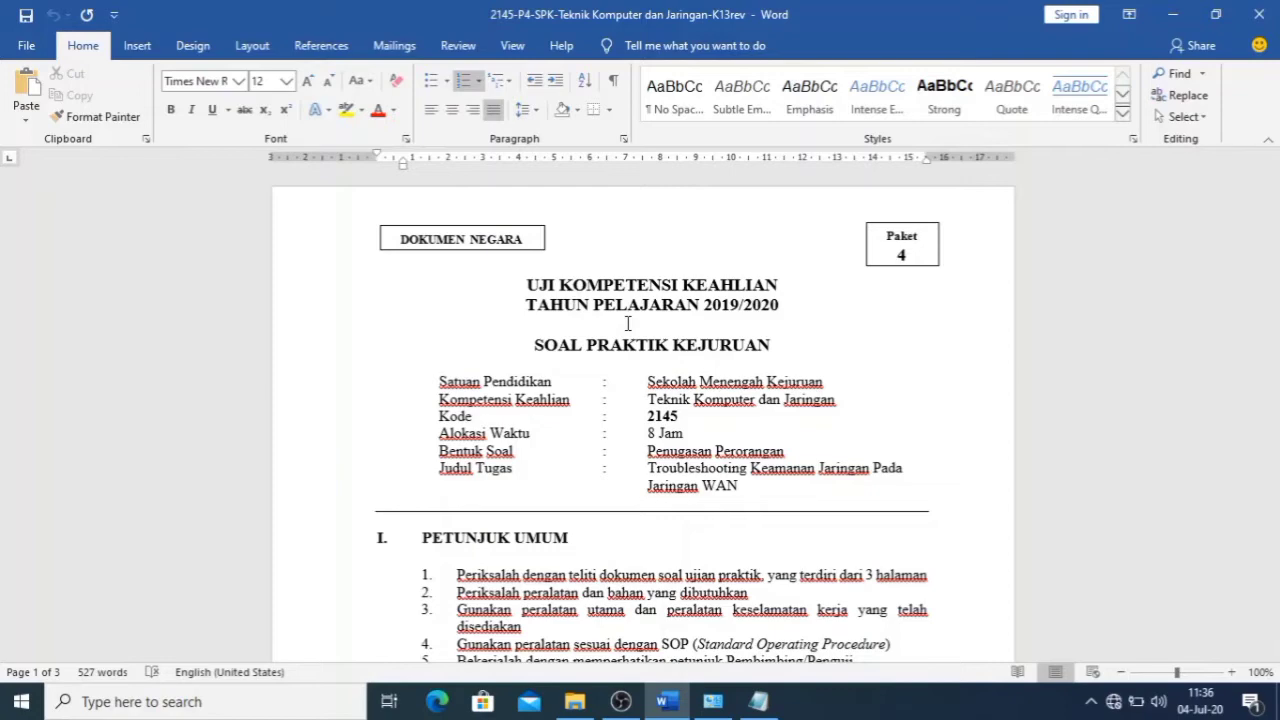
- Read through the exam sheet's router tasks down to the network diagram
{"action": "scroll", "coordinate": [540, 340], "scroll_direction": "down", "scroll_amount": 8}
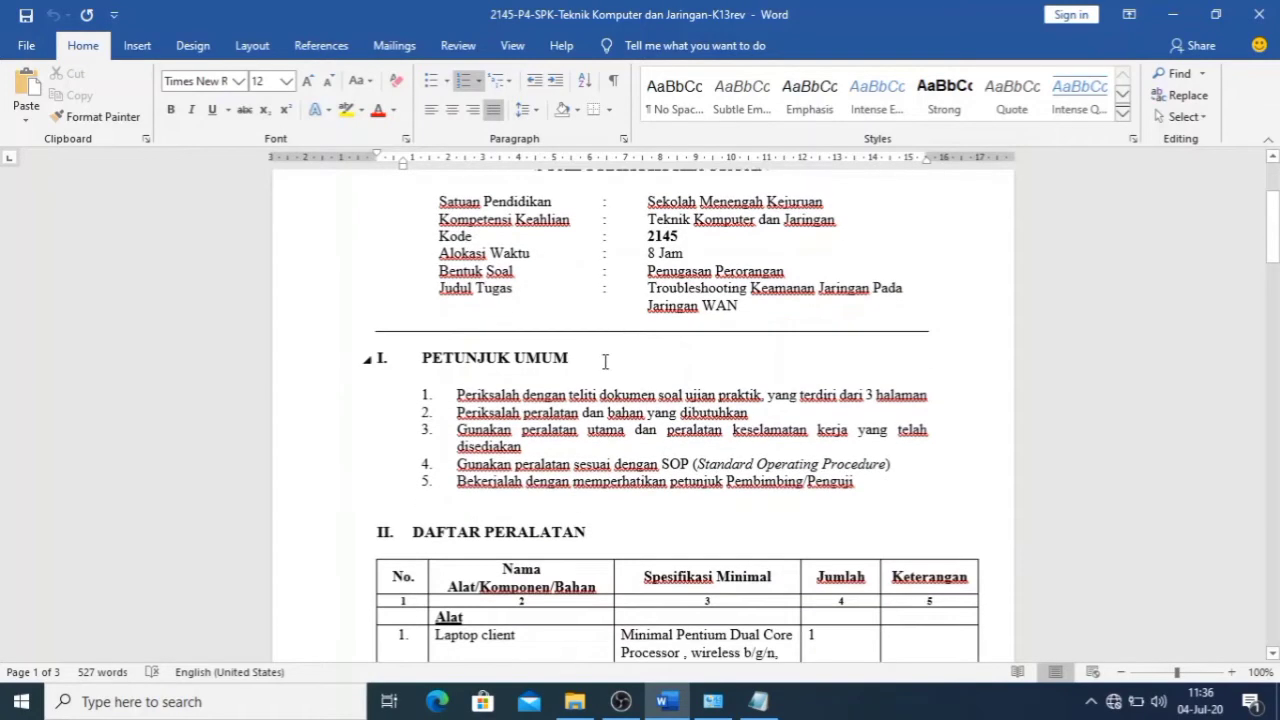
{"action": "scroll", "coordinate": [533, 340], "scroll_direction": "down", "scroll_amount": 1}
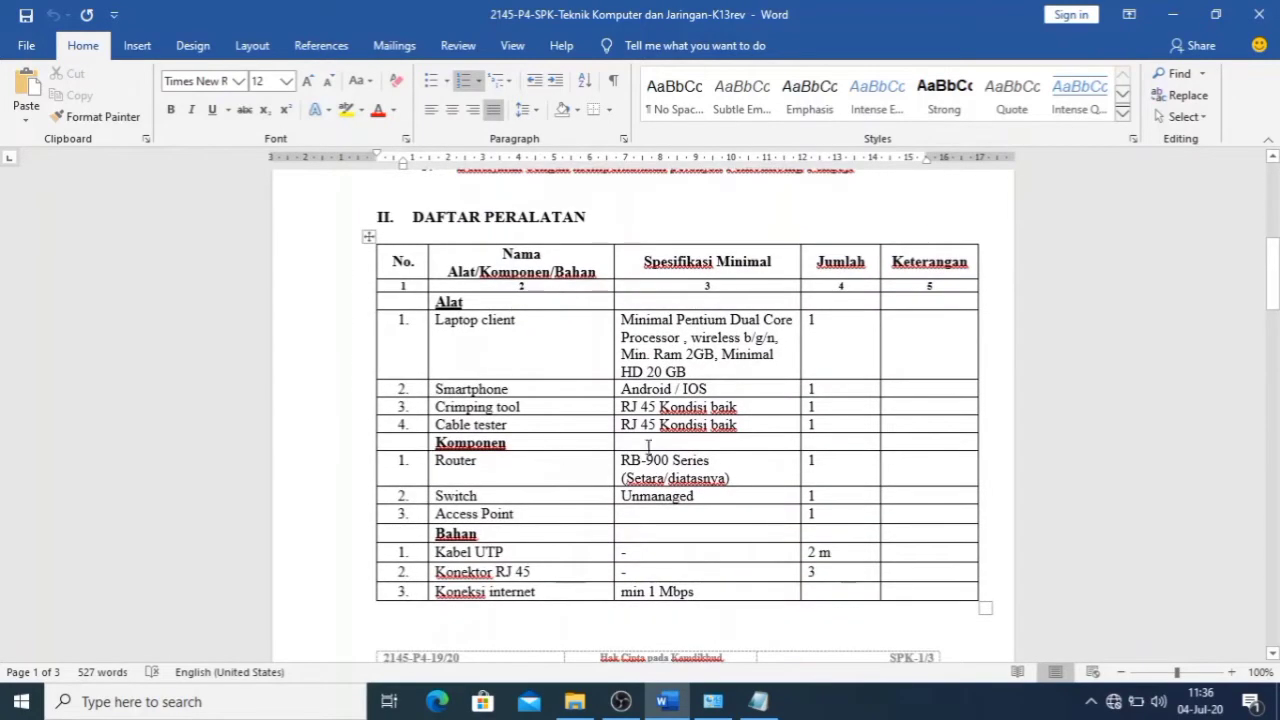
{"action": "scroll", "coordinate": [710, 430], "scroll_direction": "down", "scroll_amount": 10}
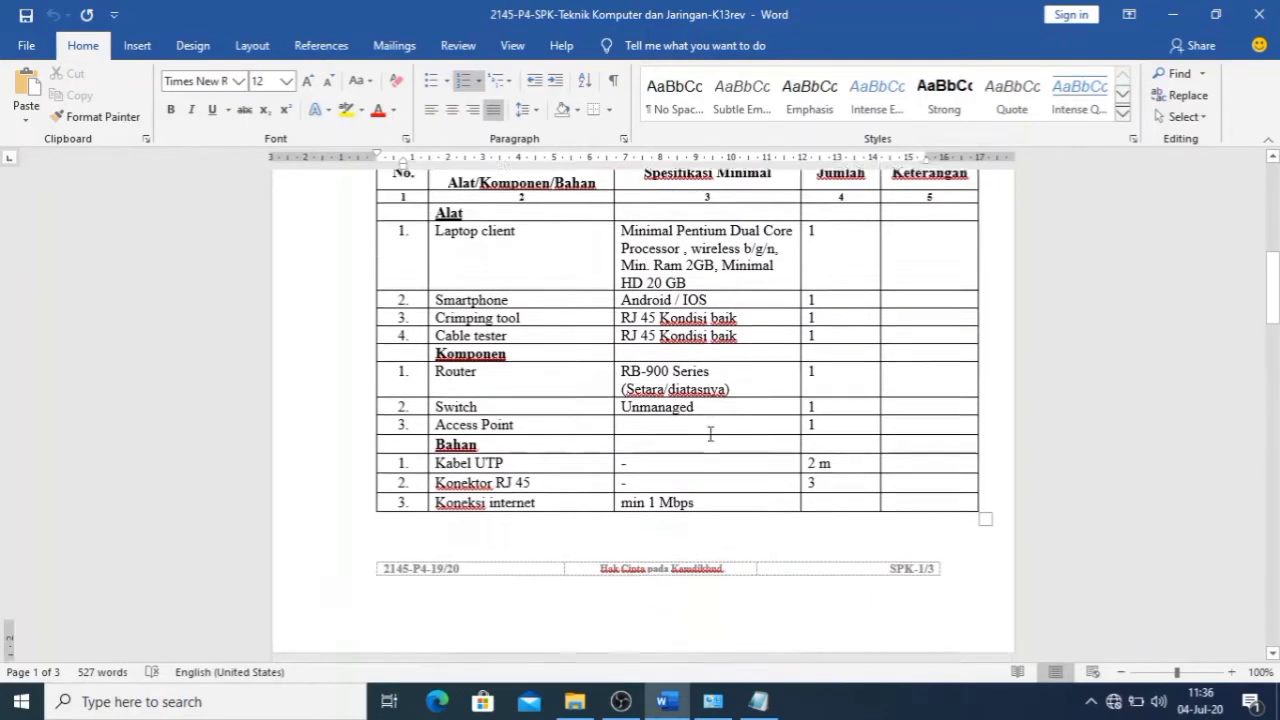
{"action": "scroll", "coordinate": [693, 445], "scroll_direction": "down", "scroll_amount": 1}
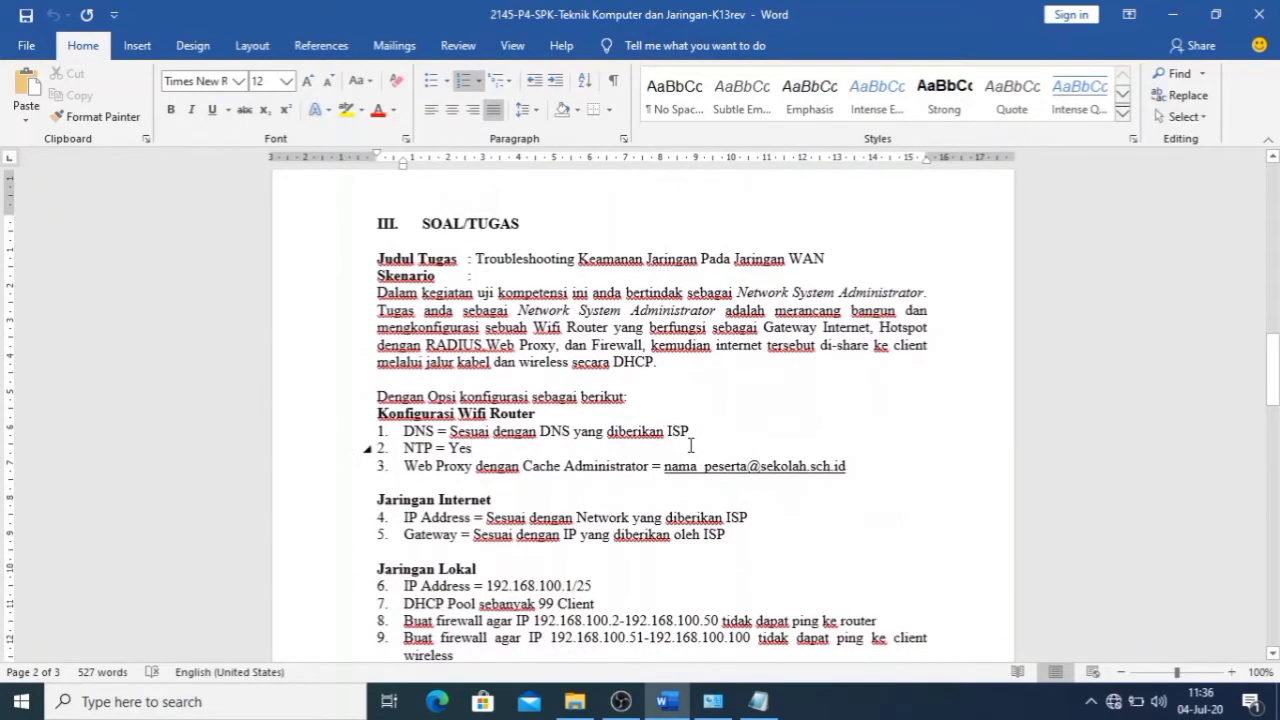
{"action": "left_click", "coordinate": [690, 445]}
{"action": "scroll", "coordinate": [692, 446], "scroll_direction": "down", "scroll_amount": 1}
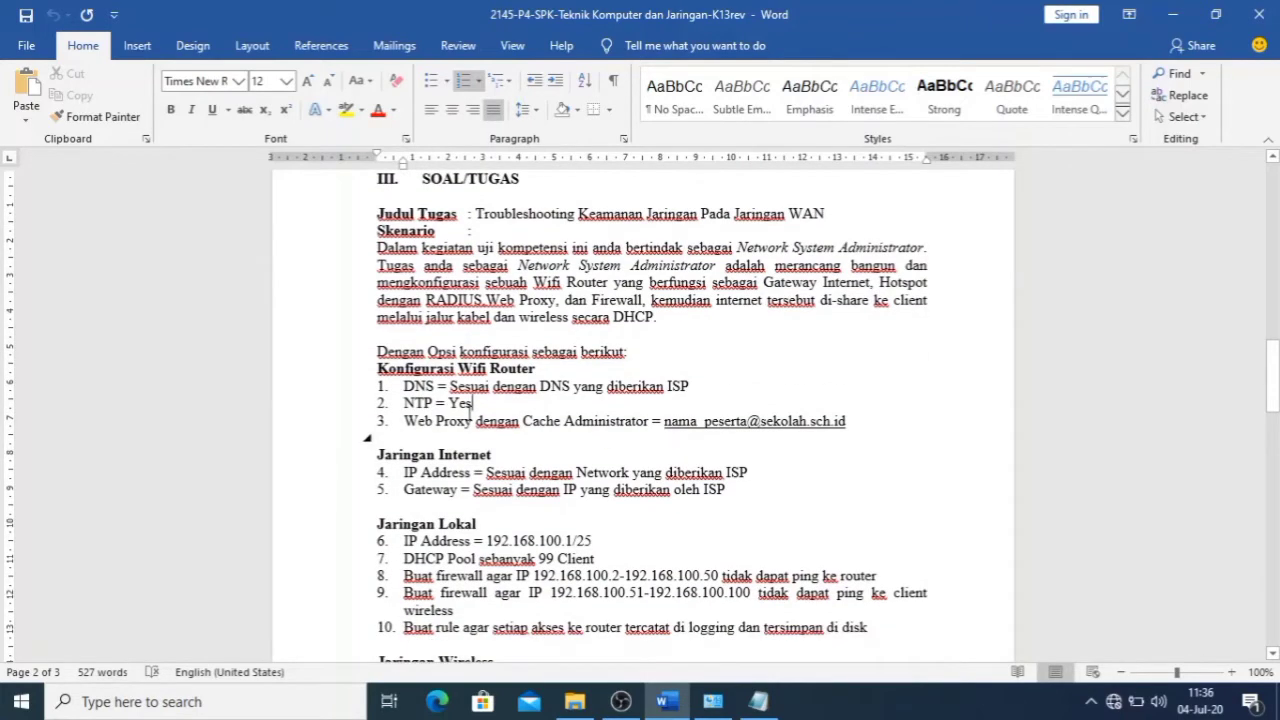
{"action": "scroll", "coordinate": [507, 390], "scroll_direction": "down", "scroll_amount": 6}
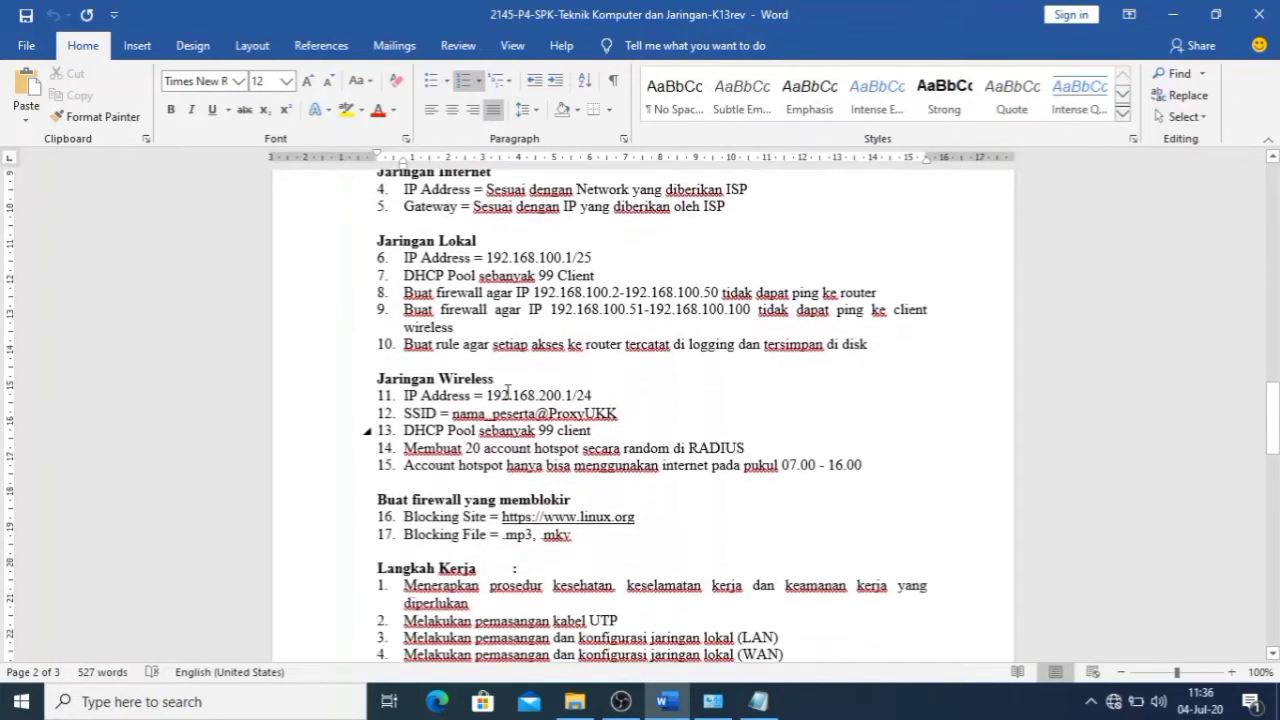
{"action": "scroll", "coordinate": [507, 390], "scroll_direction": "down", "scroll_amount": 9}
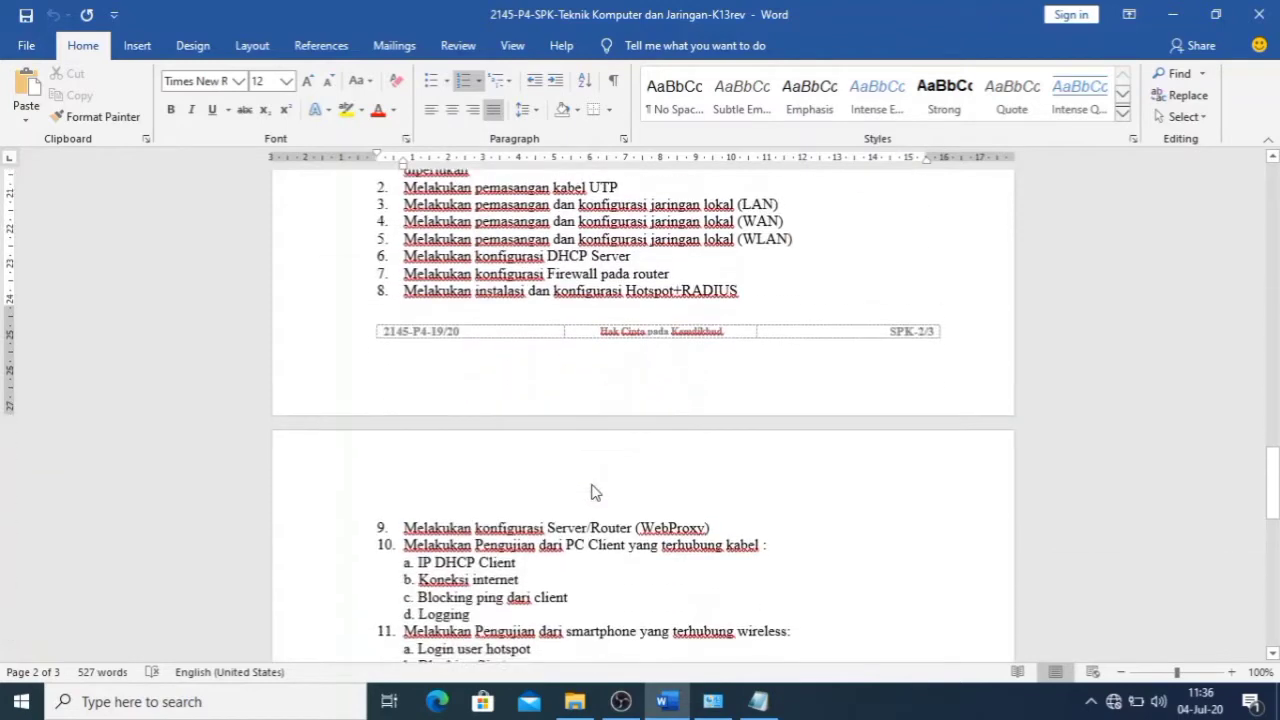
{"action": "scroll", "coordinate": [591, 492], "scroll_direction": "down", "scroll_amount": 9}
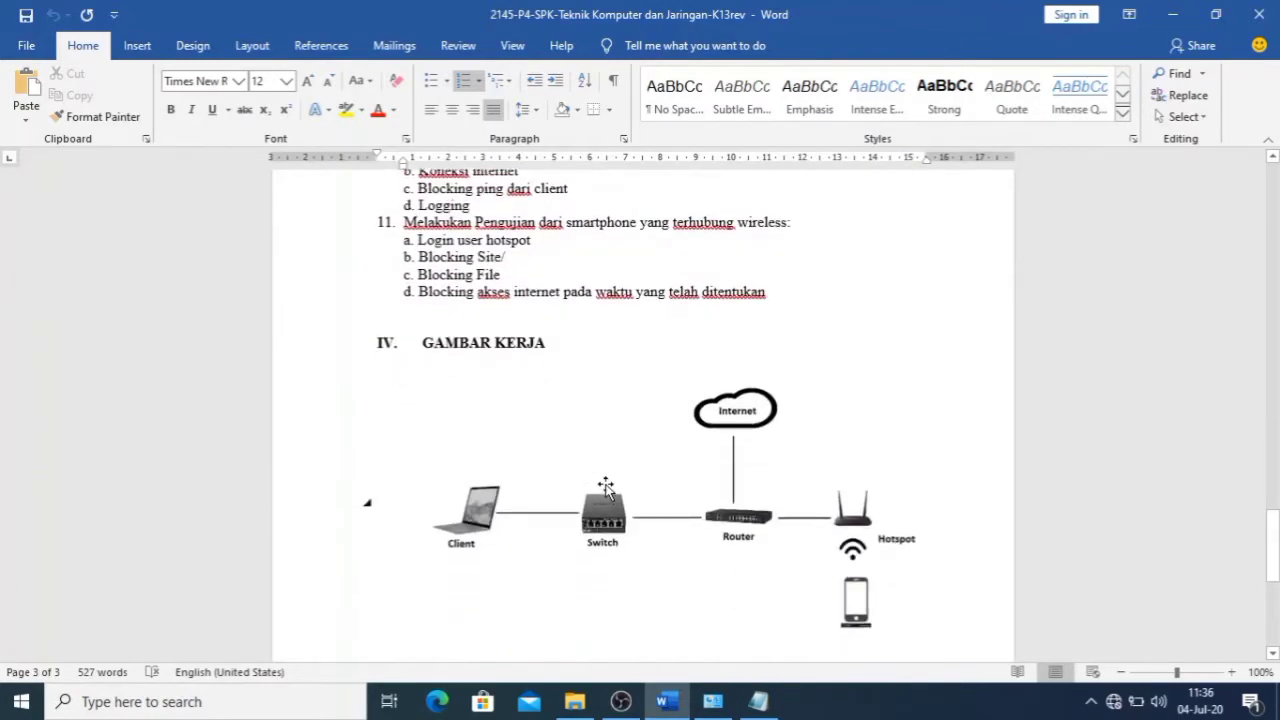
{"action": "scroll", "coordinate": [606, 491], "scroll_direction": "down", "scroll_amount": 2}
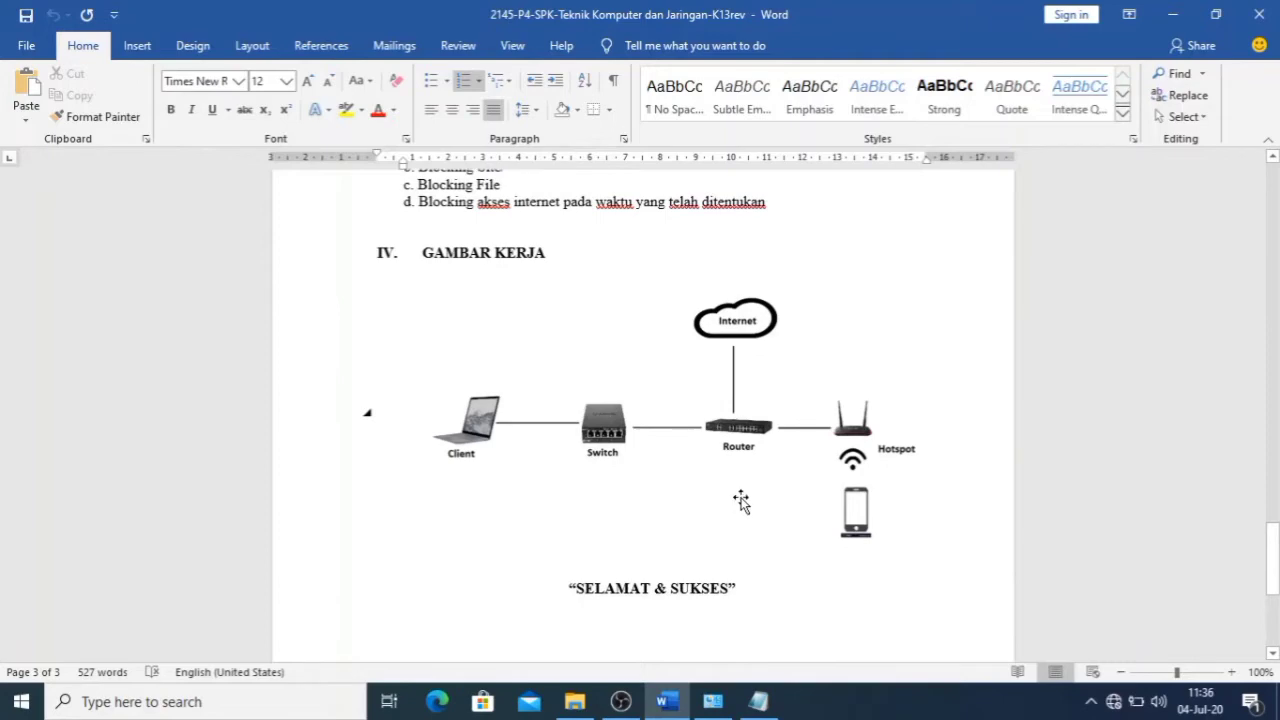
- Return to the top of the exam sheet and minimise Word to show the desktop
{"action": "scroll", "coordinate": [734, 500], "scroll_direction": "up", "scroll_amount": 5}
{"action": "left_click_drag", "start_coordinate": [1273, 530], "coordinate": [1273, 195]}
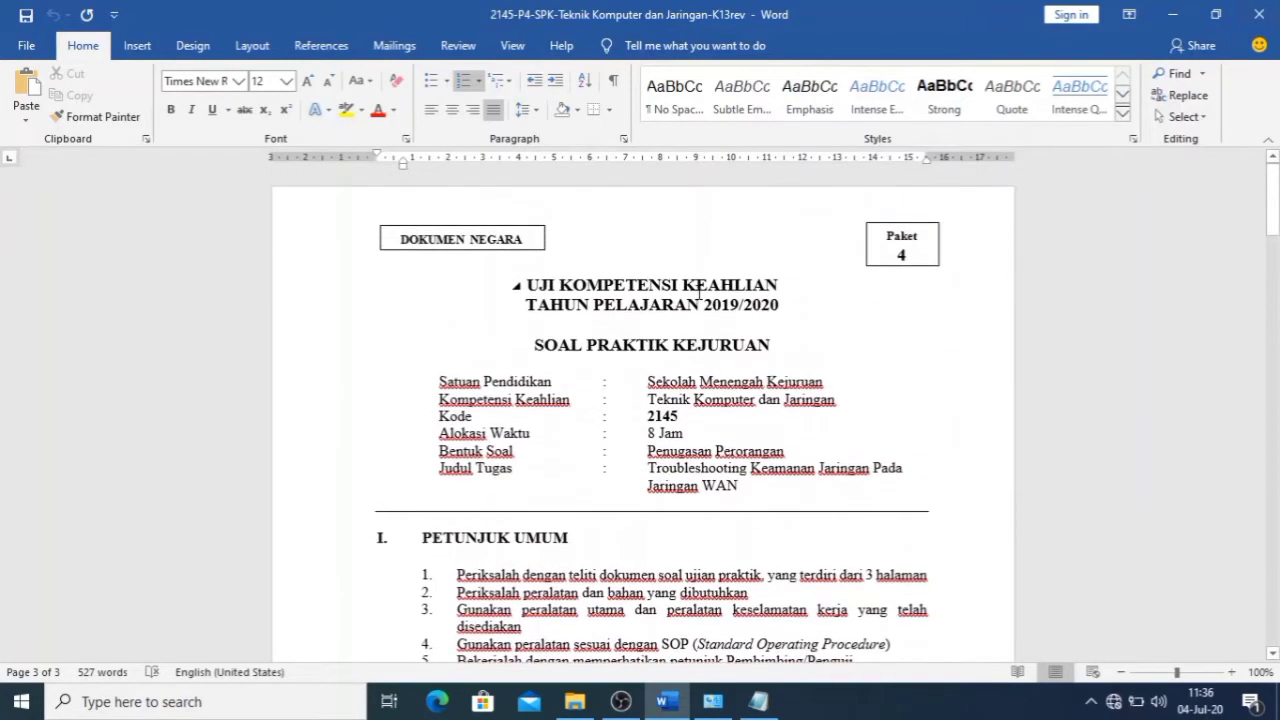
{"action": "left_click", "coordinate": [1173, 14]}
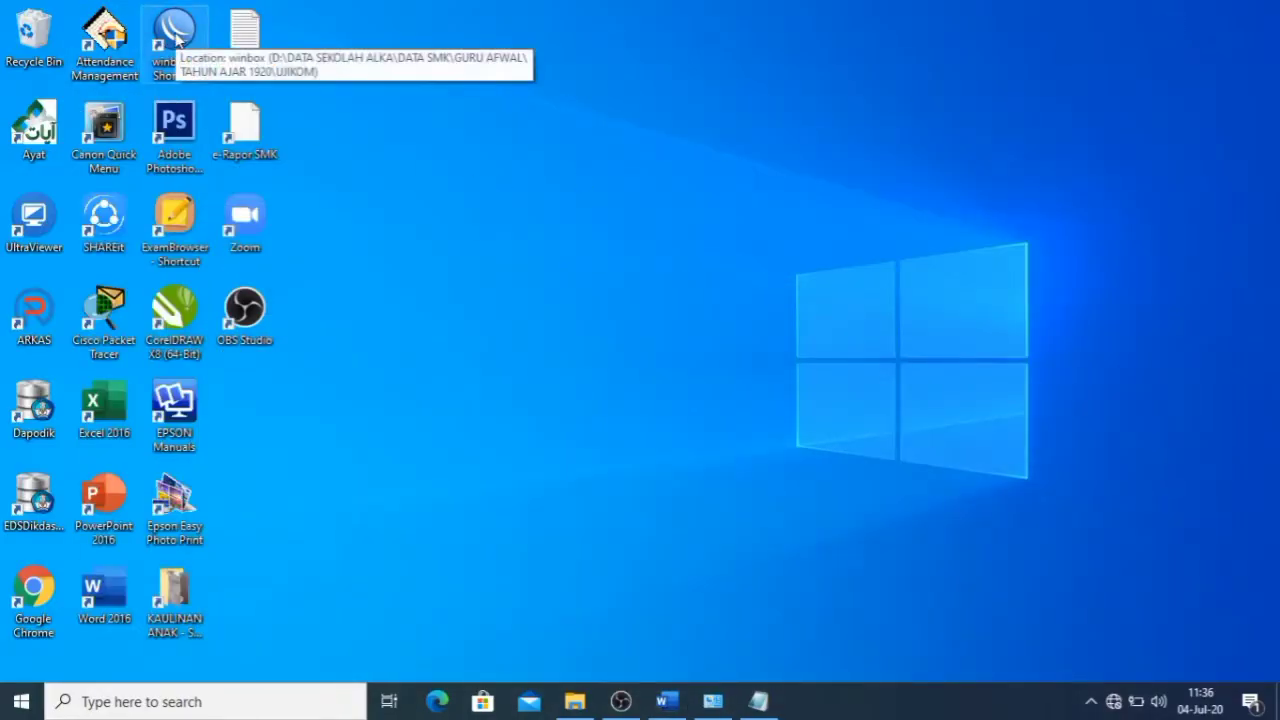
- Launch WinBox and connect as admin to the MikroTik hAP router found in Neighbors
{"action": "double_click", "coordinate": [176, 36]}
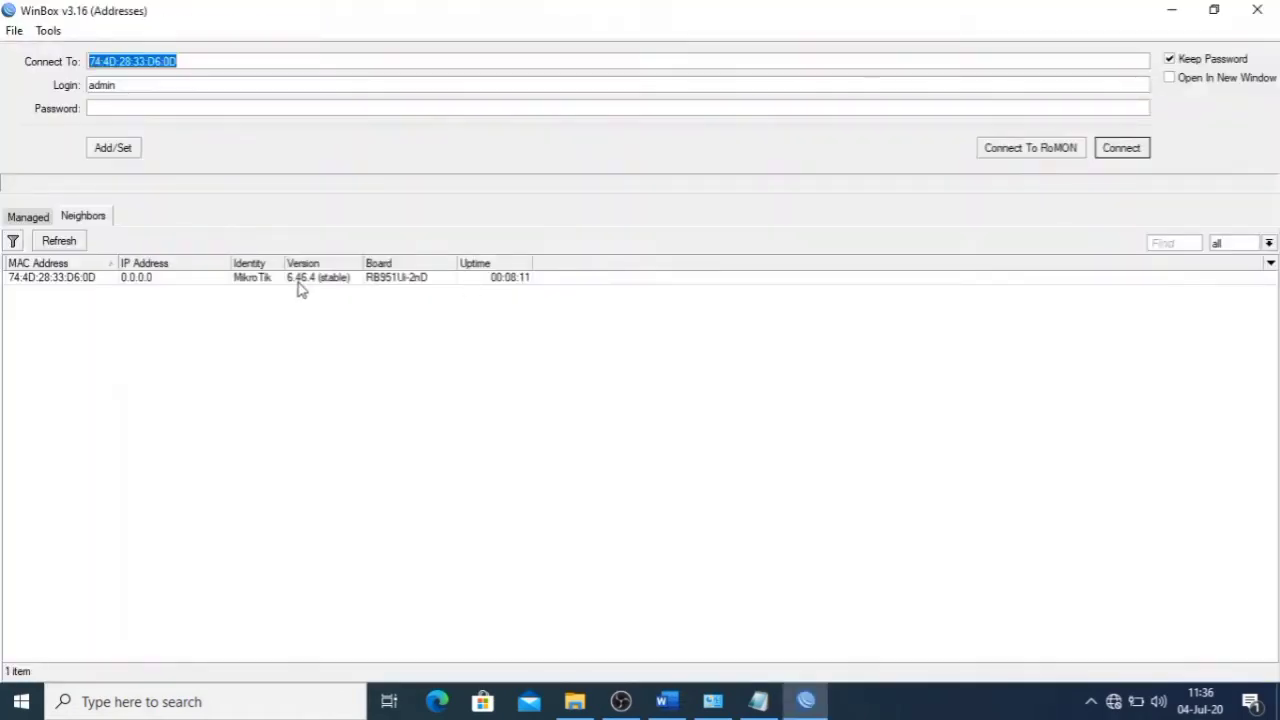
{"action": "left_click", "coordinate": [50, 277]}
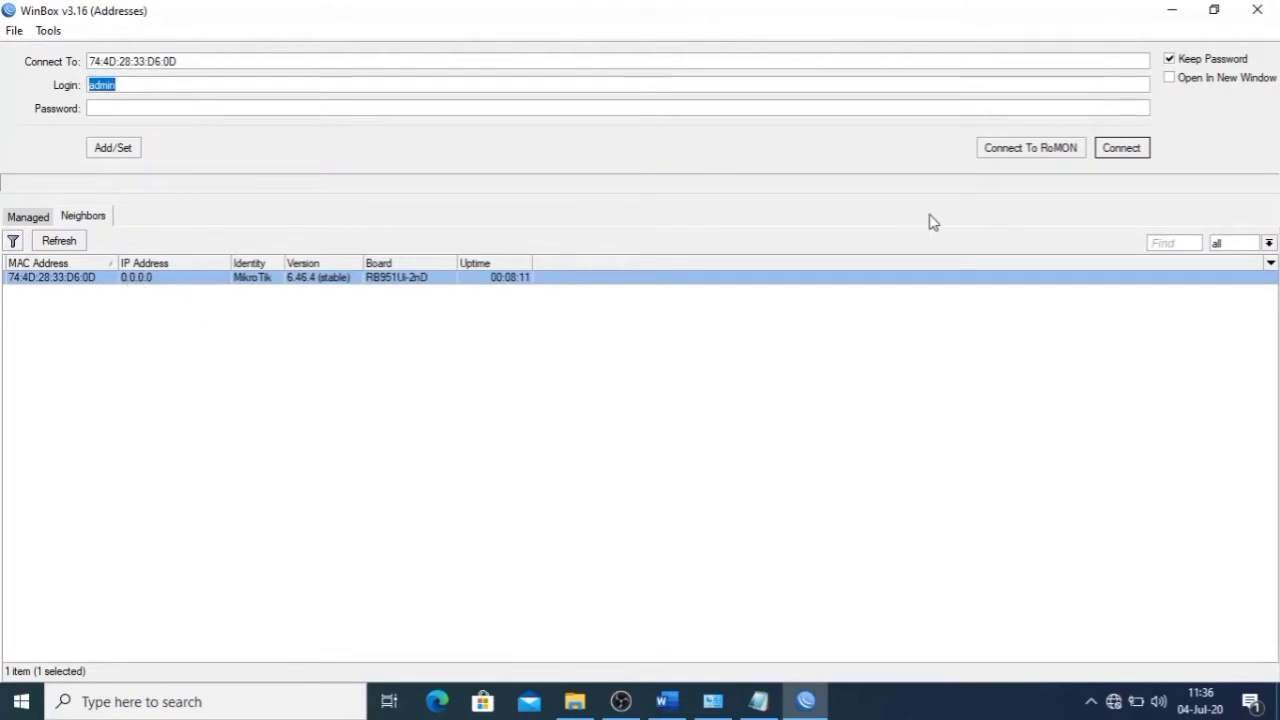
{"action": "left_click", "coordinate": [1133, 155]}
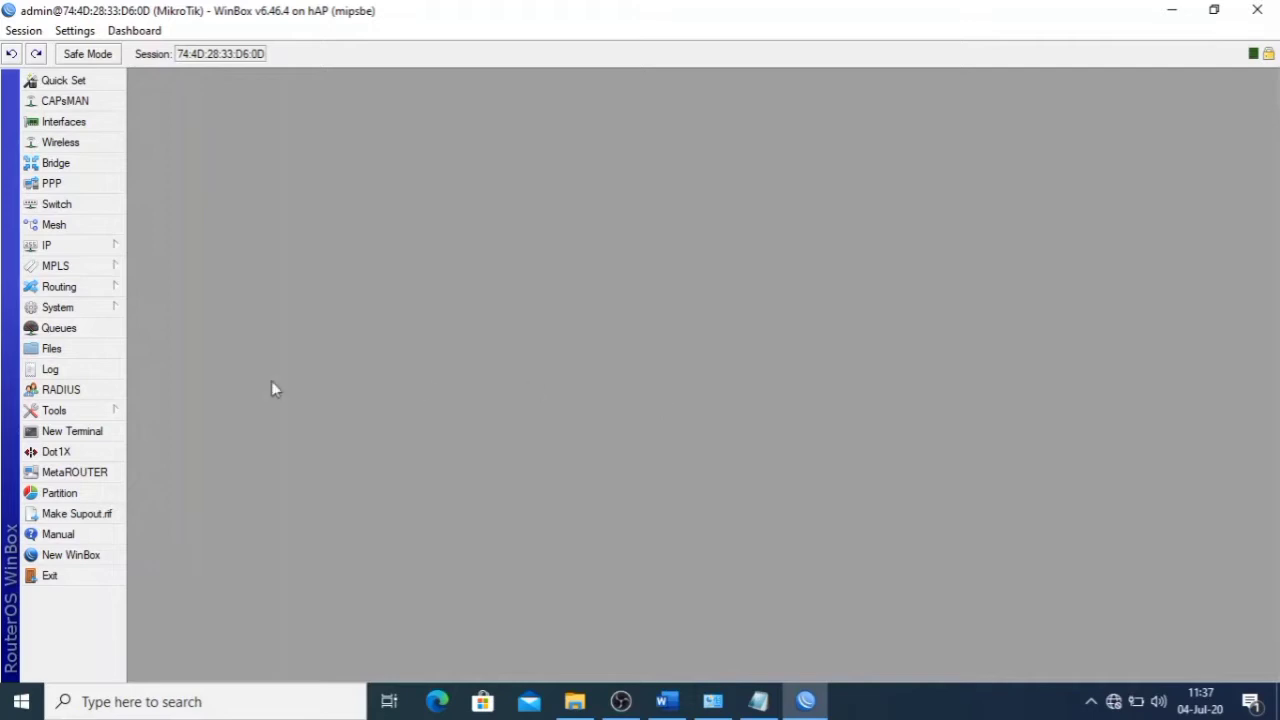
- In a new terminal, run 'system reset-configuration no-defaults=yes' and confirm with y
{"action": "left_click", "coordinate": [93, 433]}
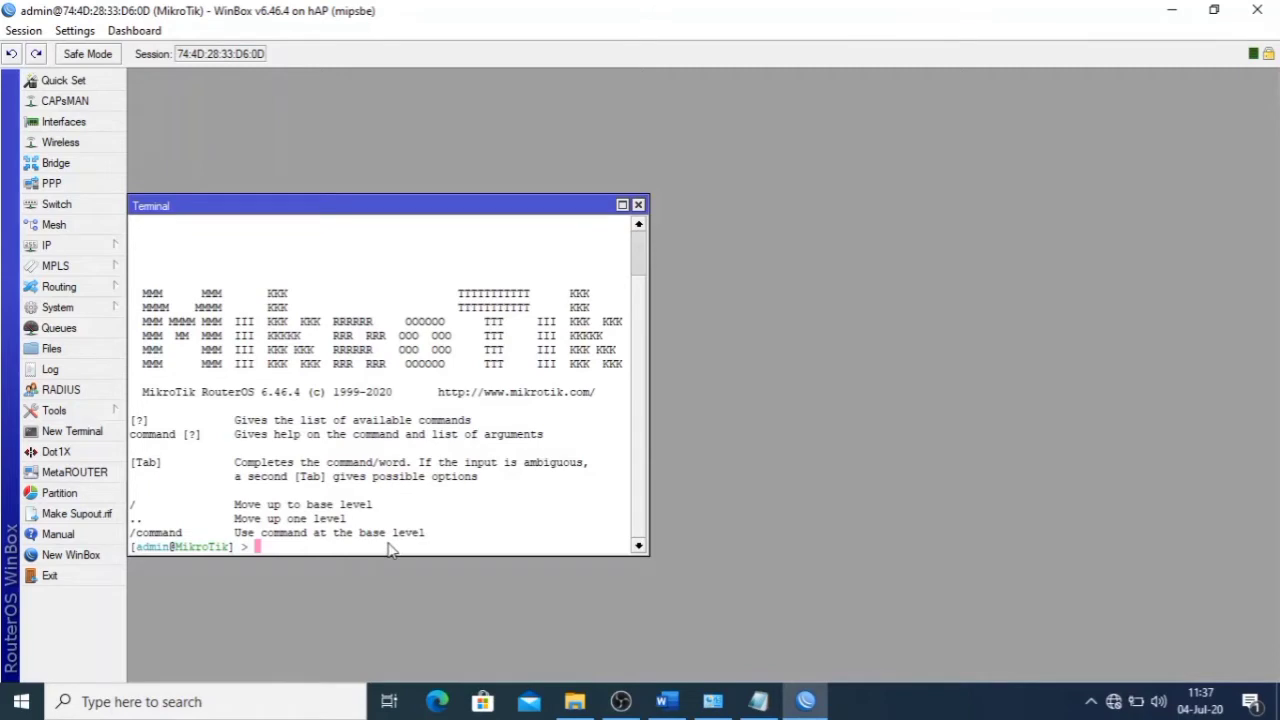
{"action": "type", "text": "system reset"}
{"action": "key", "text": "Tab"}
{"action": "type", "text": "no"}
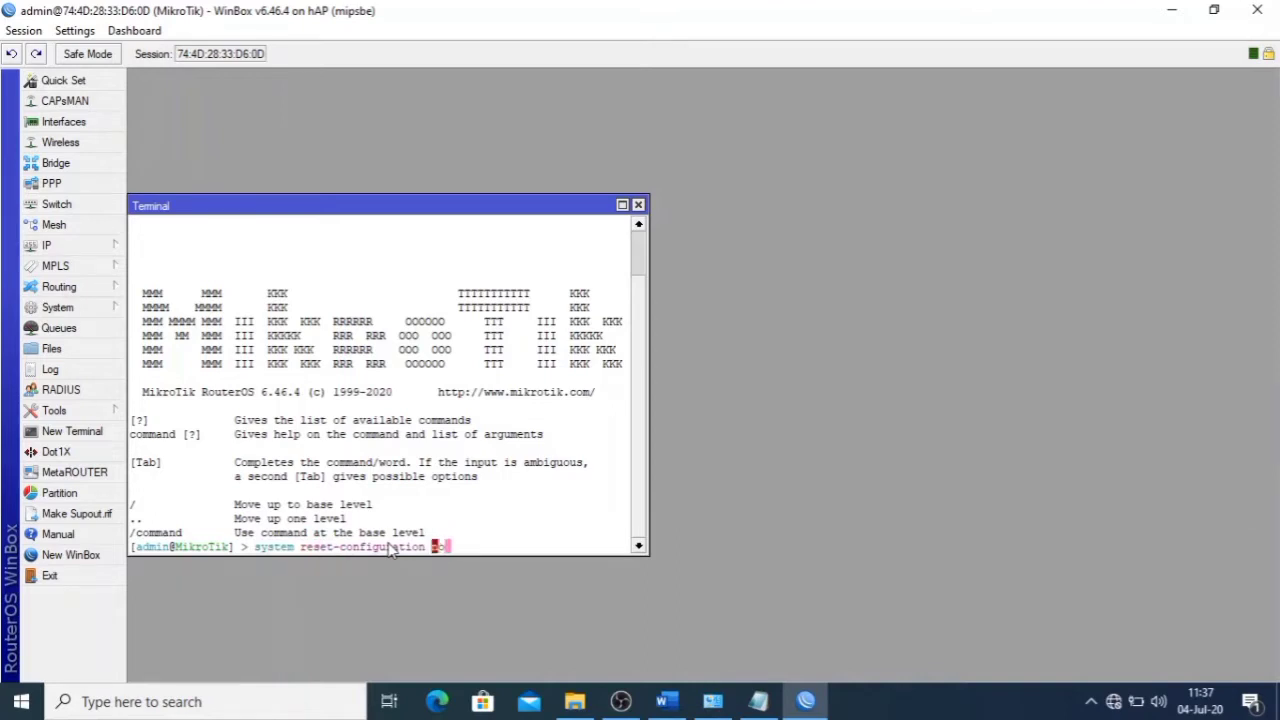
{"action": "key", "text": "Tab"}
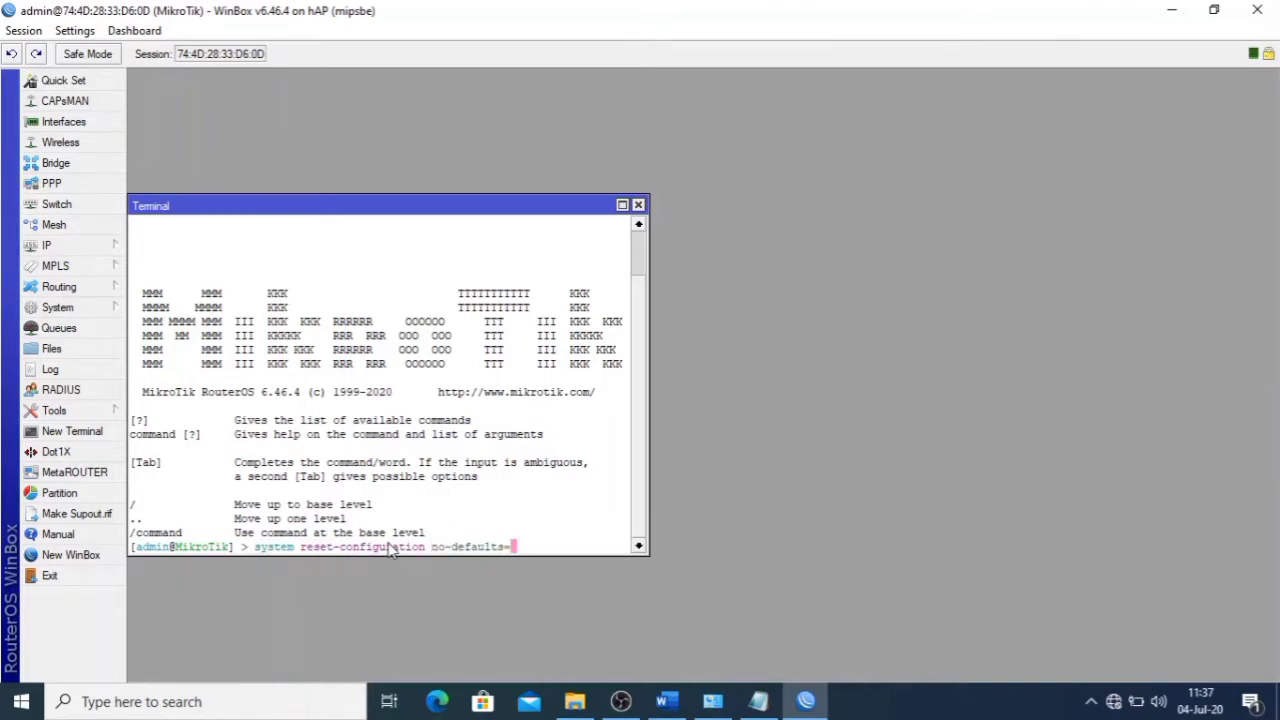
{"action": "type", "text": "yes"}
{"action": "key", "text": "Return"}
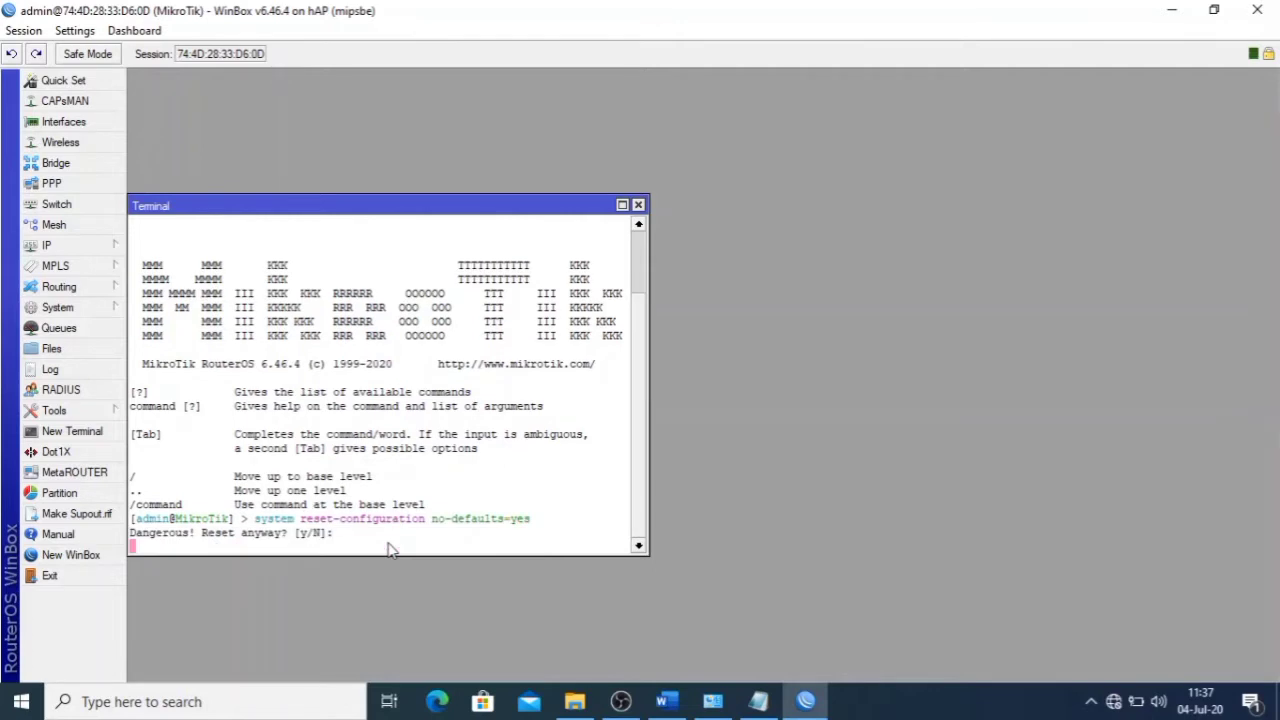
{"action": "type", "text": "y"}
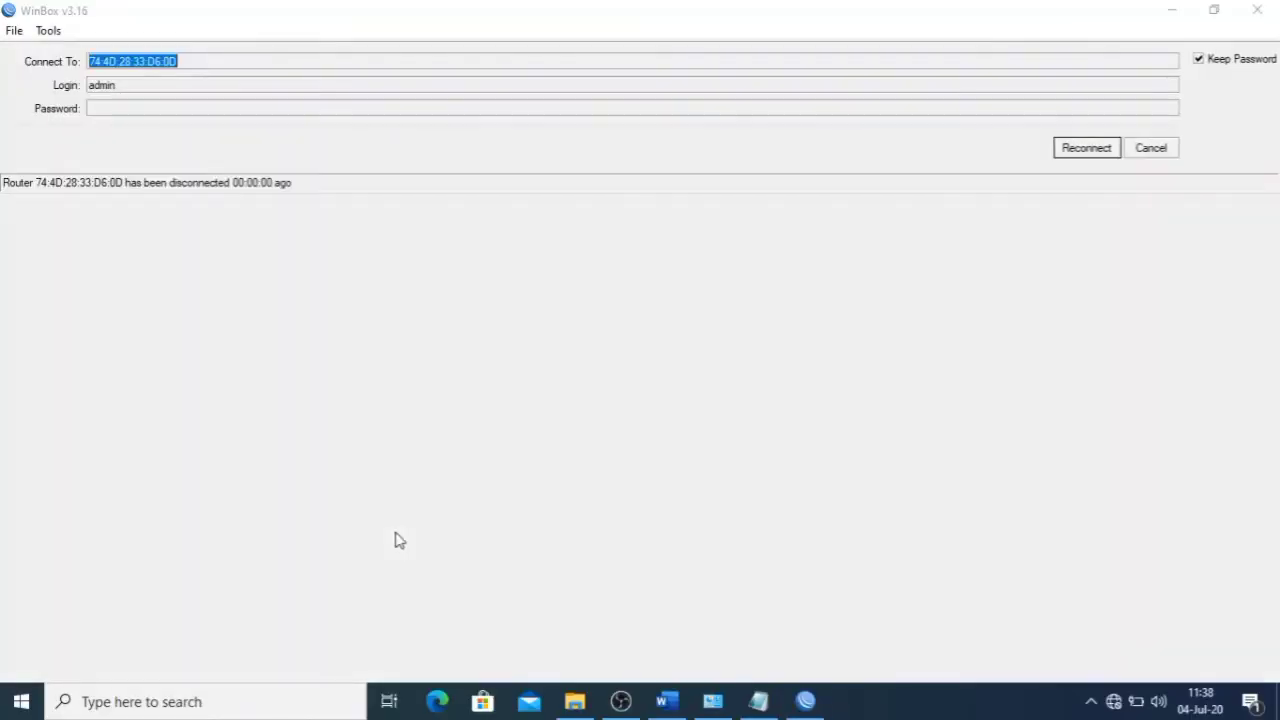
- Check the PC's network connection status, then reconnect WinBox to the reset router
{"action": "left_click", "coordinate": [1113, 701]}
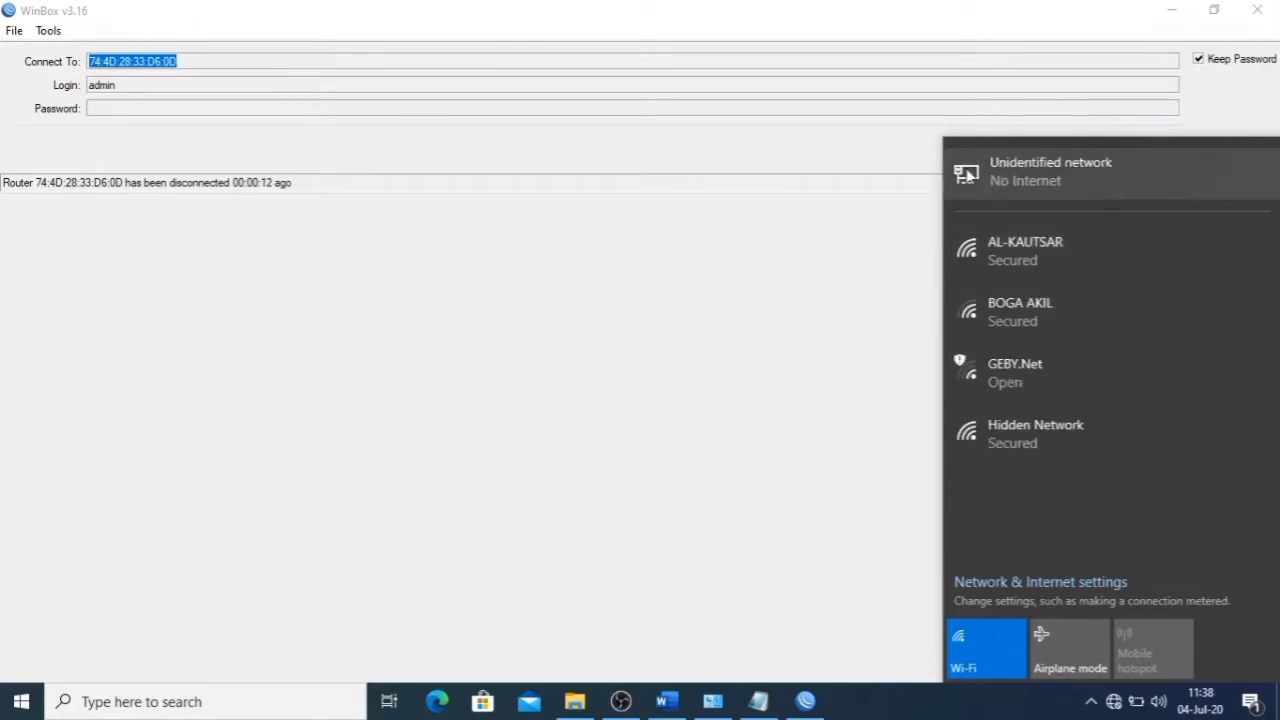
{"action": "left_click", "coordinate": [850, 218]}
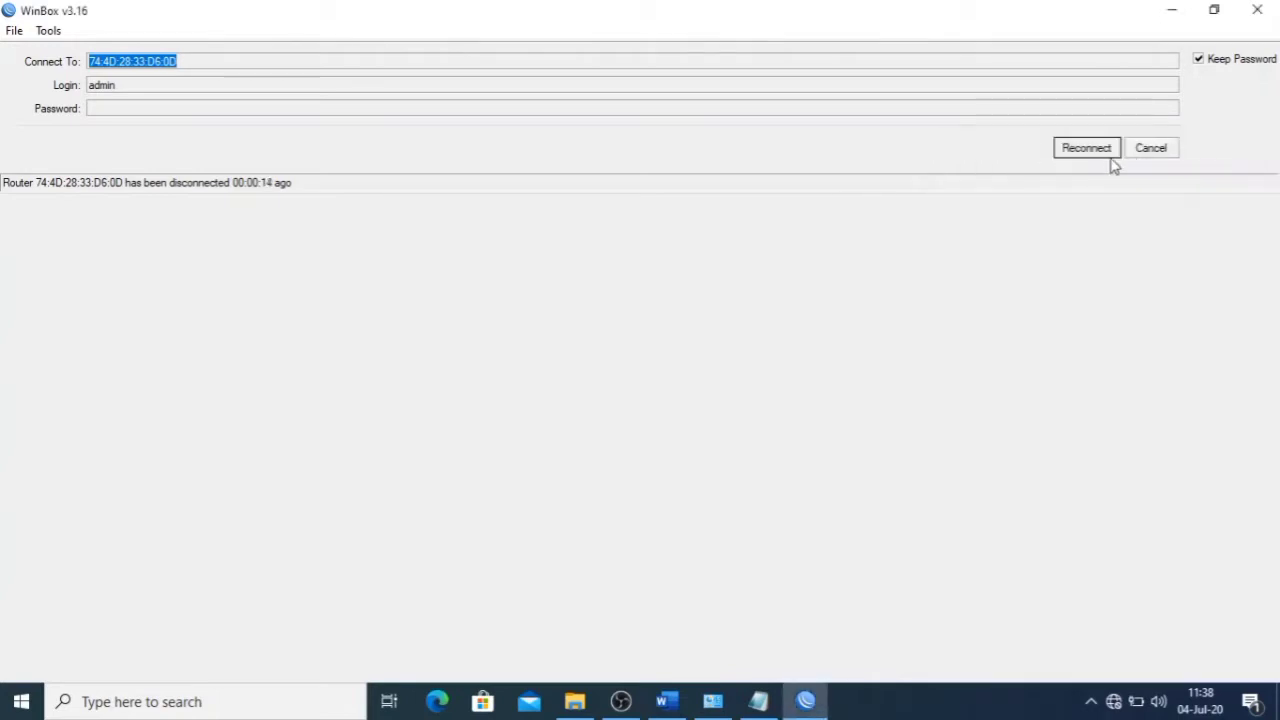
{"action": "left_click", "coordinate": [1113, 701]}
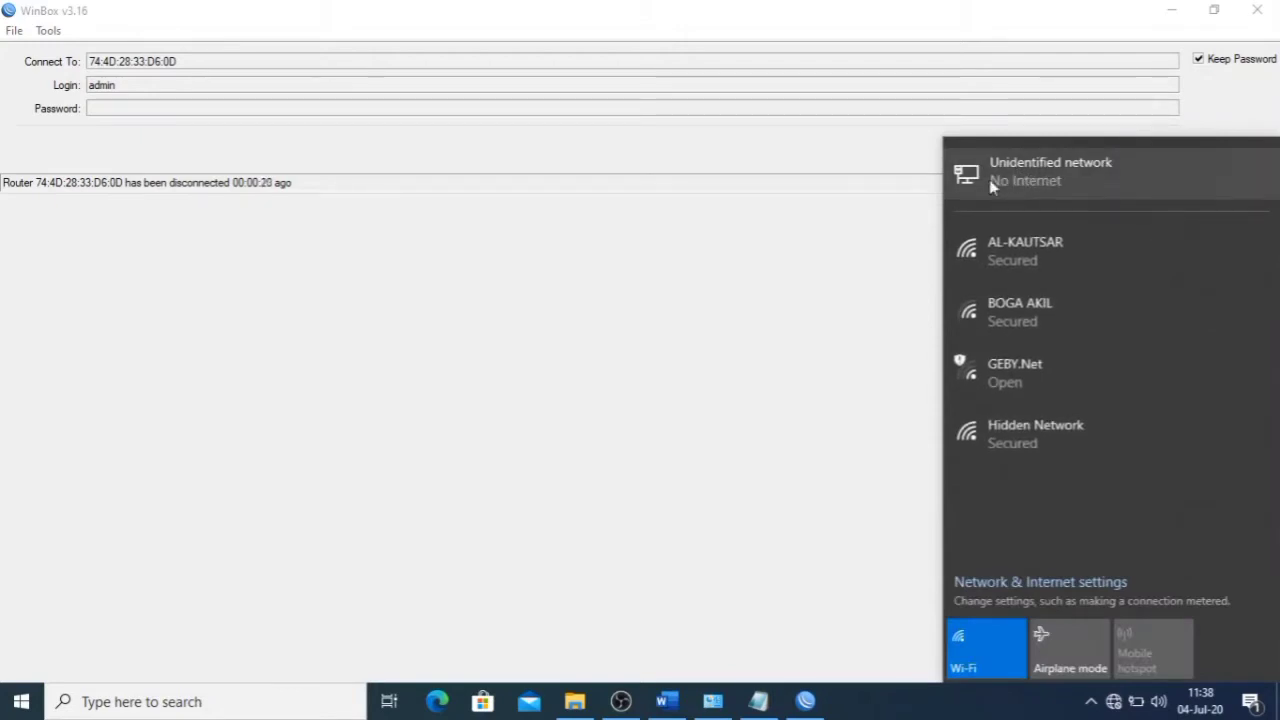
{"action": "left_click", "coordinate": [926, 207]}
{"action": "left_click", "coordinate": [1100, 153]}
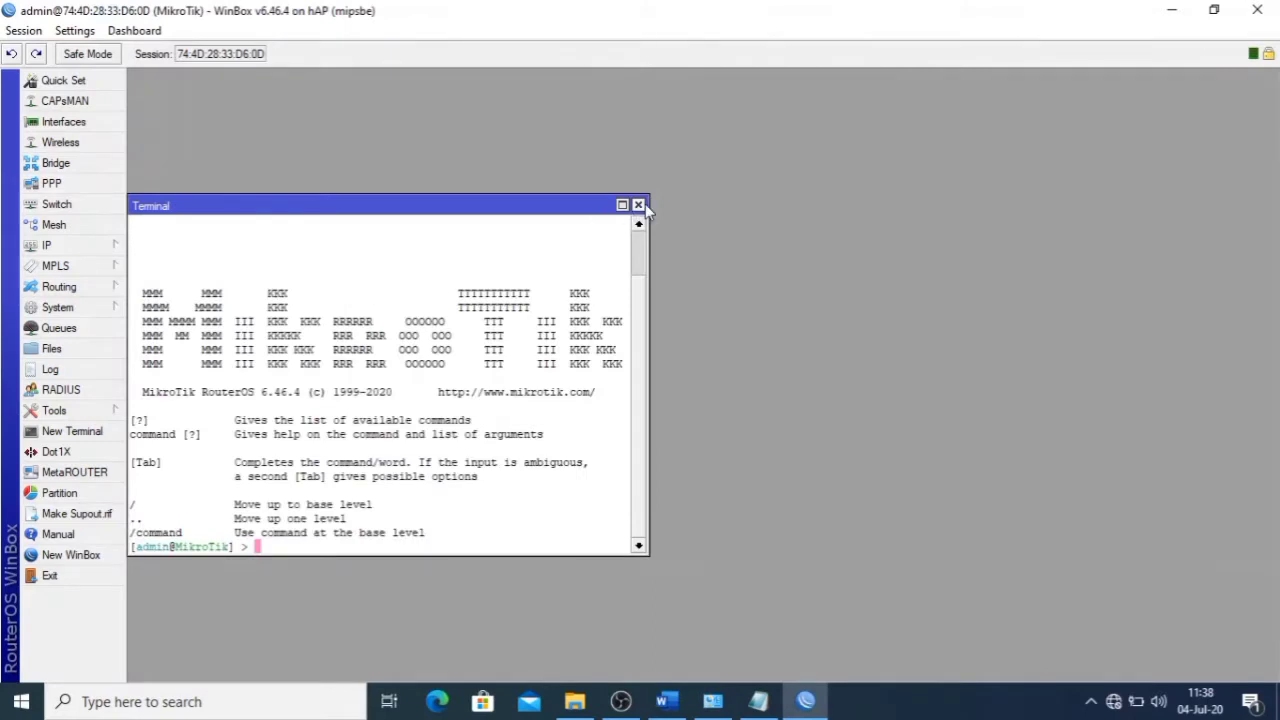
- Close the terminal and reset the configuration with No Default Configuration, confirming the reboot
{"action": "left_click", "coordinate": [639, 205]}
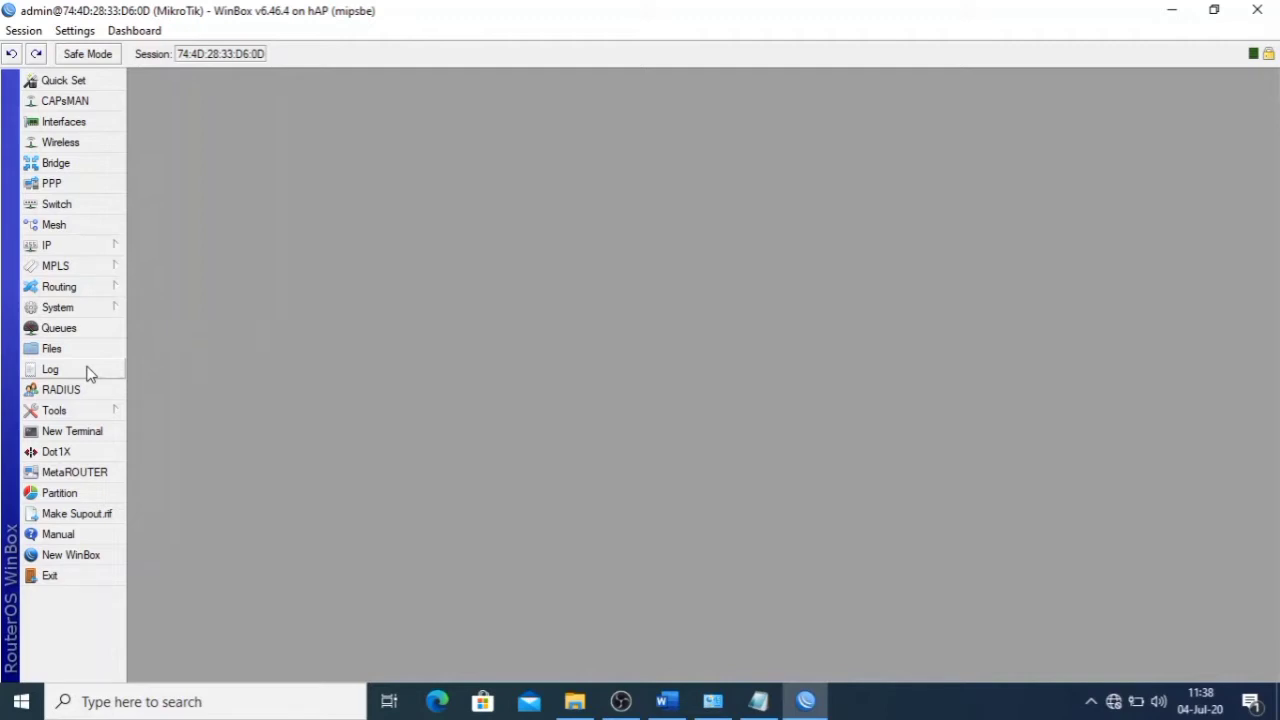
{"action": "left_click", "coordinate": [91, 312]}
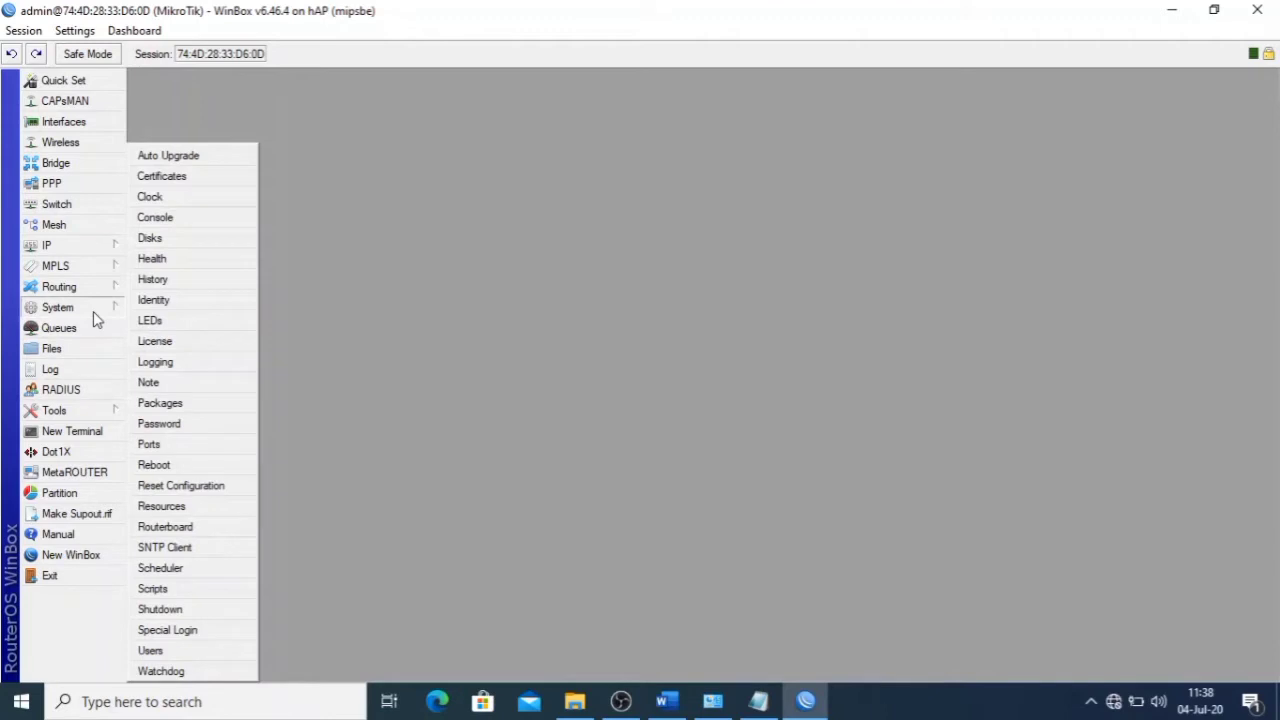
{"action": "left_click", "coordinate": [222, 486]}
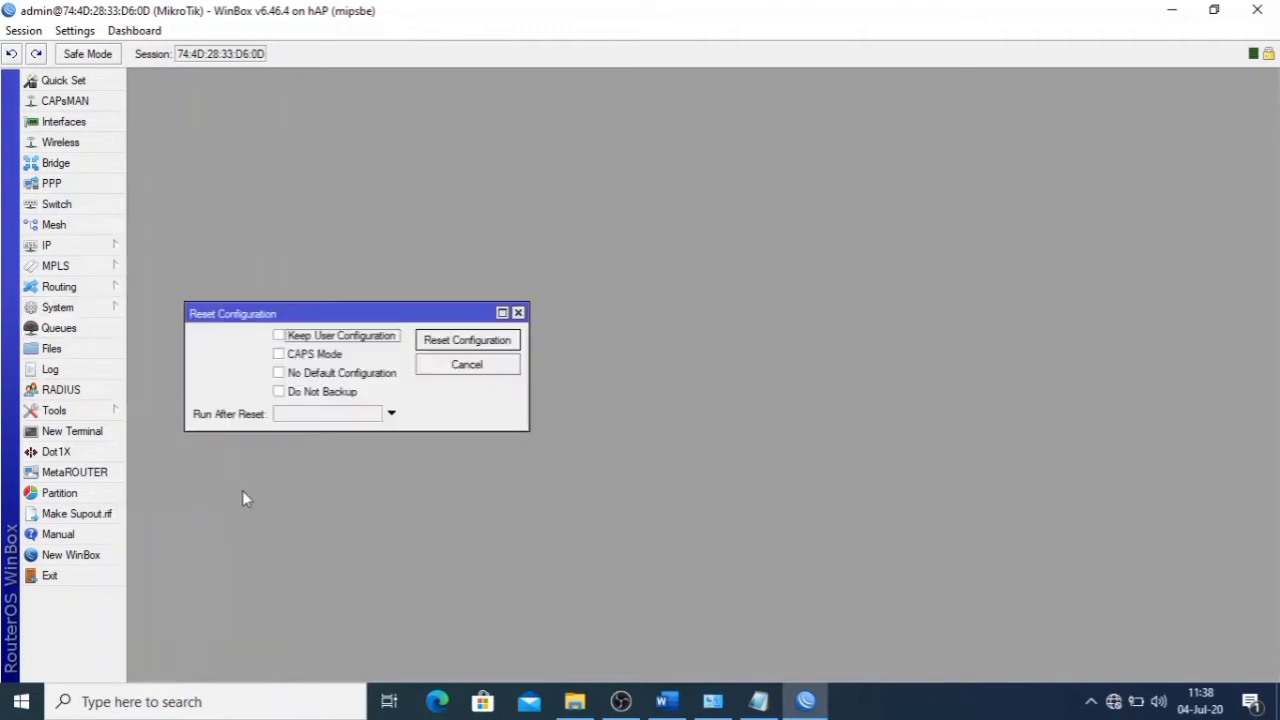
{"action": "left_click", "coordinate": [341, 374]}
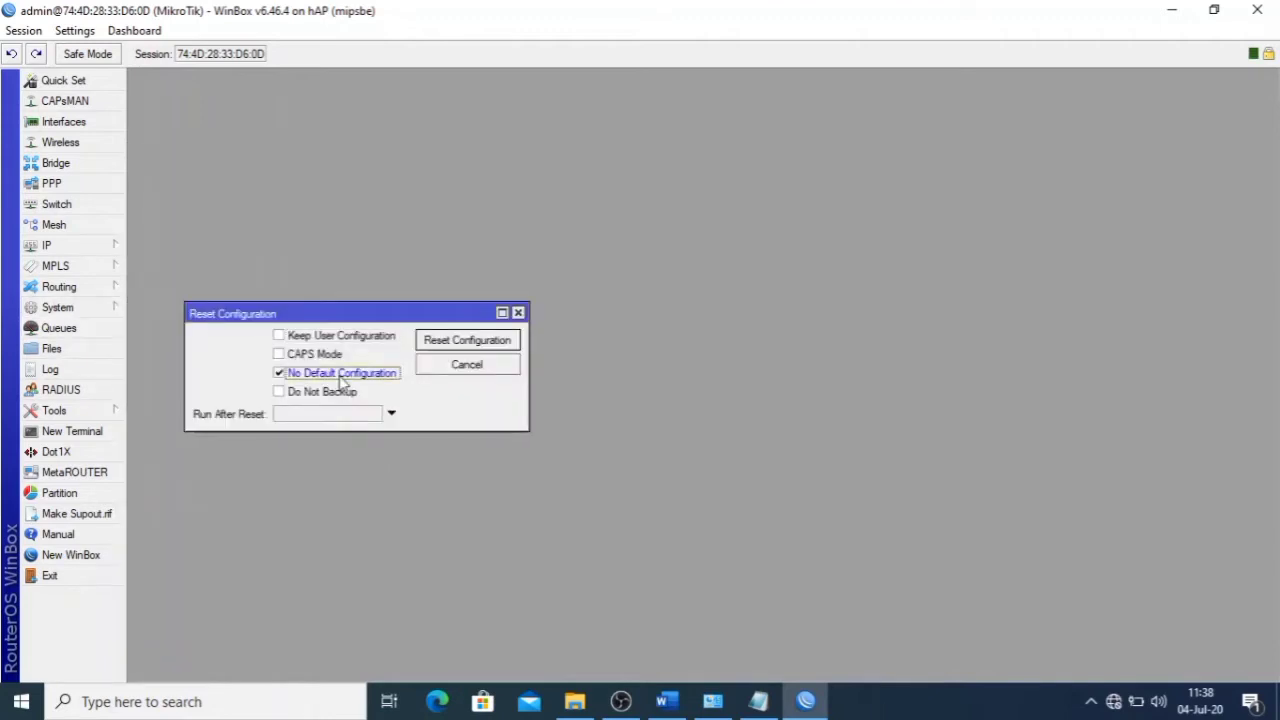
{"action": "left_click", "coordinate": [466, 342]}
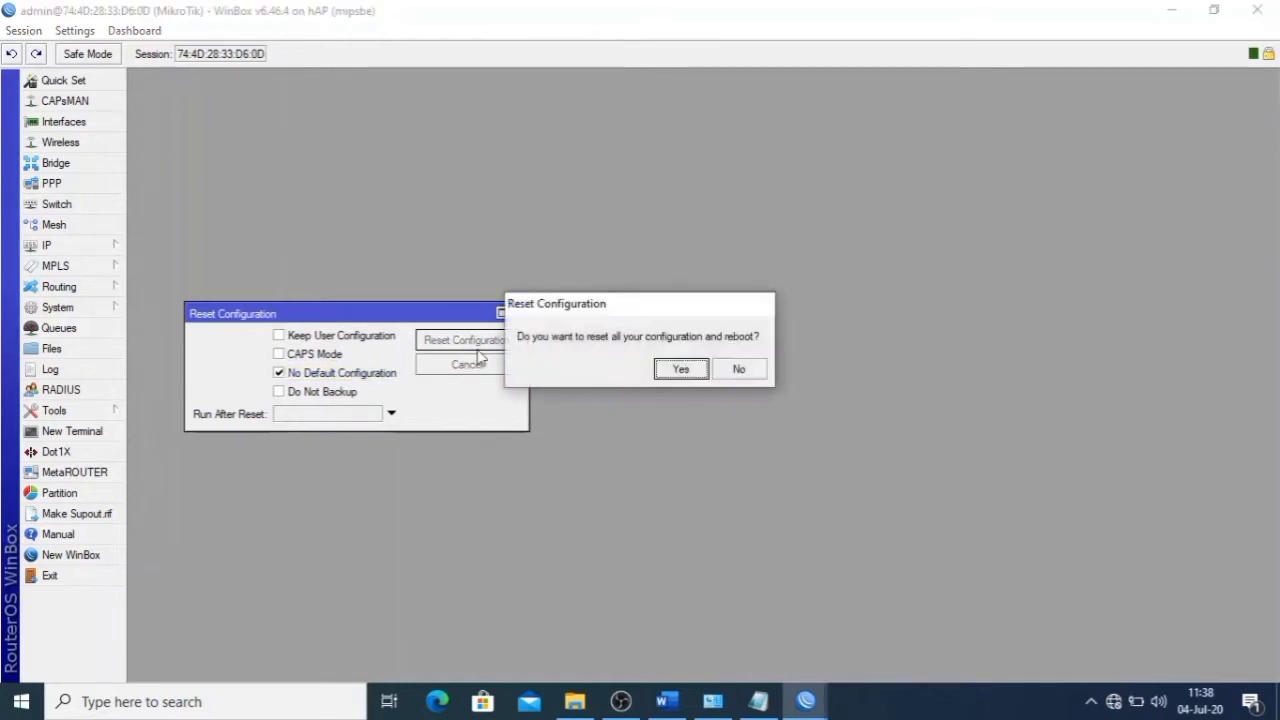
{"action": "left_click", "coordinate": [684, 370]}
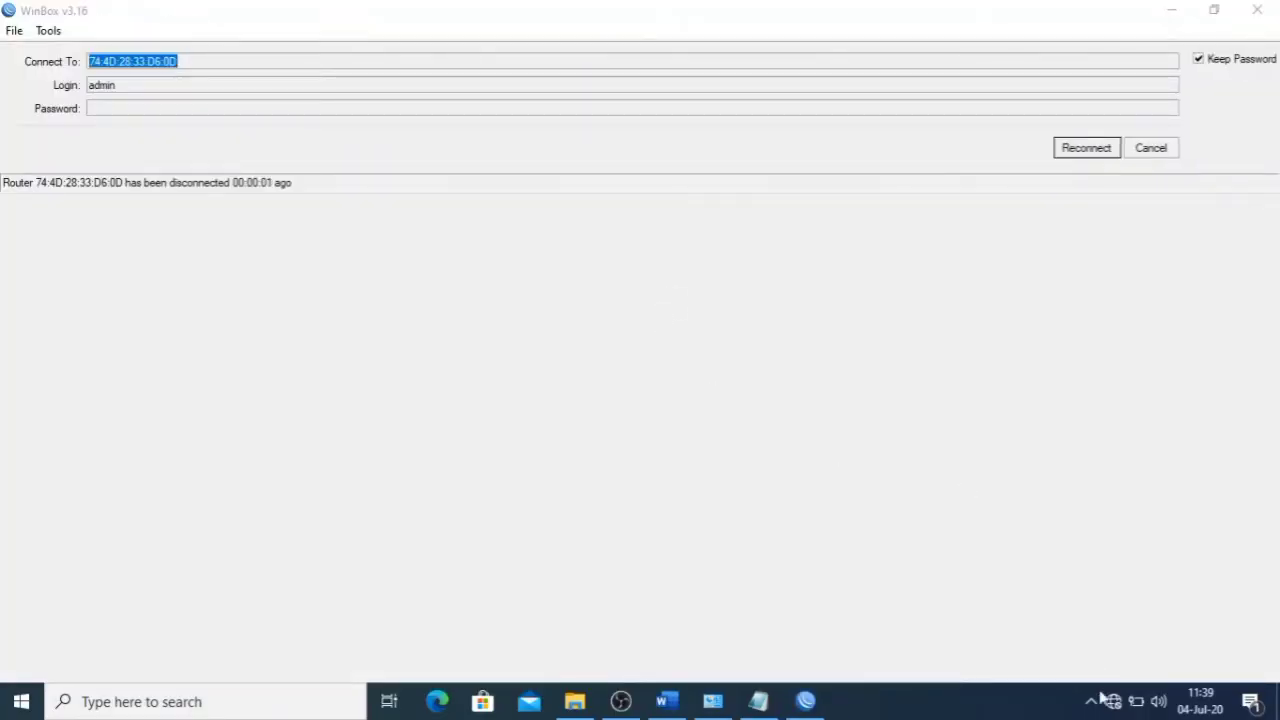
- Check the PC's network status and retry reconnecting to the rebooted router
{"action": "left_click", "coordinate": [1113, 701]}
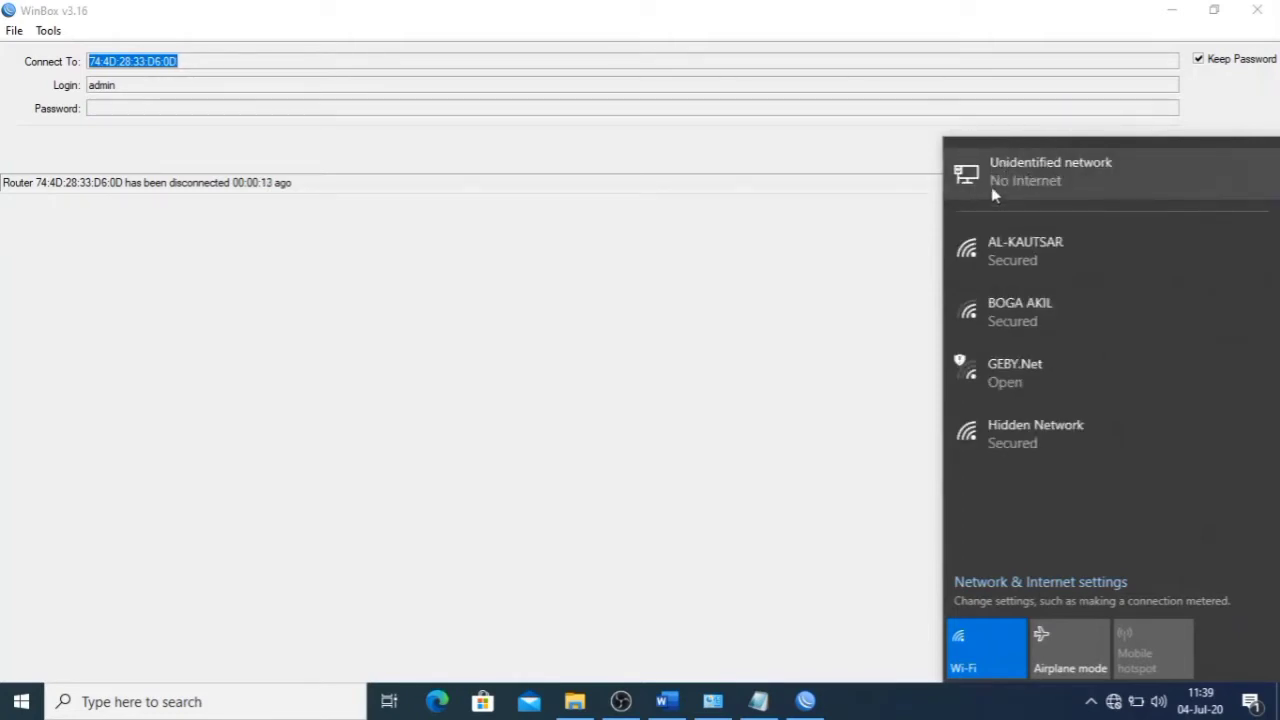
{"action": "left_click", "coordinate": [908, 152]}
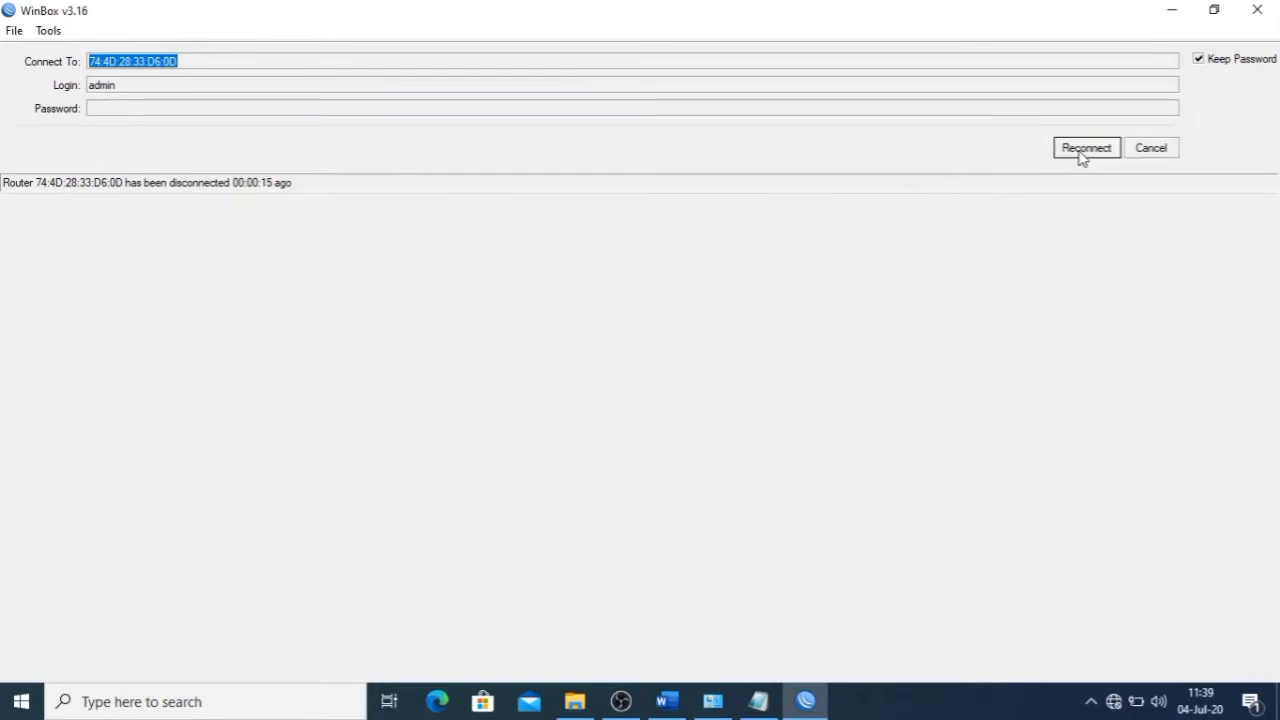
{"action": "left_click", "coordinate": [1080, 152]}
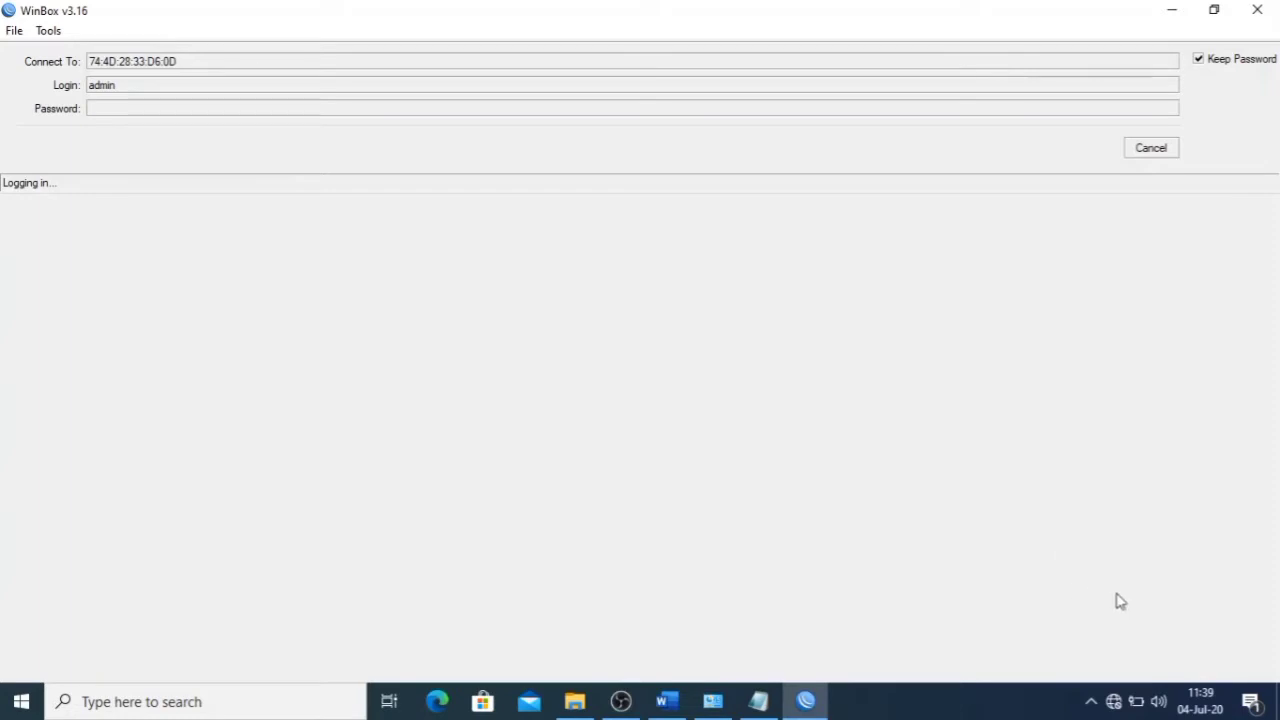
{"action": "left_click", "coordinate": [1113, 703]}
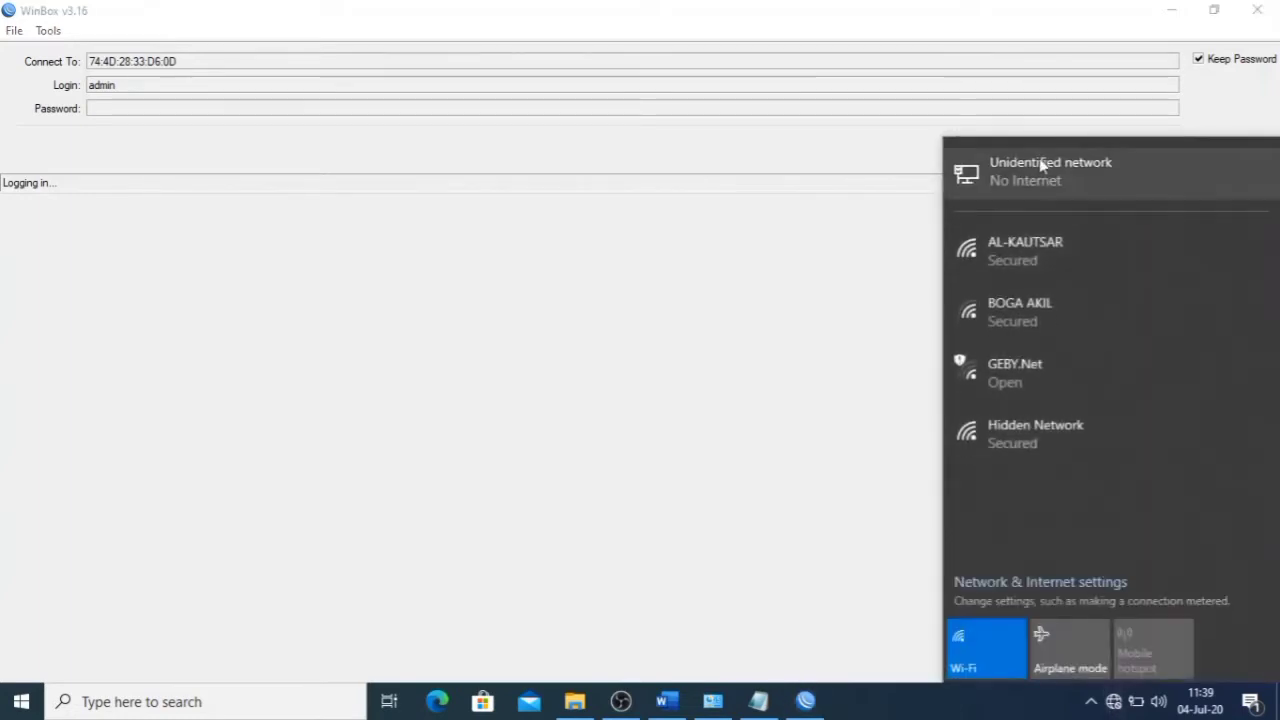
{"action": "left_click", "coordinate": [871, 186]}
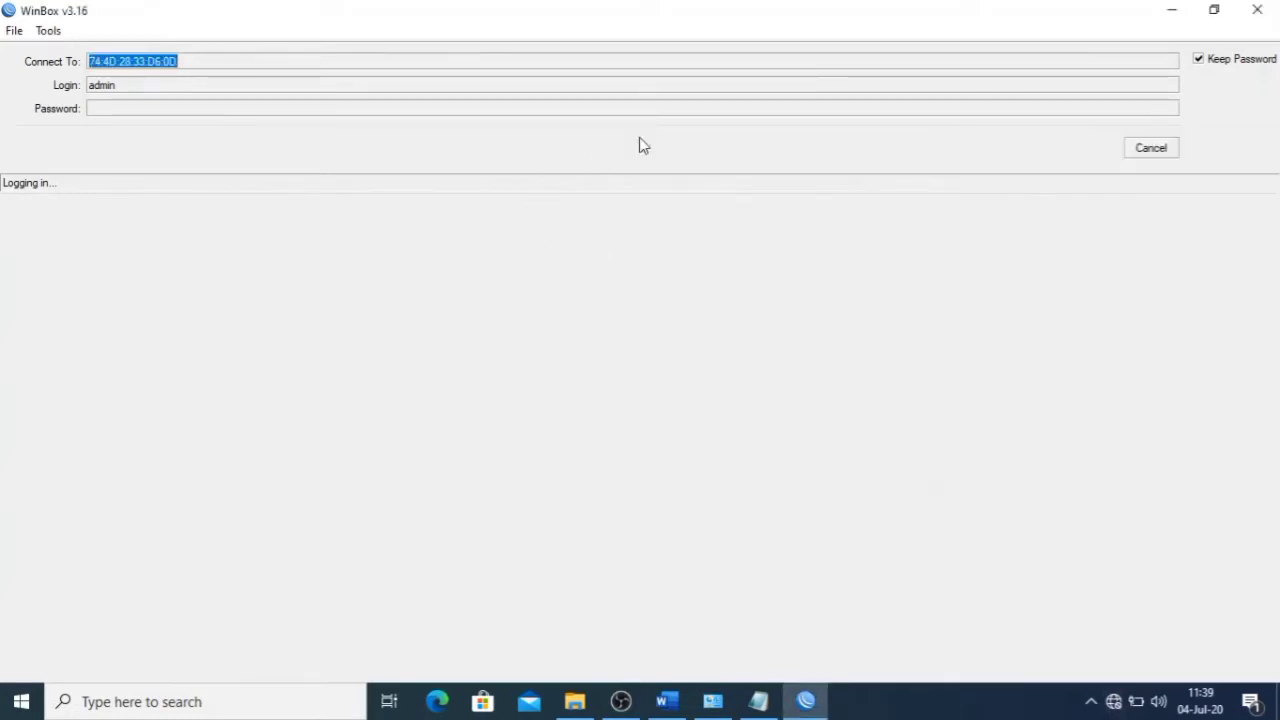
- Cancel the stalled login, refresh Neighbors, and connect to the router by its MAC address
{"action": "left_click", "coordinate": [1156, 152]}
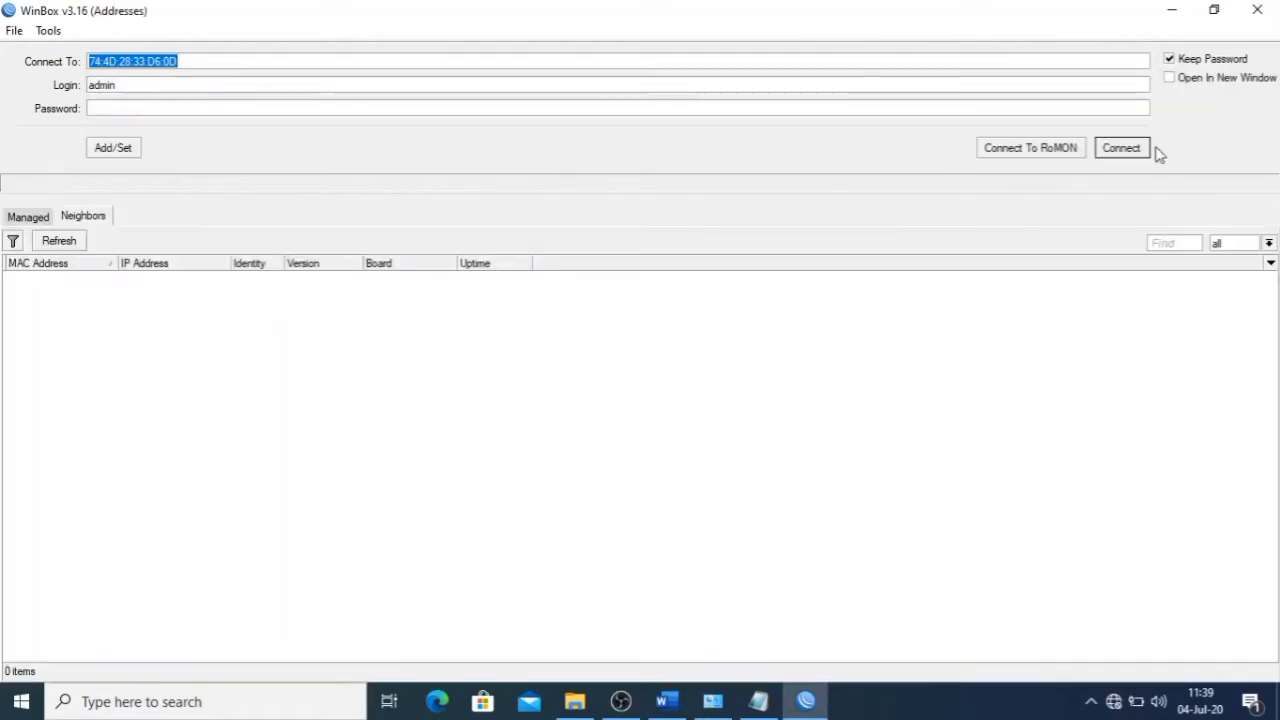
{"action": "left_click", "coordinate": [80, 243]}
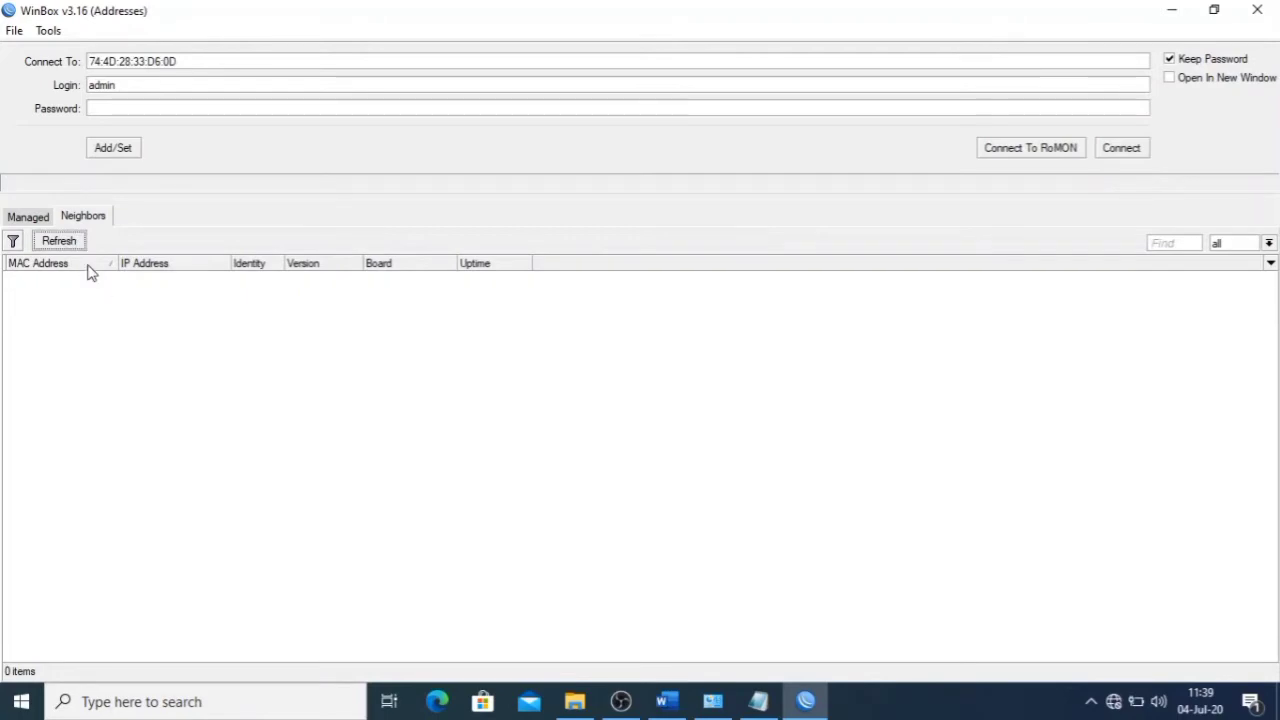
{"action": "left_click", "coordinate": [94, 279]}
{"action": "left_click", "coordinate": [1120, 148]}
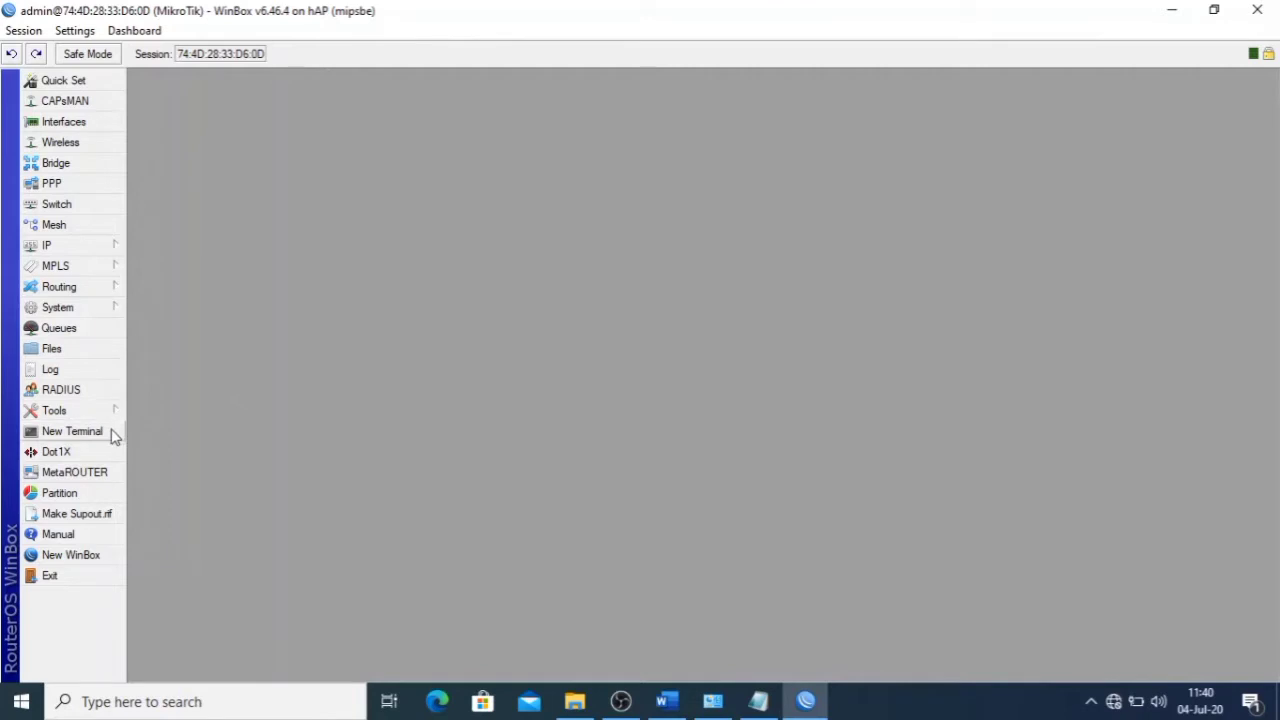
- Use System > Reset Configuration with No Default Configuration ticked and confirm the reboot
{"action": "left_click", "coordinate": [70, 312]}
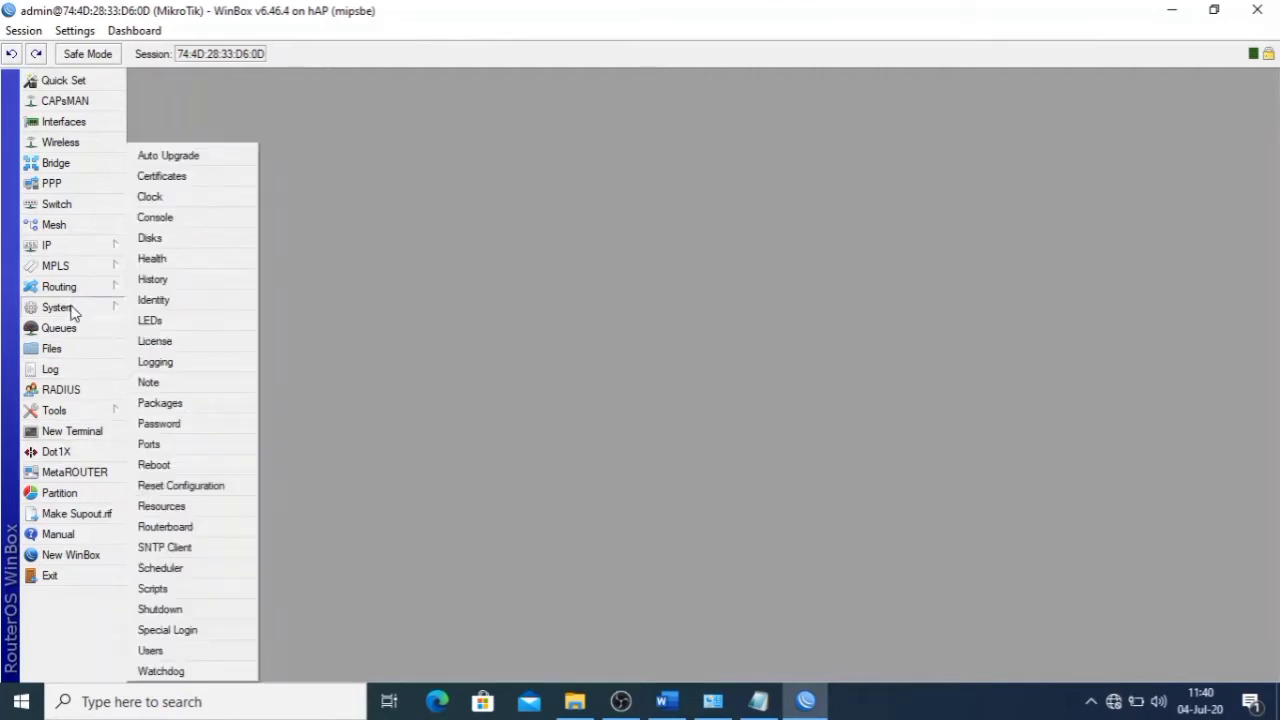
{"action": "left_click", "coordinate": [190, 485]}
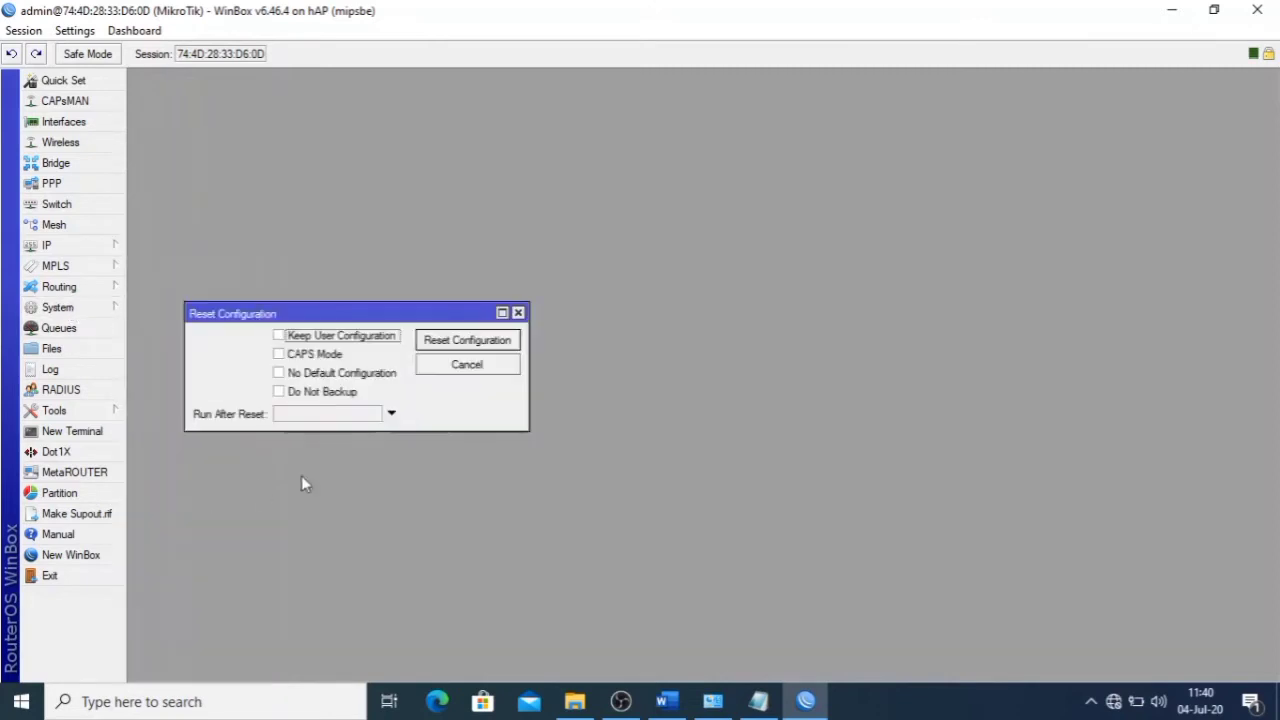
{"action": "left_click", "coordinate": [330, 373]}
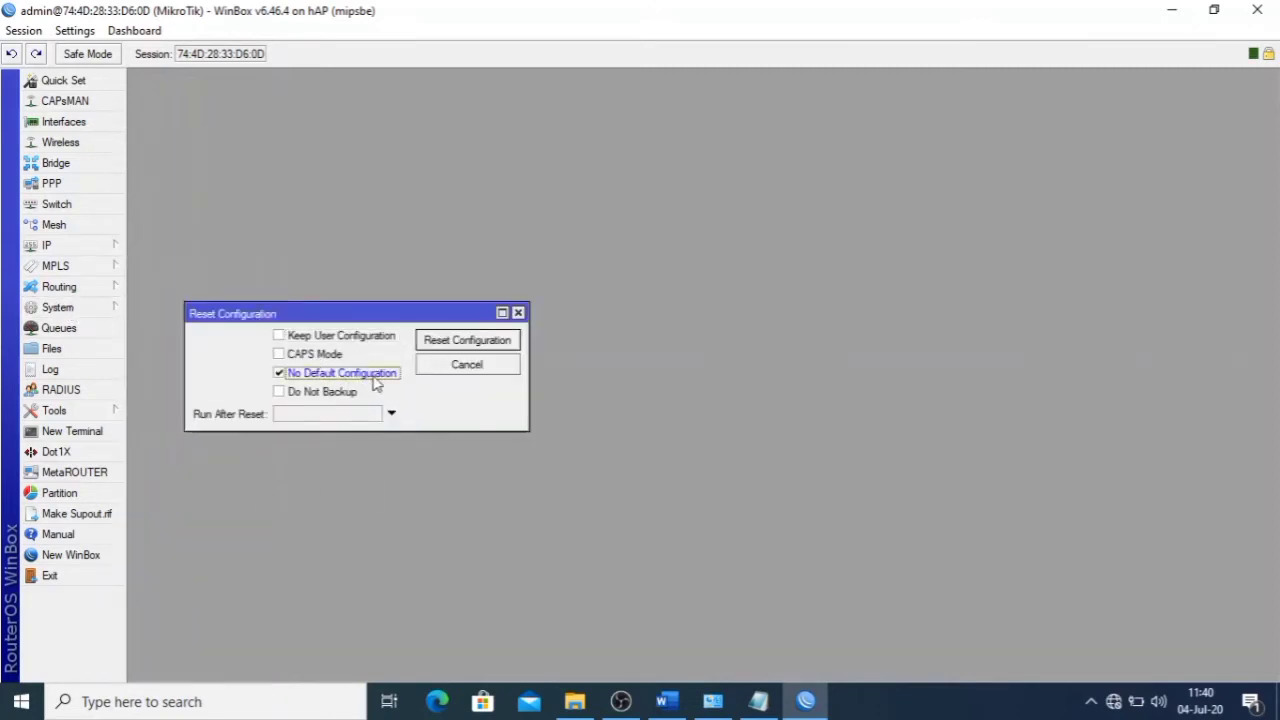
{"action": "left_click", "coordinate": [466, 340]}
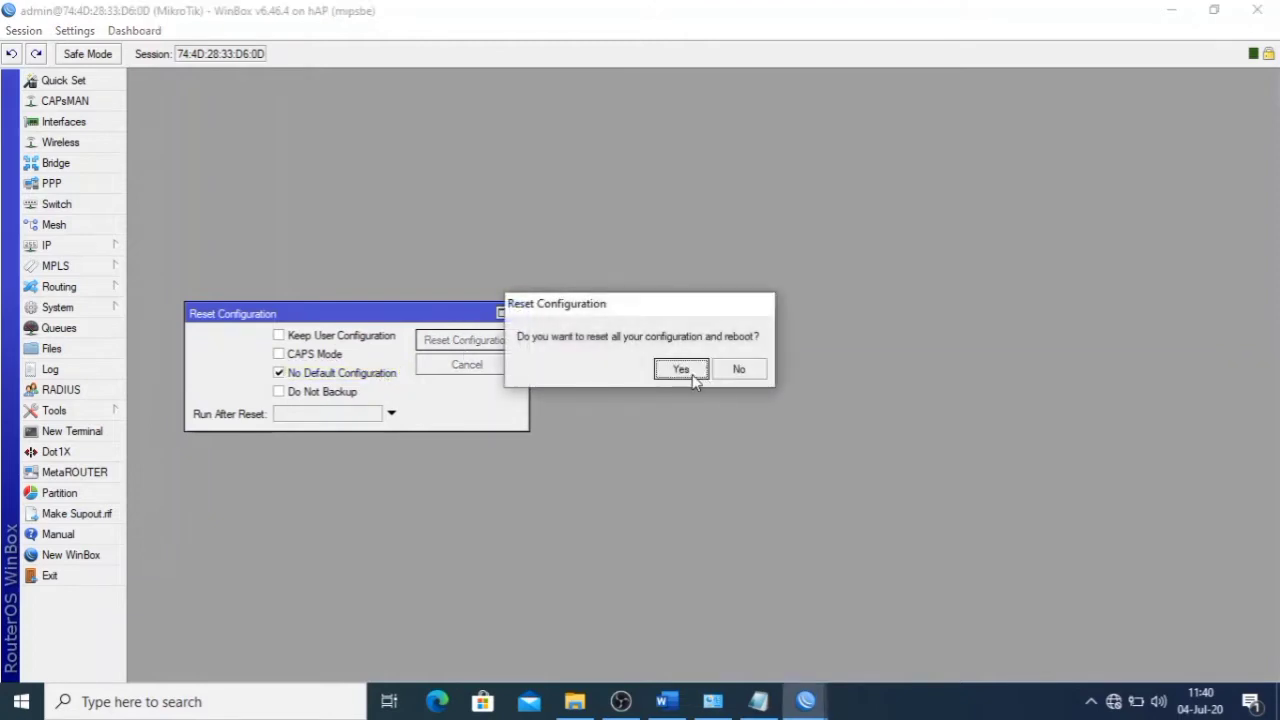
{"action": "left_click", "coordinate": [690, 372]}
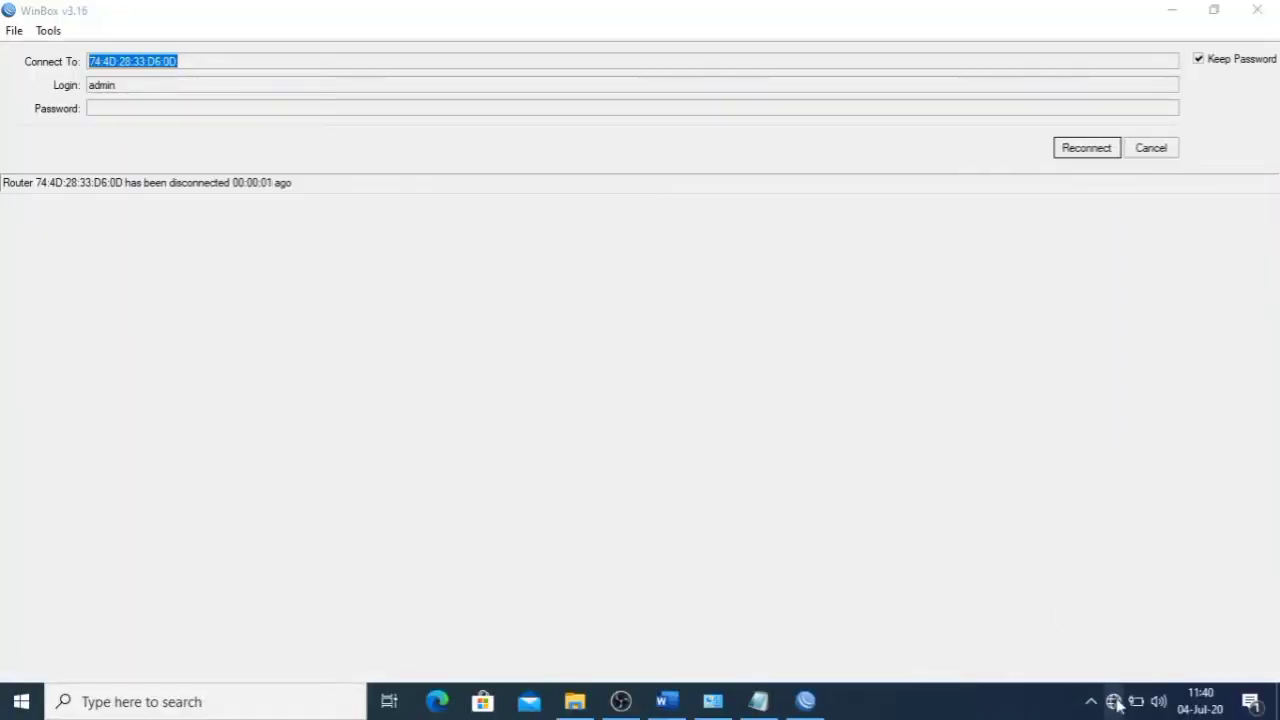
- Check the wired network status in Windows, then reconnect WinBox to the rebooted router
{"action": "left_click", "coordinate": [1113, 701]}
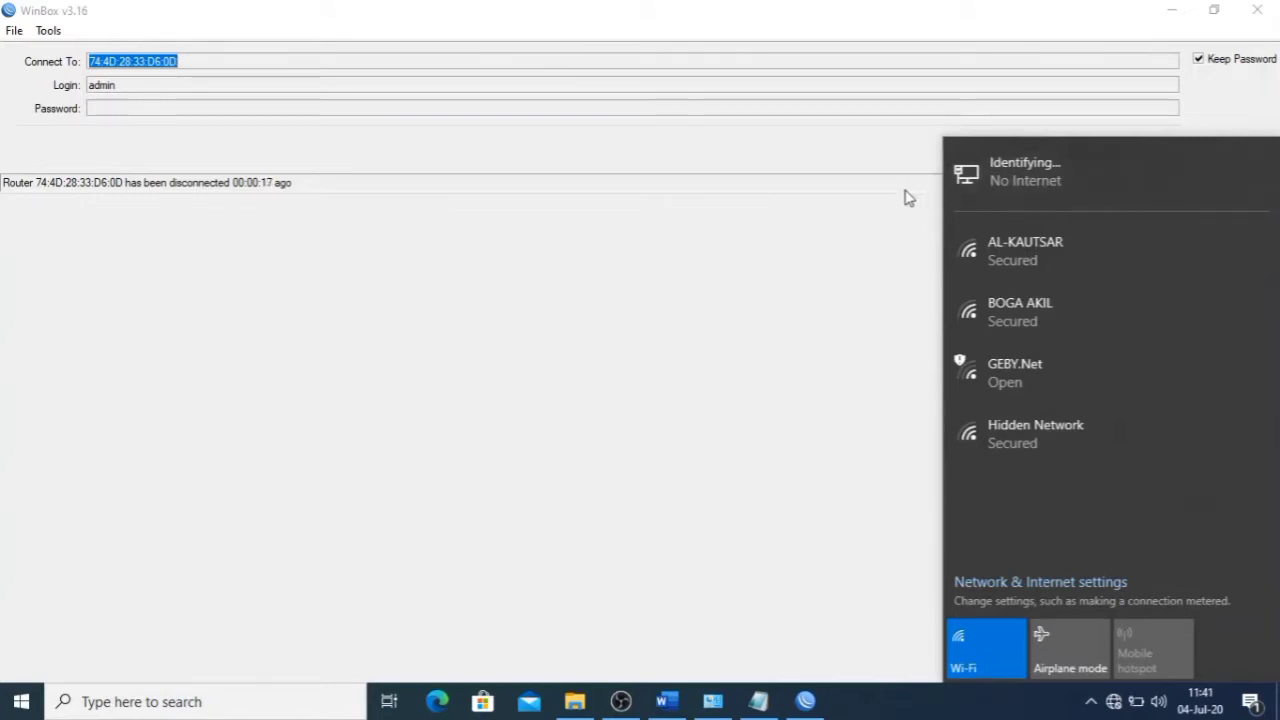
{"action": "left_click", "coordinate": [883, 263]}
{"action": "left_click", "coordinate": [1110, 701]}
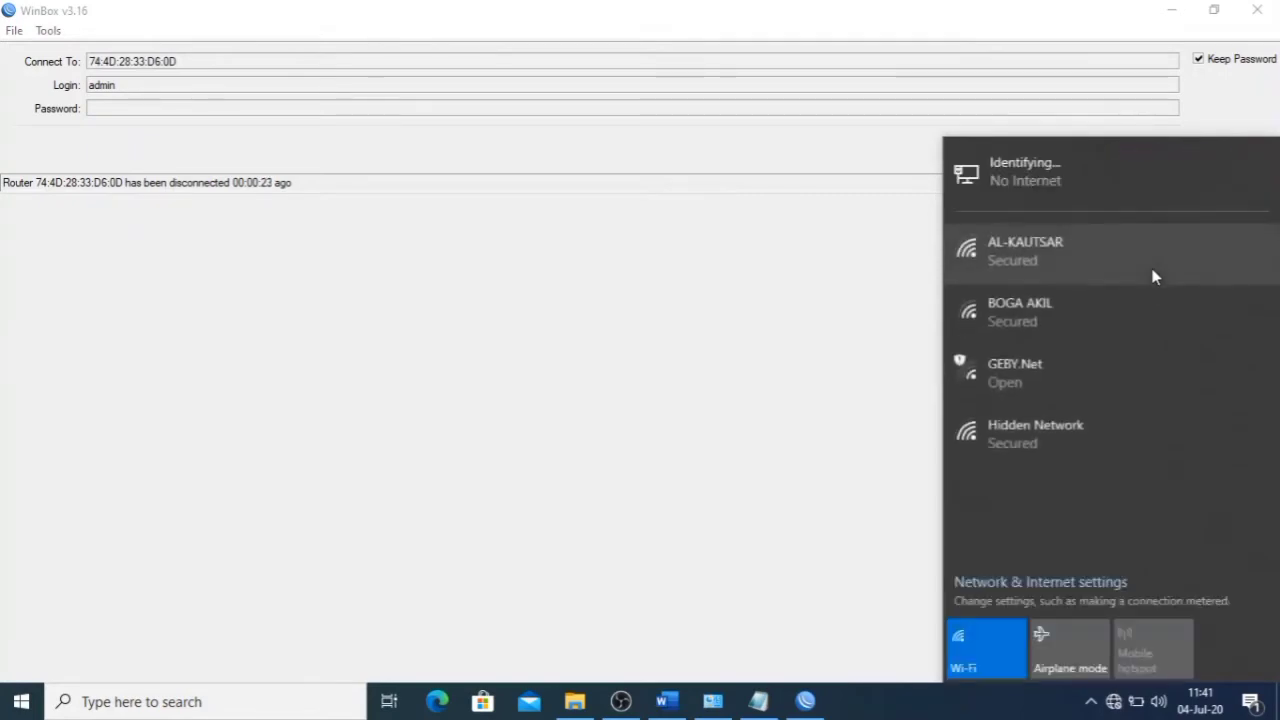
{"action": "left_click", "coordinate": [978, 183]}
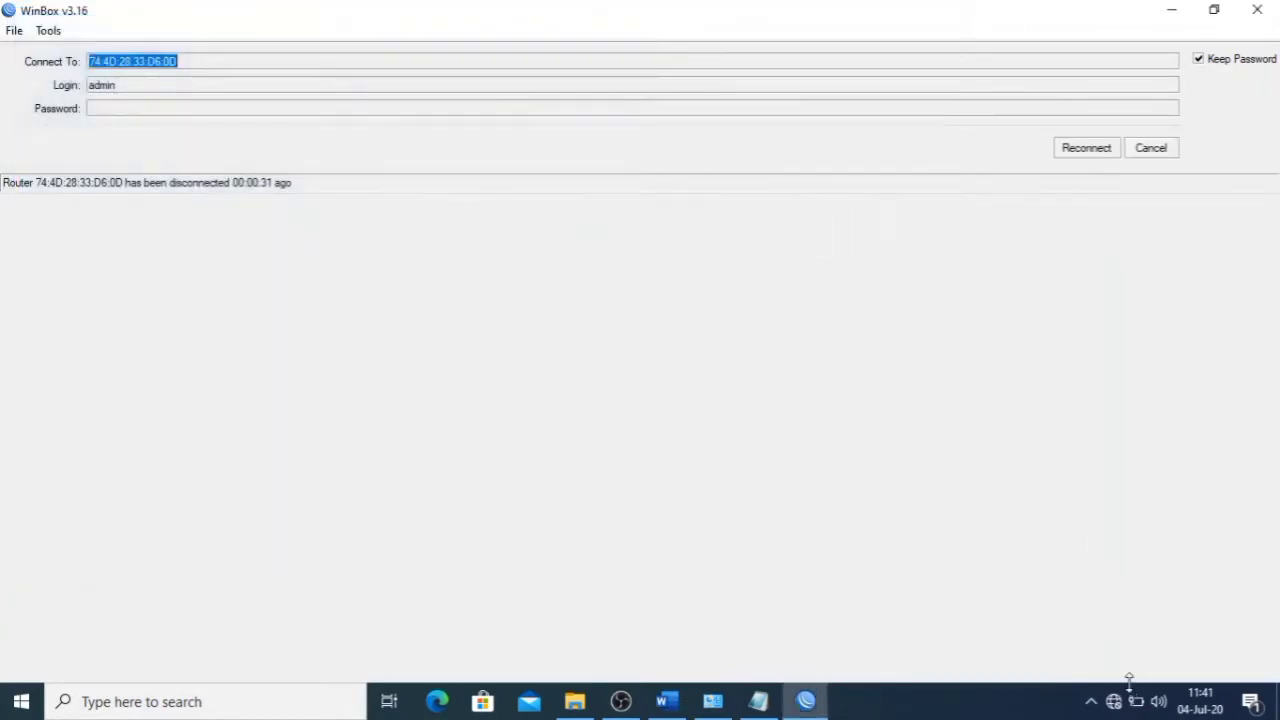
{"action": "left_click", "coordinate": [1113, 700]}
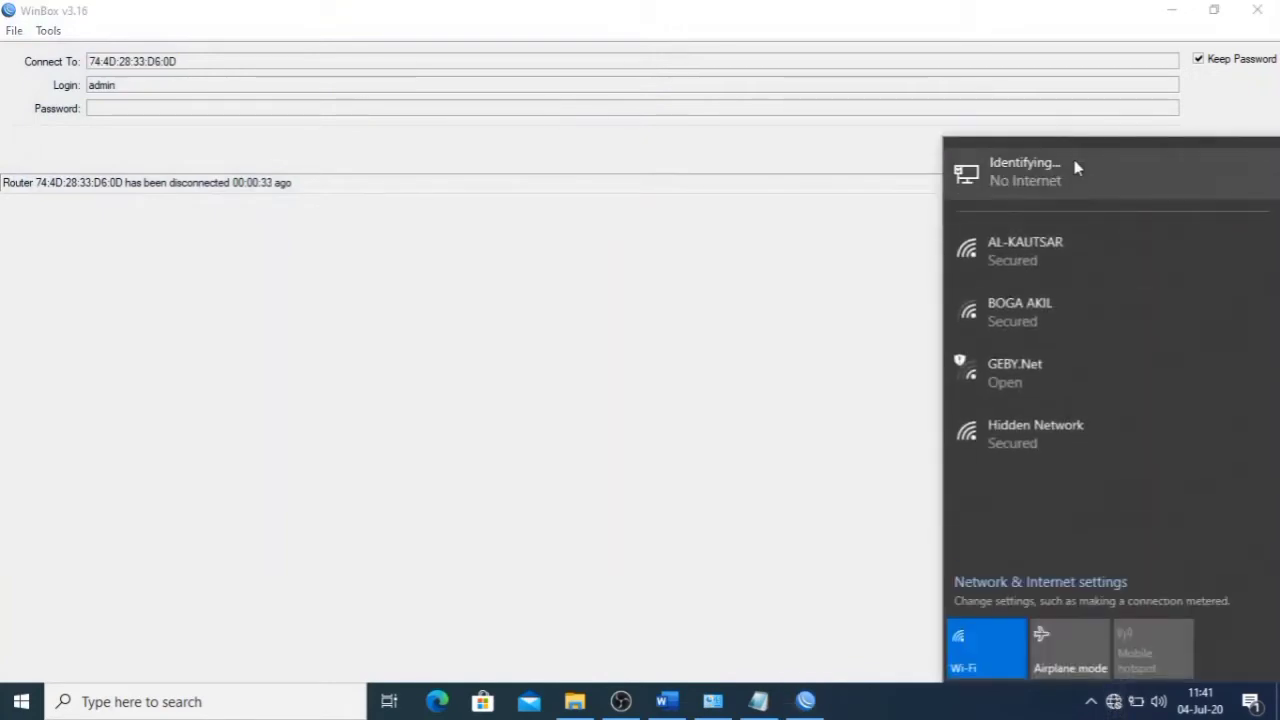
{"action": "key", "text": "Escape"}
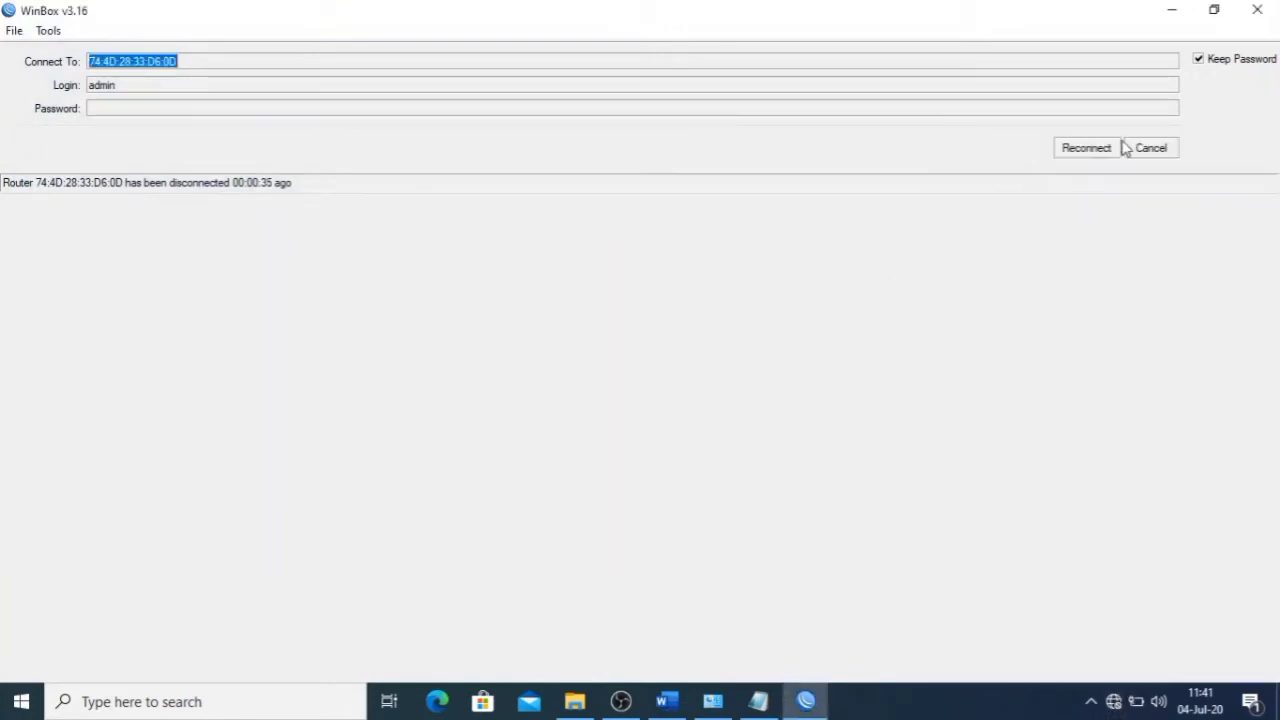
{"action": "left_click", "coordinate": [1091, 154]}
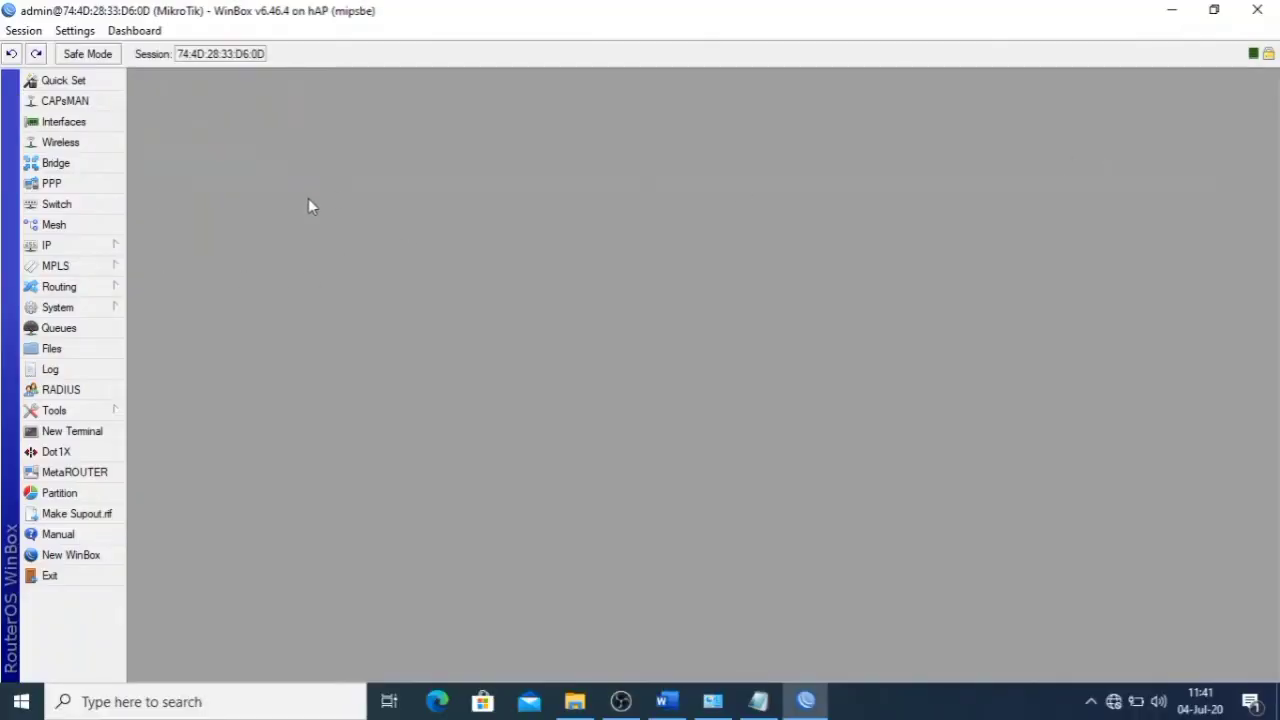
- Read the Jaringan Lokal list in the Word exam sheet, then open WinBox's IP menu
{"action": "left_click", "coordinate": [667, 701]}
{"action": "scroll", "coordinate": [602, 422], "scroll_direction": "down", "scroll_amount": 20}
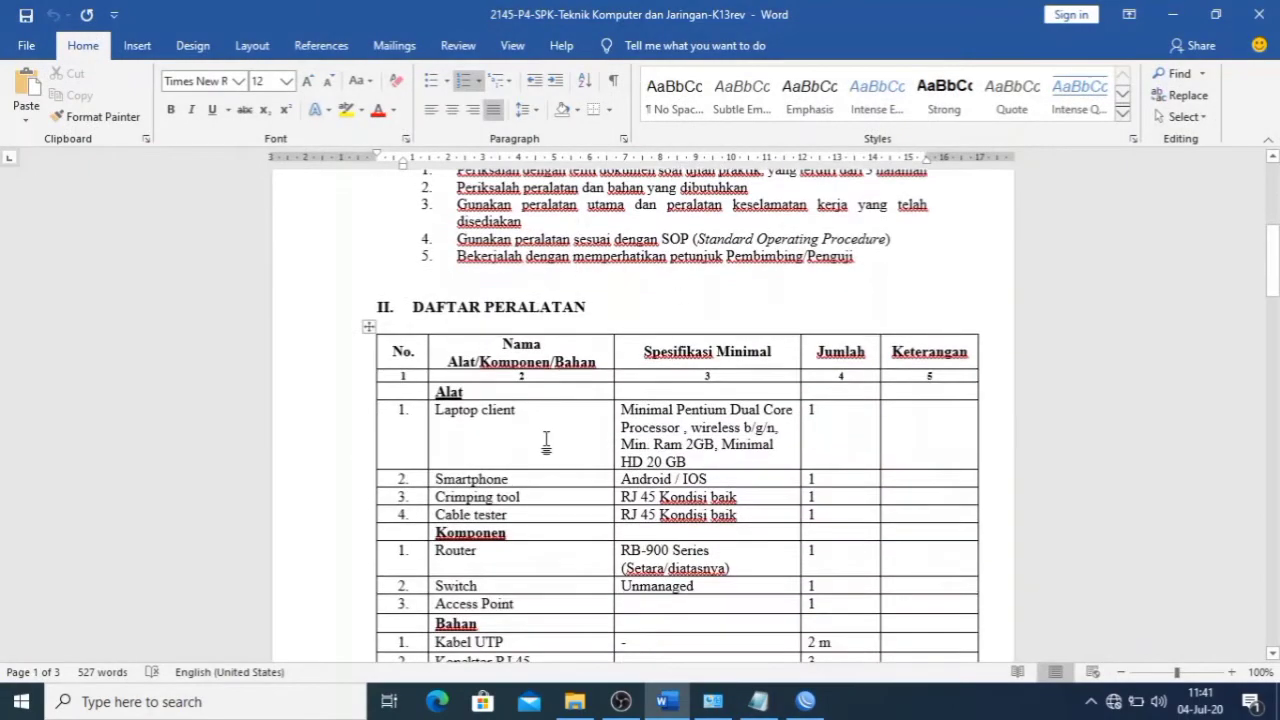
{"action": "scroll", "coordinate": [538, 456], "scroll_direction": "down", "scroll_amount": 4}
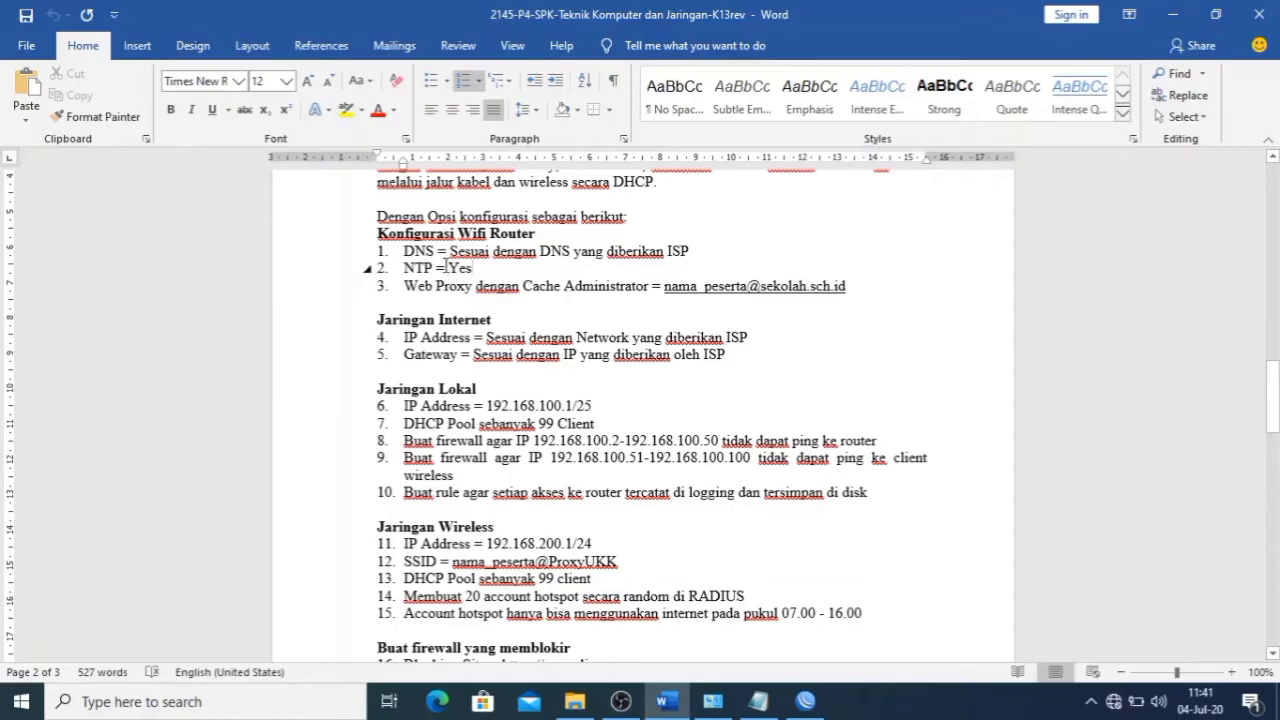
{"action": "left_click", "coordinate": [805, 701]}
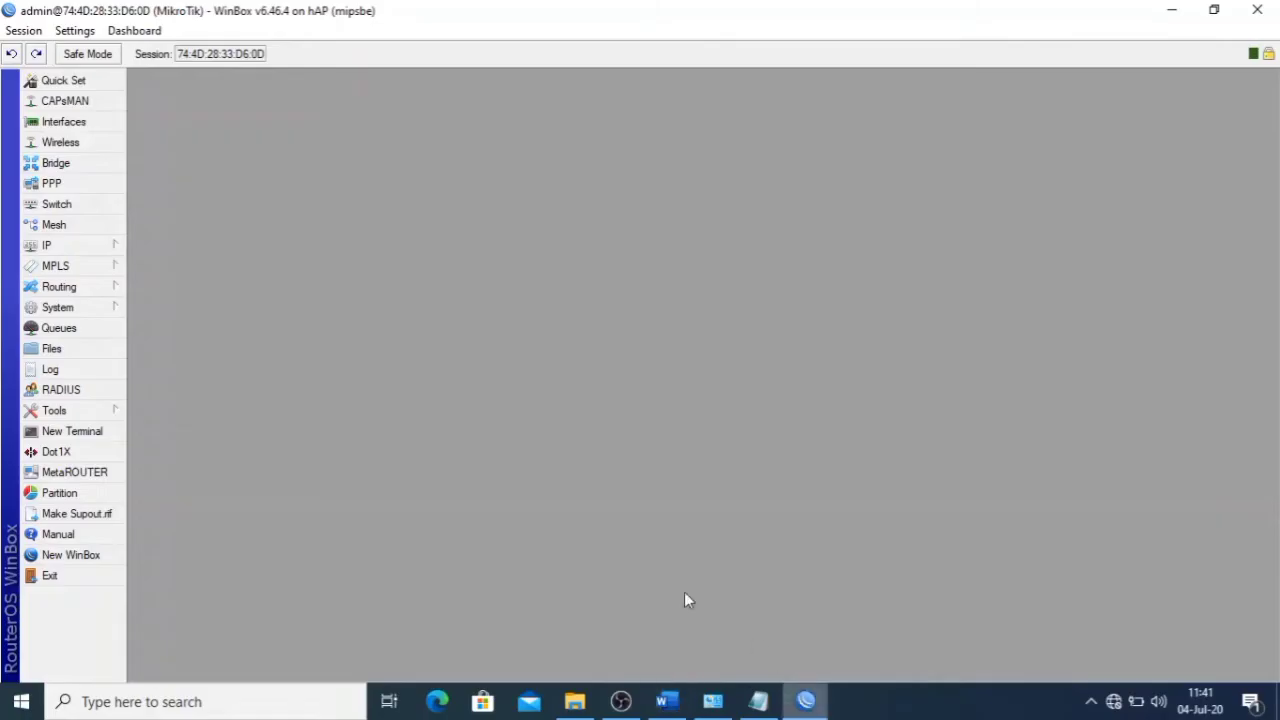
{"action": "left_click", "coordinate": [100, 252]}
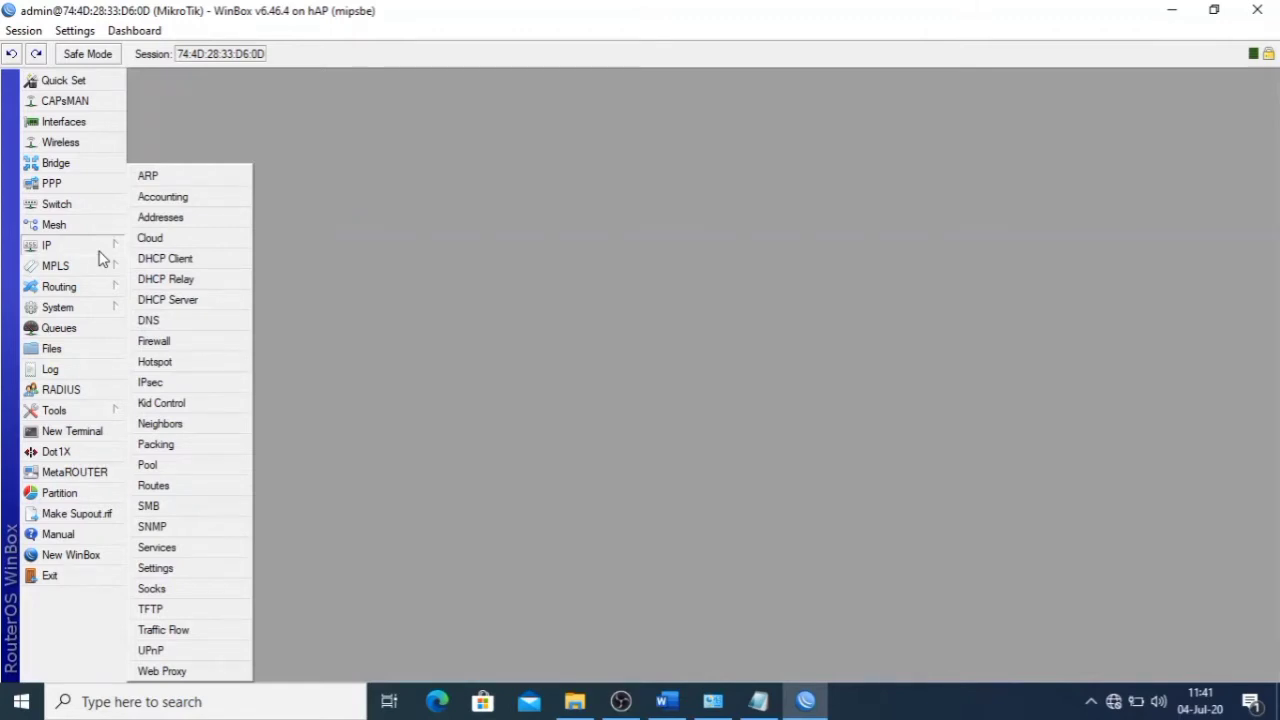
- Add a DHCP client on ether1 and verify its bound lease of 192.168.1.11/24
{"action": "left_click", "coordinate": [162, 262]}
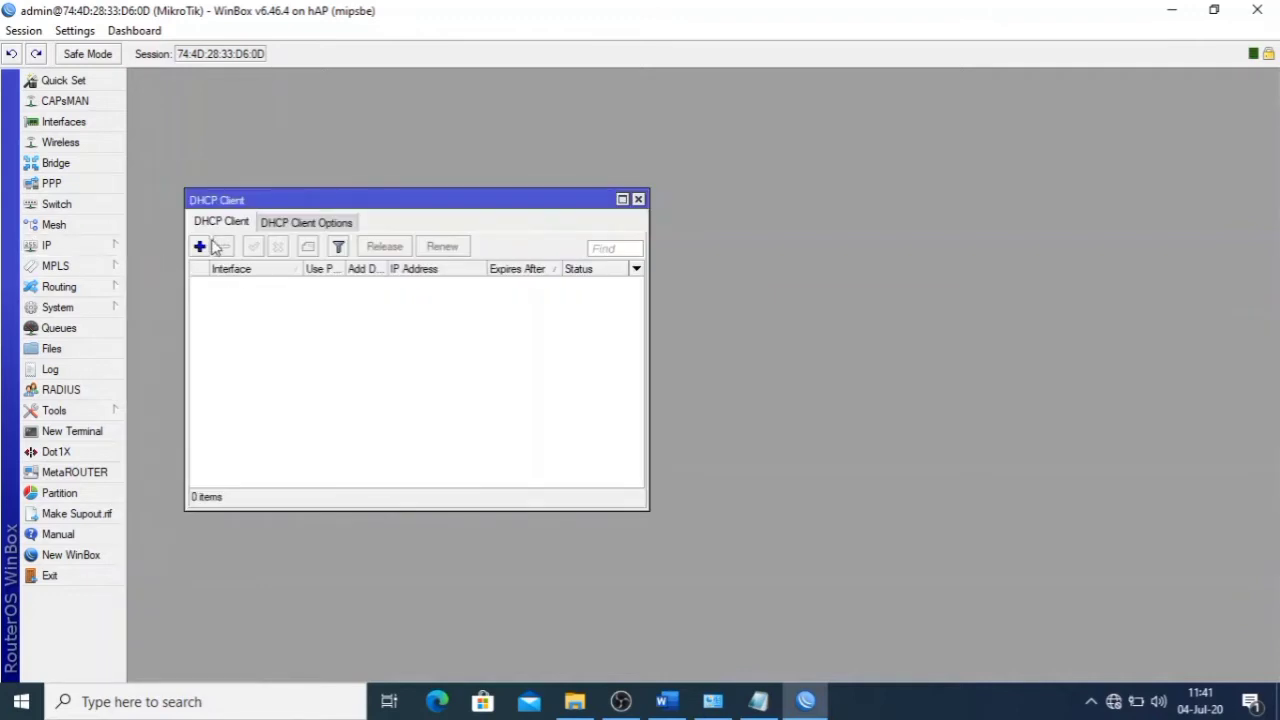
{"action": "left_click", "coordinate": [200, 247]}
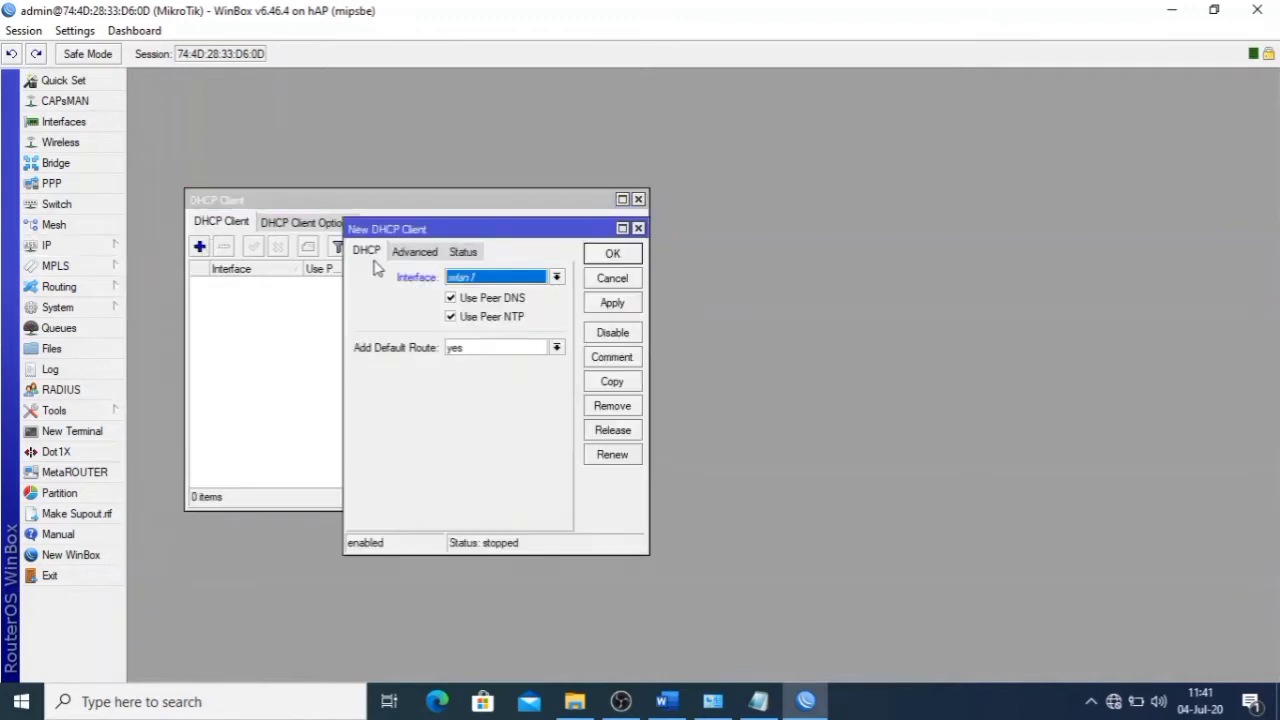
{"action": "left_click", "coordinate": [462, 278]}
{"action": "left_click", "coordinate": [479, 290]}
{"action": "left_click", "coordinate": [612, 304]}
{"action": "left_click", "coordinate": [612, 253]}
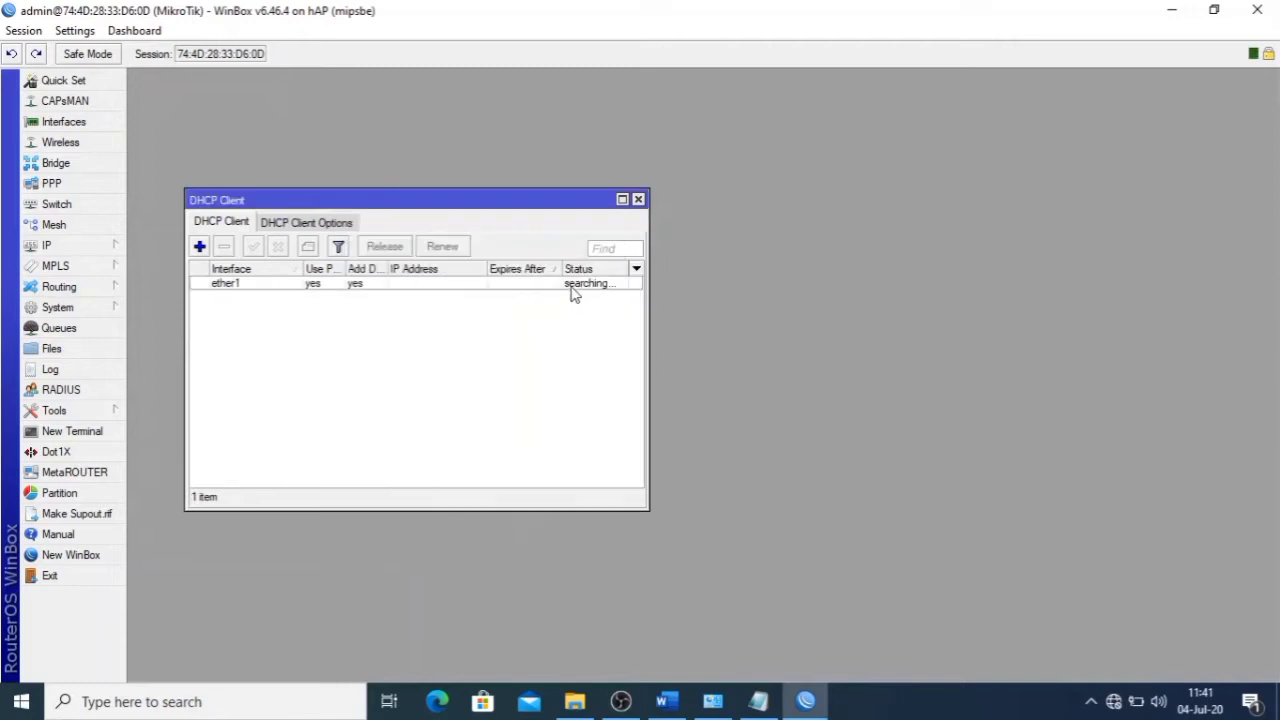
{"action": "left_click", "coordinate": [585, 285]}
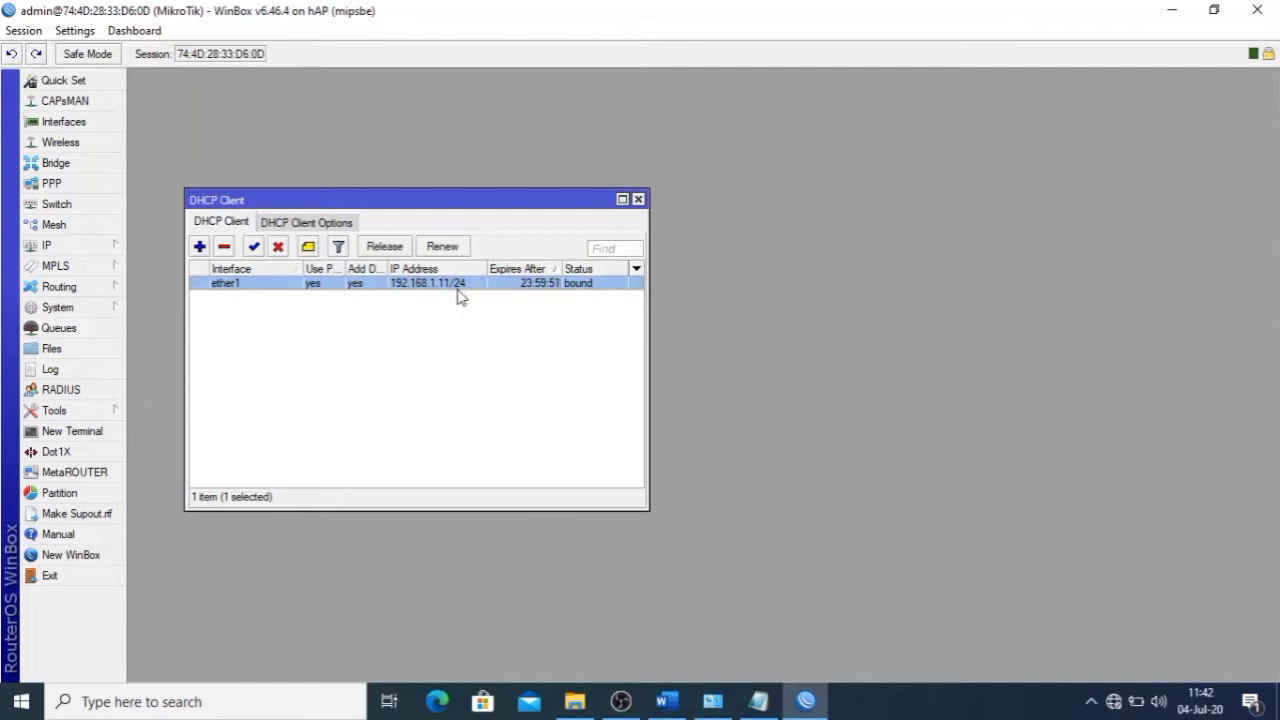
{"action": "left_click", "coordinate": [638, 199]}
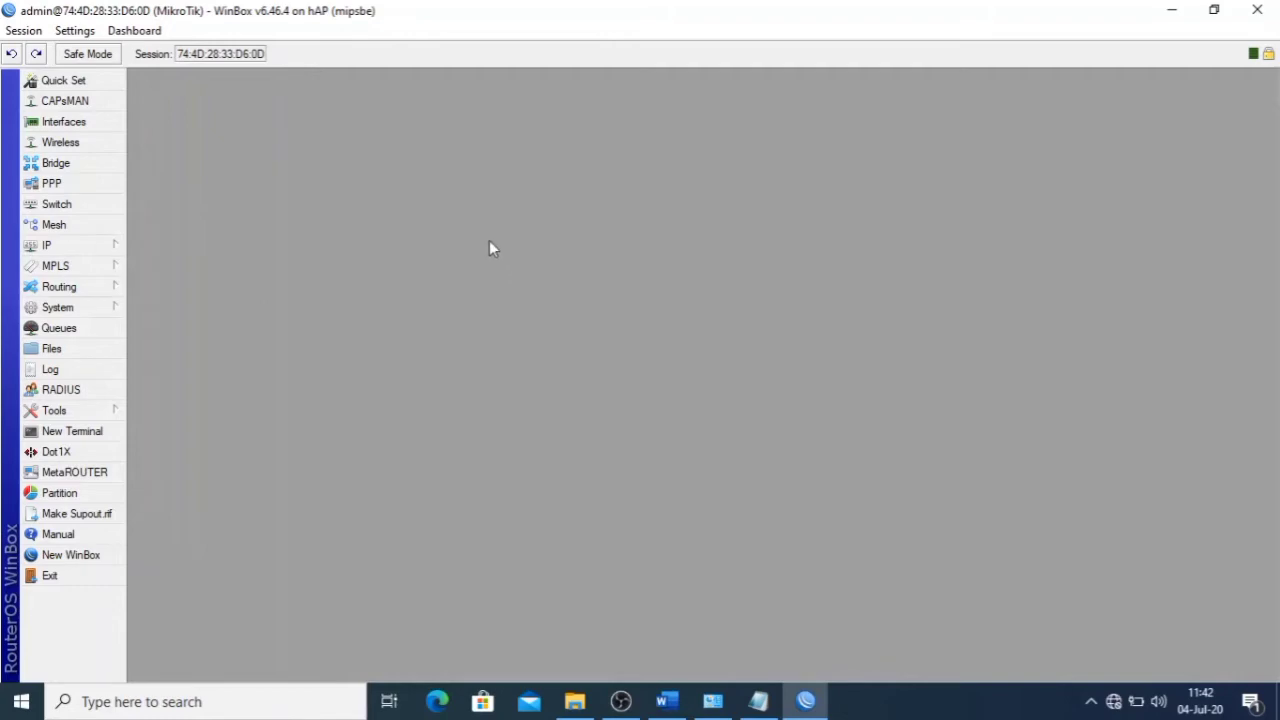
- Enable the SNTP client with server id.pool.ntp.org and save it
{"action": "left_click", "coordinate": [667, 701]}
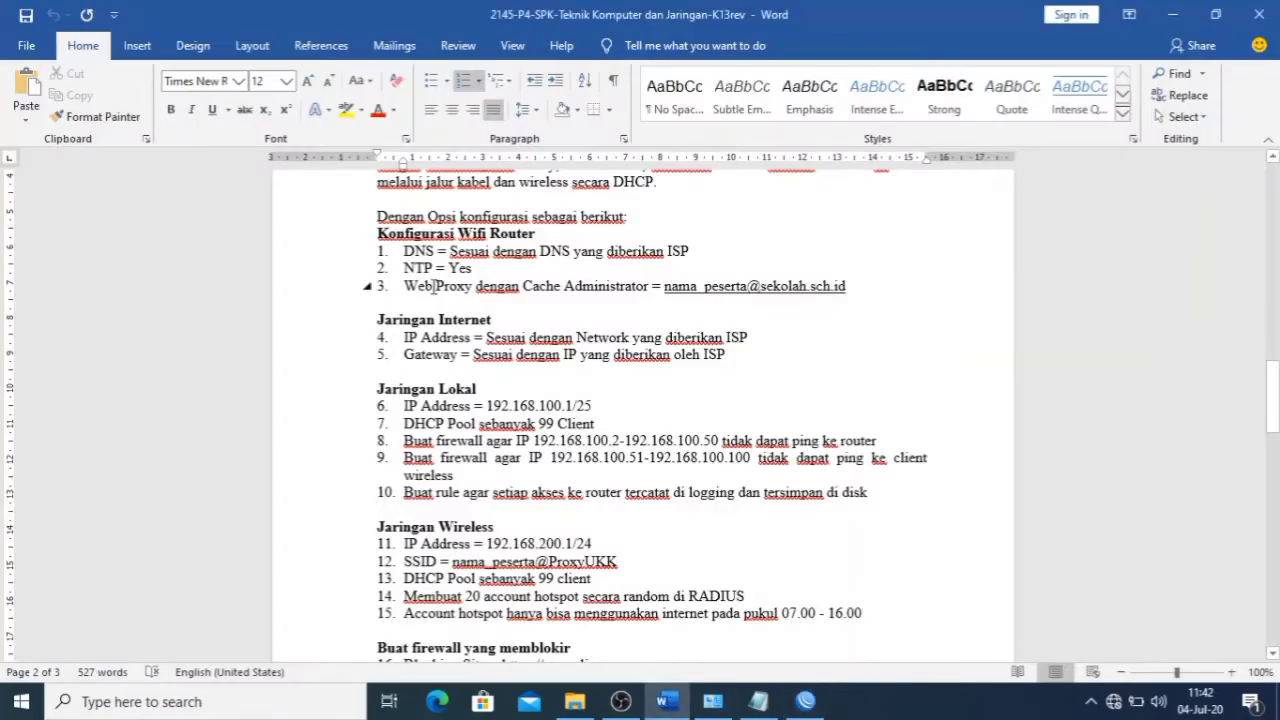
{"action": "left_click", "coordinate": [805, 701]}
{"action": "left_click", "coordinate": [100, 309]}
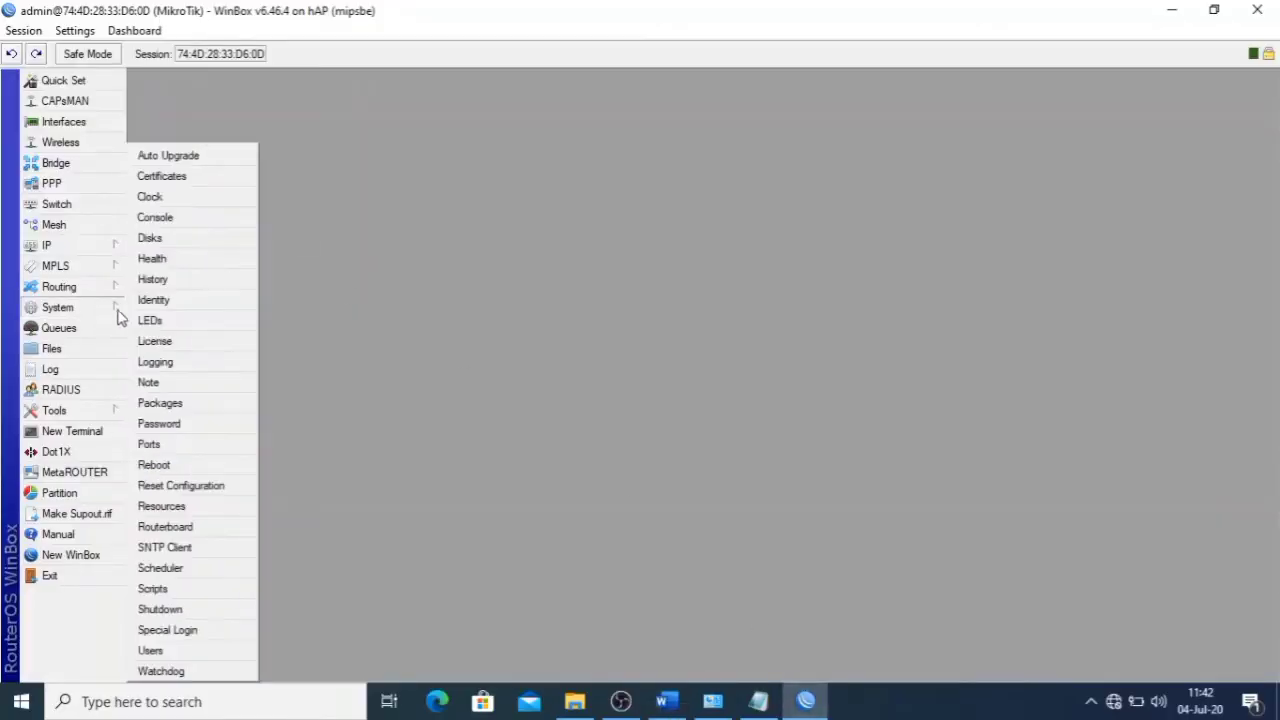
{"action": "left_click", "coordinate": [180, 548]}
{"action": "left_click", "coordinate": [427, 201]}
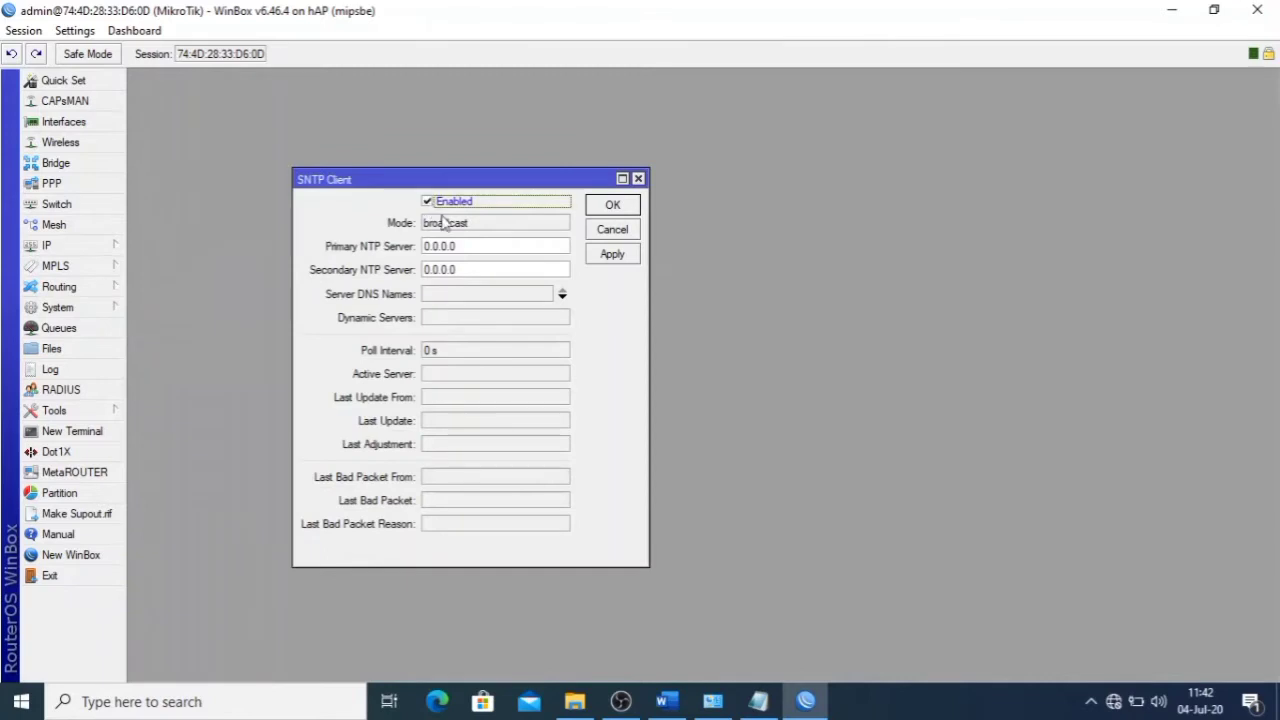
{"action": "left_click", "coordinate": [444, 295]}
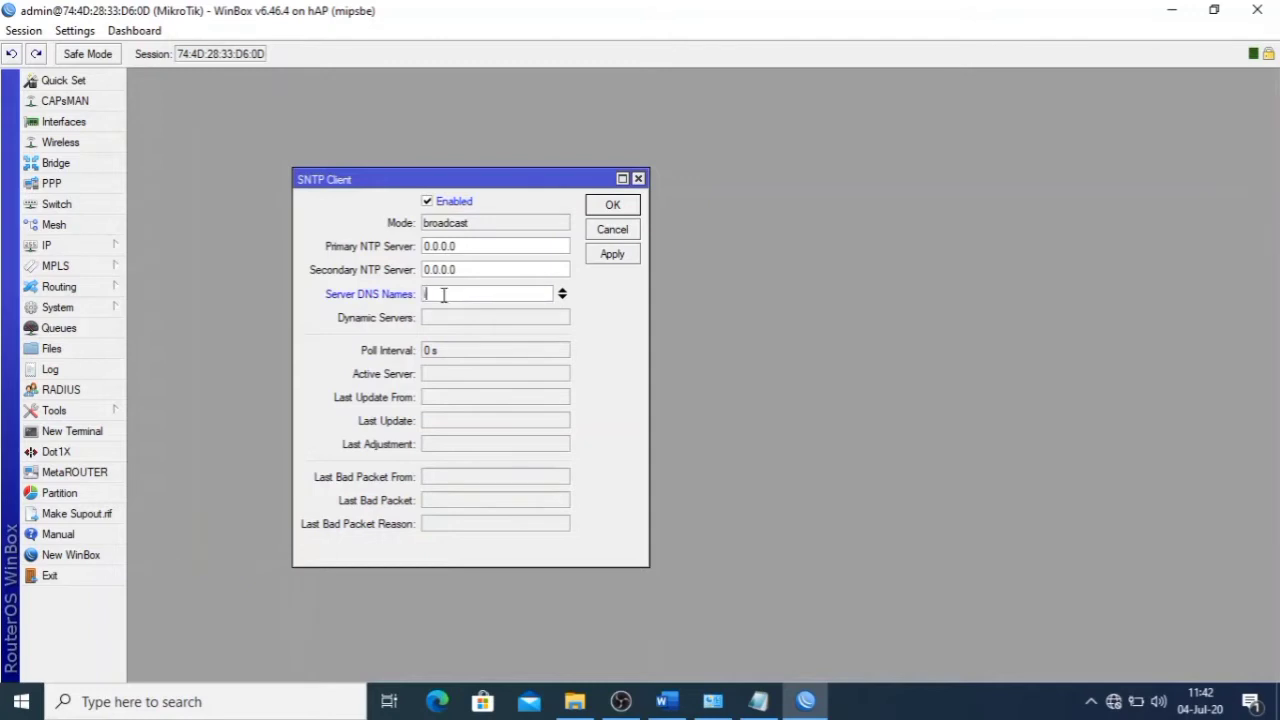
{"action": "type", "text": "id.pool"}
{"action": "type", "text": ".ntp.org"}
{"action": "left_click", "coordinate": [613, 254]}
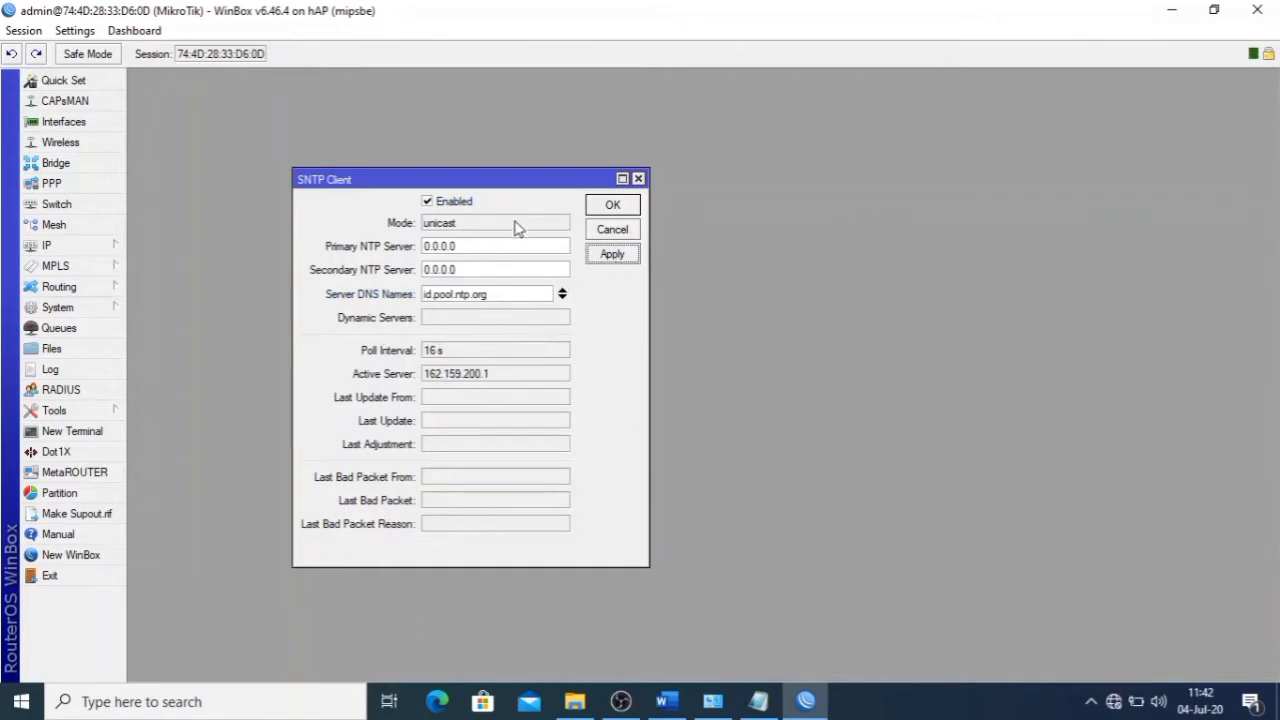
{"action": "left_click", "coordinate": [611, 207]}
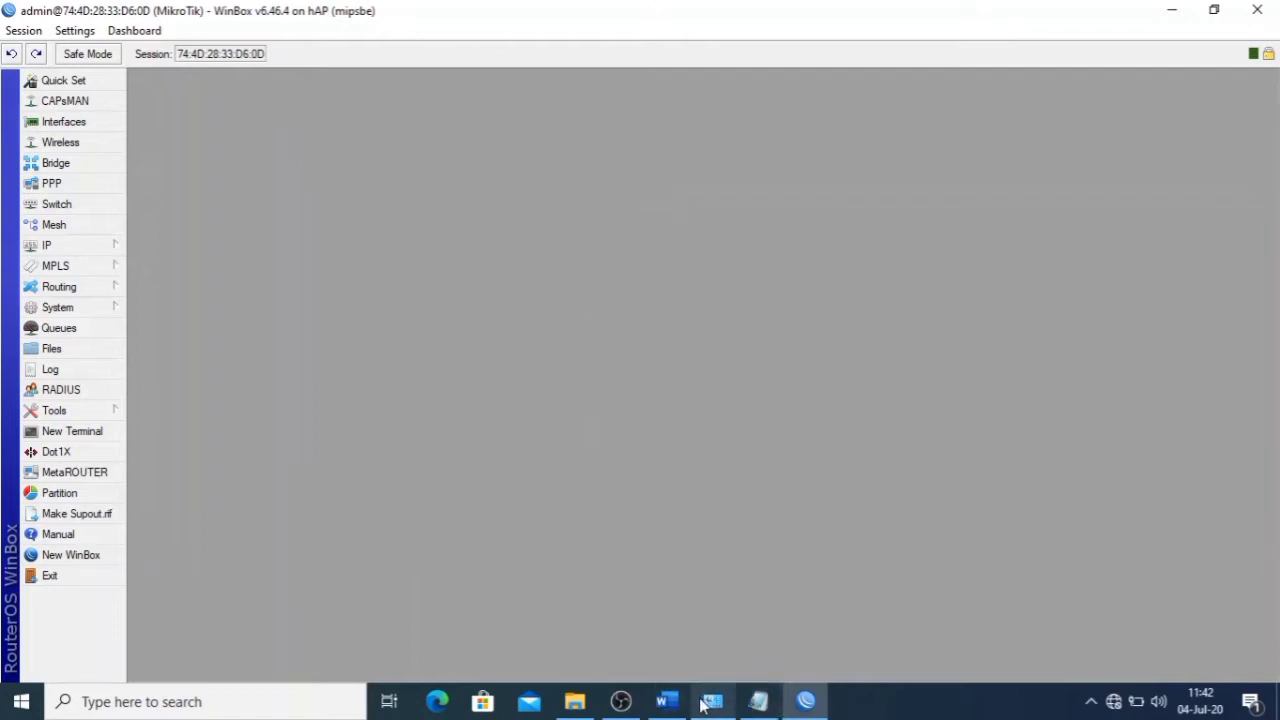
- Glance at the exam sheet, then bring up WinBox's IP menu
{"action": "left_click", "coordinate": [666, 701]}
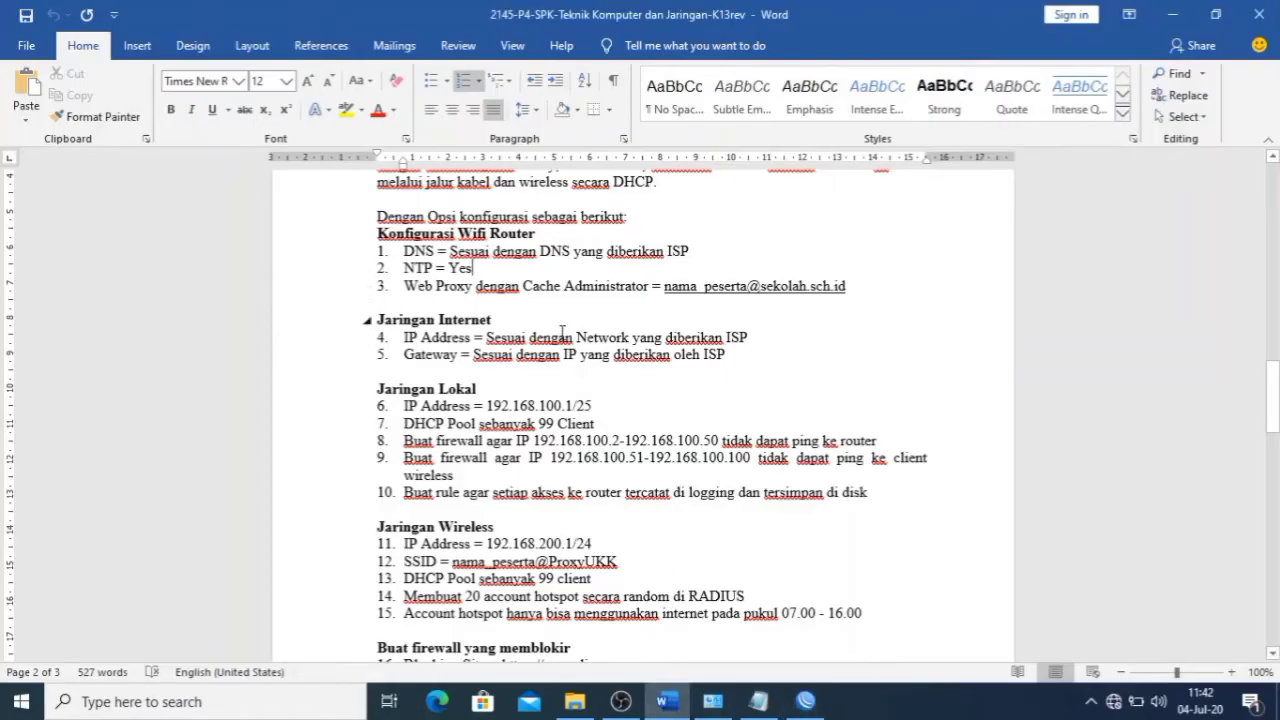
{"action": "left_click", "coordinate": [806, 701]}
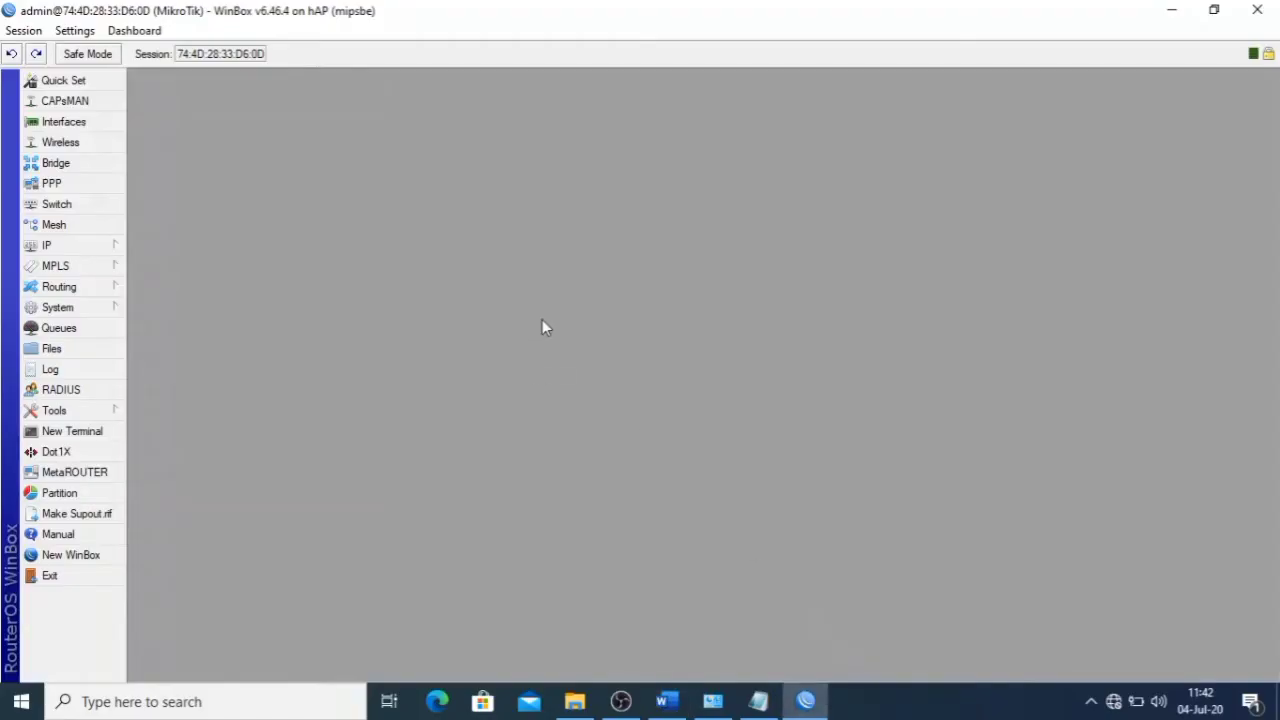
{"action": "left_click", "coordinate": [105, 245]}
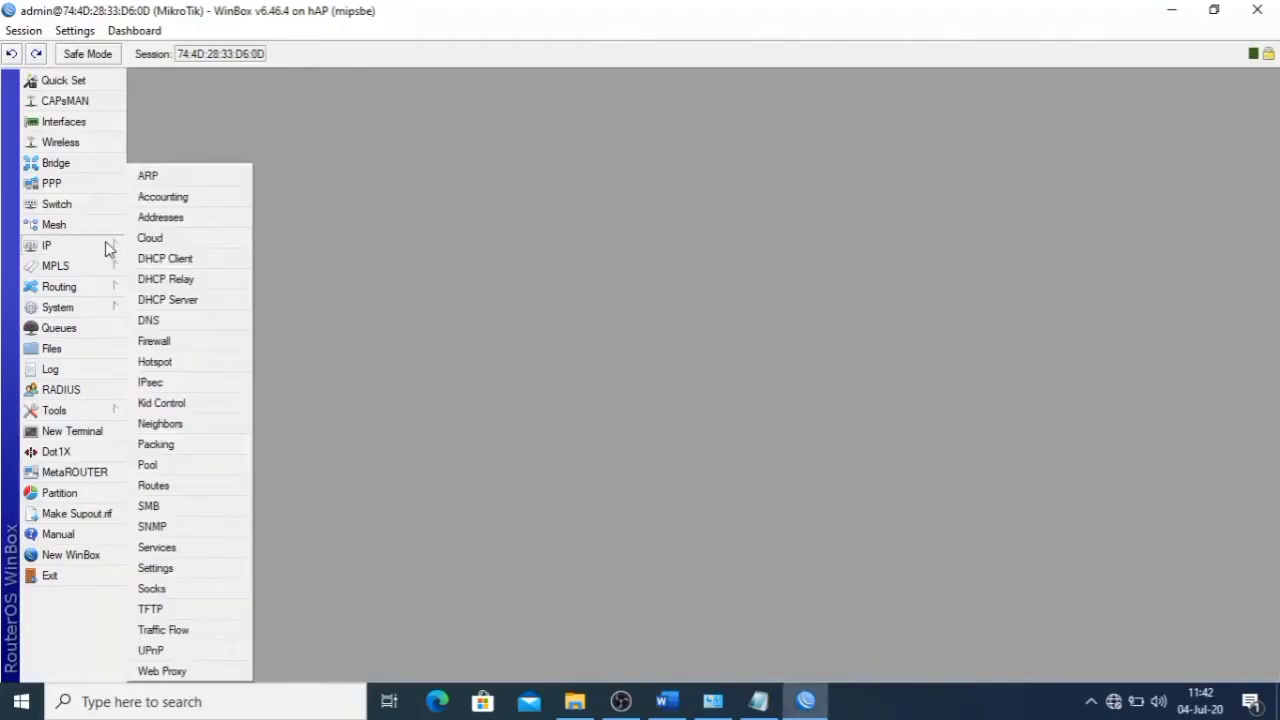
- Enable the web proxy, replacing the default webmaster with the sheet's participant e-mail as cache administrator
{"action": "left_click", "coordinate": [197, 678]}
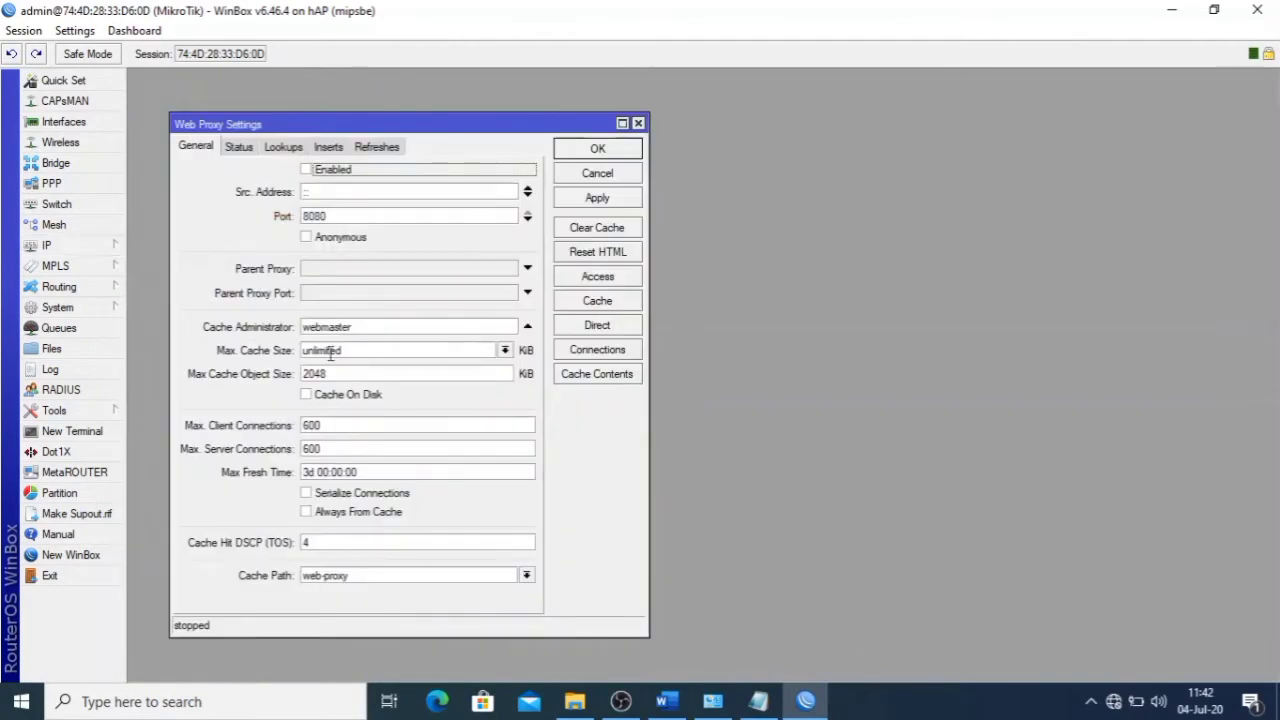
{"action": "left_click", "coordinate": [331, 172]}
{"action": "left_click_drag", "start_coordinate": [392, 330], "coordinate": [262, 322]}
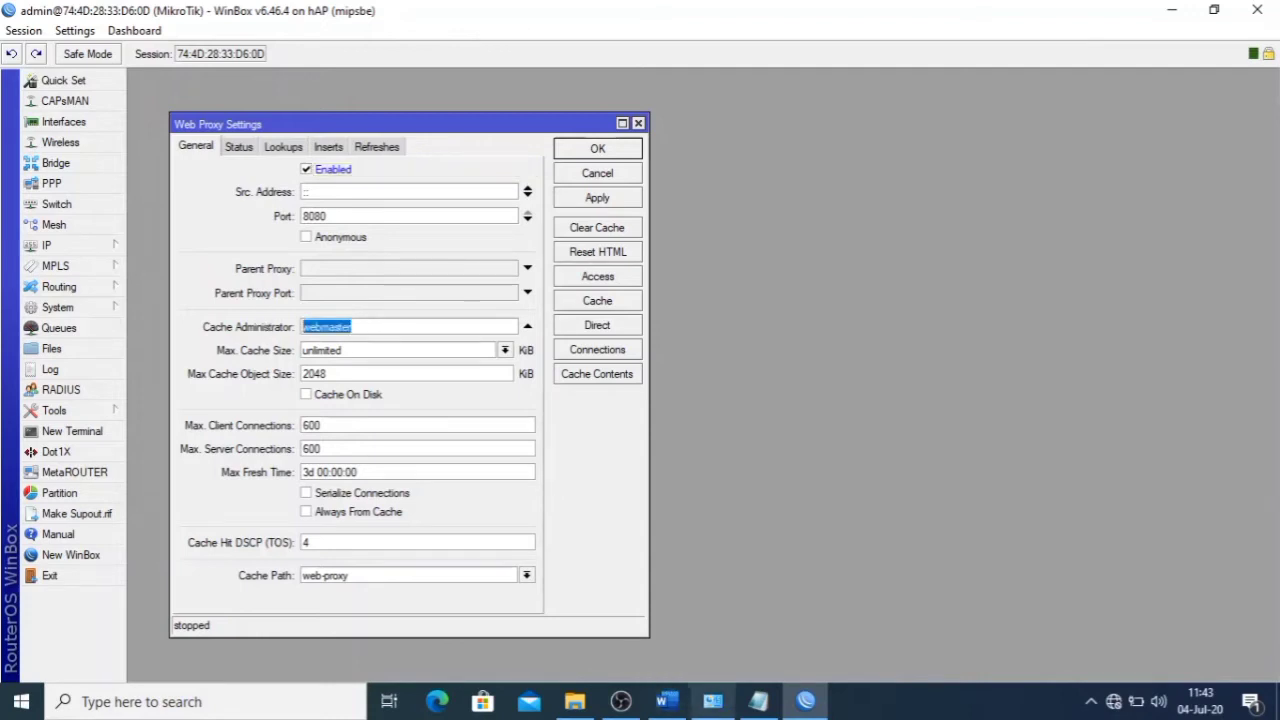
{"action": "left_click", "coordinate": [666, 701]}
{"action": "left_click", "coordinate": [661, 286]}
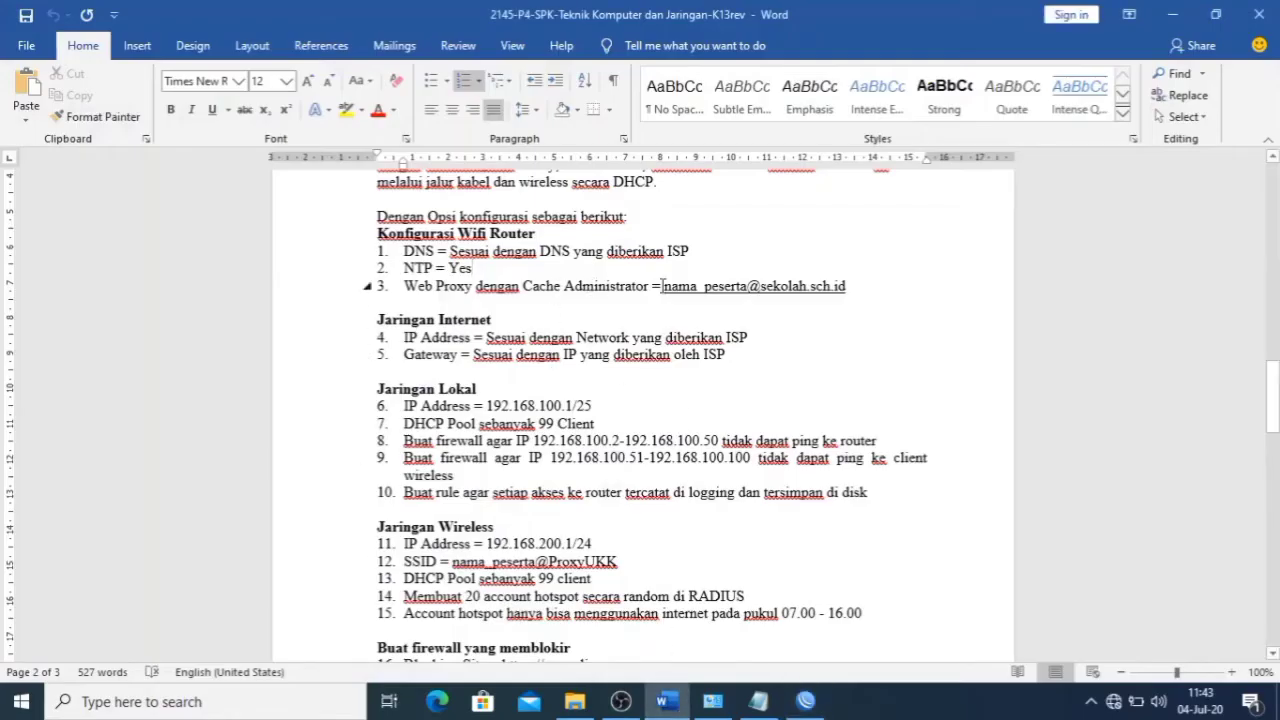
{"action": "left_click_drag", "start_coordinate": [664, 286], "coordinate": [849, 286]}
{"action": "key", "text": "ctrl+c"}
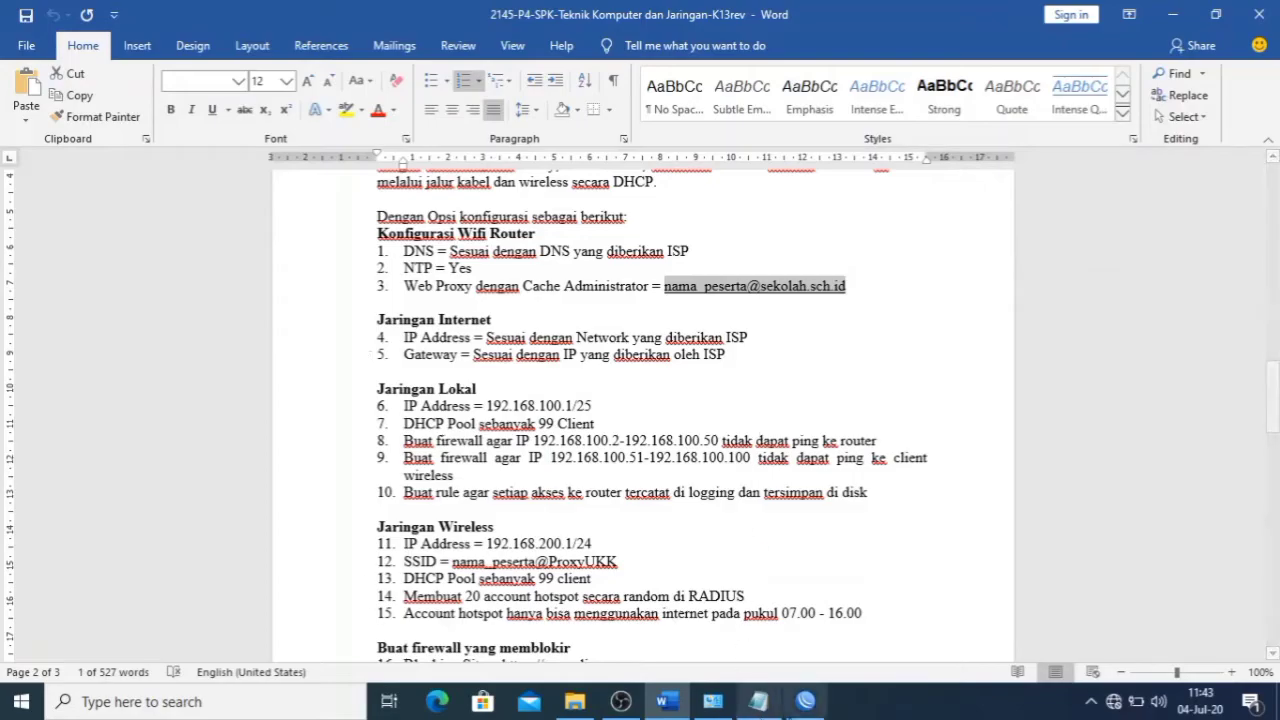
{"action": "left_click", "coordinate": [805, 701]}
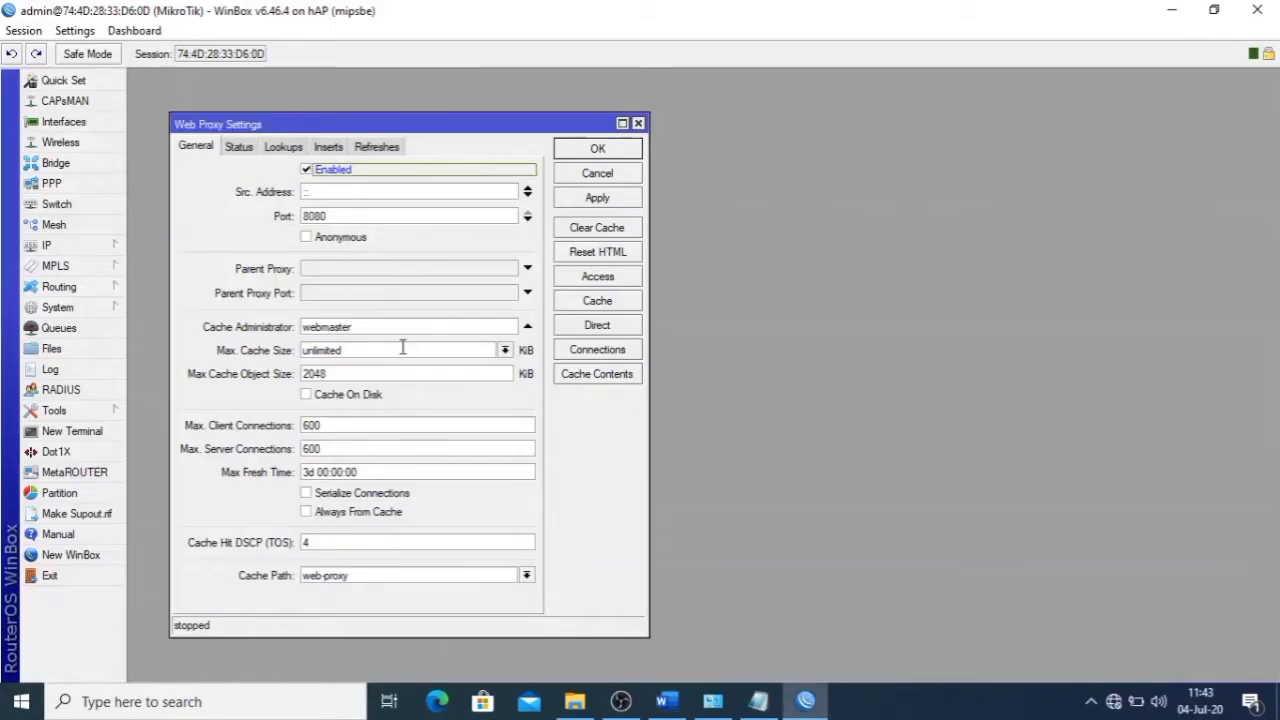
{"action": "left_click_drag", "start_coordinate": [400, 331], "coordinate": [221, 320]}
{"action": "key", "text": "ctrl+v"}
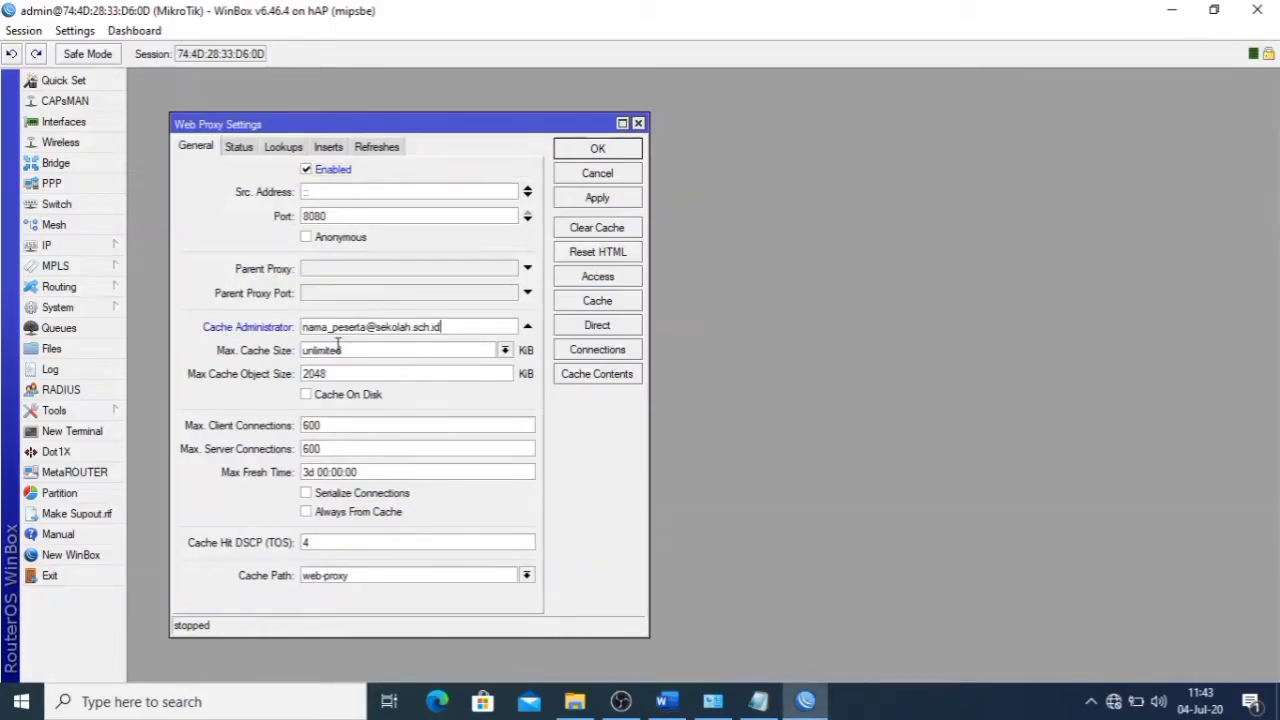
{"action": "left_click", "coordinate": [612, 199]}
{"action": "left_click", "coordinate": [605, 151]}
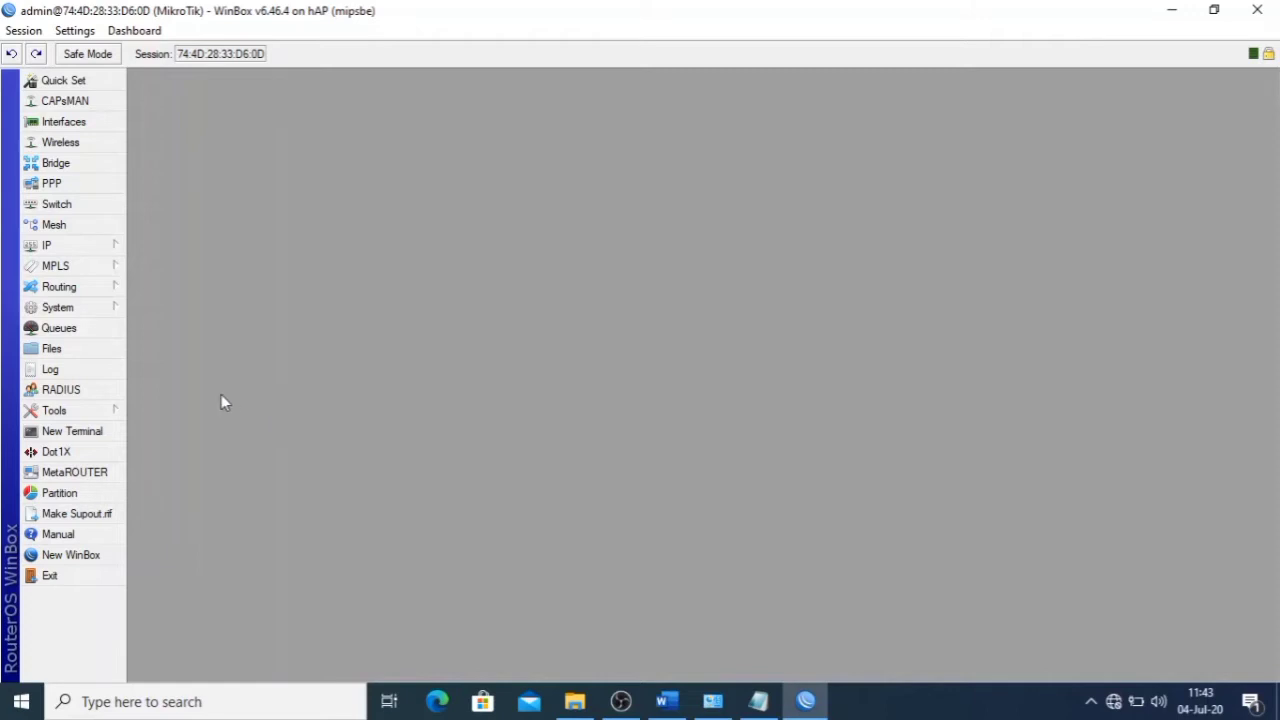
- Start a new NAT rule on chain dstnat matching tcp destination port 80
{"action": "left_click", "coordinate": [88, 249]}
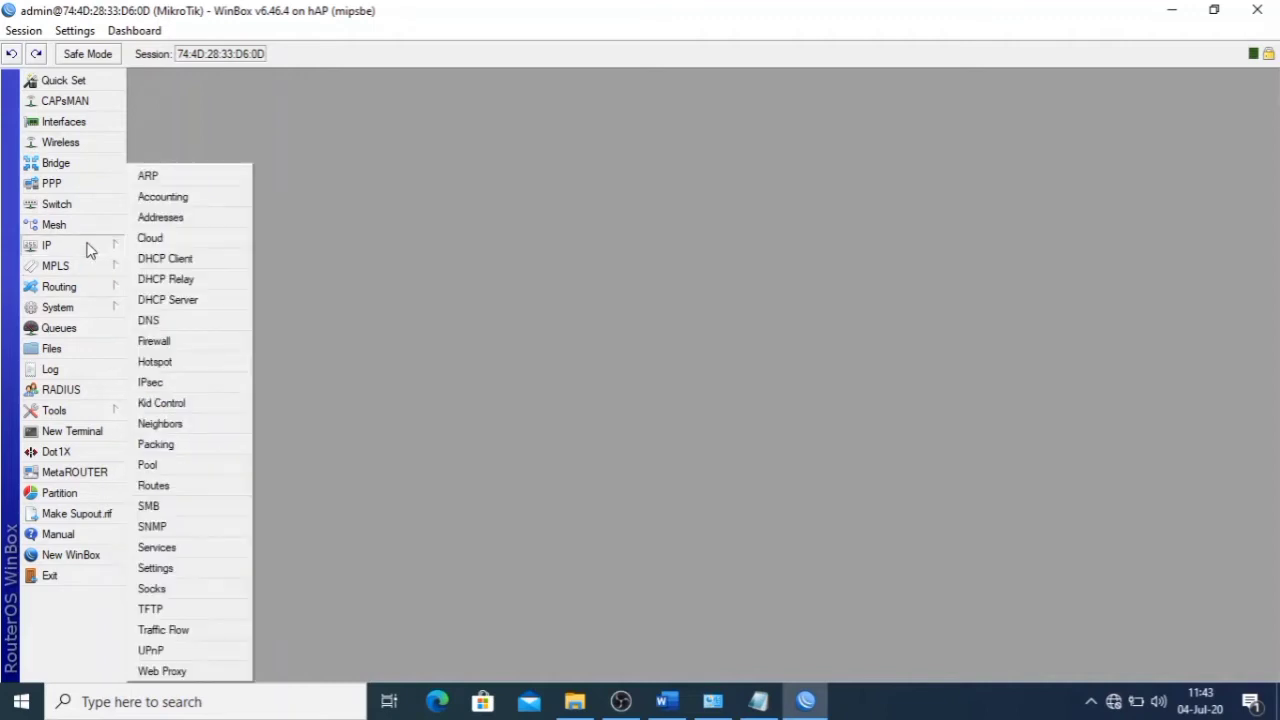
{"action": "left_click", "coordinate": [160, 340]}
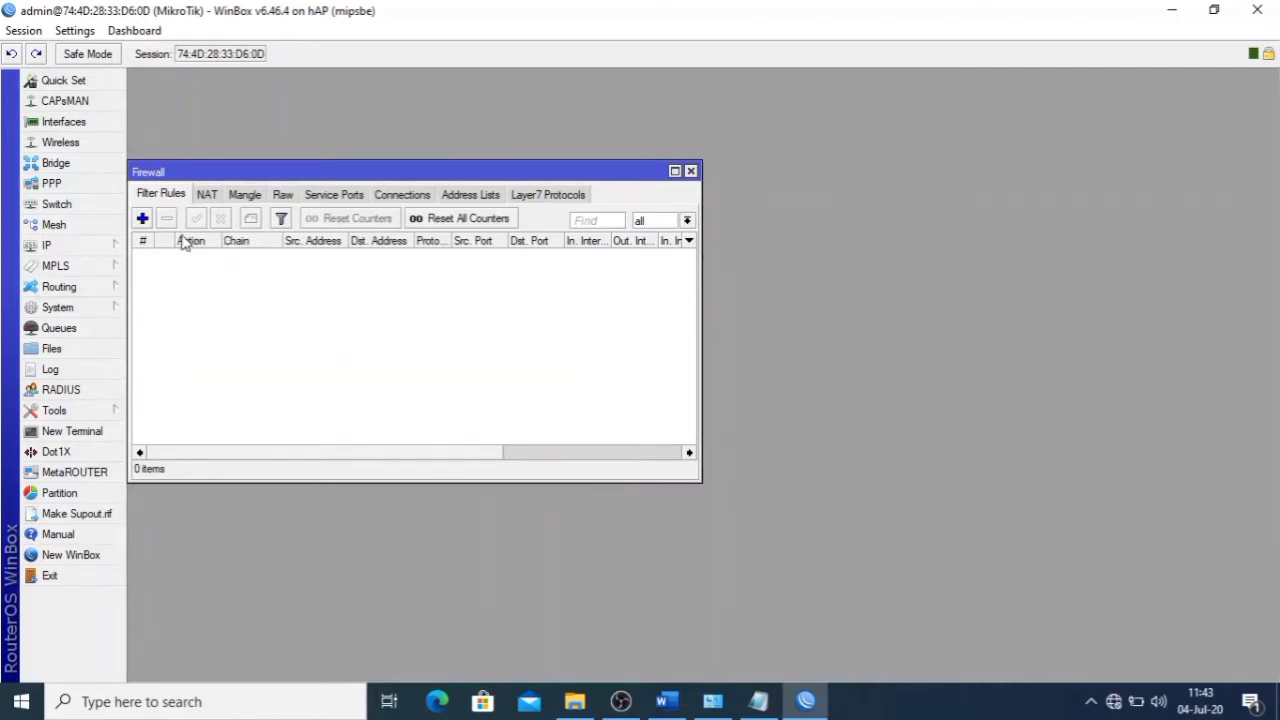
{"action": "left_click", "coordinate": [207, 195]}
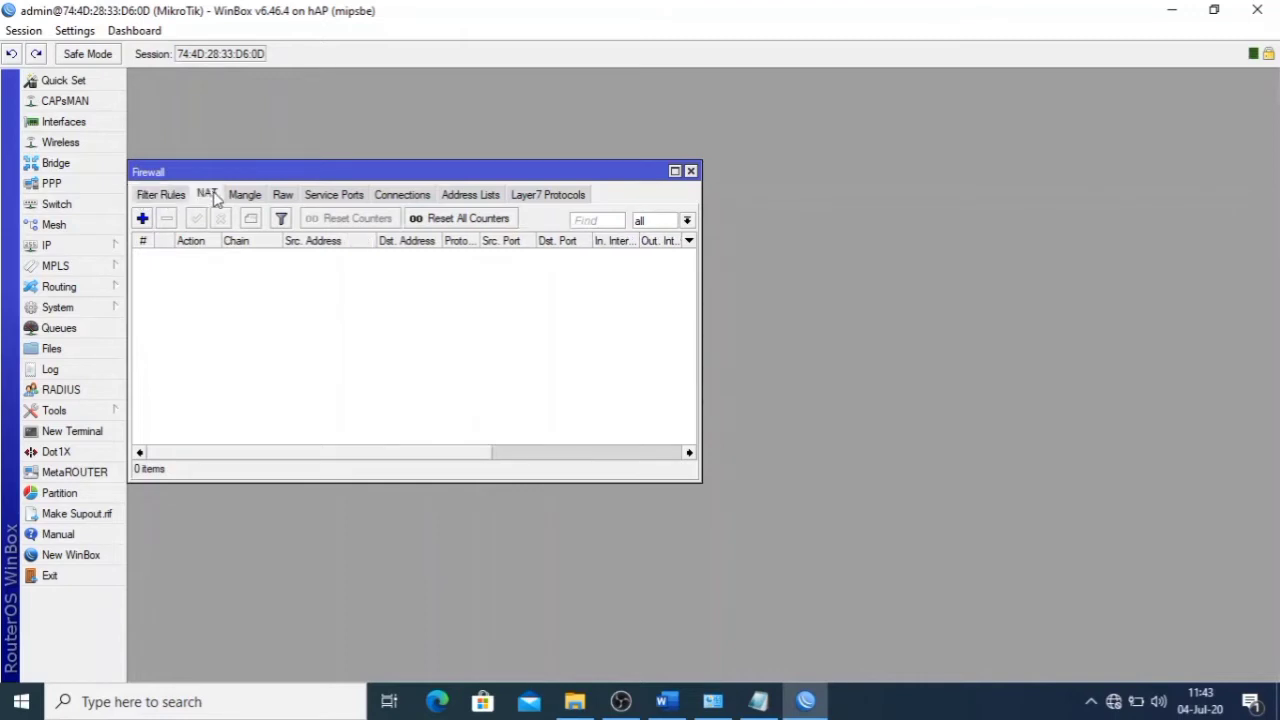
{"action": "left_click", "coordinate": [142, 218]}
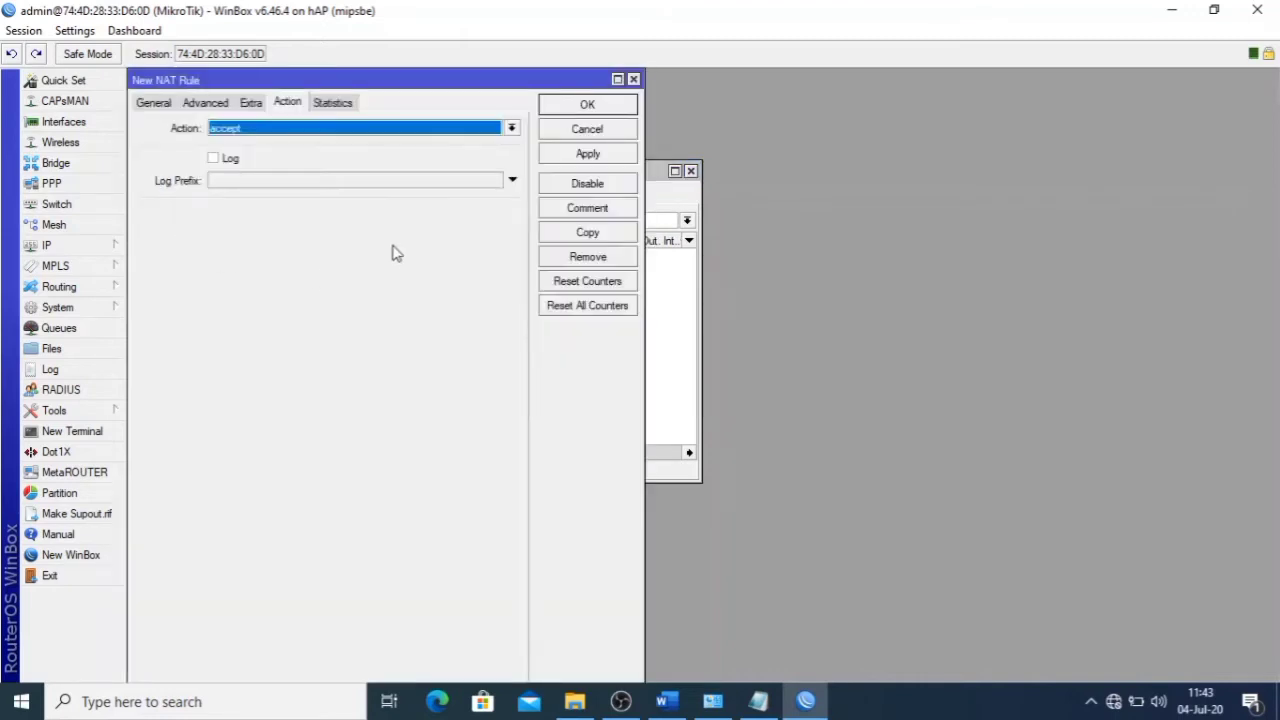
{"action": "left_click", "coordinate": [162, 102]}
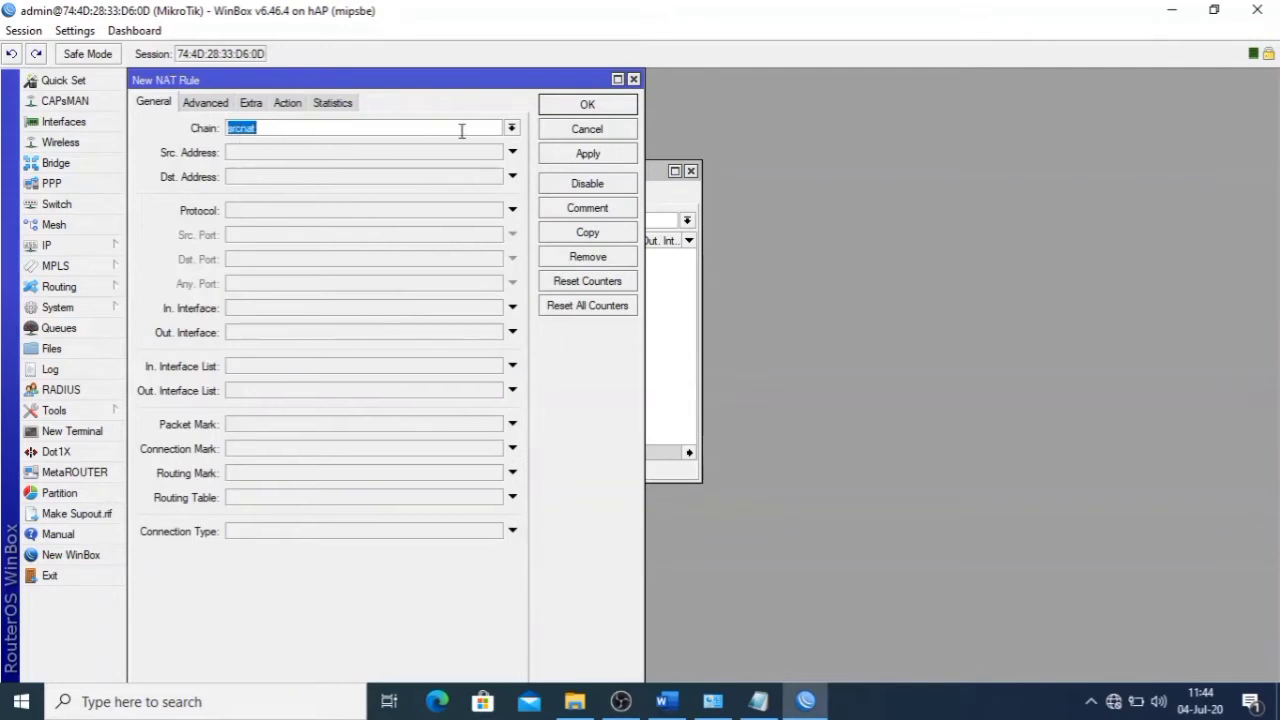
{"action": "left_click", "coordinate": [511, 128]}
{"action": "left_click", "coordinate": [488, 138]}
{"action": "left_click", "coordinate": [318, 216]}
{"action": "left_click", "coordinate": [494, 210]}
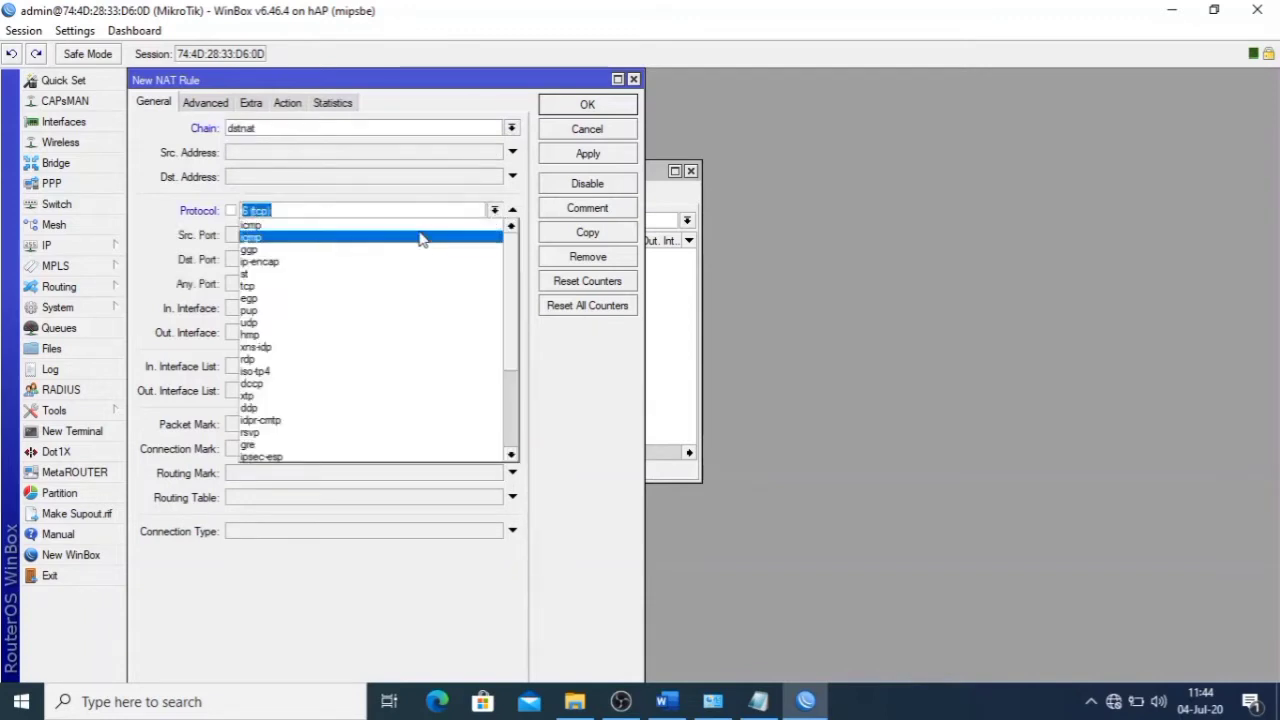
{"action": "left_click", "coordinate": [371, 286]}
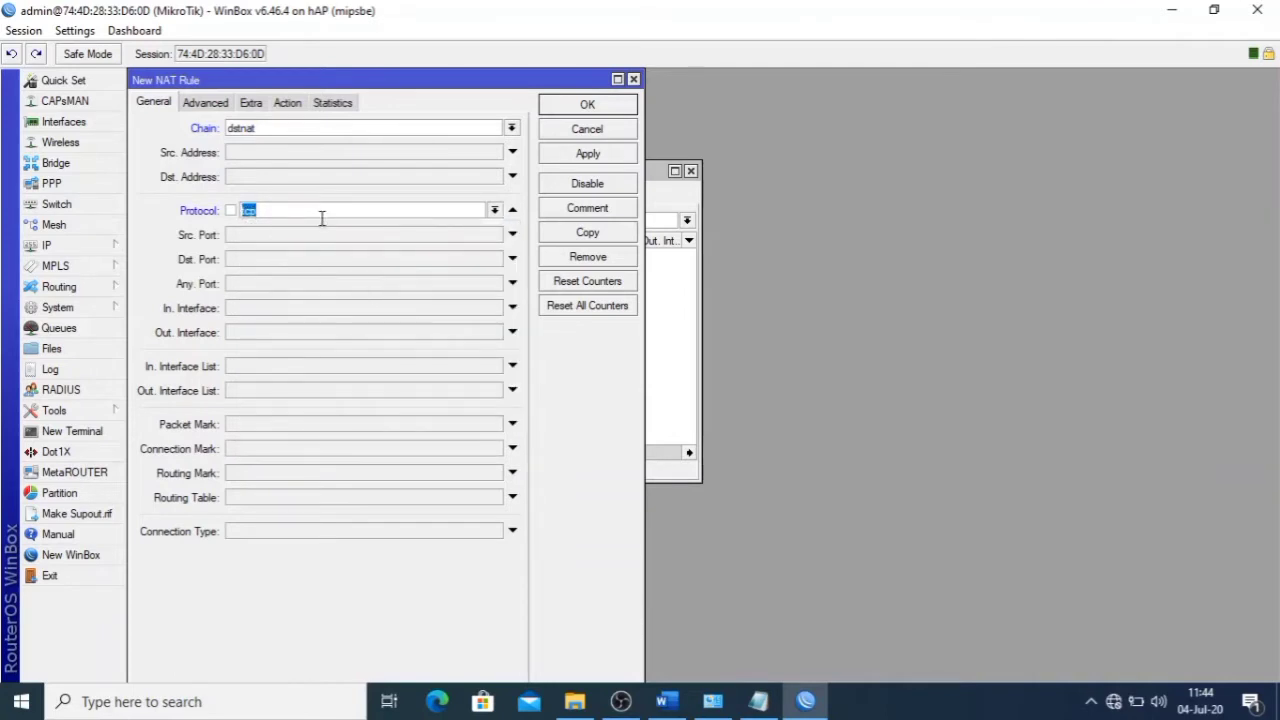
{"action": "left_click", "coordinate": [305, 262]}
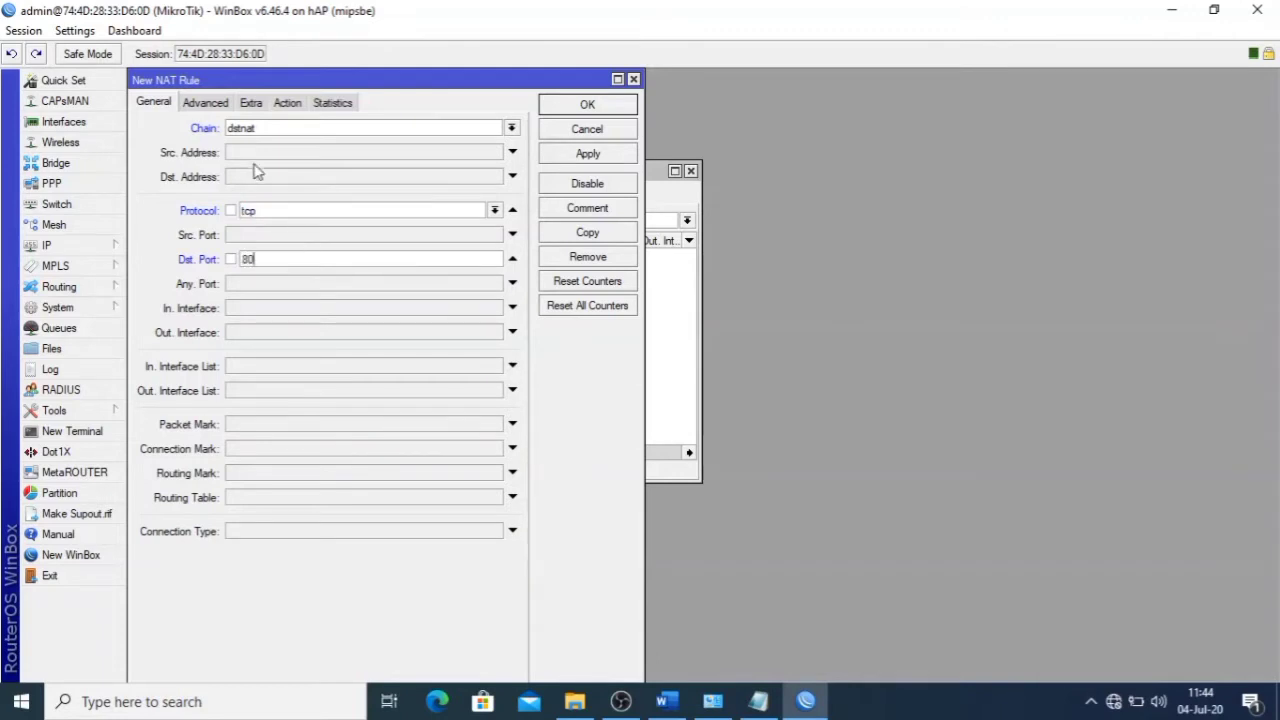
- Set the rule's action to redirect to port 8080, save it, and select it in the list
{"action": "left_click", "coordinate": [287, 103]}
{"action": "left_click", "coordinate": [282, 131]}
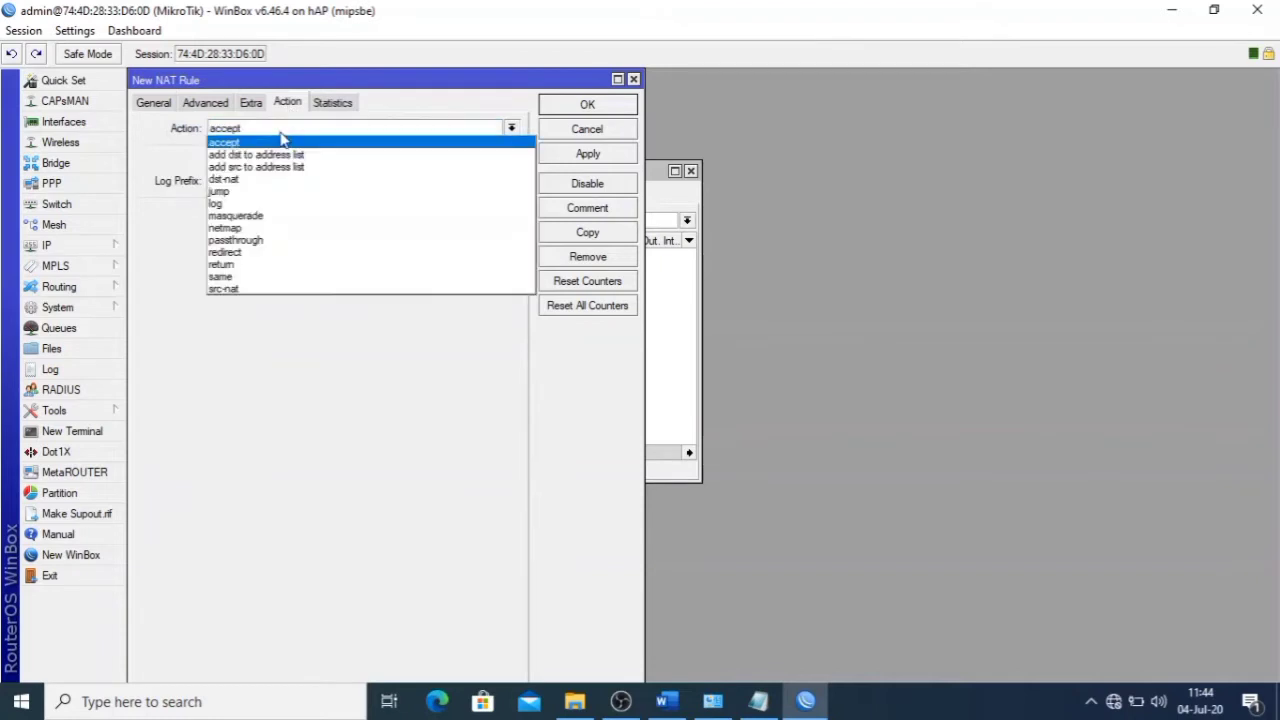
{"action": "left_click", "coordinate": [259, 253]}
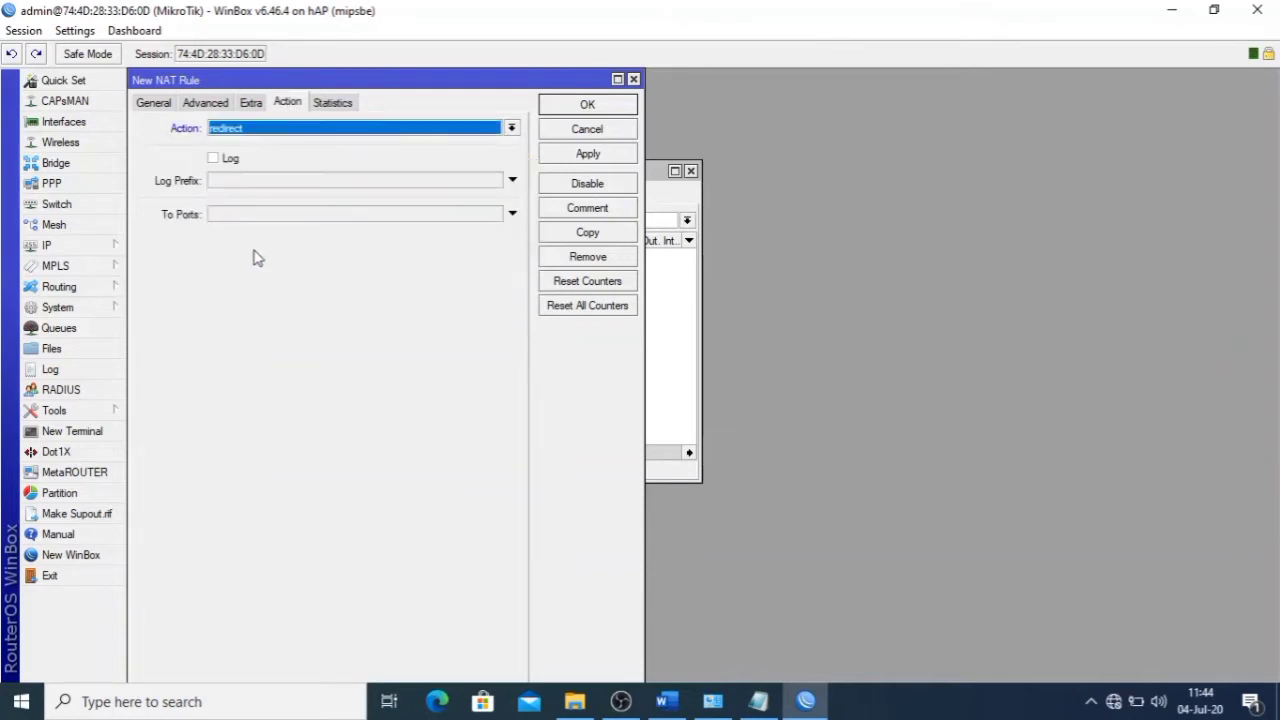
{"action": "left_click", "coordinate": [257, 219]}
{"action": "type", "text": "8080"}
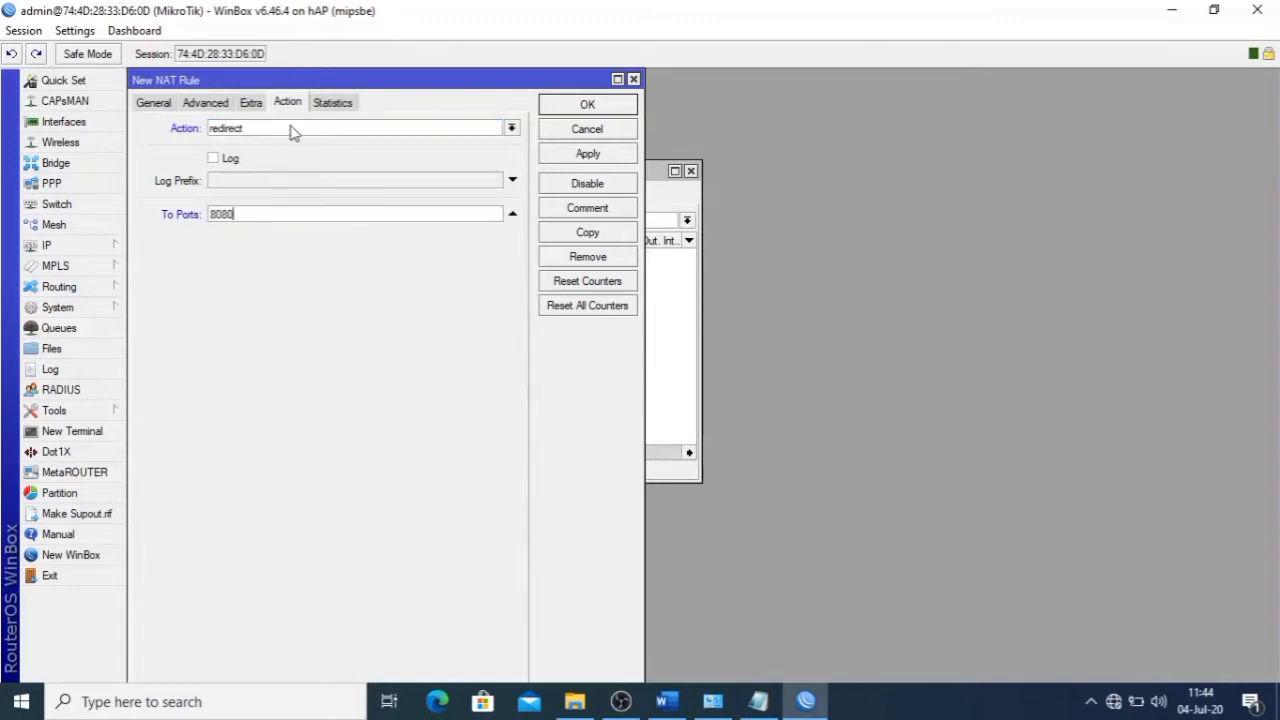
{"action": "left_click", "coordinate": [582, 160]}
{"action": "left_click", "coordinate": [589, 109]}
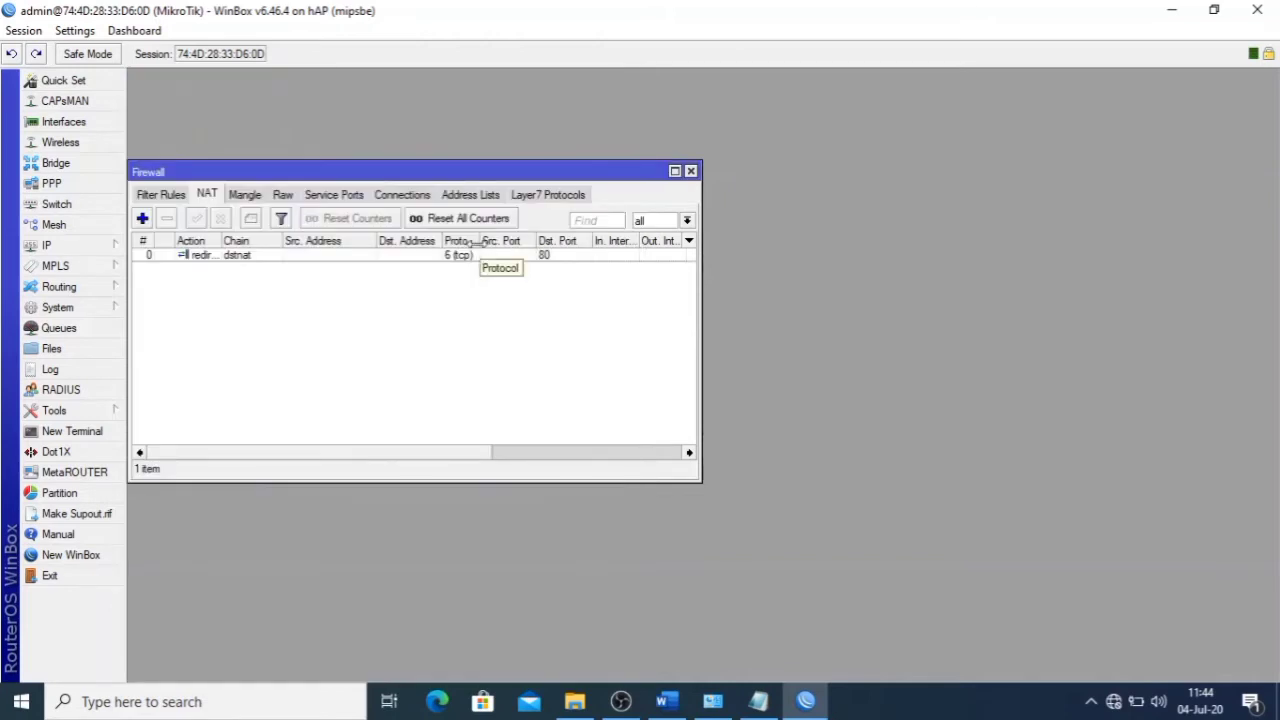
{"action": "left_click", "coordinate": [423, 261]}
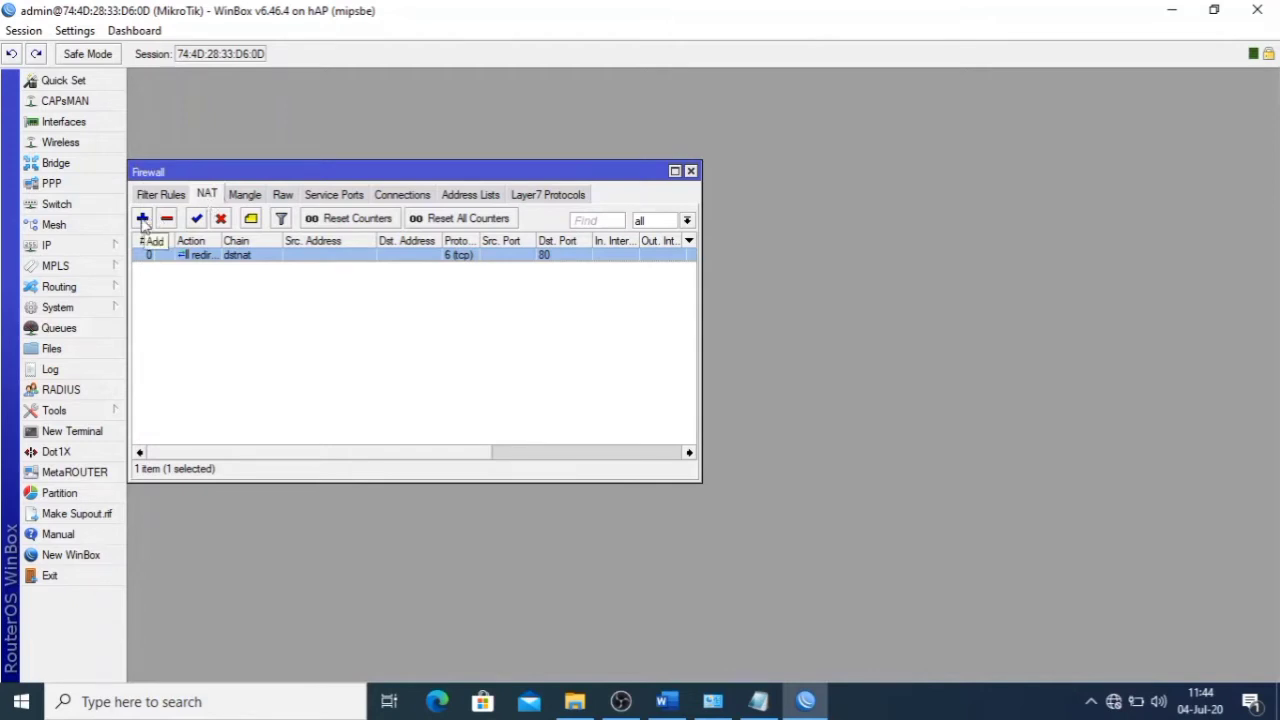
- Start a new srcnat NAT rule matching out-interface ether1
{"action": "left_click", "coordinate": [143, 219]}
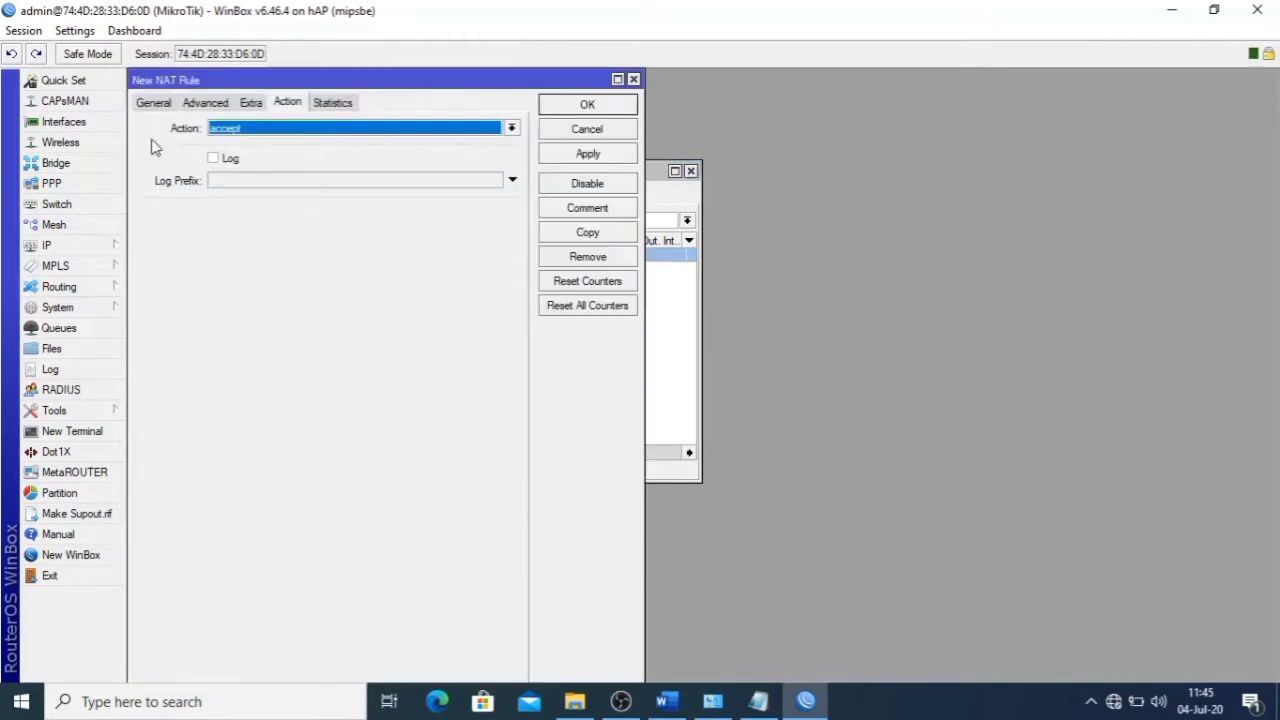
{"action": "left_click", "coordinate": [152, 104]}
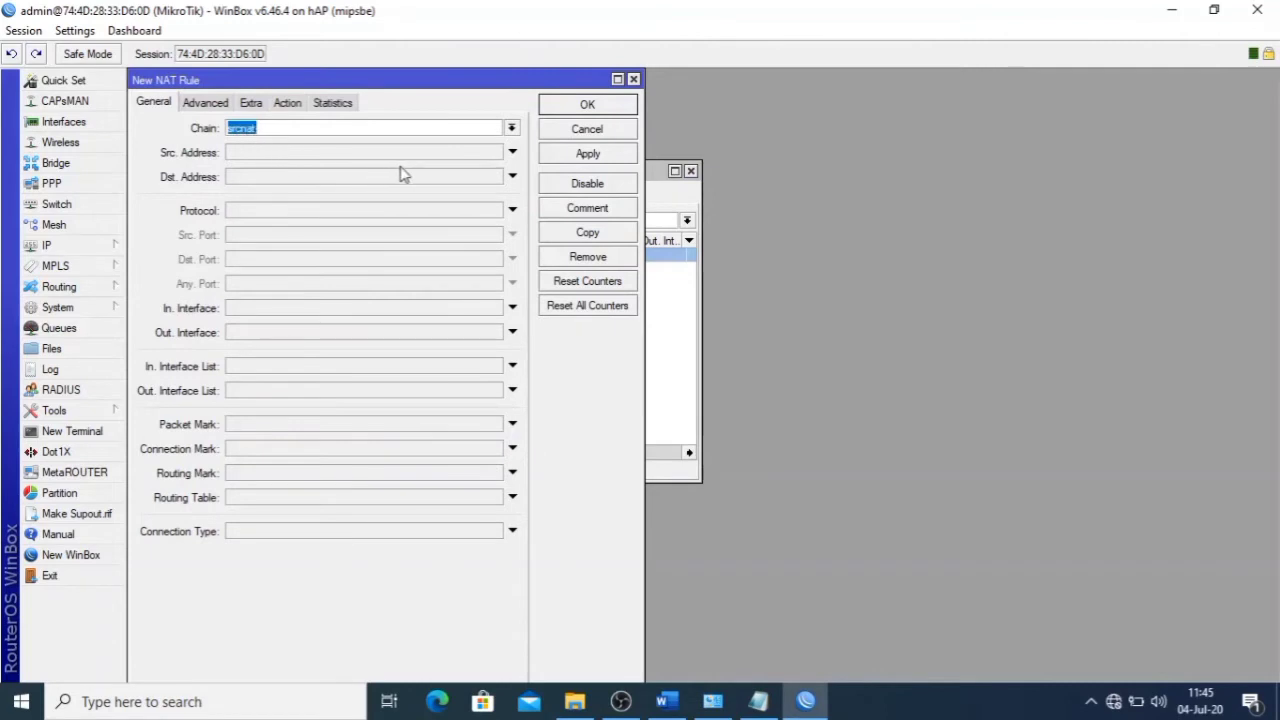
{"action": "left_click", "coordinate": [510, 130]}
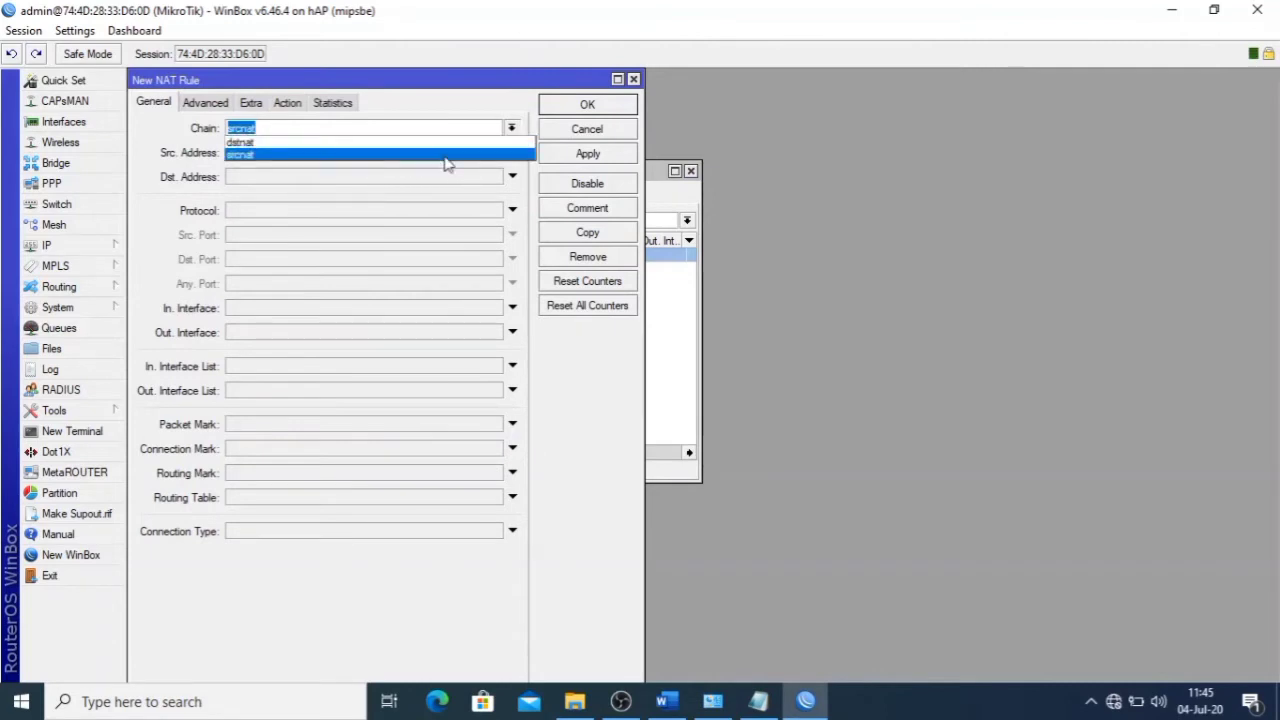
{"action": "left_click", "coordinate": [444, 162]}
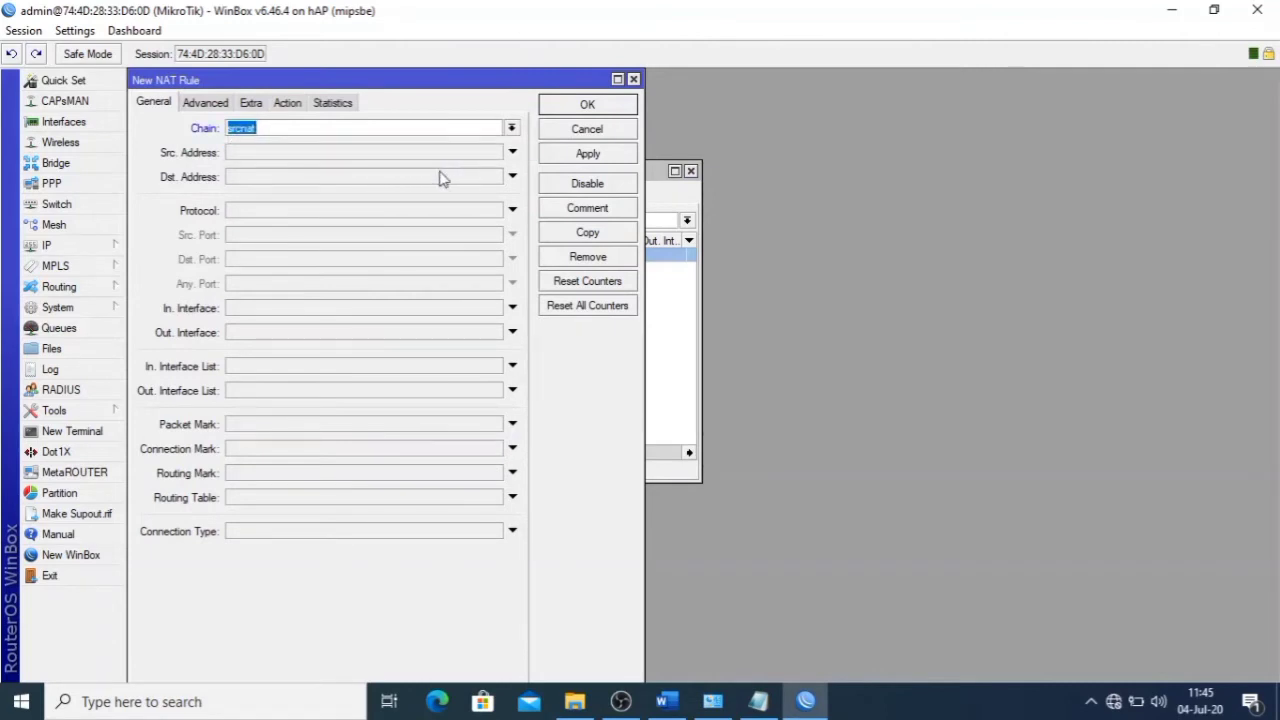
{"action": "left_click", "coordinate": [380, 336]}
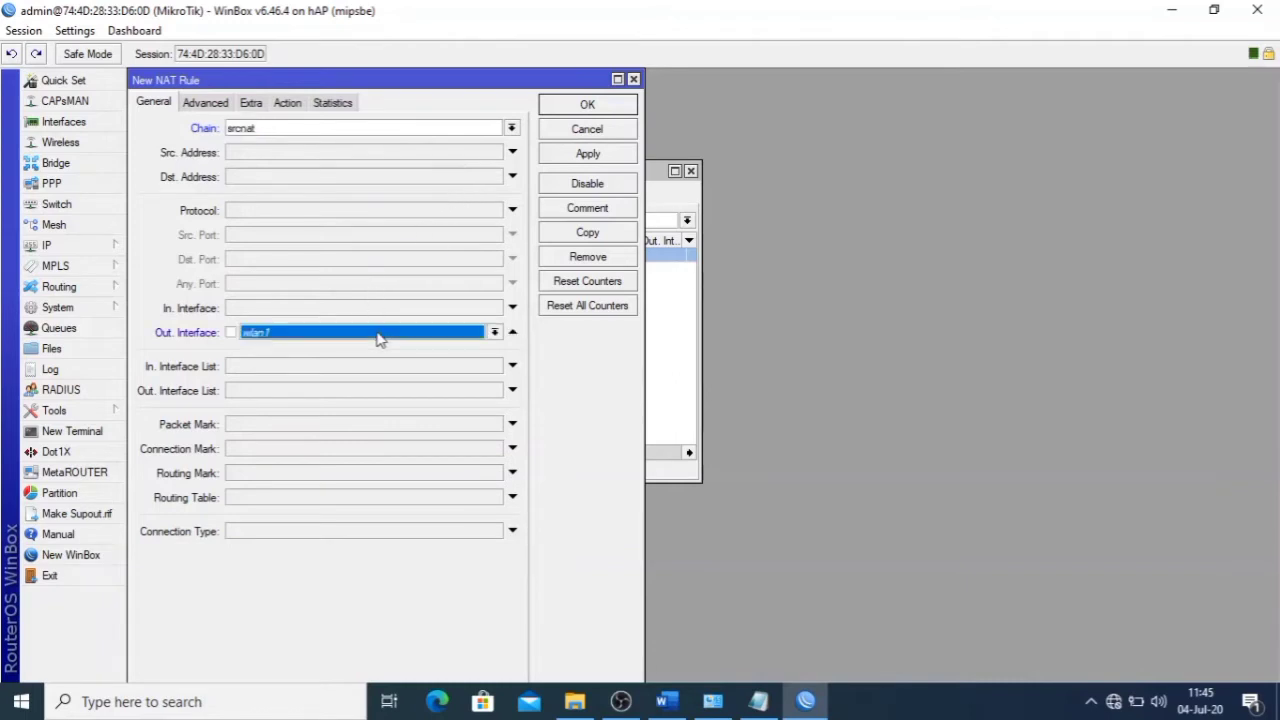
{"action": "left_click", "coordinate": [494, 332]}
{"action": "left_click", "coordinate": [434, 396]}
- Set the rule's action to masquerade and save it
{"action": "left_click", "coordinate": [287, 103]}
{"action": "left_click", "coordinate": [329, 130]}
{"action": "left_click", "coordinate": [294, 216]}
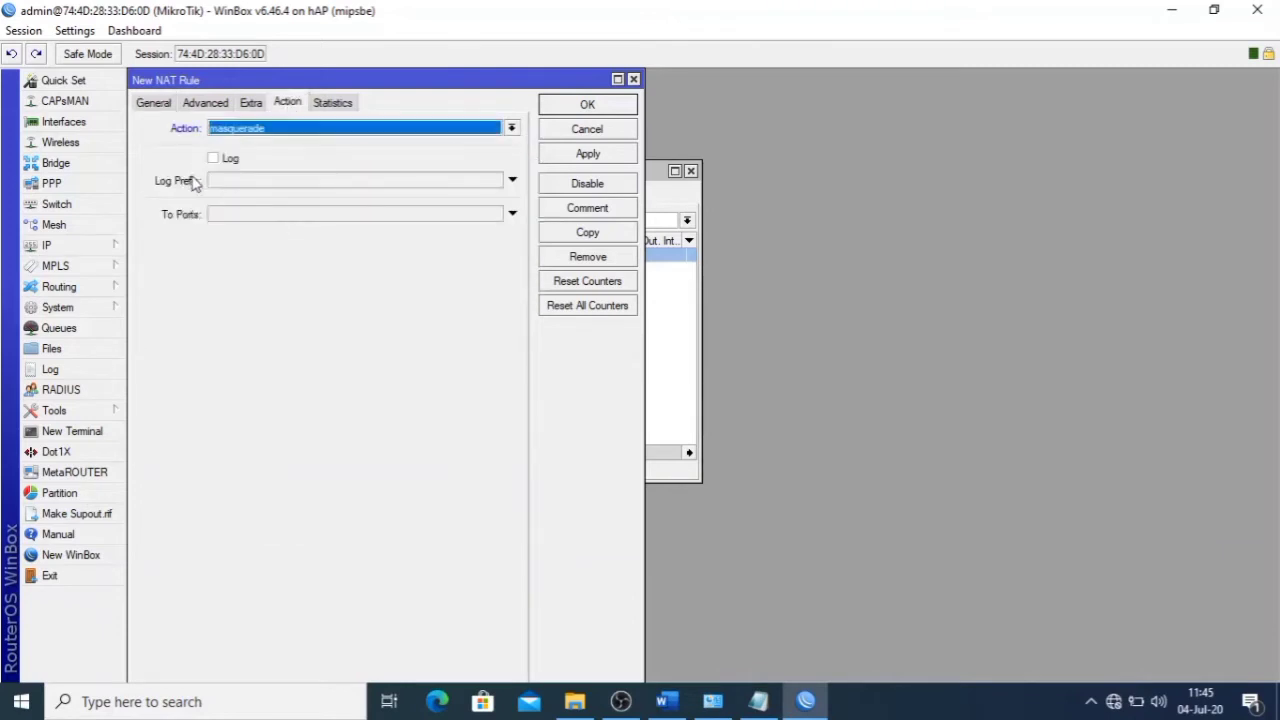
{"action": "left_click", "coordinate": [577, 153]}
{"action": "left_click", "coordinate": [588, 105]}
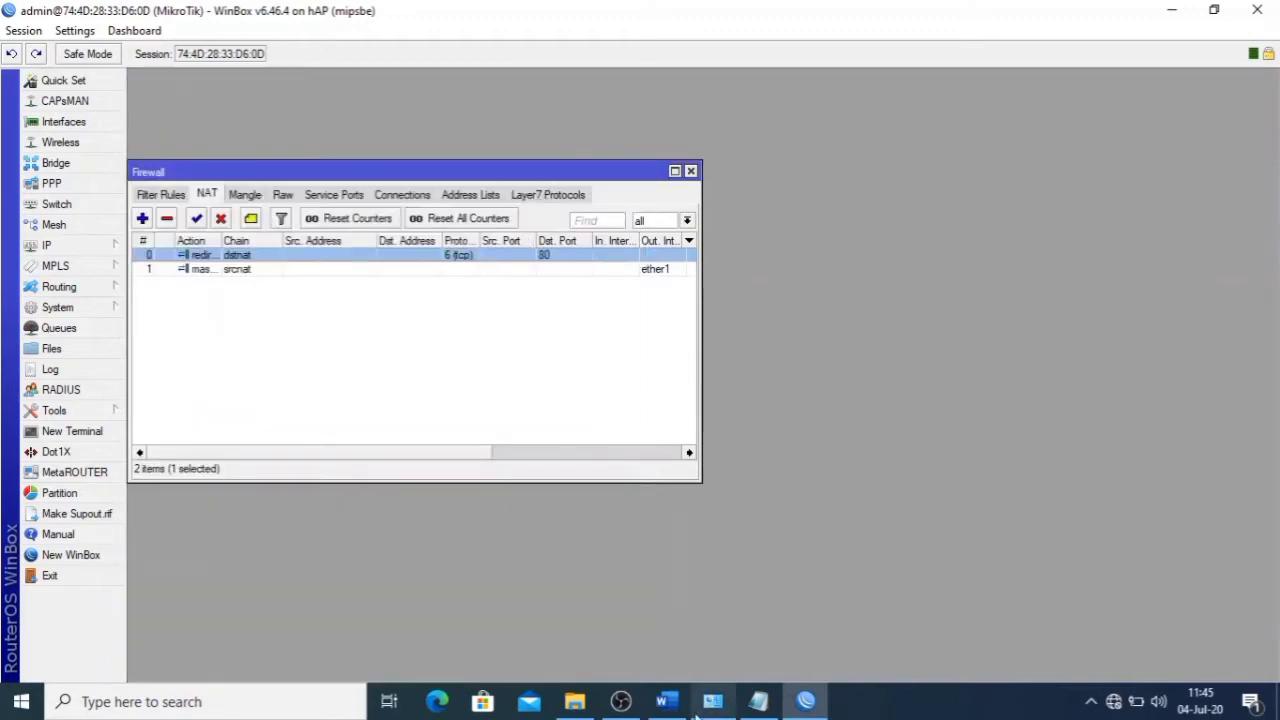
- Read the Jaringan Internet IP address items on the Word sheet, then go back to WinBox
{"action": "left_click", "coordinate": [666, 701]}
{"action": "scroll", "coordinate": [590, 573], "scroll_direction": "down", "scroll_amount": 4}
{"action": "scroll", "coordinate": [578, 323], "scroll_direction": "up", "scroll_amount": 3}
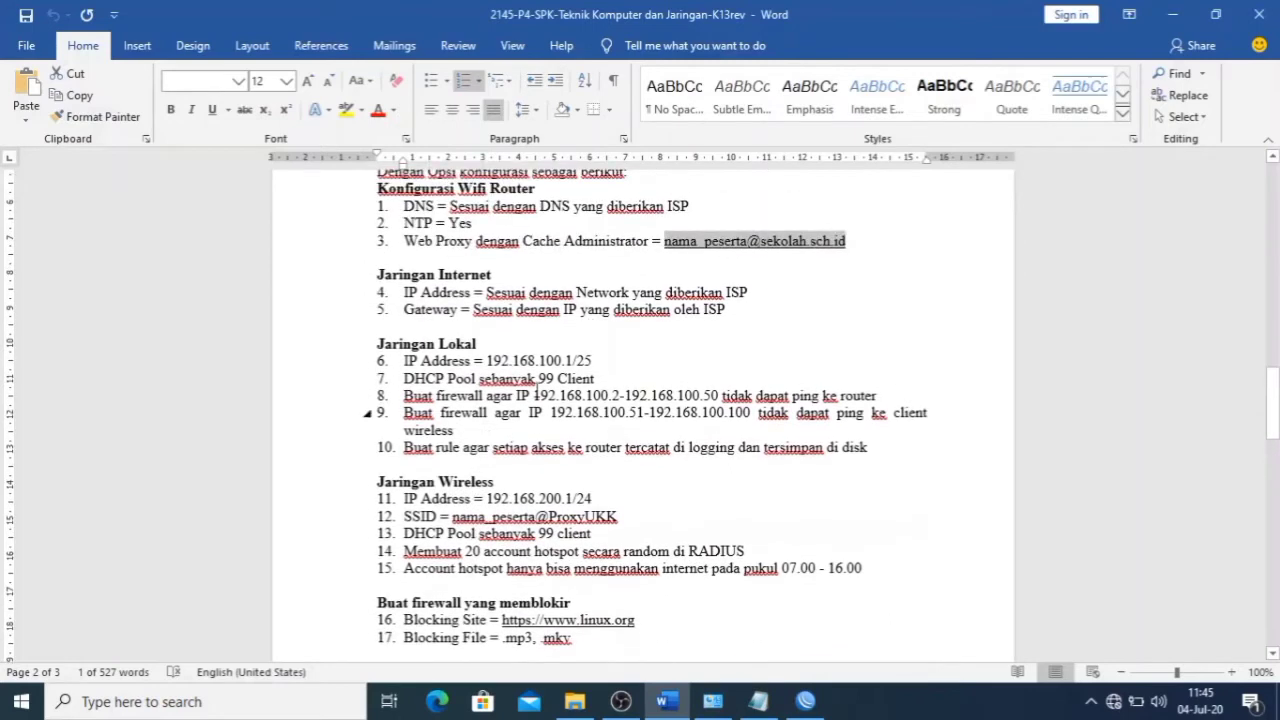
{"action": "left_click", "coordinate": [578, 323]}
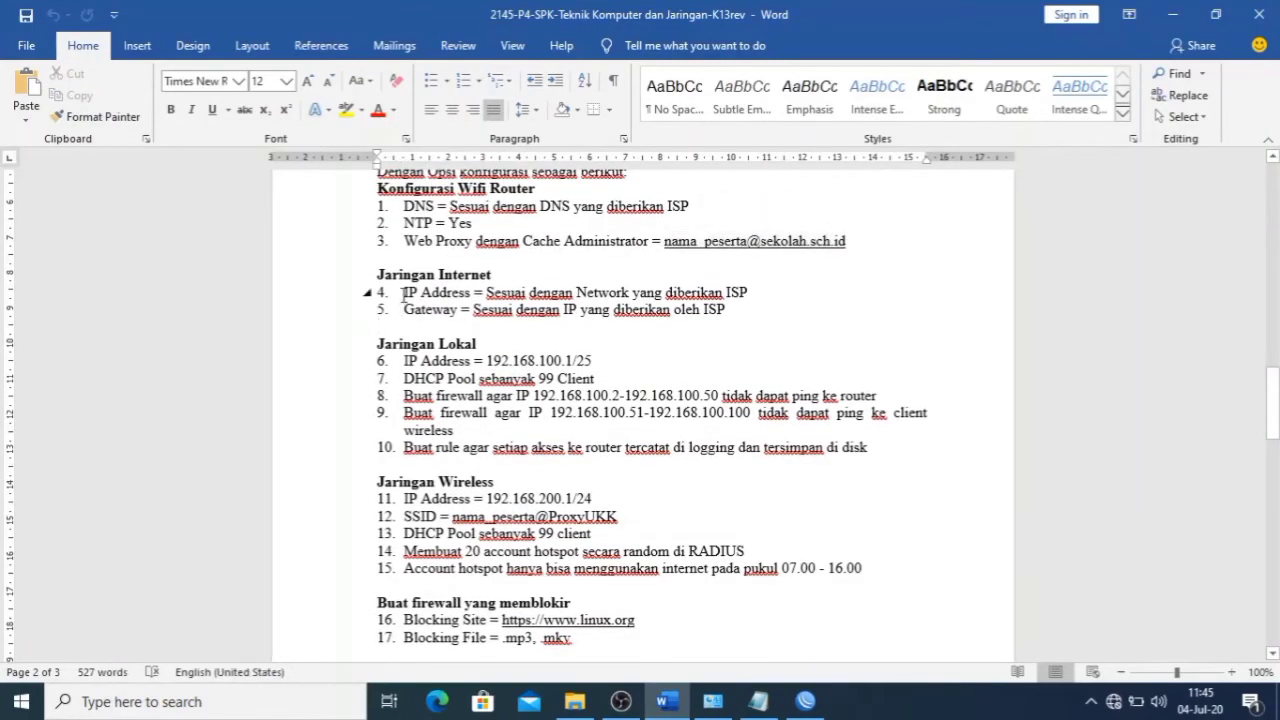
{"action": "left_click", "coordinate": [403, 293]}
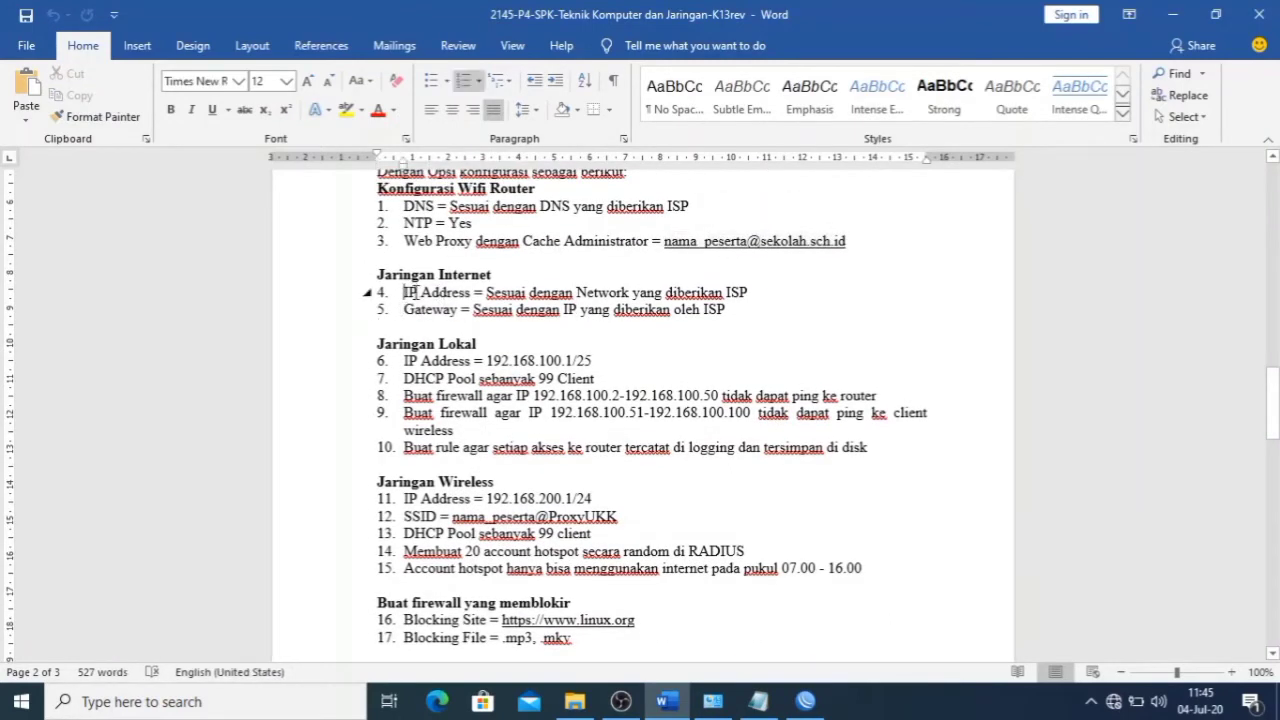
{"action": "double_click", "coordinate": [403, 293]}
{"action": "left_click", "coordinate": [462, 295]}
{"action": "left_click", "coordinate": [805, 701]}
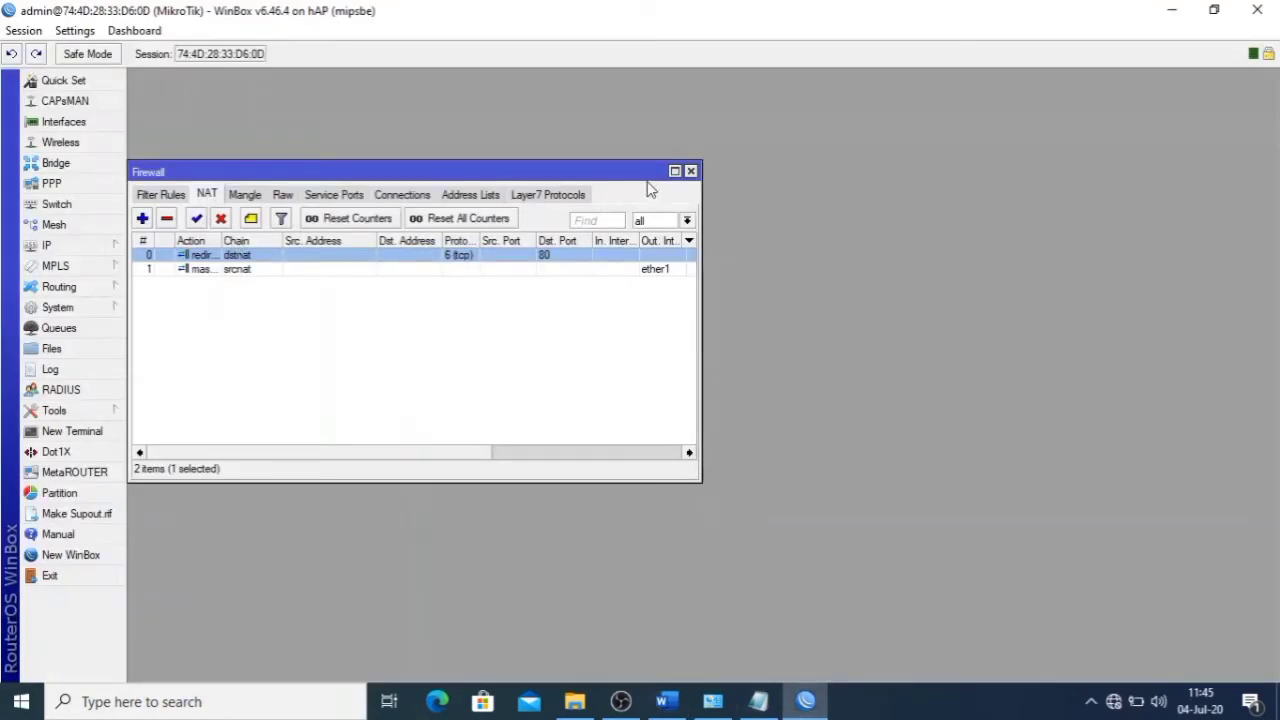
- Close the firewall window and confirm 192.168.1.11/24 in the IP address list
{"action": "left_click", "coordinate": [690, 171]}
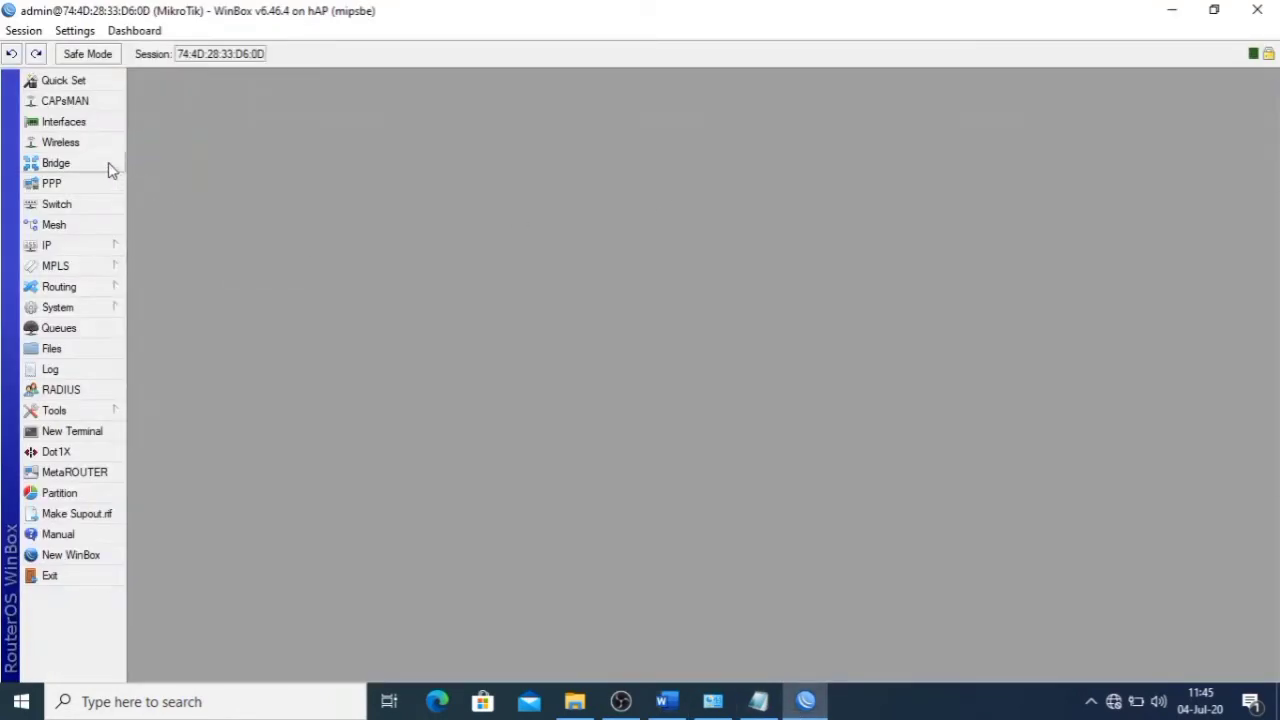
{"action": "left_click", "coordinate": [93, 250]}
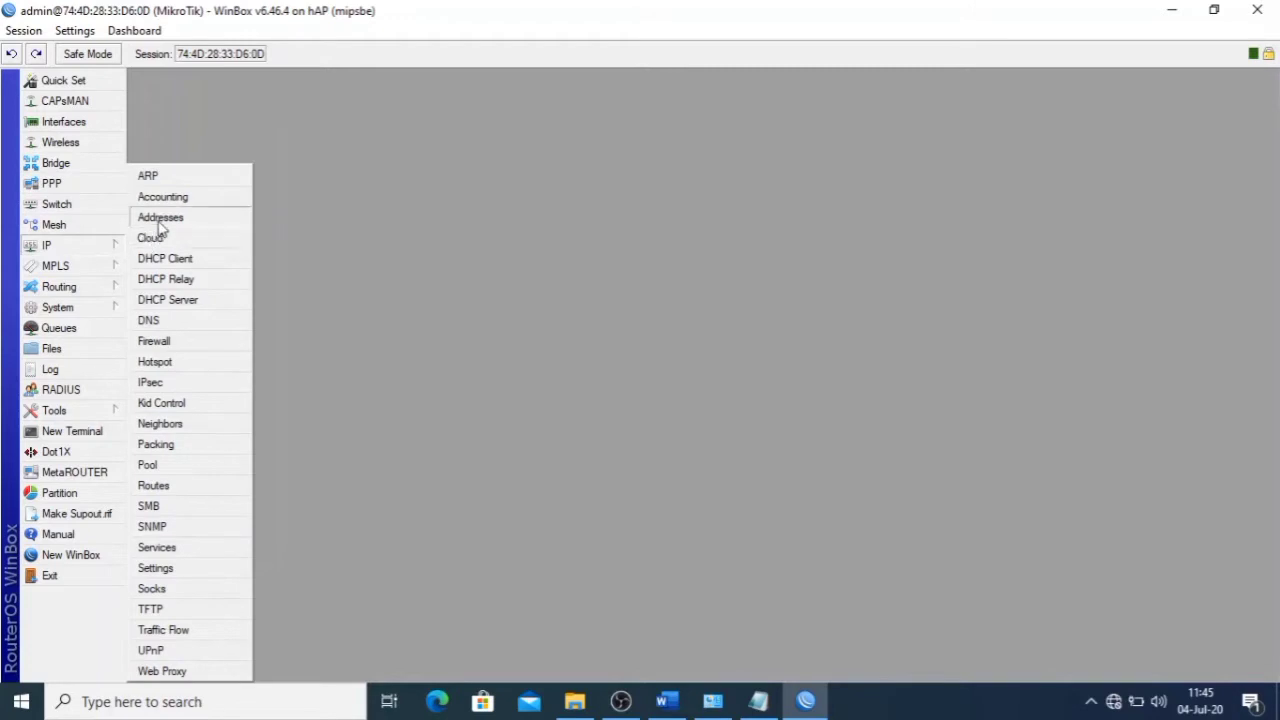
{"action": "left_click", "coordinate": [152, 215]}
{"action": "left_click", "coordinate": [318, 171]}
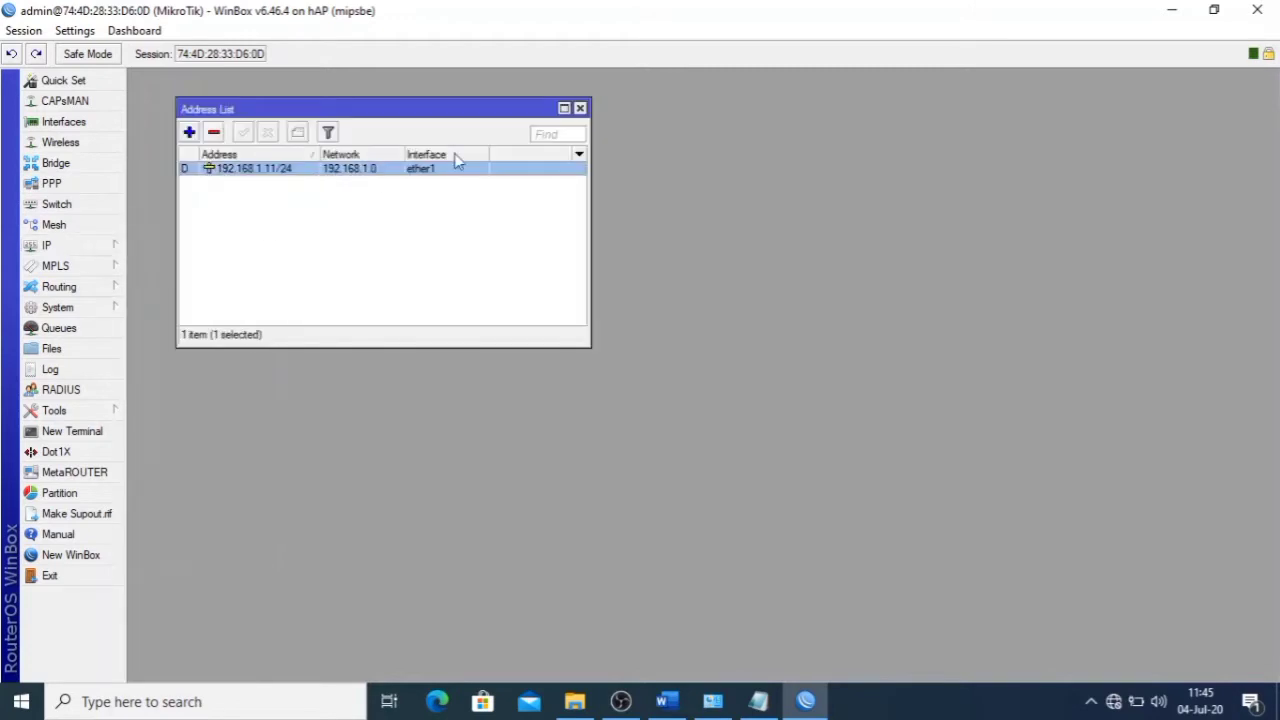
{"action": "left_click", "coordinate": [582, 109]}
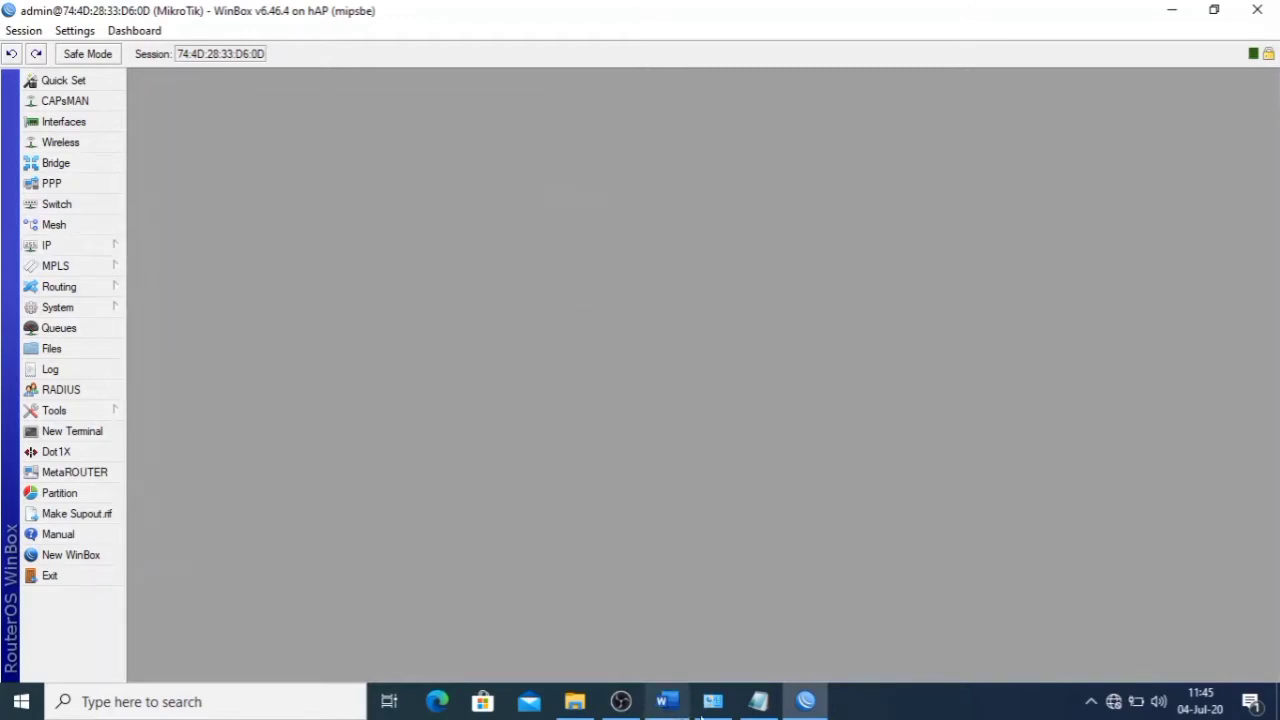
- Compare with the sheet's internet IP line and recheck ether1's DHCP client
{"action": "left_click", "coordinate": [668, 702]}
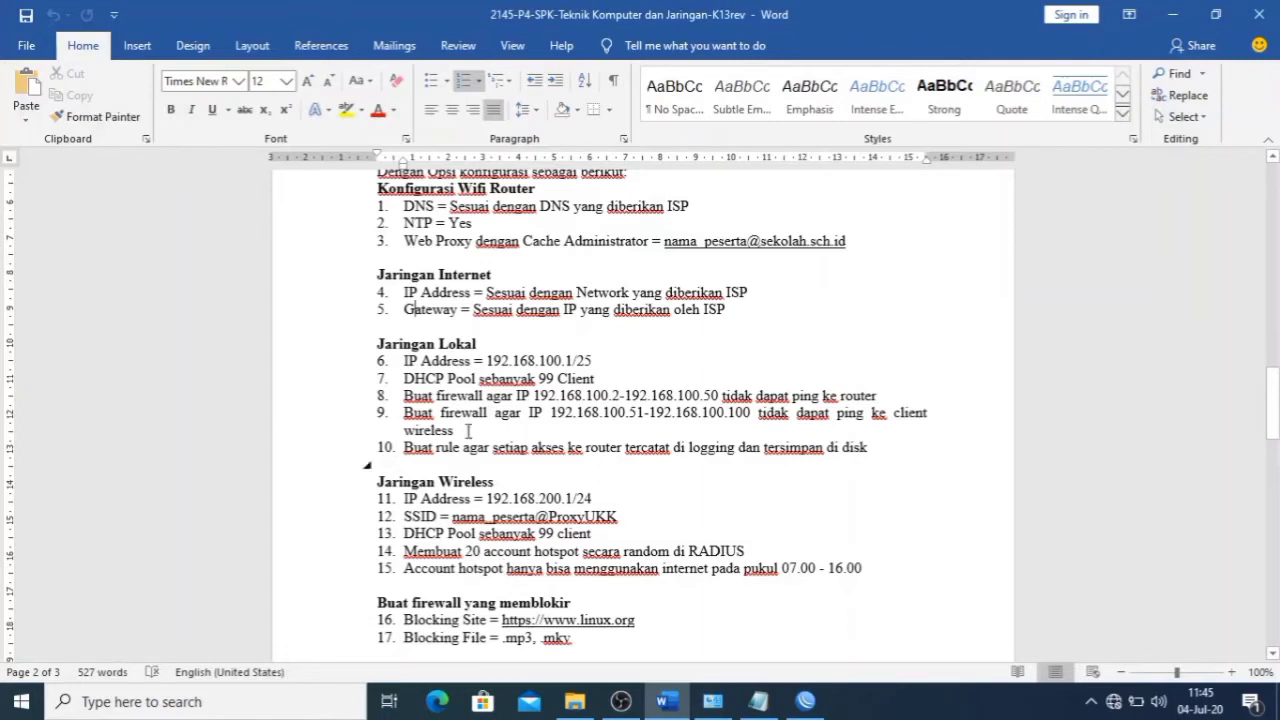
{"action": "left_click", "coordinate": [474, 292]}
{"action": "scroll", "coordinate": [540, 375], "scroll_direction": "down", "scroll_amount": 2}
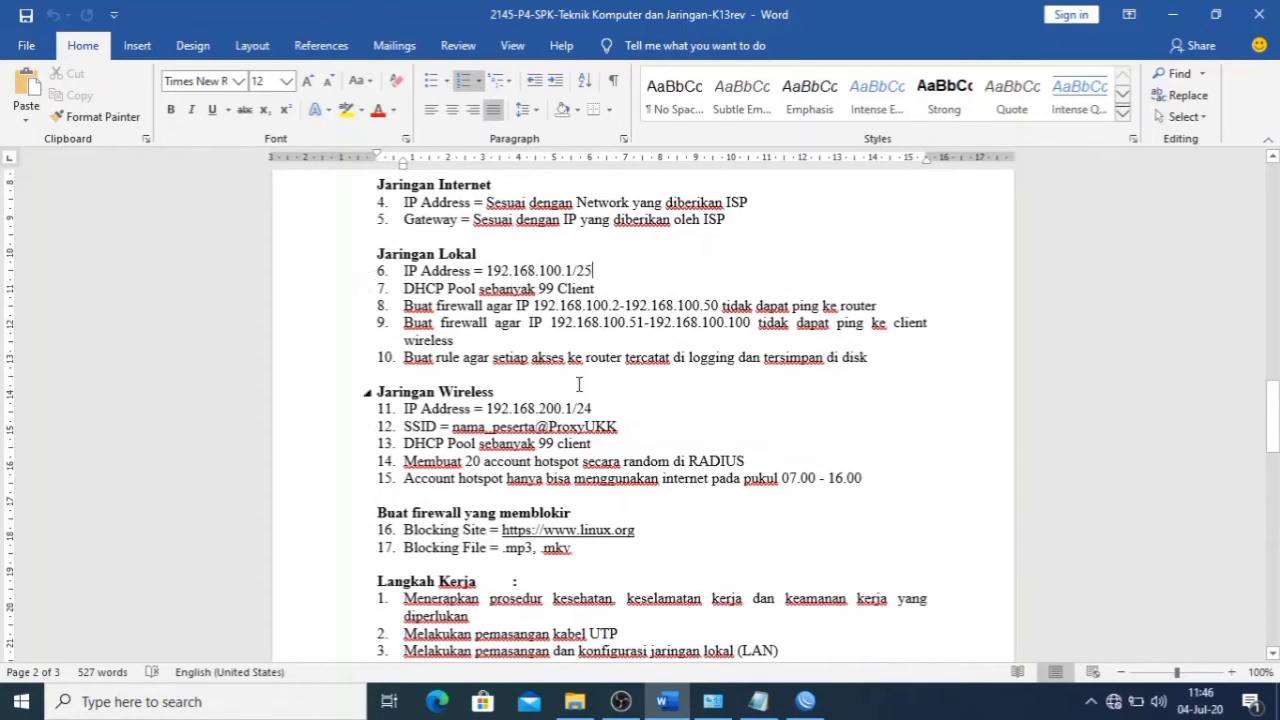
{"action": "left_click", "coordinate": [806, 701]}
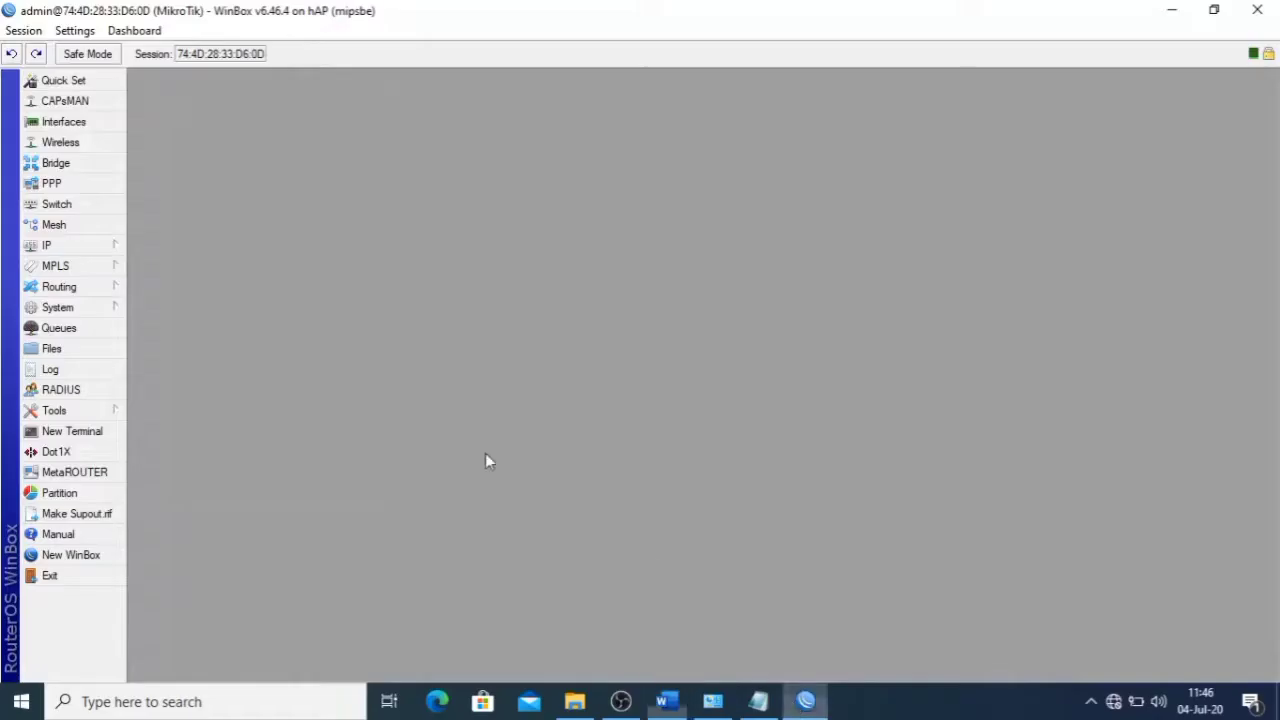
{"action": "left_click", "coordinate": [87, 252]}
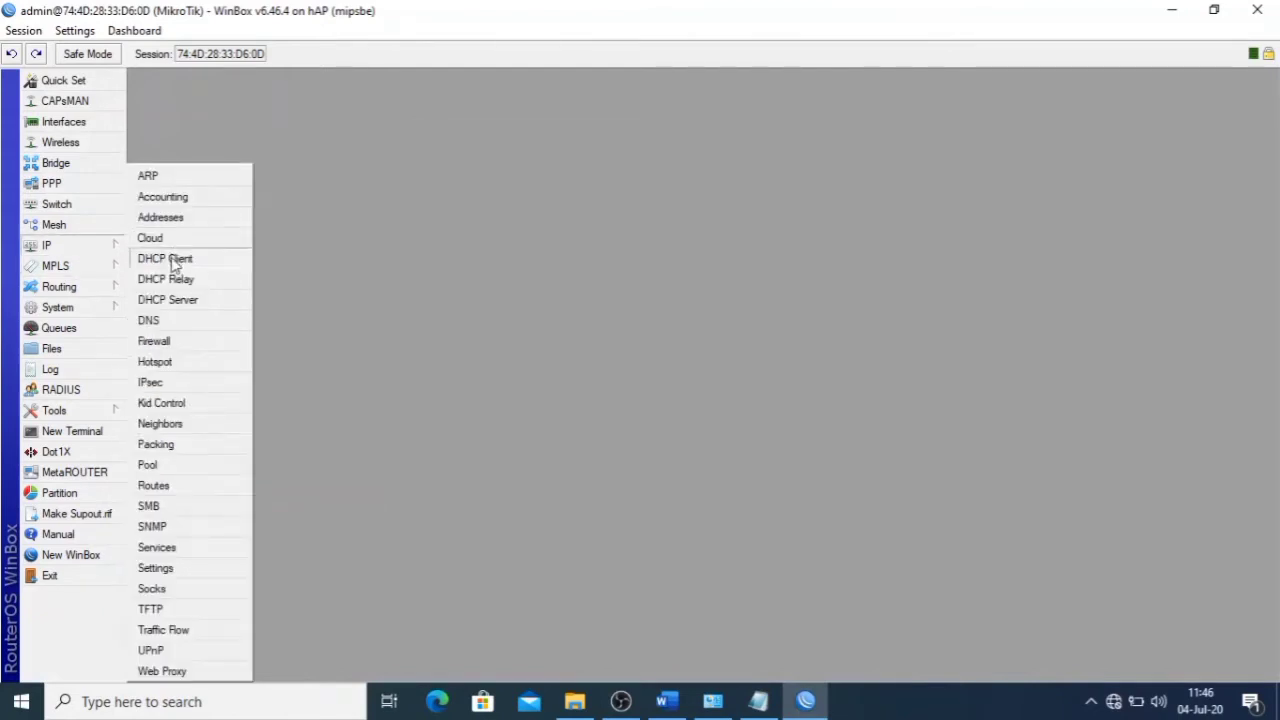
{"action": "left_click", "coordinate": [175, 258]}
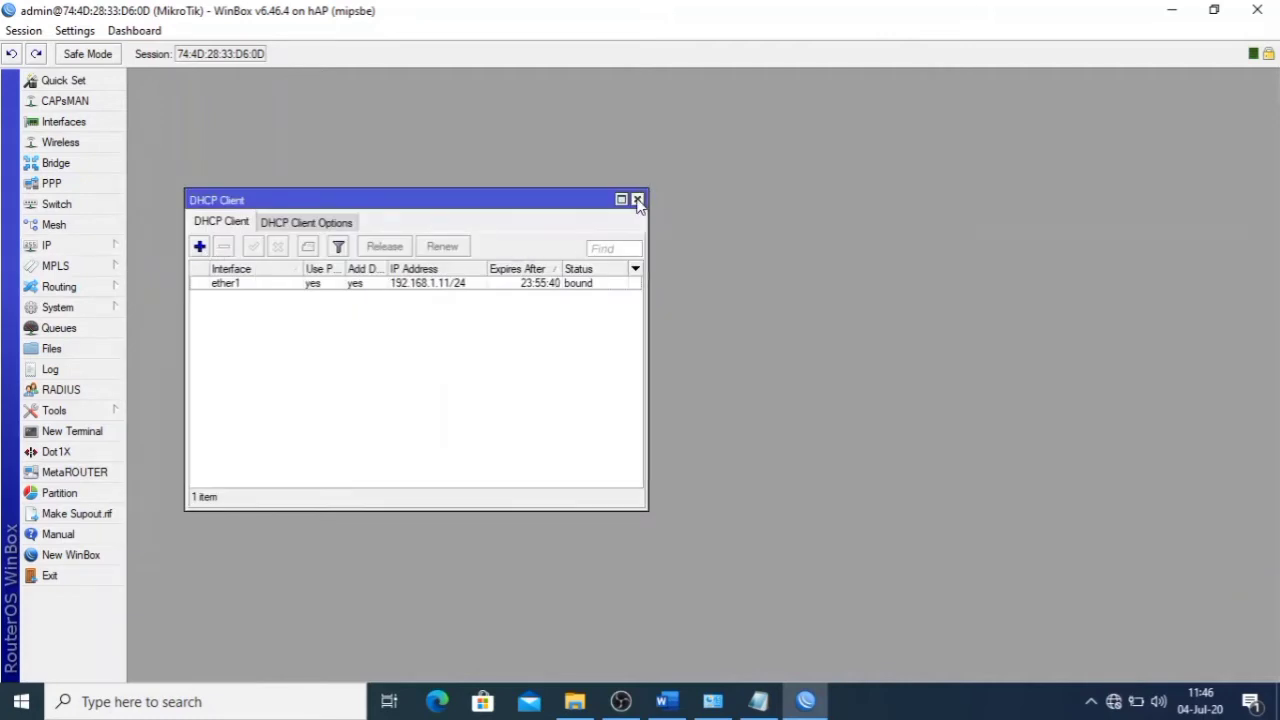
{"action": "left_click", "coordinate": [639, 199]}
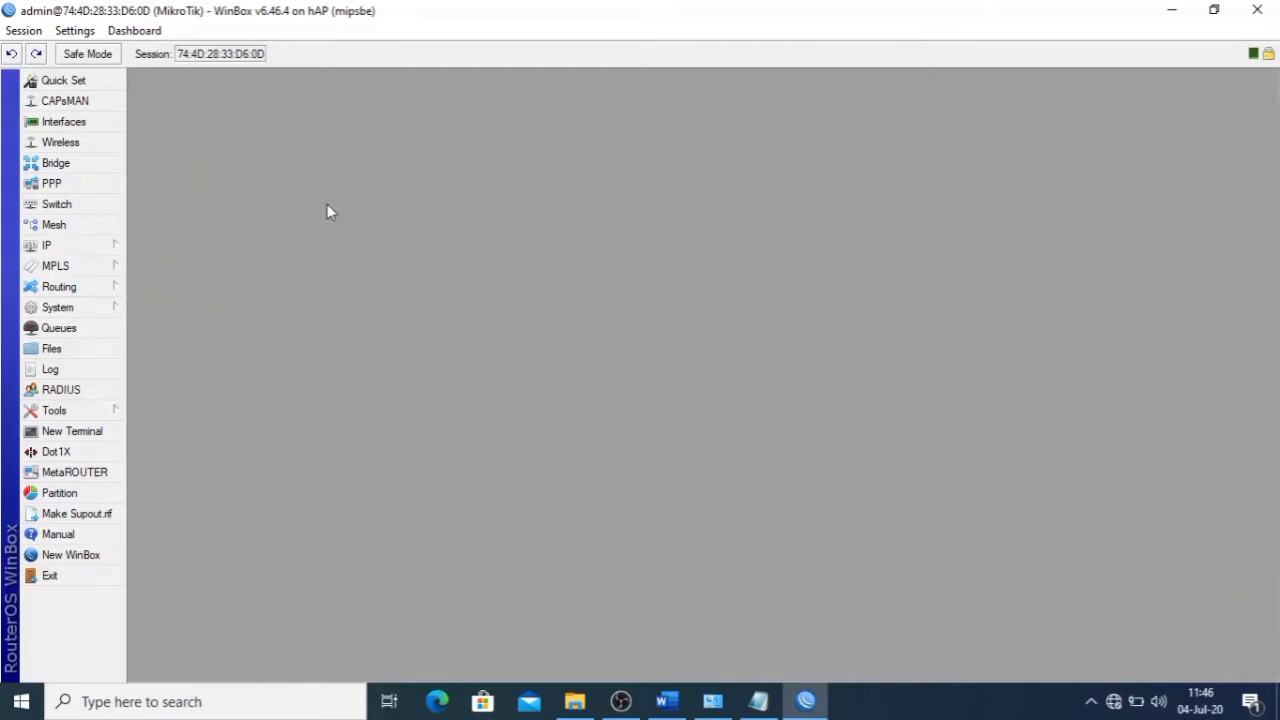
{"action": "left_click", "coordinate": [100, 250]}
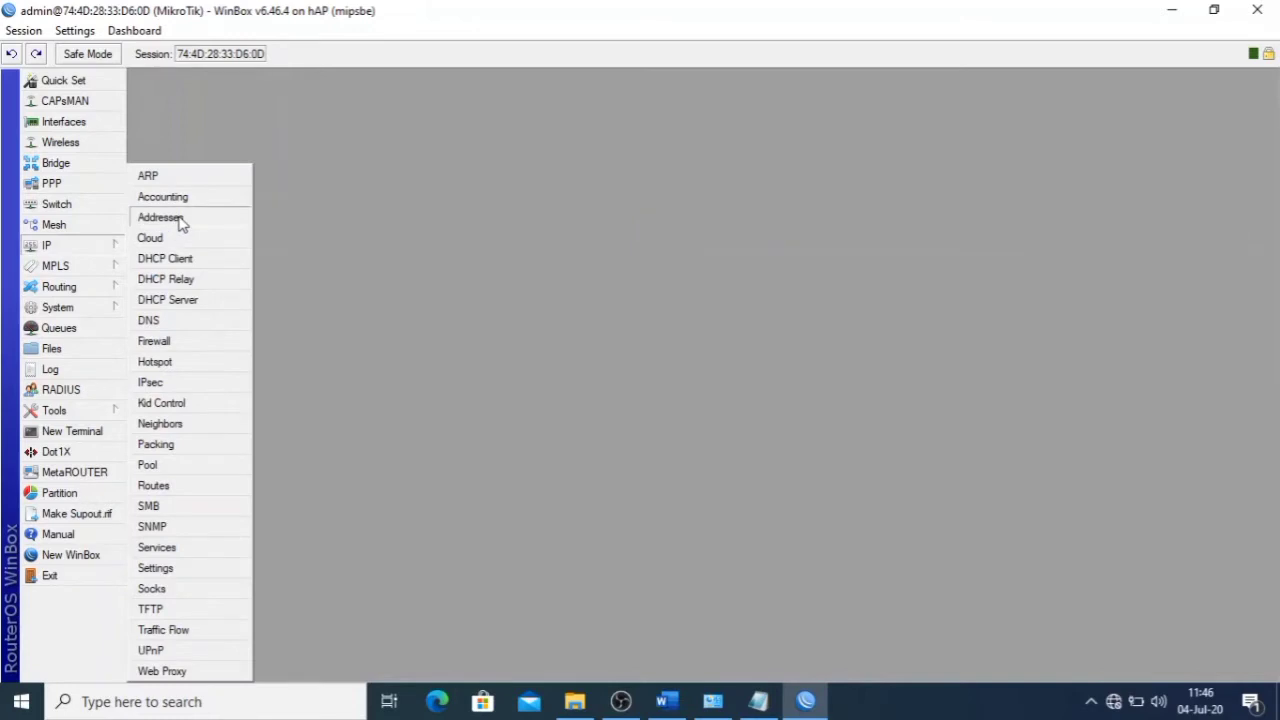
- Add address 192.168.100.1/25 on ether2, copied from item 6 of the exam sheet
{"action": "left_click", "coordinate": [258, 218]}
{"action": "left_click", "coordinate": [190, 133]}
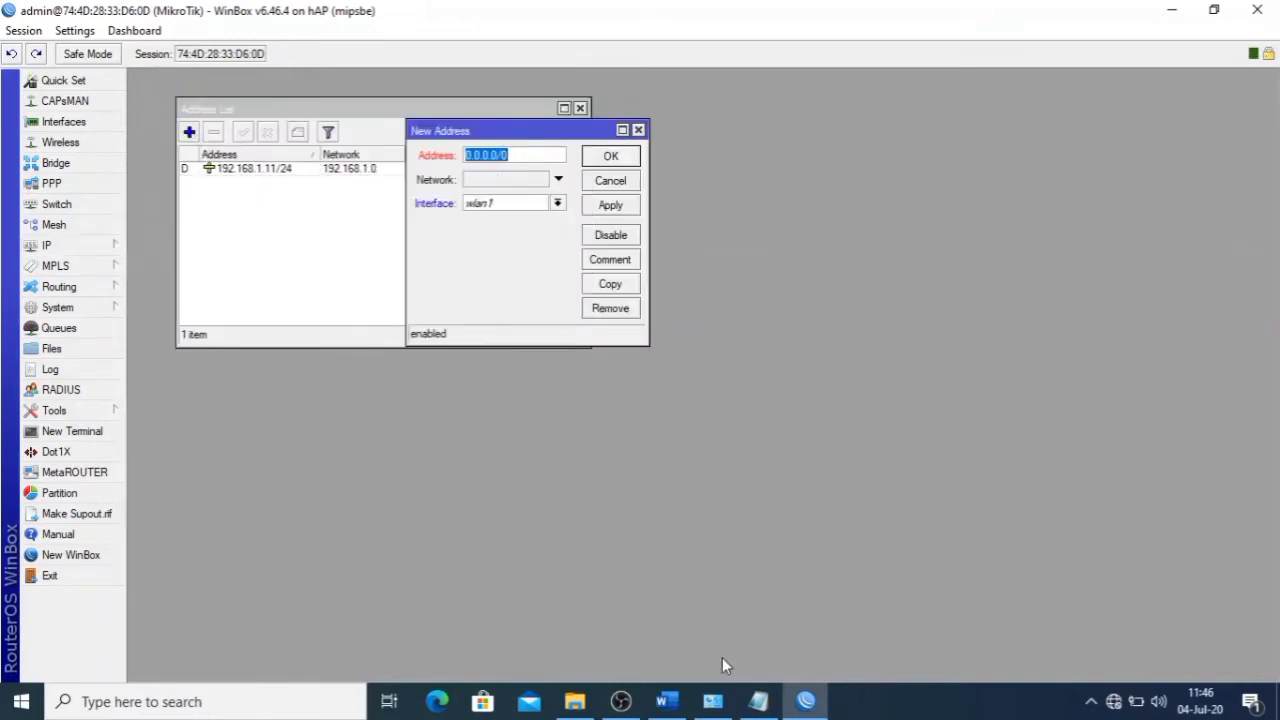
{"action": "left_click", "coordinate": [666, 701]}
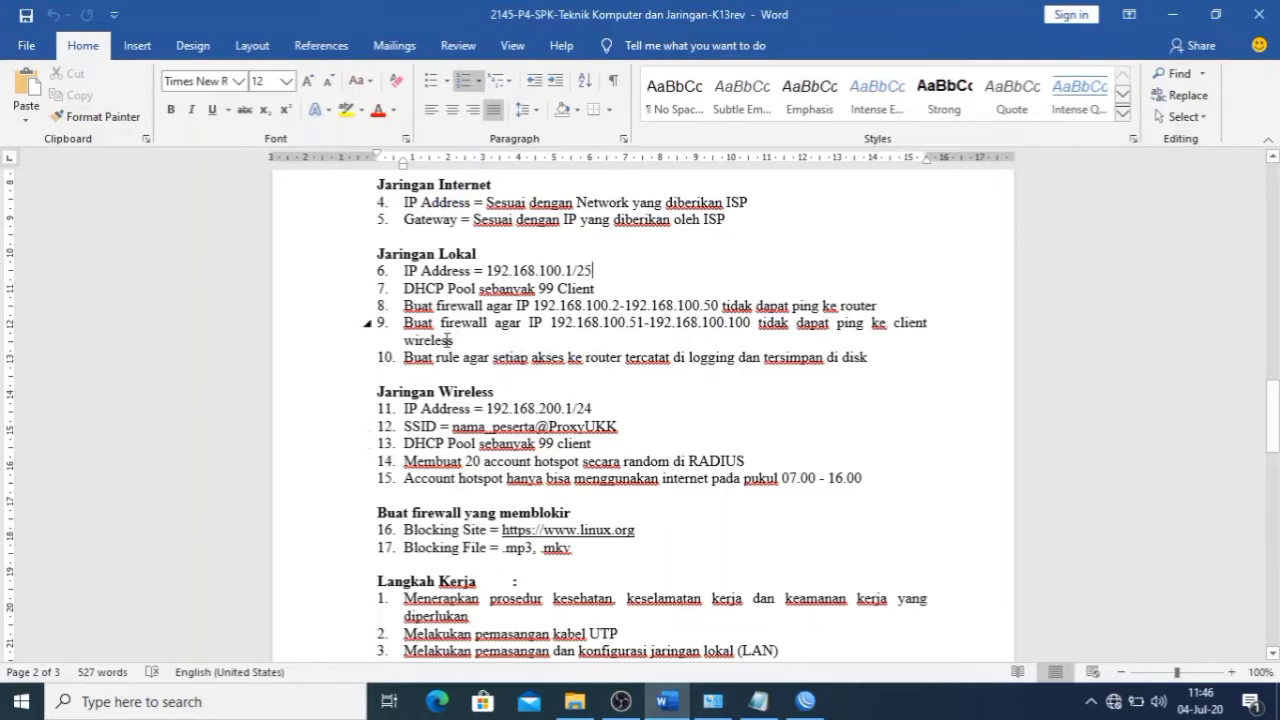
{"action": "left_click_drag", "start_coordinate": [487, 270], "coordinate": [594, 270]}
{"action": "key", "text": "ctrl+c"}
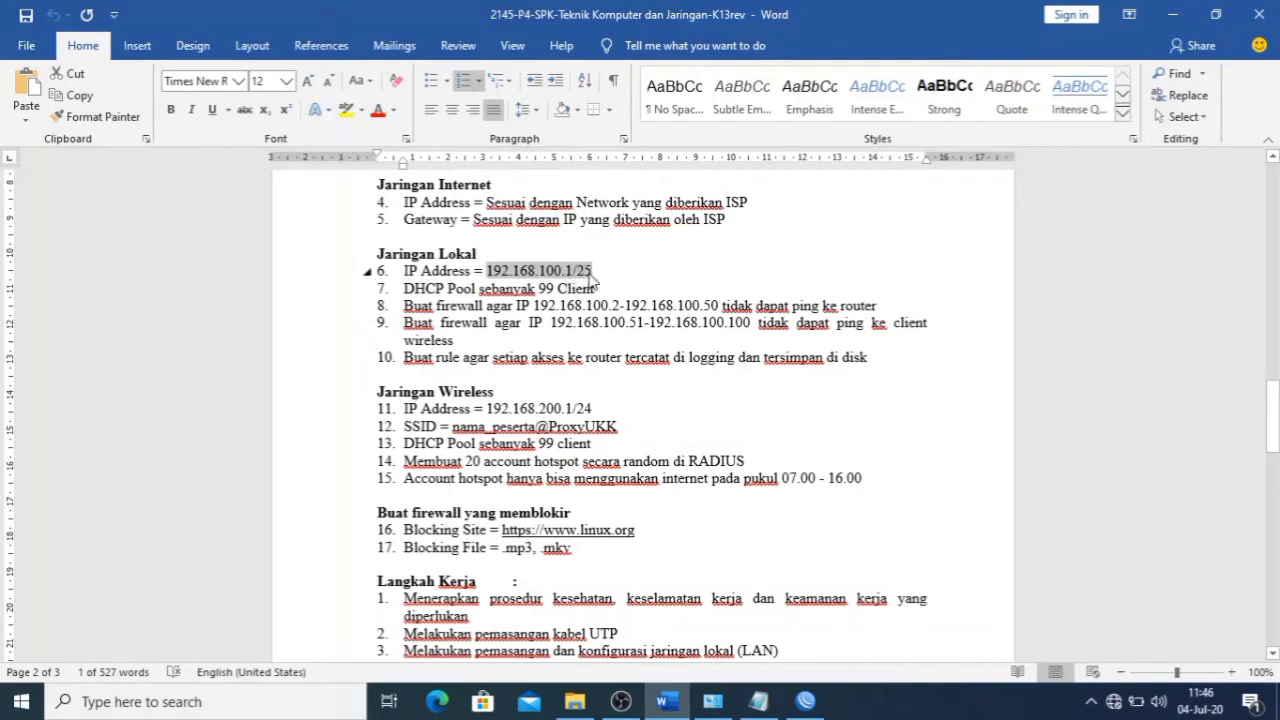
{"action": "left_click", "coordinate": [805, 701]}
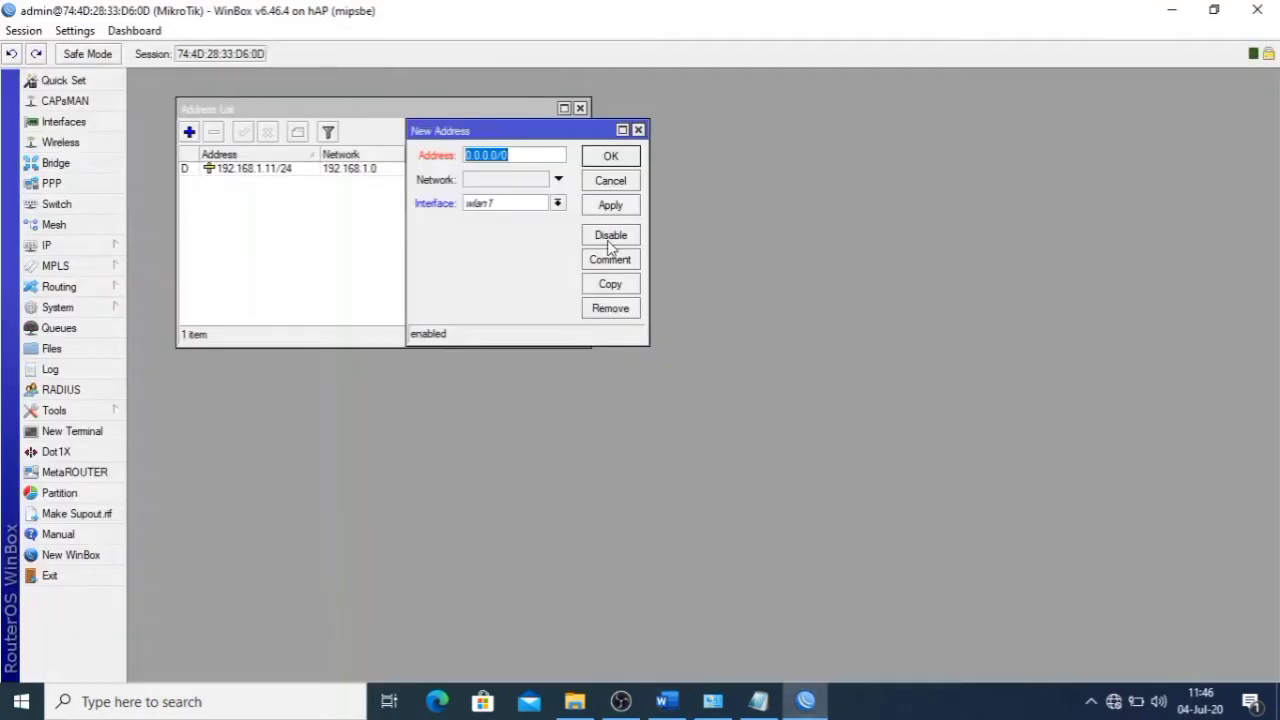
{"action": "key", "text": "ctrl+v"}
{"action": "left_click", "coordinate": [557, 203]}
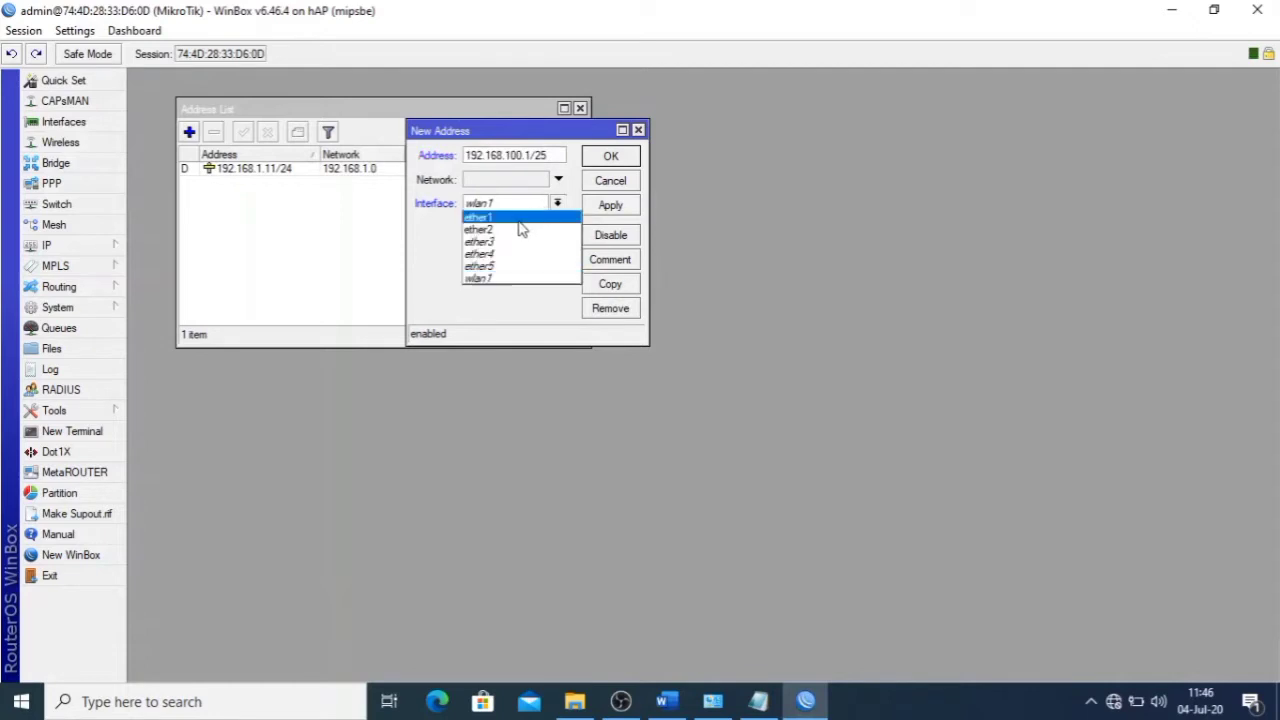
{"action": "left_click", "coordinate": [518, 236]}
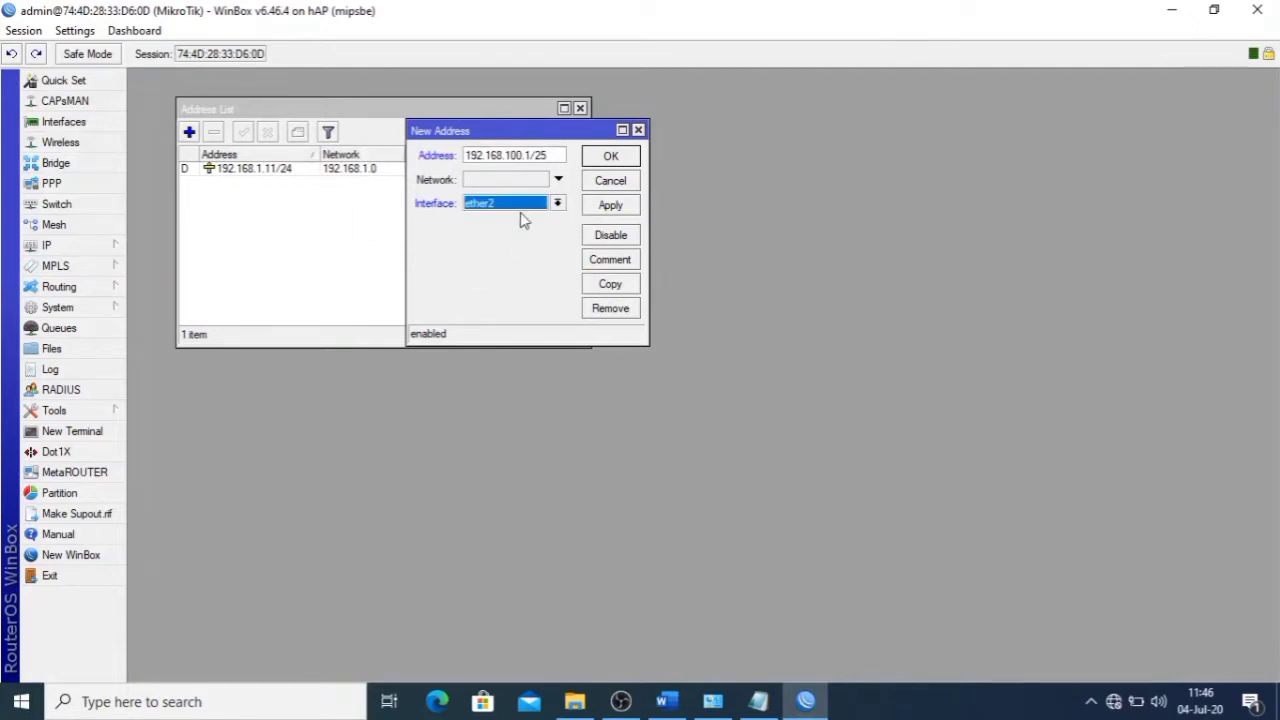
{"action": "left_click", "coordinate": [620, 210]}
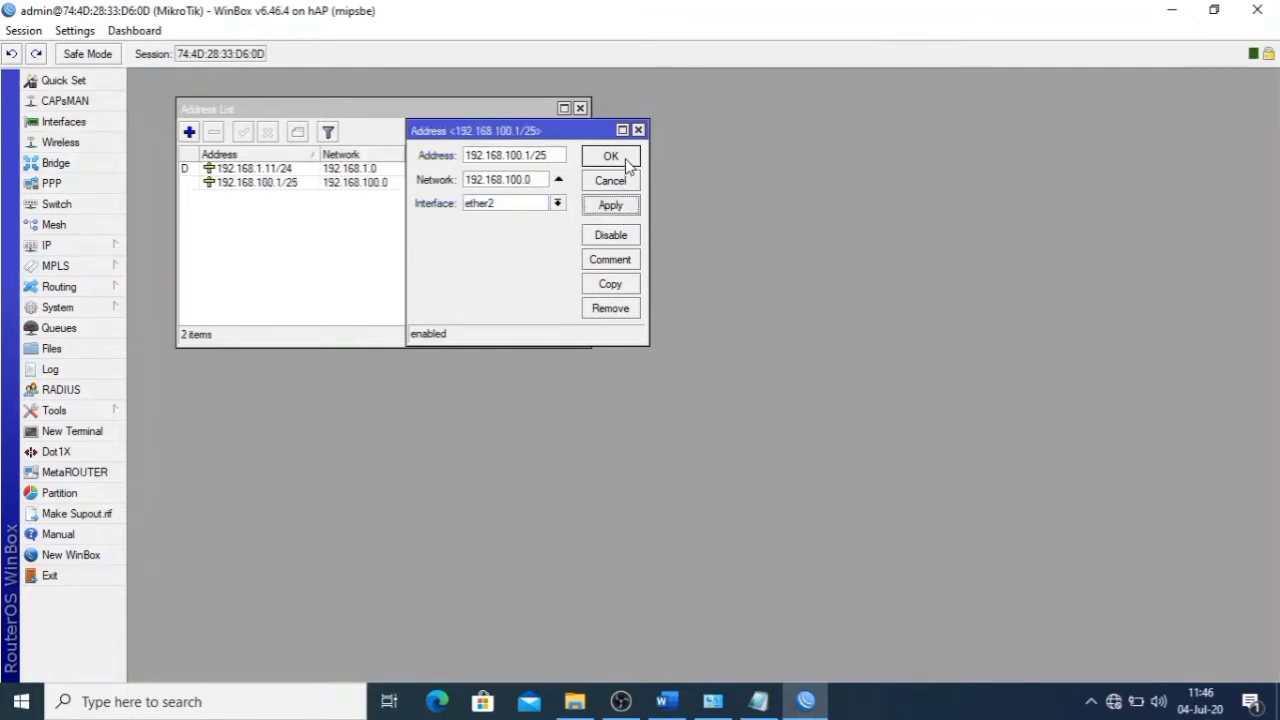
{"action": "left_click", "coordinate": [612, 158]}
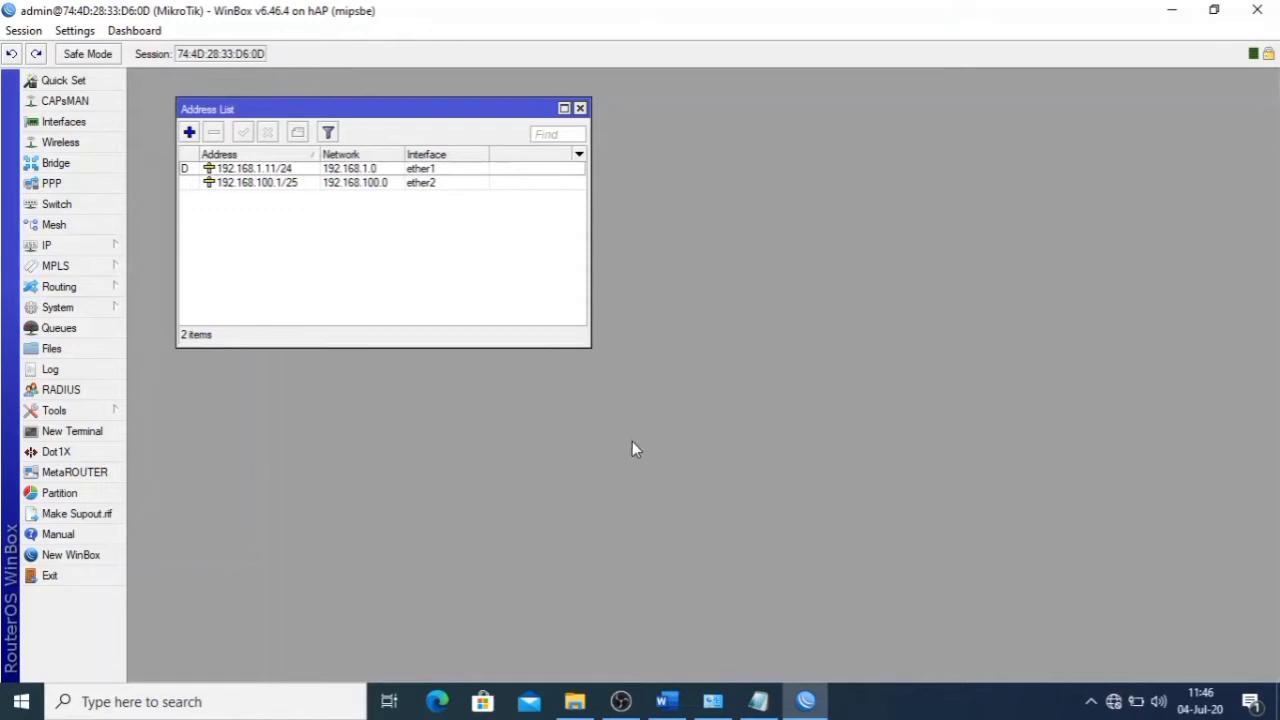
{"action": "left_click", "coordinate": [667, 701]}
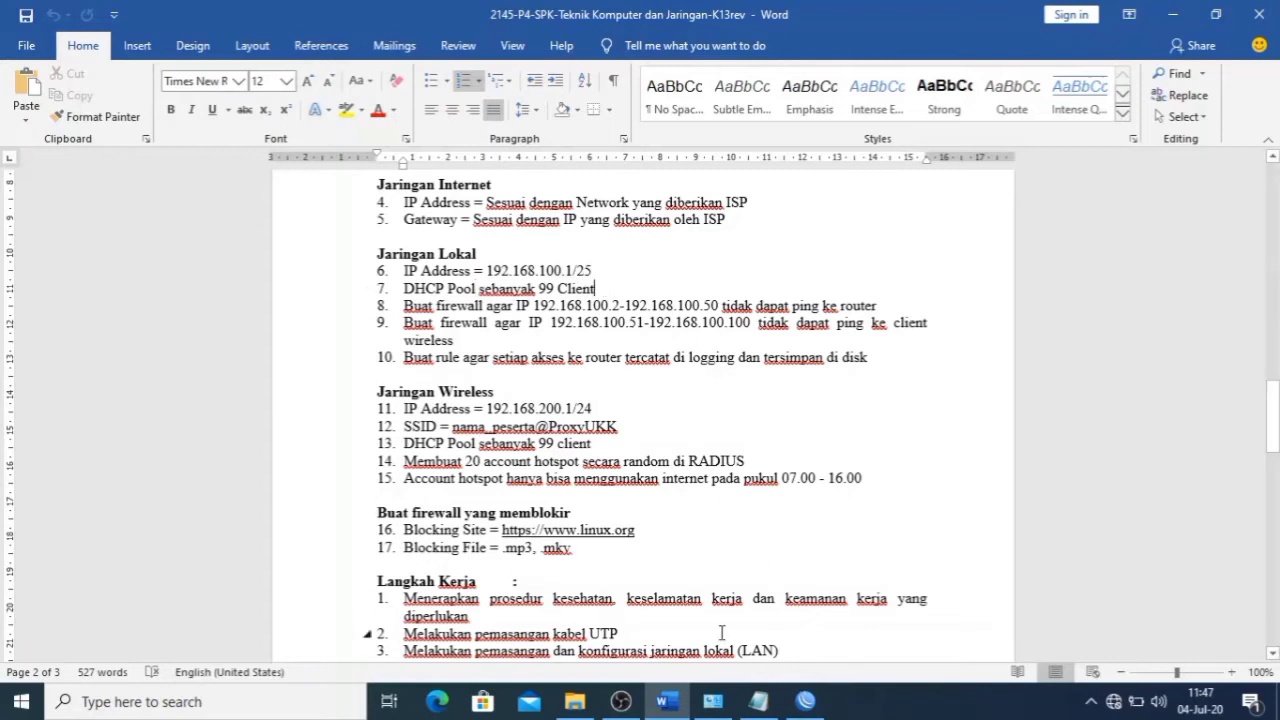
{"action": "left_click", "coordinate": [802, 702]}
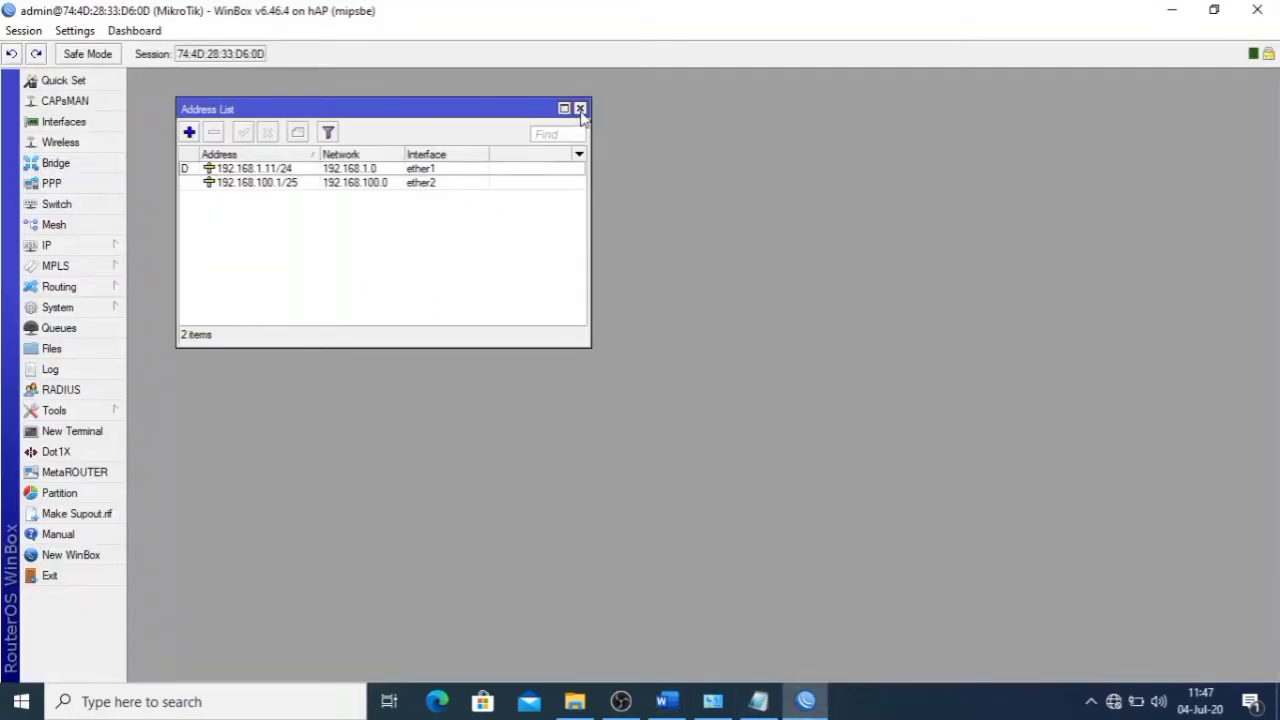
- Run DHCP Setup on ether2, accepting the address space and gateway 192.168.100.1
{"action": "left_click", "coordinate": [580, 109]}
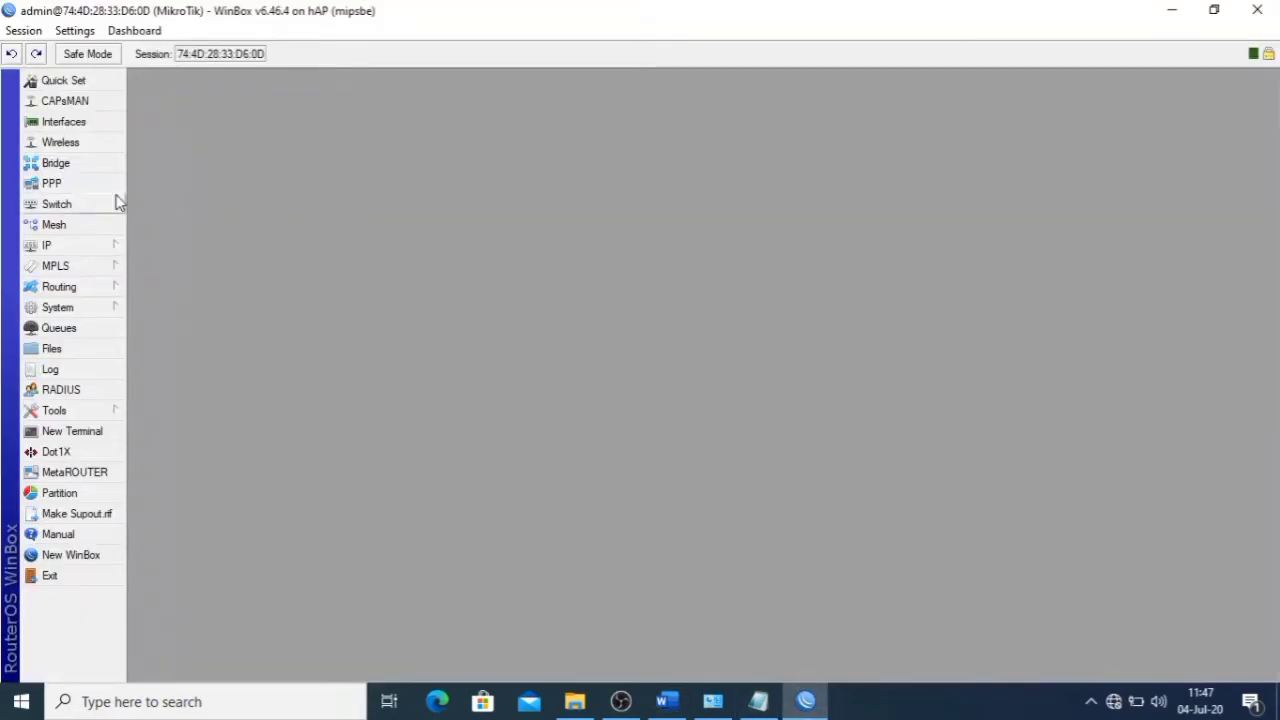
{"action": "left_click", "coordinate": [81, 245]}
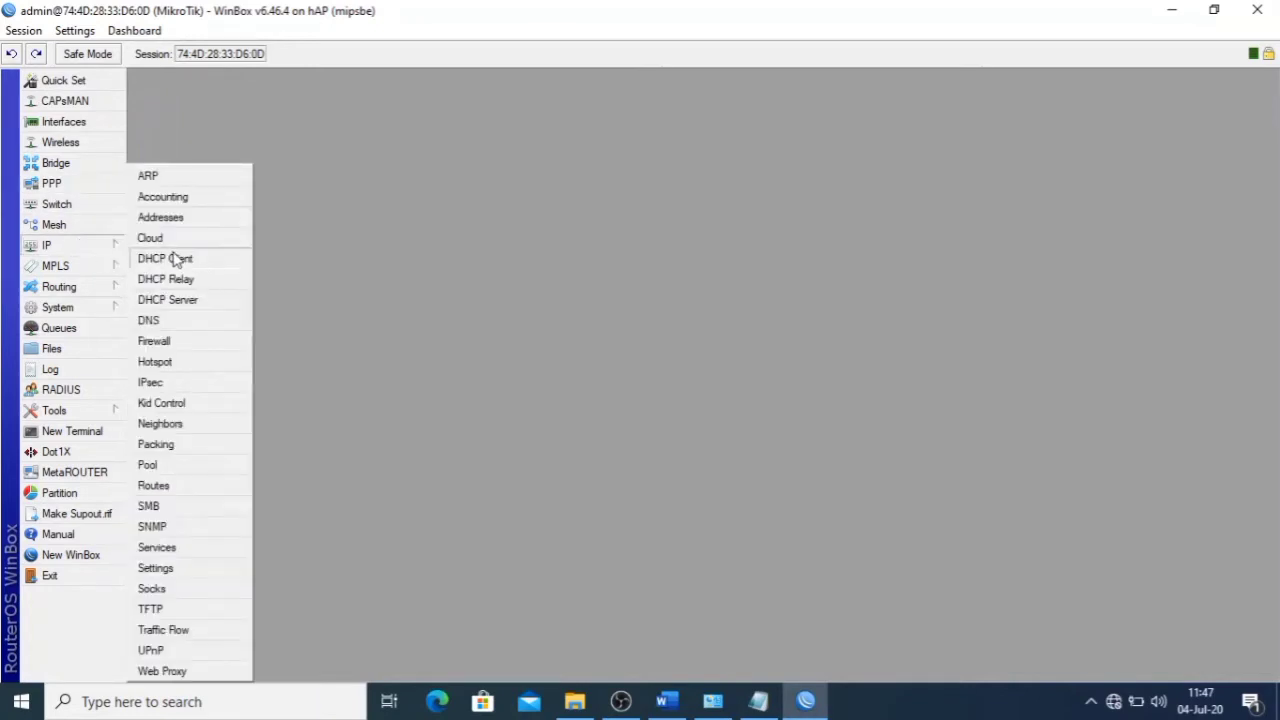
{"action": "left_click", "coordinate": [188, 300]}
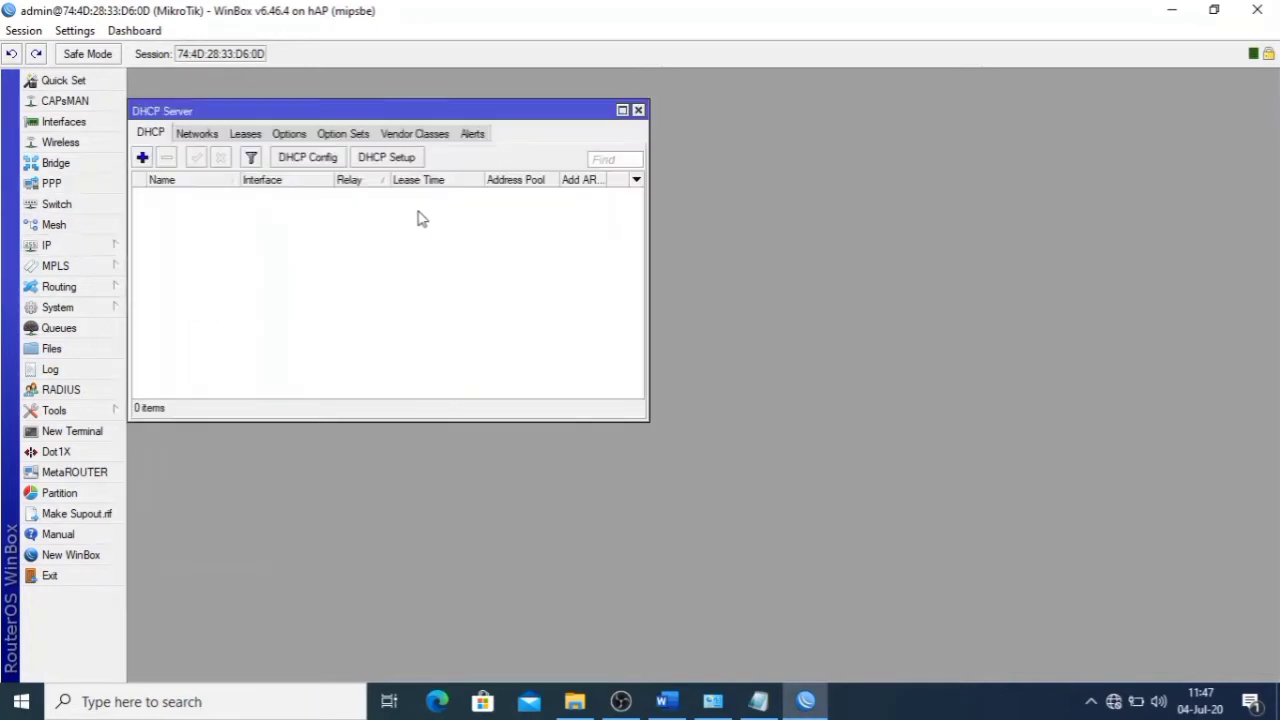
{"action": "left_click", "coordinate": [386, 160]}
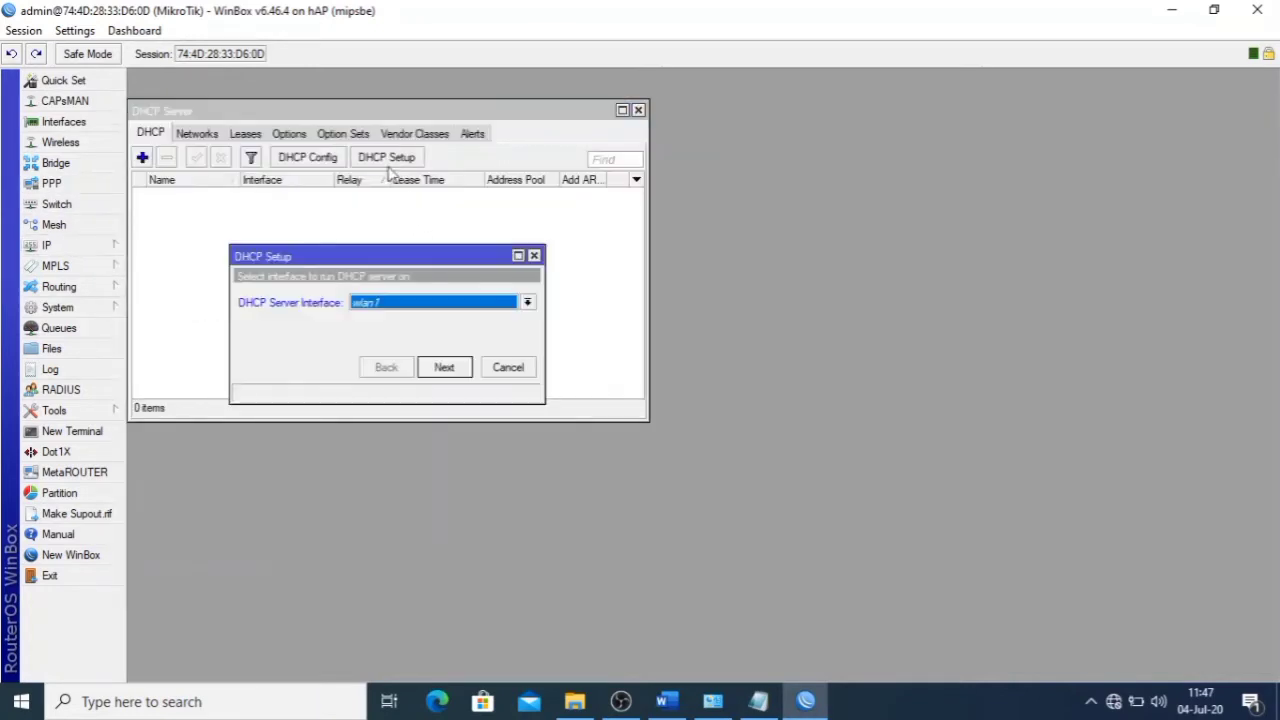
{"action": "left_click", "coordinate": [440, 302]}
{"action": "left_click", "coordinate": [425, 318]}
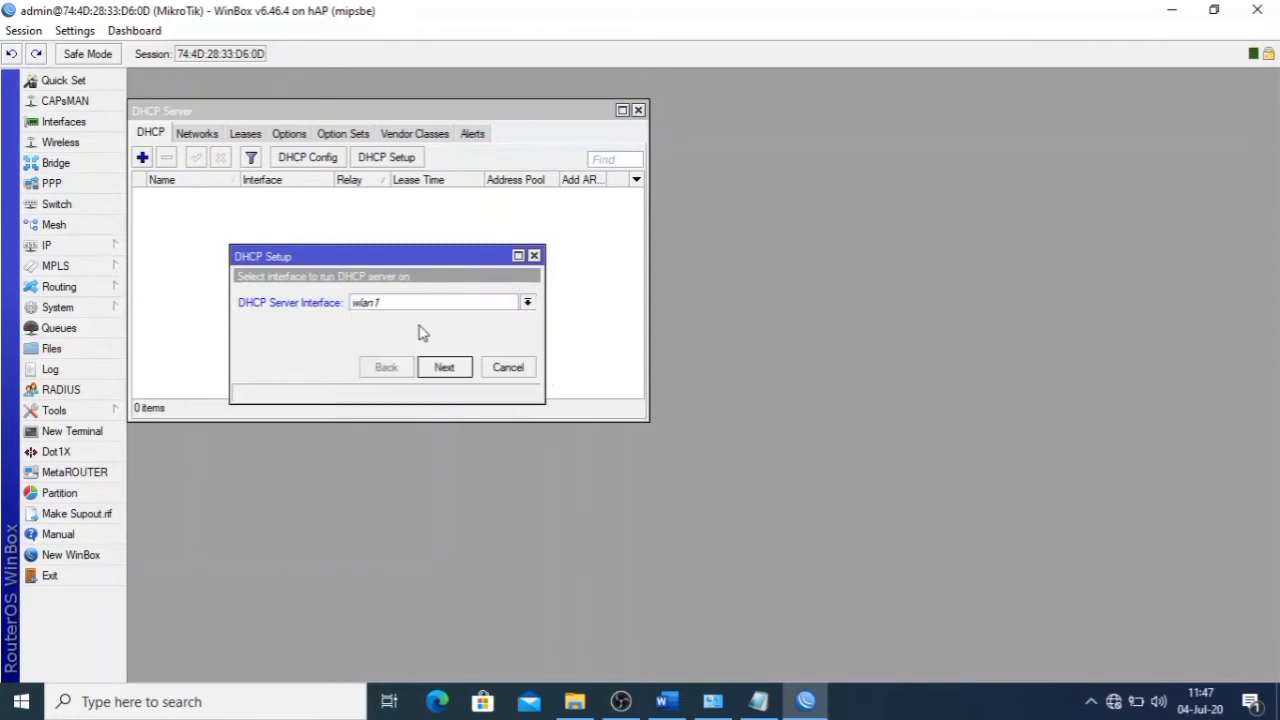
{"action": "left_click", "coordinate": [444, 367]}
{"action": "left_click", "coordinate": [444, 367]}
{"action": "left_click", "coordinate": [445, 368]}
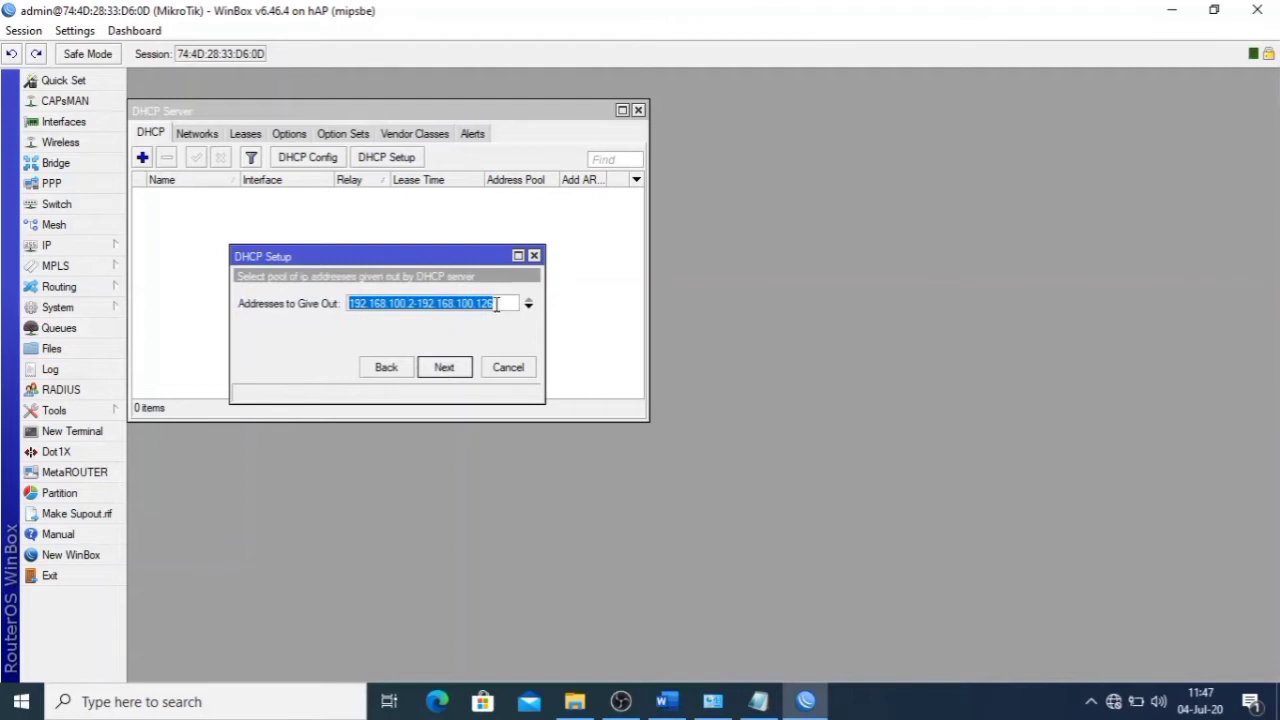
- Limit the pool to 192.168.100.2–192.168.100.100, accept DNS 192.168.1.1 and lease time, finish
{"action": "left_click", "coordinate": [496, 304]}
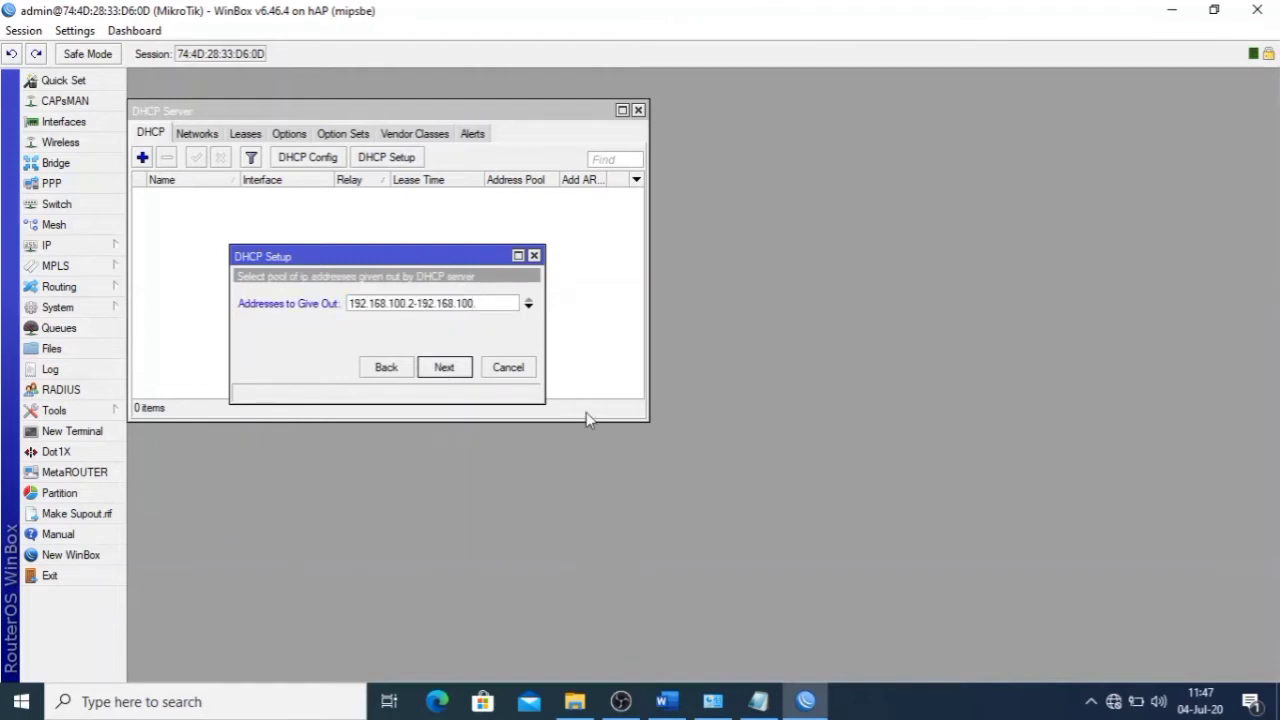
{"action": "type", "text": "100."}
{"action": "key", "text": "BackSpace"}
{"action": "left_click_drag", "start_coordinate": [507, 305], "coordinate": [474, 305]}
{"action": "left_click", "coordinate": [500, 304]}
{"action": "left_click", "coordinate": [450, 368]}
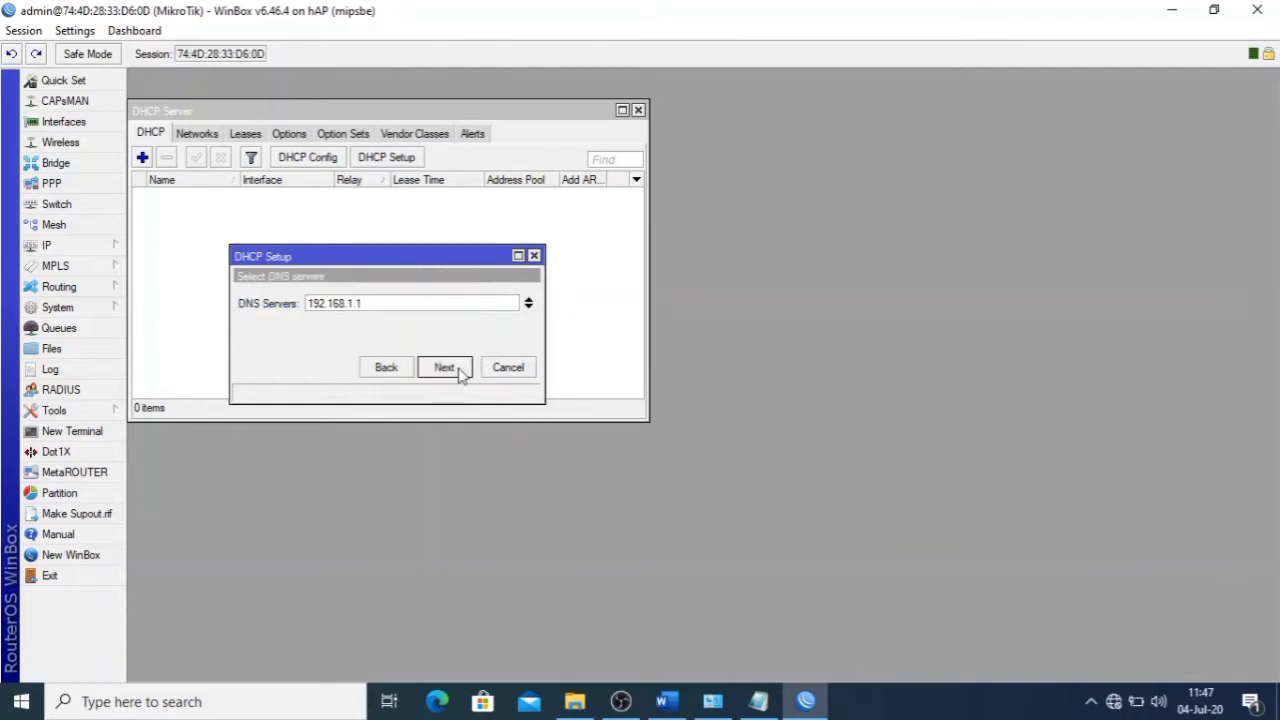
{"action": "left_click", "coordinate": [452, 368]}
{"action": "left_click", "coordinate": [457, 370]}
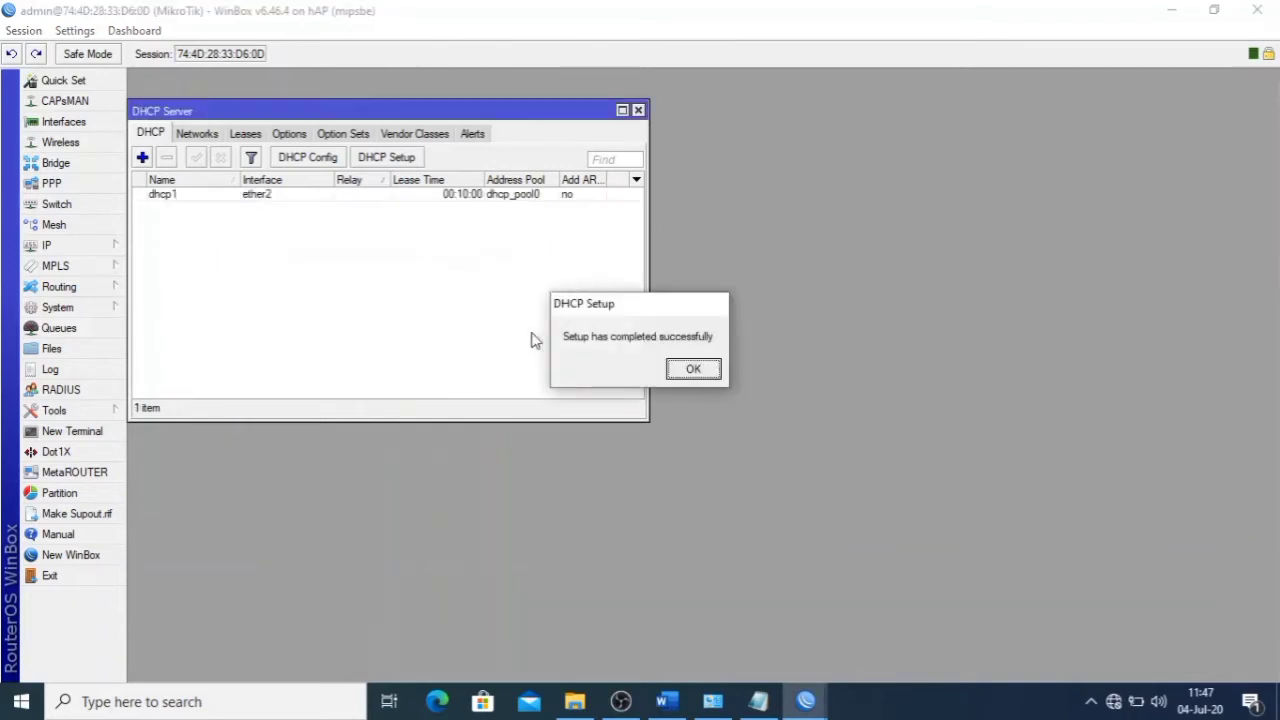
{"action": "left_click", "coordinate": [693, 370]}
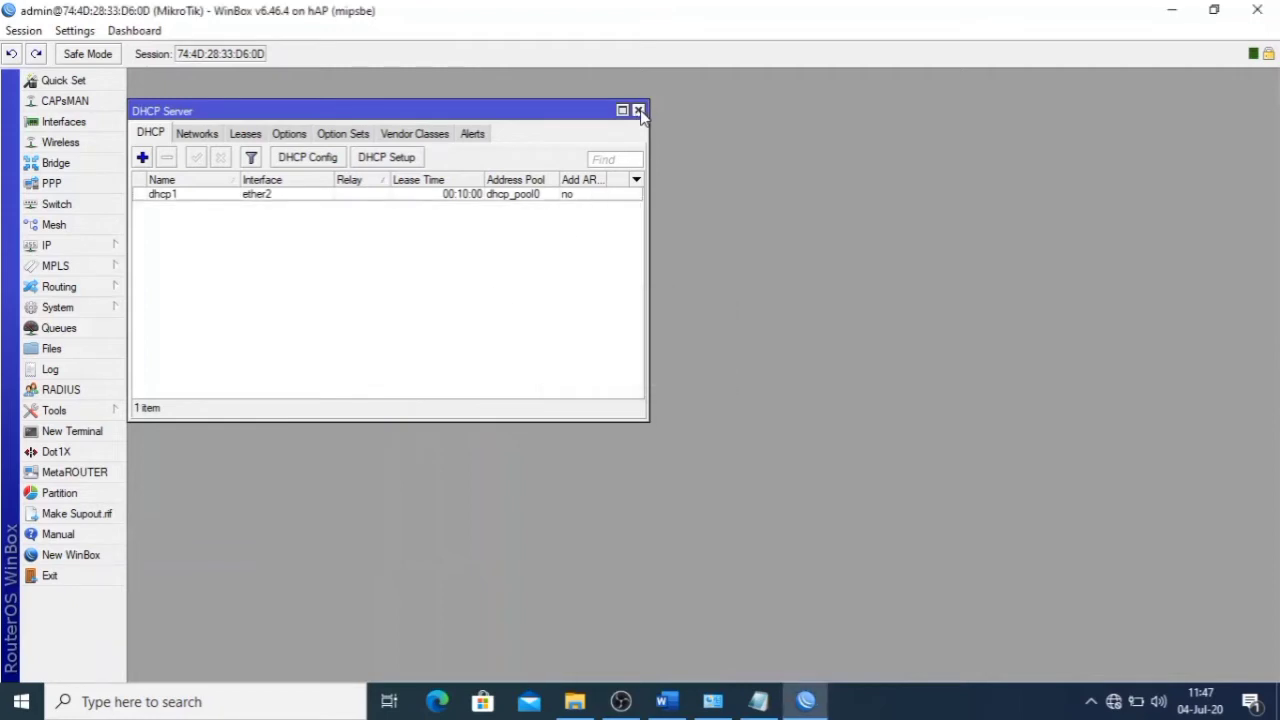
{"action": "left_click", "coordinate": [638, 111]}
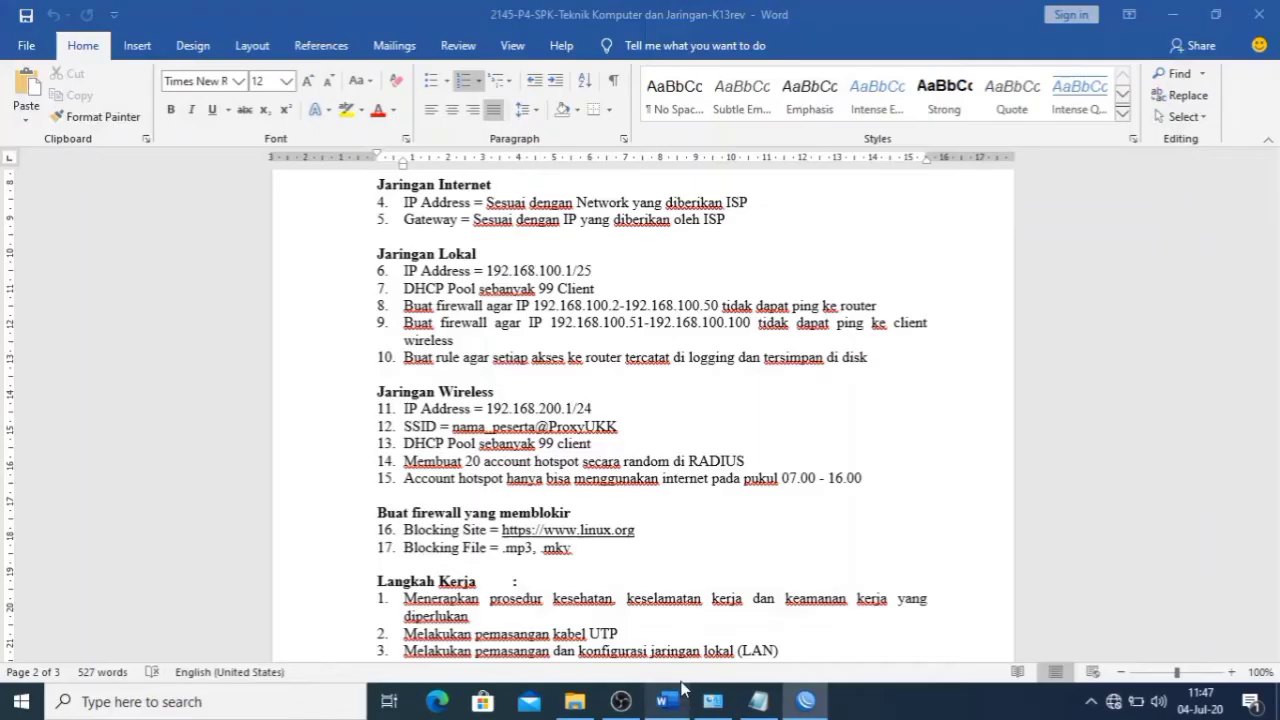
{"action": "left_click", "coordinate": [667, 701]}
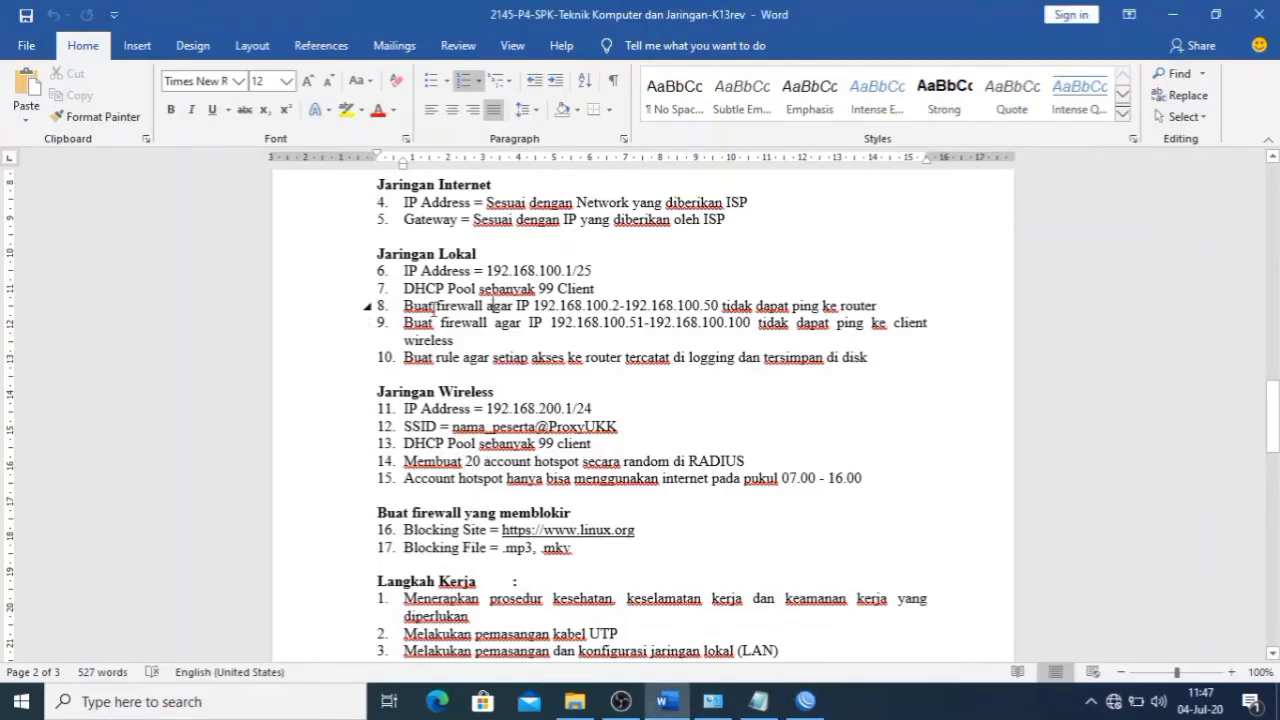
{"action": "left_click_drag", "start_coordinate": [516, 308], "coordinate": [608, 308]}
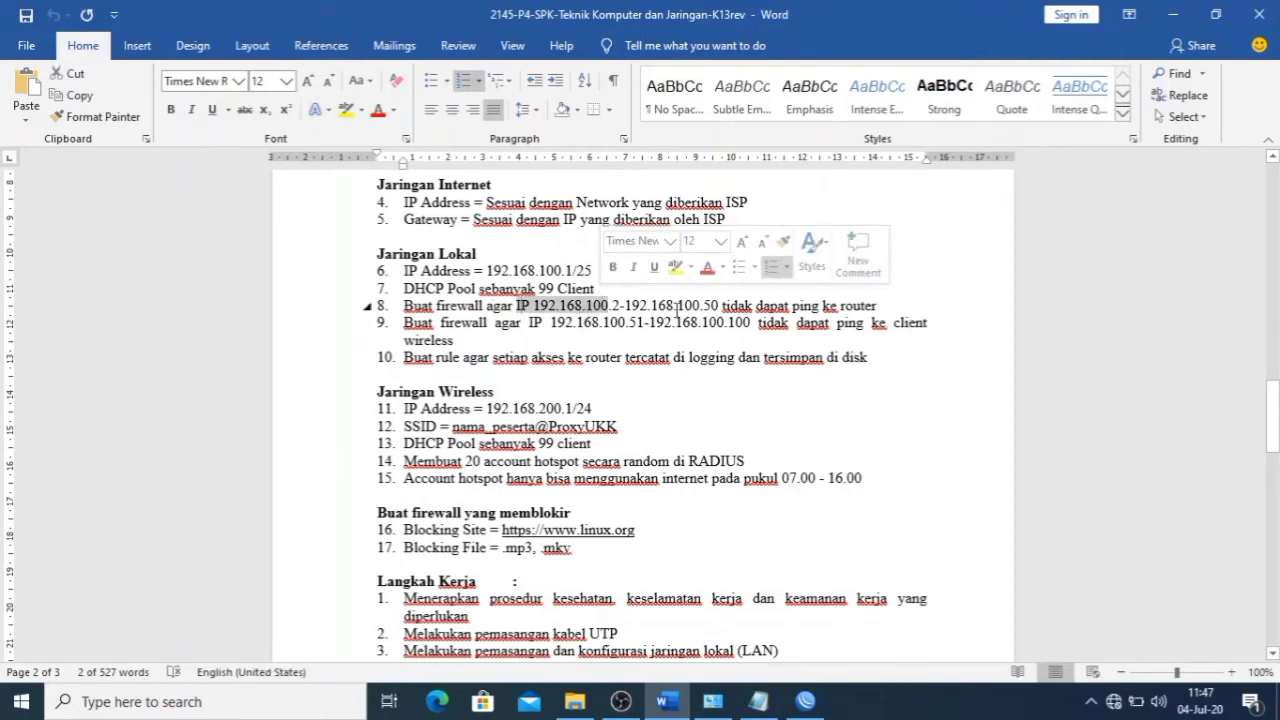
{"action": "left_click", "coordinate": [651, 307]}
{"action": "left_click_drag", "start_coordinate": [516, 307], "coordinate": [720, 307]}
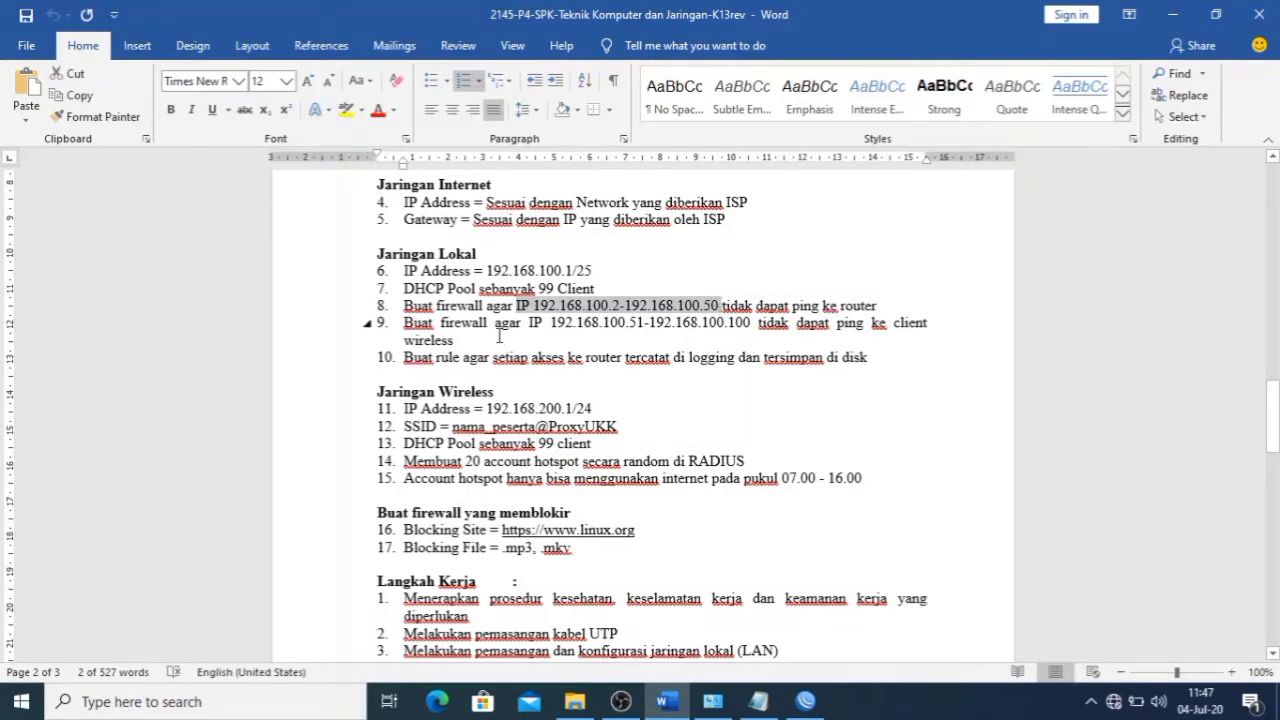
{"action": "double_click", "coordinate": [636, 325]}
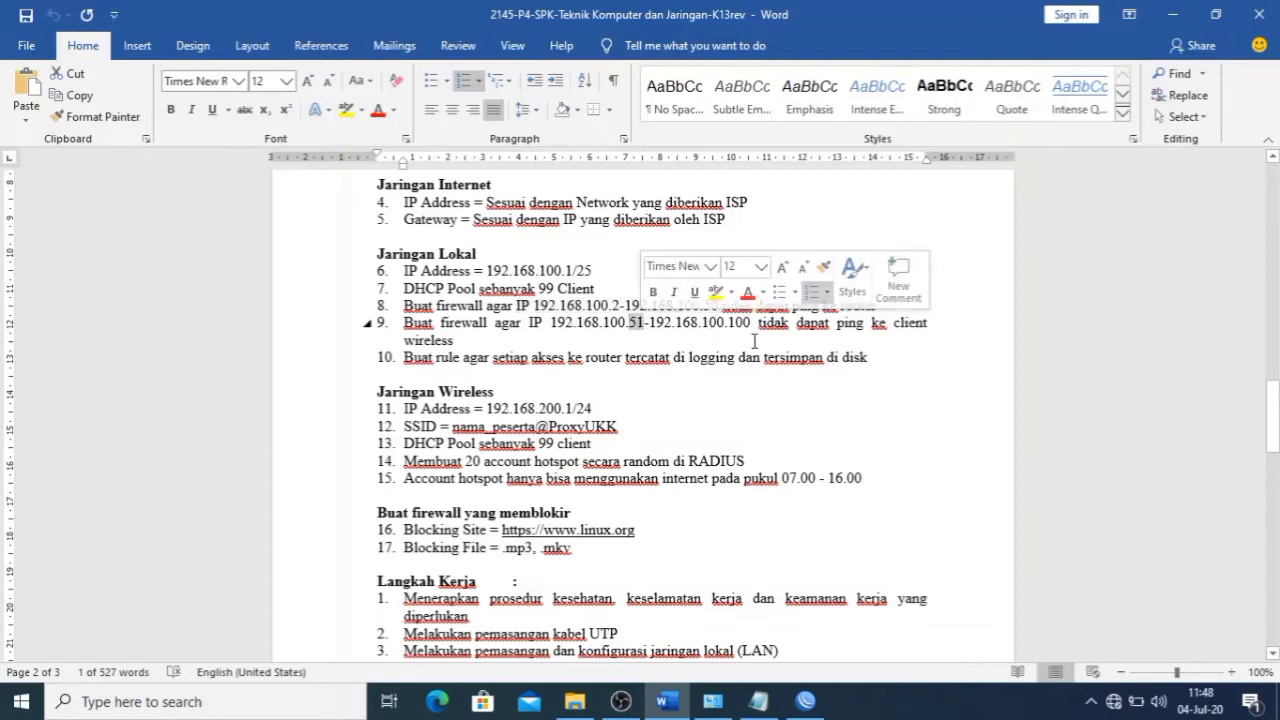
{"action": "left_click", "coordinate": [881, 341]}
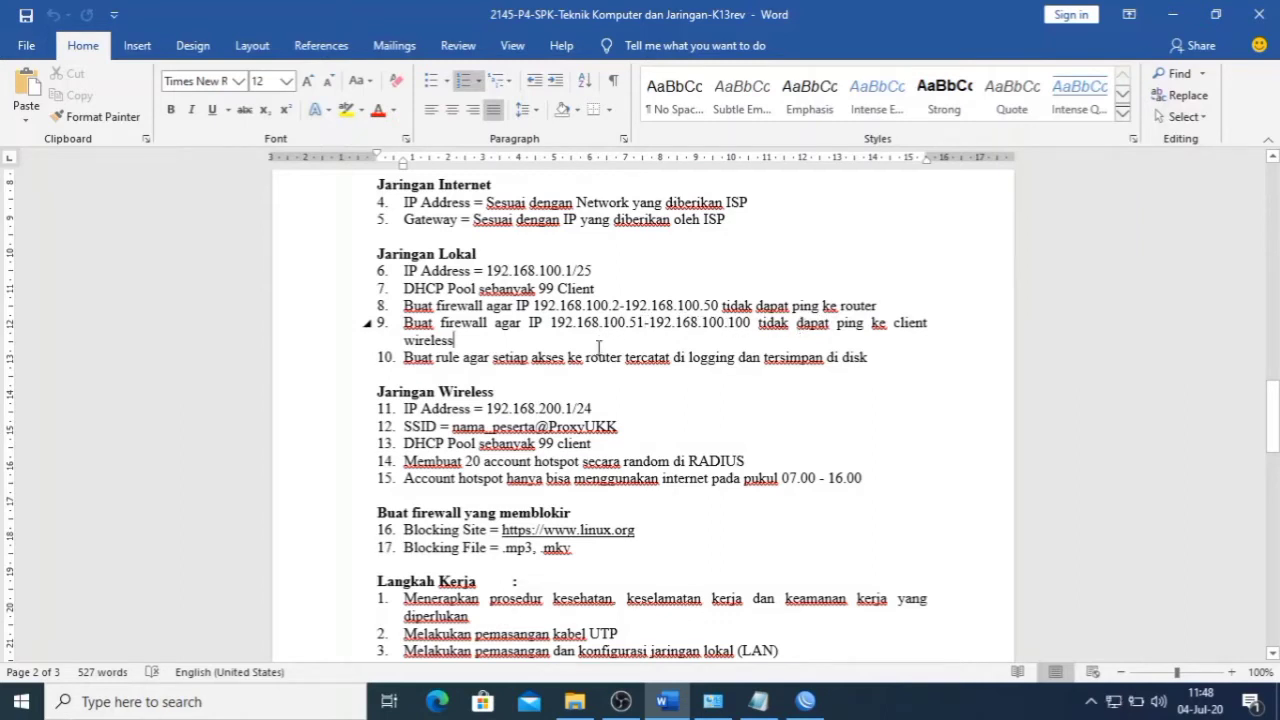
{"action": "left_click", "coordinate": [805, 701]}
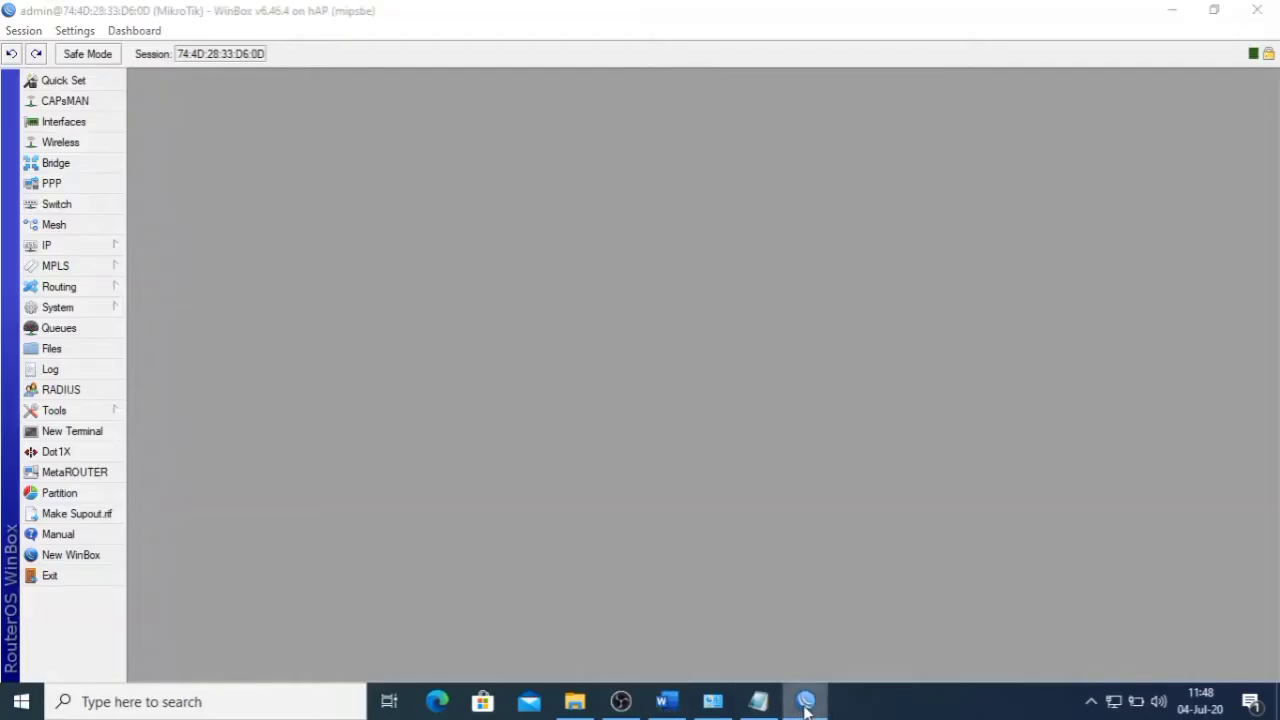
- Bring WinBox back and open the firewall's filter rules list
{"action": "left_click", "coordinate": [805, 701]}
{"action": "left_click", "coordinate": [806, 702]}
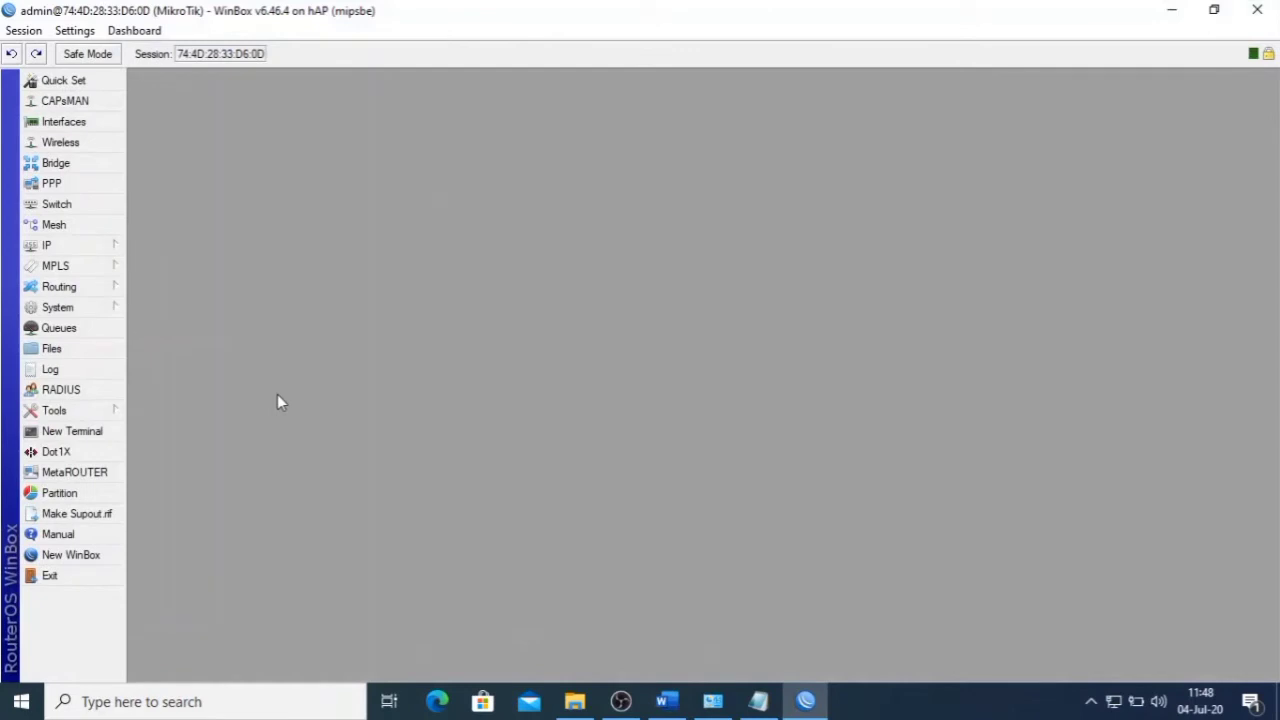
{"action": "left_click", "coordinate": [60, 246]}
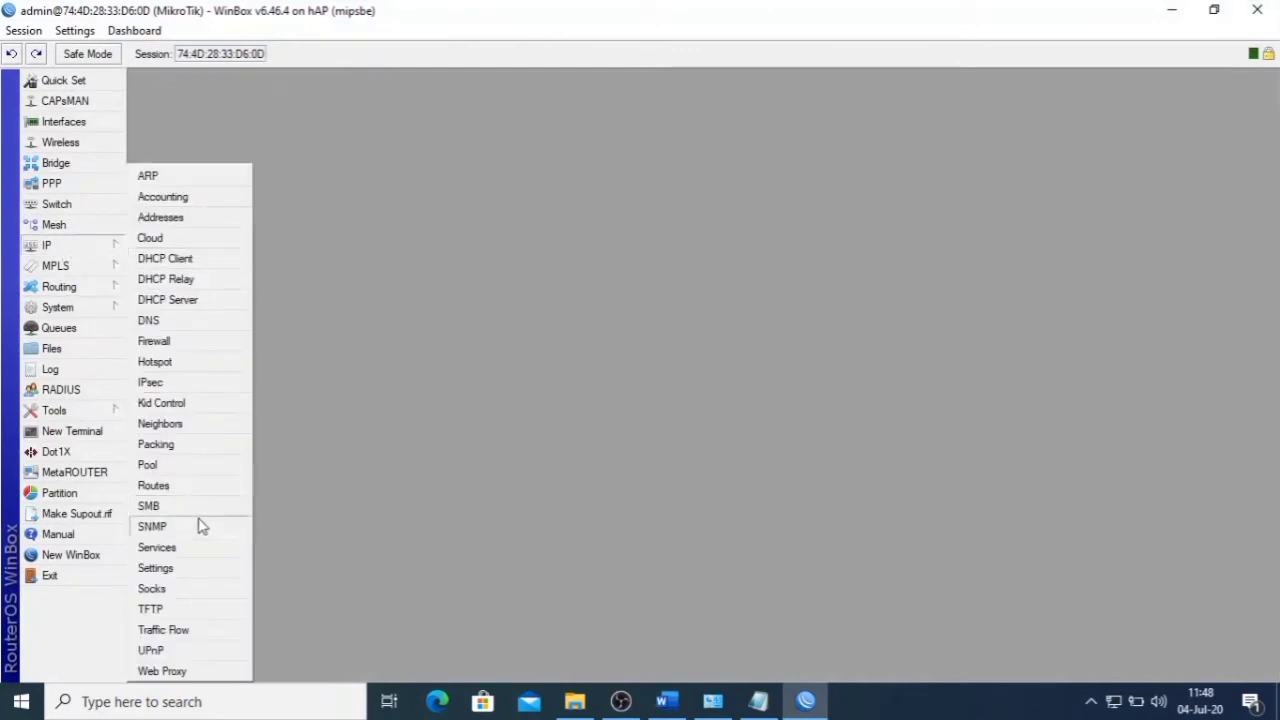
{"action": "left_click", "coordinate": [192, 348]}
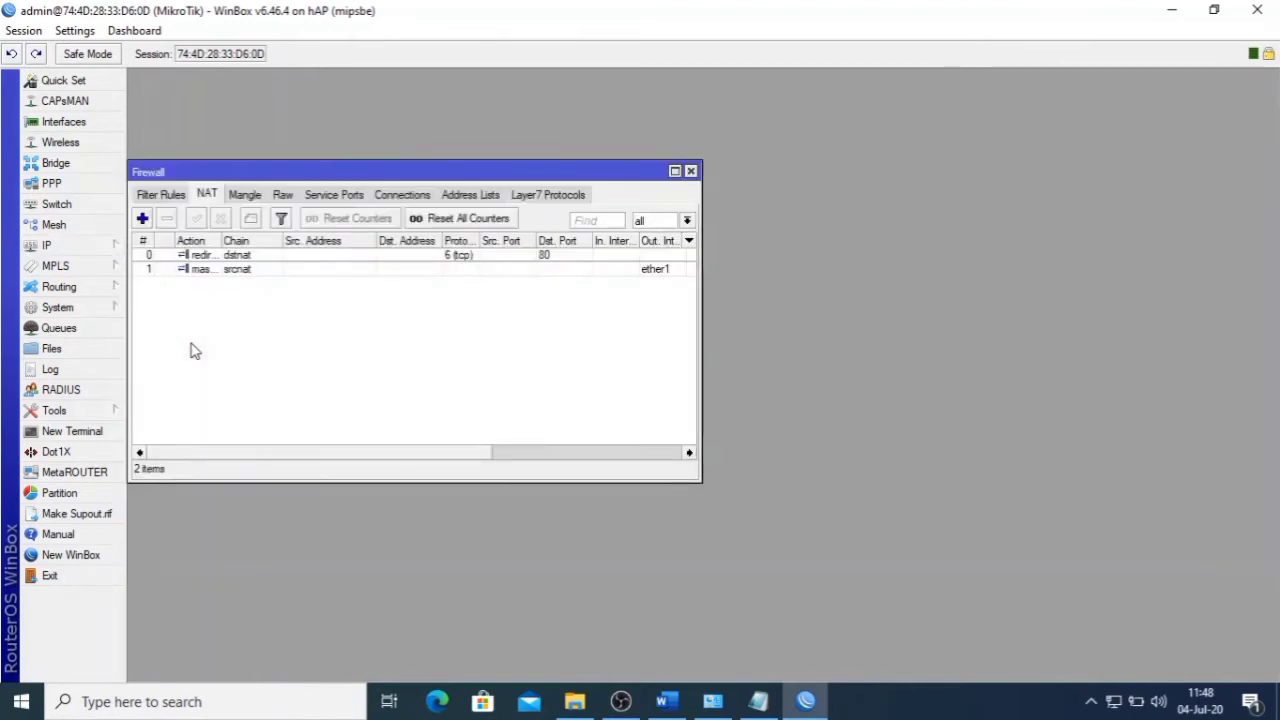
{"action": "left_click", "coordinate": [183, 195]}
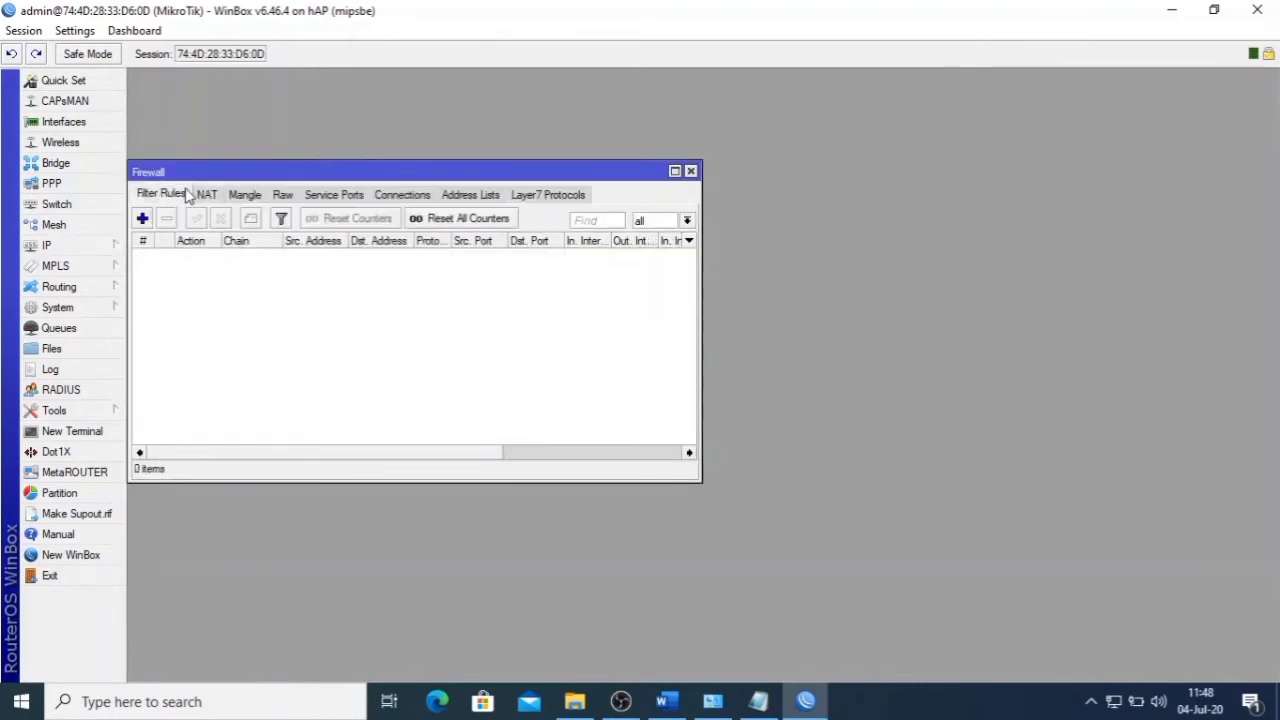
- Add a filter rule on the input chain with source address matching enabled
{"action": "left_click", "coordinate": [143, 219]}
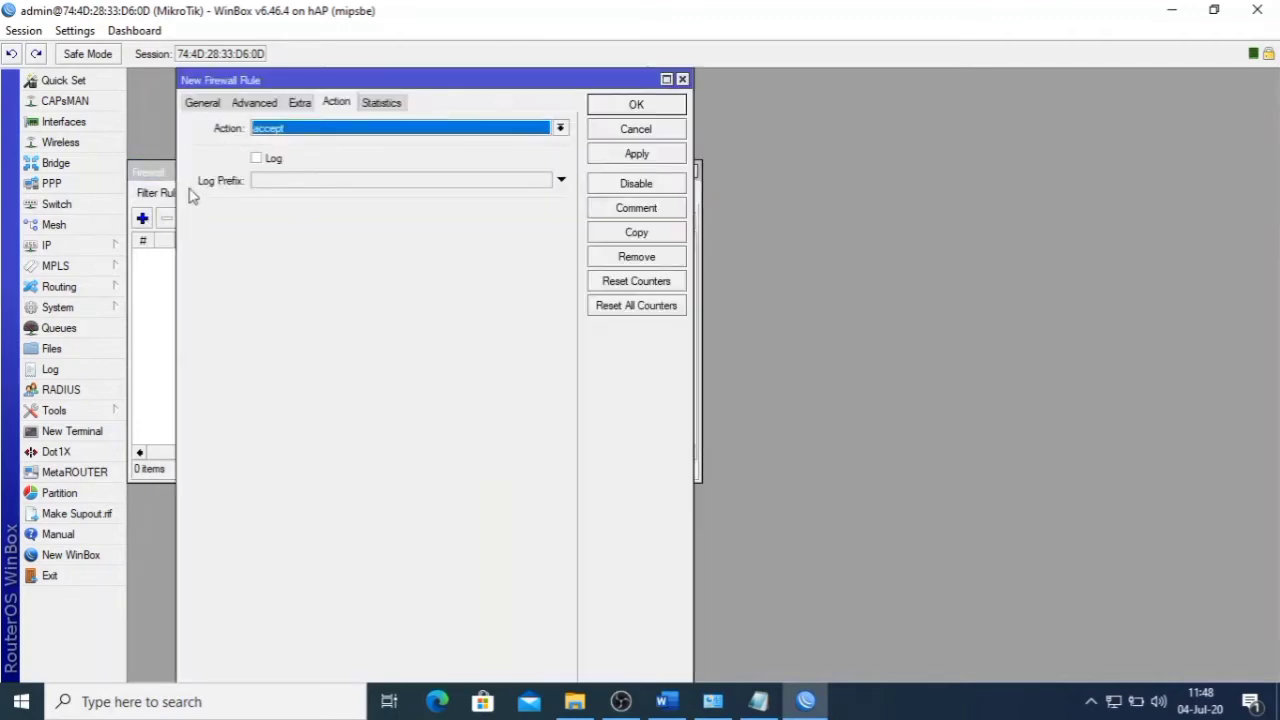
{"action": "left_click", "coordinate": [203, 104]}
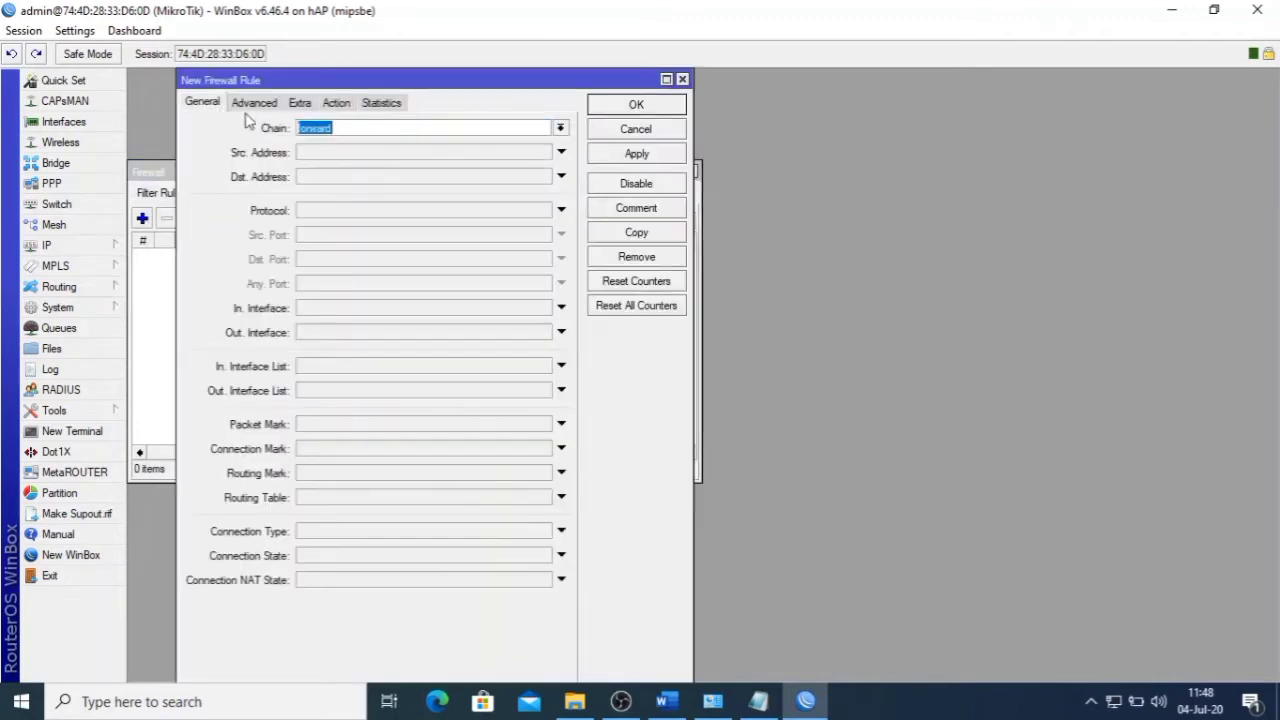
{"action": "left_click", "coordinate": [560, 128]}
{"action": "left_click", "coordinate": [528, 157]}
{"action": "left_click", "coordinate": [316, 154]}
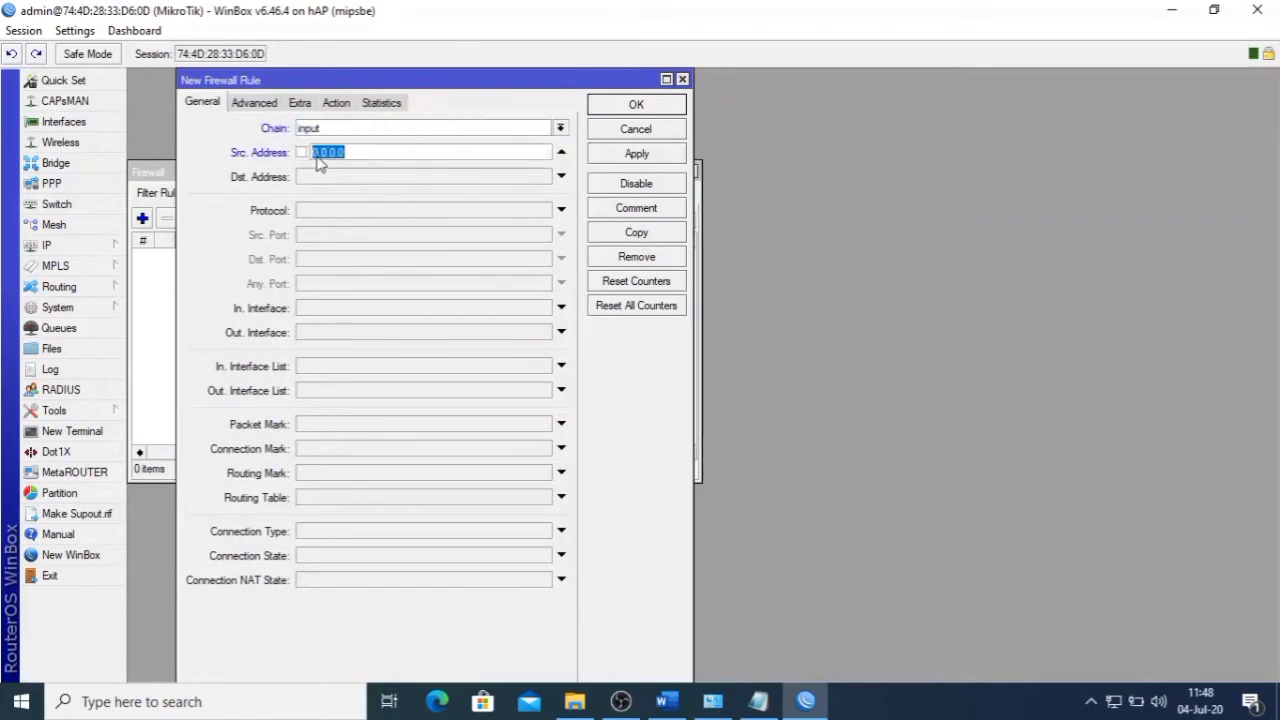
{"action": "left_click", "coordinate": [666, 701]}
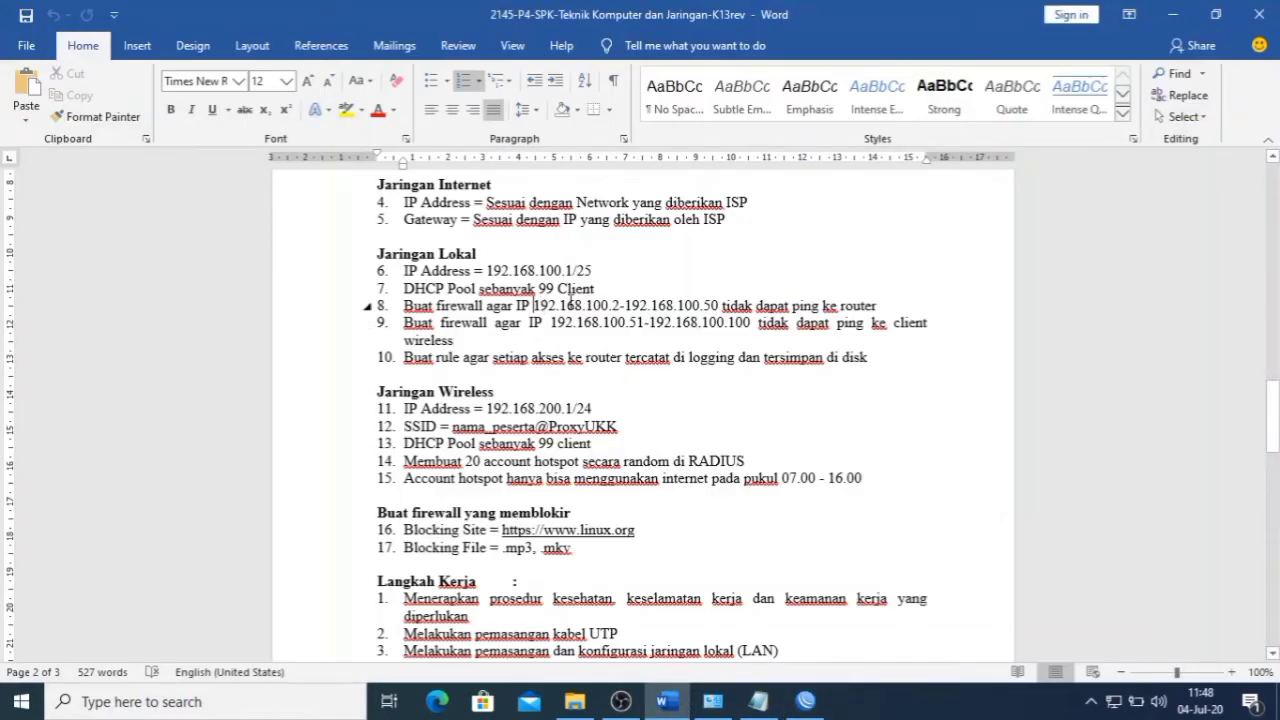
- Select item 8's range 192.168.100.2-192.168.100.50 and focus the rule's source address field
{"action": "left_click_drag", "start_coordinate": [536, 305], "coordinate": [719, 305]}
{"action": "key", "text": "ctrl+c"}
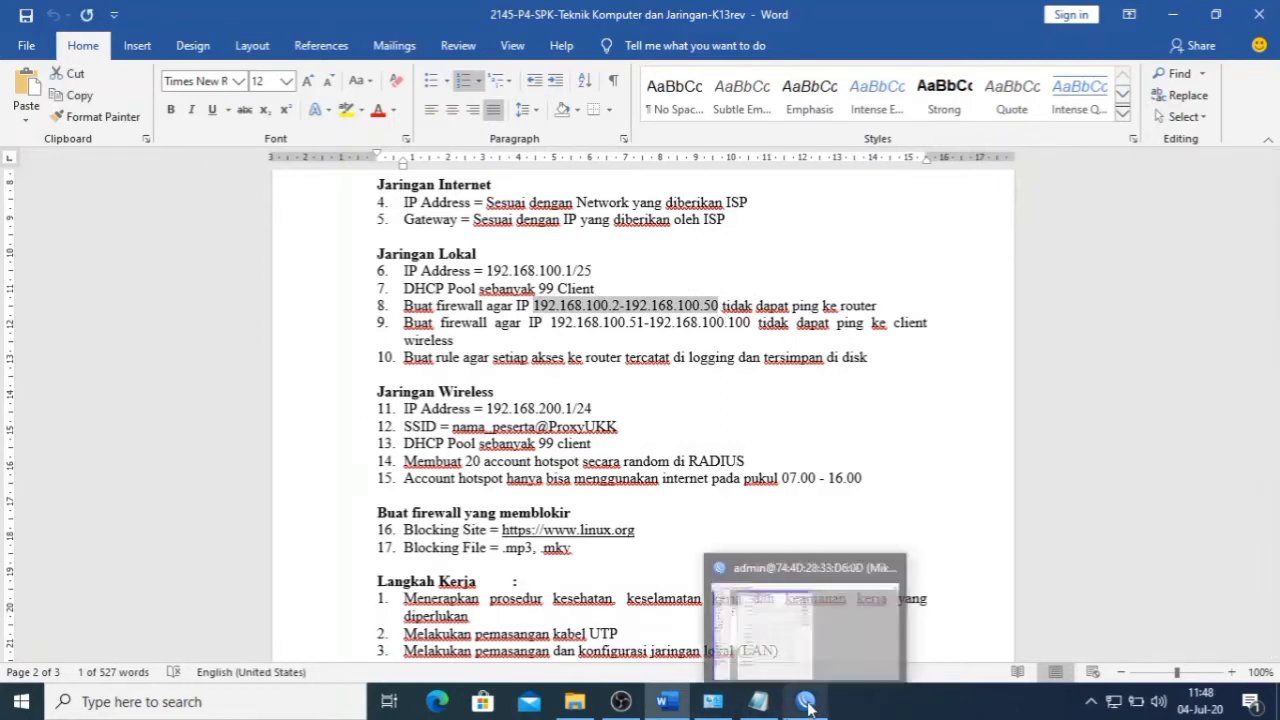
{"action": "left_click", "coordinate": [810, 706]}
{"action": "left_click", "coordinate": [438, 156]}
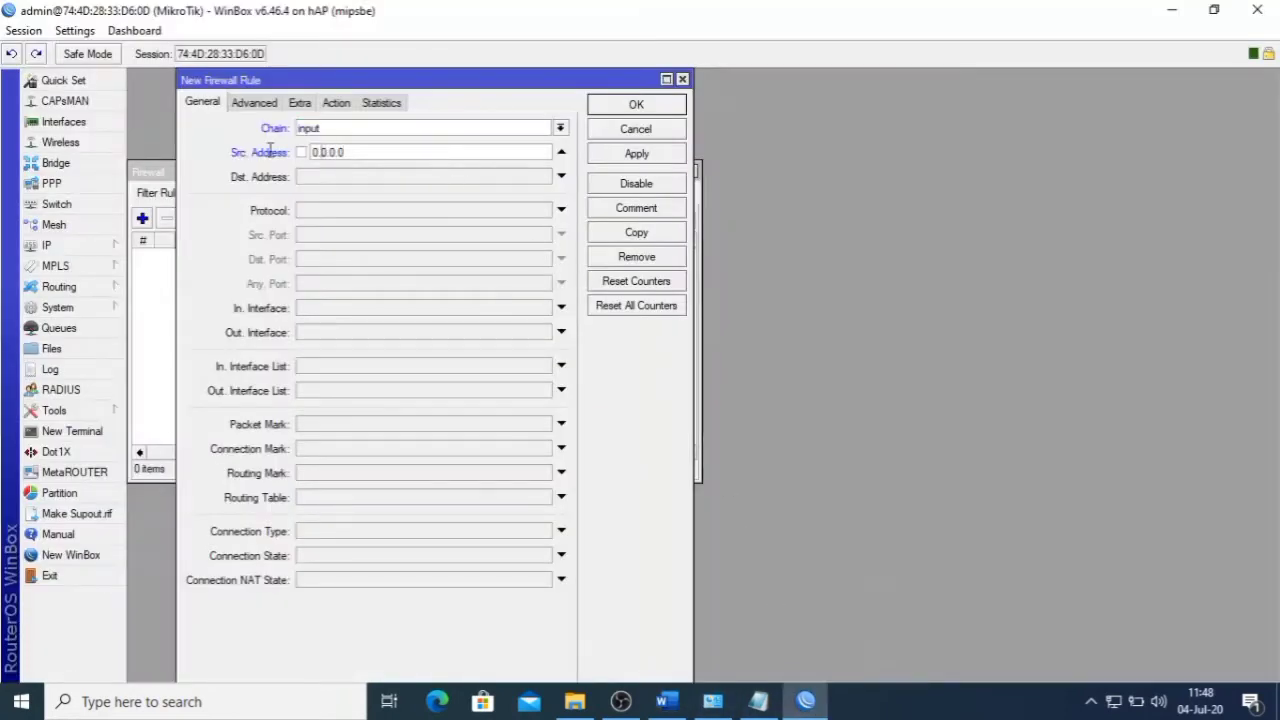
- Paste 192.168.100.2-192.168.100.50 as the rule's source address and enable destination address matching
{"action": "key", "text": "ctrl+a"}
{"action": "key", "text": "ctrl+v"}
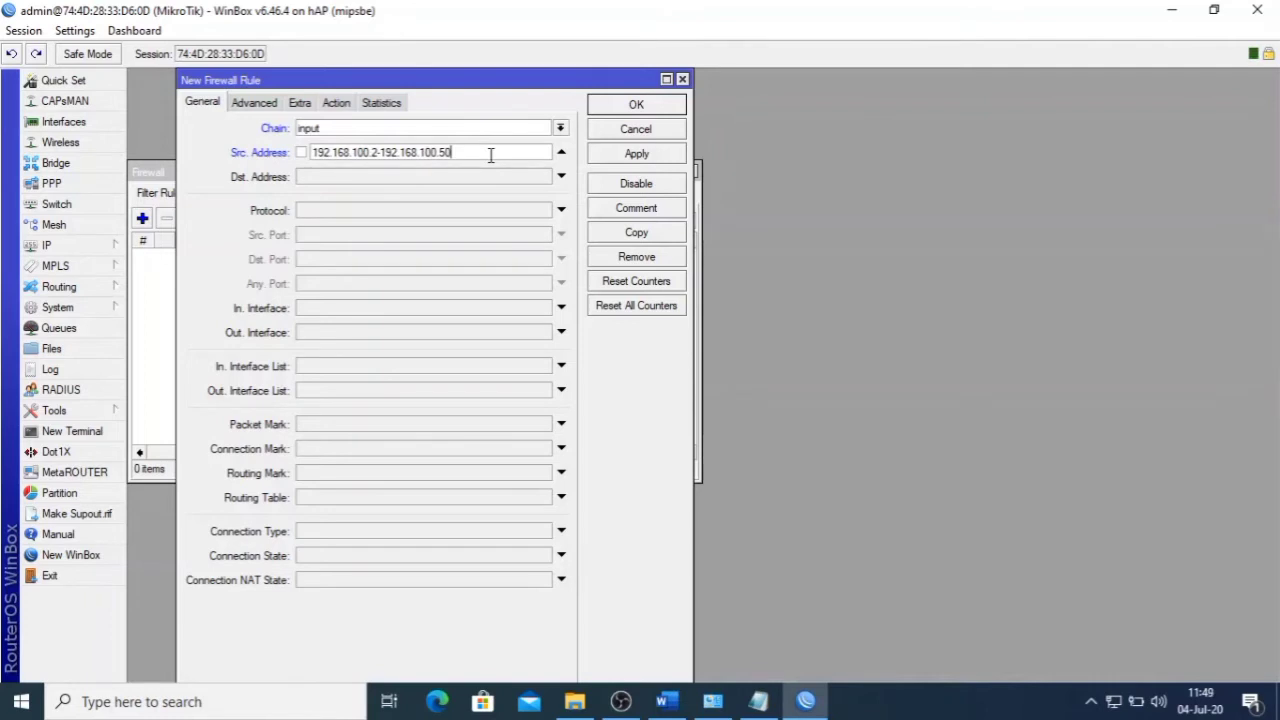
{"action": "left_click", "coordinate": [381, 180]}
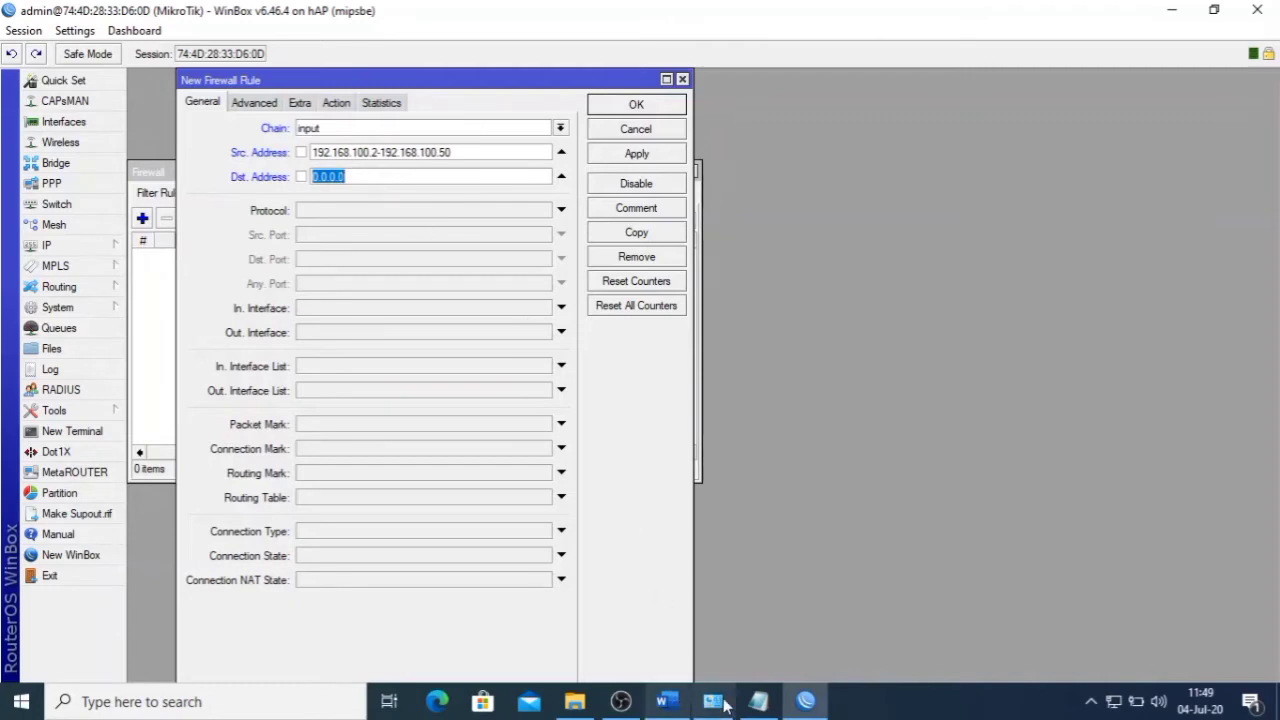
{"action": "left_click", "coordinate": [667, 701]}
- Copy the router address 192.168.100.1 from item 6 of the exam sheet
{"action": "scroll", "coordinate": [613, 429], "scroll_direction": "up", "scroll_amount": 3}
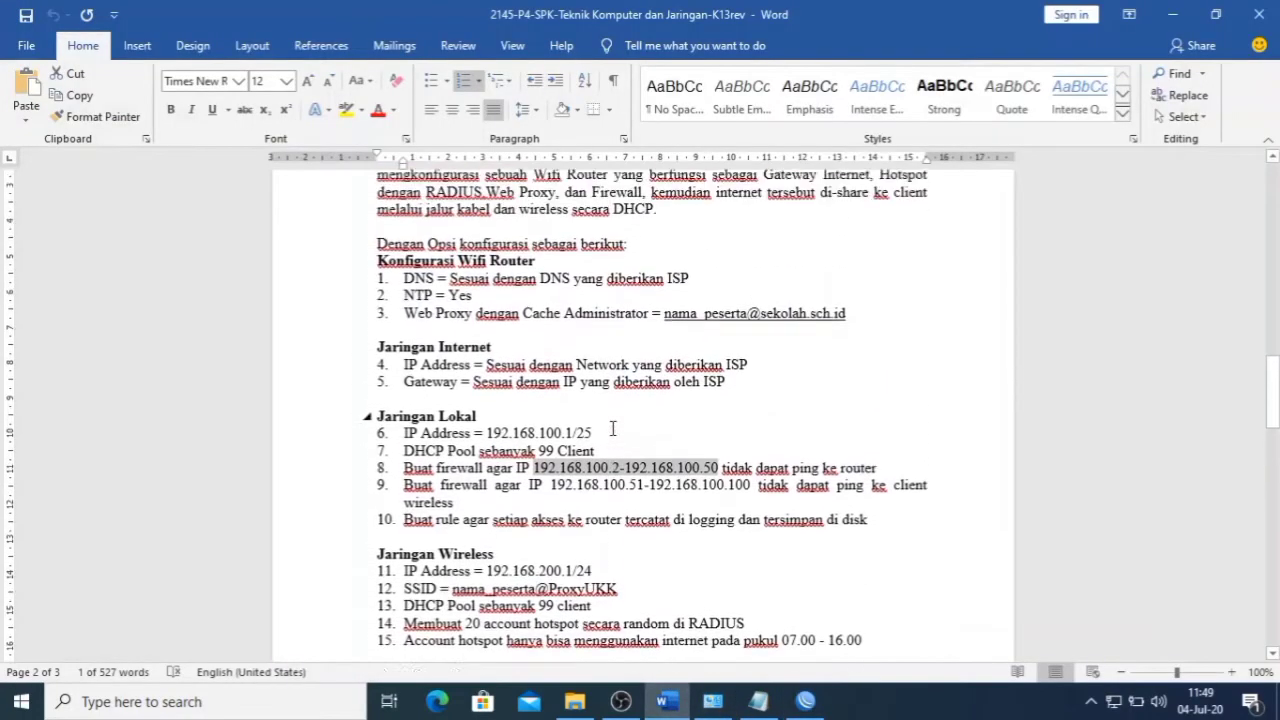
{"action": "scroll", "coordinate": [613, 429], "scroll_direction": "down", "scroll_amount": 1}
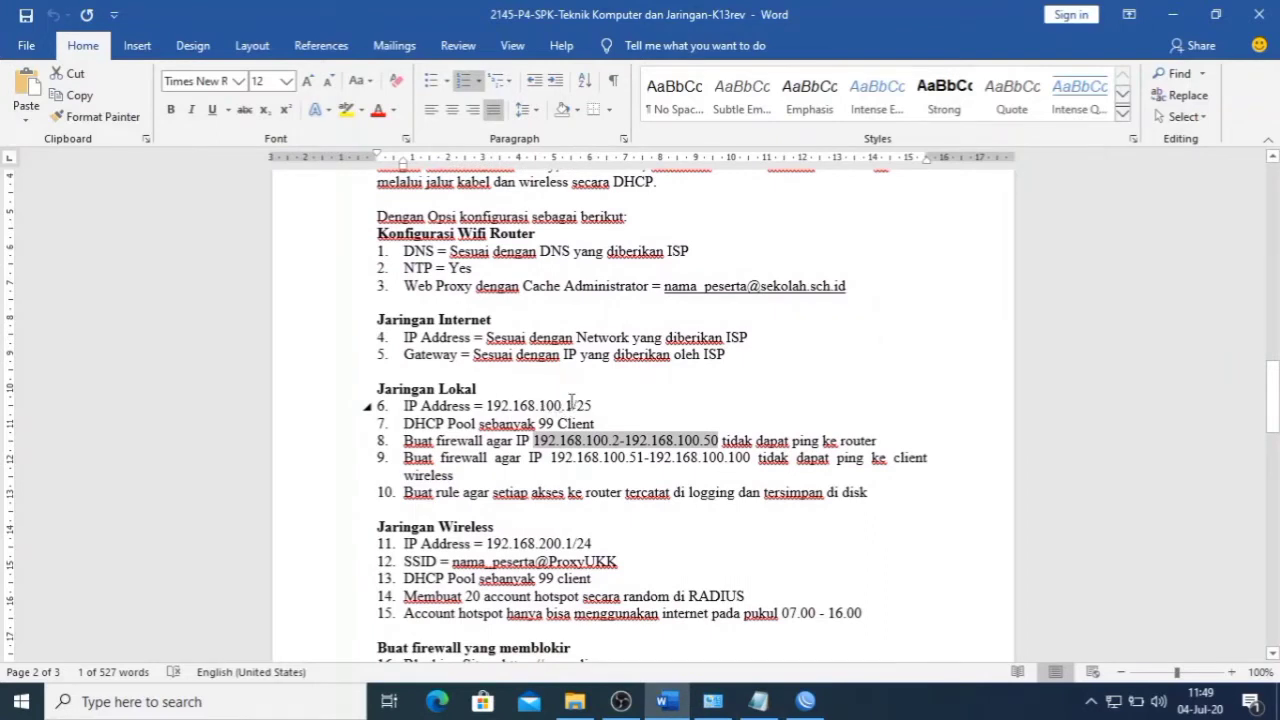
{"action": "left_click_drag", "start_coordinate": [487, 406], "coordinate": [570, 406]}
{"action": "key", "text": "ctrl+c"}
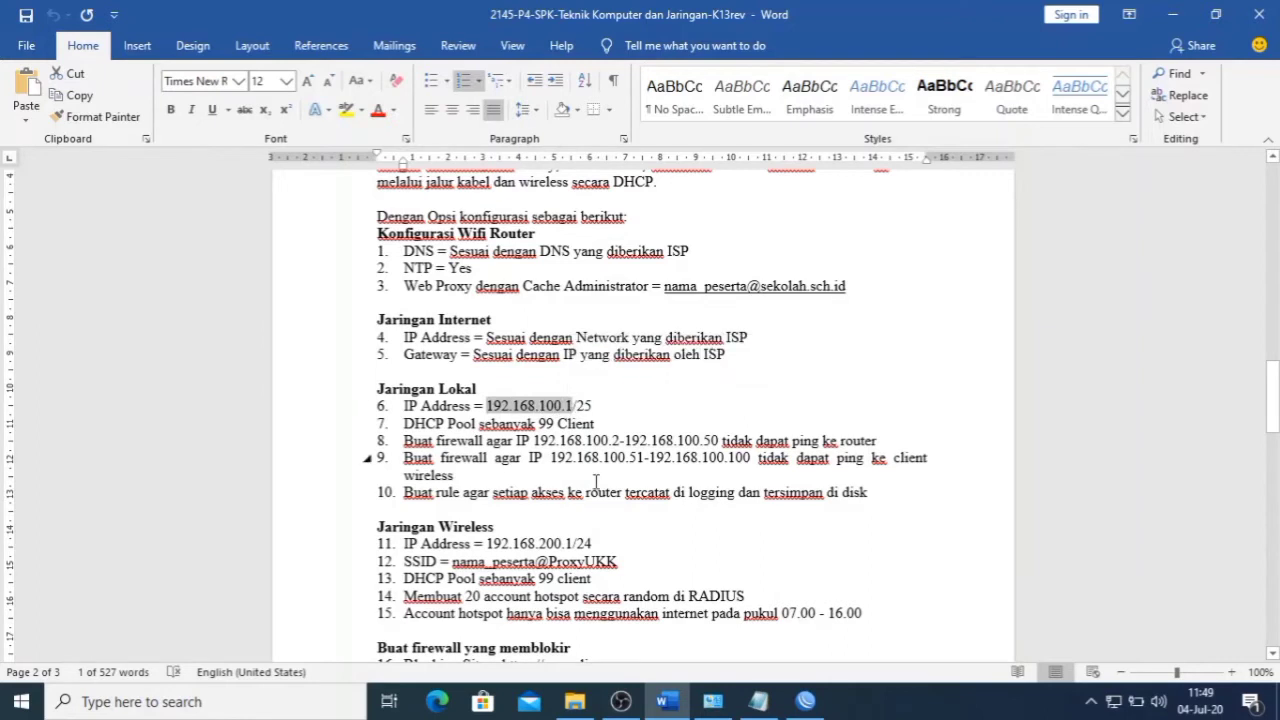
{"action": "left_click", "coordinate": [805, 701]}
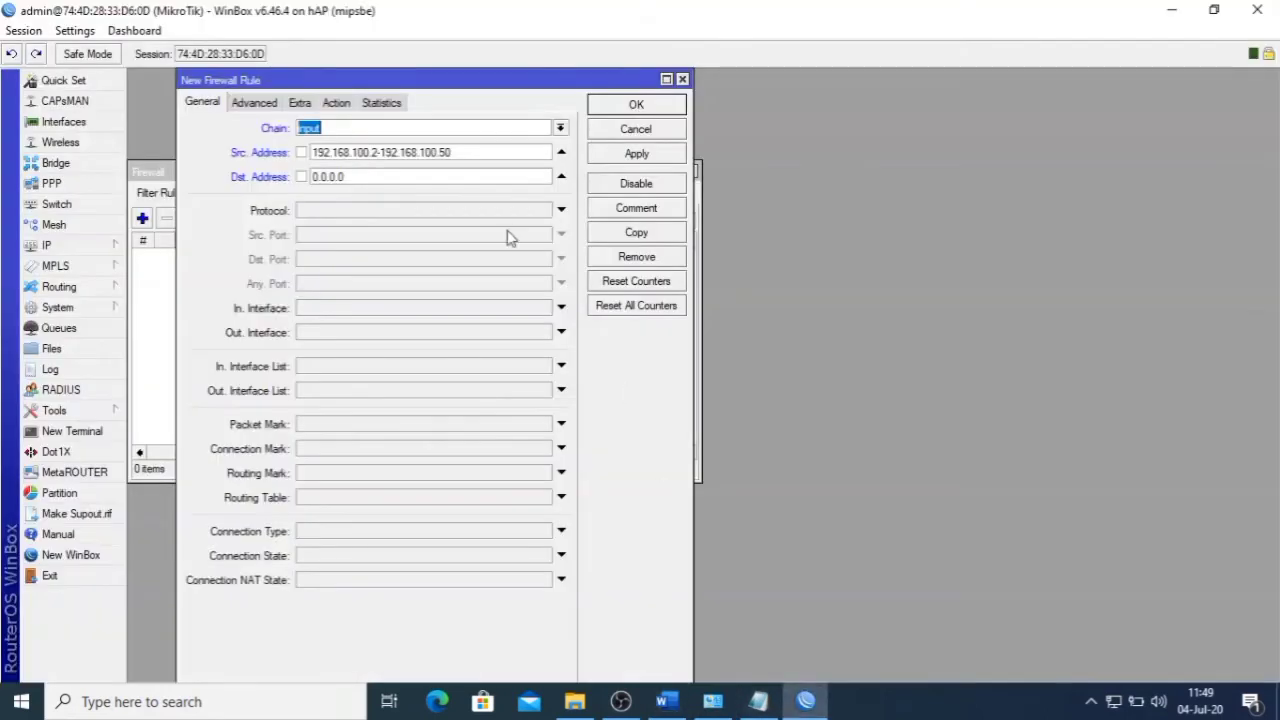
- Set the rule's destination address to 192.168.100.1 and its protocol to icmp
{"action": "left_click", "coordinate": [455, 177]}
{"action": "left_click_drag", "start_coordinate": [444, 177], "coordinate": [215, 187]}
{"action": "key", "text": "ctrl+v"}
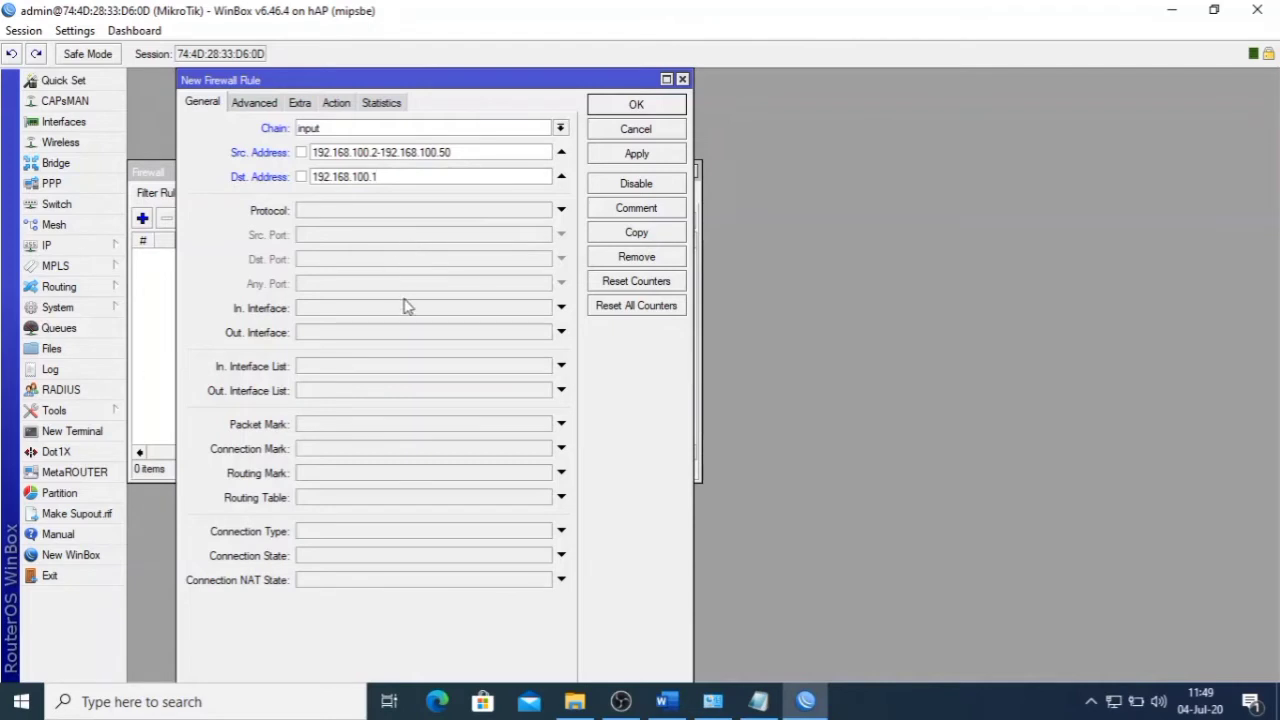
{"action": "left_click", "coordinate": [391, 211]}
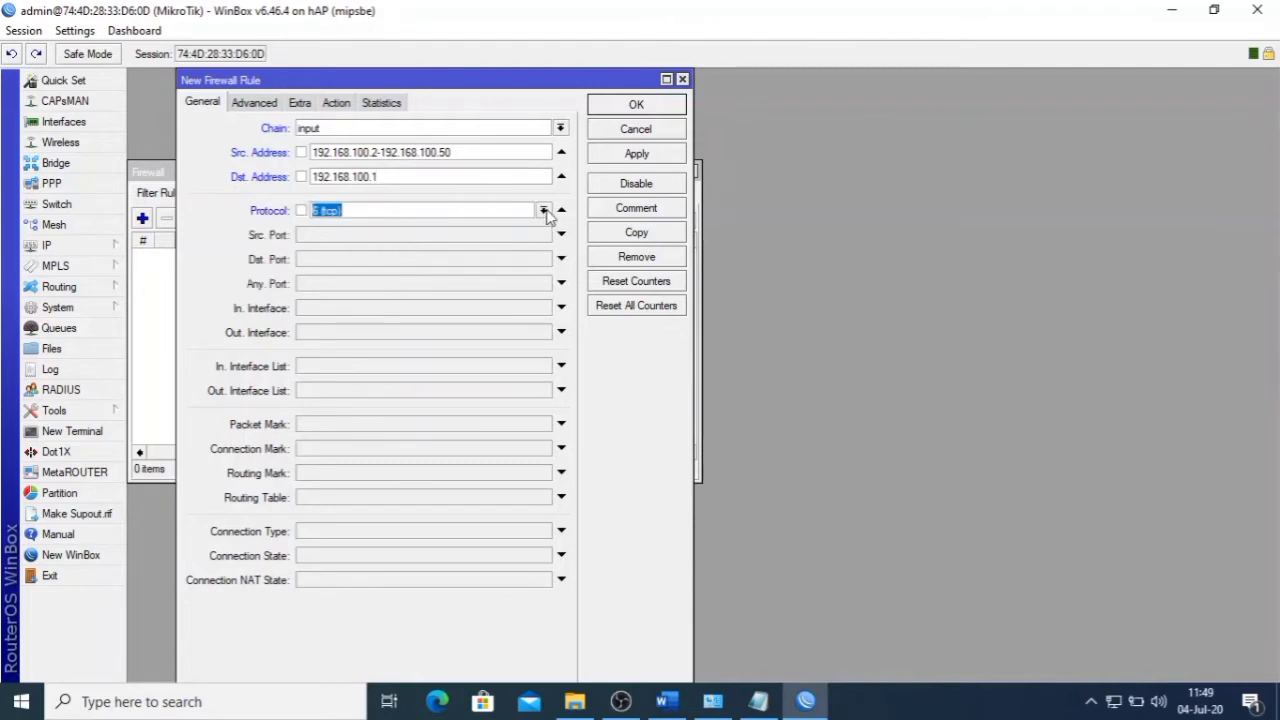
{"action": "left_click", "coordinate": [545, 211]}
{"action": "left_click", "coordinate": [512, 229]}
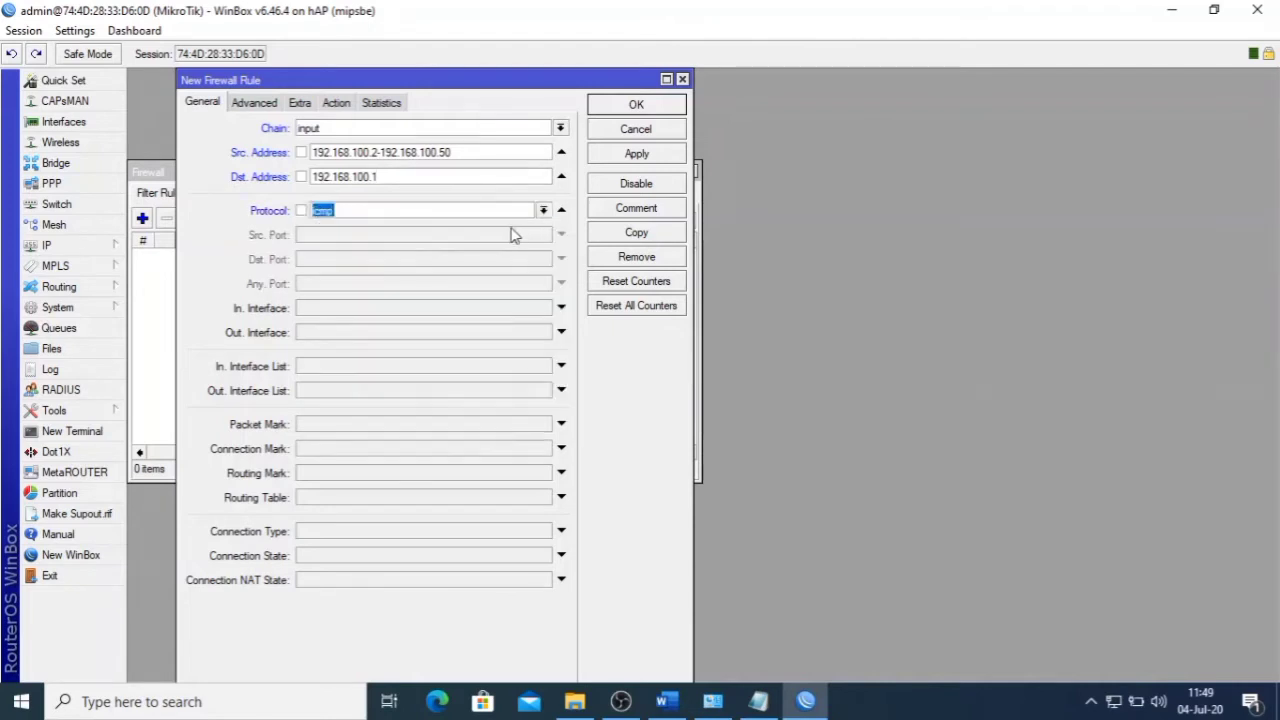
- Set the rule's action to drop and save it to the filter list
{"action": "left_click", "coordinate": [336, 104]}
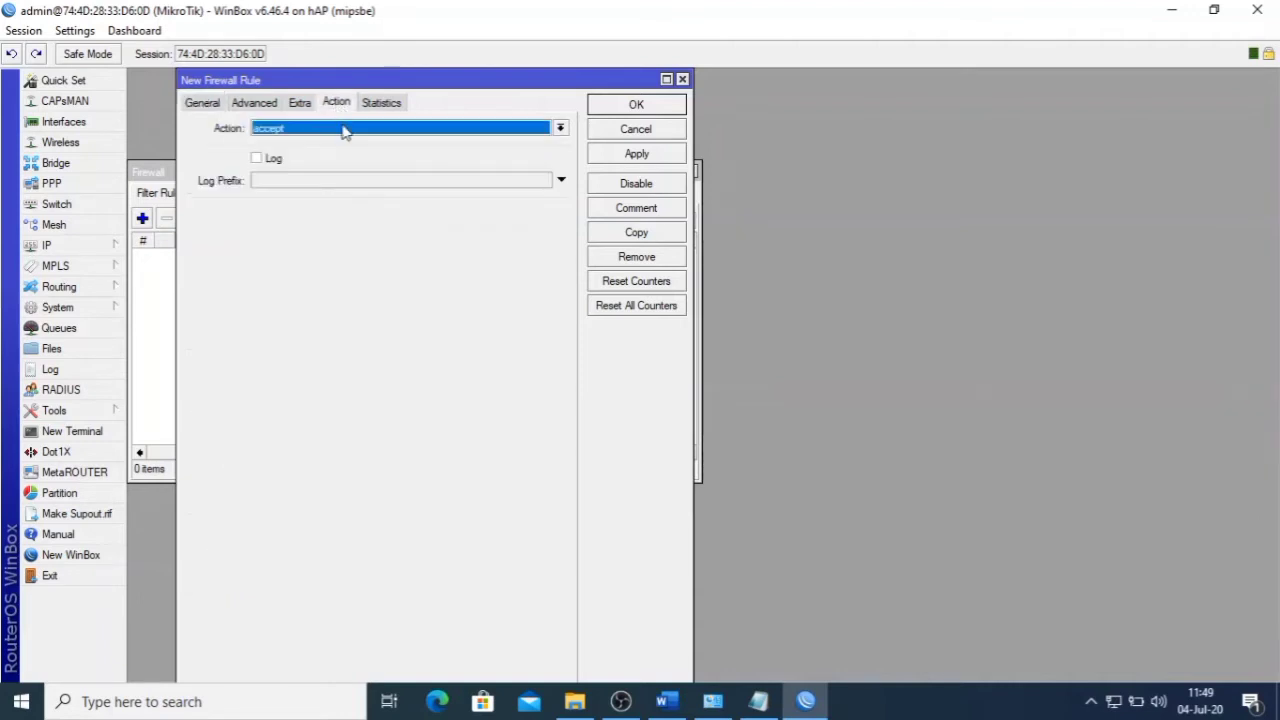
{"action": "left_click", "coordinate": [343, 130]}
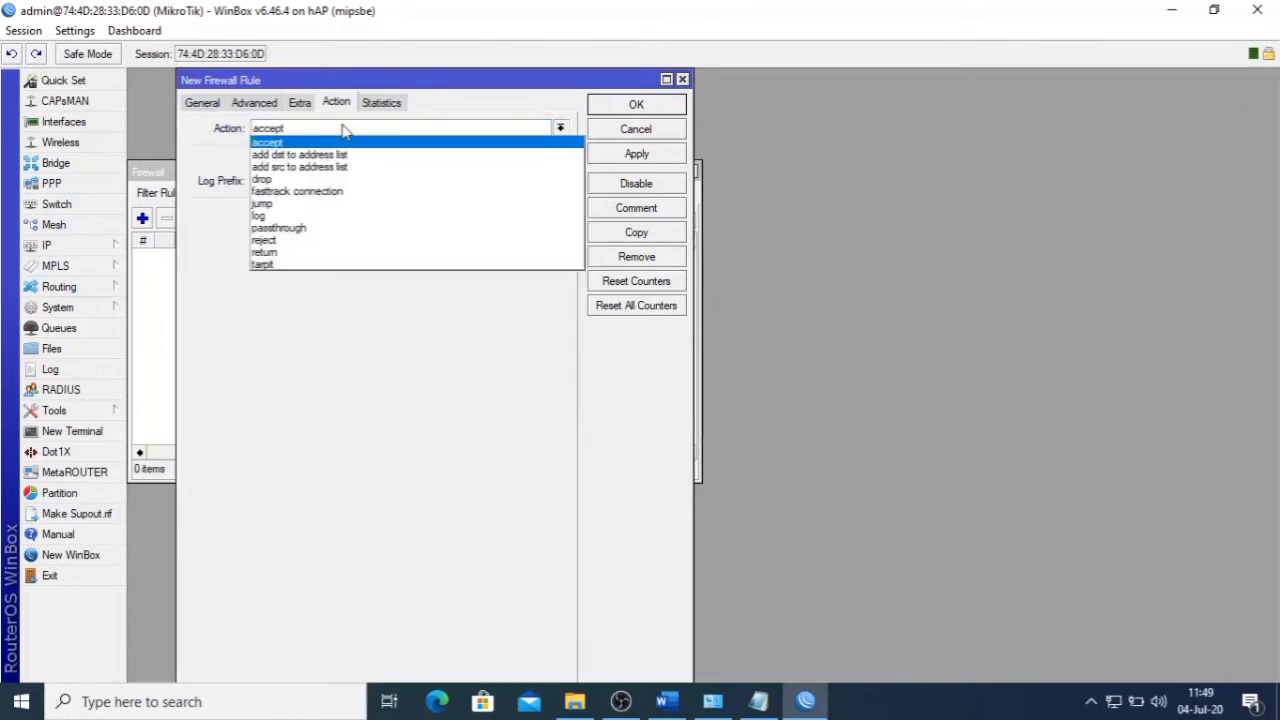
{"action": "left_click", "coordinate": [336, 179]}
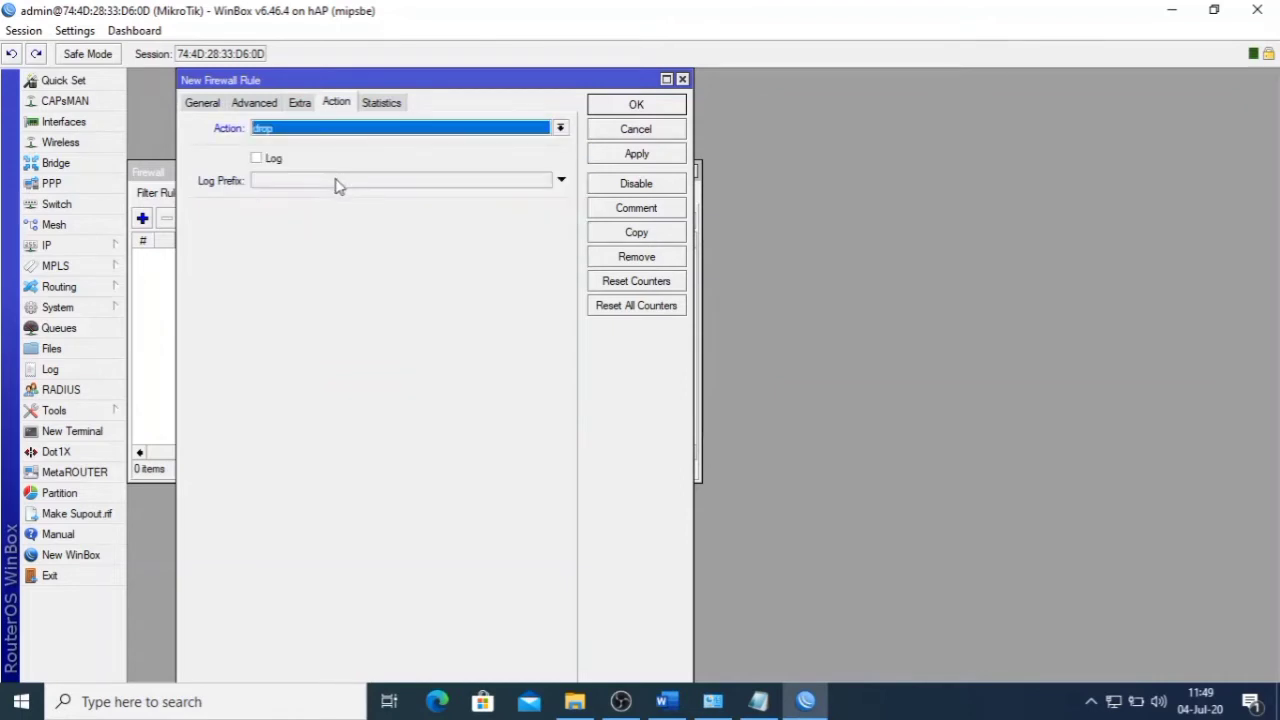
{"action": "left_click", "coordinate": [637, 156]}
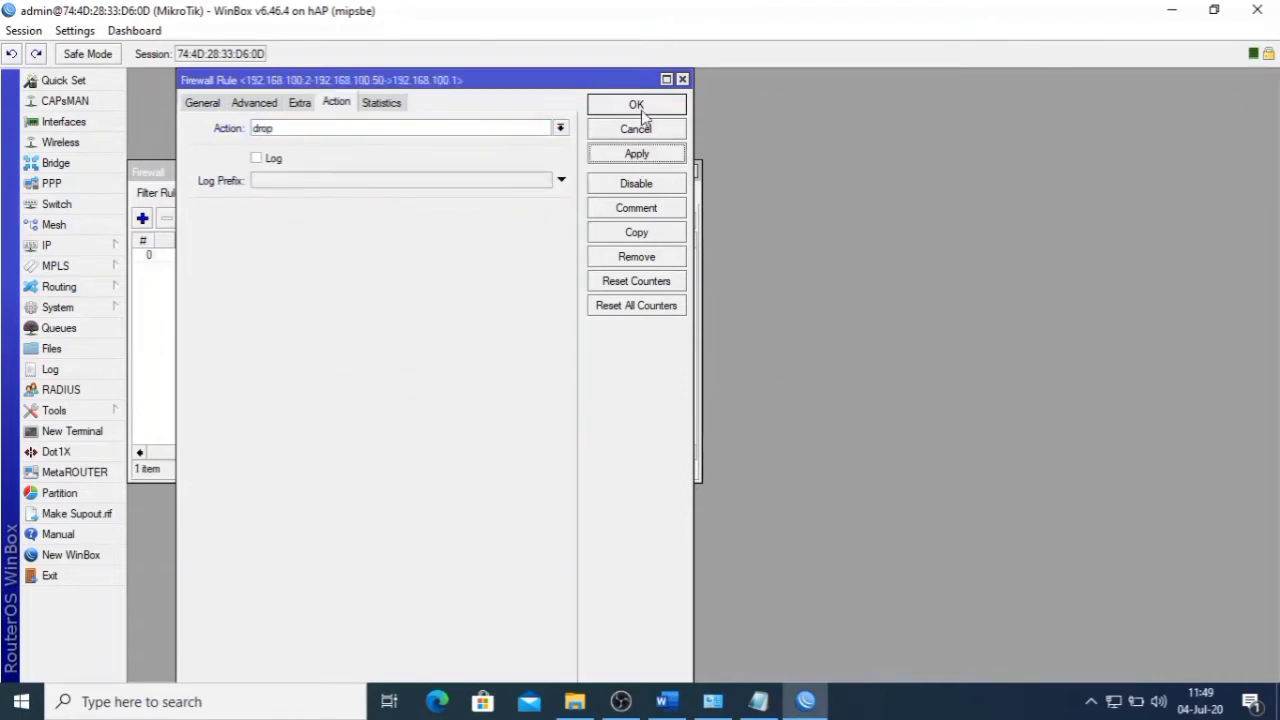
{"action": "left_click", "coordinate": [643, 110]}
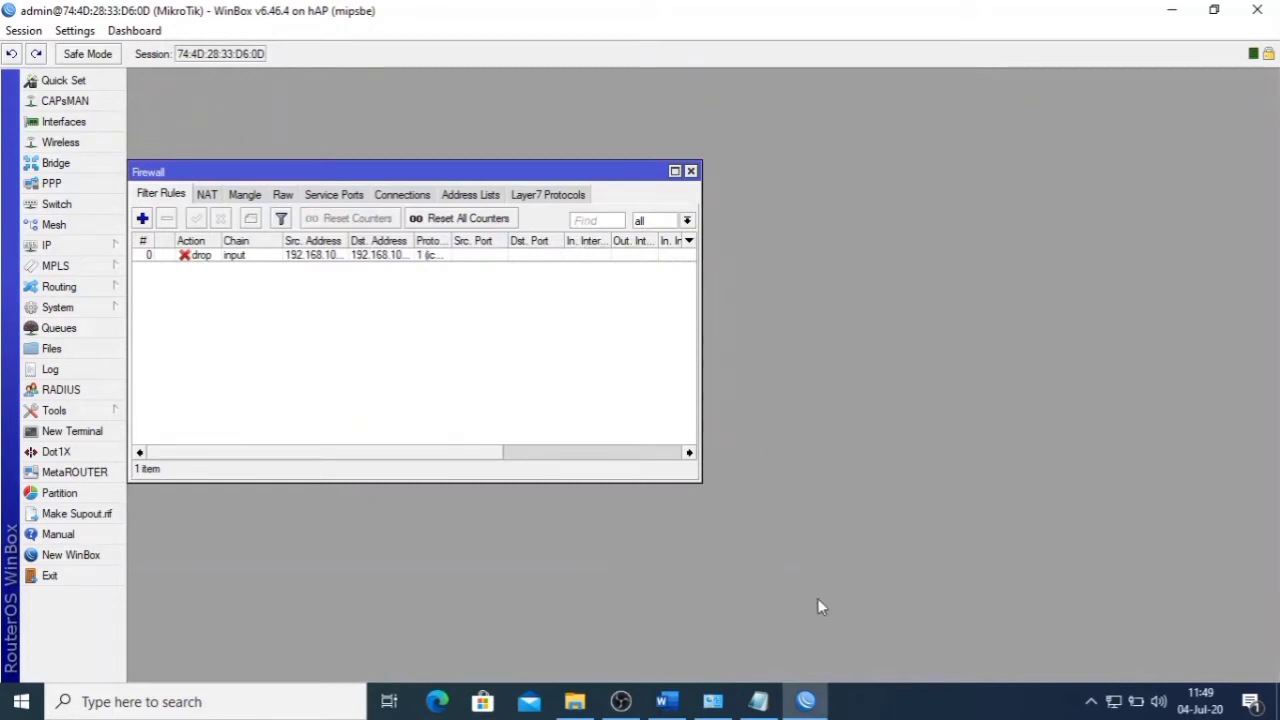
{"action": "left_click", "coordinate": [667, 701]}
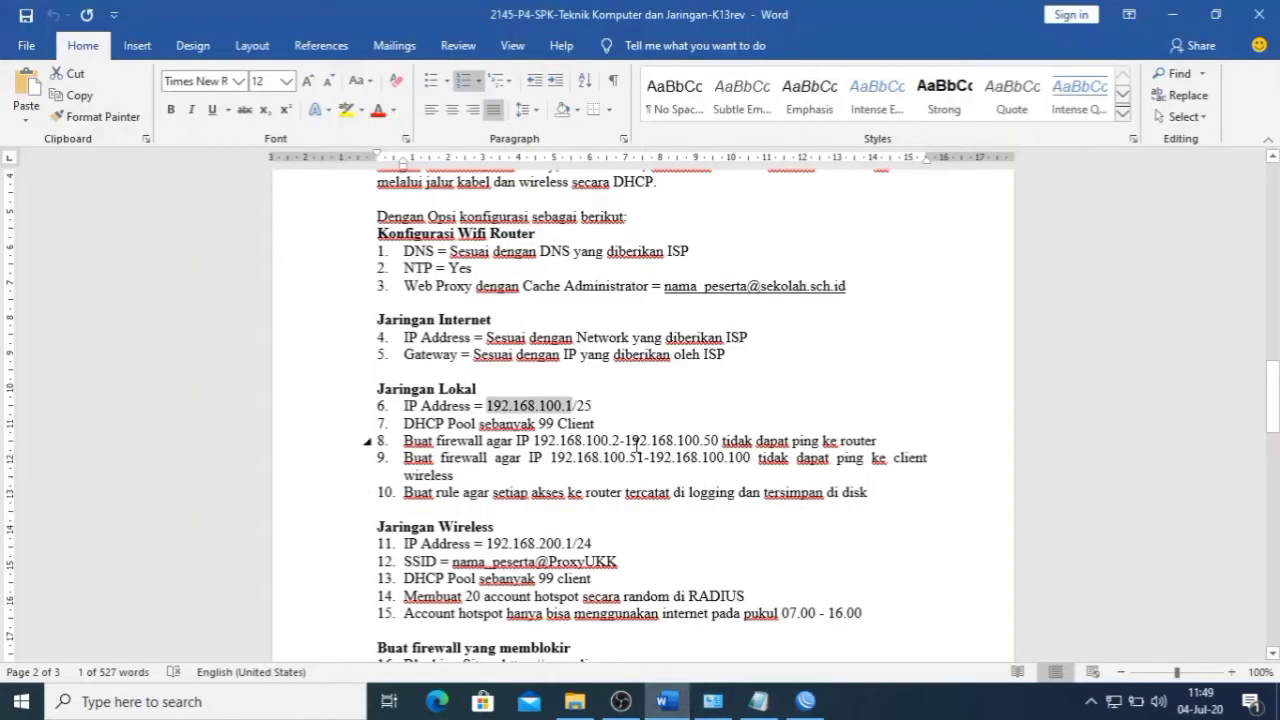
{"action": "left_click", "coordinate": [720, 456]}
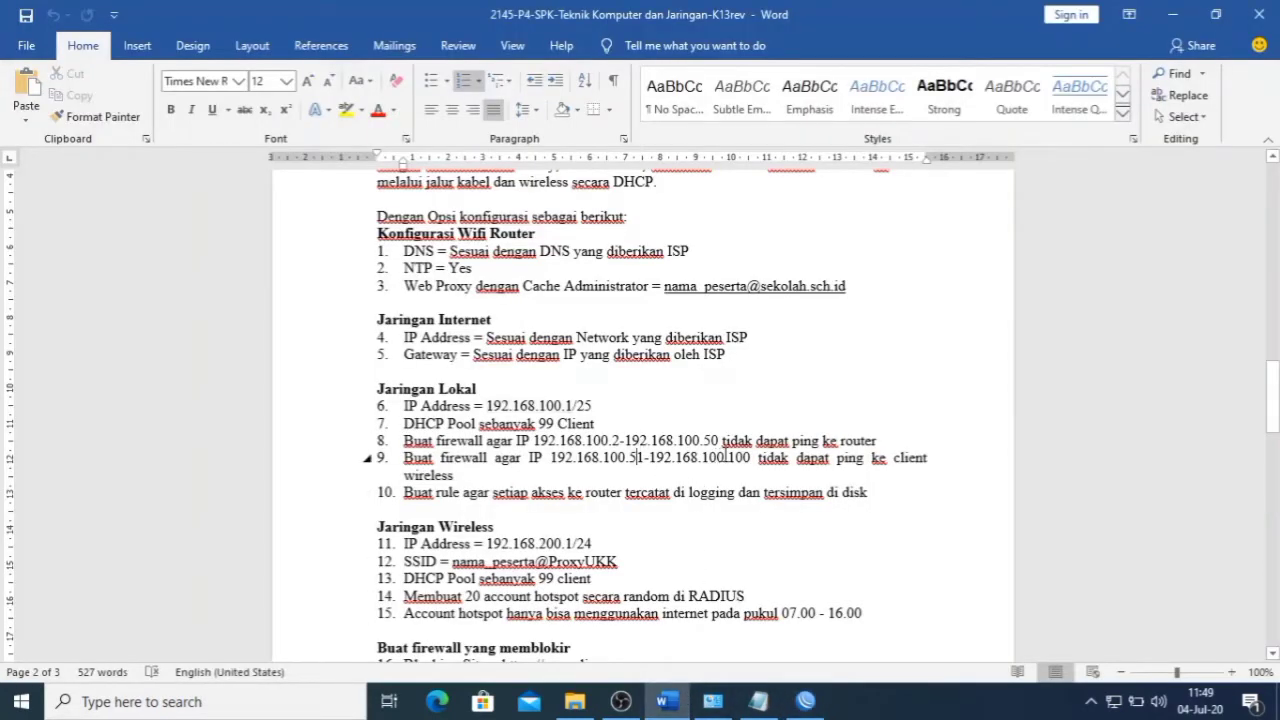
{"action": "left_click", "coordinate": [806, 701]}
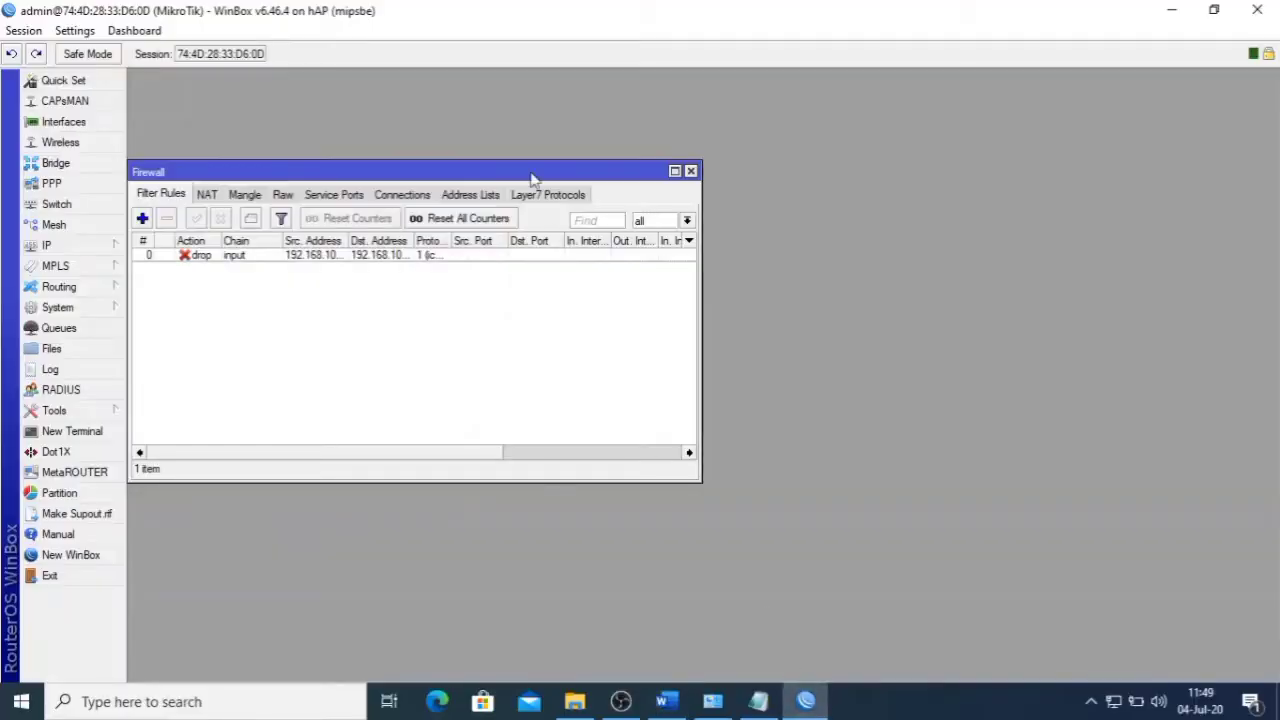
- Duplicate the existing ICMP drop rule as a new rule
{"action": "double_click", "coordinate": [433, 257]}
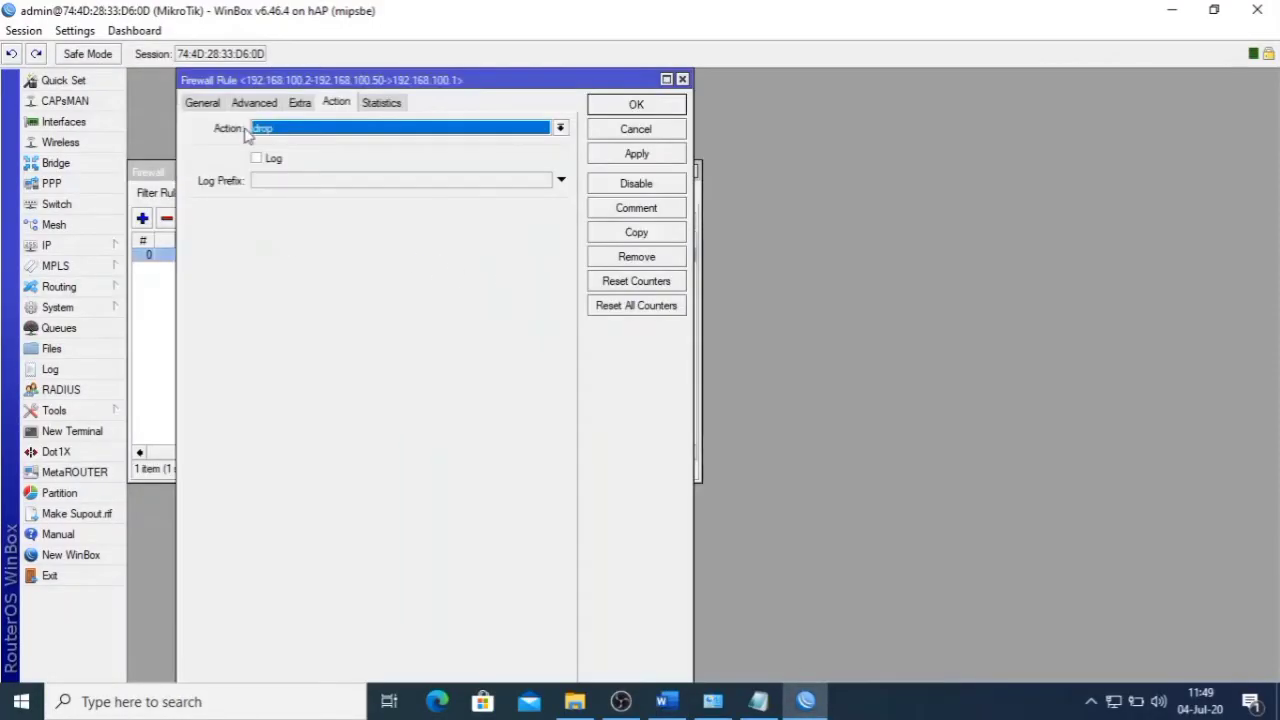
{"action": "left_click", "coordinate": [203, 103]}
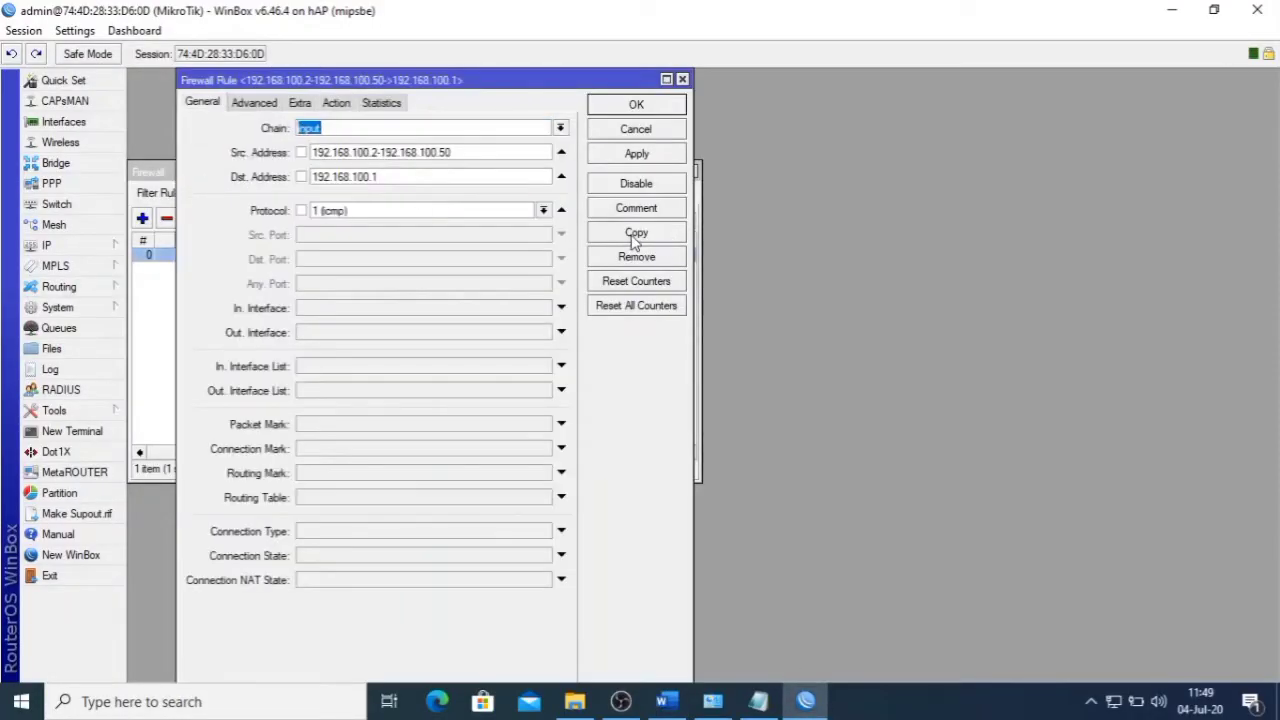
{"action": "left_click", "coordinate": [682, 79]}
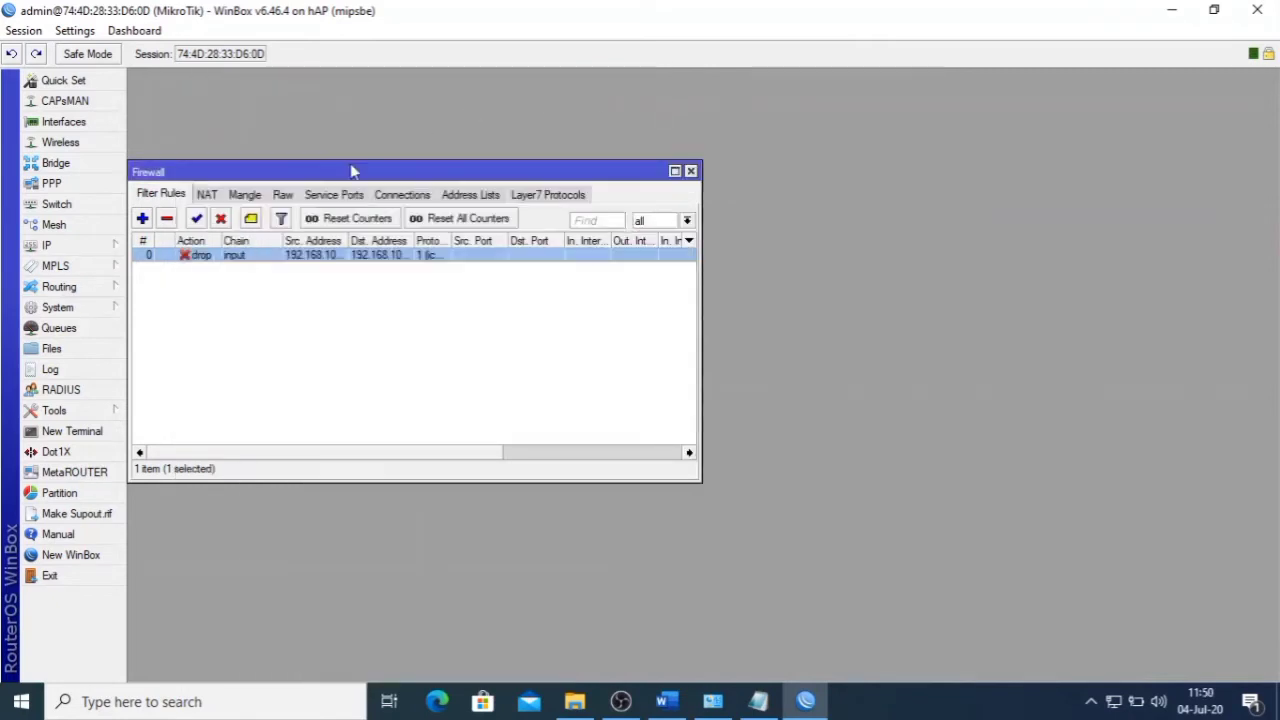
{"action": "double_click", "coordinate": [303, 258]}
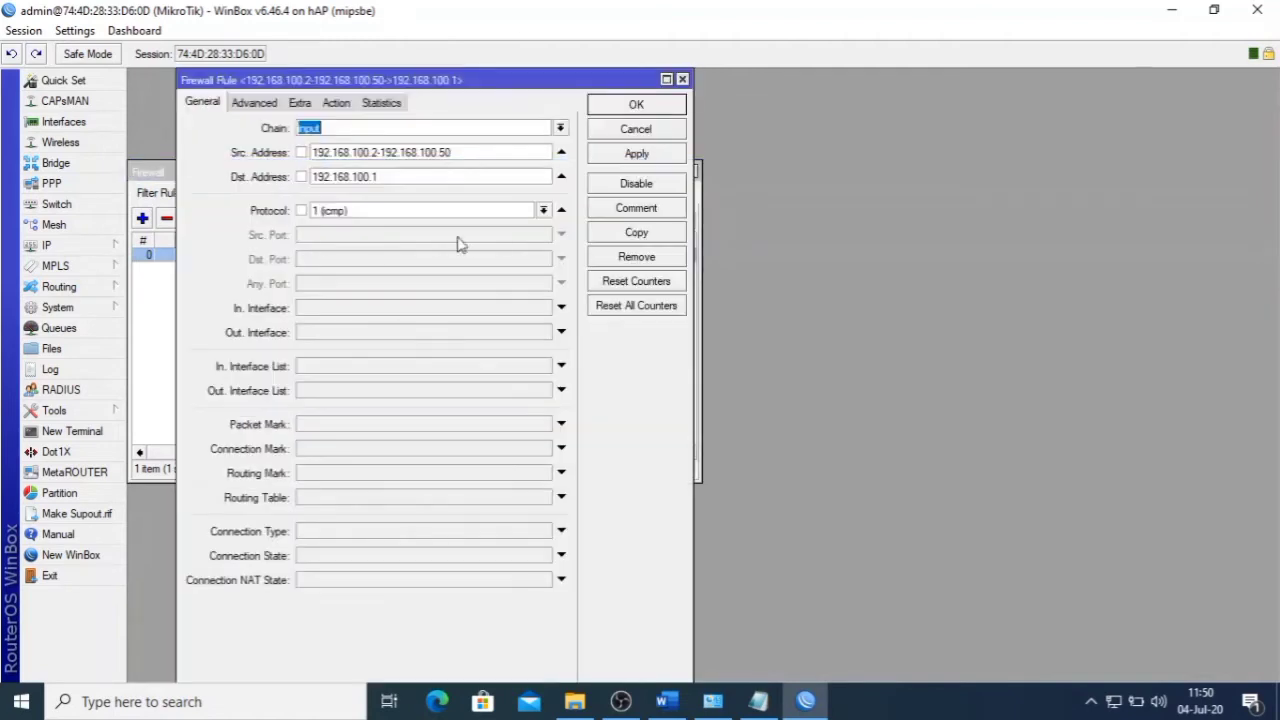
{"action": "left_click", "coordinate": [645, 237]}
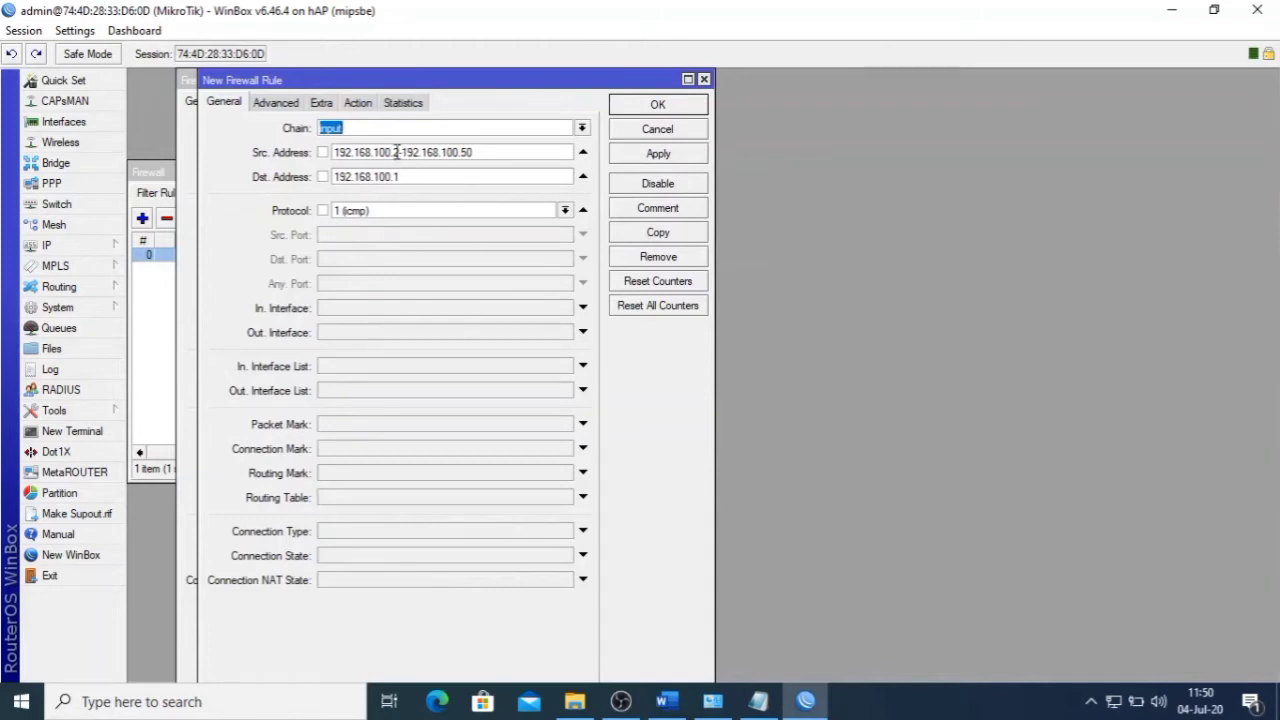
- Set the copy's source address to 192.168.100.51-192.168.100.100 from item 9
{"action": "left_click", "coordinate": [666, 701]}
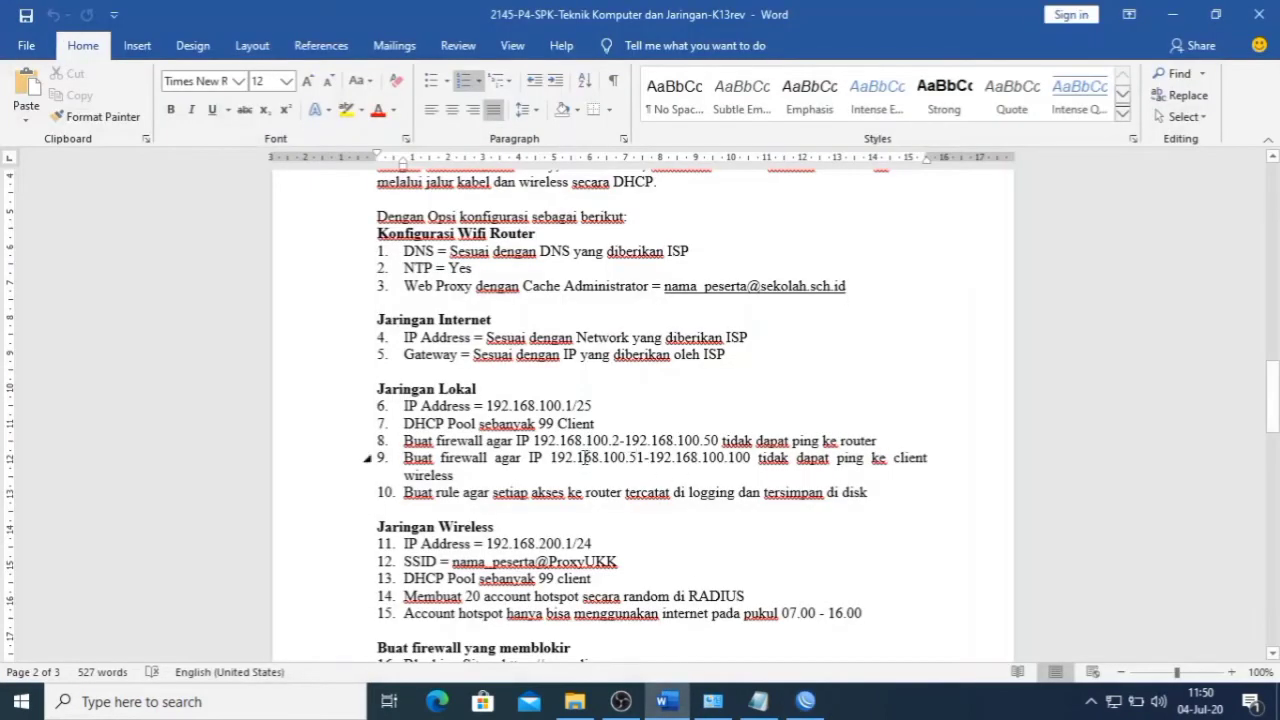
{"action": "left_click_drag", "start_coordinate": [551, 457], "coordinate": [754, 457]}
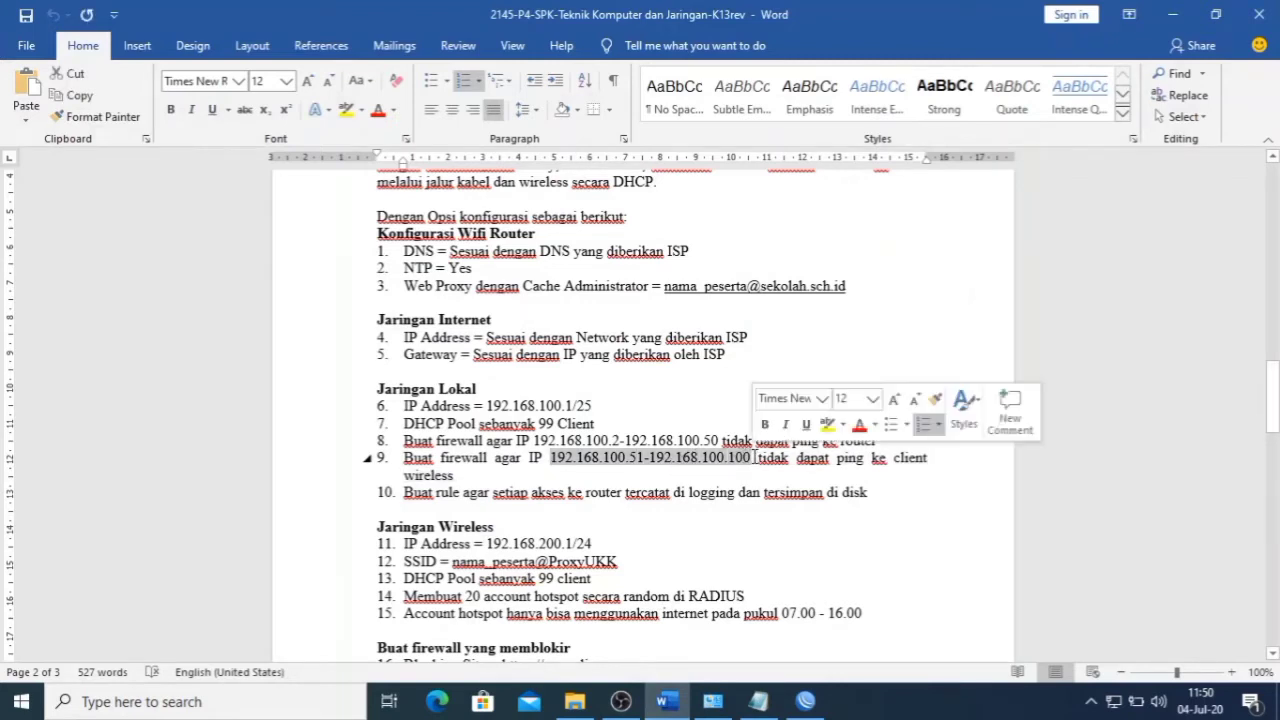
{"action": "left_click", "coordinate": [806, 701]}
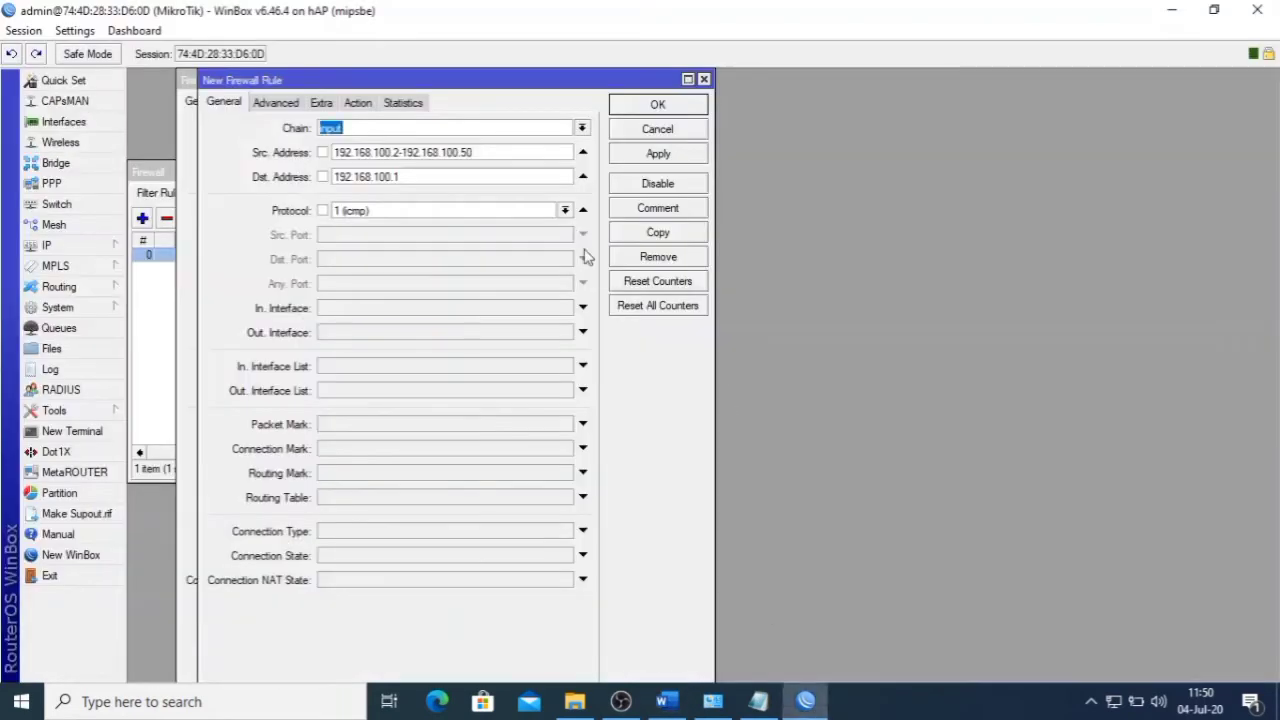
{"action": "left_click_drag", "start_coordinate": [501, 155], "coordinate": [292, 152]}
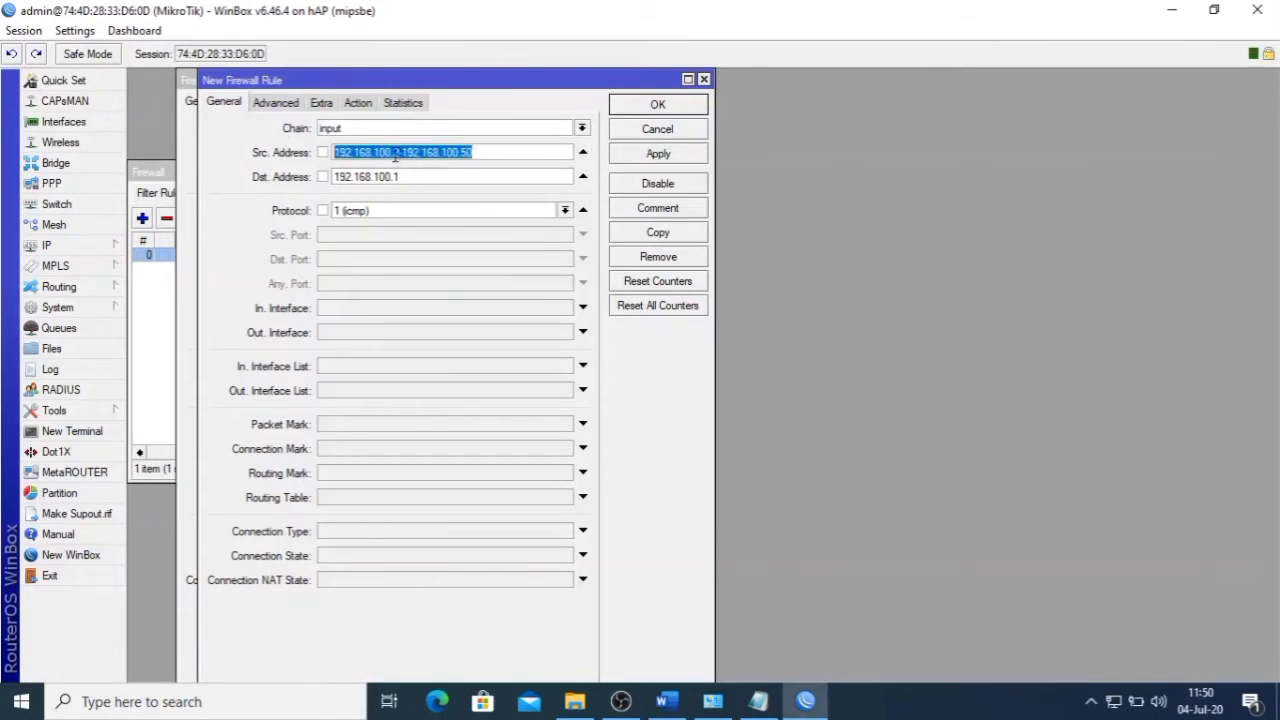
{"action": "key", "text": "ctrl+v"}
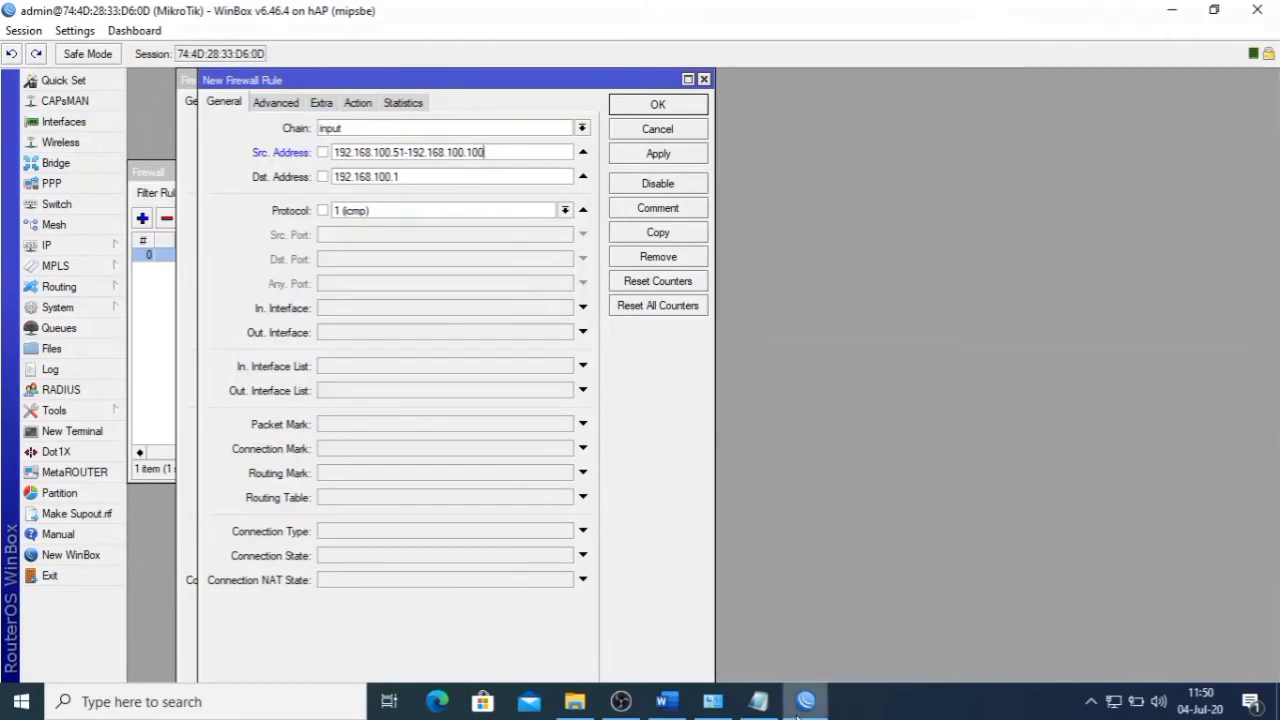
- Set the copy's destination address to 192.168.200.1 from item 11
{"action": "left_click", "coordinate": [667, 701]}
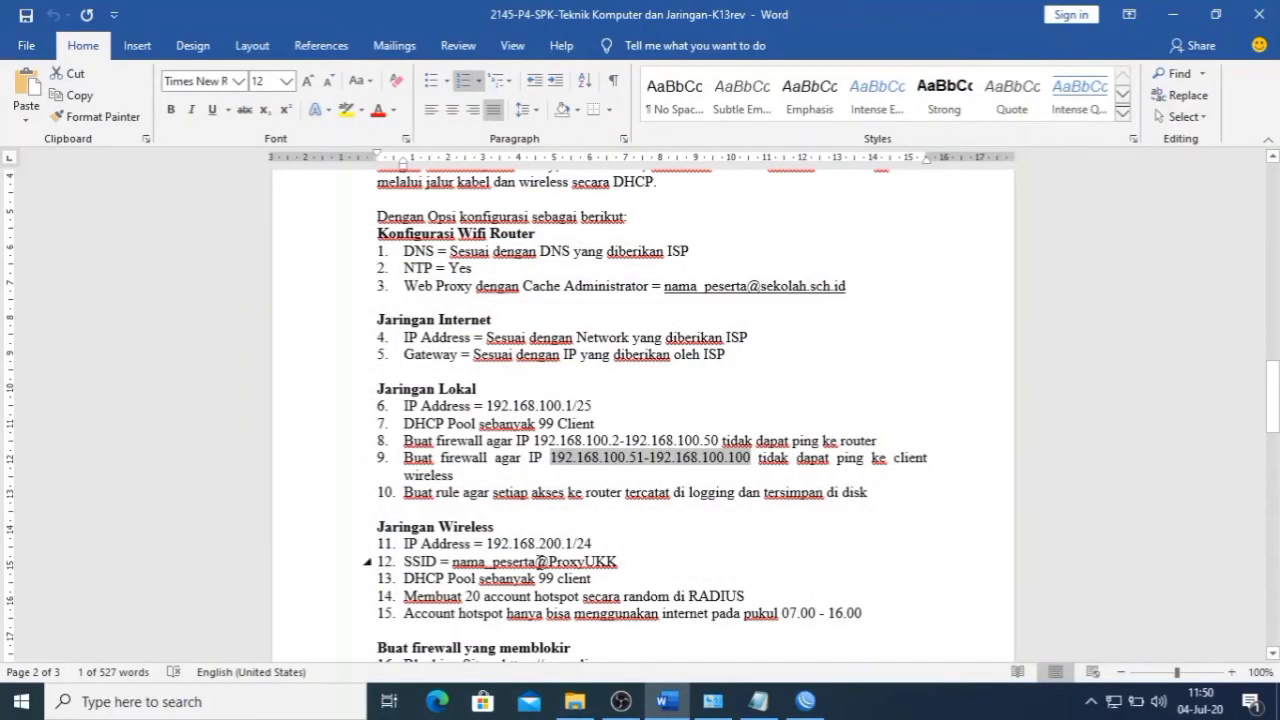
{"action": "mouse_move", "coordinate": [810, 706]}
{"action": "left_click_drag", "start_coordinate": [487, 543], "coordinate": [574, 543]}
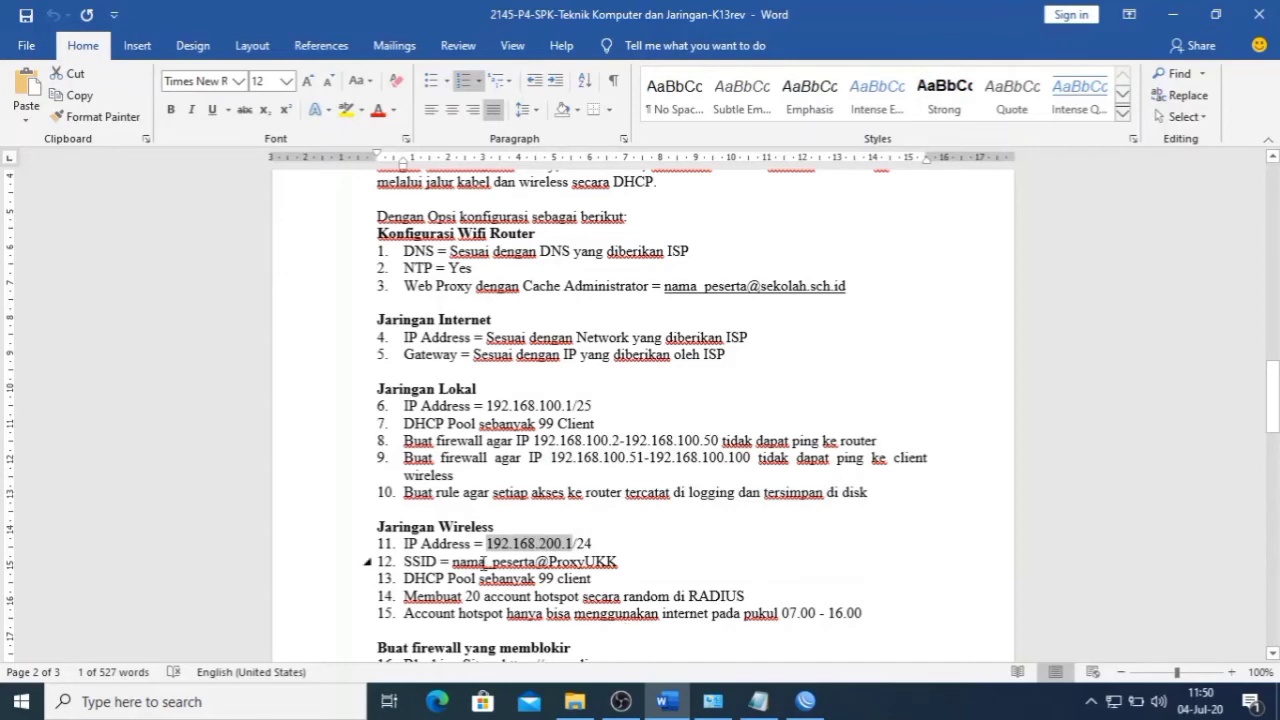
{"action": "left_click", "coordinate": [805, 701]}
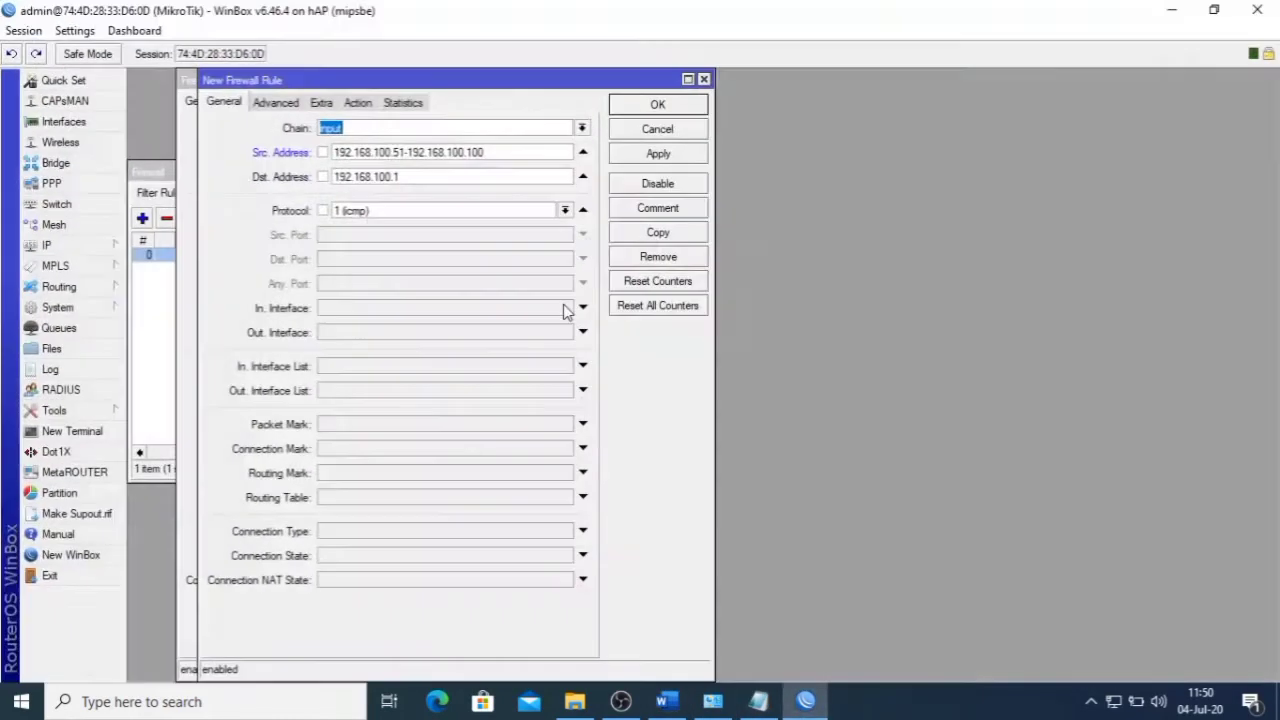
{"action": "left_click", "coordinate": [417, 177]}
{"action": "left_click_drag", "start_coordinate": [417, 177], "coordinate": [305, 177]}
{"action": "key", "text": "ctrl+v"}
- Confirm the action is still drop, save the new rule and close the firewall window
{"action": "left_click", "coordinate": [358, 102]}
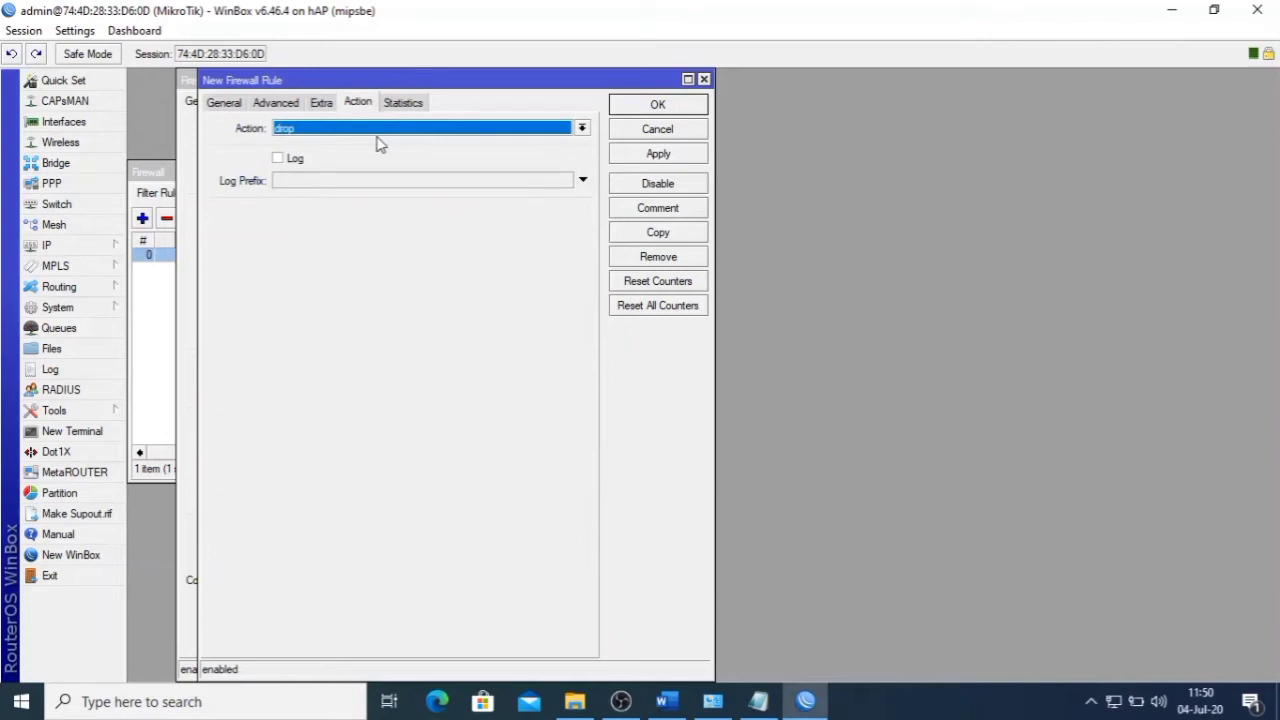
{"action": "left_click", "coordinate": [226, 104]}
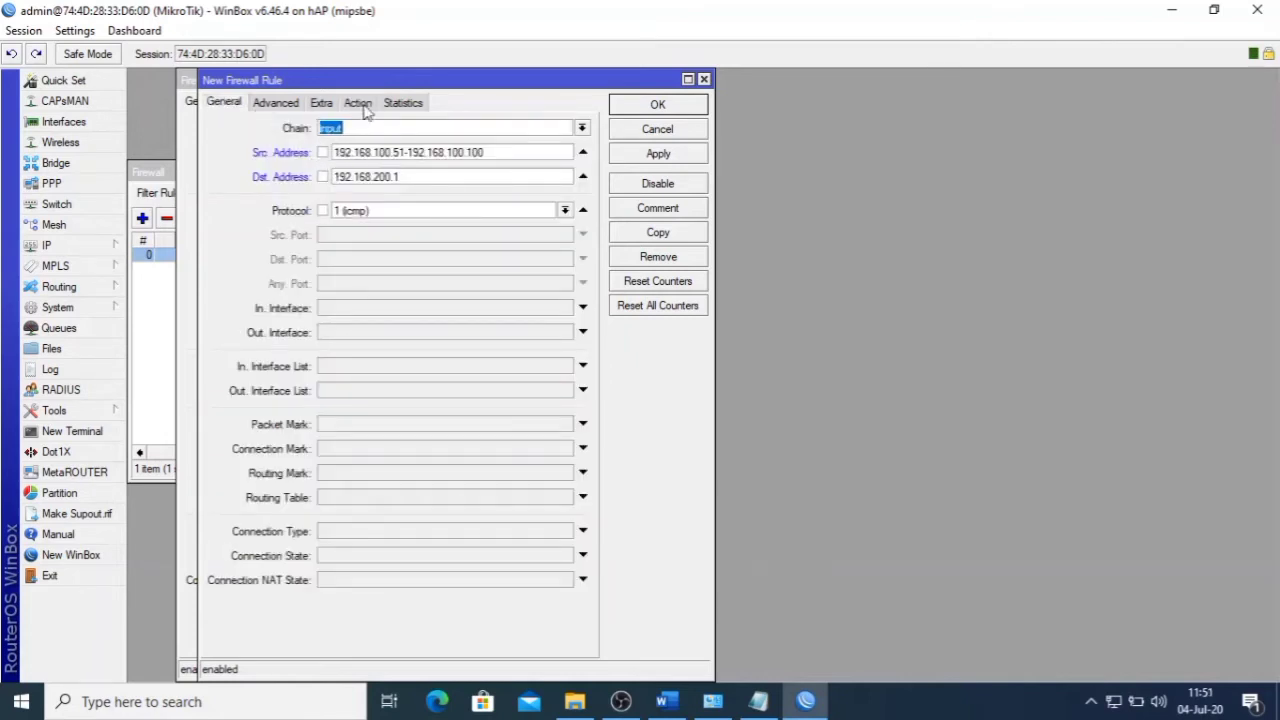
{"action": "left_click", "coordinate": [362, 106]}
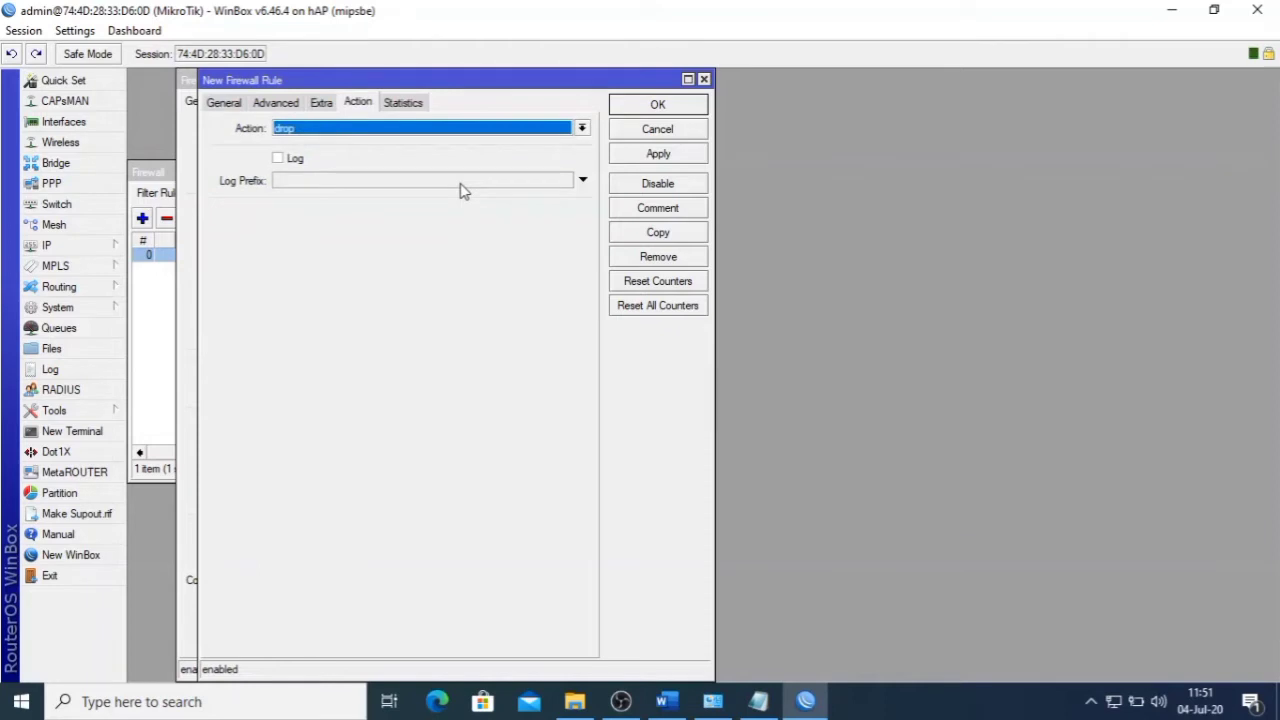
{"action": "left_click", "coordinate": [650, 155]}
{"action": "left_click", "coordinate": [658, 106]}
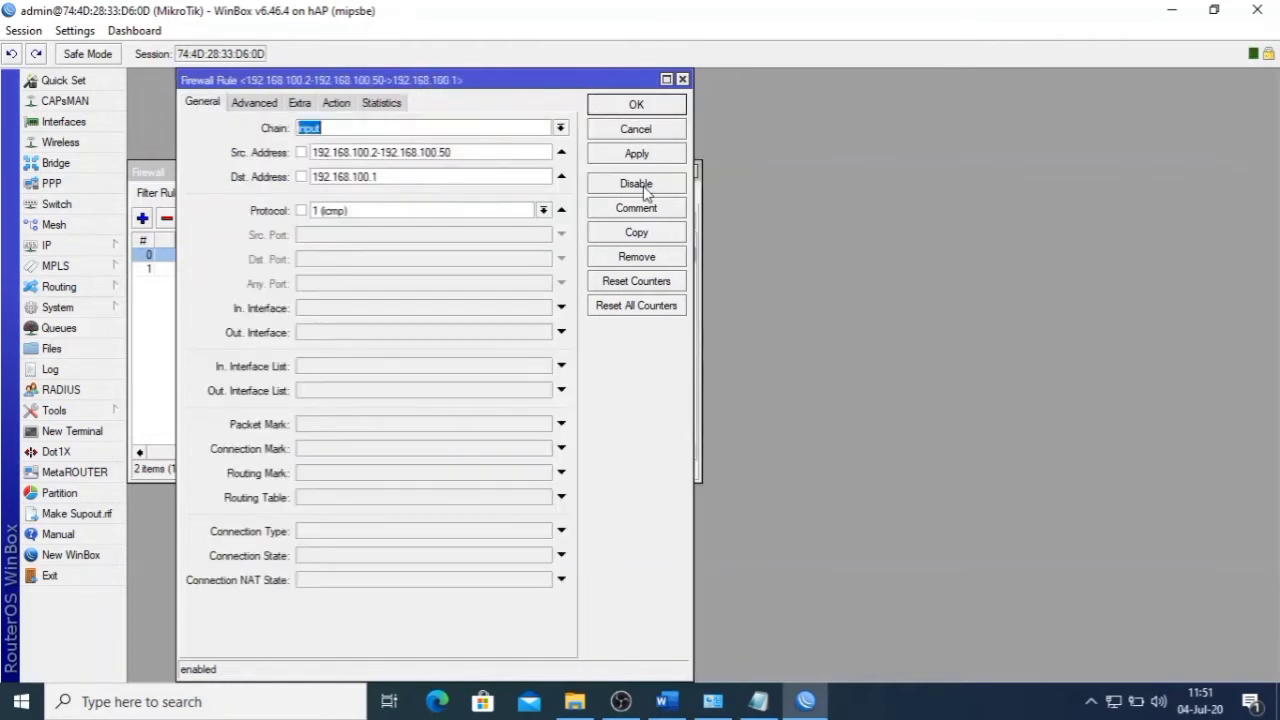
{"action": "left_click", "coordinate": [640, 106]}
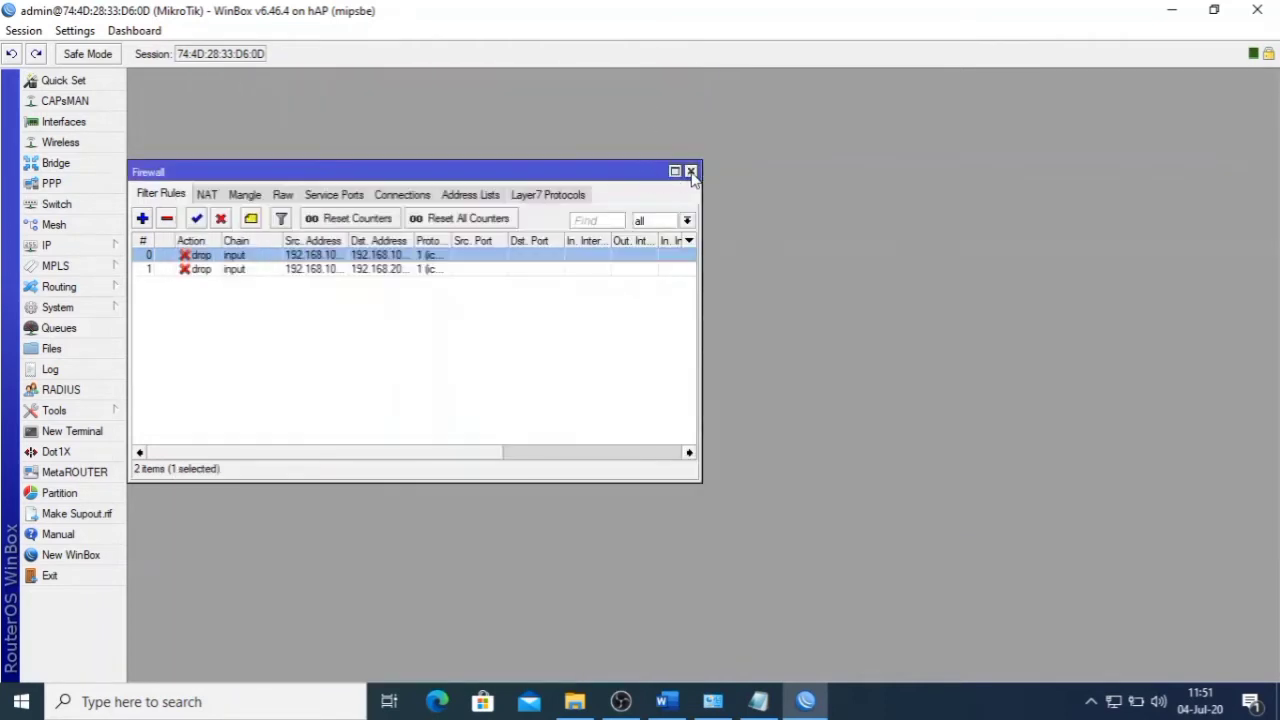
{"action": "left_click", "coordinate": [690, 172]}
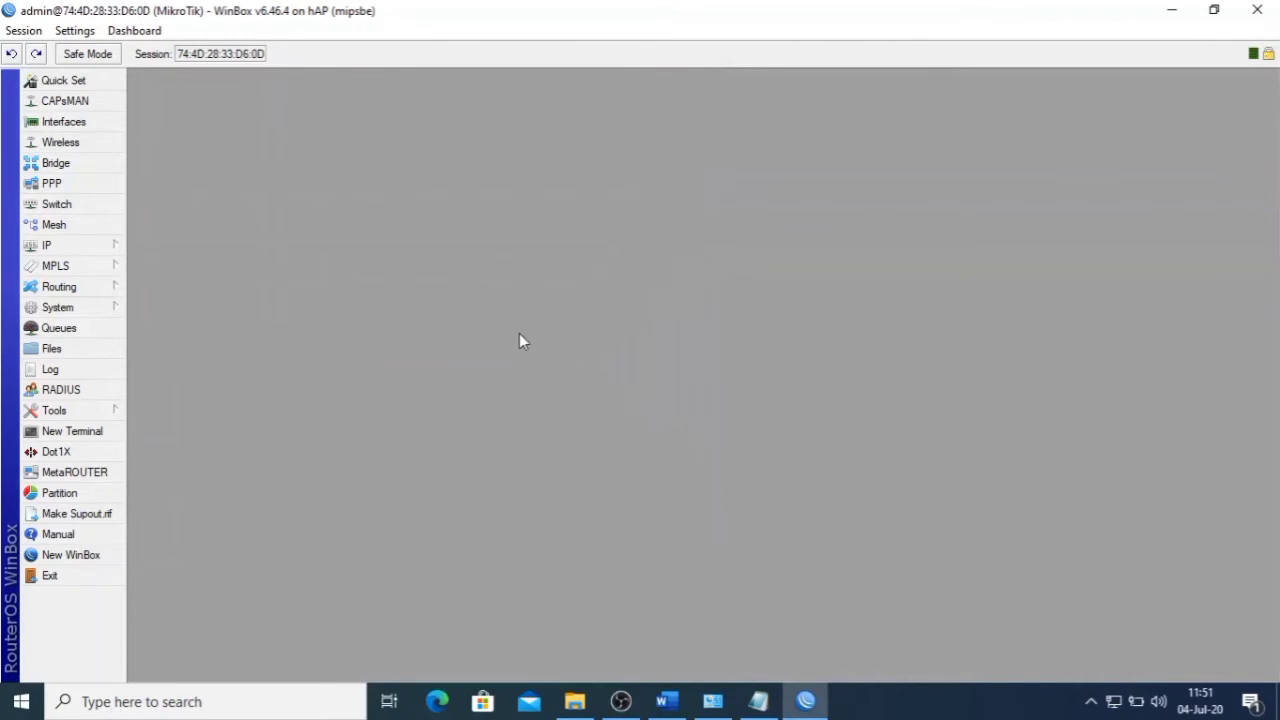
- Read the logging requirement in item 10 of the exam sheet
{"action": "left_click", "coordinate": [666, 701]}
{"action": "scroll", "coordinate": [578, 563], "scroll_direction": "down", "scroll_amount": 2}
{"action": "left_click", "coordinate": [520, 388]}
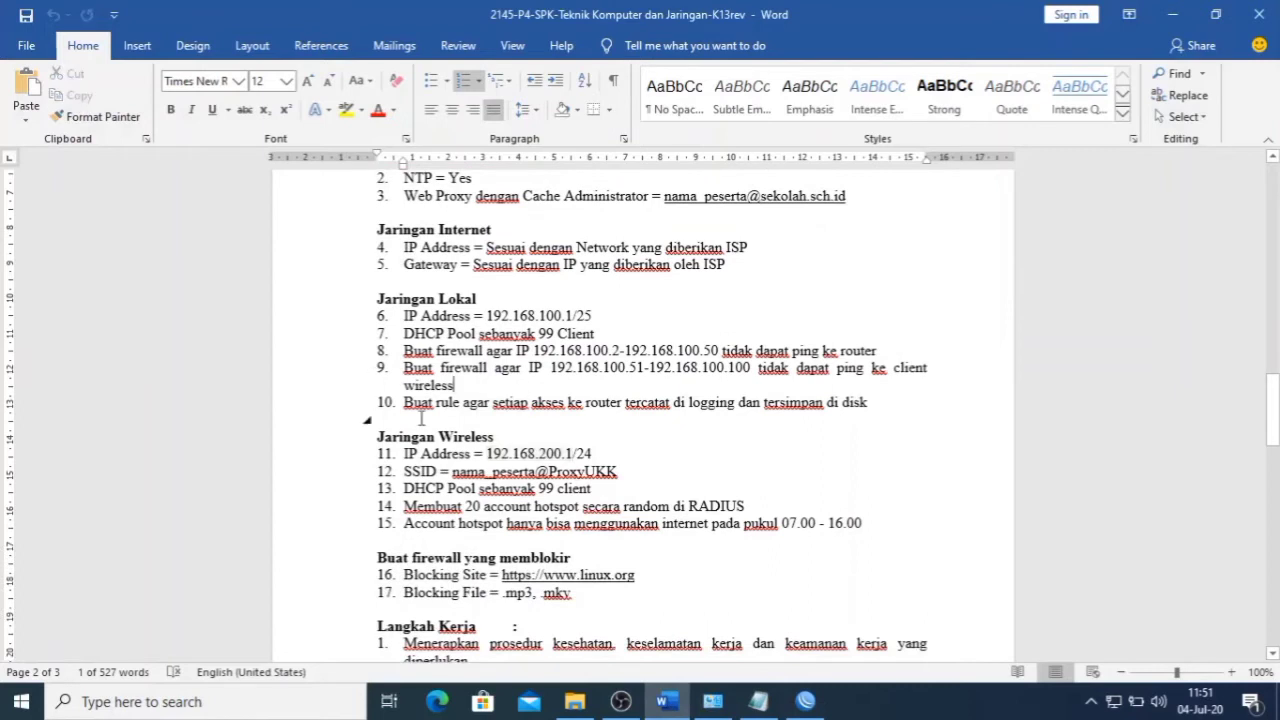
{"action": "left_click_drag", "start_coordinate": [403, 402], "coordinate": [573, 403]}
{"action": "left_click", "coordinate": [578, 403]}
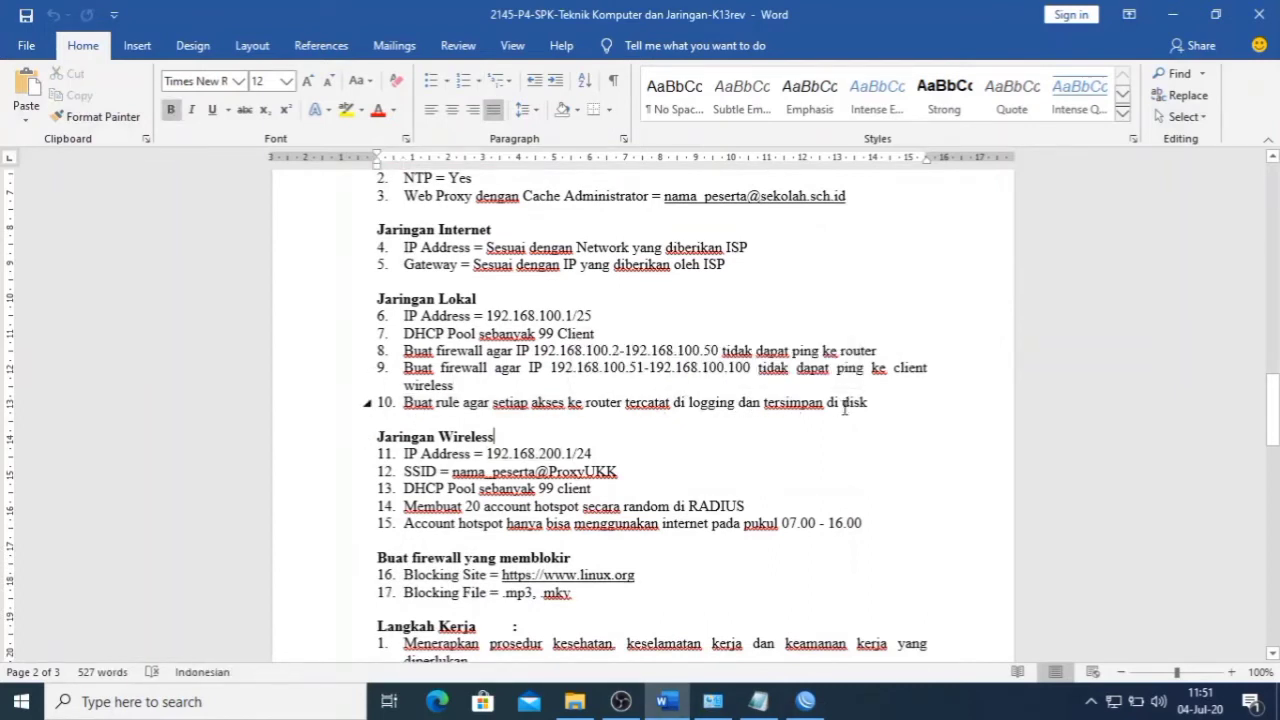
{"action": "left_click", "coordinate": [697, 648]}
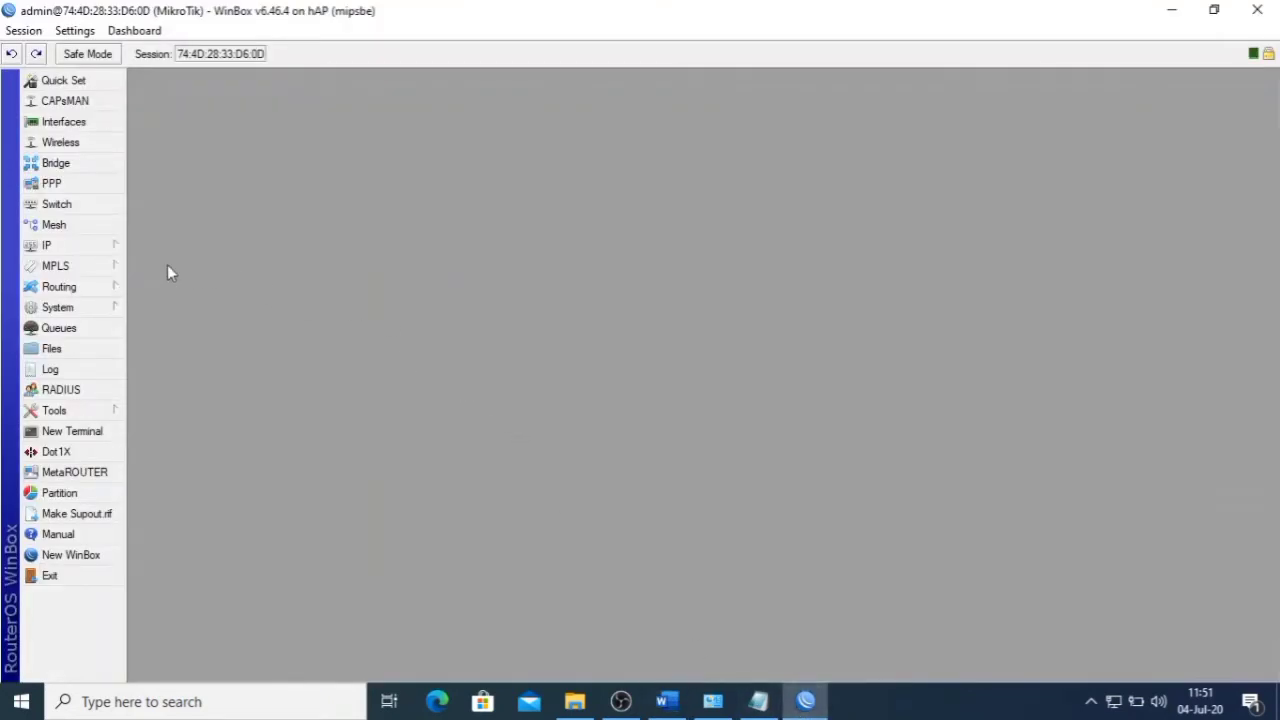
- Add a new firewall filter rule on the input chain
{"action": "left_click", "coordinate": [110, 248]}
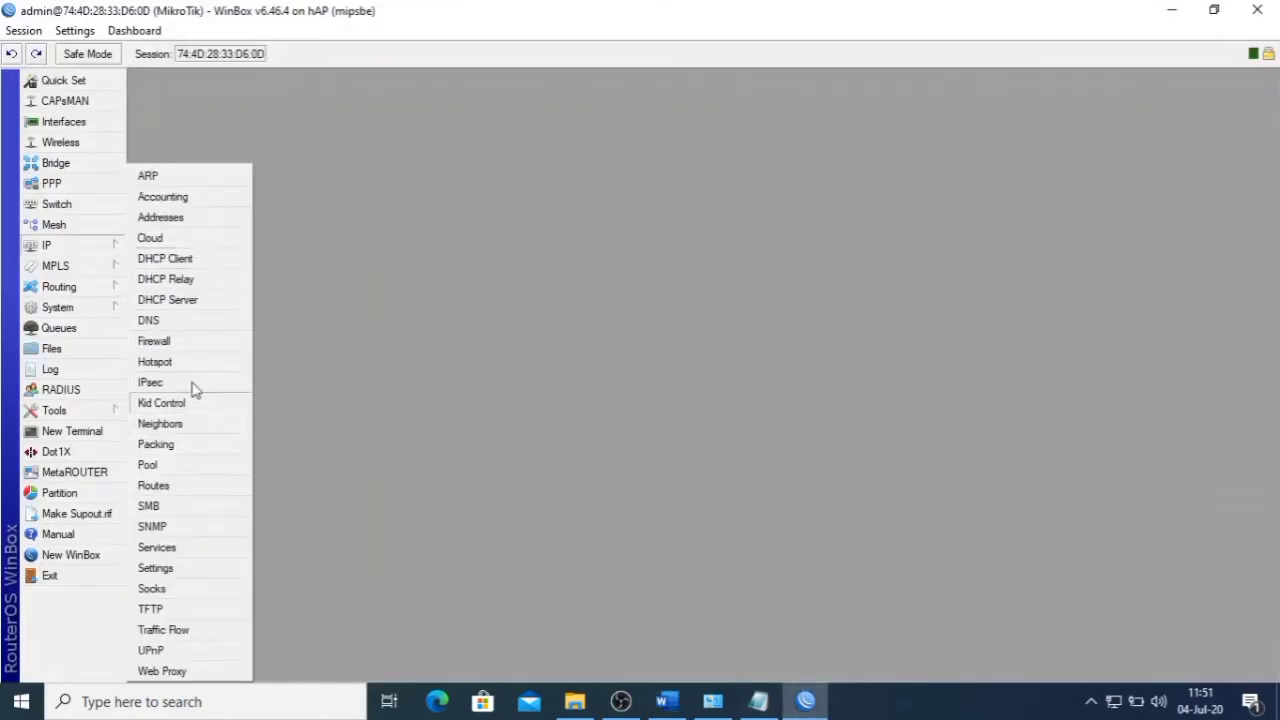
{"action": "left_click", "coordinate": [185, 343]}
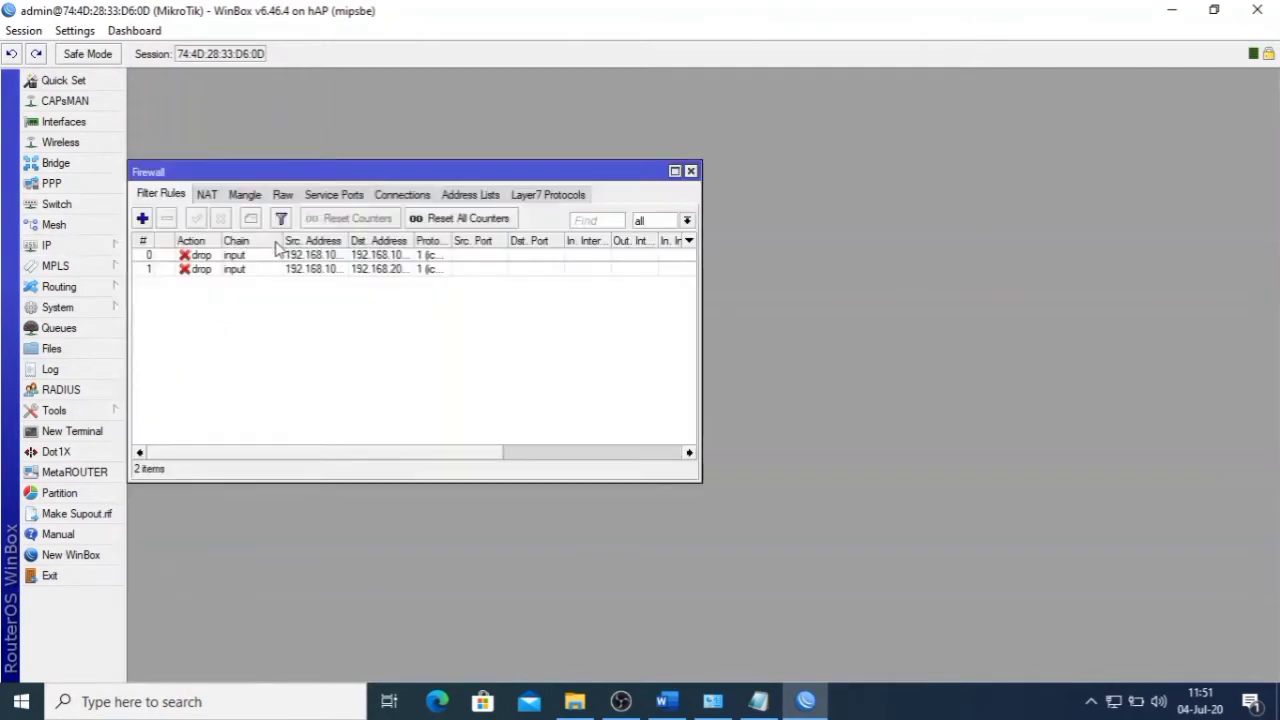
{"action": "left_click", "coordinate": [142, 219]}
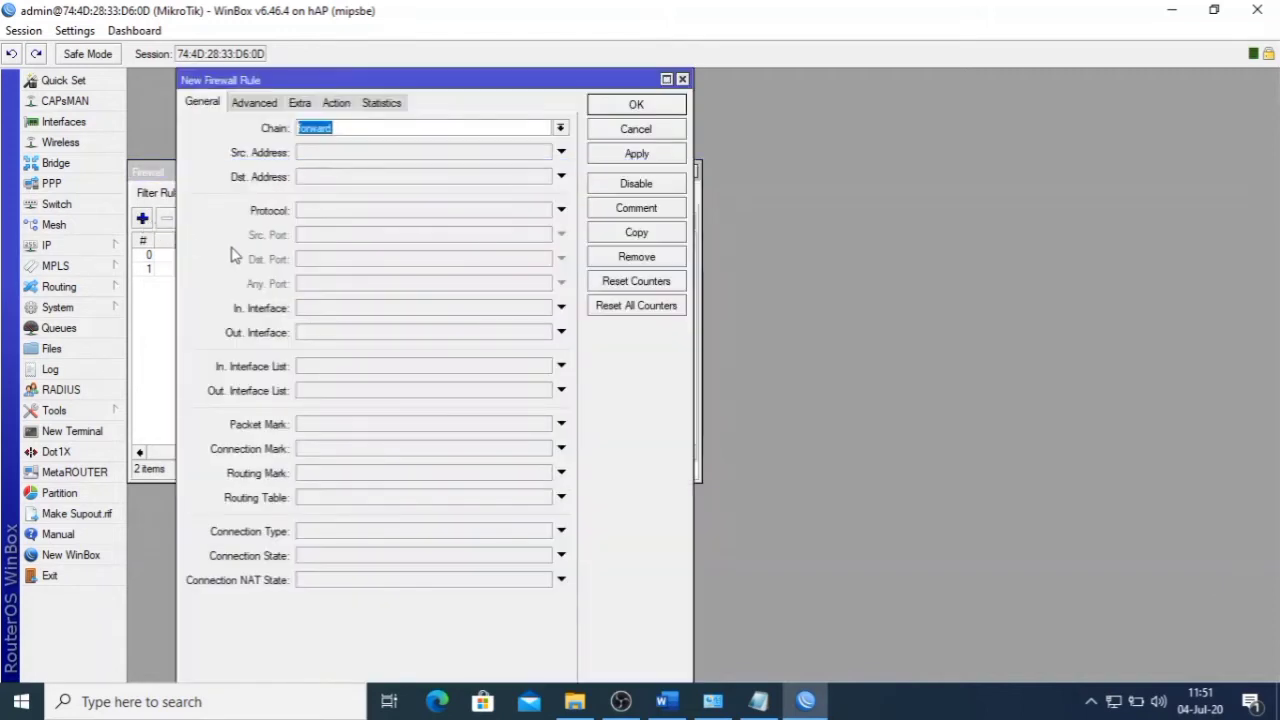
{"action": "left_click", "coordinate": [560, 128]}
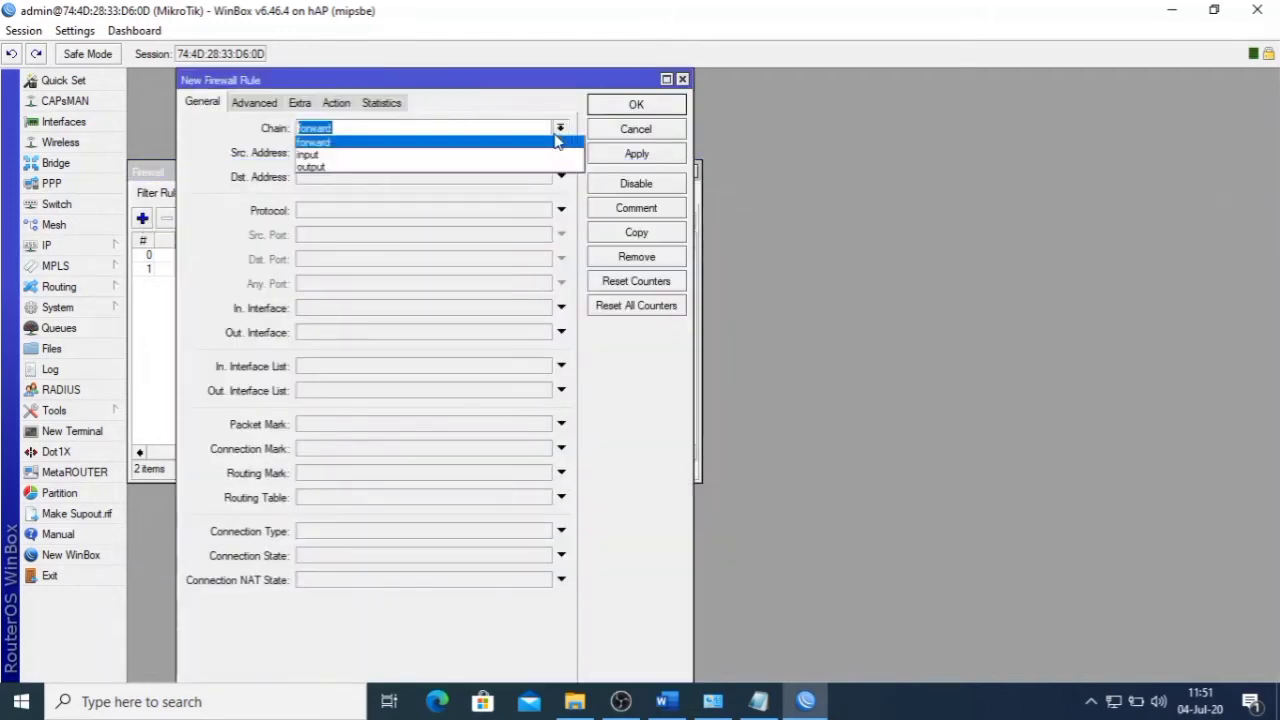
{"action": "left_click", "coordinate": [503, 158]}
- Set the new rule's action to log
{"action": "left_click", "coordinate": [343, 104]}
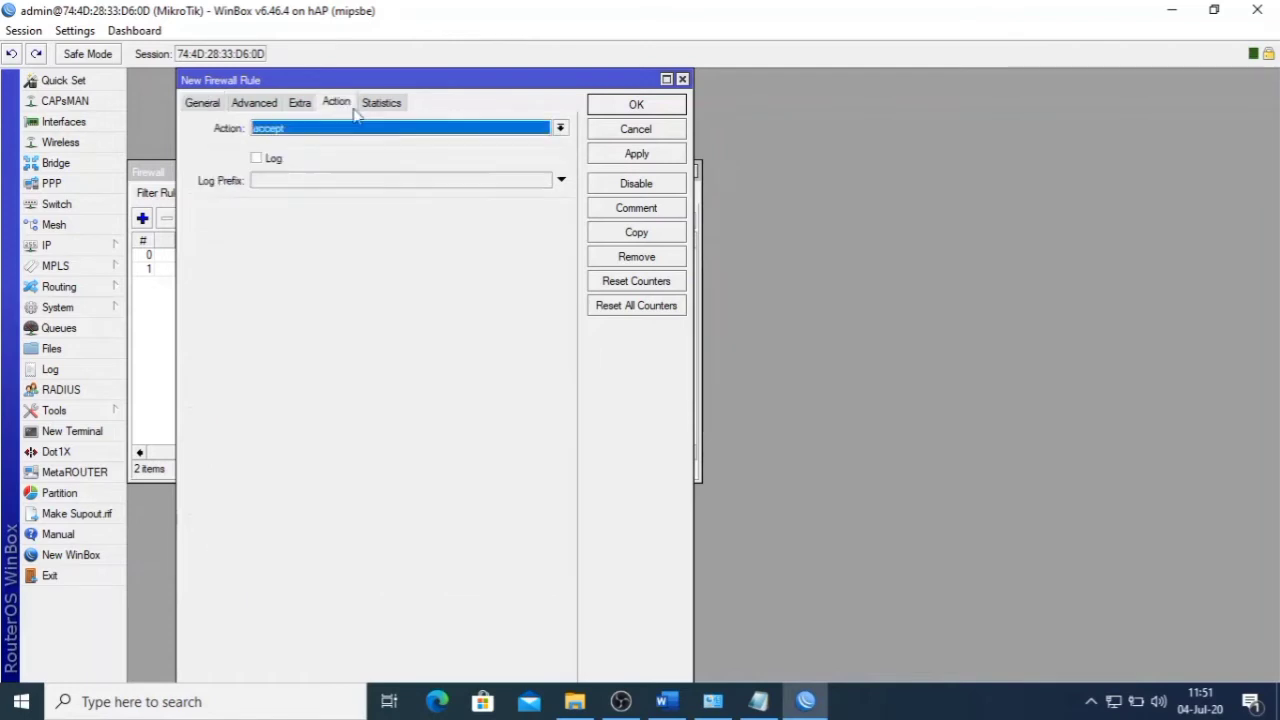
{"action": "left_click", "coordinate": [392, 132]}
{"action": "left_click", "coordinate": [349, 220]}
{"action": "left_click", "coordinate": [257, 159]}
{"action": "left_click", "coordinate": [295, 190]}
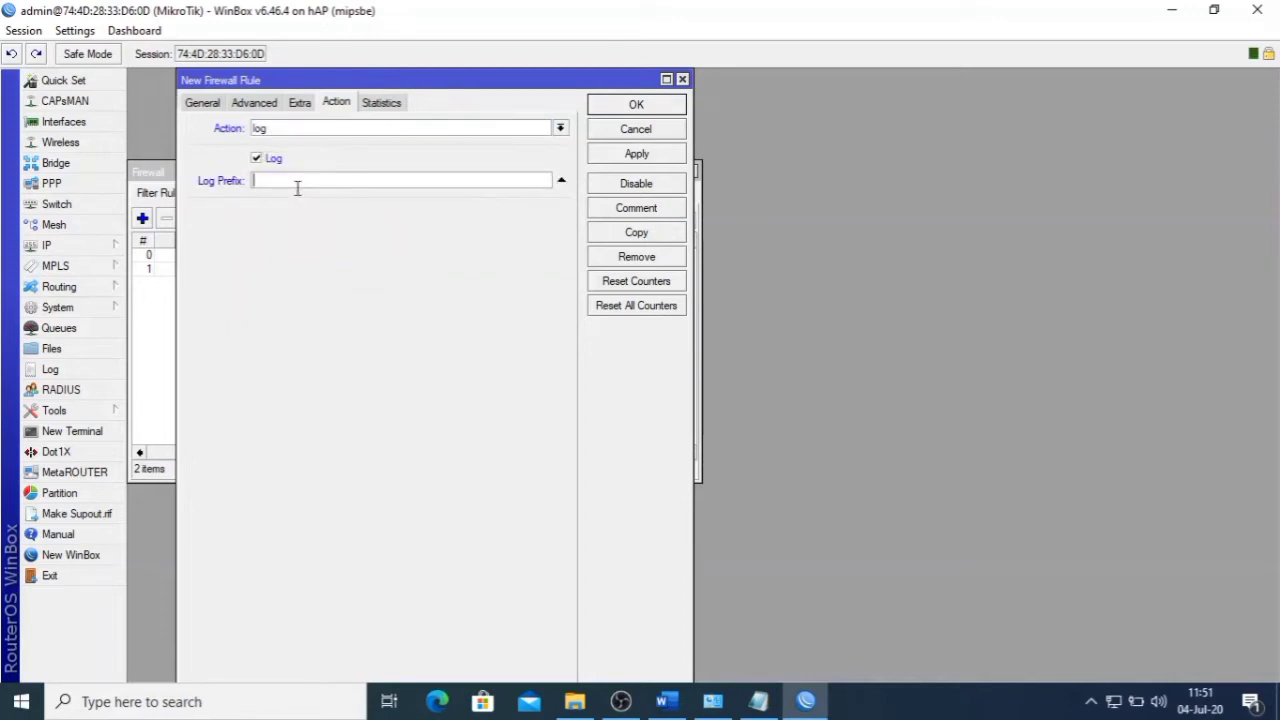
- Enter the log prefix Akses and save the logging rule
{"action": "left_click", "coordinate": [663, 701]}
{"action": "left_click_drag", "start_coordinate": [590, 414], "coordinate": [740, 391]}
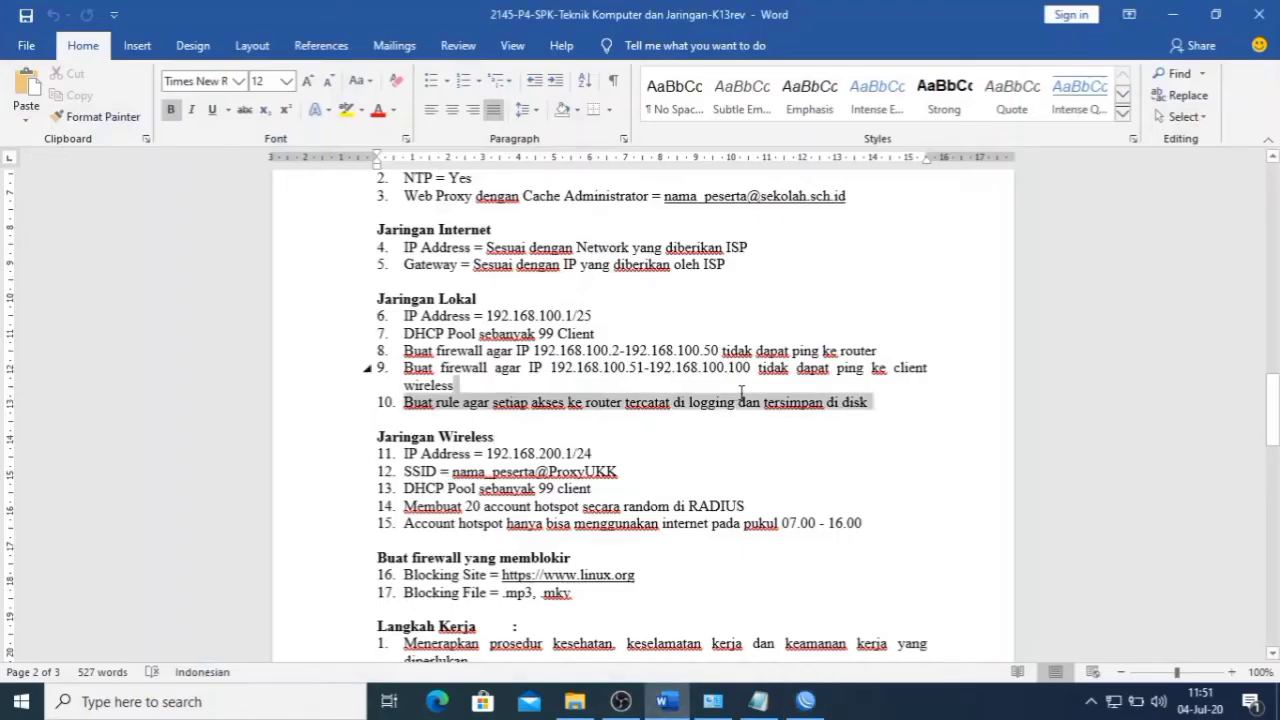
{"action": "left_click", "coordinate": [855, 420]}
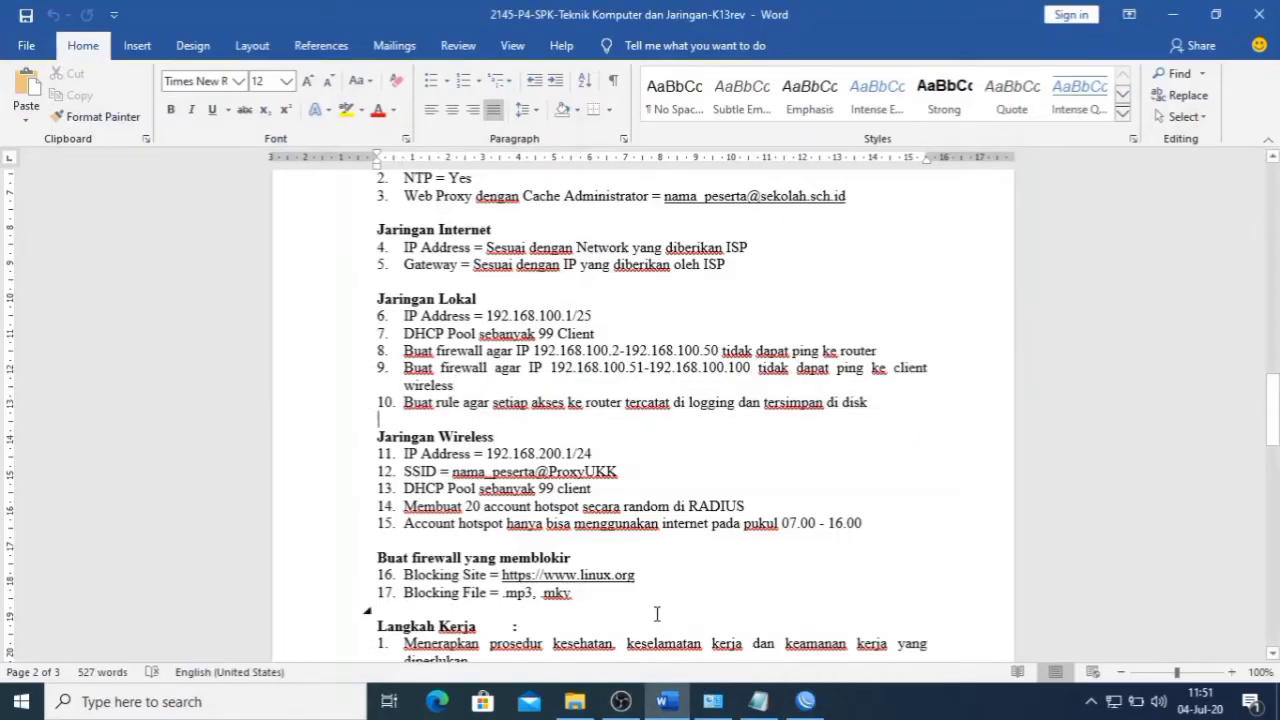
{"action": "left_click", "coordinate": [663, 701]}
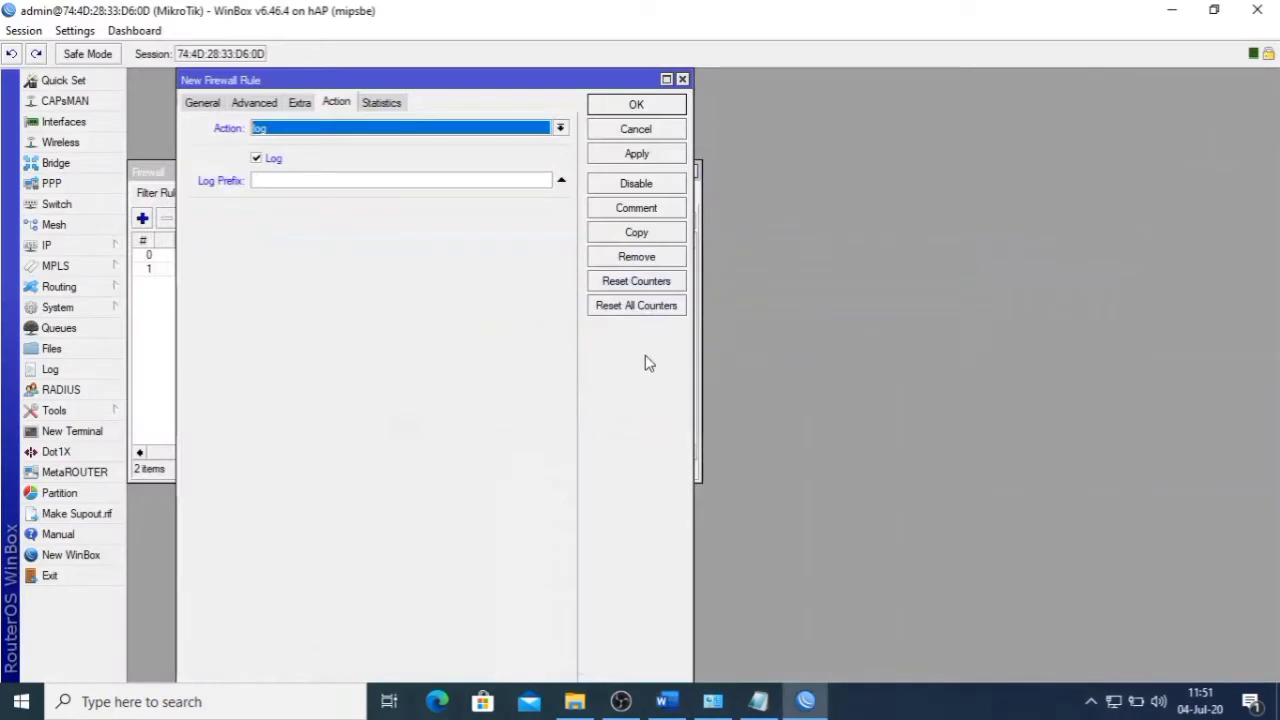
{"action": "left_click", "coordinate": [351, 178]}
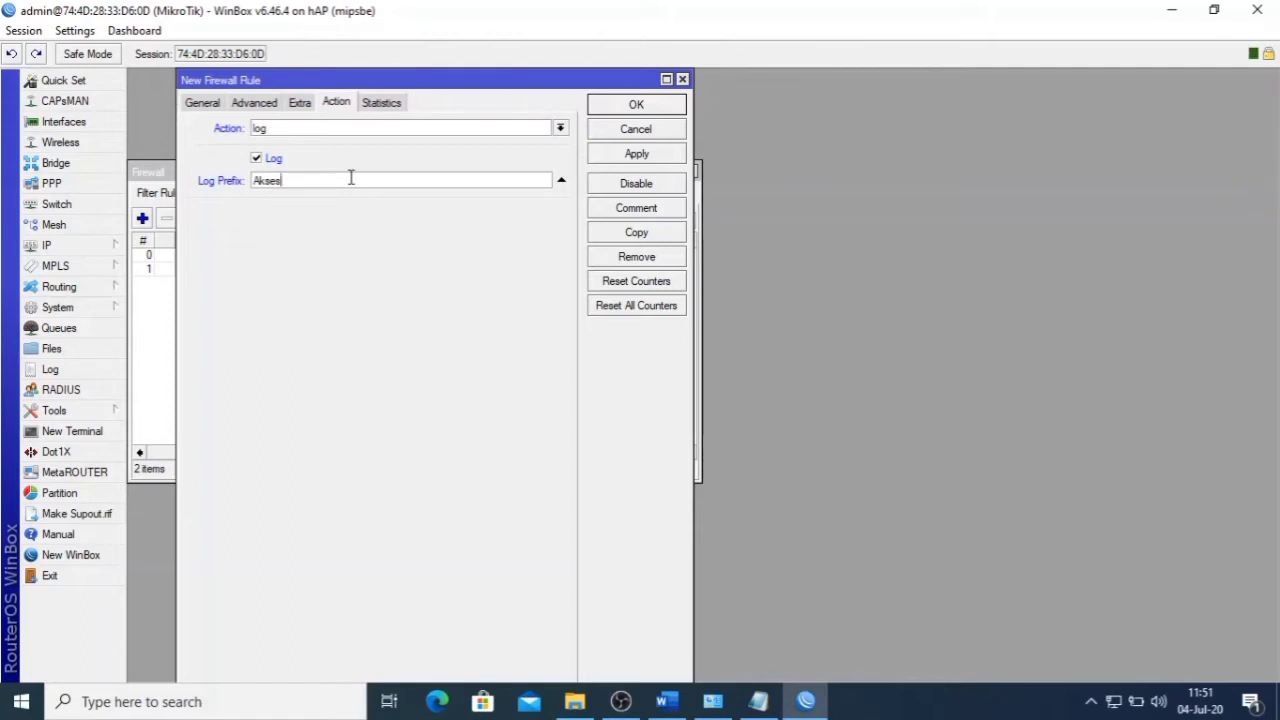
{"action": "left_click", "coordinate": [622, 155]}
{"action": "left_click", "coordinate": [627, 130]}
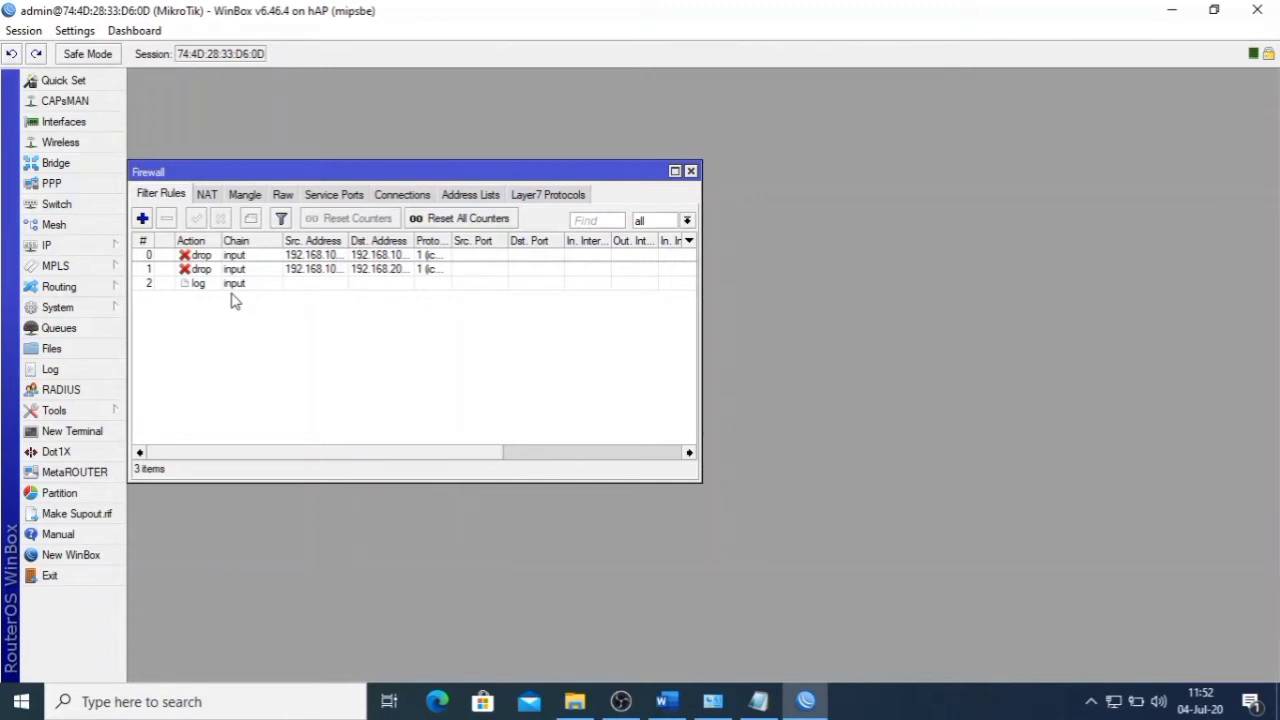
- Change the info logging rule's action from memory to disk, then close the Logging and Firewall windows
{"action": "left_click", "coordinate": [62, 309]}
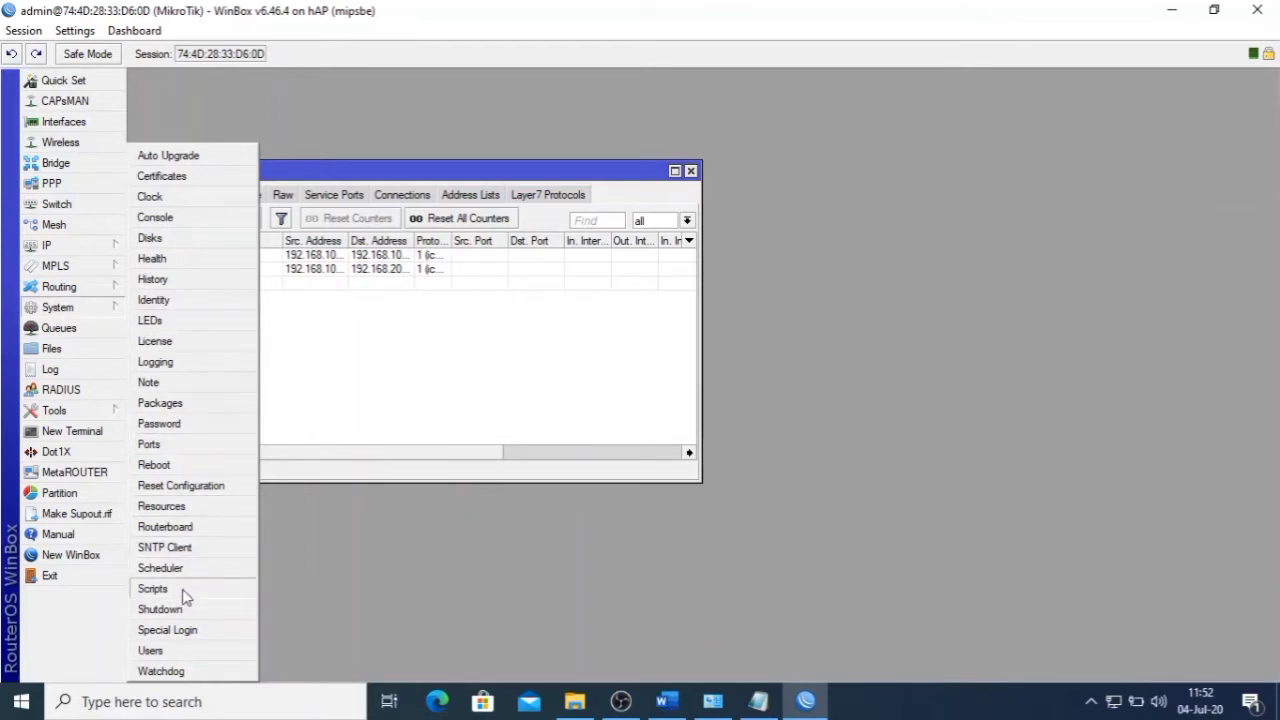
{"action": "left_click", "coordinate": [176, 363]}
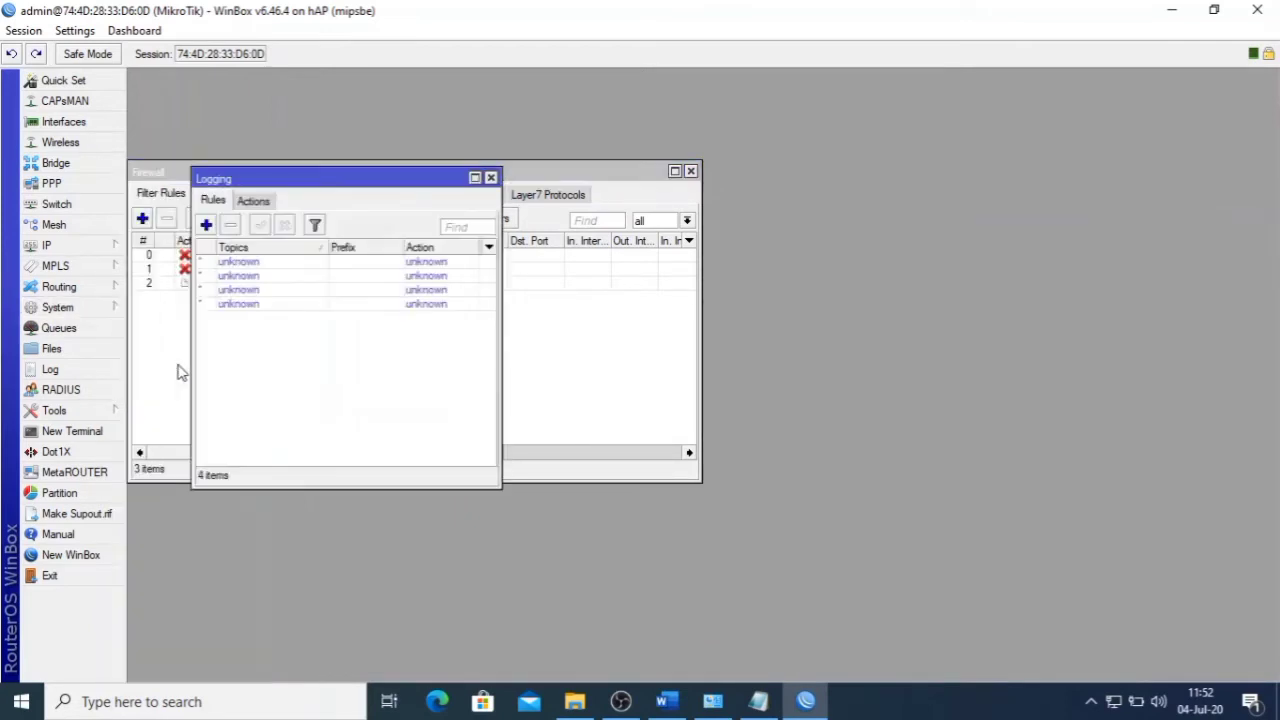
{"action": "left_click", "coordinate": [232, 262]}
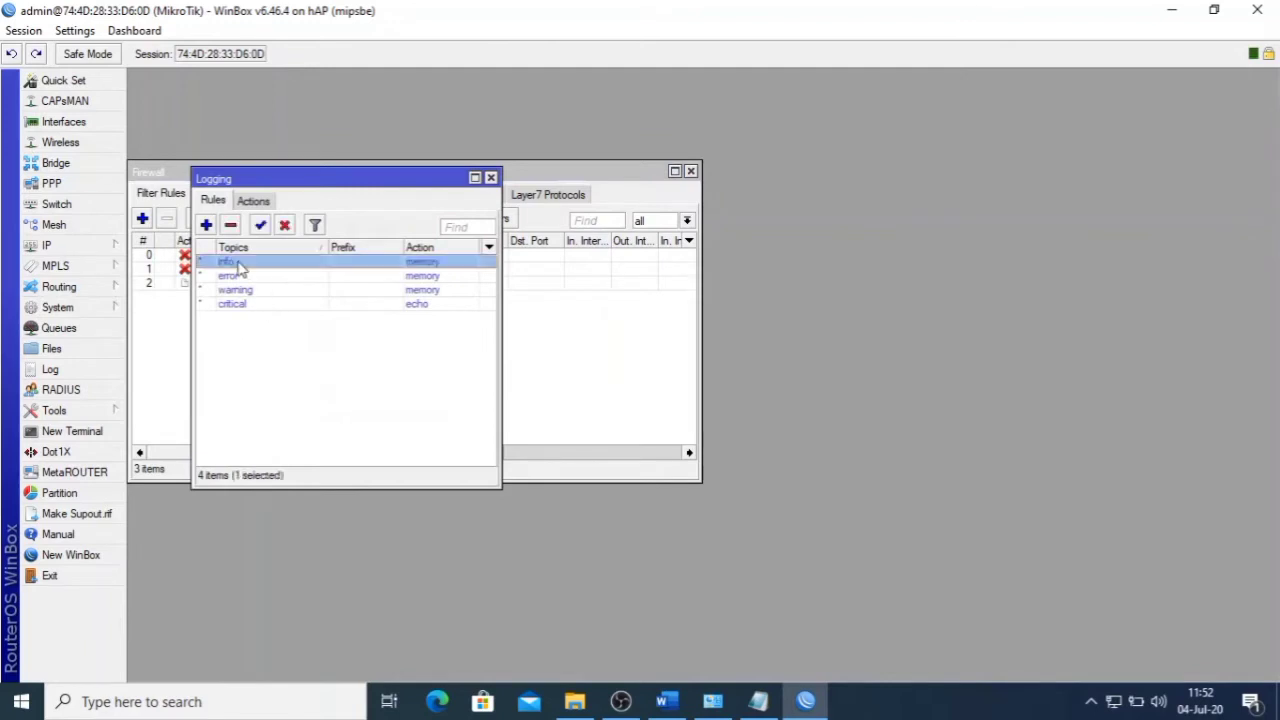
{"action": "double_click", "coordinate": [314, 264]}
{"action": "left_click", "coordinate": [509, 360]}
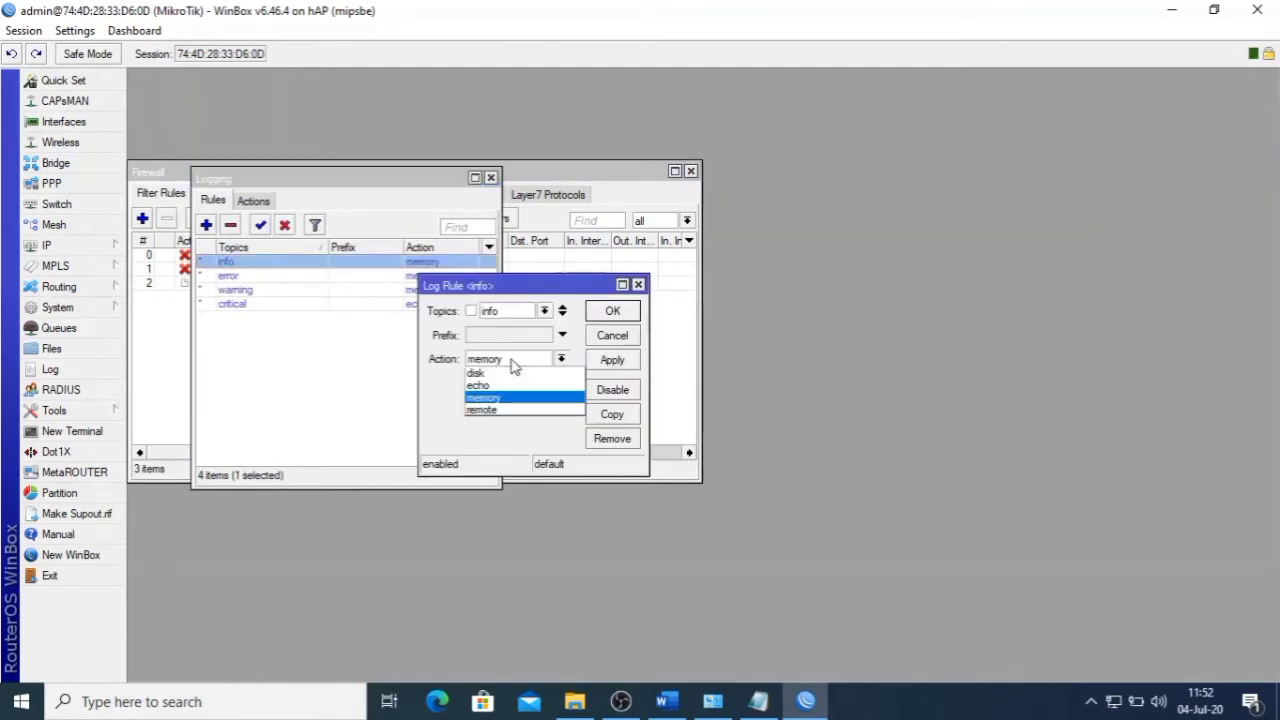
{"action": "left_click", "coordinate": [508, 374]}
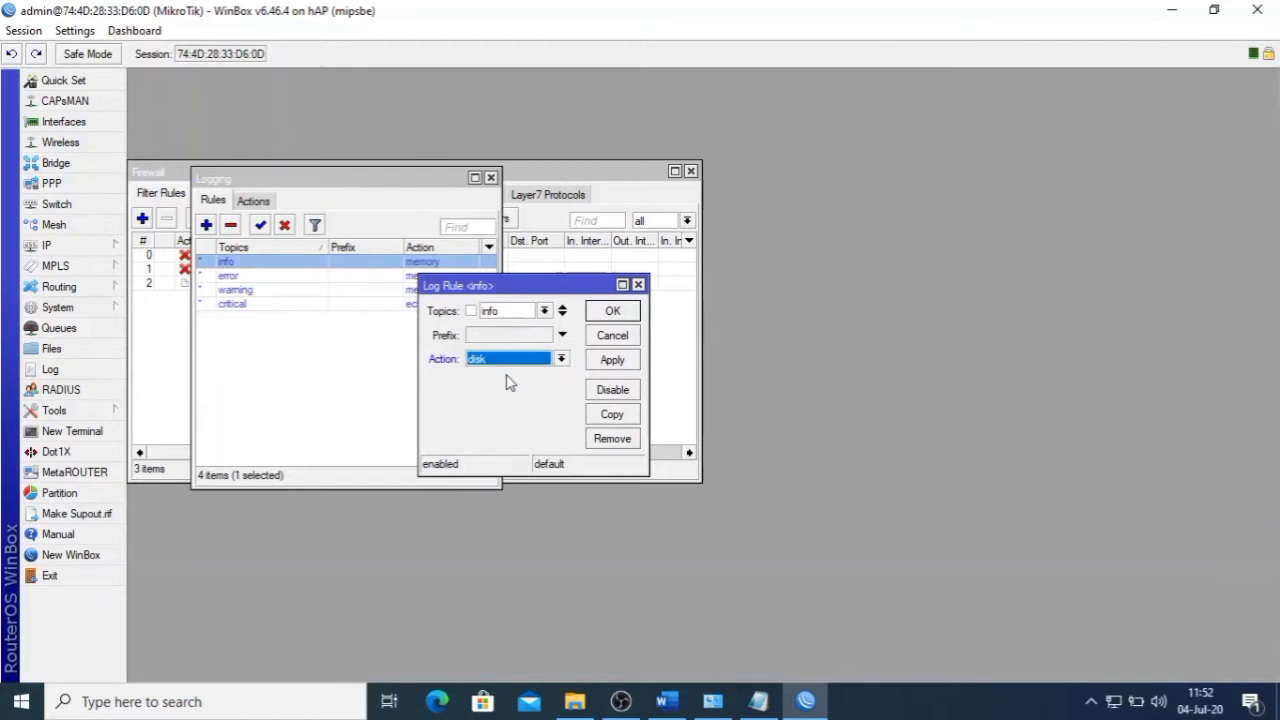
{"action": "left_click", "coordinate": [612, 360]}
{"action": "left_click", "coordinate": [613, 311]}
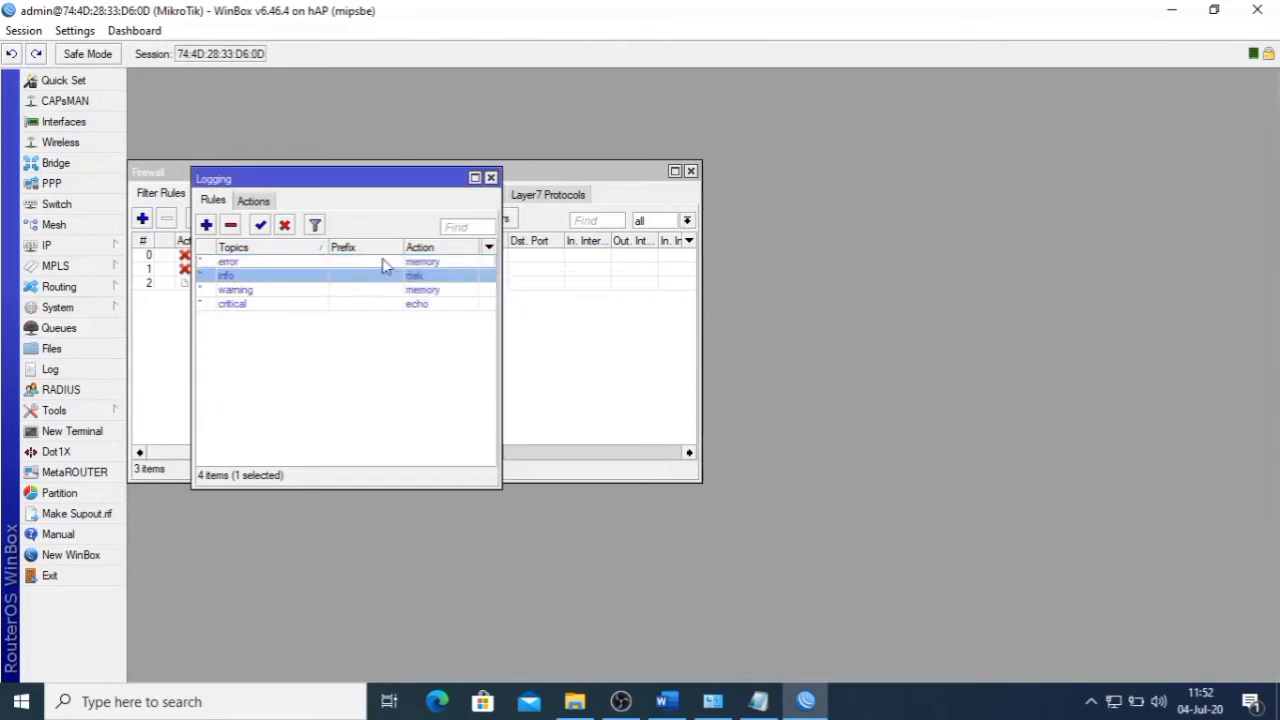
{"action": "left_click", "coordinate": [491, 178]}
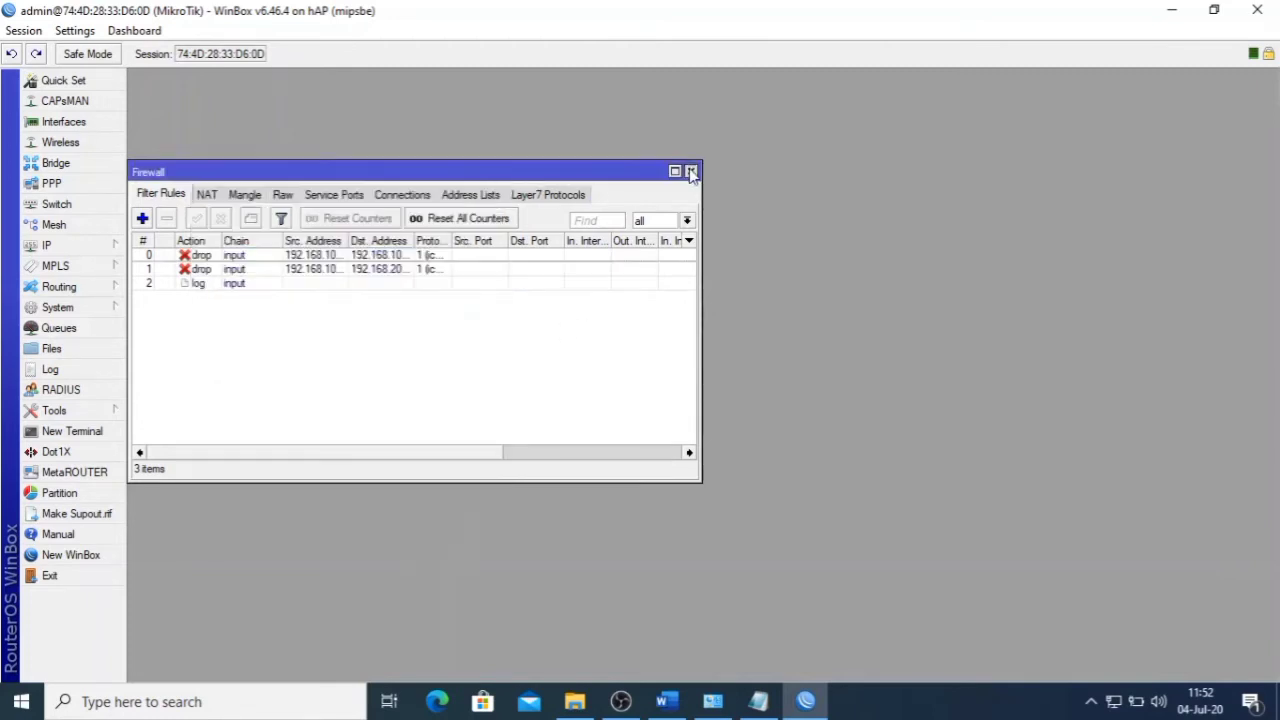
{"action": "left_click", "coordinate": [690, 171]}
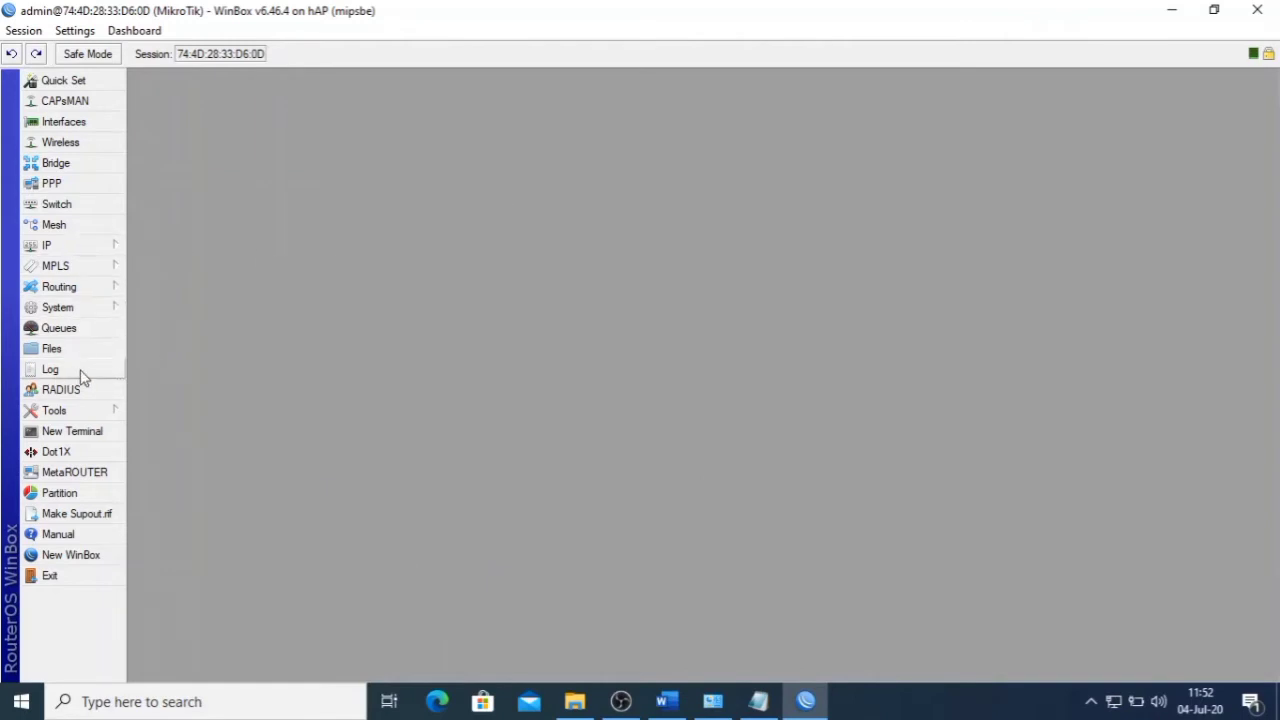
{"action": "left_click", "coordinate": [50, 369]}
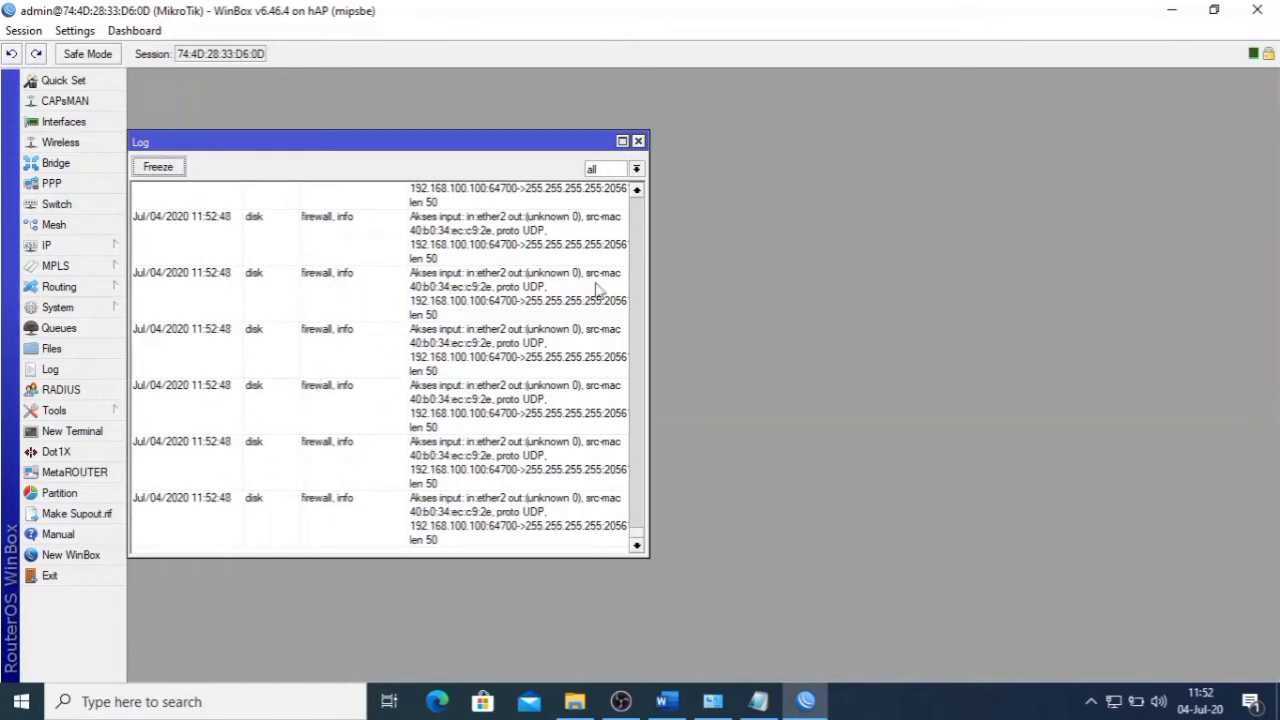
{"action": "left_click", "coordinate": [638, 141]}
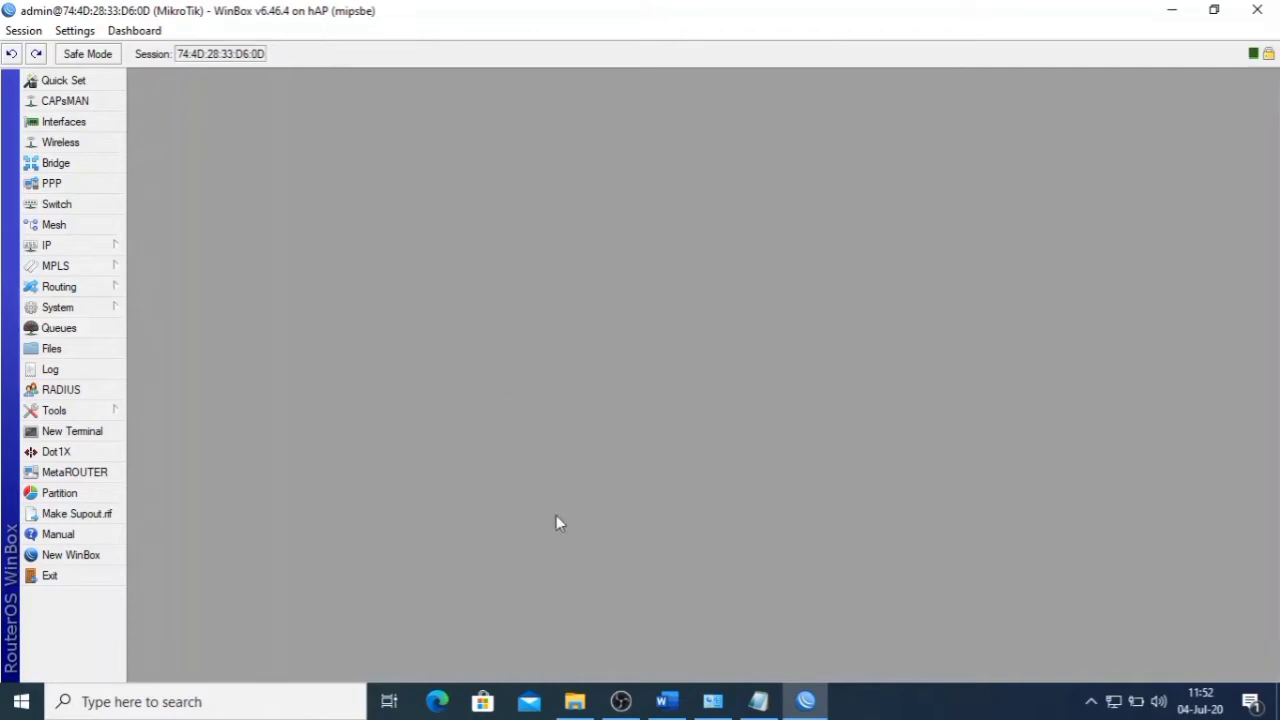
{"action": "left_click", "coordinate": [670, 690]}
- Select the wireless address 192.168.200.1/24 under item 11 of the exam sheet
{"action": "scroll", "coordinate": [551, 398], "scroll_direction": "down", "scroll_amount": 2}
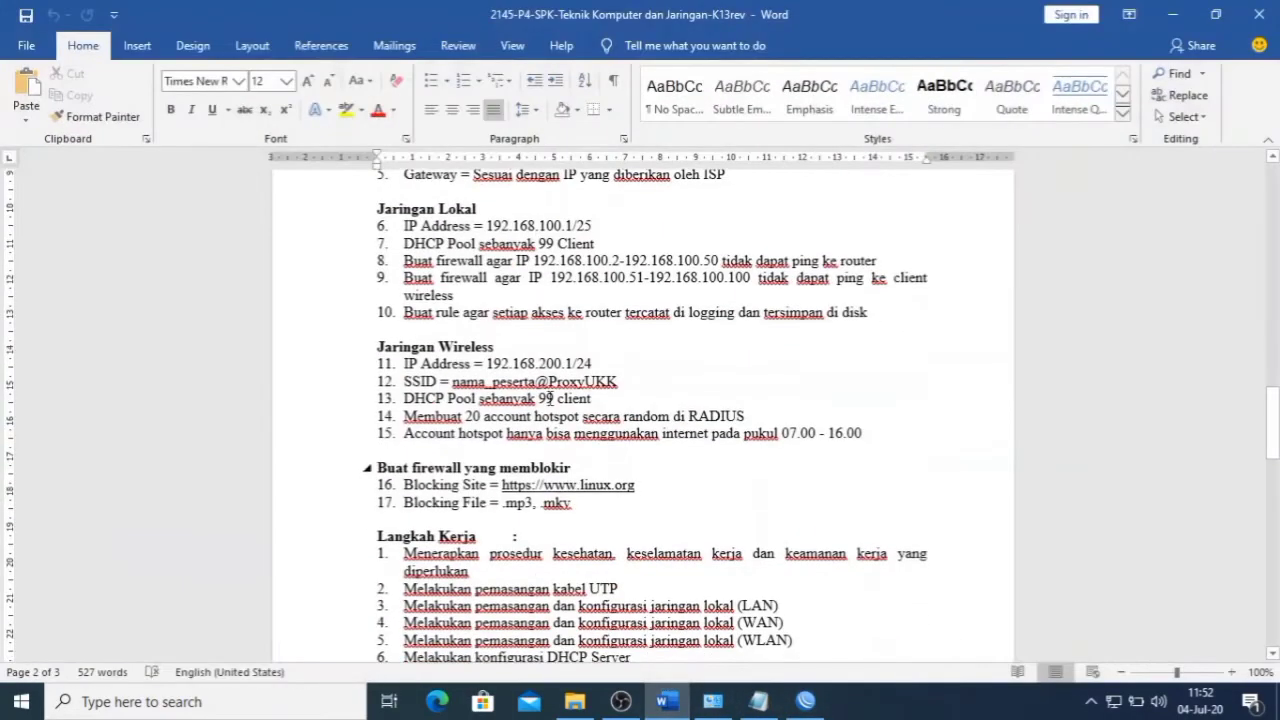
{"action": "scroll", "coordinate": [523, 347], "scroll_direction": "down", "scroll_amount": 3}
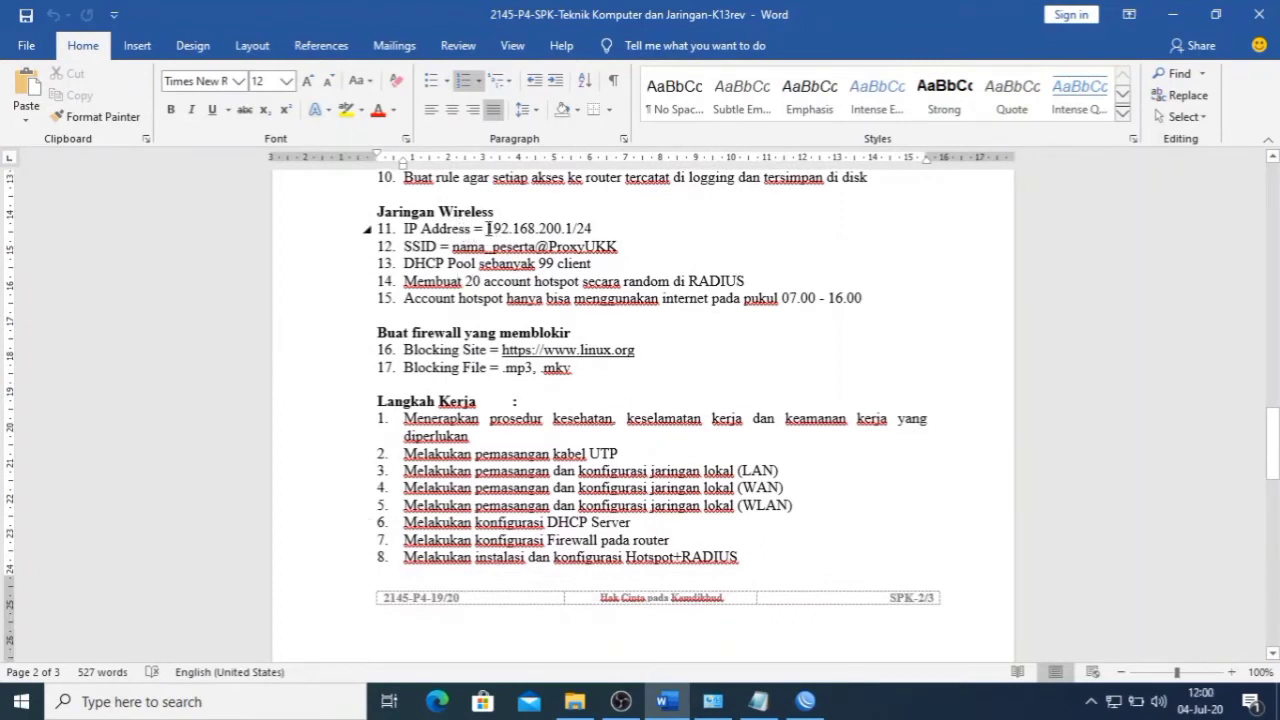
{"action": "left_click_drag", "start_coordinate": [487, 228], "coordinate": [592, 224]}
{"action": "key", "text": "ctrl+c"}
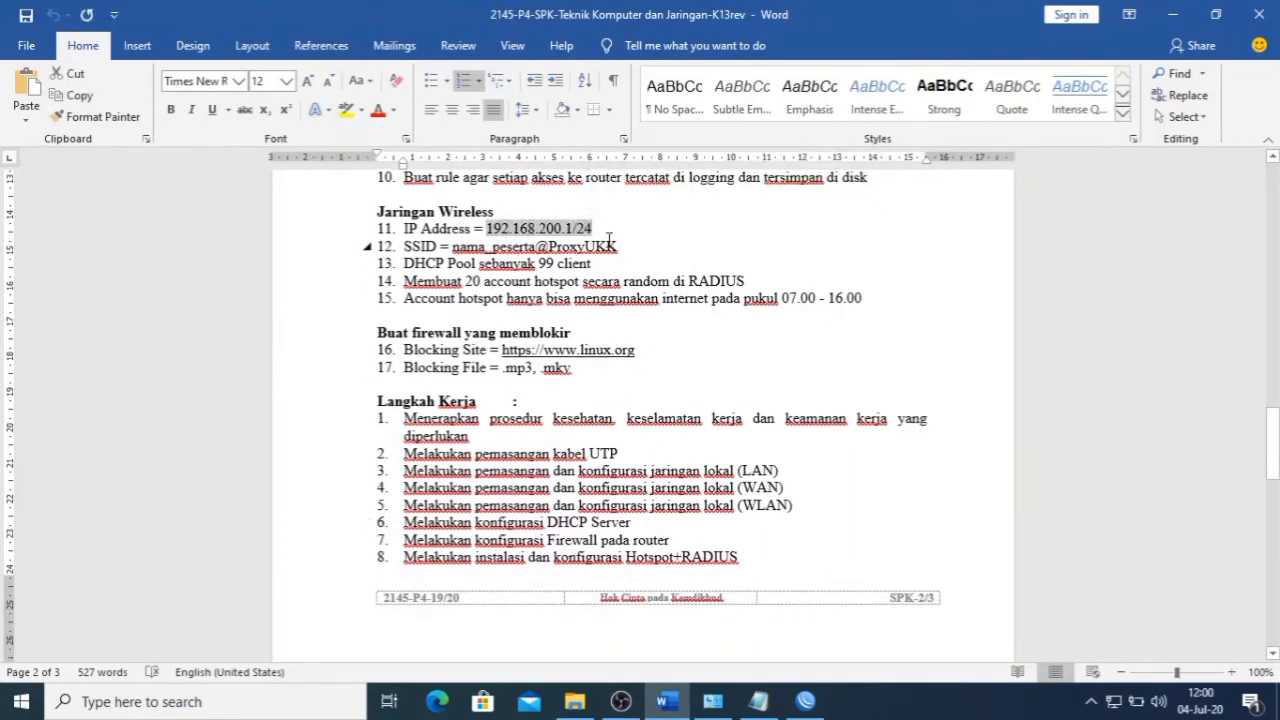
{"action": "left_click", "coordinate": [800, 706]}
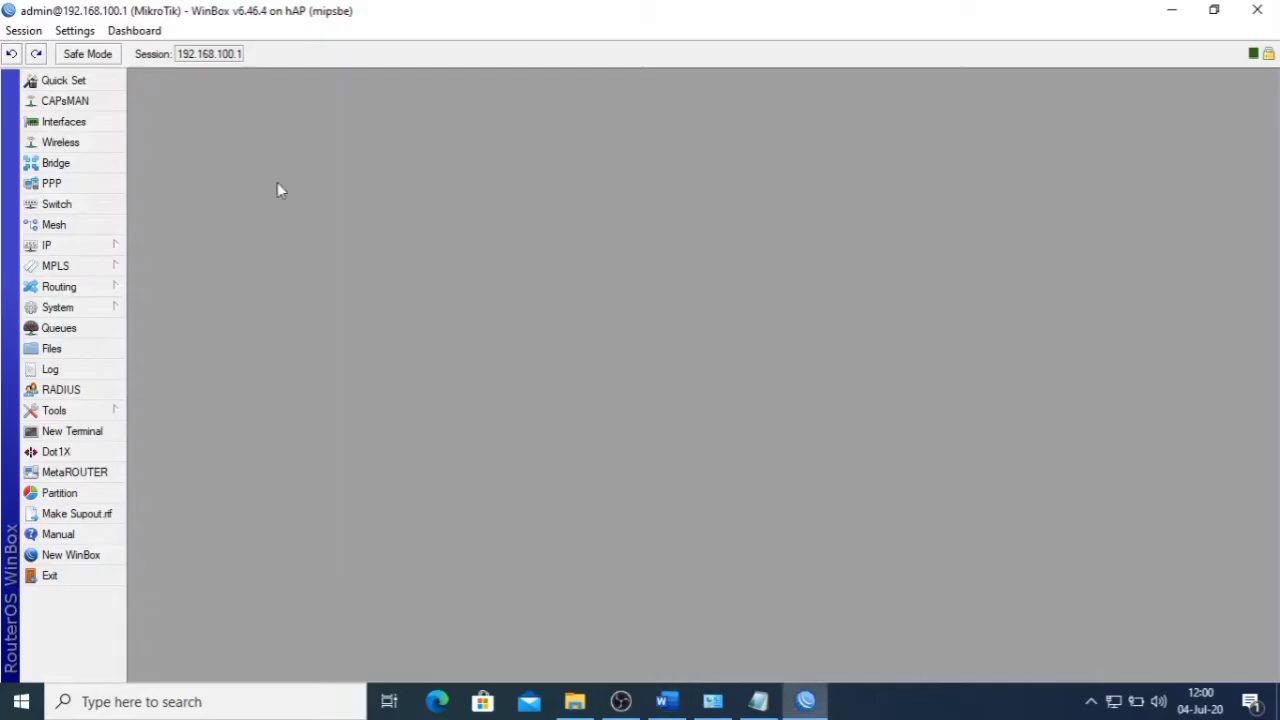
{"action": "left_click", "coordinate": [116, 248]}
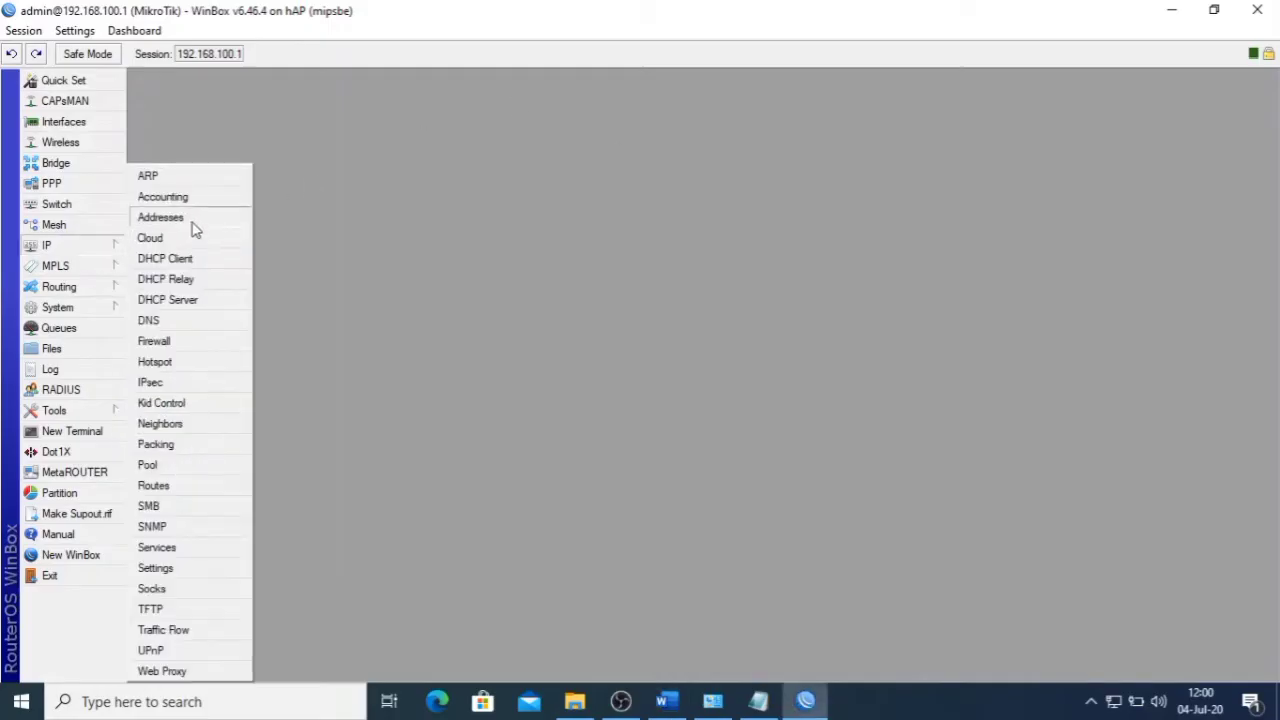
- Add 192.168.200.1/24 as a new IP address on the wlan1 interface
{"action": "left_click", "coordinate": [191, 220]}
{"action": "left_click", "coordinate": [563, 261]}
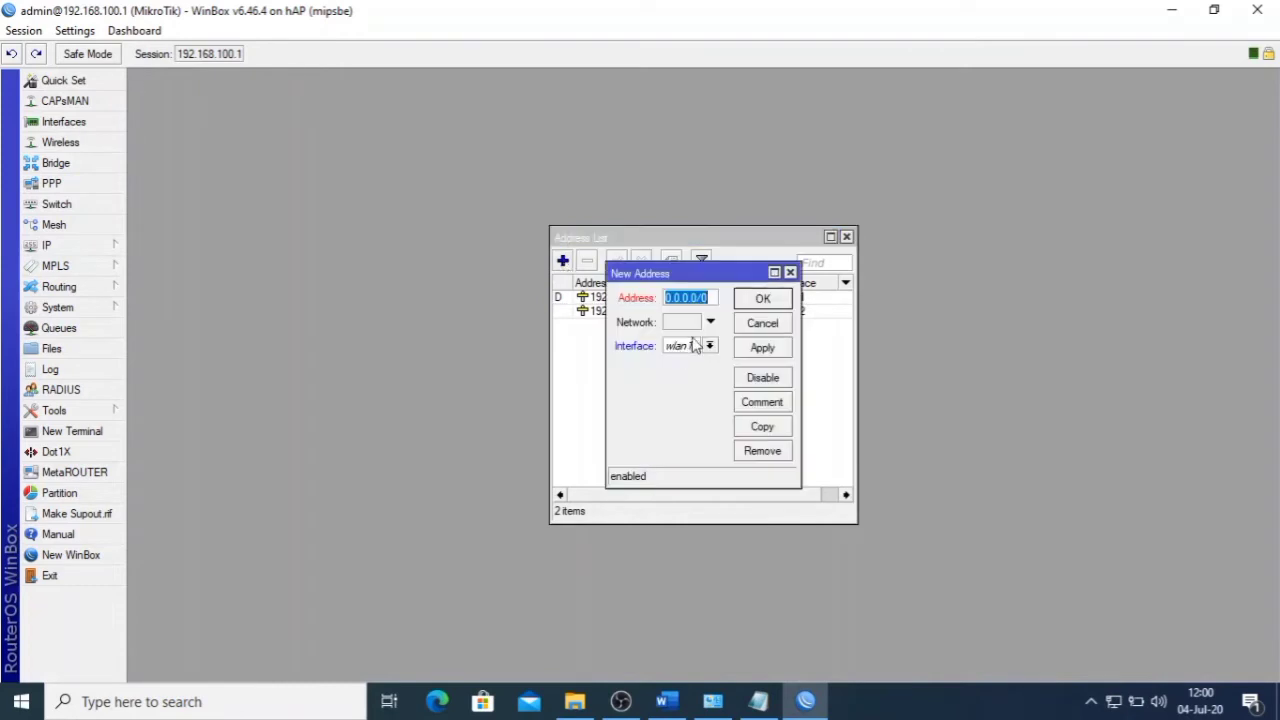
{"action": "left_click", "coordinate": [785, 323]}
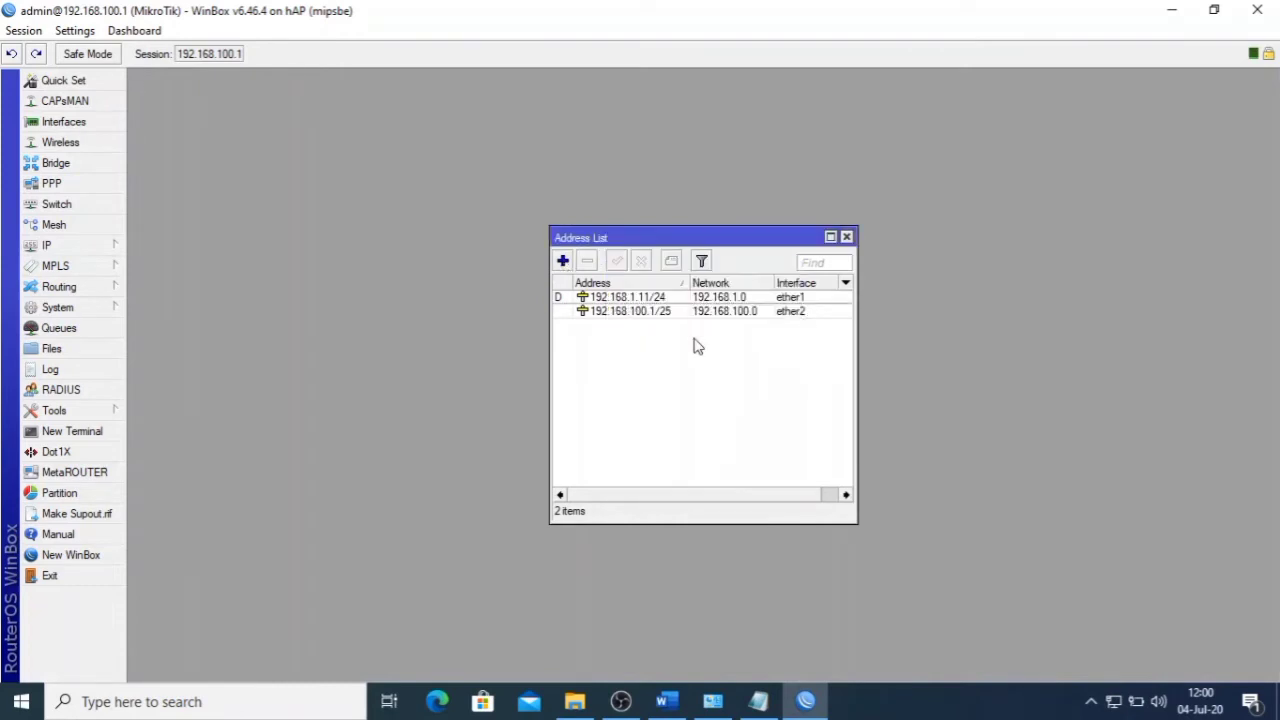
{"action": "left_click", "coordinate": [565, 264]}
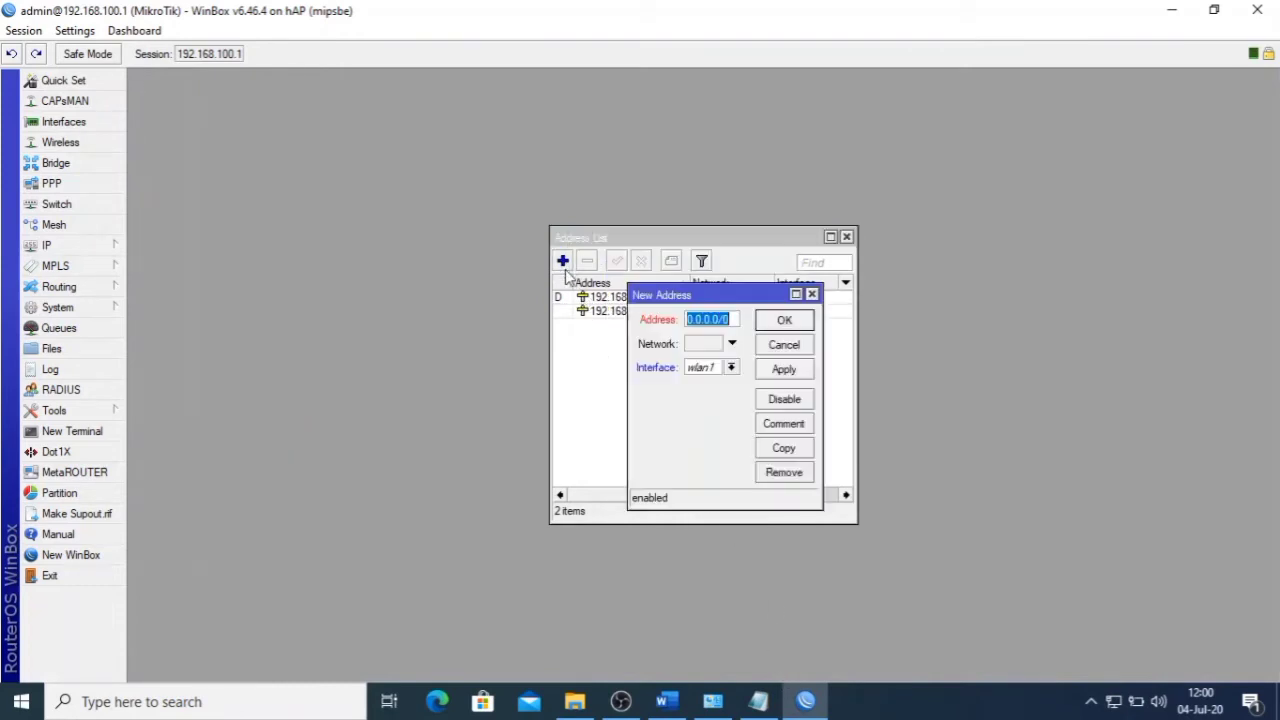
{"action": "left_click_drag", "start_coordinate": [824, 333], "coordinate": [911, 333]}
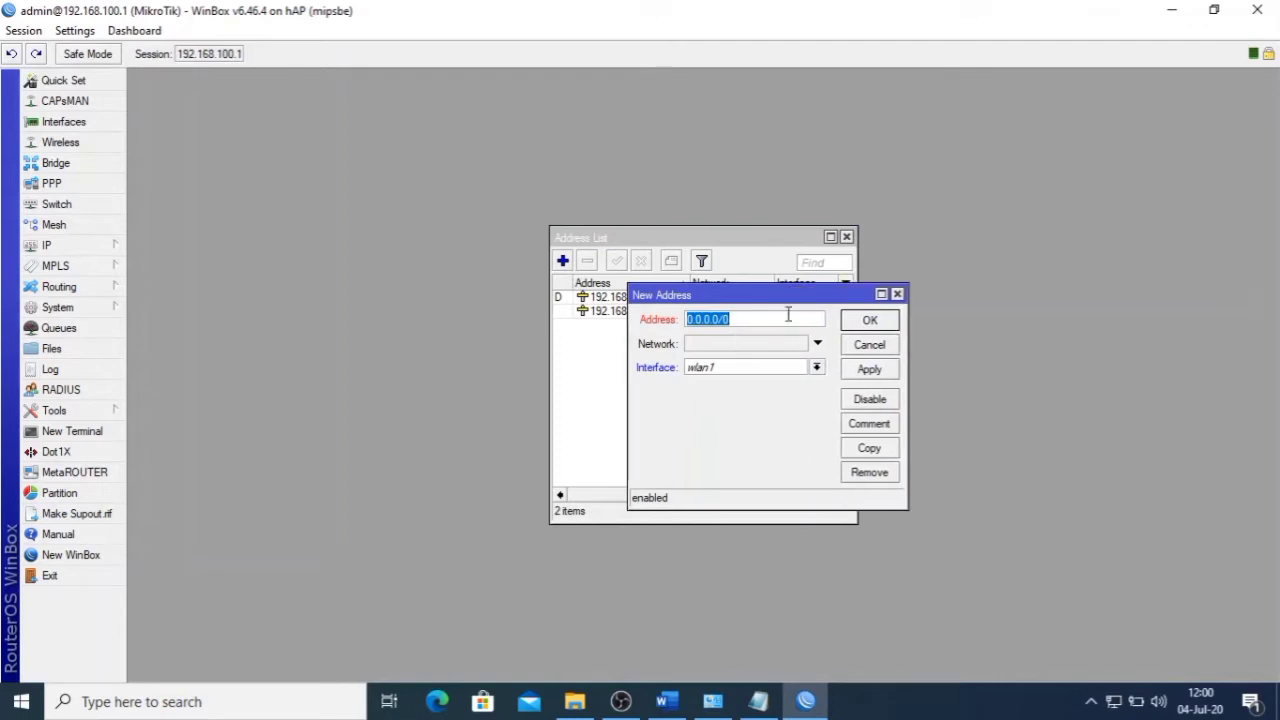
{"action": "key", "text": "ctrl+v"}
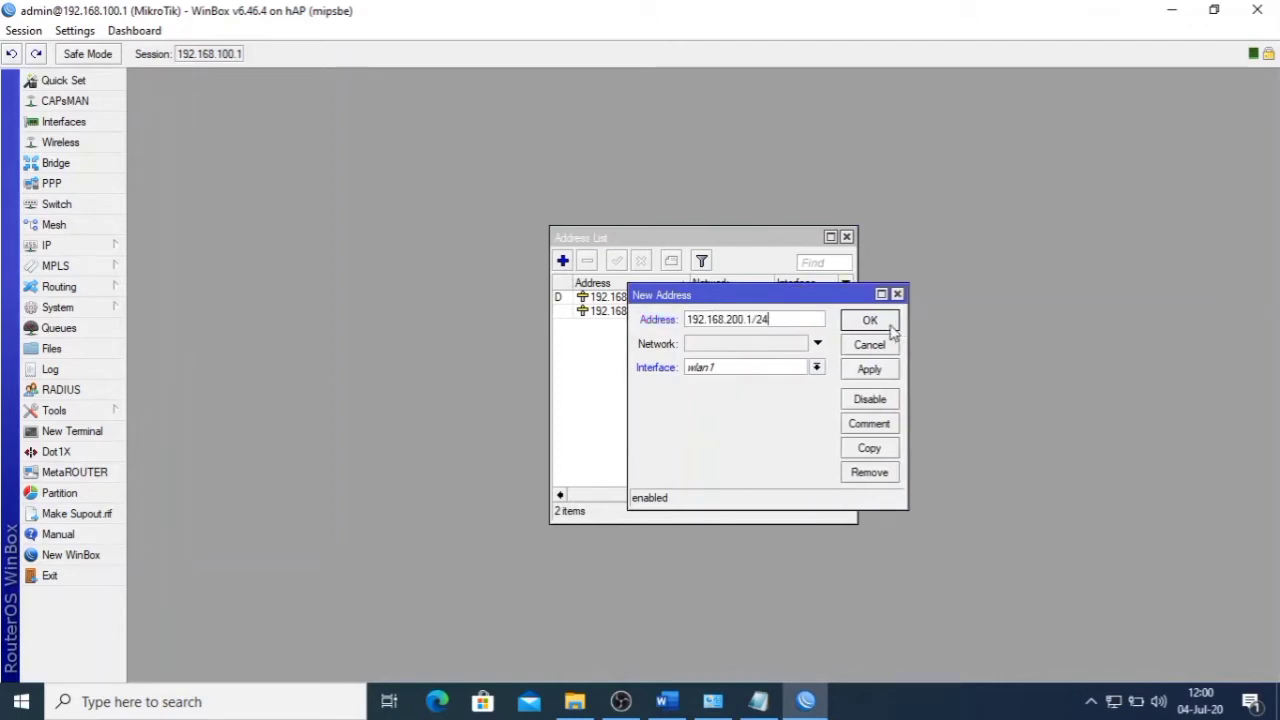
{"action": "left_click", "coordinate": [869, 370]}
{"action": "left_click", "coordinate": [870, 320]}
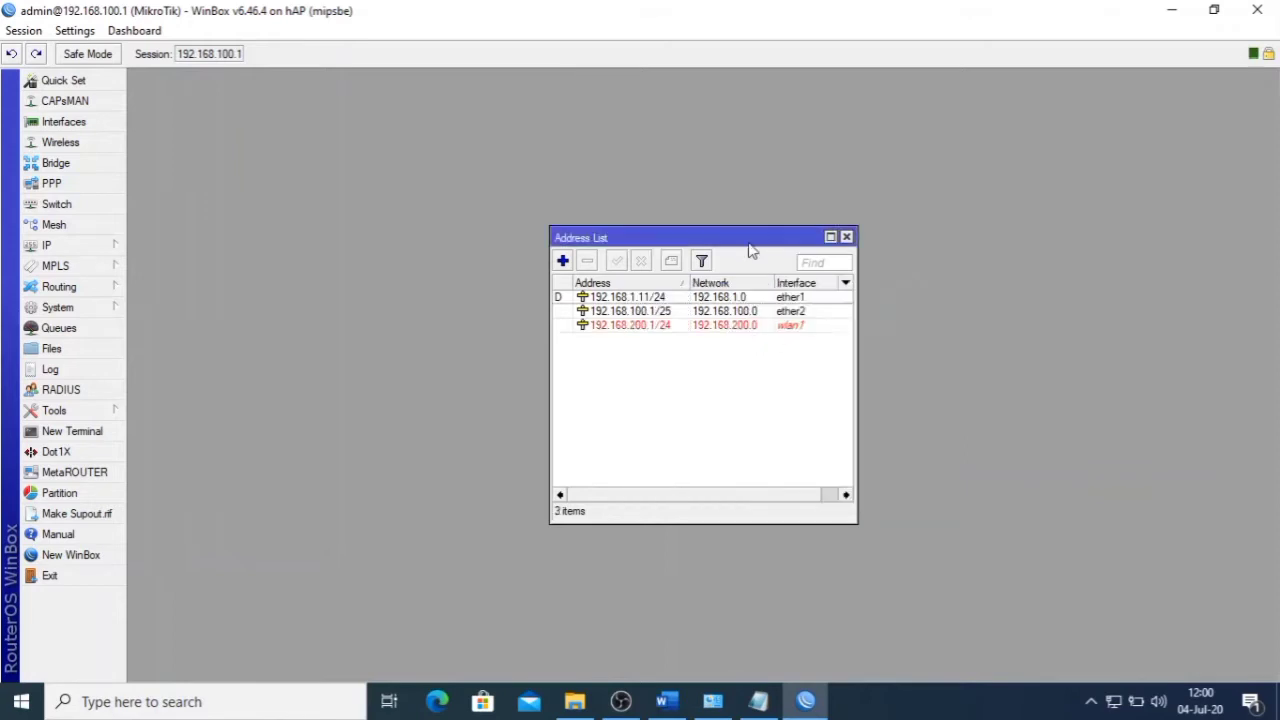
{"action": "left_click_drag", "start_coordinate": [752, 240], "coordinate": [429, 94]}
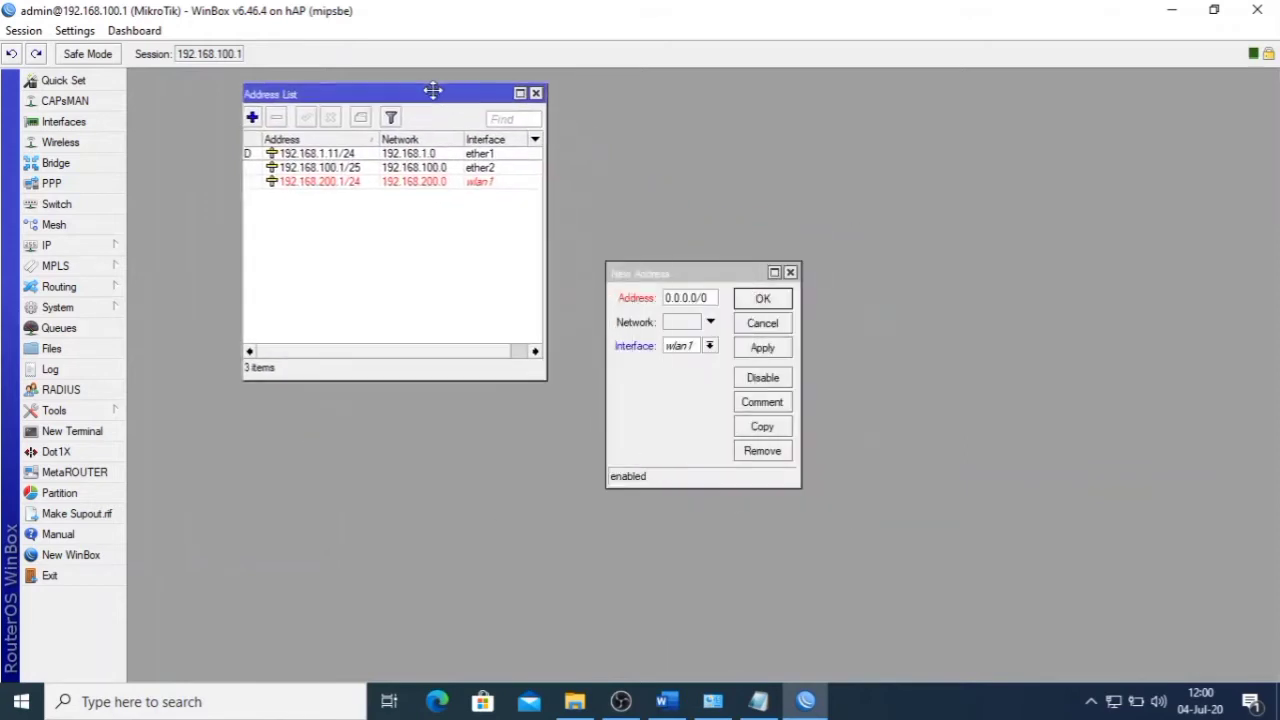
{"action": "left_click", "coordinate": [790, 272]}
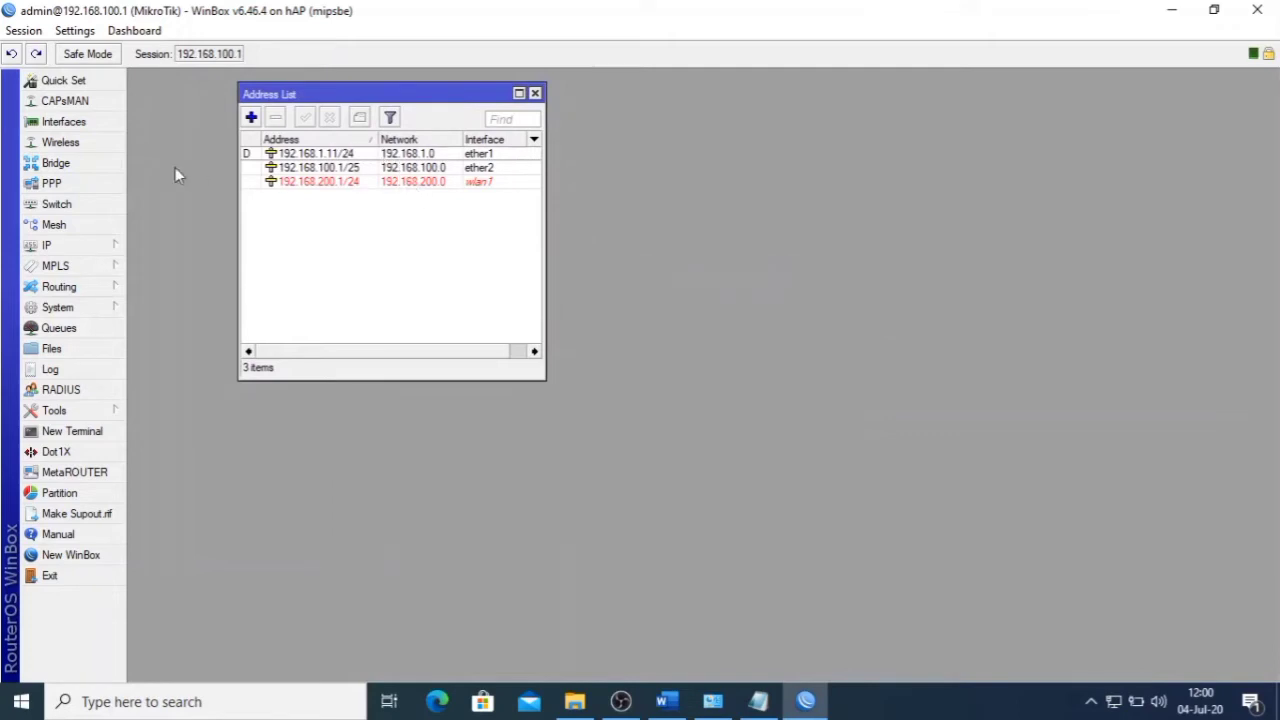
- Enable the wlan1 interface in the wireless interfaces list
{"action": "left_click", "coordinate": [99, 143]}
{"action": "left_click_drag", "start_coordinate": [391, 221], "coordinate": [428, 218]}
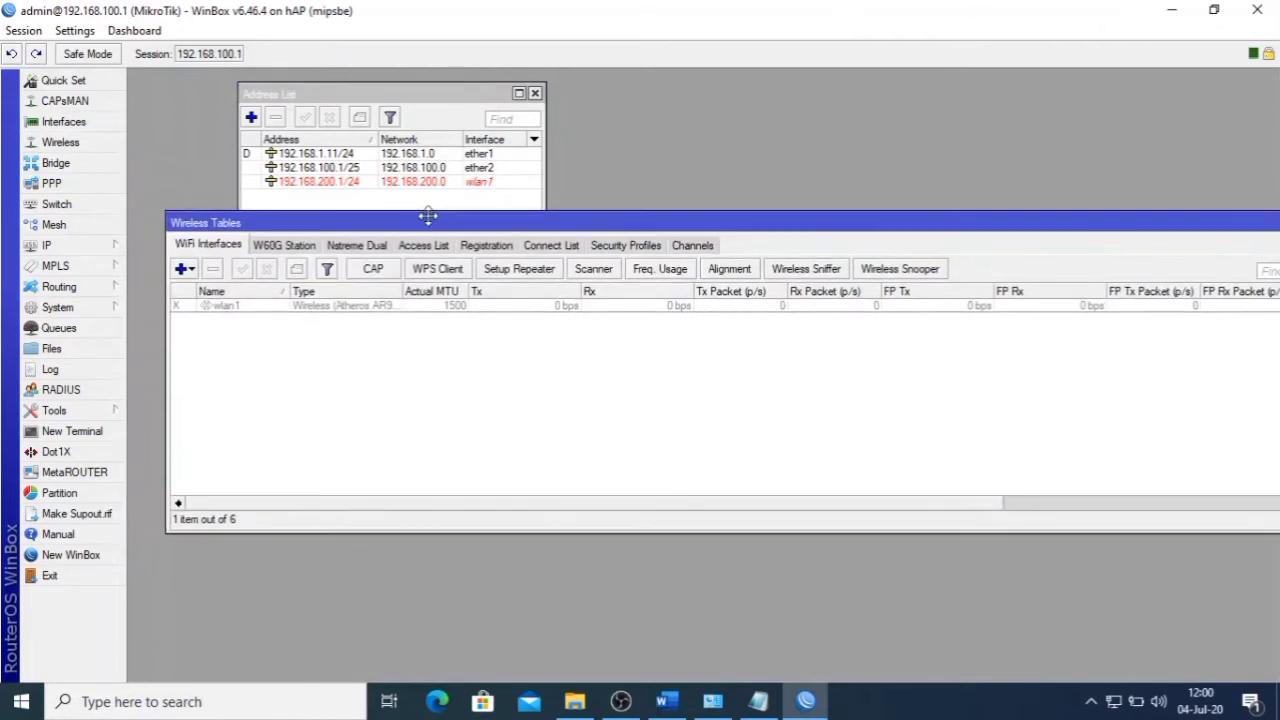
{"action": "left_click", "coordinate": [346, 306]}
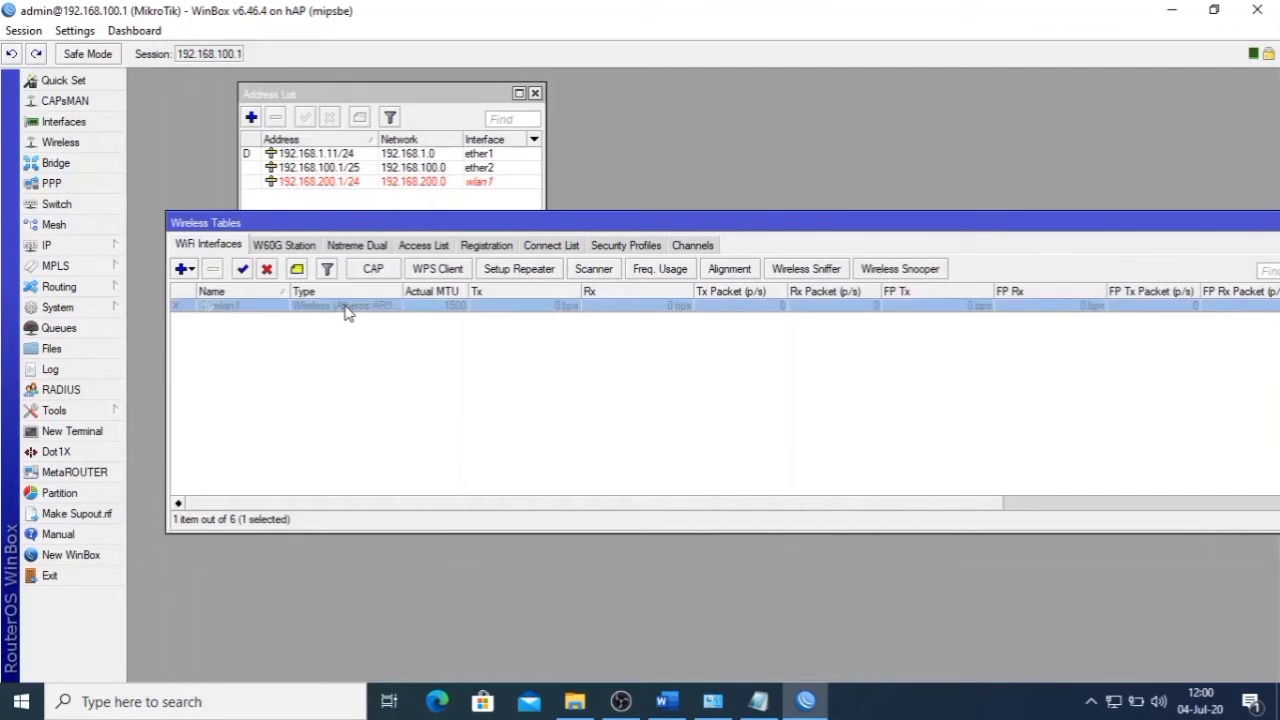
{"action": "left_click", "coordinate": [241, 270]}
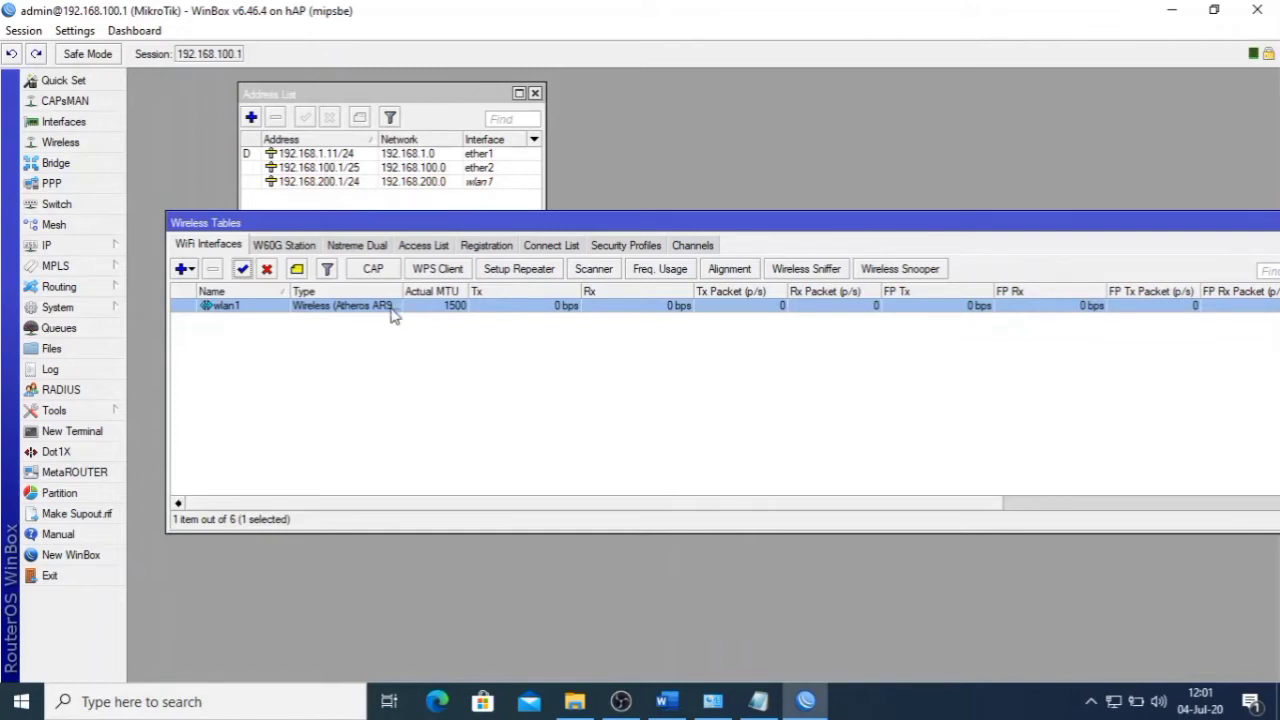
- Copy the required SSID from the exam sheet
{"action": "left_click", "coordinate": [667, 701]}
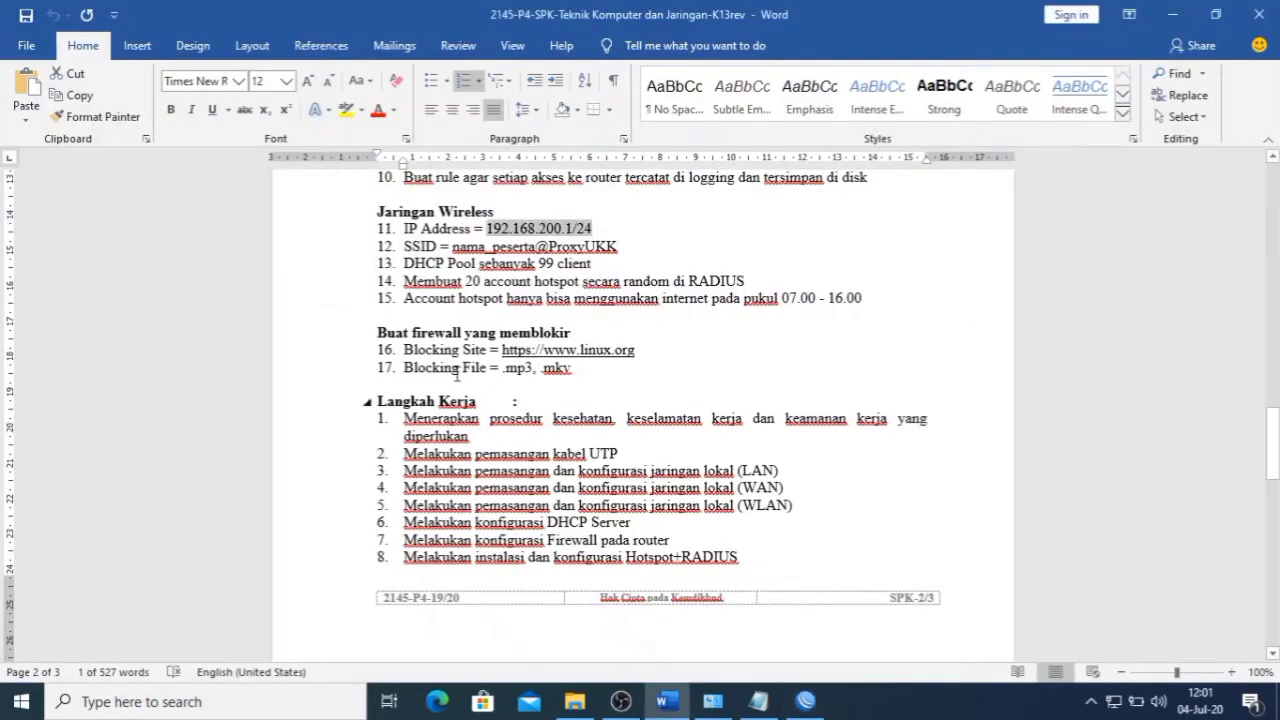
{"action": "left_click", "coordinate": [582, 222]}
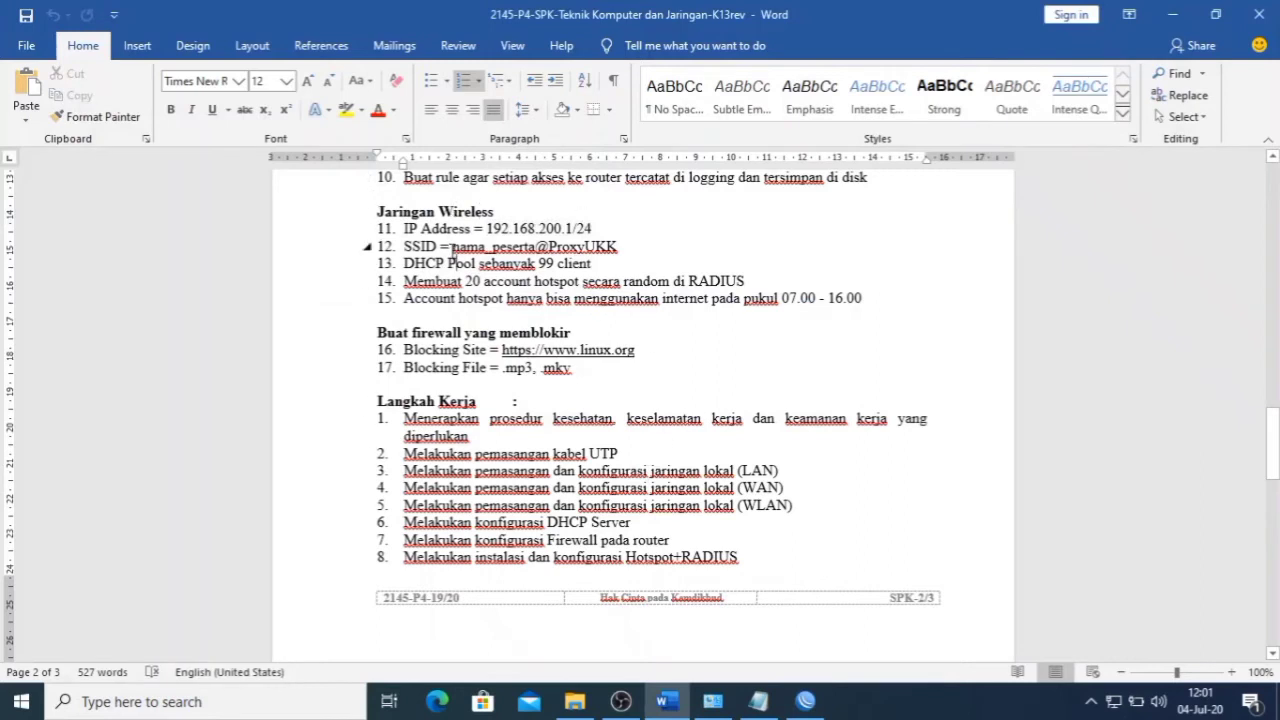
{"action": "left_click_drag", "start_coordinate": [452, 250], "coordinate": [617, 248]}
{"action": "key", "text": "ctrl+c"}
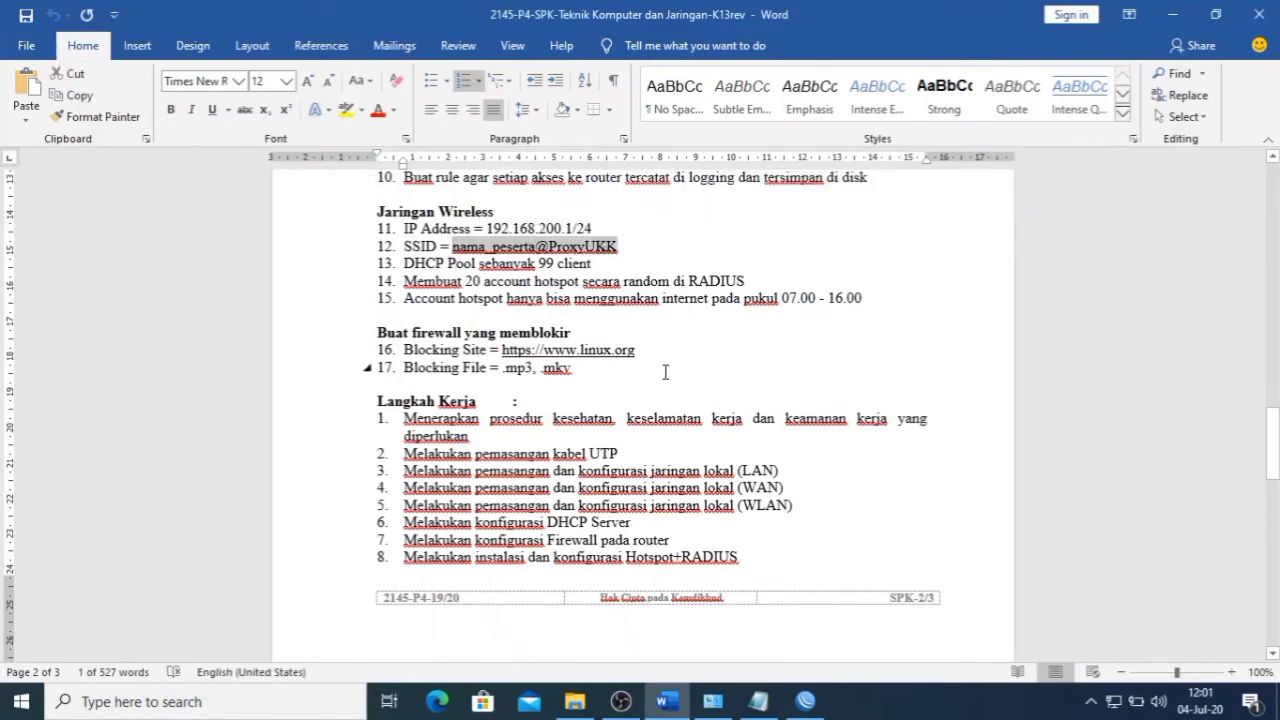
{"action": "left_click", "coordinate": [805, 701]}
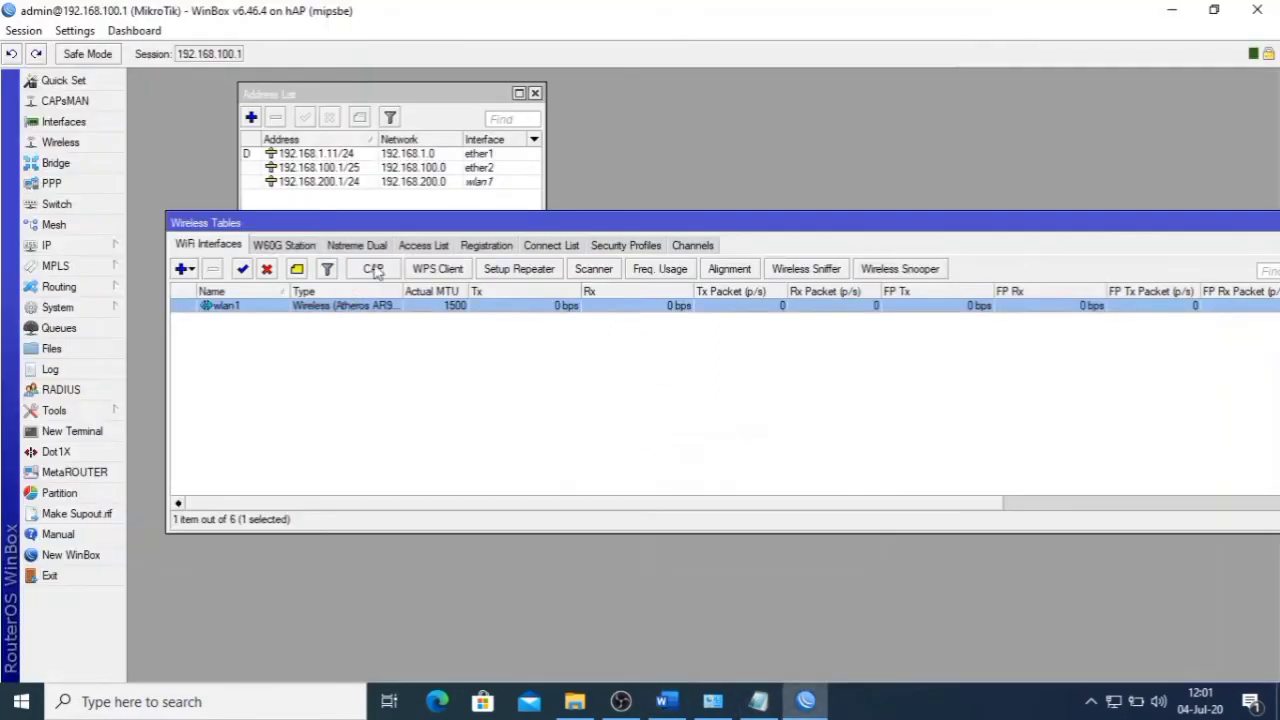
- Set wlan1 to ap bridge mode and replace SSID Mikrotik with nama_peserta@ProxyUKK
{"action": "double_click", "coordinate": [307, 310]}
{"action": "left_click", "coordinate": [622, 131]}
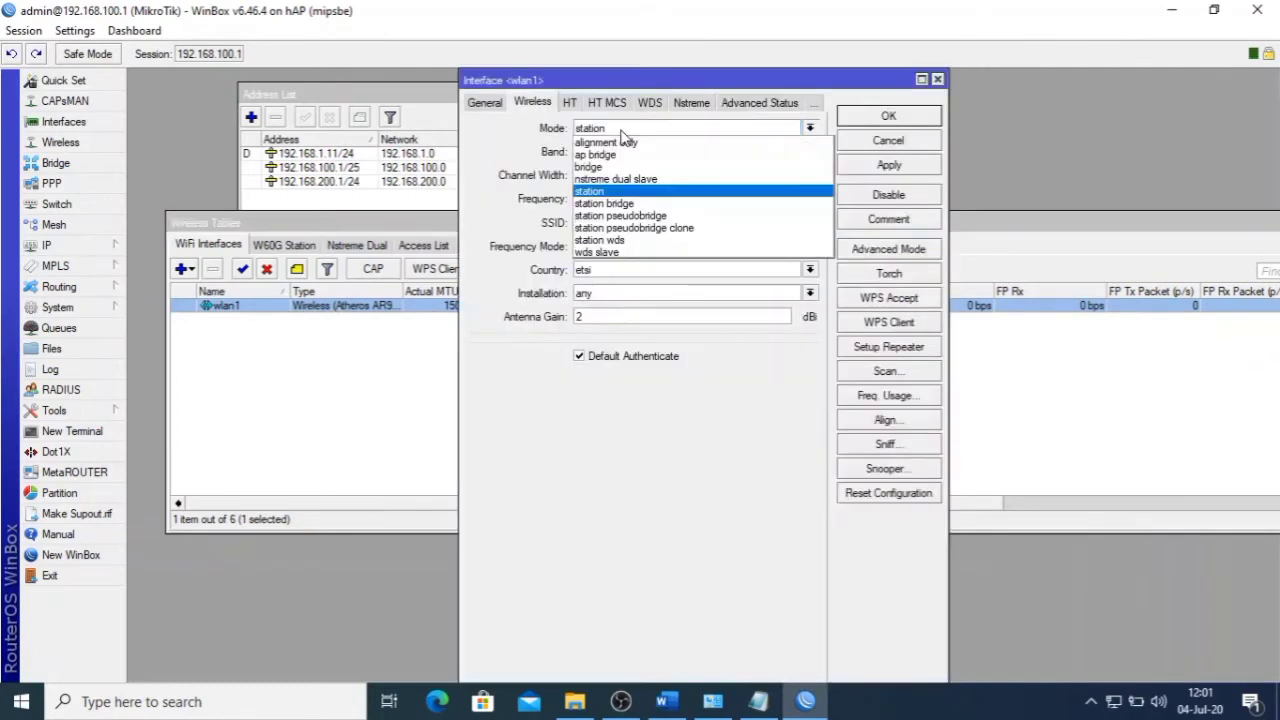
{"action": "left_click", "coordinate": [627, 156]}
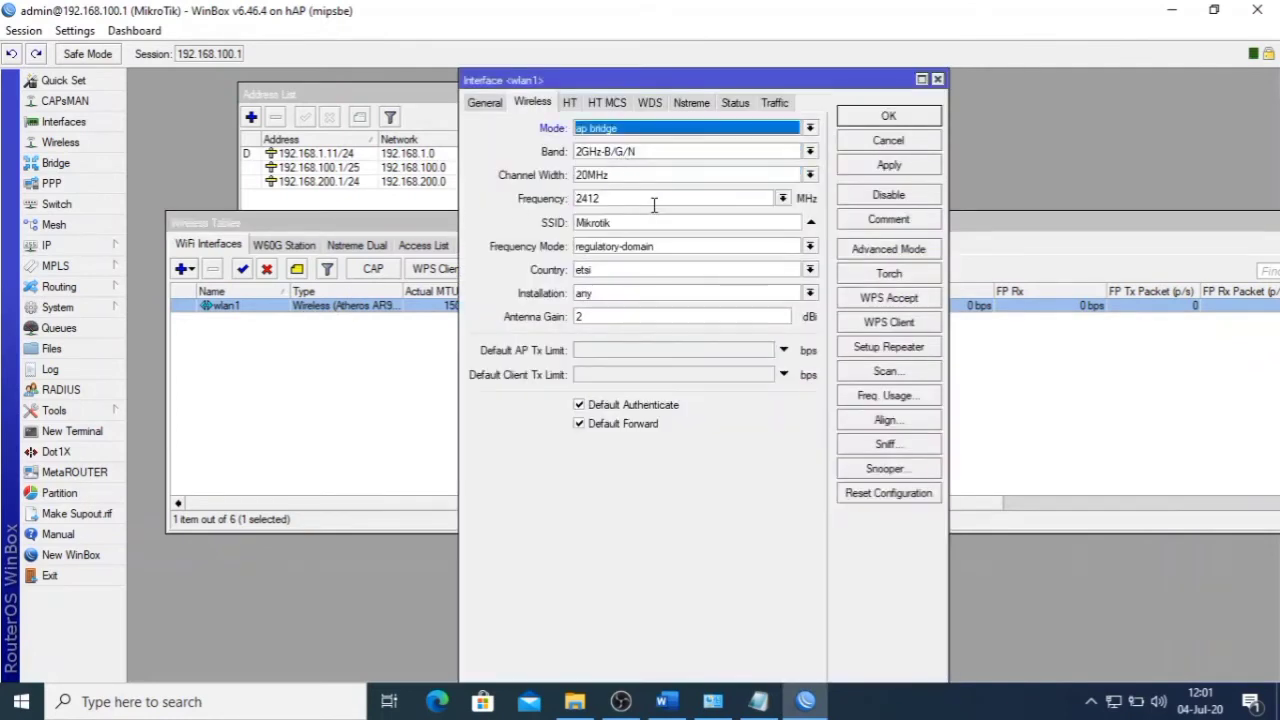
{"action": "left_click_drag", "start_coordinate": [657, 222], "coordinate": [559, 223]}
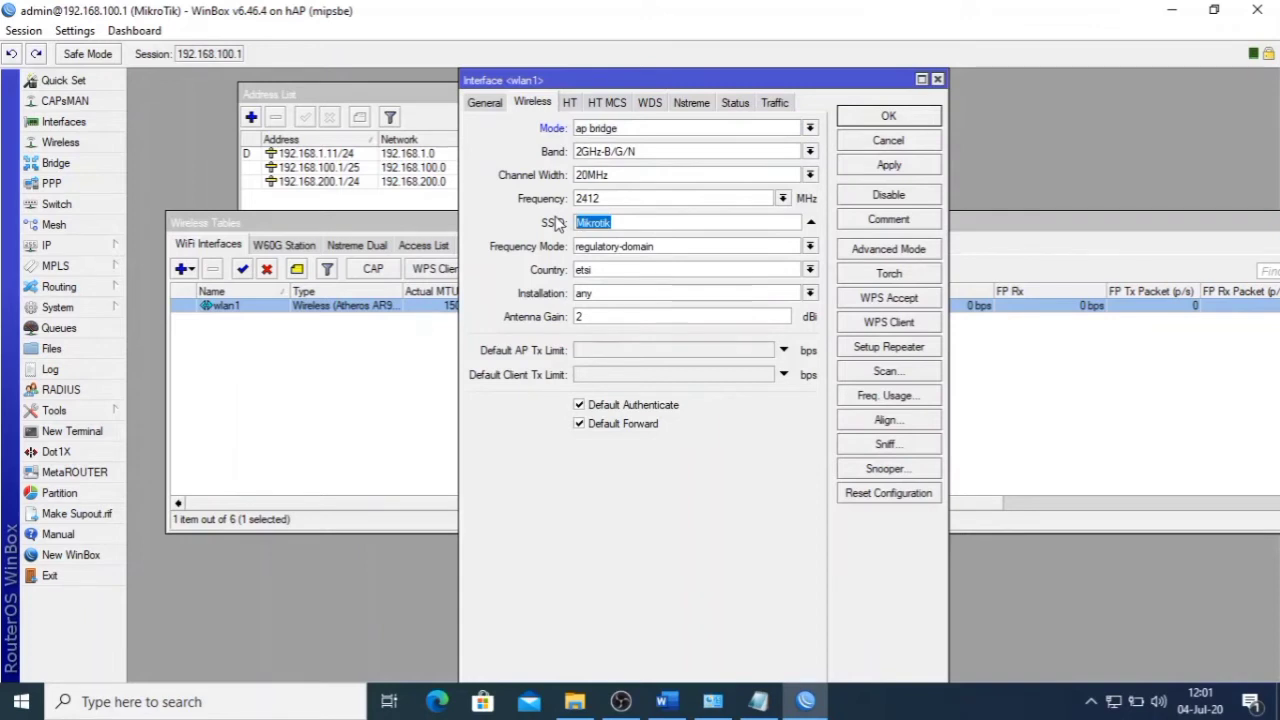
{"action": "key", "text": "ctrl+v"}
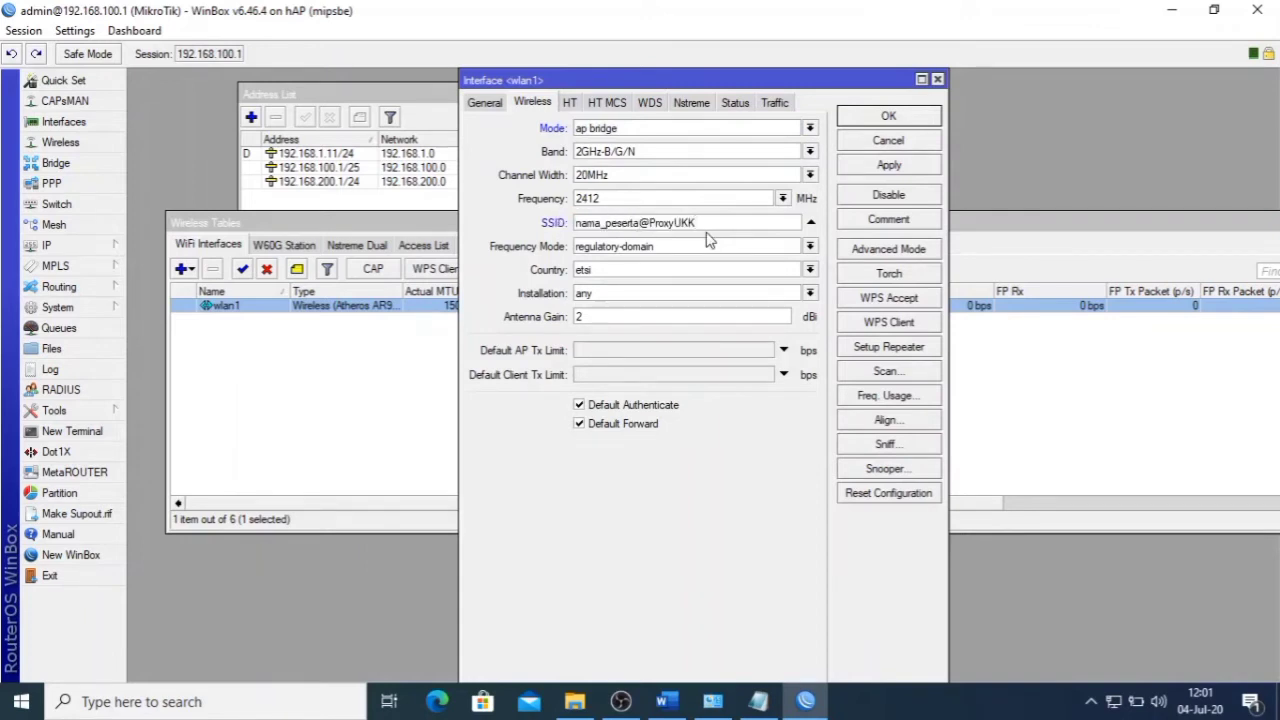
{"action": "left_click", "coordinate": [888, 168]}
{"action": "left_click", "coordinate": [897, 118]}
- Close the wireless interfaces and address list windows
{"action": "left_click_drag", "start_coordinate": [899, 215], "coordinate": [790, 208]}
{"action": "left_click_drag", "start_coordinate": [1210, 288], "coordinate": [1031, 250]}
{"action": "left_click", "coordinate": [1021, 214]}
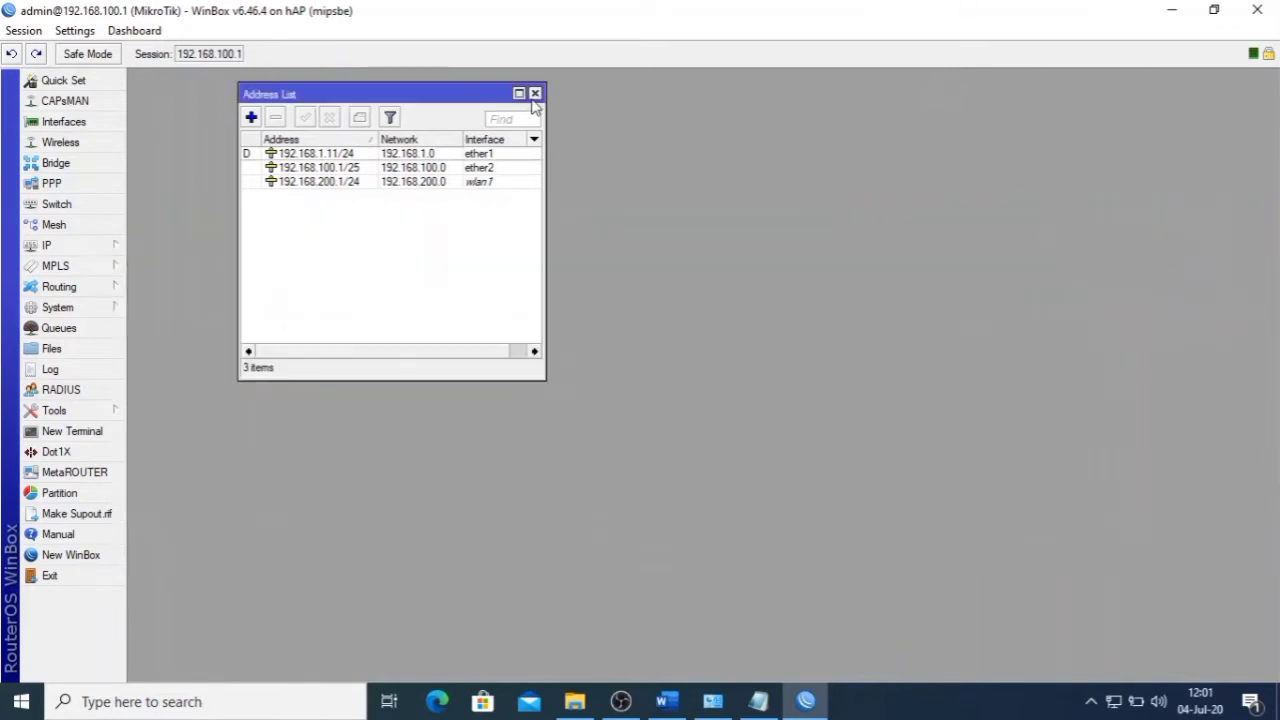
{"action": "left_click", "coordinate": [535, 94]}
- Check the exam sheet, then launch Hotspot Setup from IP > Hotspot
{"action": "left_click", "coordinate": [667, 701]}
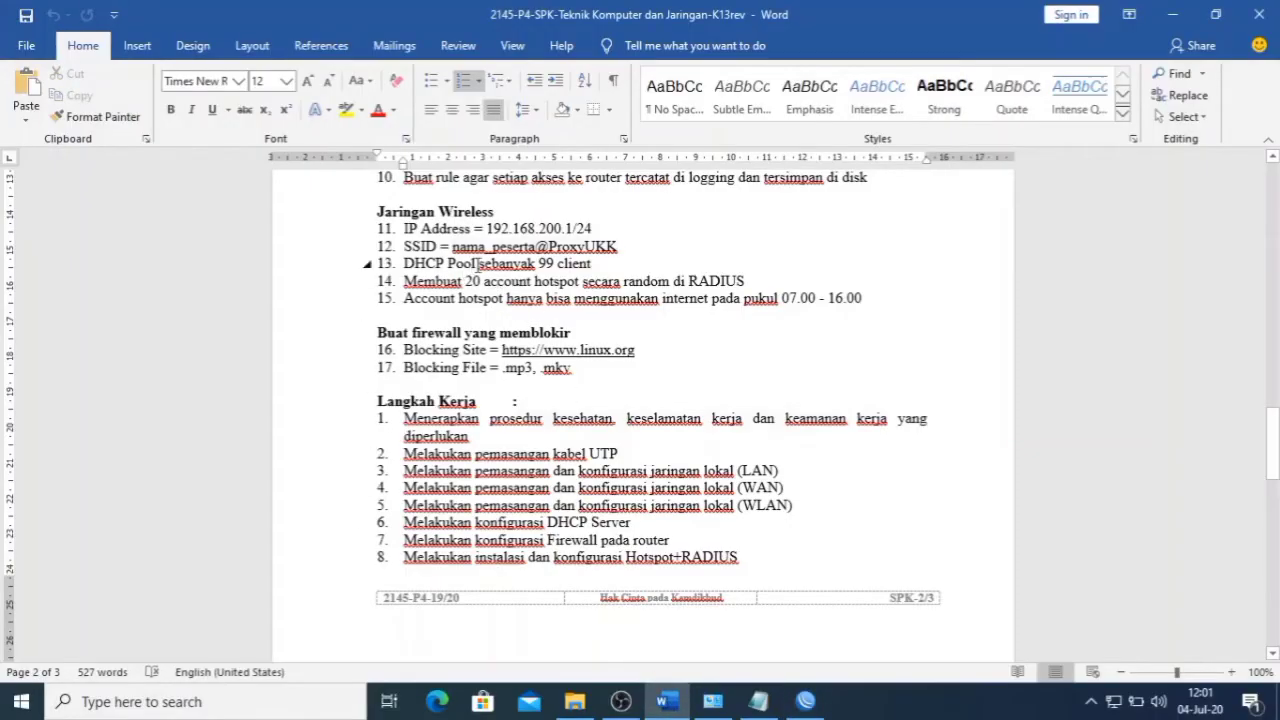
{"action": "left_click", "coordinate": [806, 701]}
{"action": "left_click", "coordinate": [46, 245]}
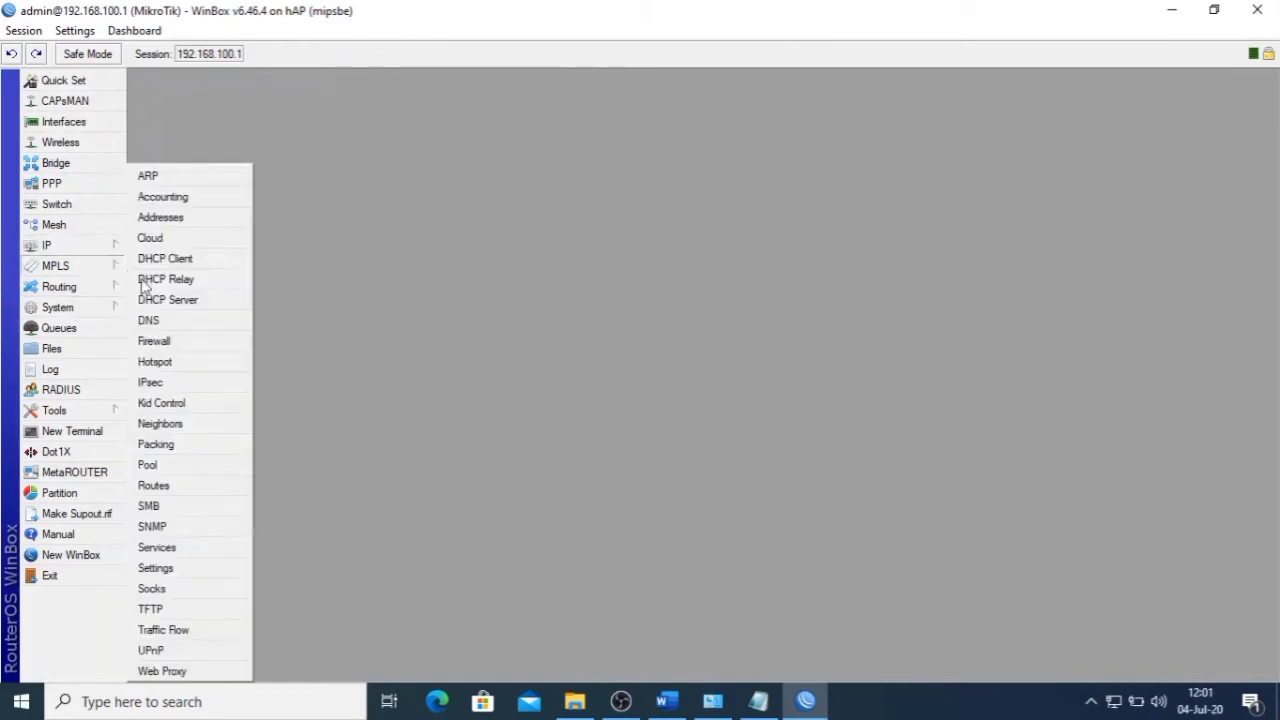
{"action": "left_click", "coordinate": [155, 362]}
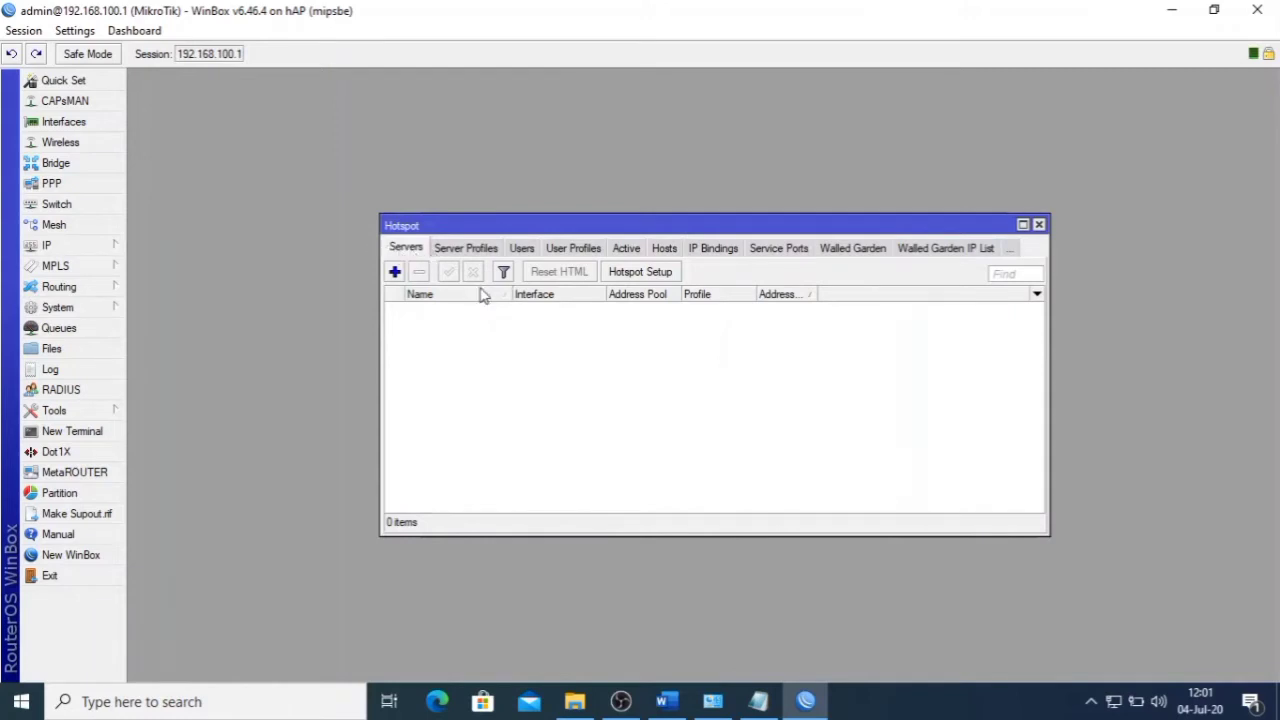
{"action": "left_click", "coordinate": [659, 278]}
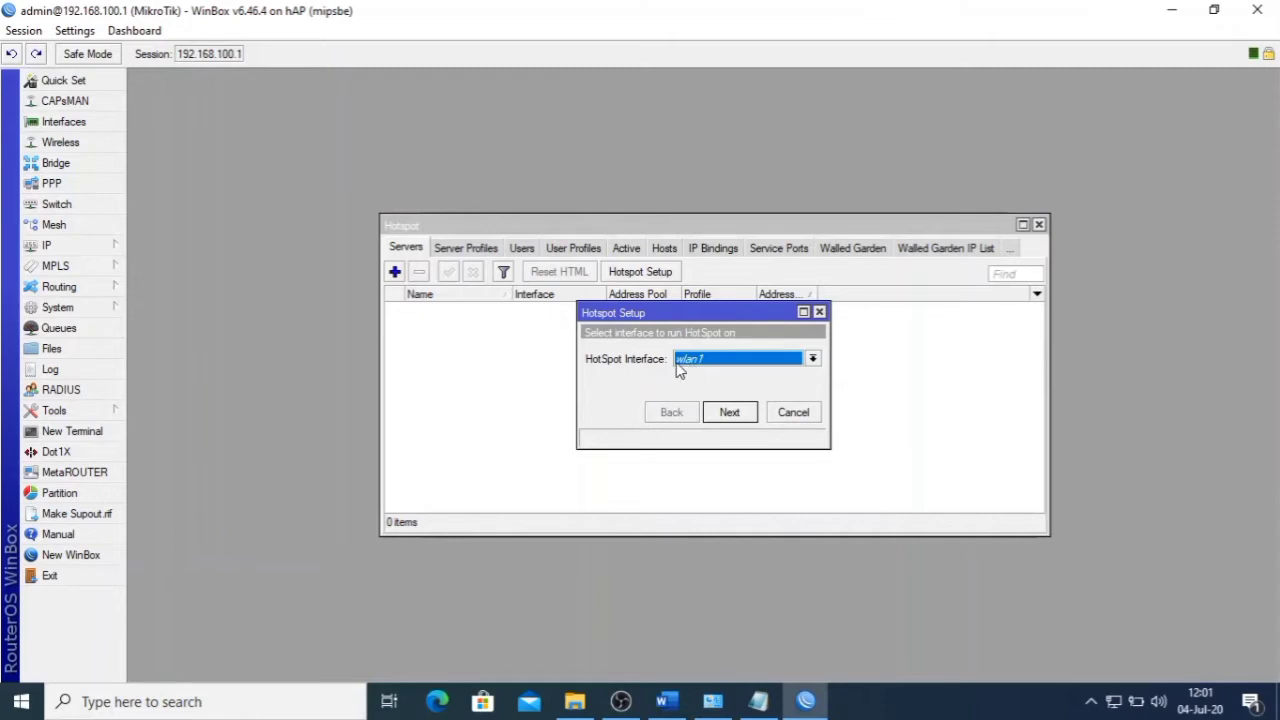
- Use wlan1, network 192.168.200.1/24 with masquerade, and pool 192.168.200.2-192.168.200.254
{"action": "left_click", "coordinate": [712, 363]}
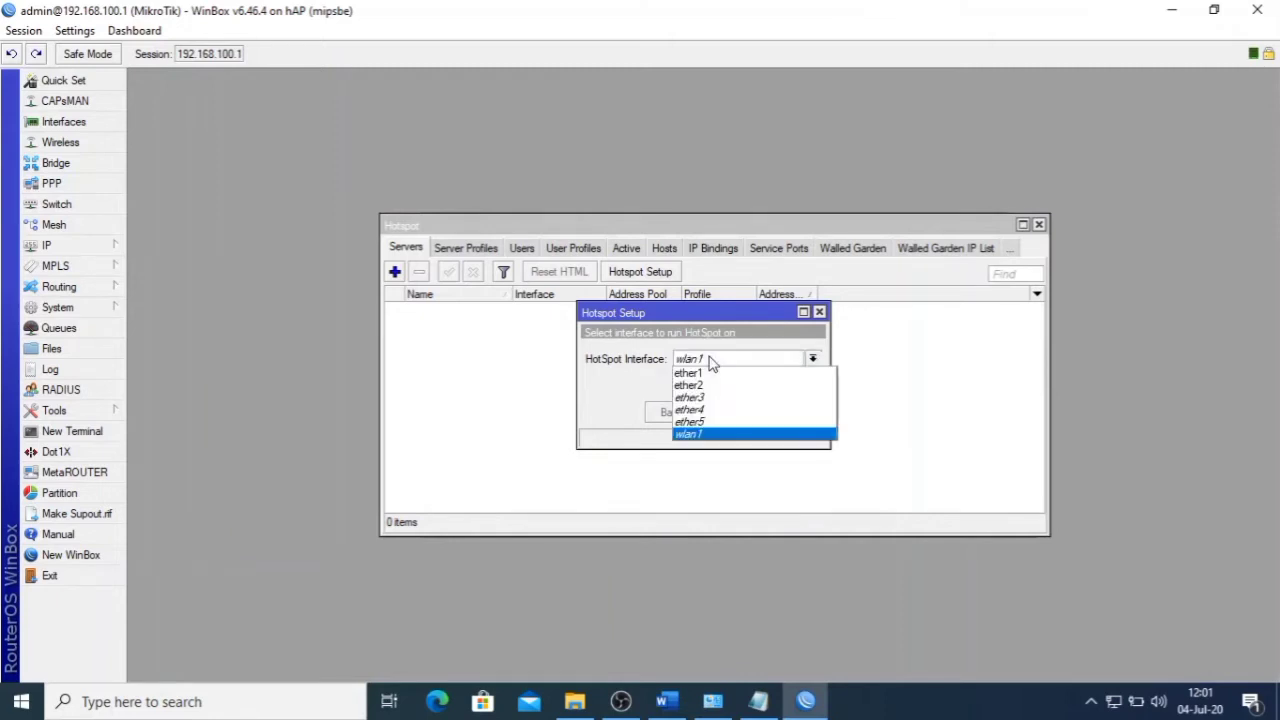
{"action": "left_click", "coordinate": [712, 363]}
{"action": "left_click", "coordinate": [730, 412]}
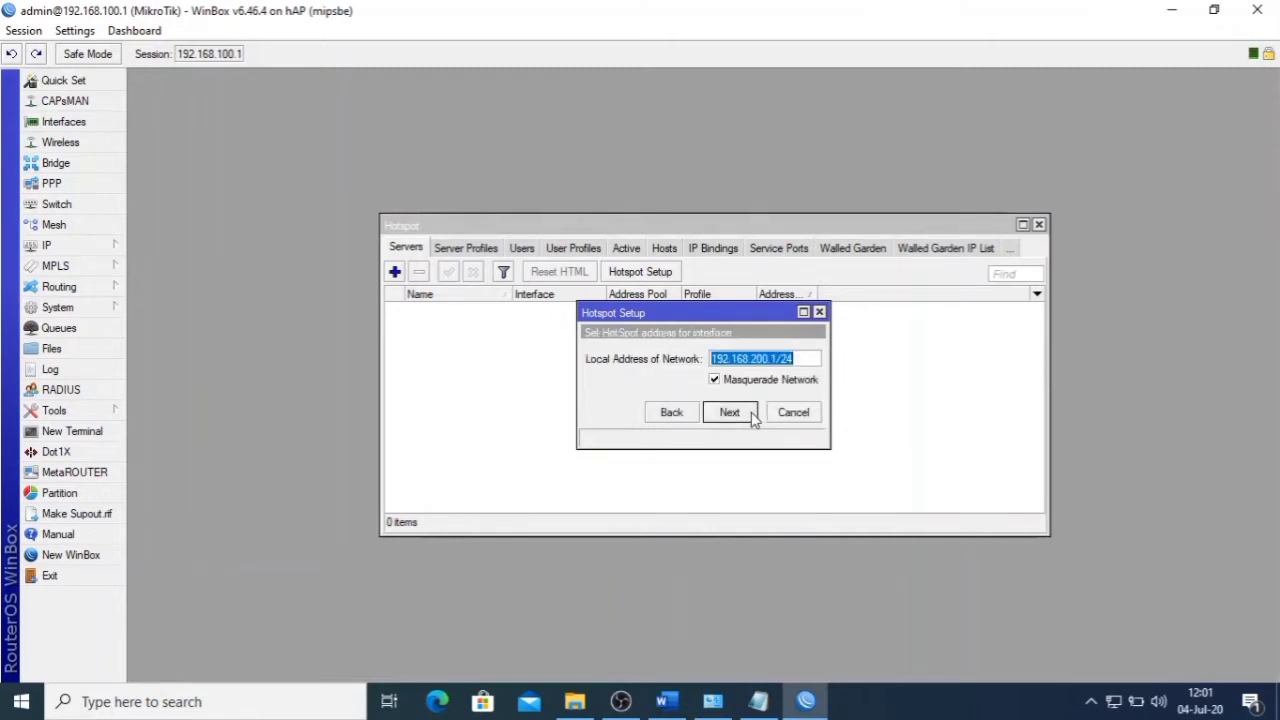
{"action": "left_click", "coordinate": [754, 418]}
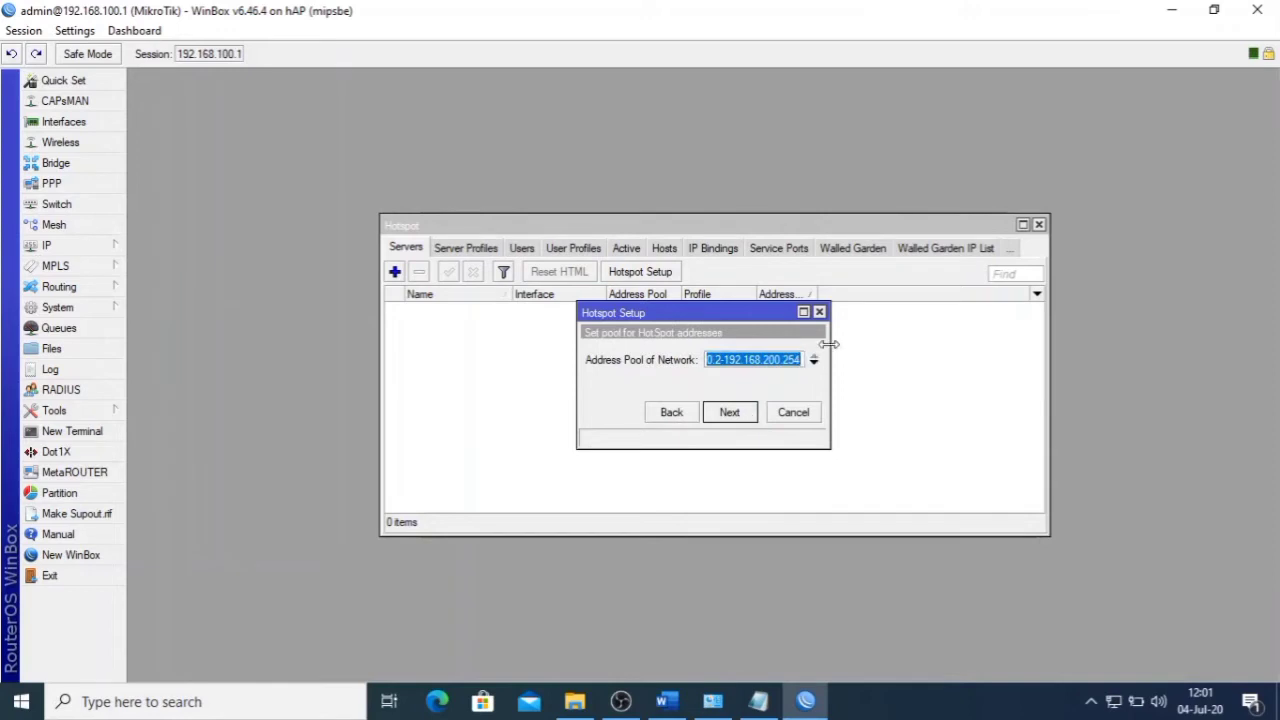
{"action": "left_click_drag", "start_coordinate": [830, 342], "coordinate": [988, 342]}
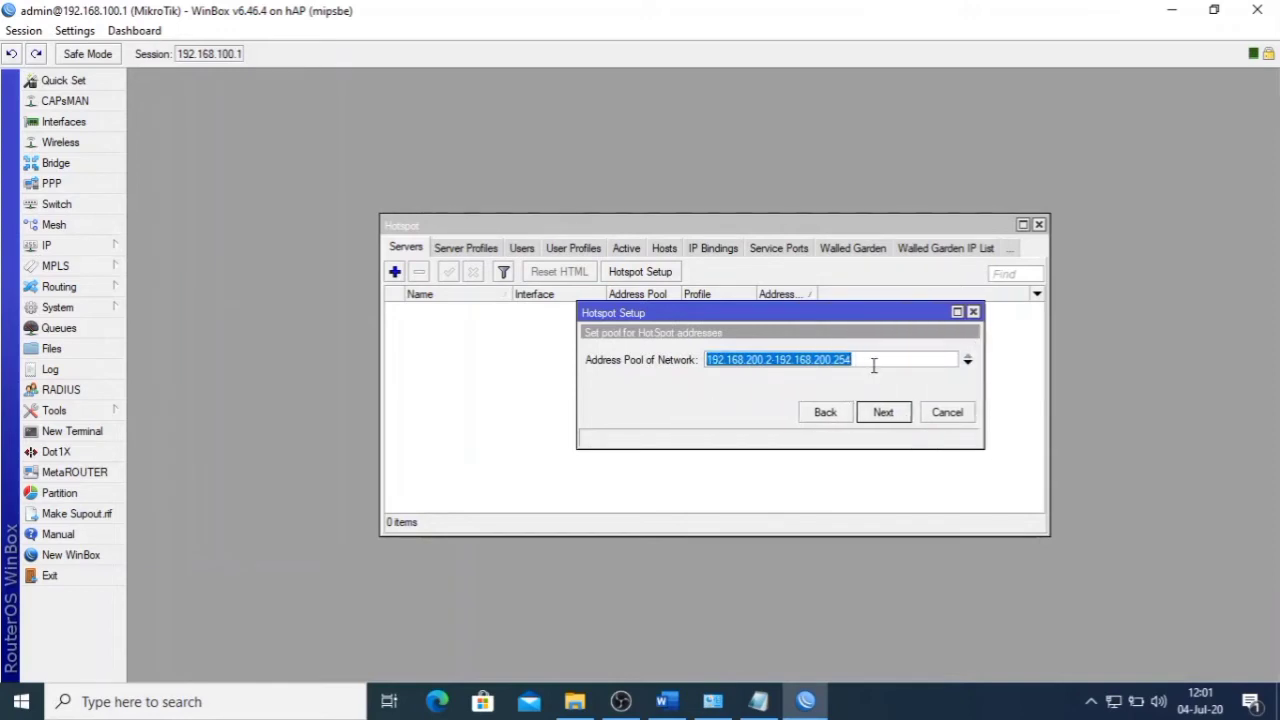
{"action": "left_click", "coordinate": [877, 361]}
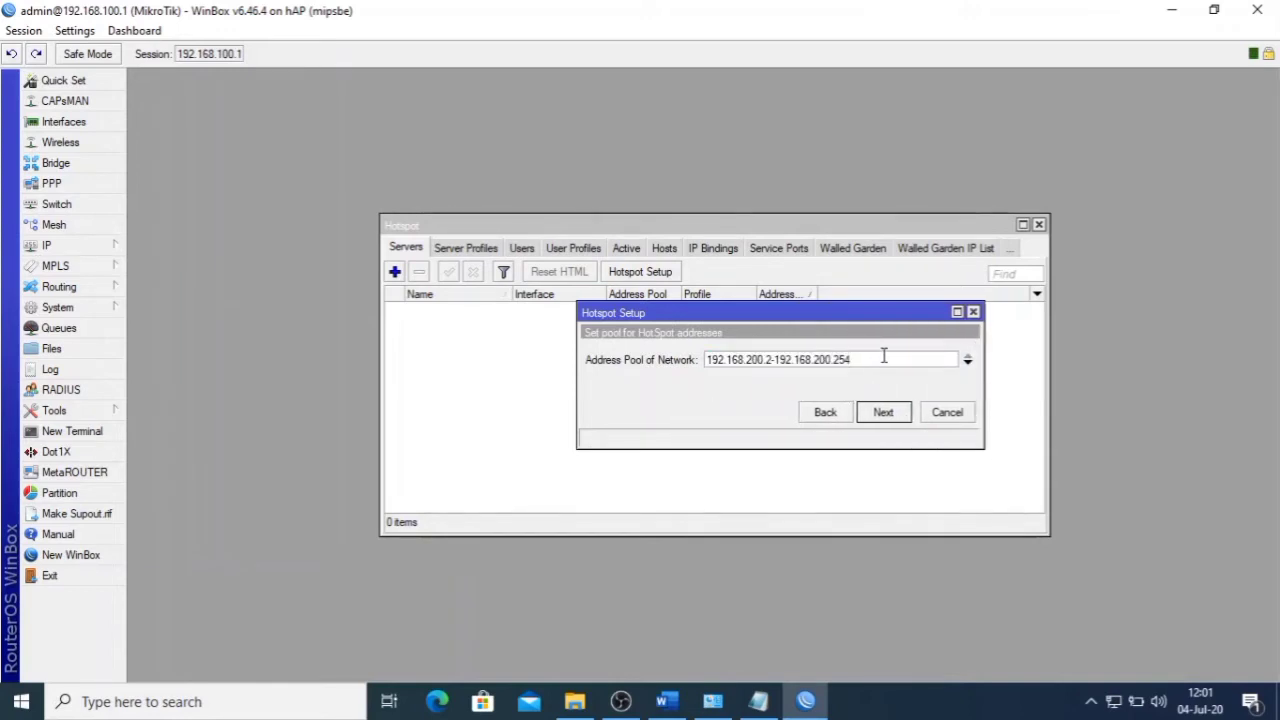
{"action": "double_click", "coordinate": [769, 361]}
{"action": "left_click", "coordinate": [884, 412]}
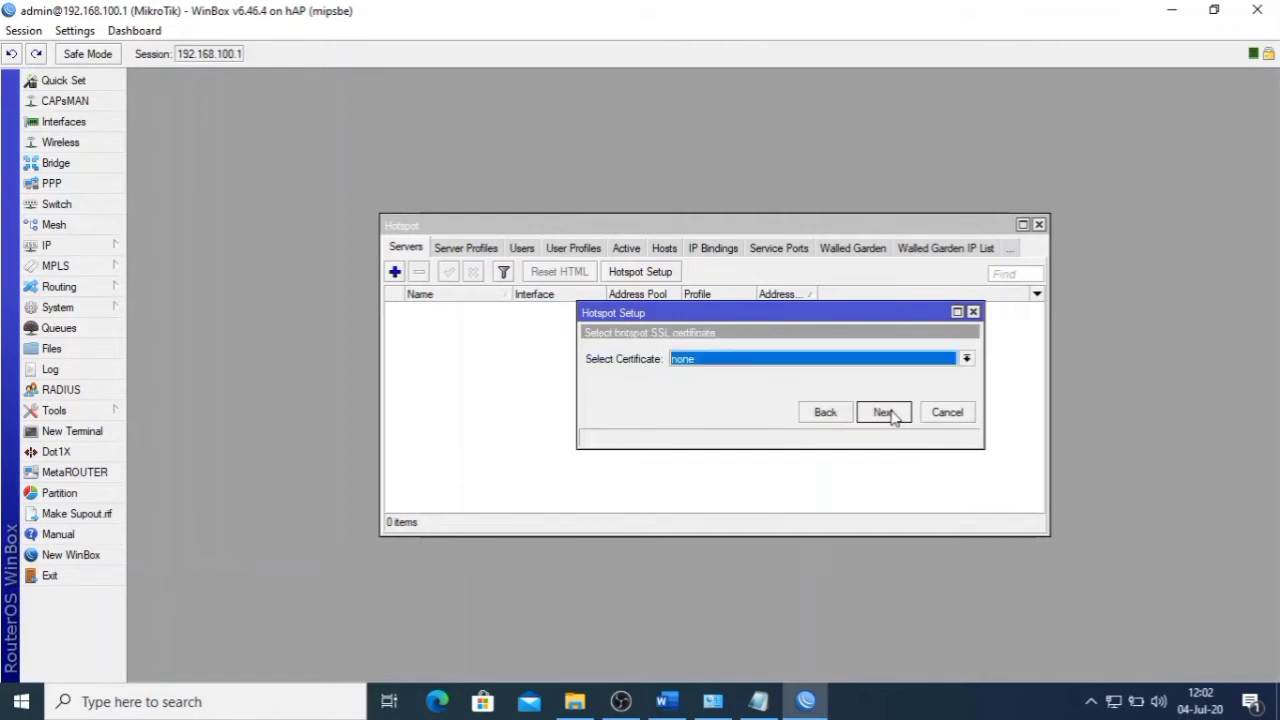
- Finish with no certificate, default SMTP, DNS and local user, creating hotspot1
{"action": "left_click", "coordinate": [884, 412]}
{"action": "left_click", "coordinate": [884, 412]}
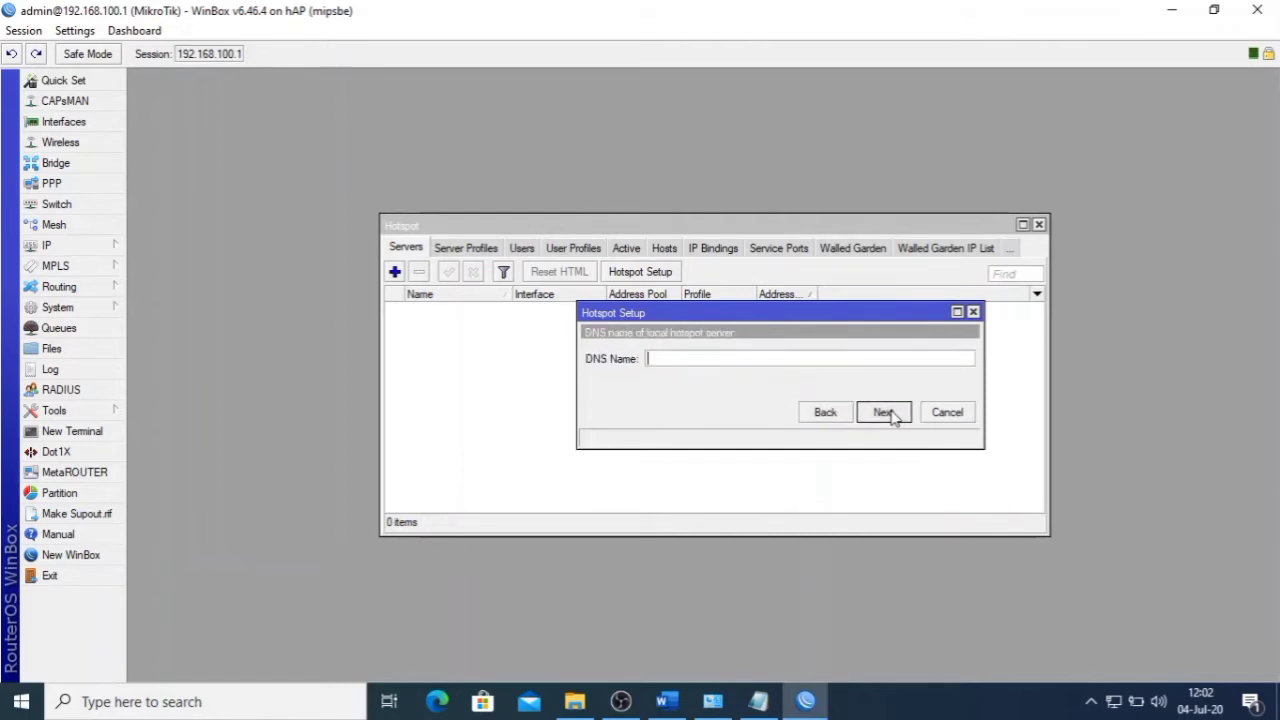
{"action": "left_click", "coordinate": [891, 413]}
{"action": "left_click", "coordinate": [891, 414]}
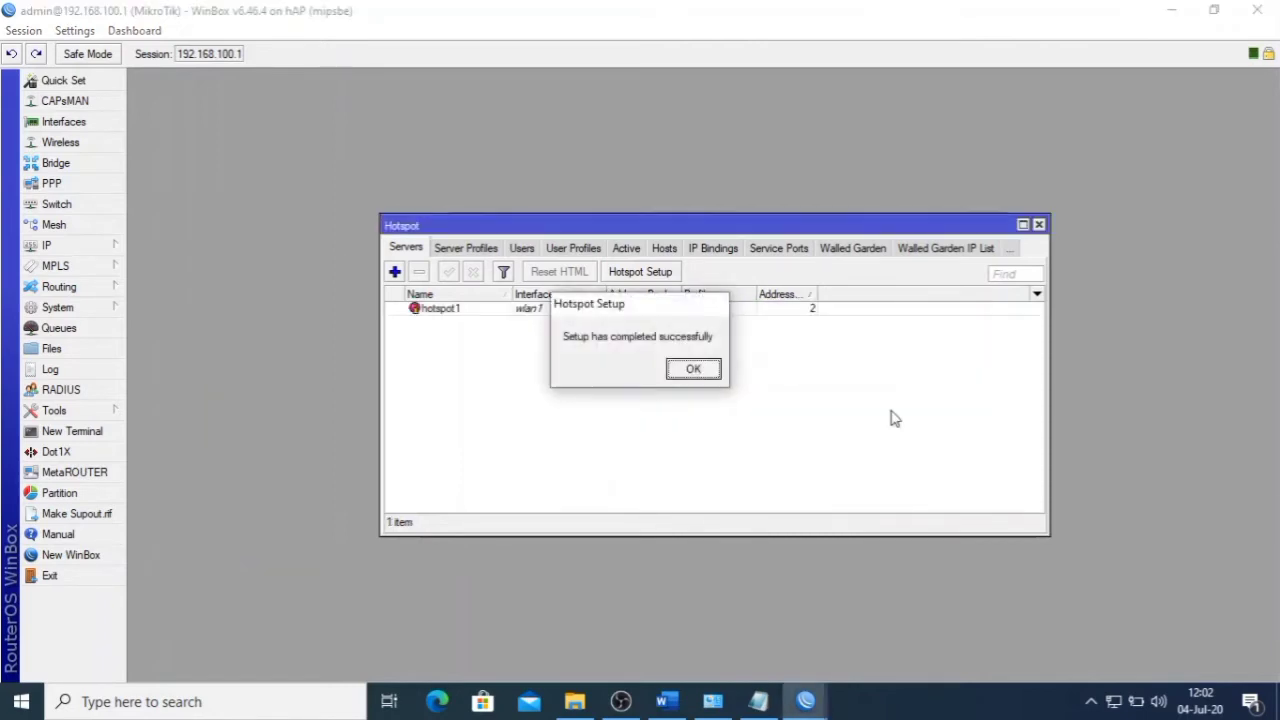
{"action": "left_click", "coordinate": [696, 371]}
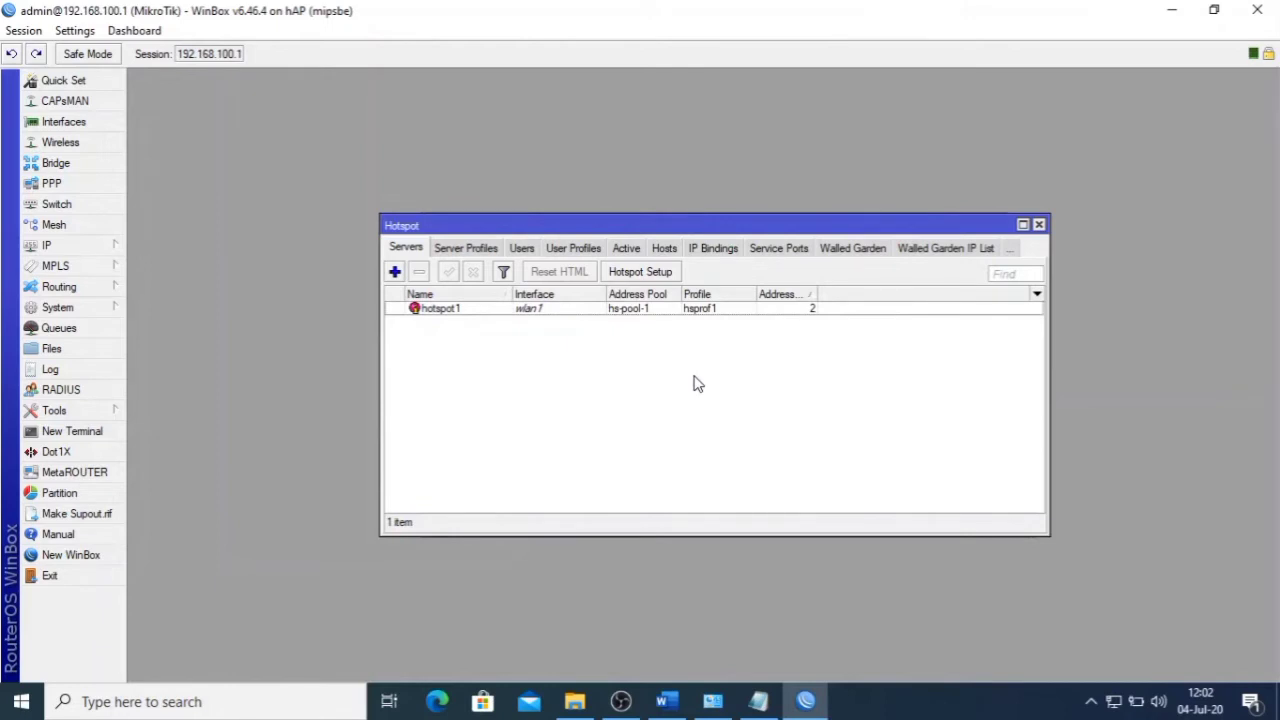
{"action": "left_click", "coordinate": [667, 701]}
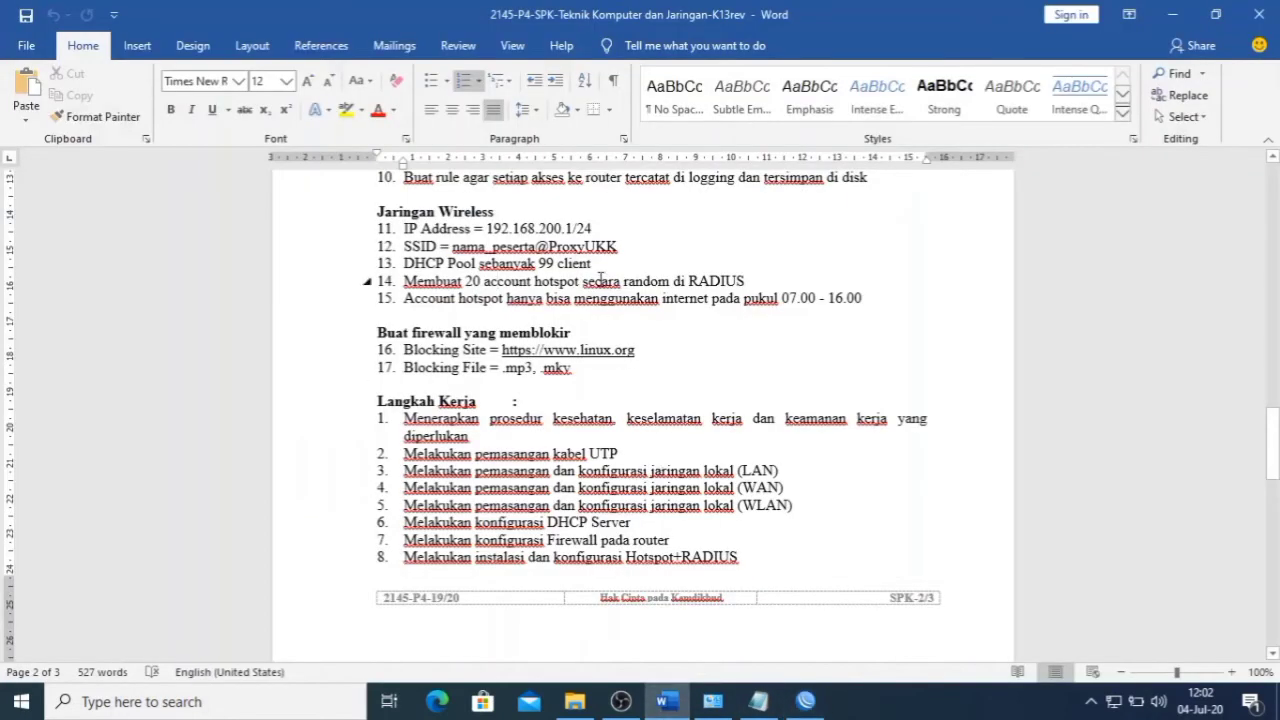
- Read item 14, which requires 20 random hotspot accounts in RADIUS, then return to WinBox
{"action": "triple_click", "coordinate": [408, 282]}
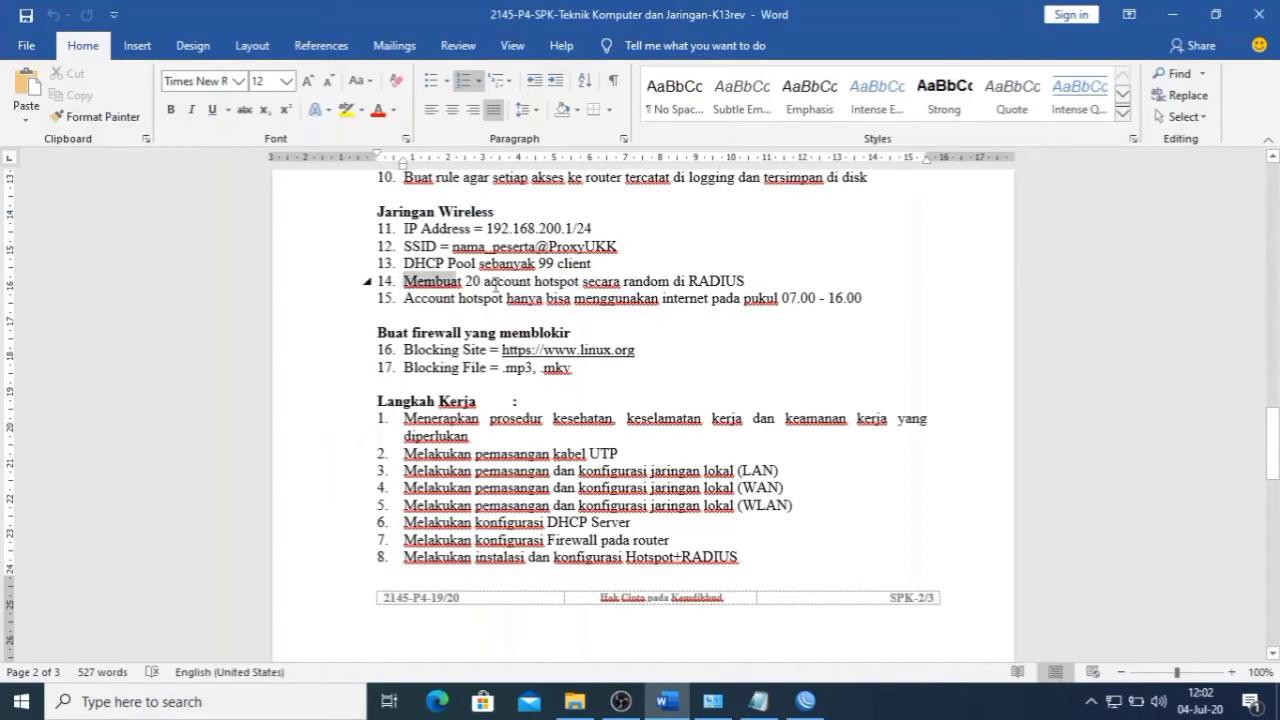
{"action": "left_click_drag", "start_coordinate": [567, 294], "coordinate": [750, 284]}
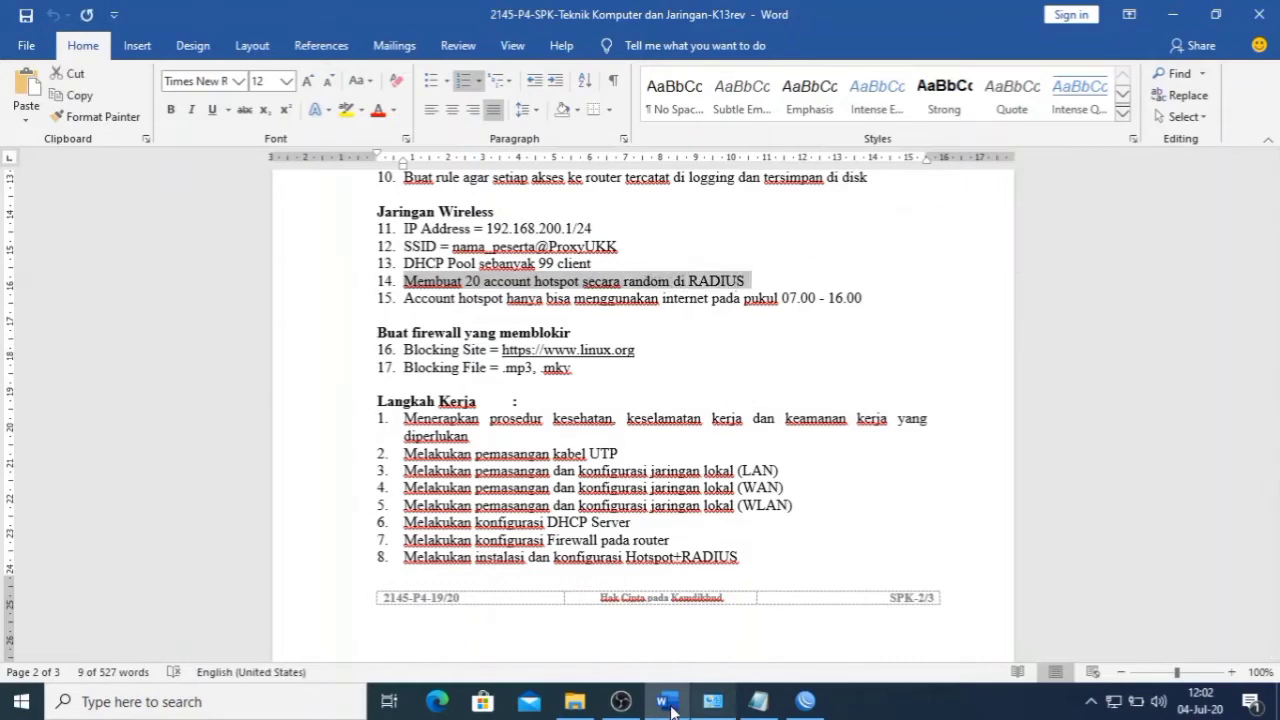
{"action": "left_click", "coordinate": [805, 701]}
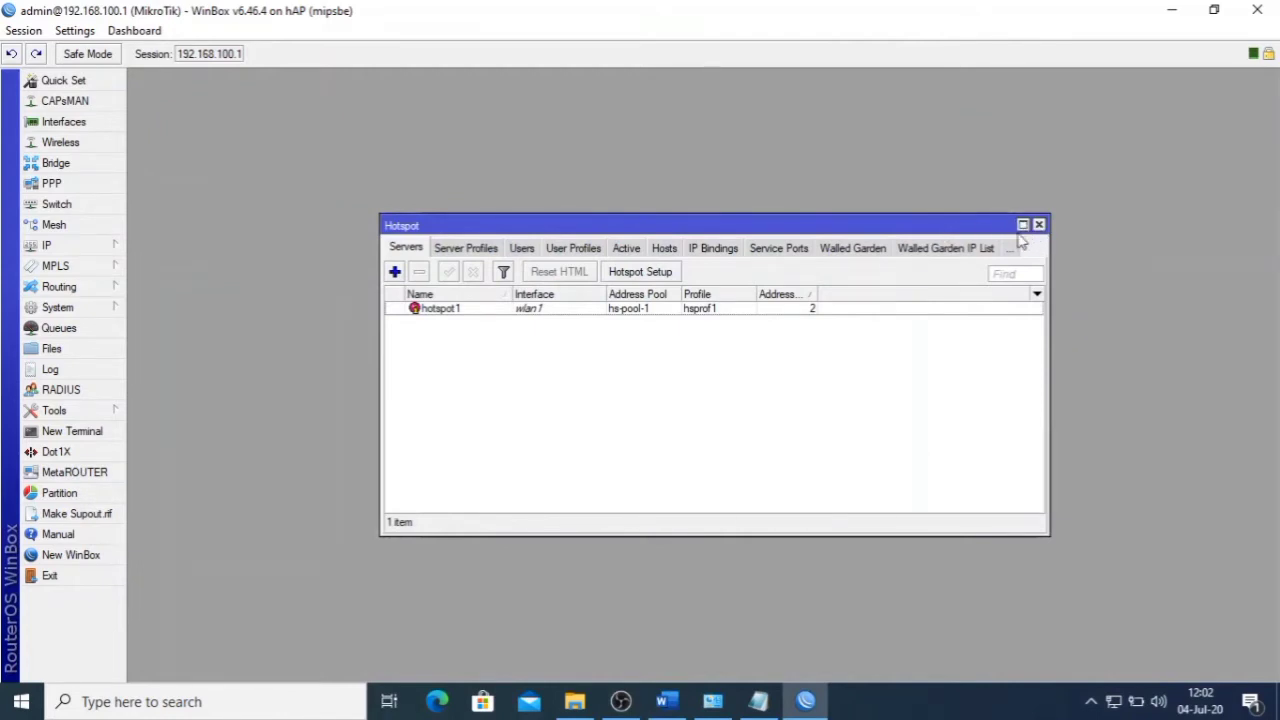
- Glance at the exam sheet once more, then close the Hotspot window
{"action": "left_click", "coordinate": [676, 703]}
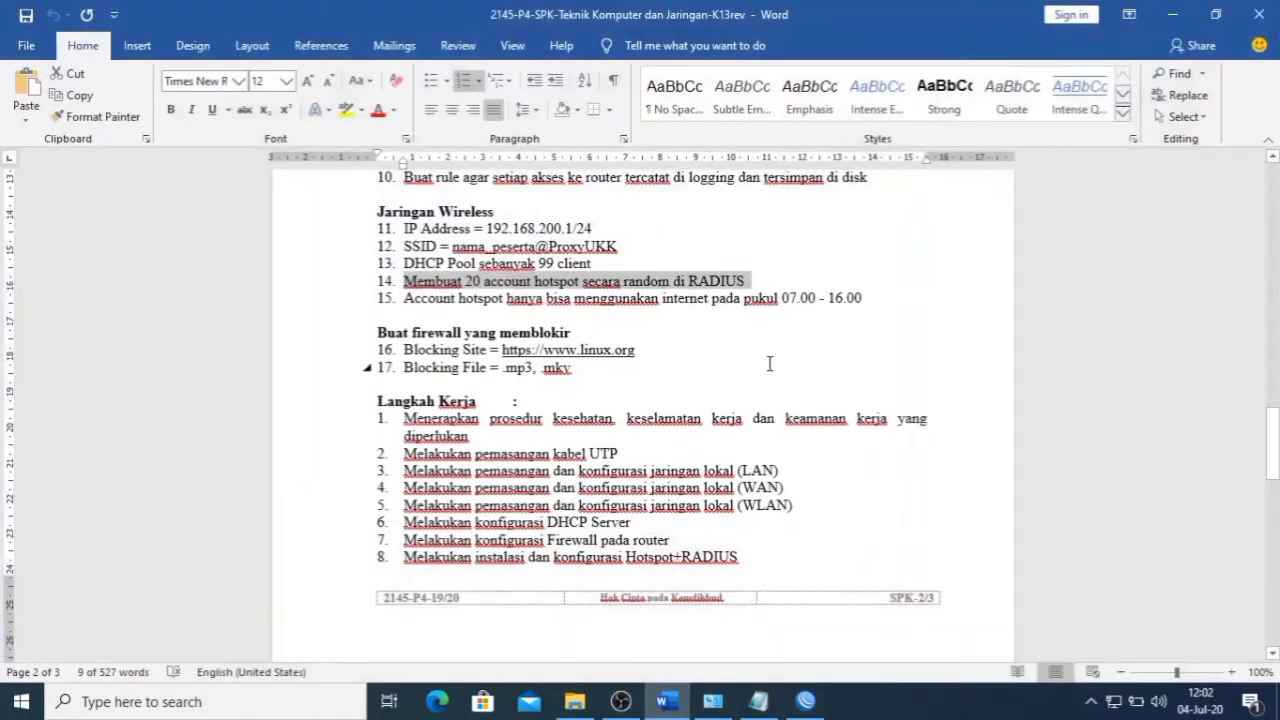
{"action": "key", "text": "alt+Tab"}
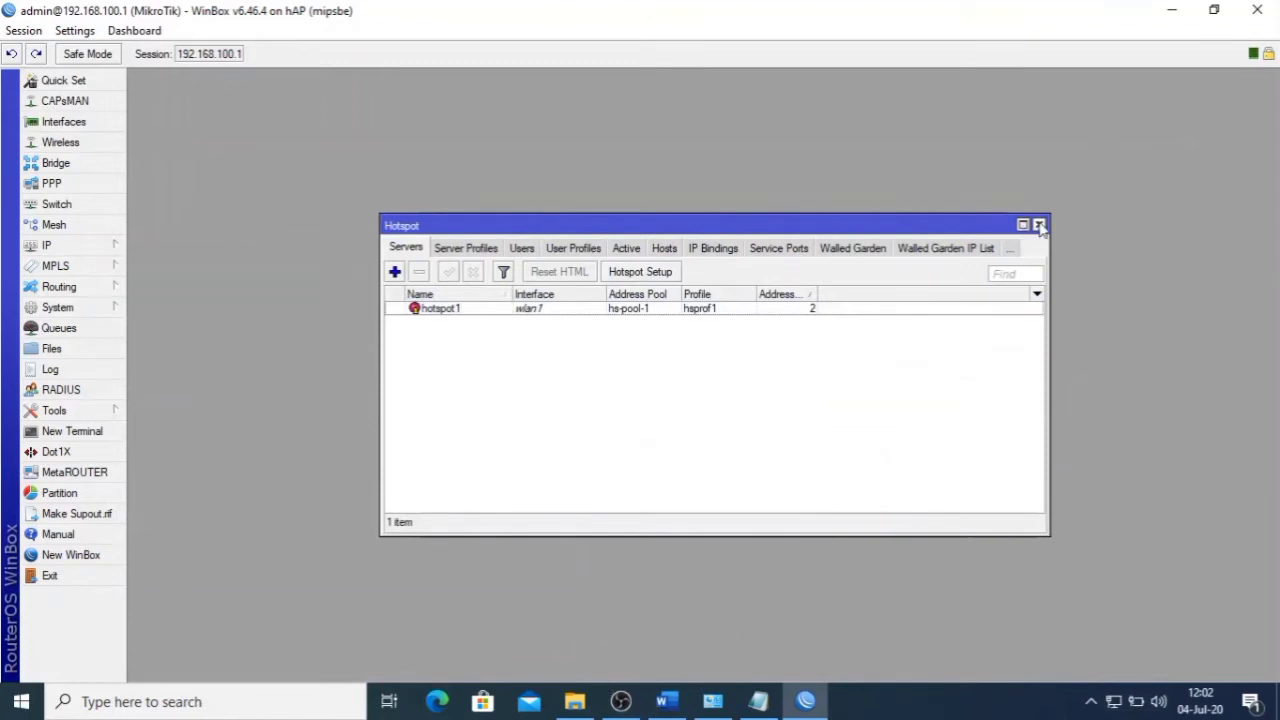
{"action": "left_click", "coordinate": [1039, 224]}
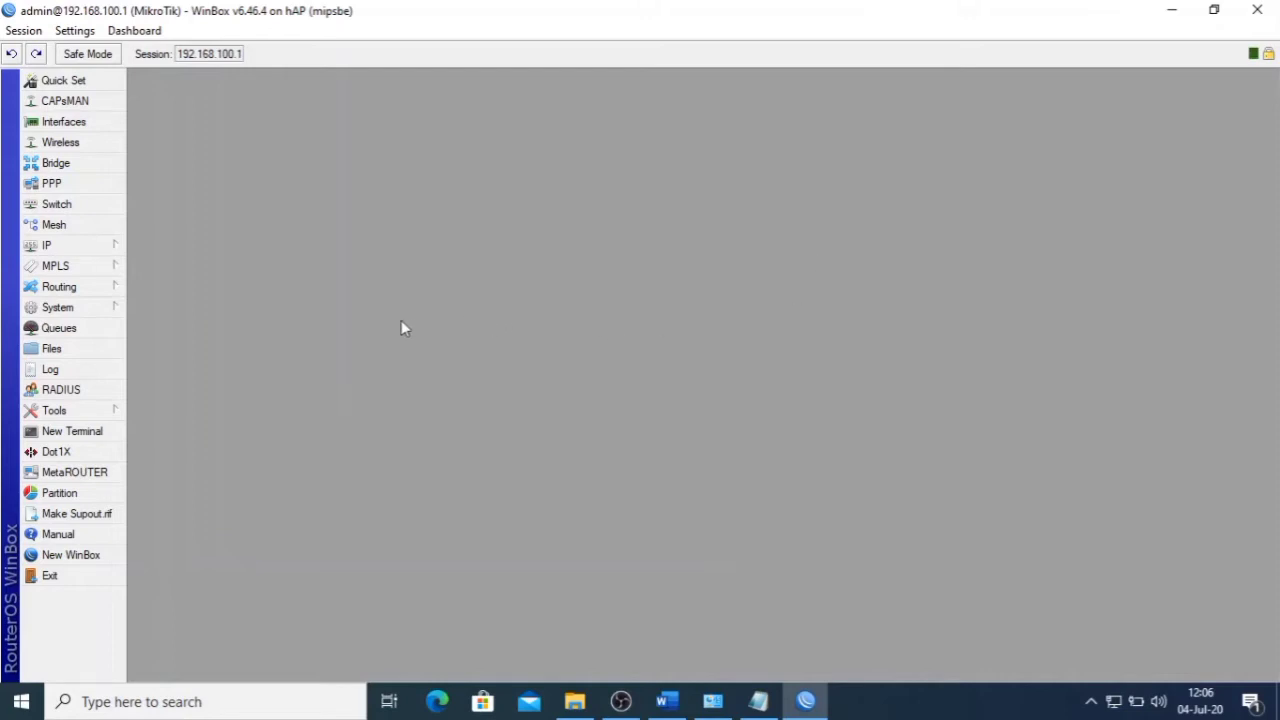
- Glance at the router's files, then confirm user-manager 6.46.4 in the installed package list
{"action": "left_click", "coordinate": [100, 350]}
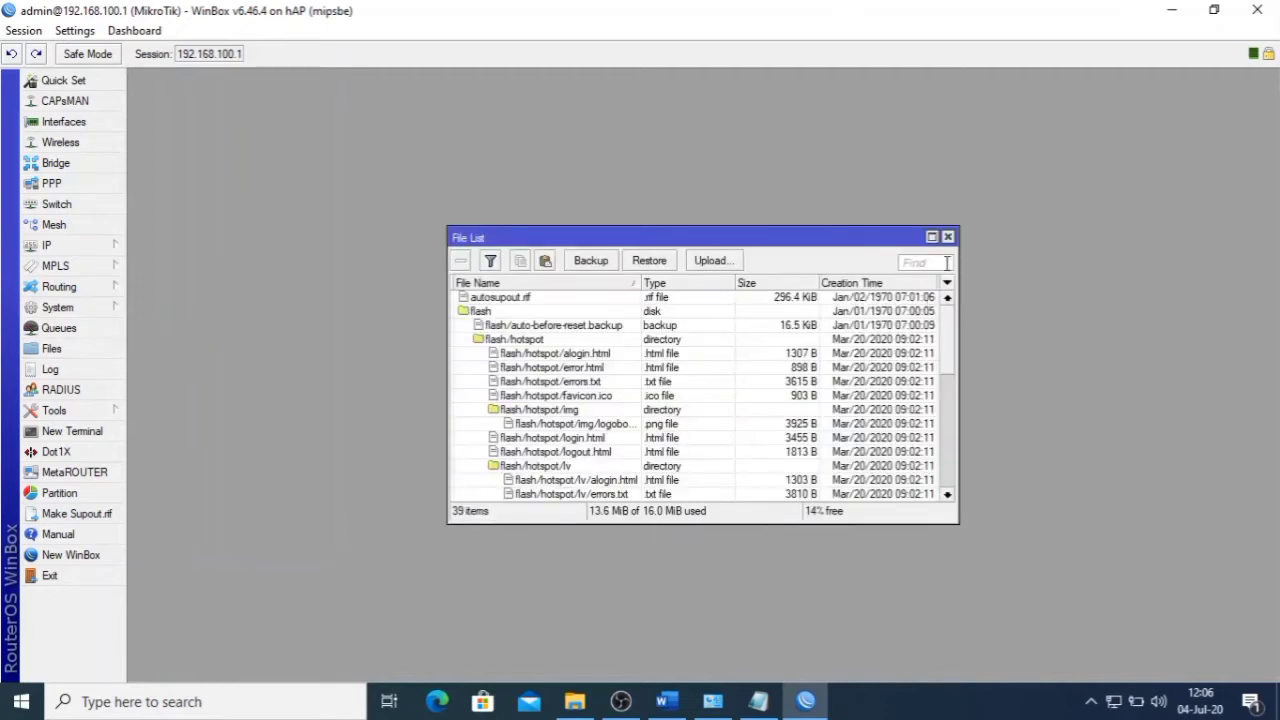
{"action": "left_click", "coordinate": [947, 237]}
{"action": "left_click", "coordinate": [100, 311]}
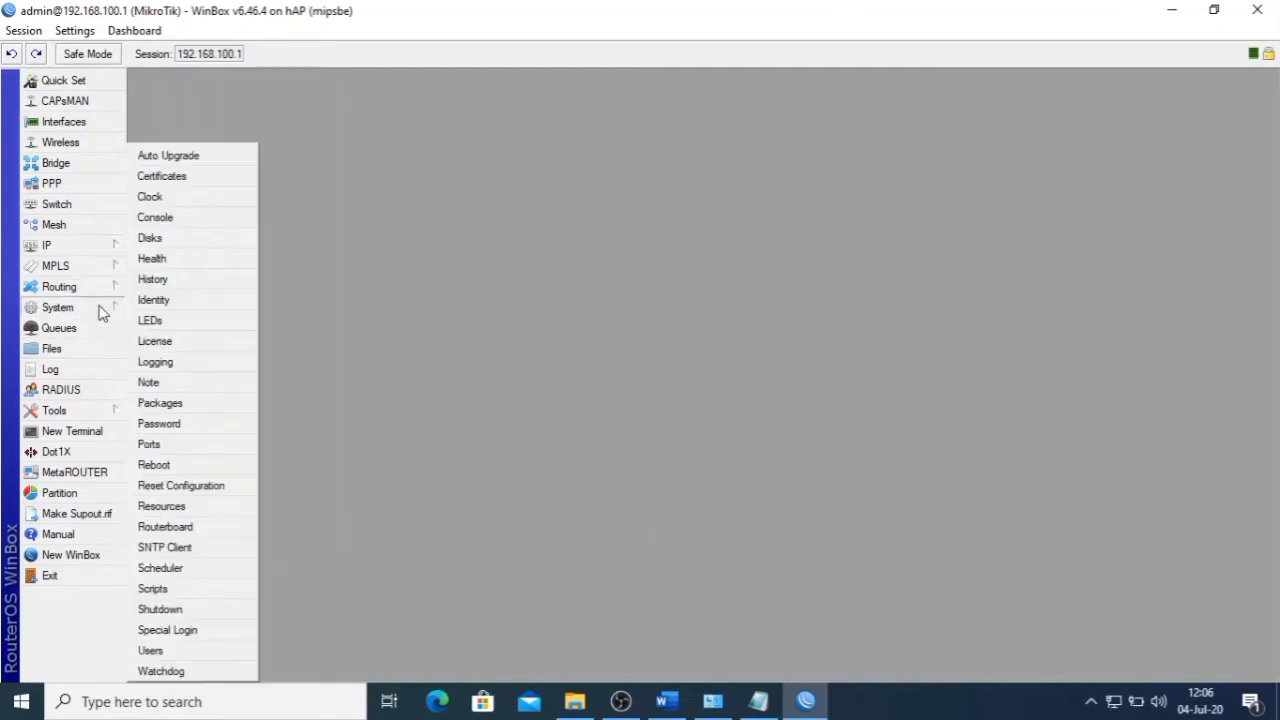
{"action": "left_click", "coordinate": [170, 405]}
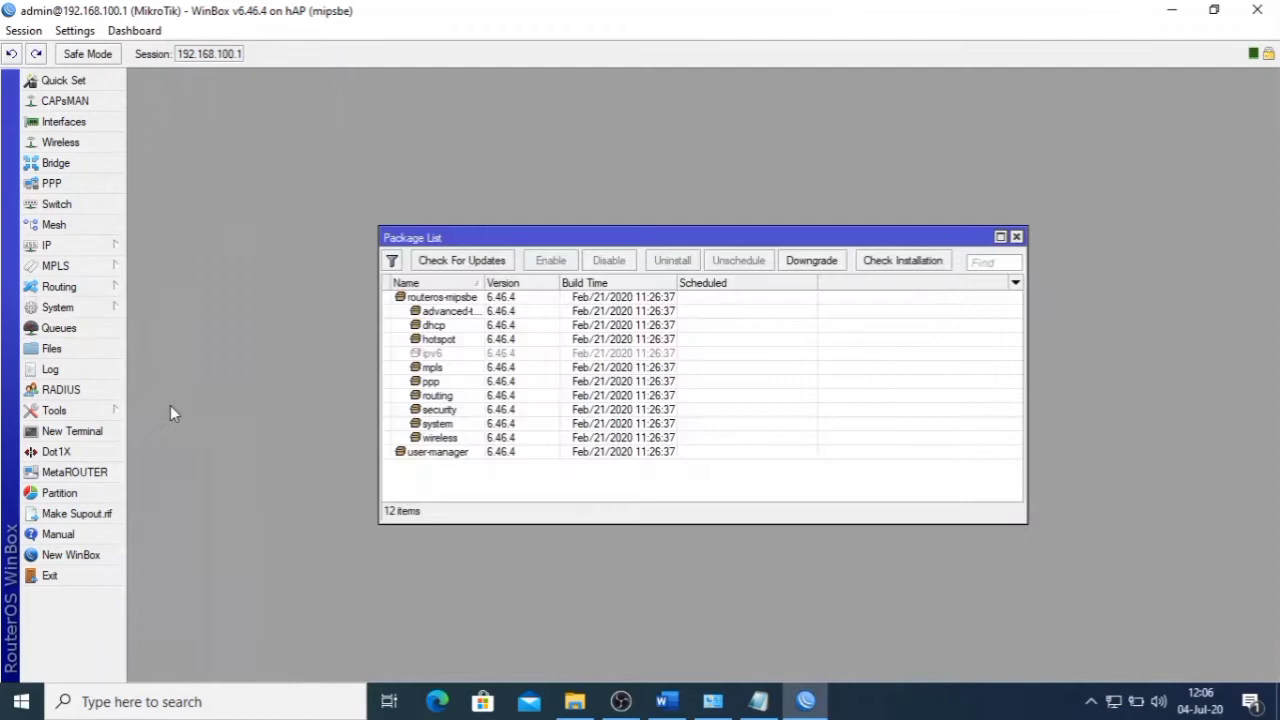
{"action": "left_click", "coordinate": [443, 456]}
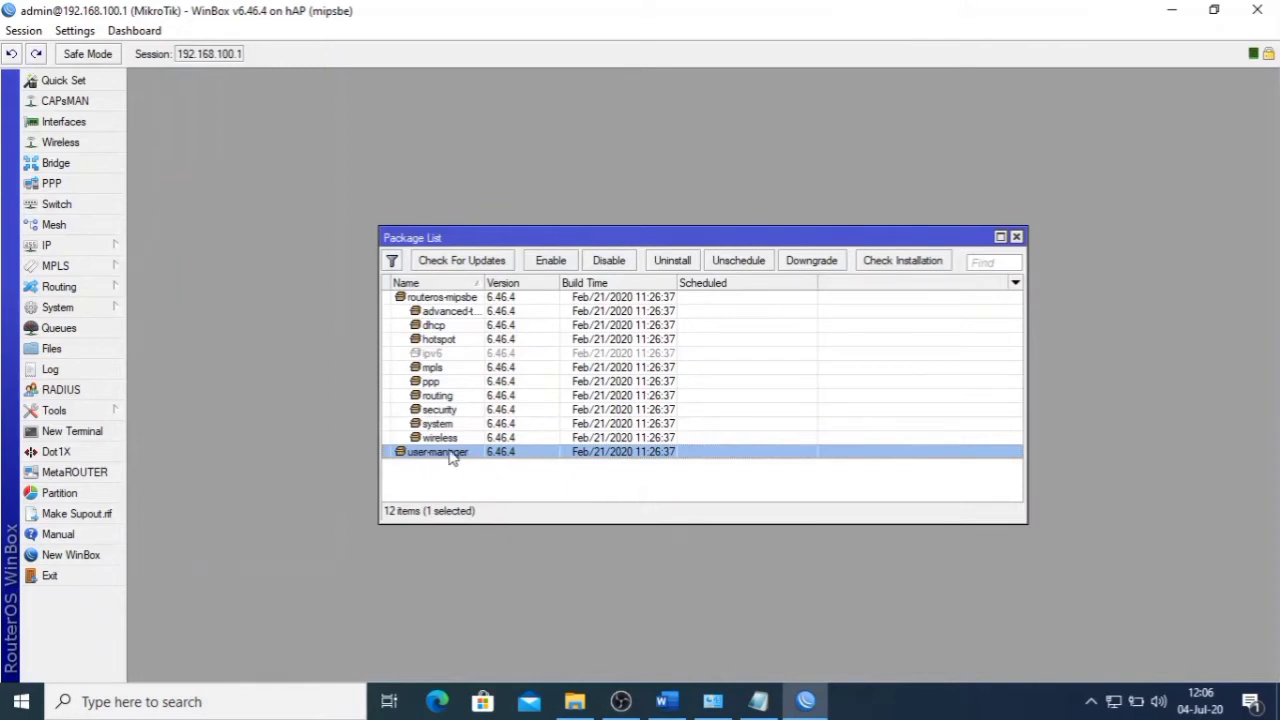
{"action": "left_click", "coordinate": [1016, 238]}
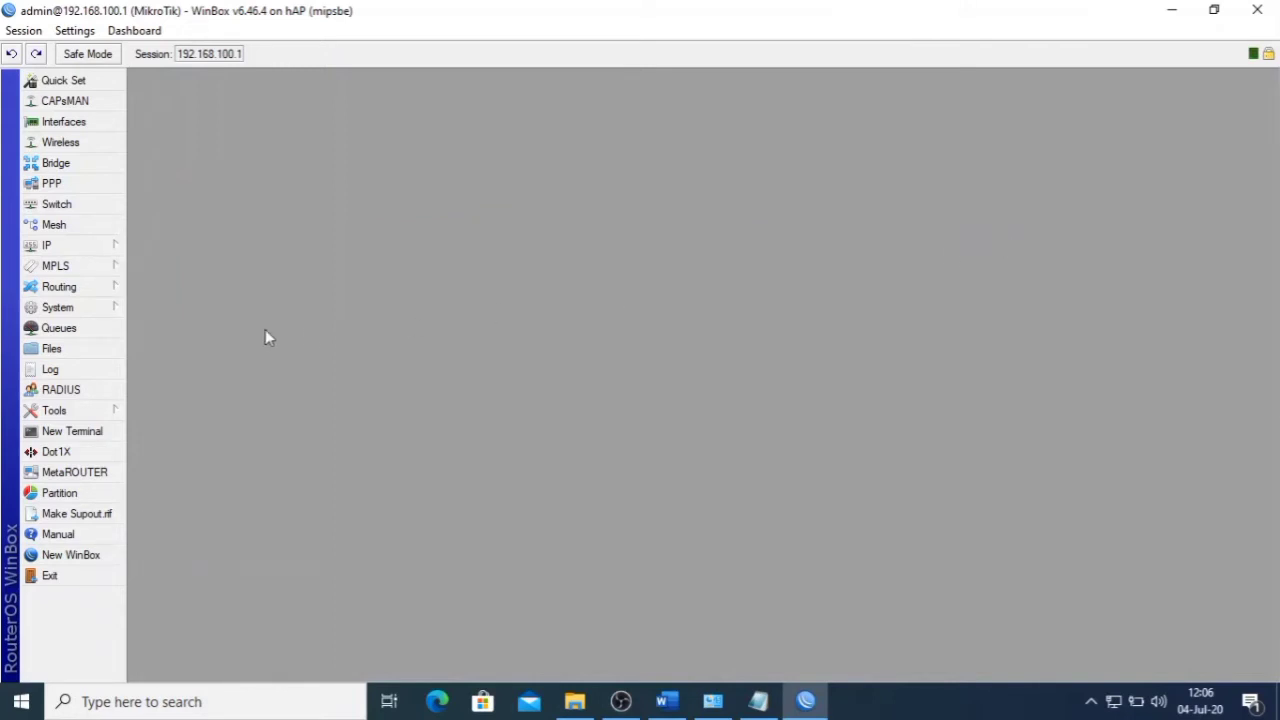
- Recheck the user-manager package in System > Packages, then minimize WinBox to the desktop
{"action": "left_click", "coordinate": [122, 310]}
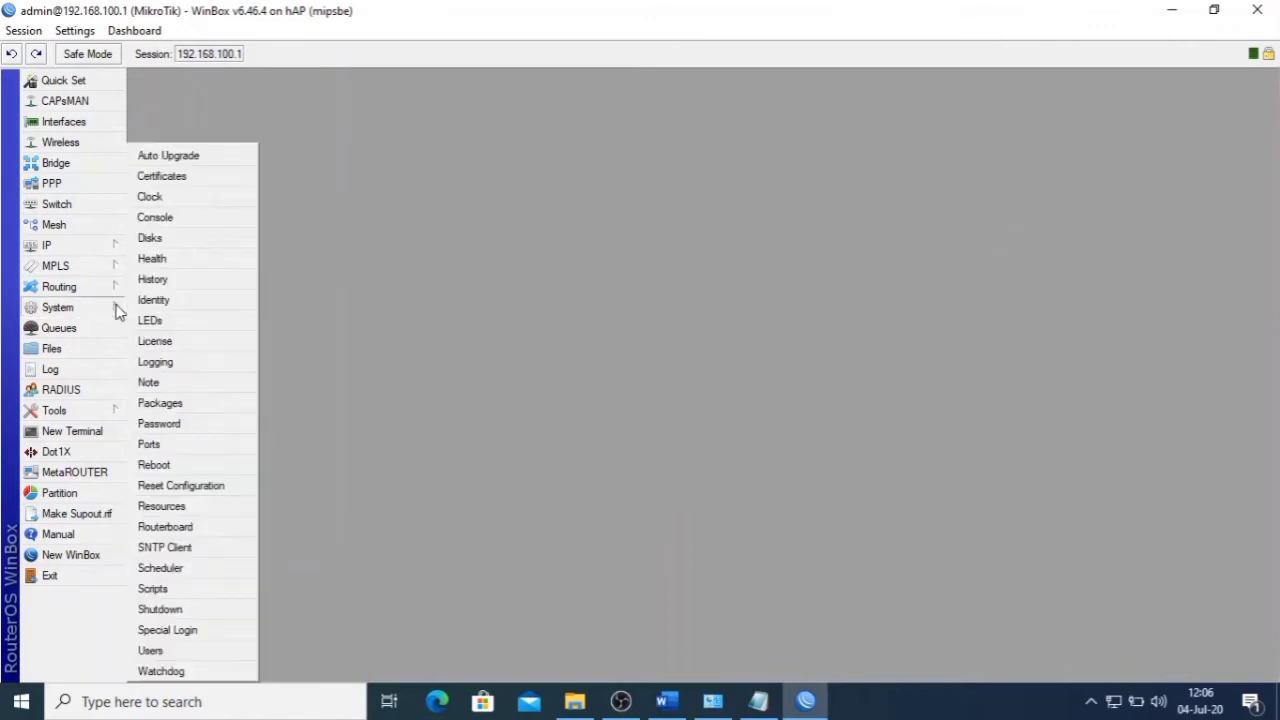
{"action": "left_click", "coordinate": [191, 407]}
{"action": "left_click", "coordinate": [442, 452]}
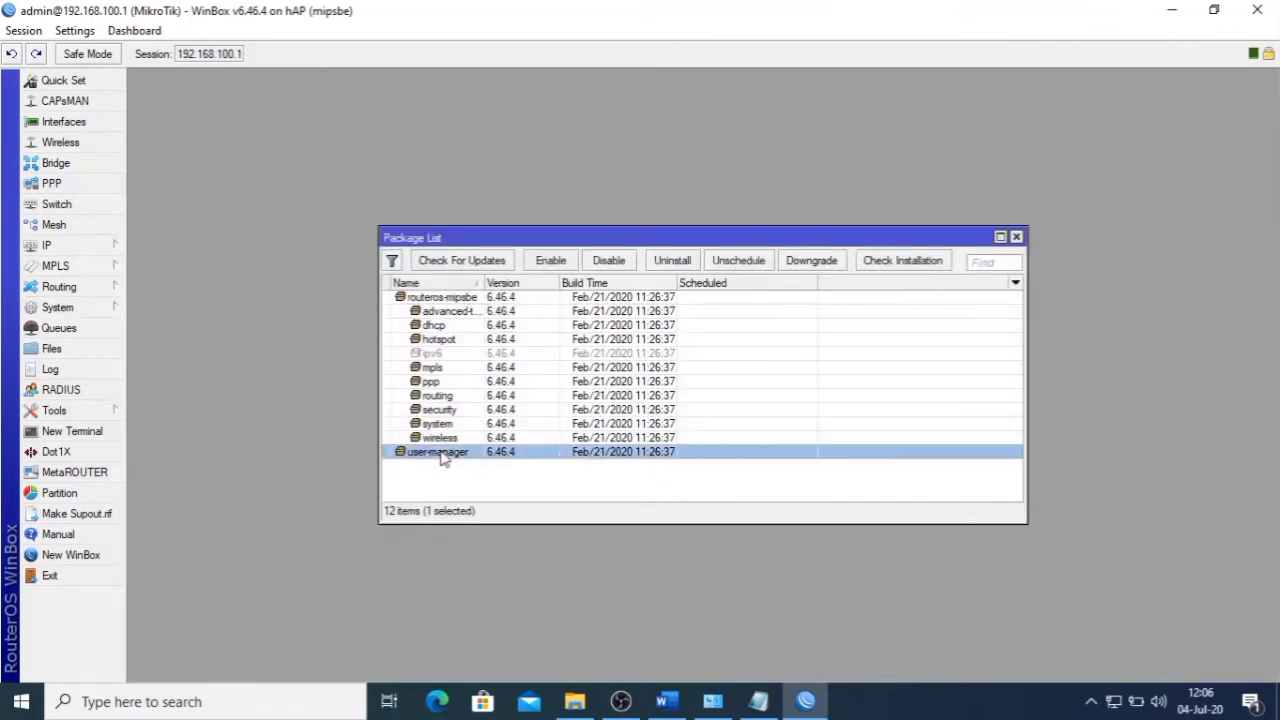
{"action": "left_click", "coordinate": [1016, 238]}
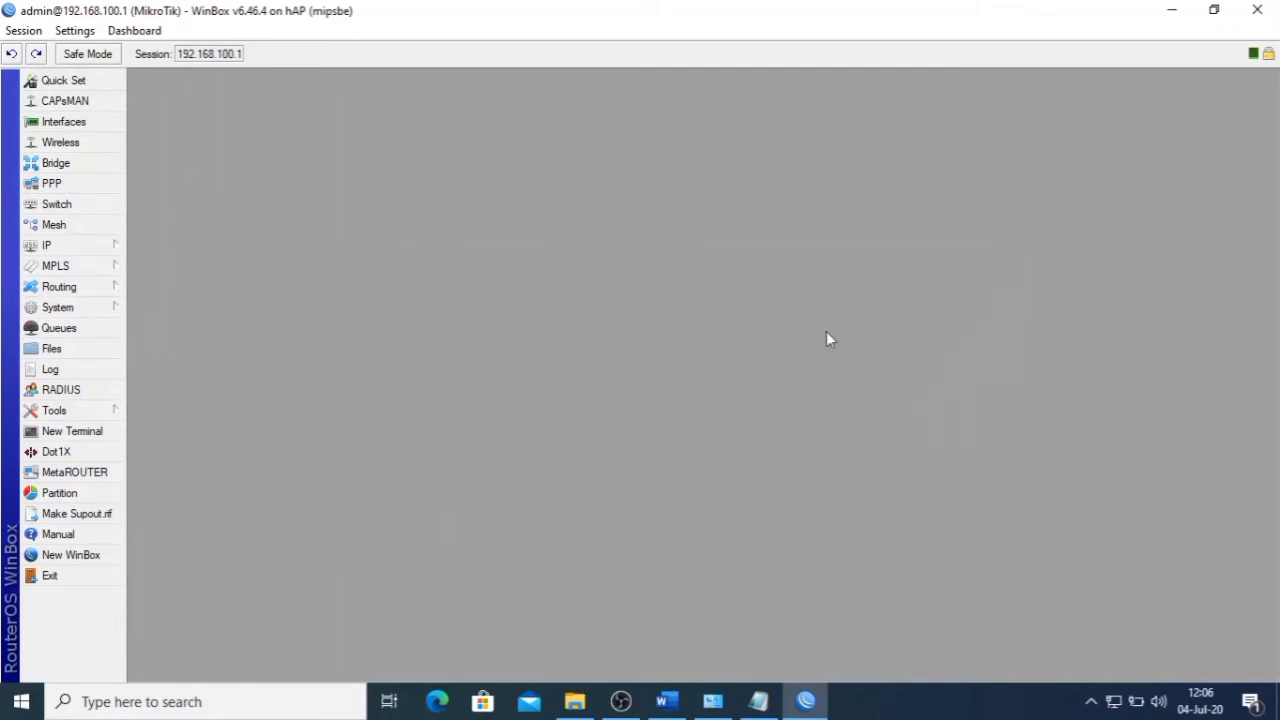
{"action": "left_click", "coordinate": [1173, 12]}
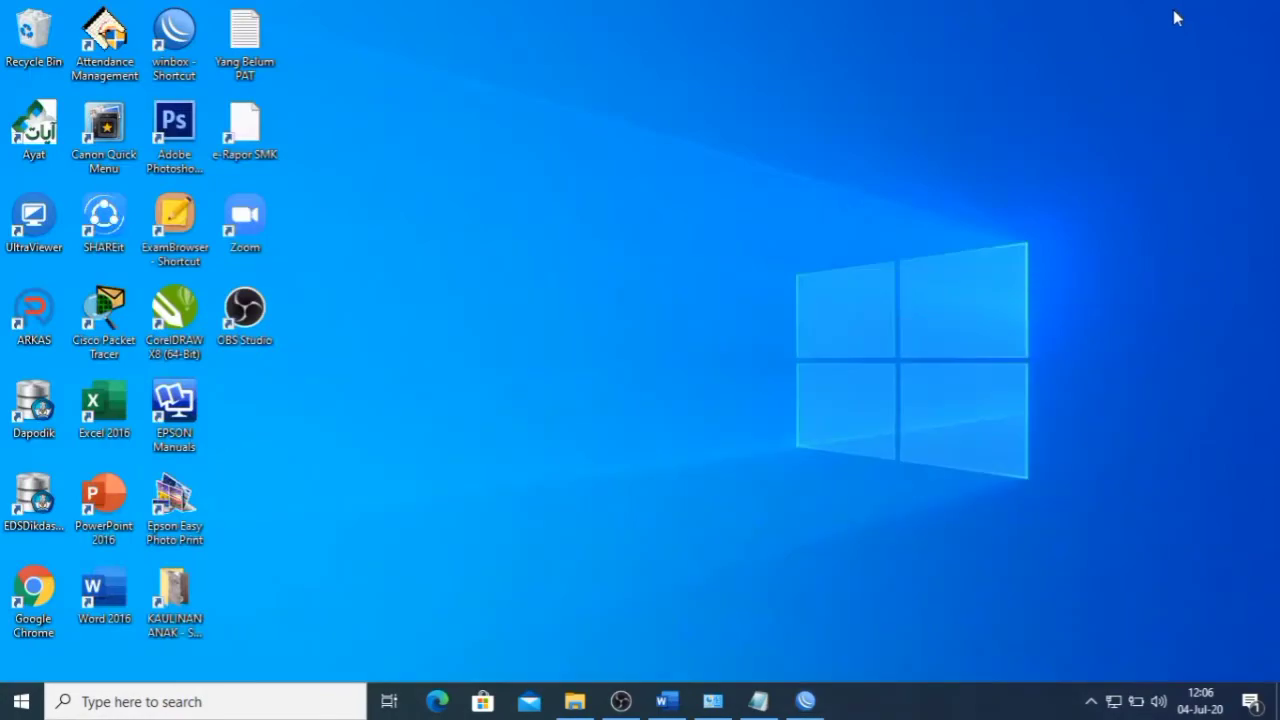
- Launch Chrome, go to mikrotik.com and open its Software download page
{"action": "double_click", "coordinate": [30, 587]}
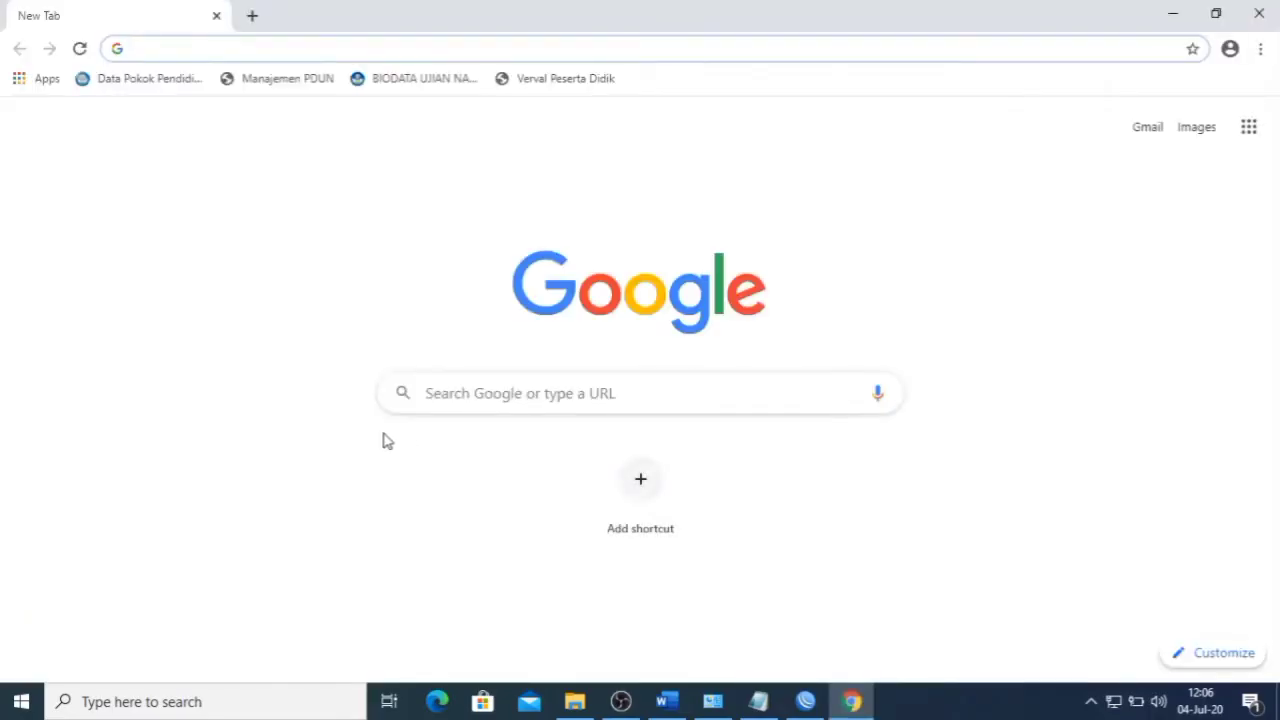
{"action": "type", "text": "mikroti"}
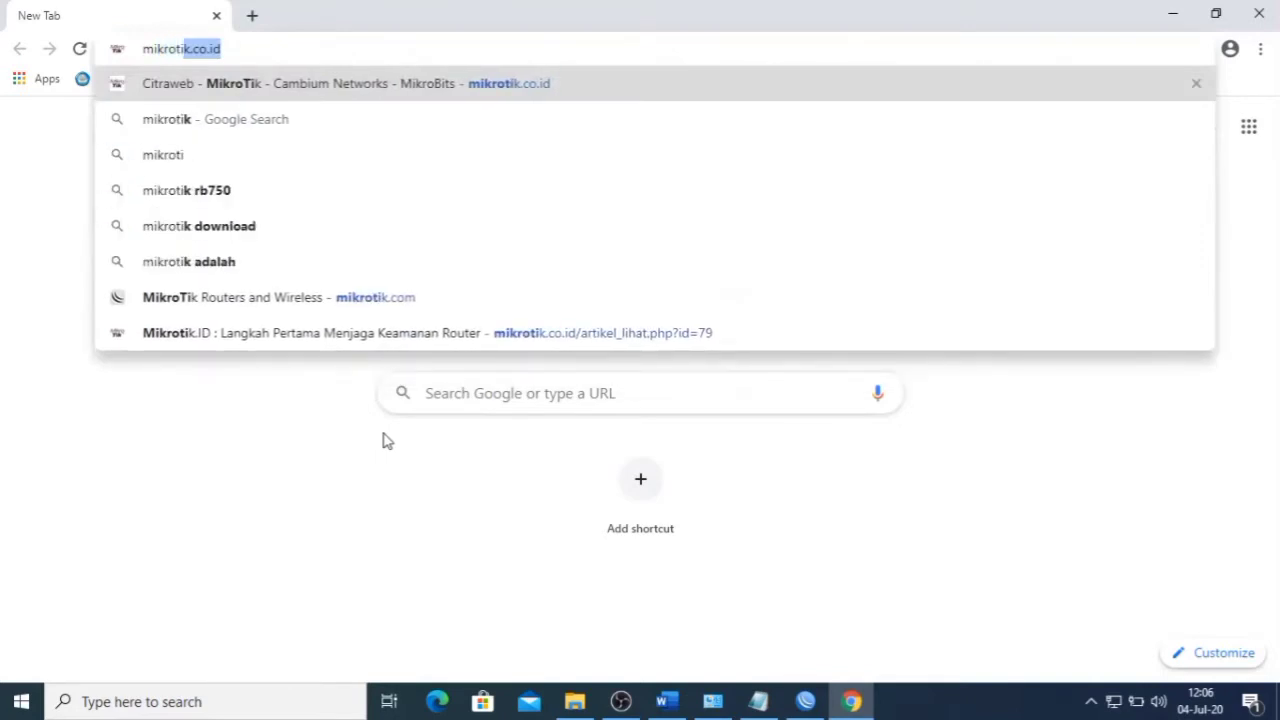
{"action": "key", "text": "Right"}
{"action": "key", "text": "BackSpace"}
{"action": "key", "text": "BackSpace"}
{"action": "key", "text": "BackSpace"}
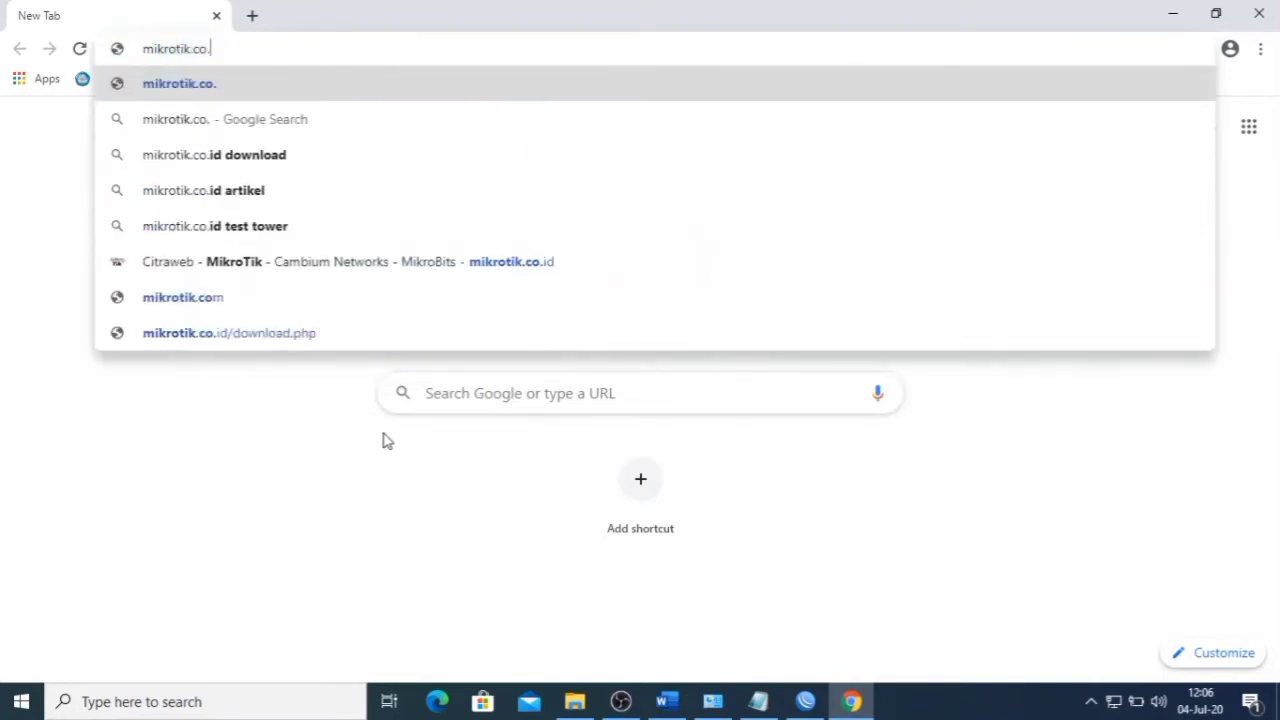
{"action": "type", "text": "m"}
{"action": "key", "text": "Return"}
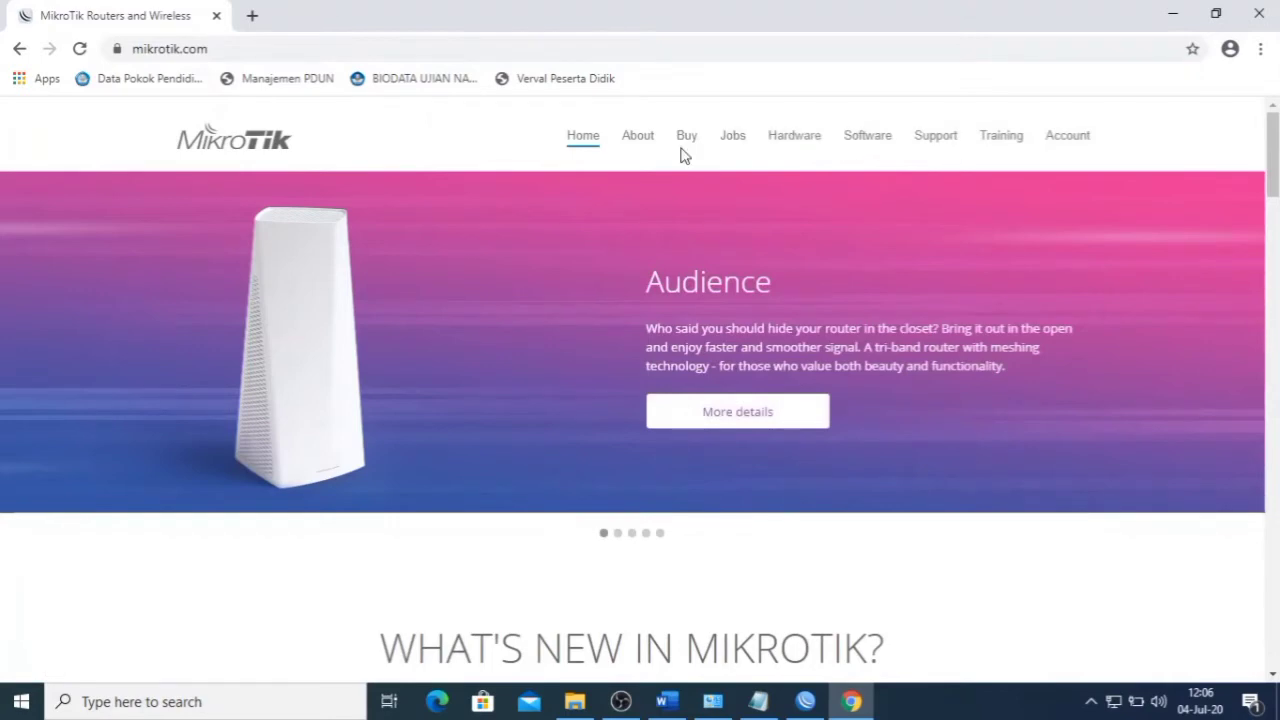
{"action": "left_click", "coordinate": [855, 143]}
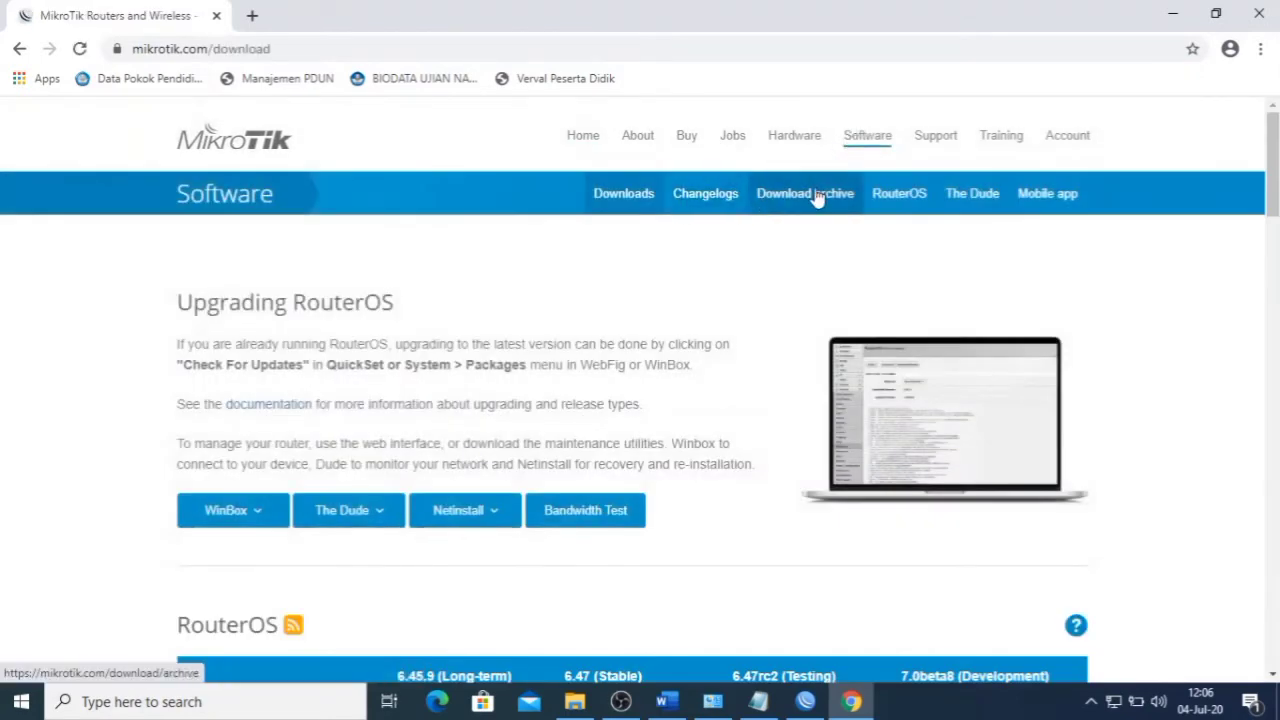
- Open the RouterOS download archive and compare it with the router's version in WinBox
{"action": "left_click", "coordinate": [834, 204]}
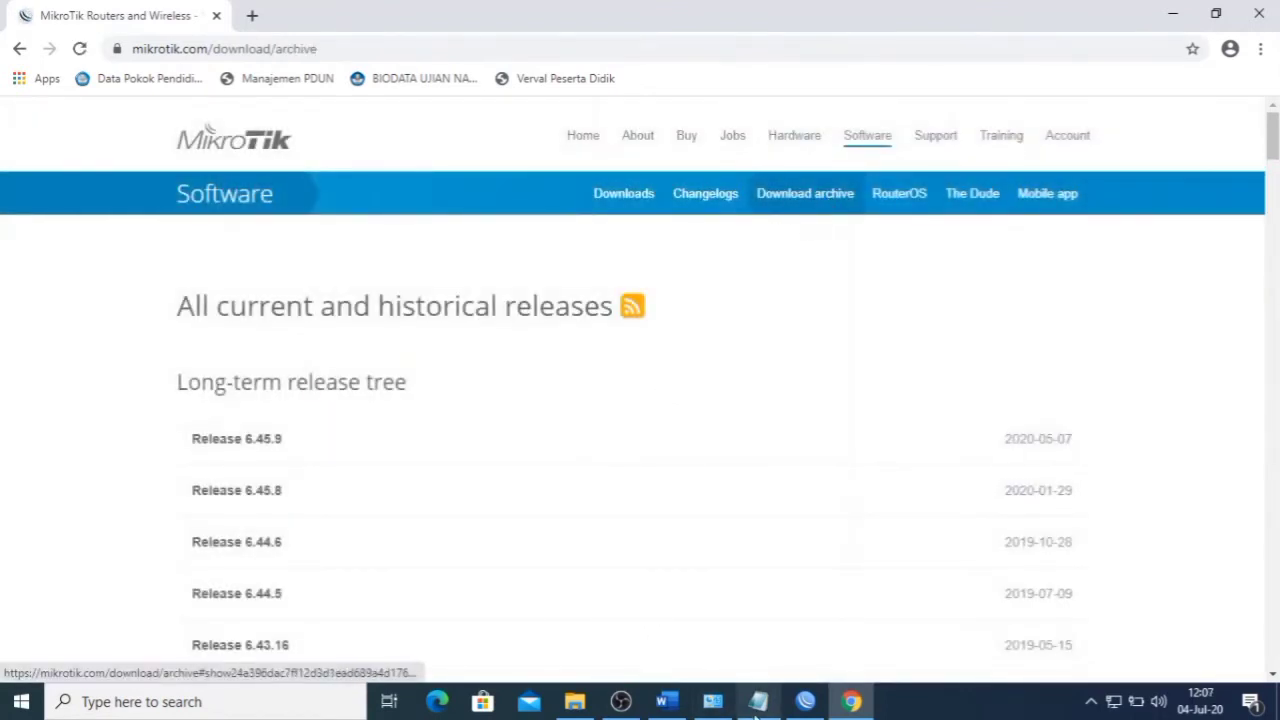
{"action": "left_click", "coordinate": [804, 704]}
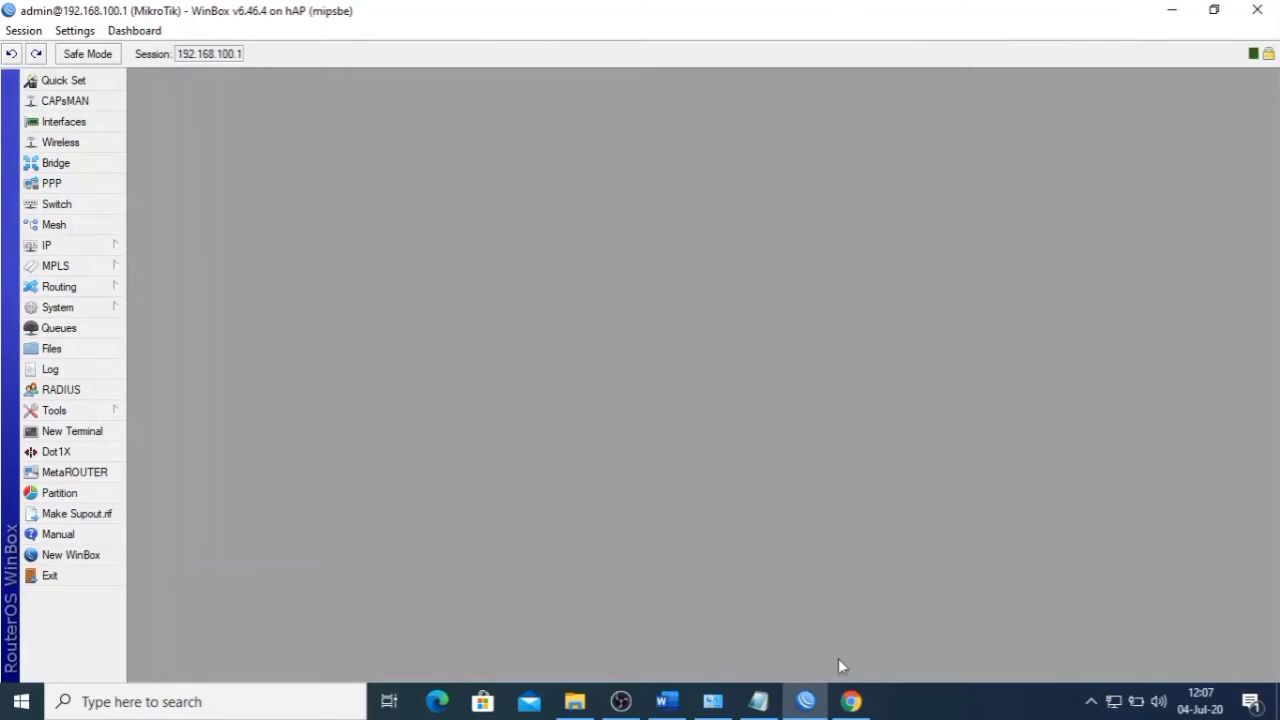
{"action": "left_click", "coordinate": [851, 701]}
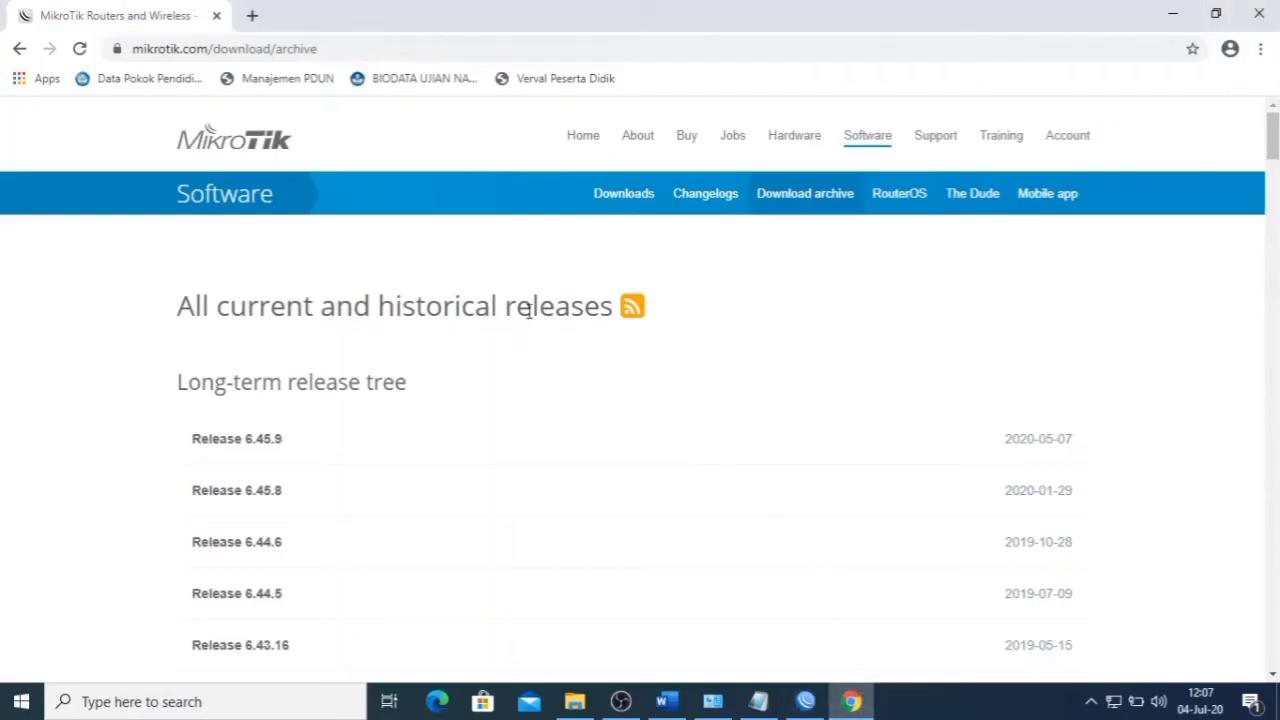
- Scroll the archive to the 6.46.x releases and recheck the router's RouterOS version
{"action": "scroll", "coordinate": [528, 315], "scroll_direction": "down", "scroll_amount": 4}
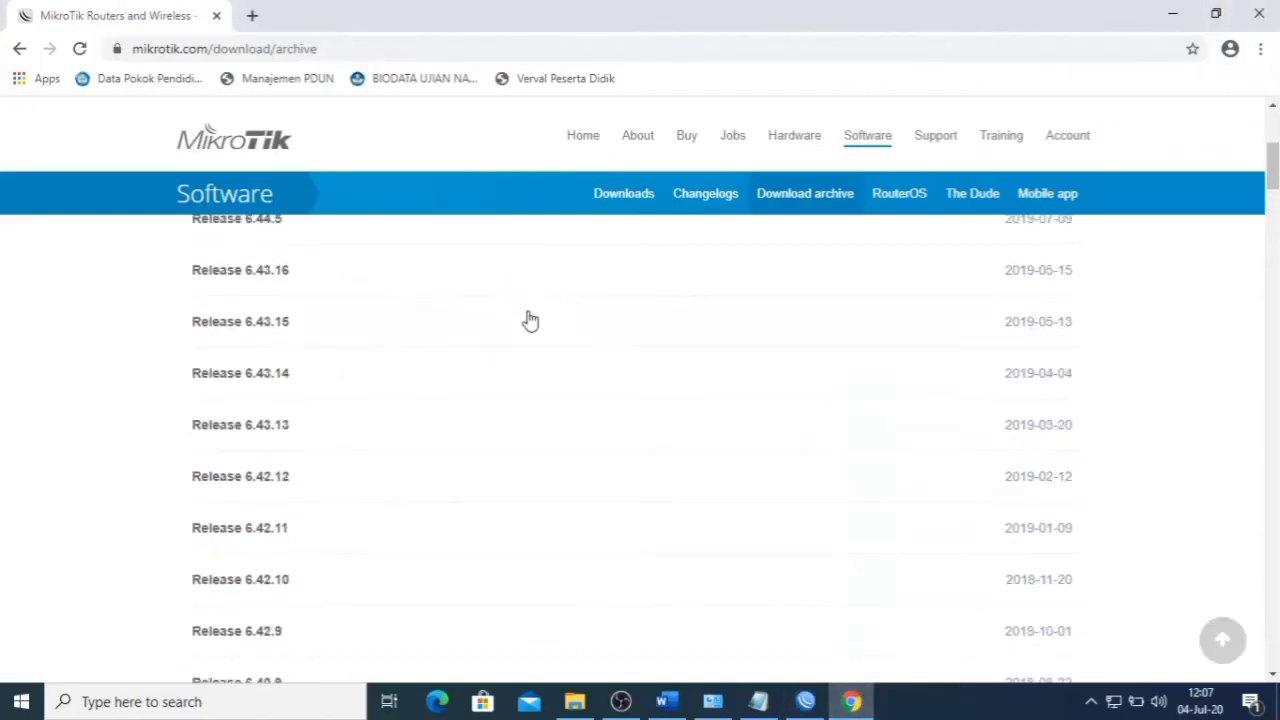
{"action": "scroll", "coordinate": [416, 360], "scroll_direction": "down", "scroll_amount": 6}
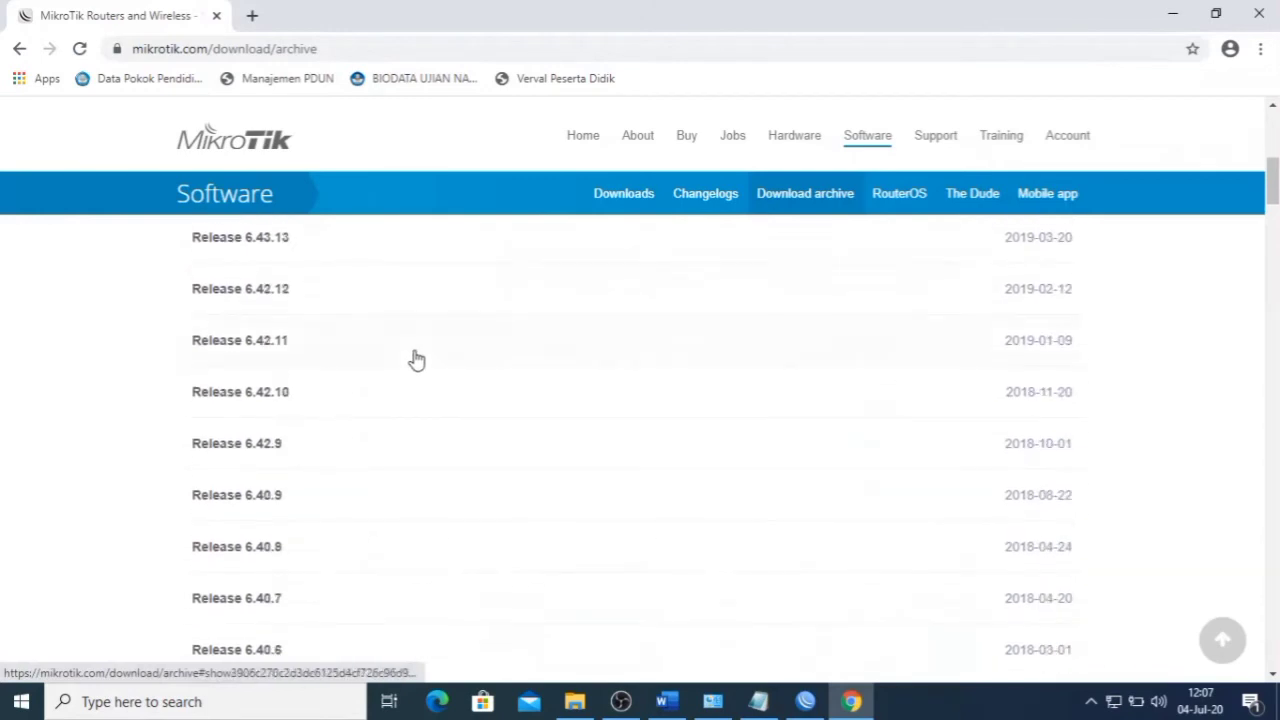
{"action": "scroll", "coordinate": [349, 378], "scroll_direction": "down", "scroll_amount": 10}
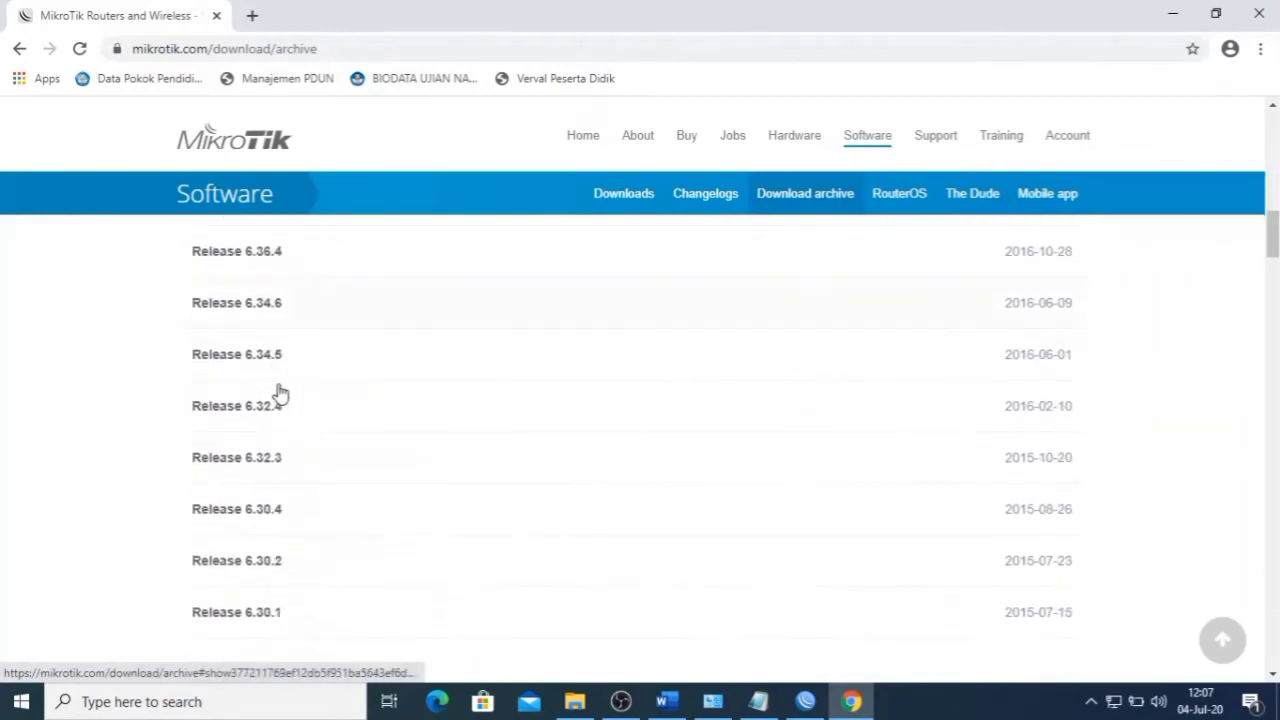
{"action": "scroll", "coordinate": [280, 393], "scroll_direction": "down", "scroll_amount": 3}
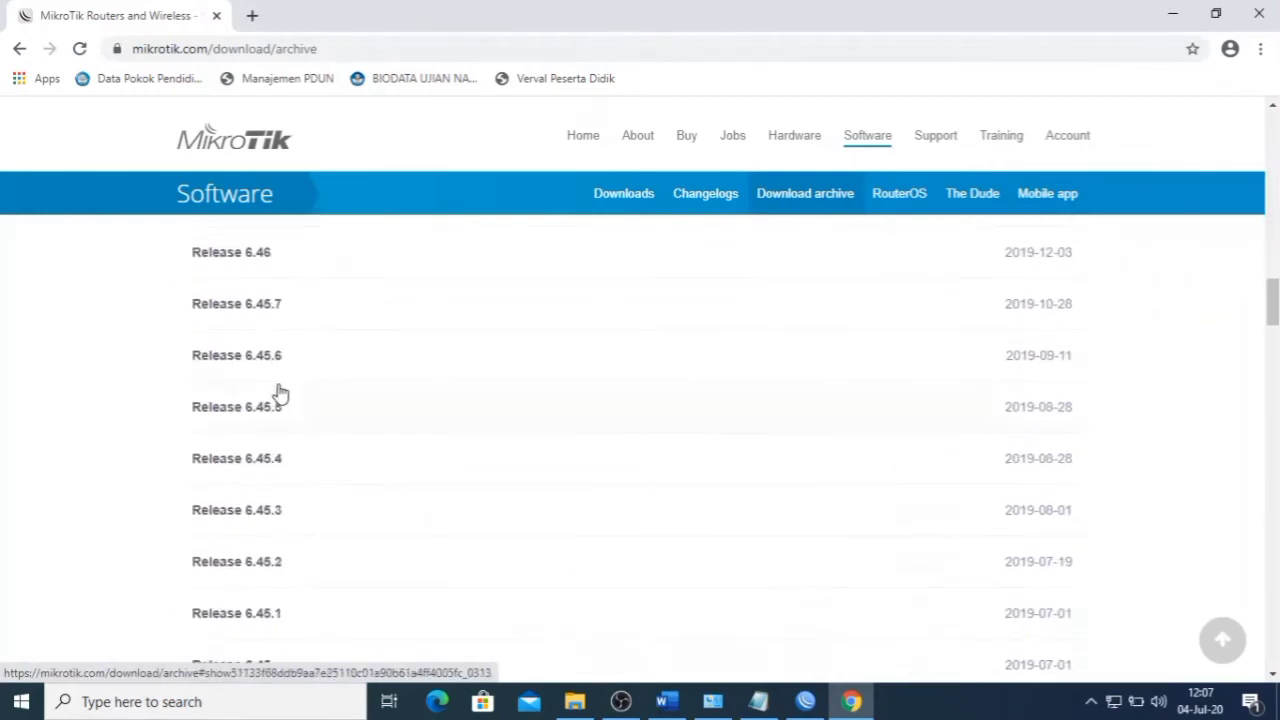
{"action": "scroll", "coordinate": [280, 393], "scroll_direction": "up", "scroll_amount": 5}
{"action": "scroll", "coordinate": [280, 395], "scroll_direction": "down", "scroll_amount": 20}
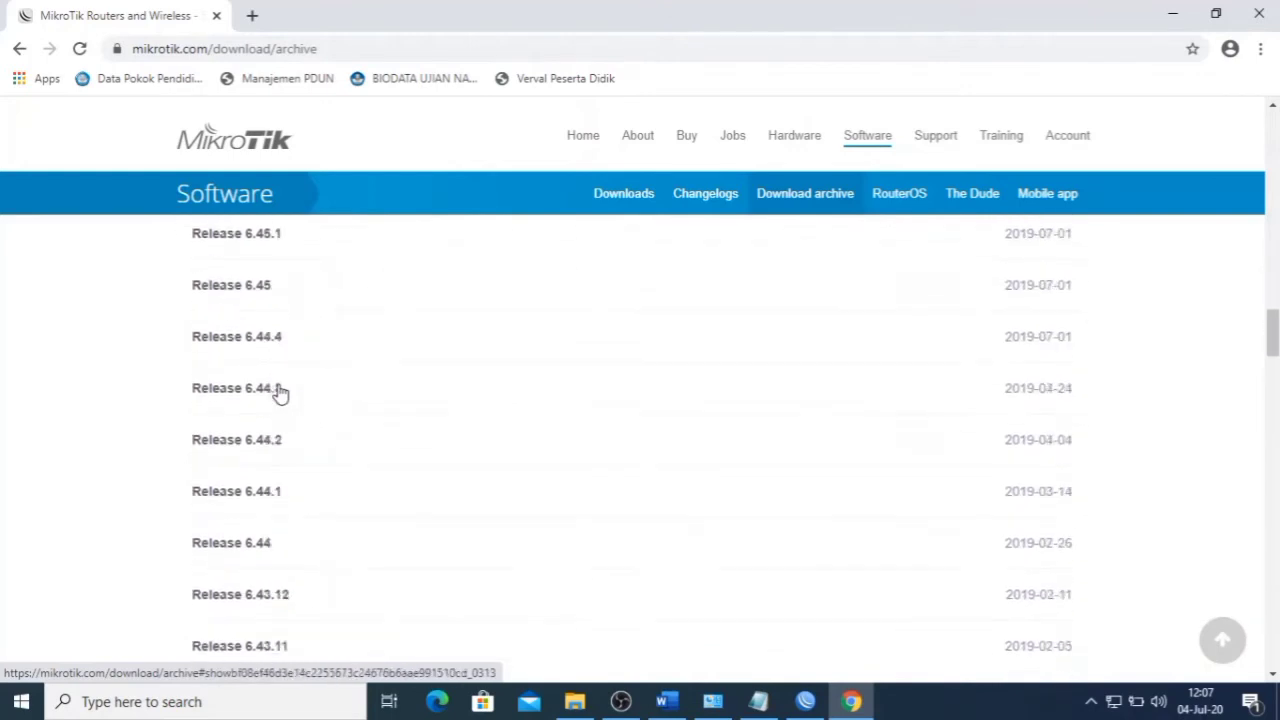
{"action": "scroll", "coordinate": [281, 400], "scroll_direction": "down", "scroll_amount": 15}
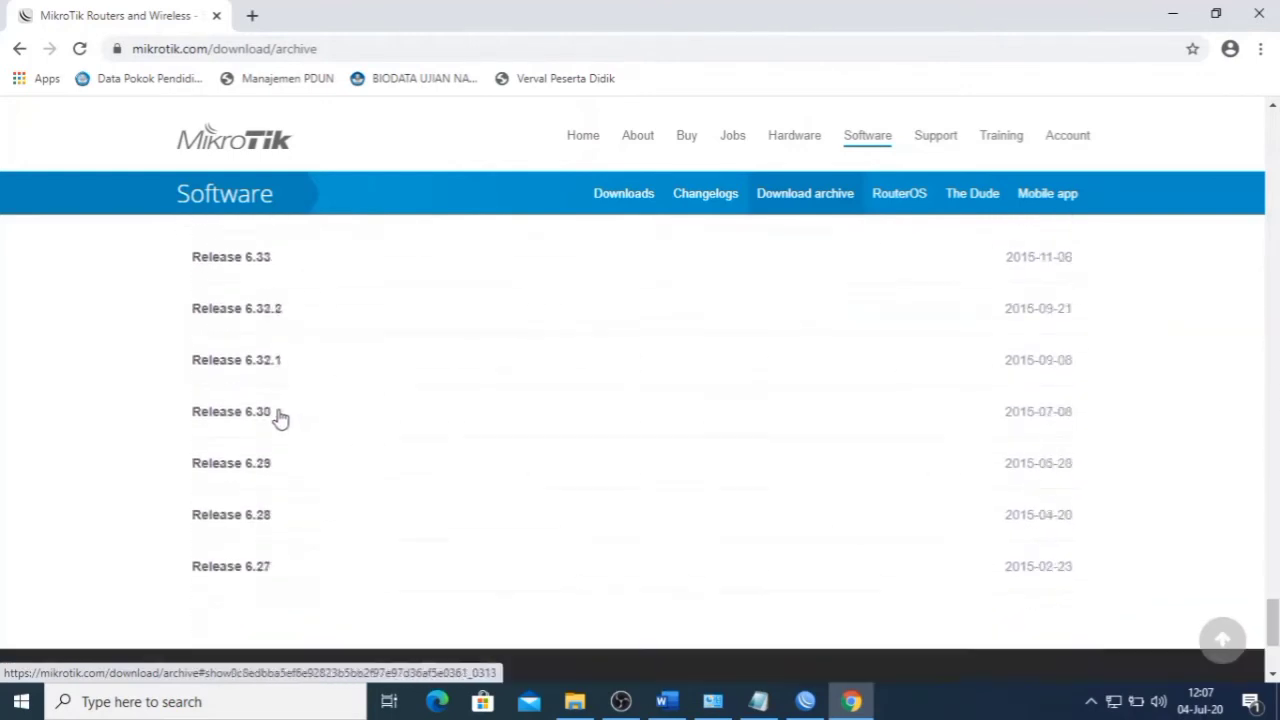
{"action": "scroll", "coordinate": [280, 410], "scroll_direction": "up", "scroll_amount": 6}
{"action": "scroll", "coordinate": [281, 423], "scroll_direction": "up", "scroll_amount": 7}
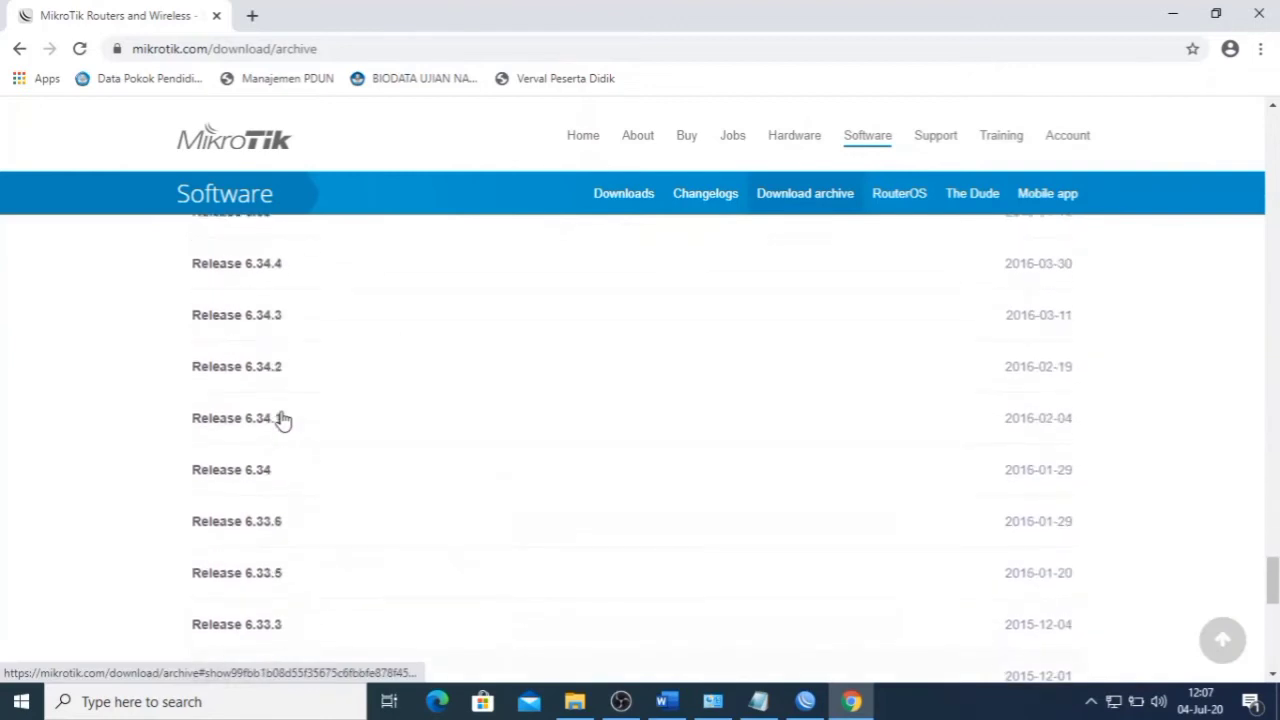
{"action": "scroll", "coordinate": [283, 420], "scroll_direction": "up", "scroll_amount": 5}
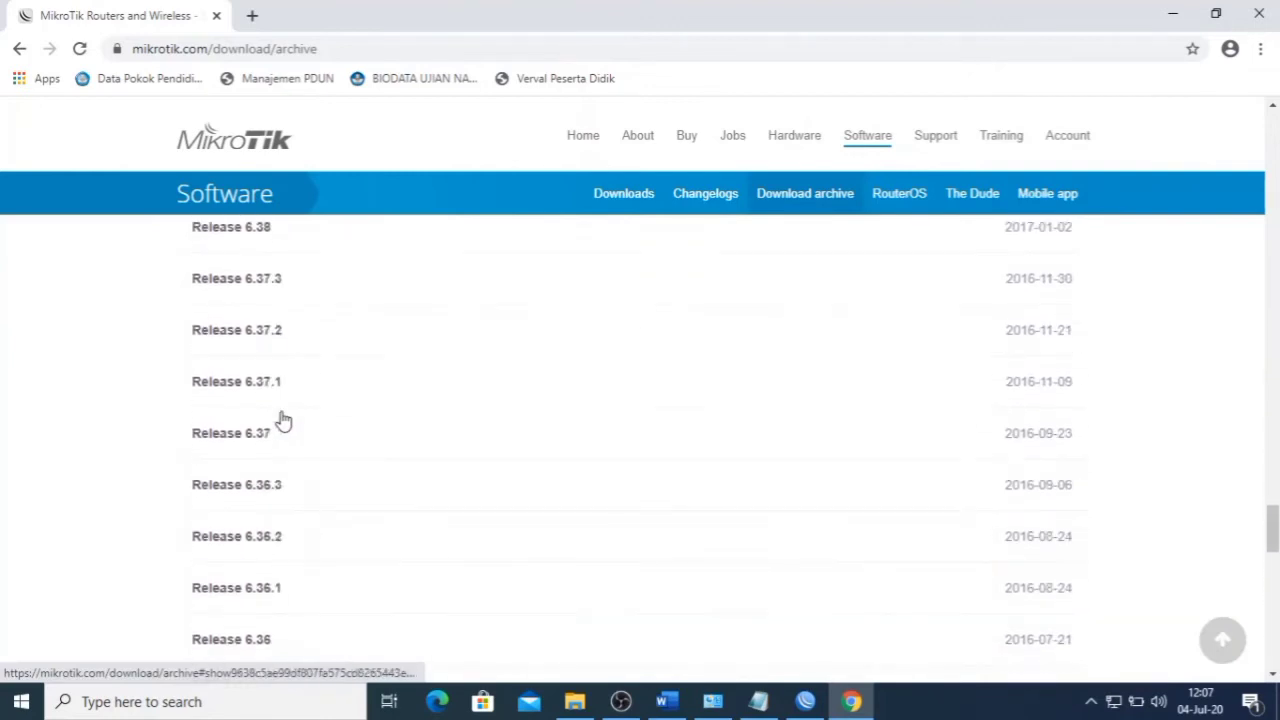
{"action": "scroll", "coordinate": [283, 420], "scroll_direction": "up", "scroll_amount": 6}
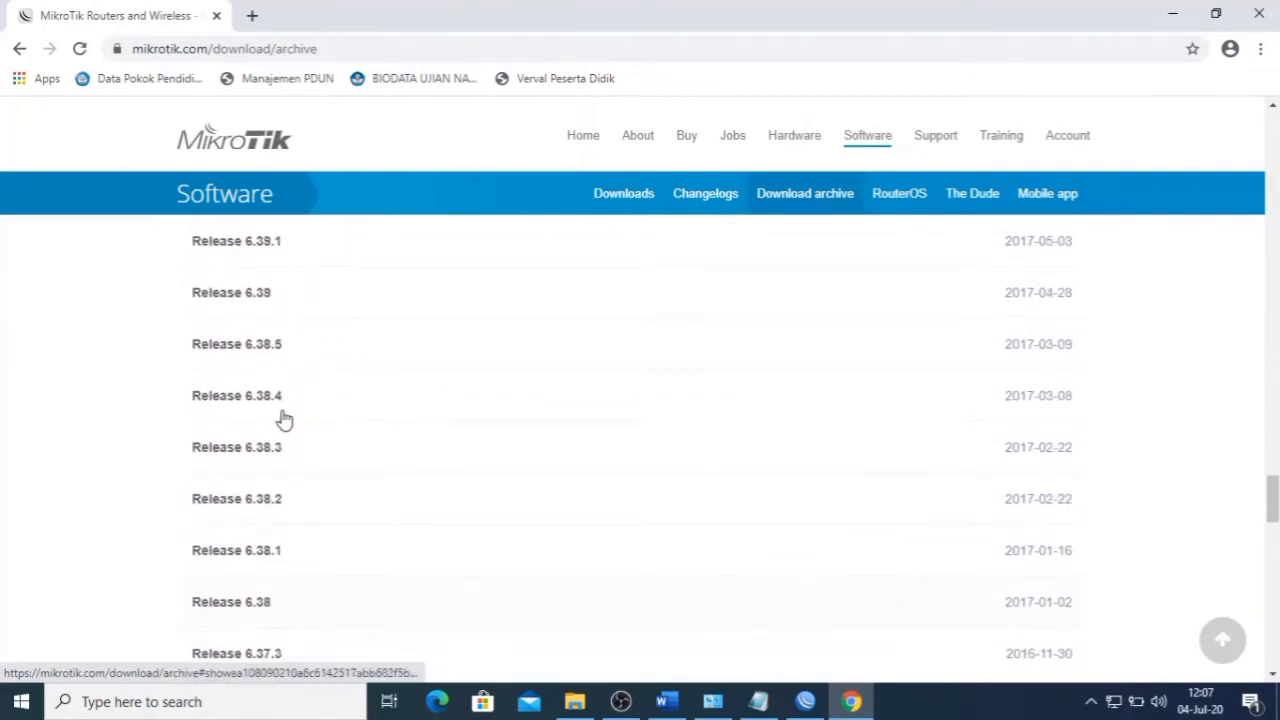
{"action": "scroll", "coordinate": [283, 420], "scroll_direction": "up", "scroll_amount": 7}
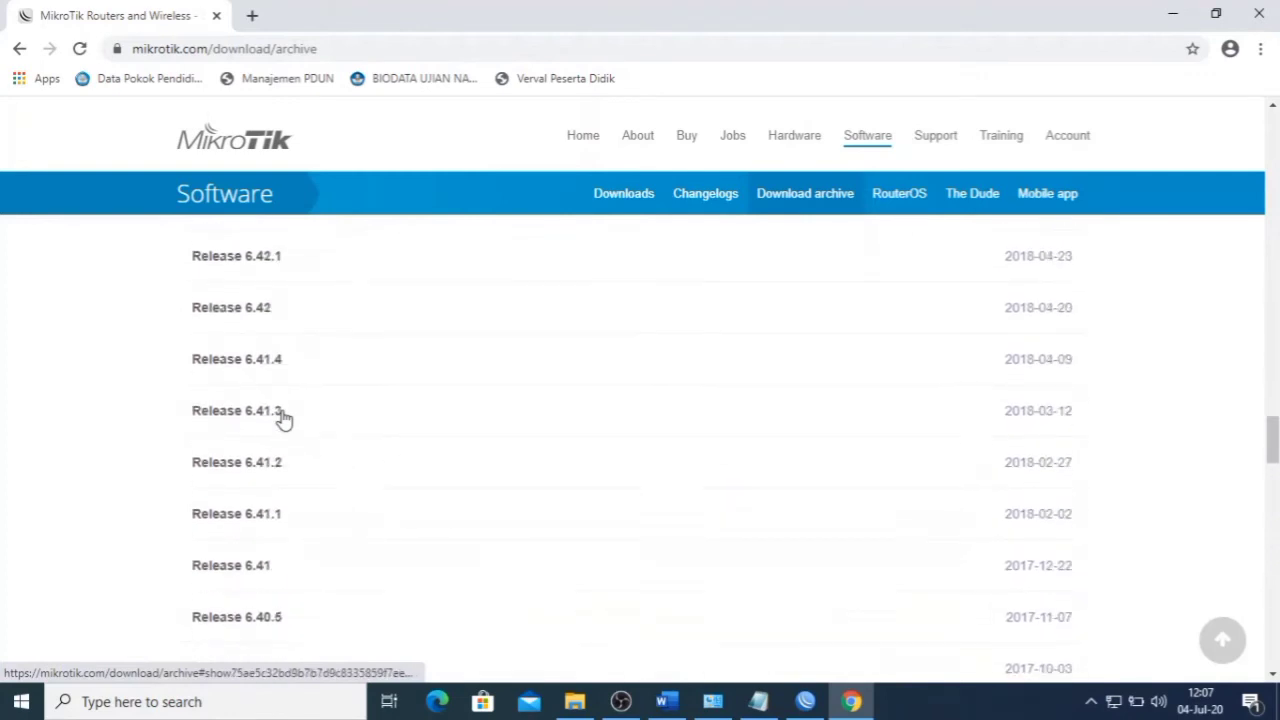
{"action": "scroll", "coordinate": [283, 420], "scroll_direction": "up", "scroll_amount": 6}
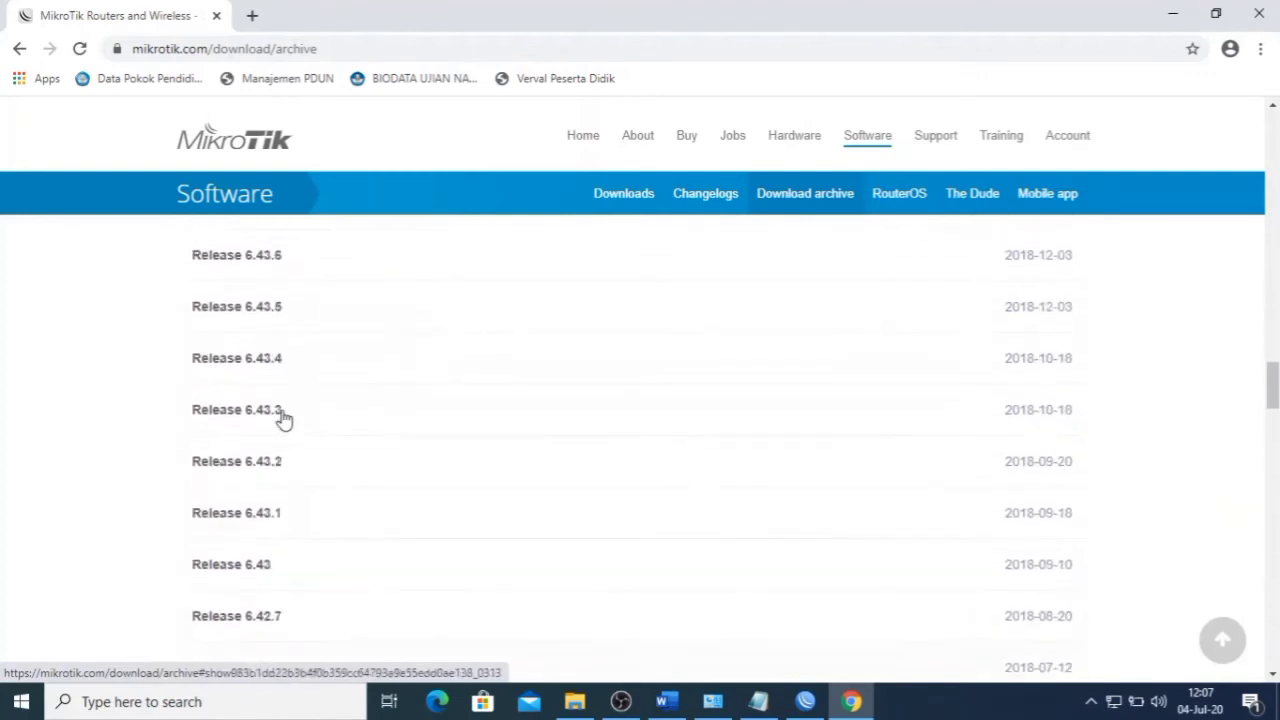
{"action": "scroll", "coordinate": [283, 420], "scroll_direction": "up", "scroll_amount": 5}
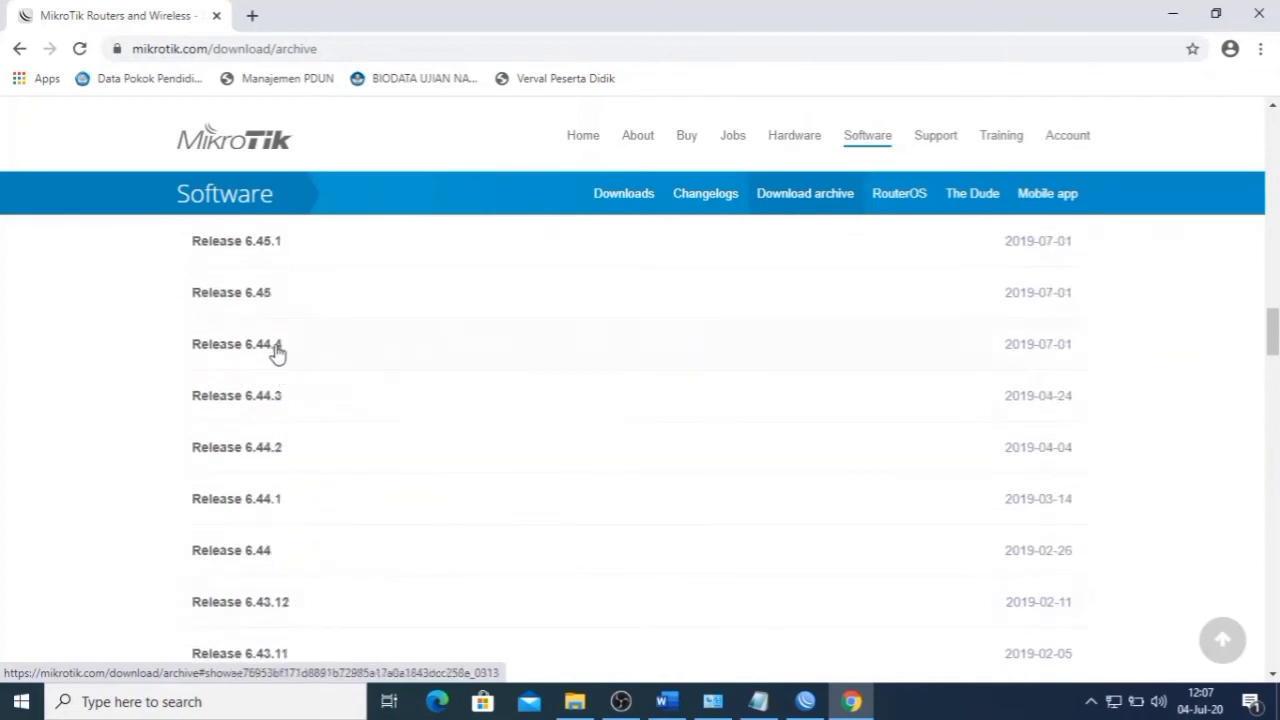
{"action": "scroll", "coordinate": [276, 357], "scroll_direction": "up", "scroll_amount": 4}
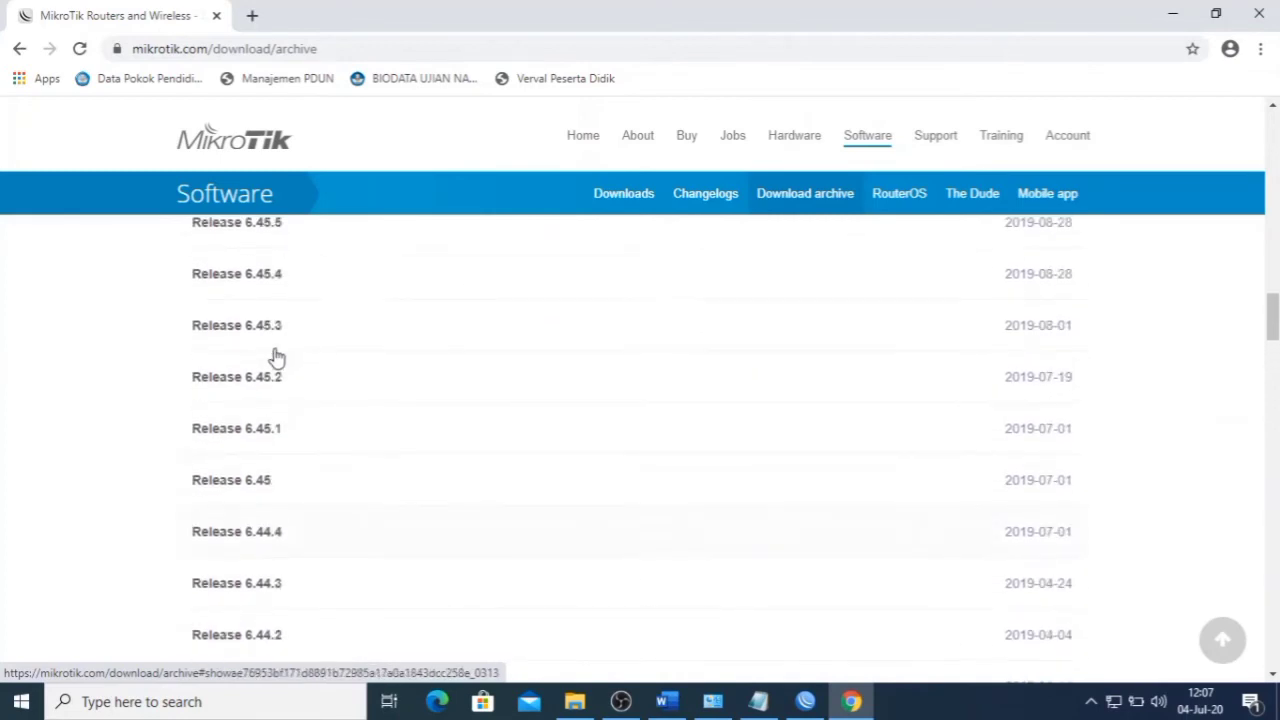
{"action": "scroll", "coordinate": [276, 357], "scroll_direction": "up", "scroll_amount": 4}
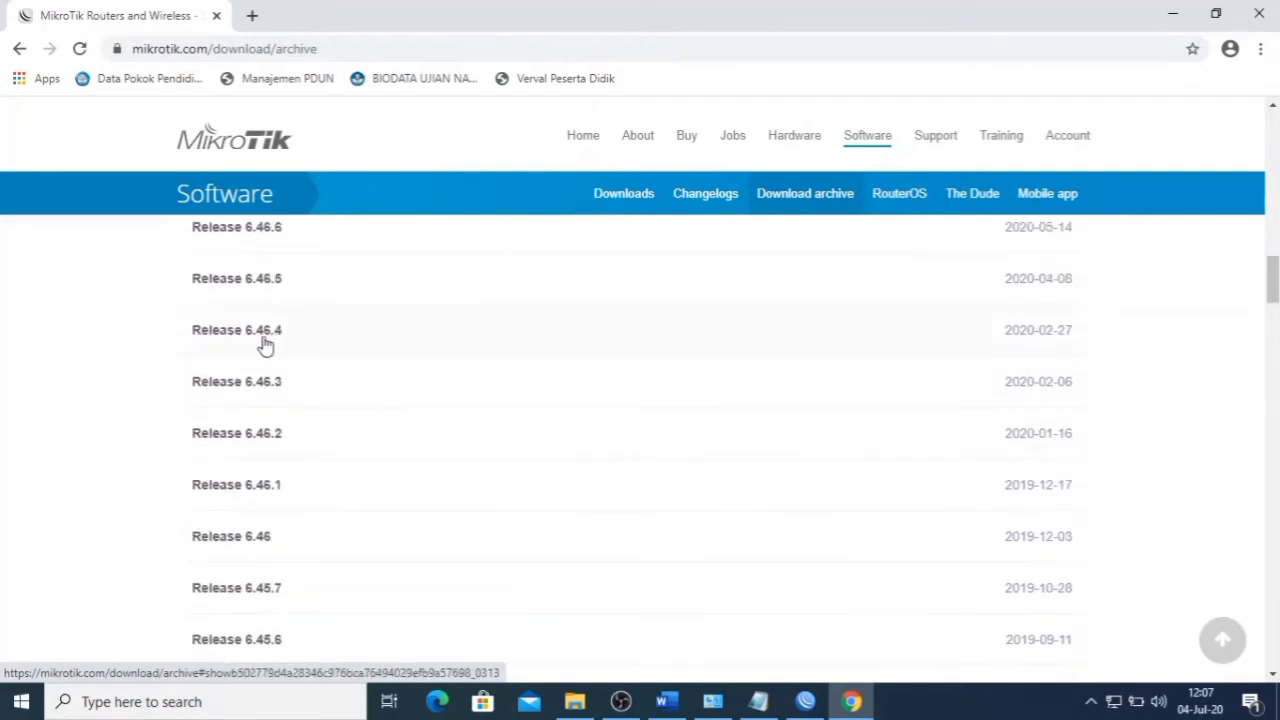
{"action": "left_click", "coordinate": [805, 701]}
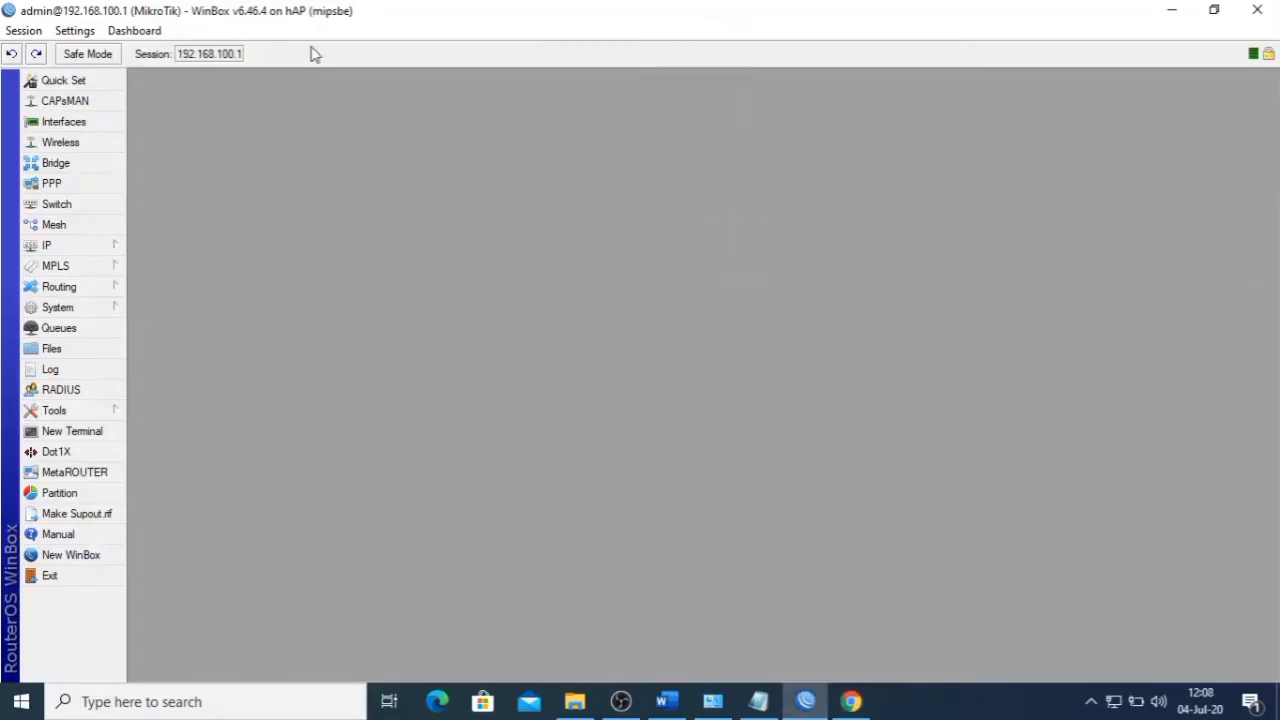
{"action": "left_click", "coordinate": [851, 700]}
- Expand Release 6.46.4 and match its package files against the router's mipsbe architecture
{"action": "left_click", "coordinate": [274, 341]}
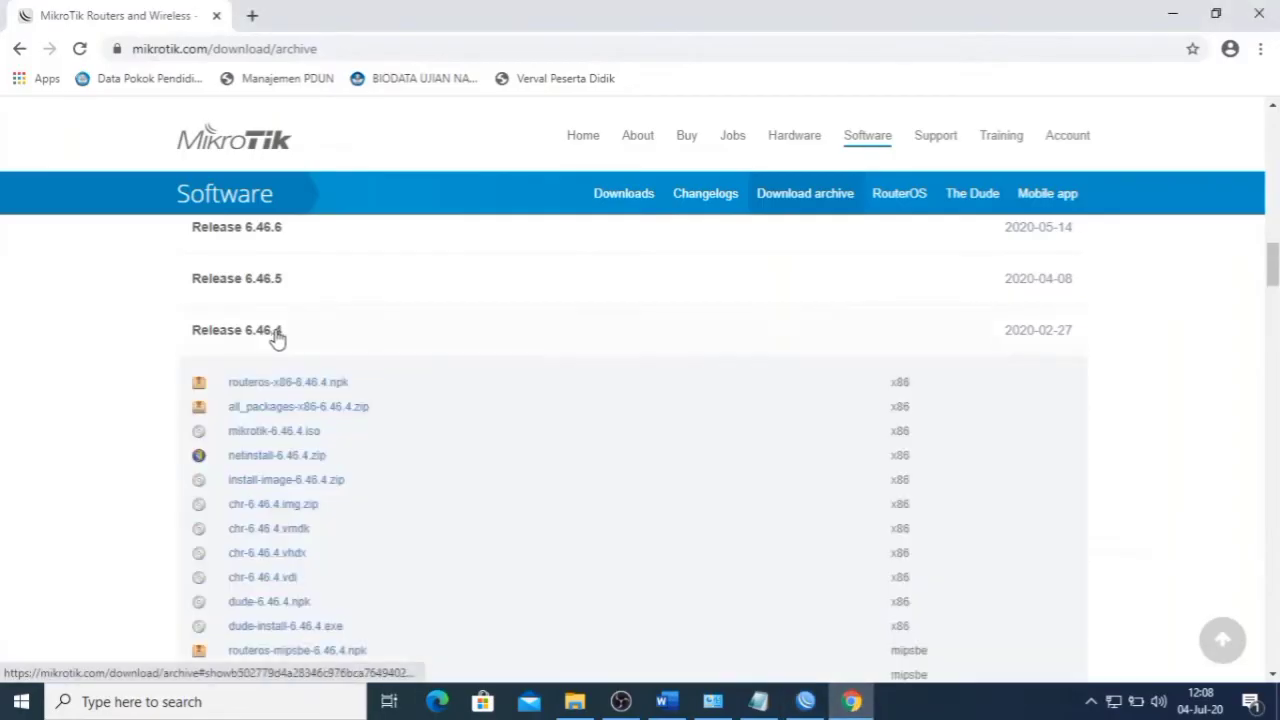
{"action": "scroll", "coordinate": [290, 374], "scroll_direction": "down", "scroll_amount": 6}
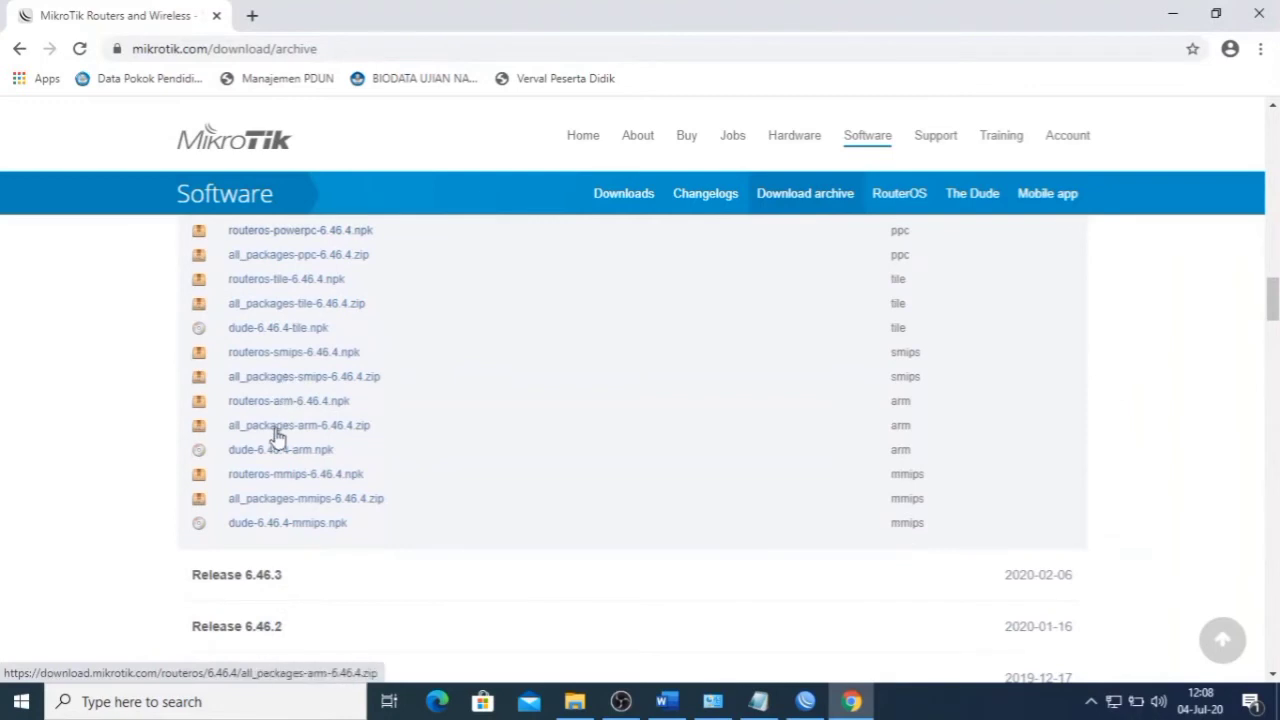
{"action": "scroll", "coordinate": [282, 445], "scroll_direction": "up", "scroll_amount": 1}
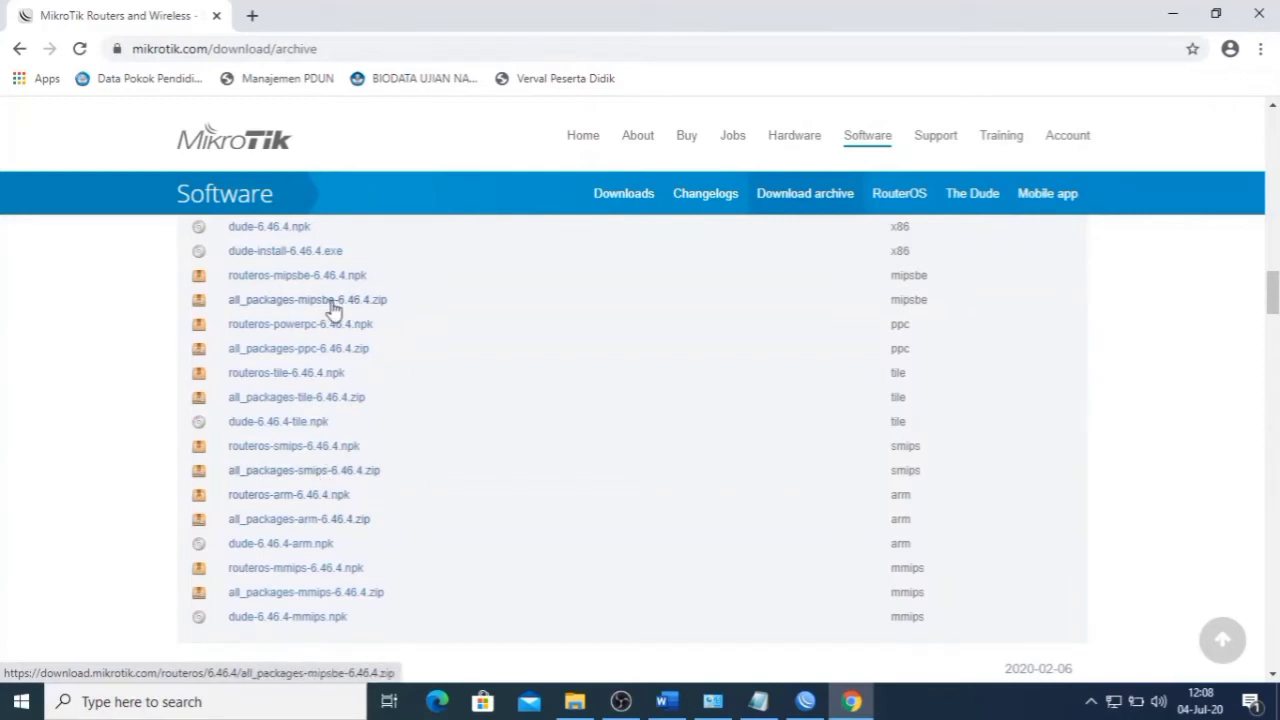
{"action": "left_click", "coordinate": [806, 701]}
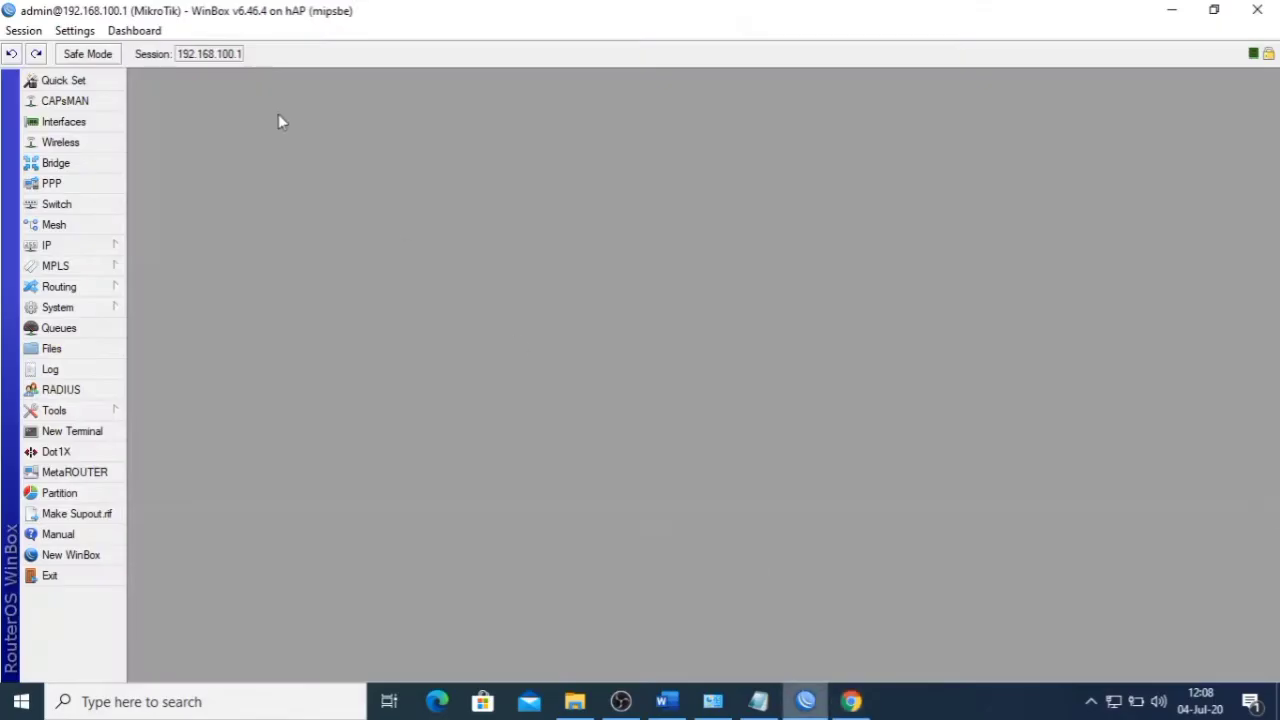
{"action": "left_click", "coordinate": [256, 45]}
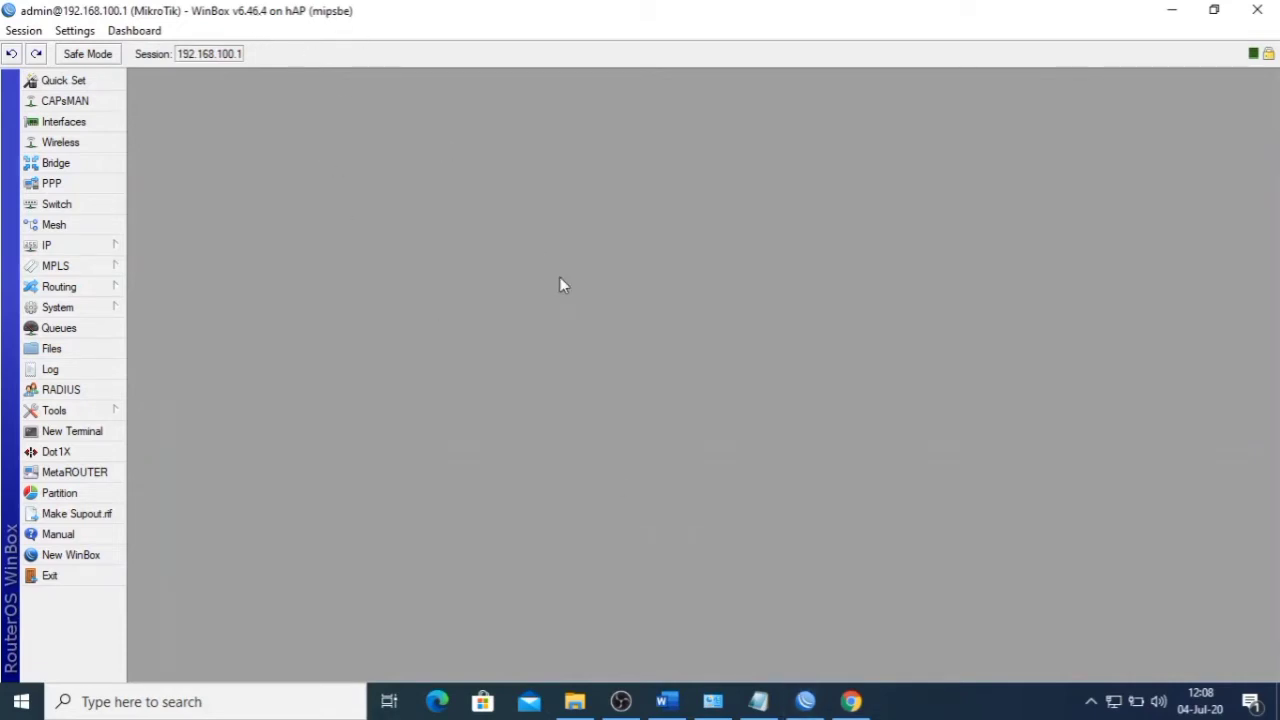
{"action": "left_click", "coordinate": [851, 701]}
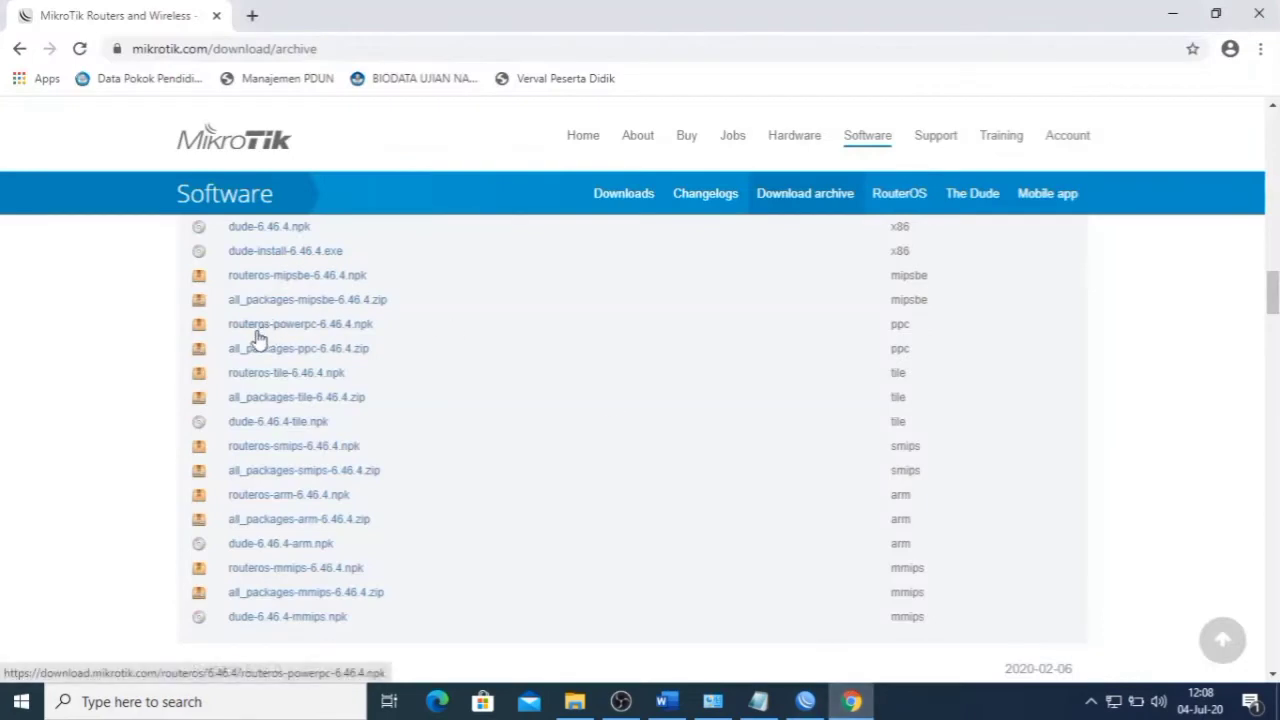
{"action": "scroll", "coordinate": [300, 380], "scroll_direction": "up", "scroll_amount": 3}
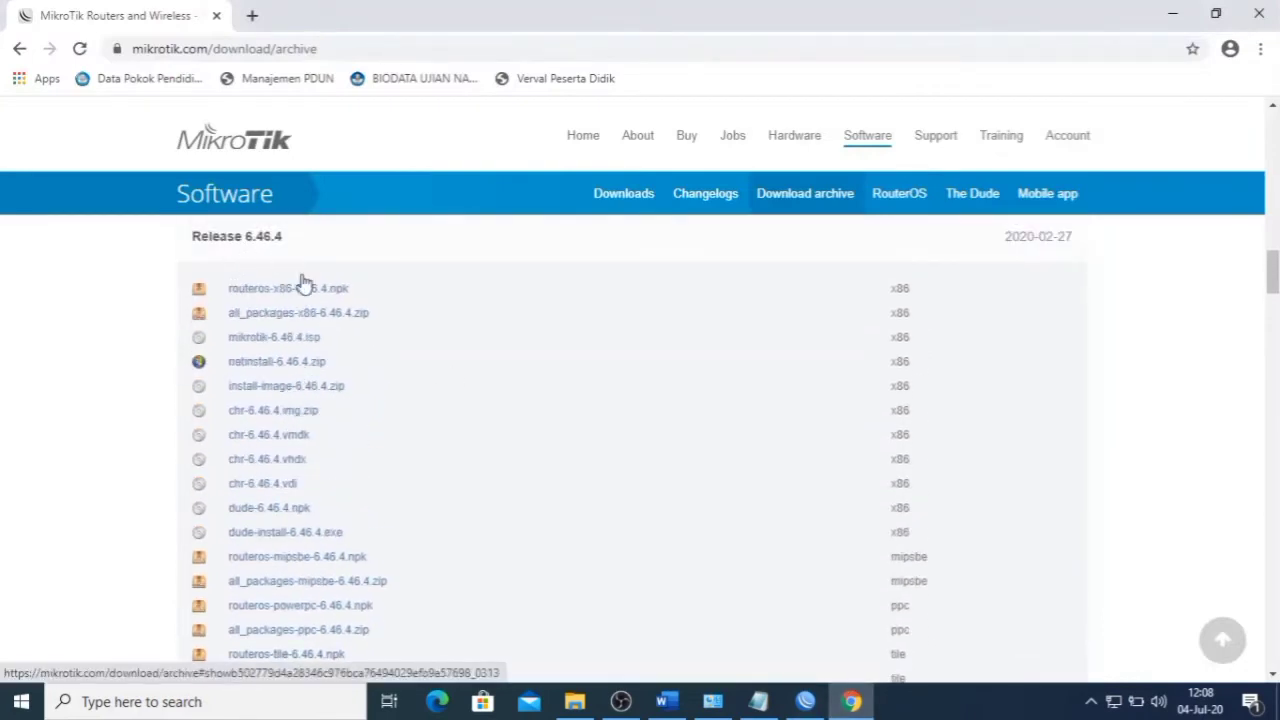
{"action": "scroll", "coordinate": [320, 400], "scroll_direction": "down", "scroll_amount": 2}
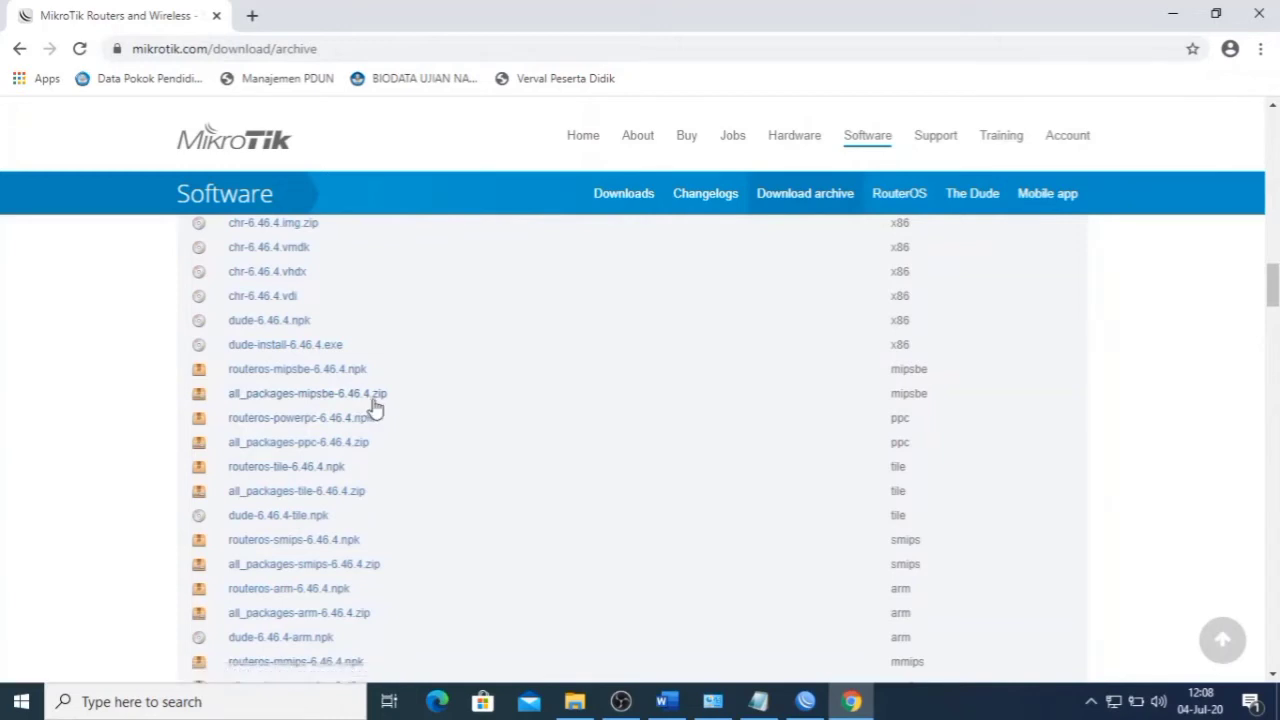
- Download all_packages-mipsbe-6.46.4.zip and show the downloaded file in its folder
{"action": "left_click", "coordinate": [312, 397]}
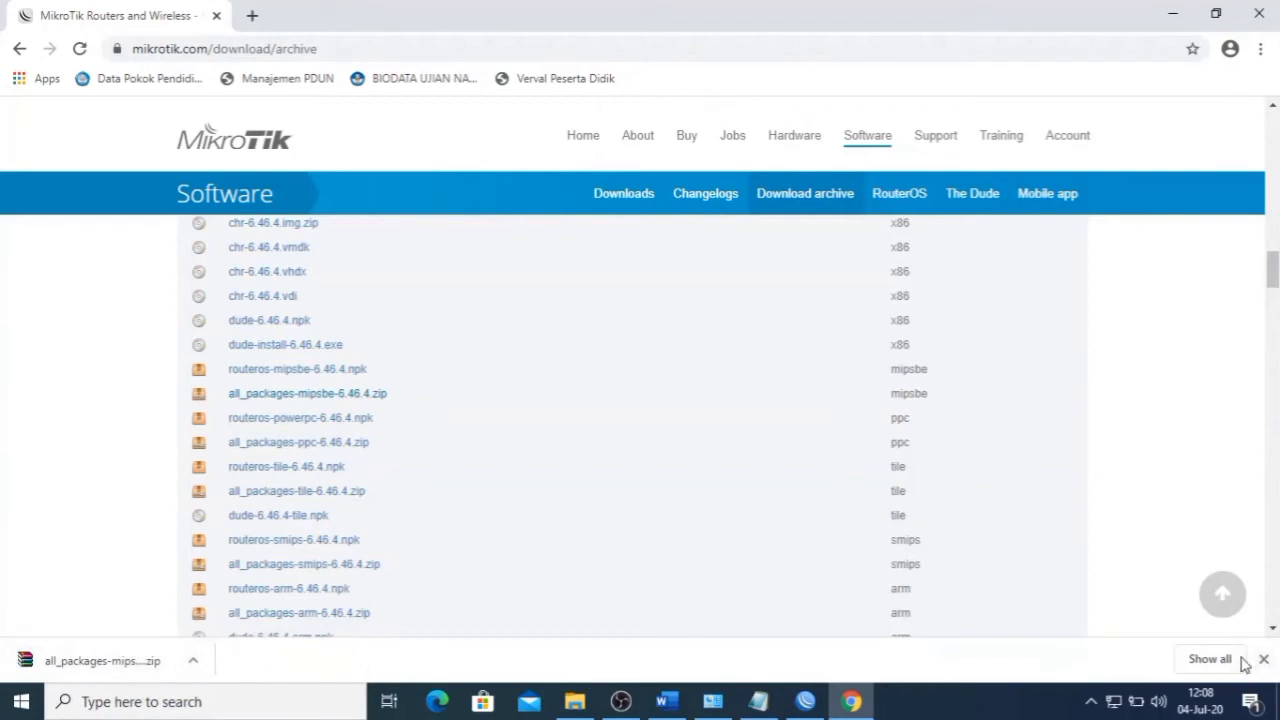
{"action": "left_click", "coordinate": [197, 662]}
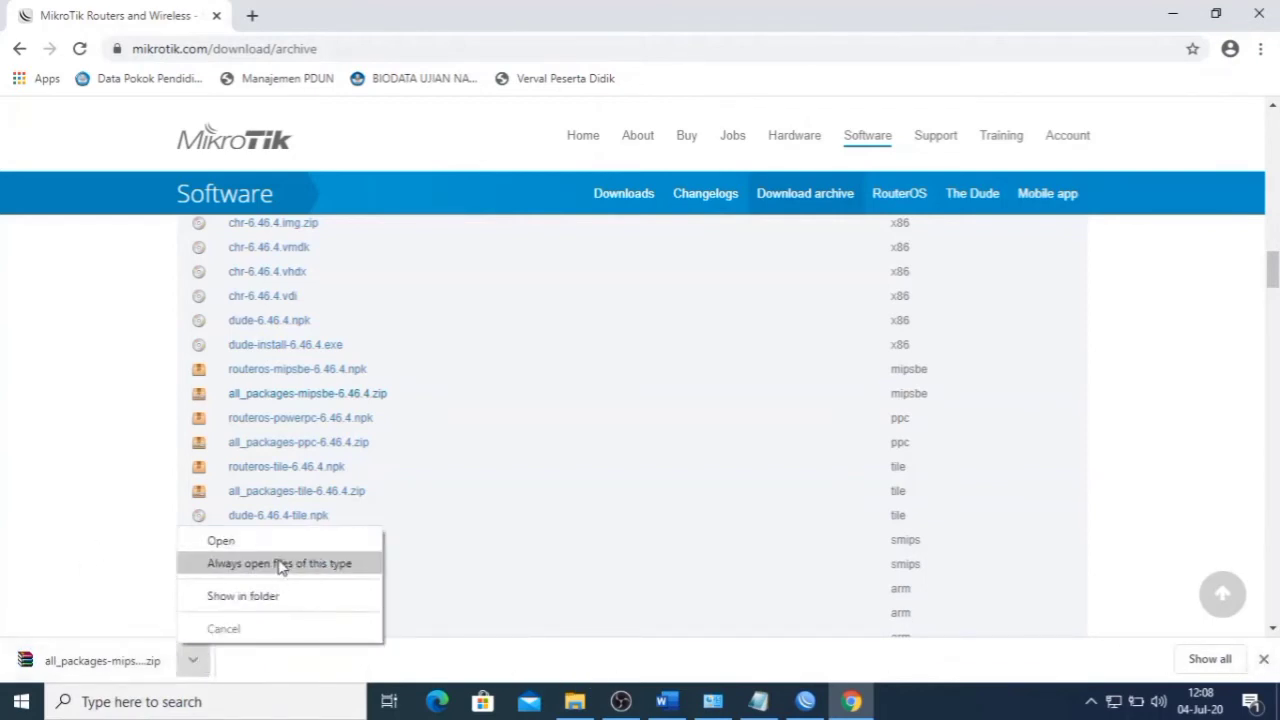
{"action": "left_click", "coordinate": [268, 596]}
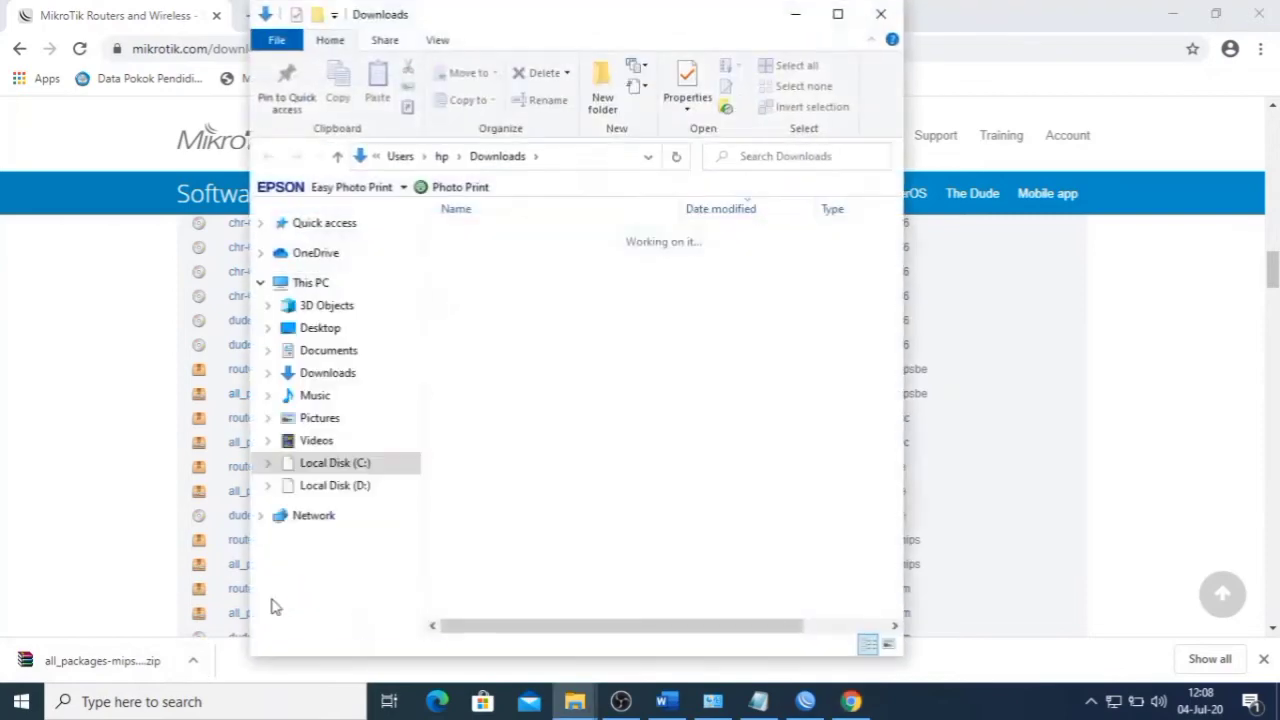
- In the maximised Downloads folder, extract the newest mipsbe zip into its own folder
{"action": "left_click", "coordinate": [836, 14]}
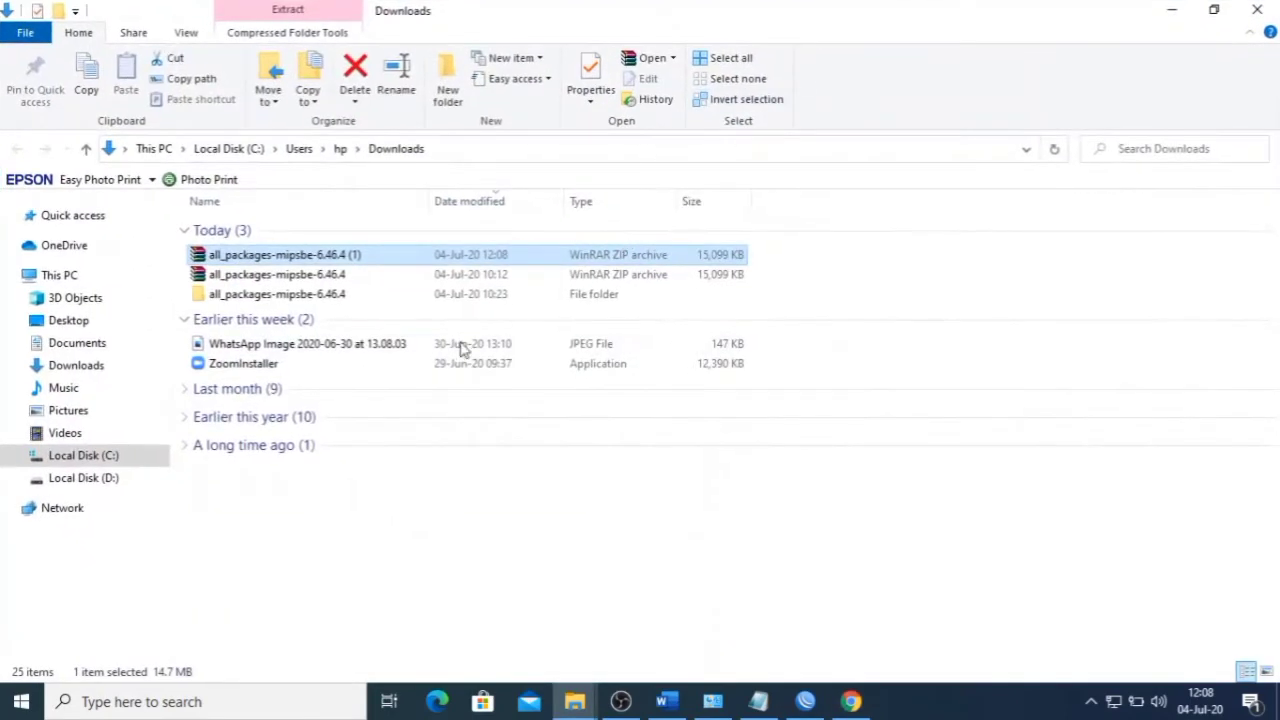
{"action": "left_click", "coordinate": [1267, 671]}
{"action": "left_click", "coordinate": [247, 312]}
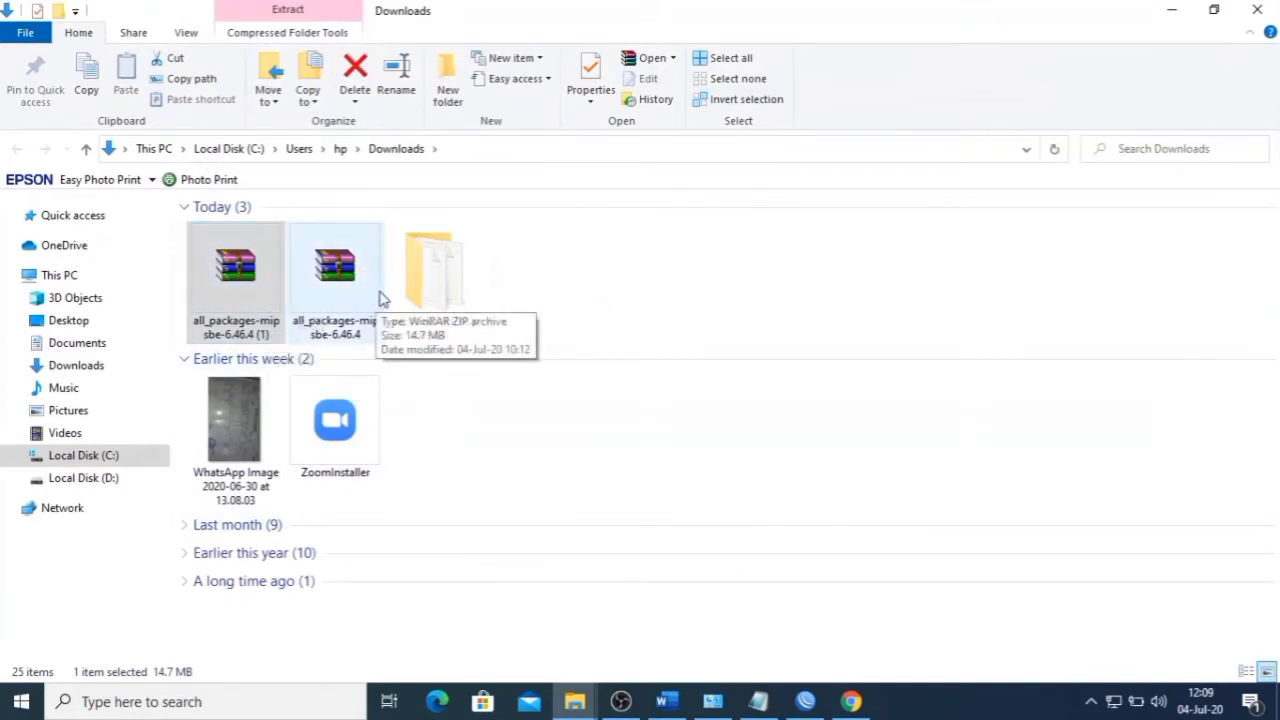
{"action": "left_click", "coordinate": [378, 300]}
{"action": "left_click", "coordinate": [263, 258]}
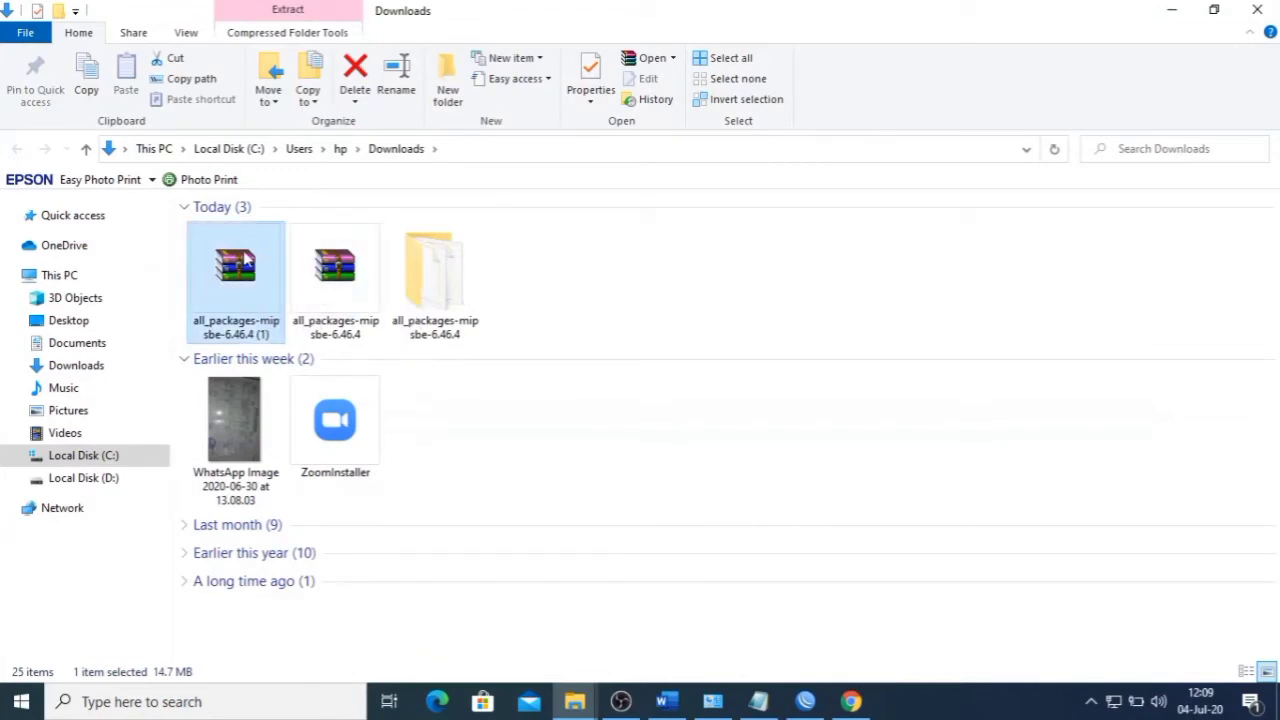
{"action": "right_click", "coordinate": [242, 250]}
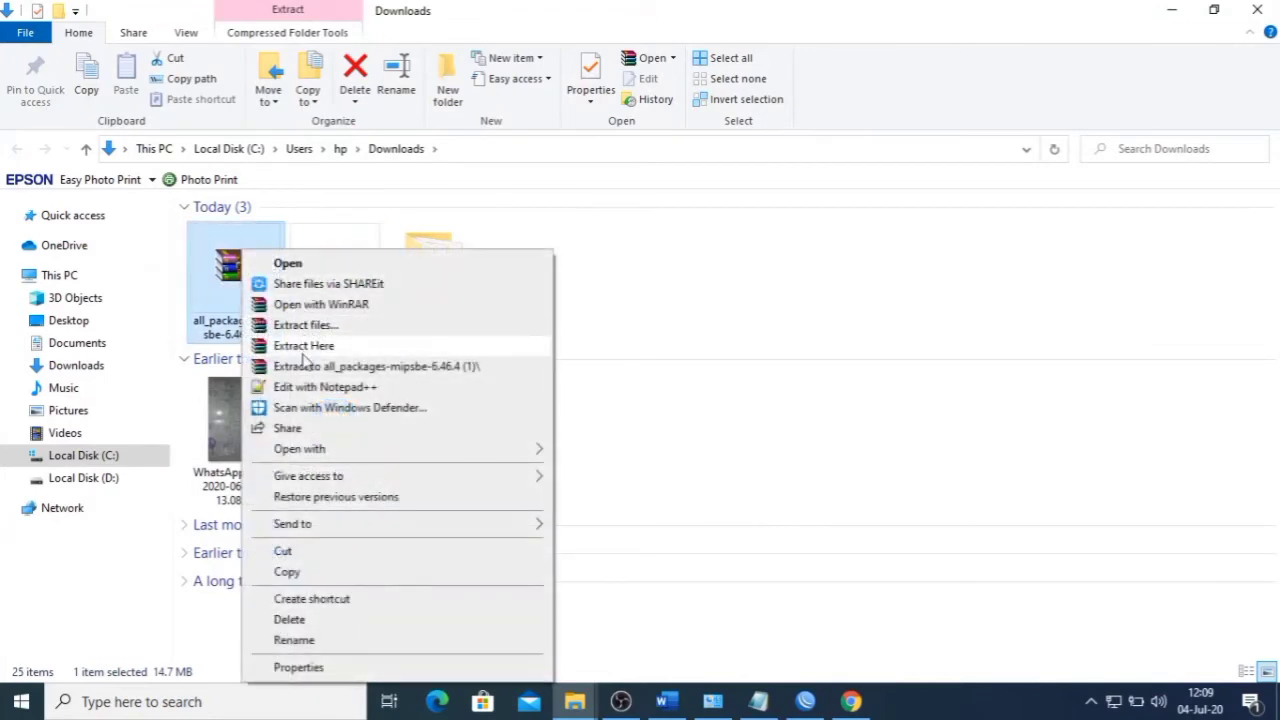
{"action": "left_click", "coordinate": [368, 367]}
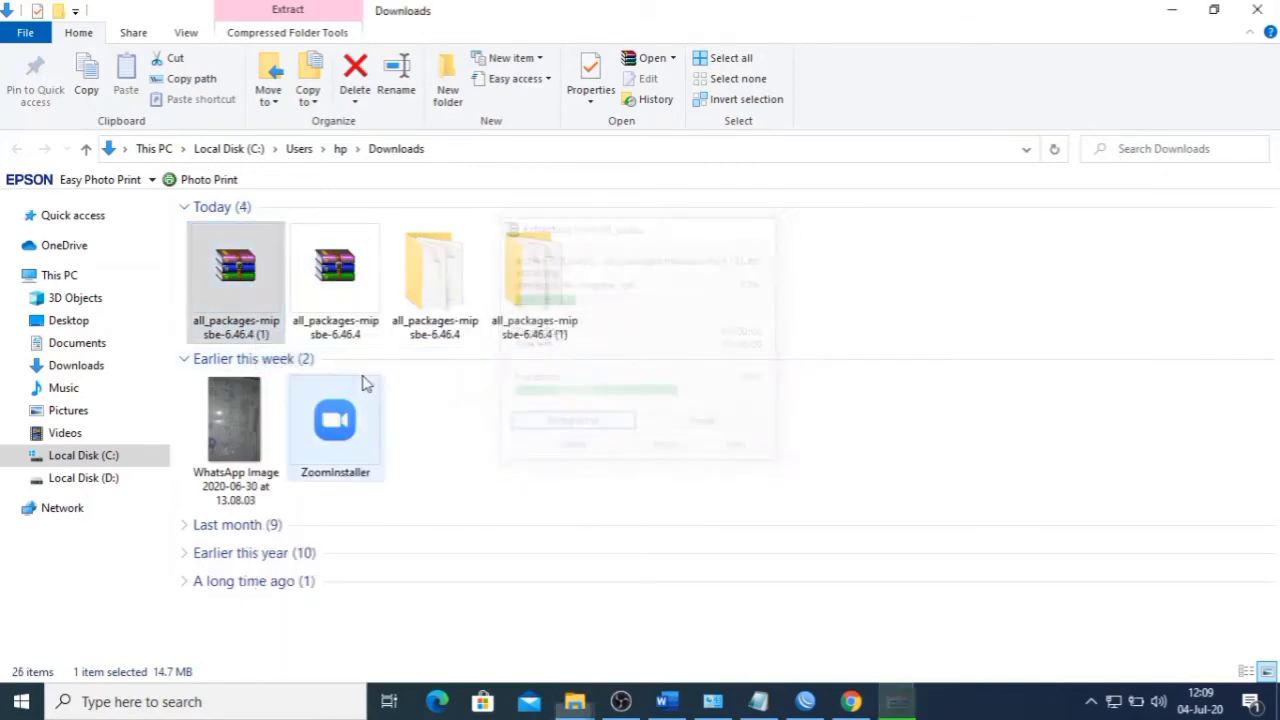
- Open the extracted all_packages-mipsbe-6.46.4 (1) folder to view its .npk packages, then return to Downloads
{"action": "left_click", "coordinate": [422, 288]}
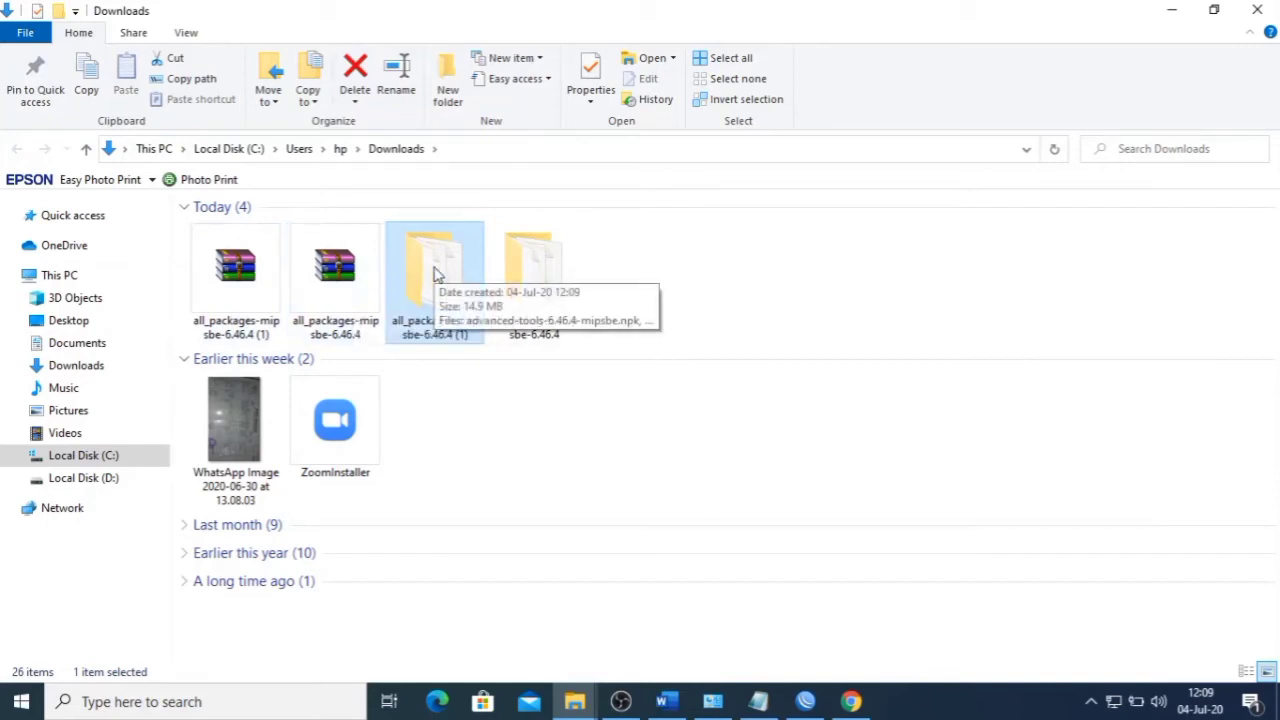
{"action": "double_click", "coordinate": [434, 270]}
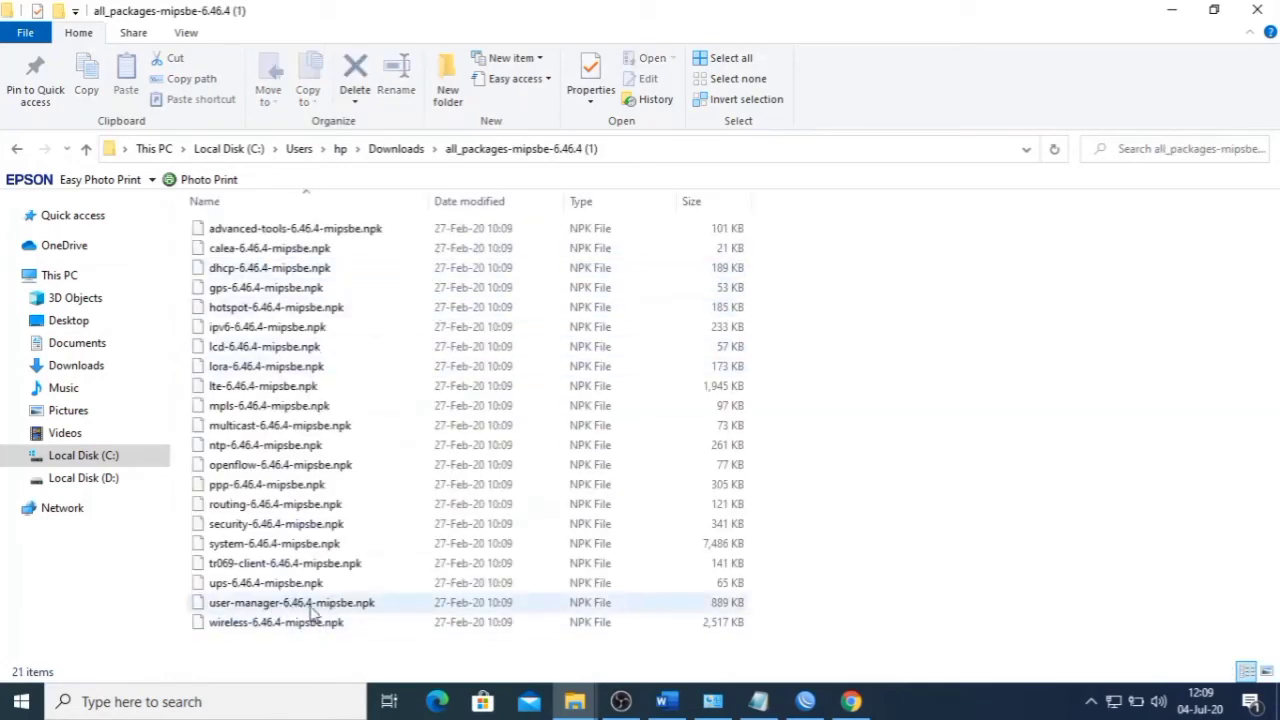
{"action": "left_click", "coordinate": [16, 150]}
- Browse to user-manager-6.46.4-mipsbe.npk for upload in WinBox's Files, then cancel the upload
{"action": "left_click", "coordinate": [805, 701]}
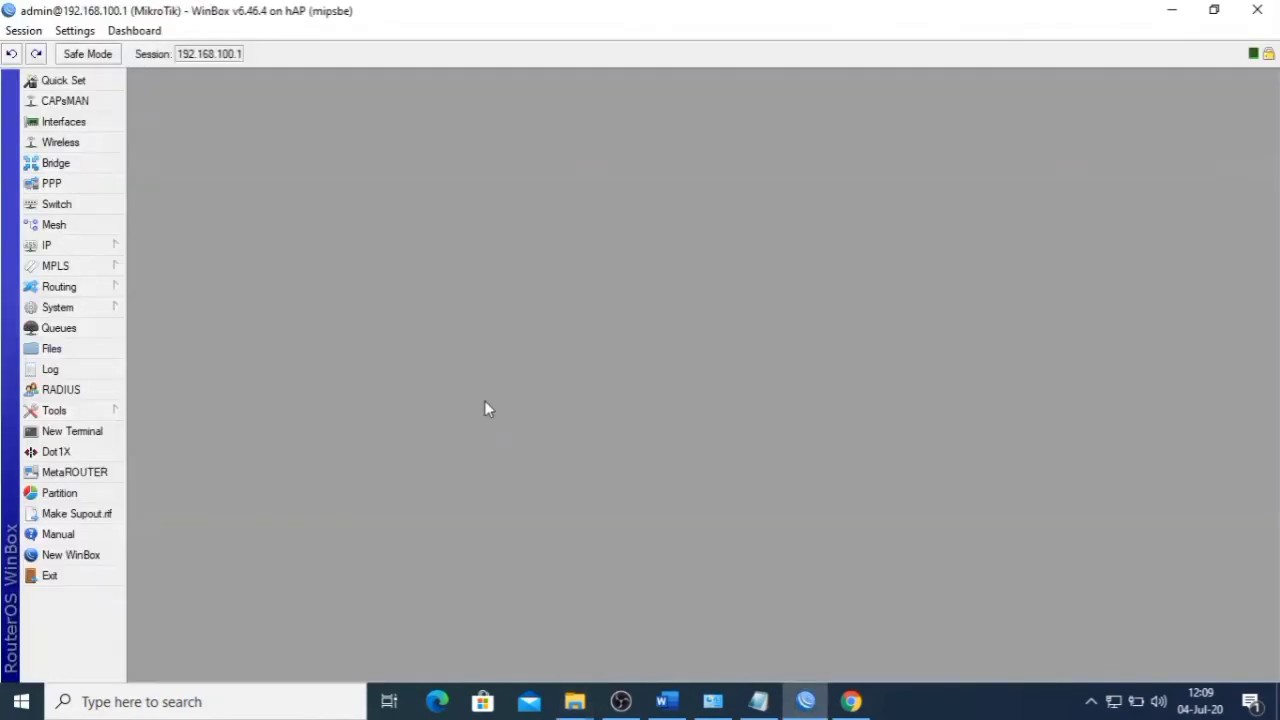
{"action": "left_click", "coordinate": [58, 351]}
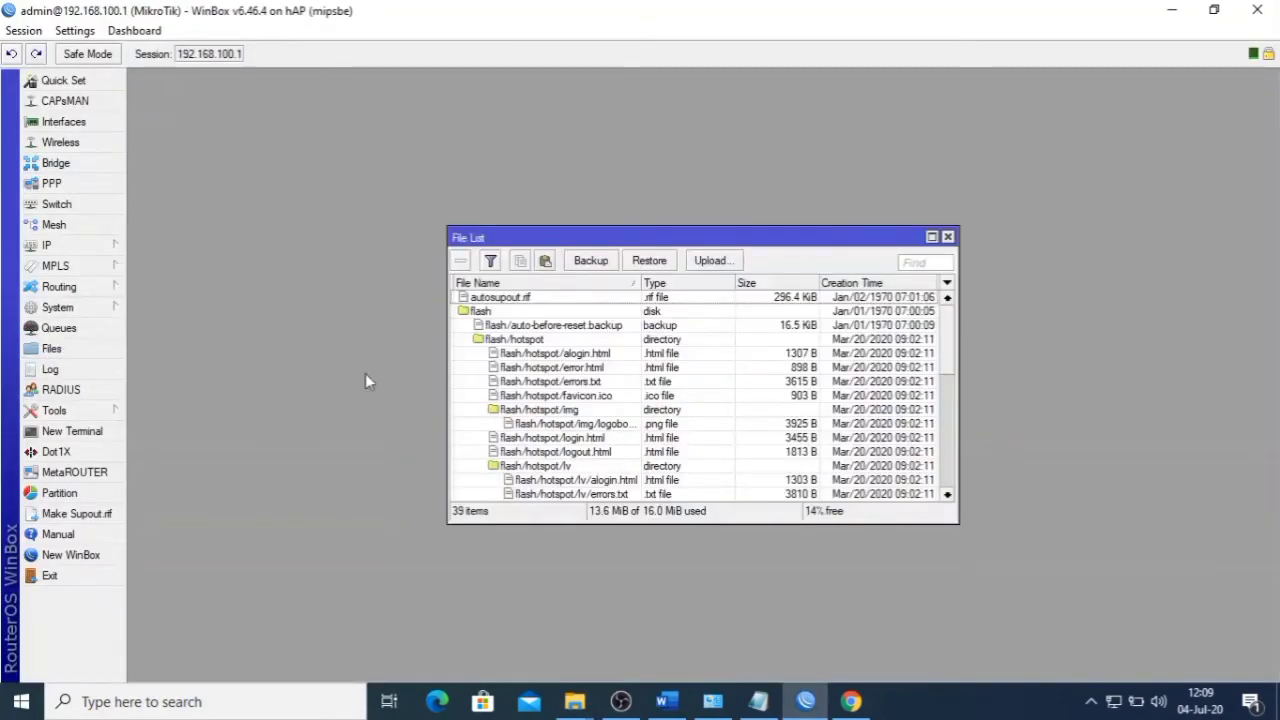
{"action": "left_click", "coordinate": [710, 260]}
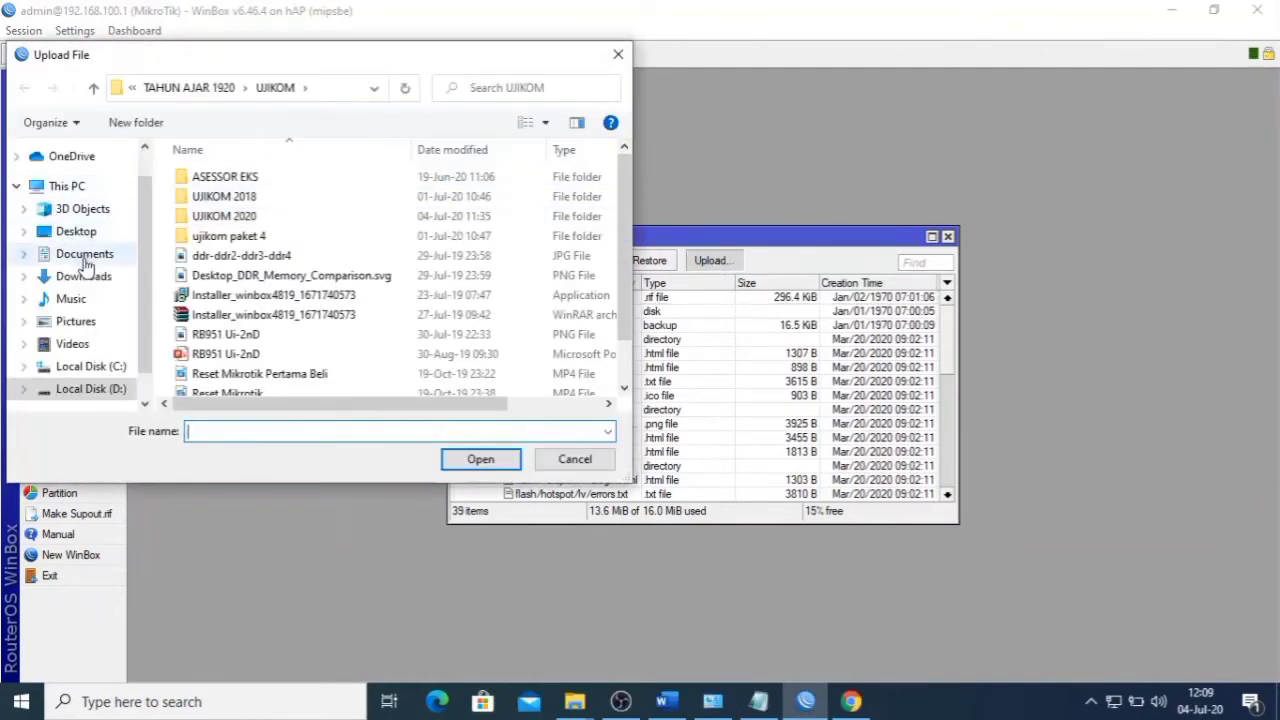
{"action": "left_click", "coordinate": [84, 277]}
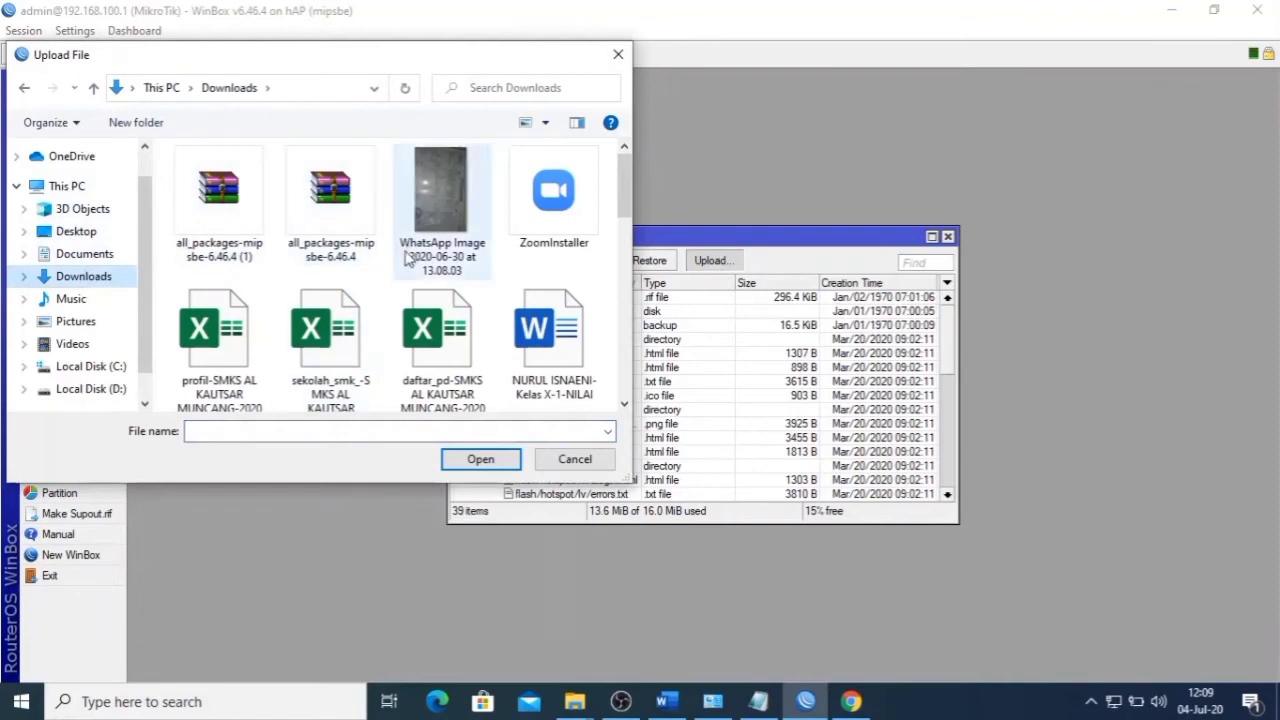
{"action": "scroll", "coordinate": [405, 268], "scroll_direction": "down", "scroll_amount": 5}
{"action": "scroll", "coordinate": [405, 268], "scroll_direction": "down", "scroll_amount": 3}
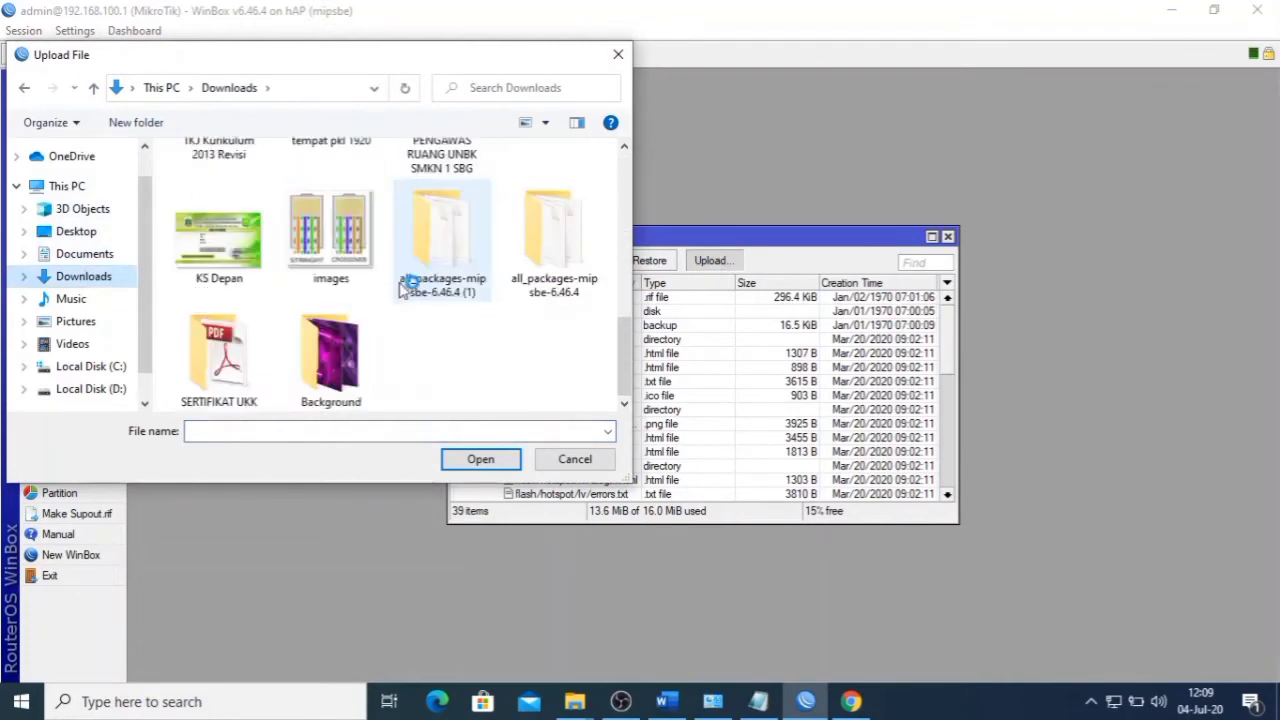
{"action": "double_click", "coordinate": [449, 255]}
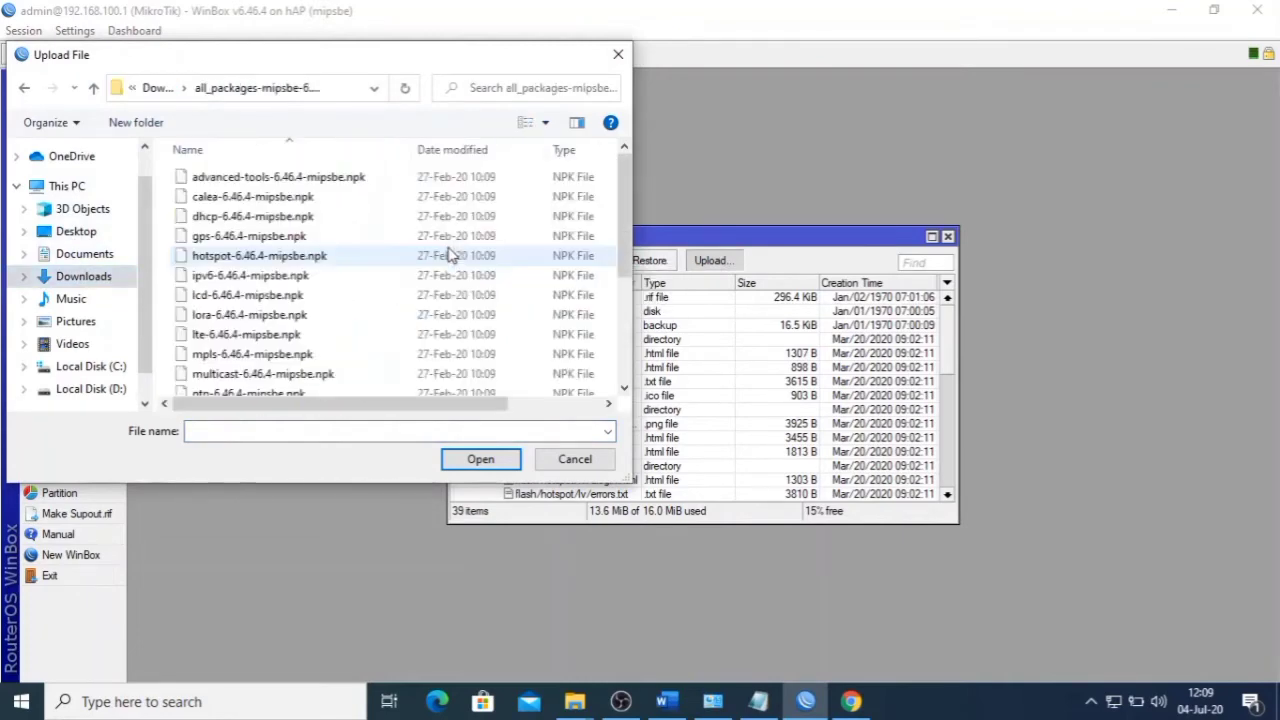
{"action": "scroll", "coordinate": [443, 256], "scroll_direction": "down", "scroll_amount": 3}
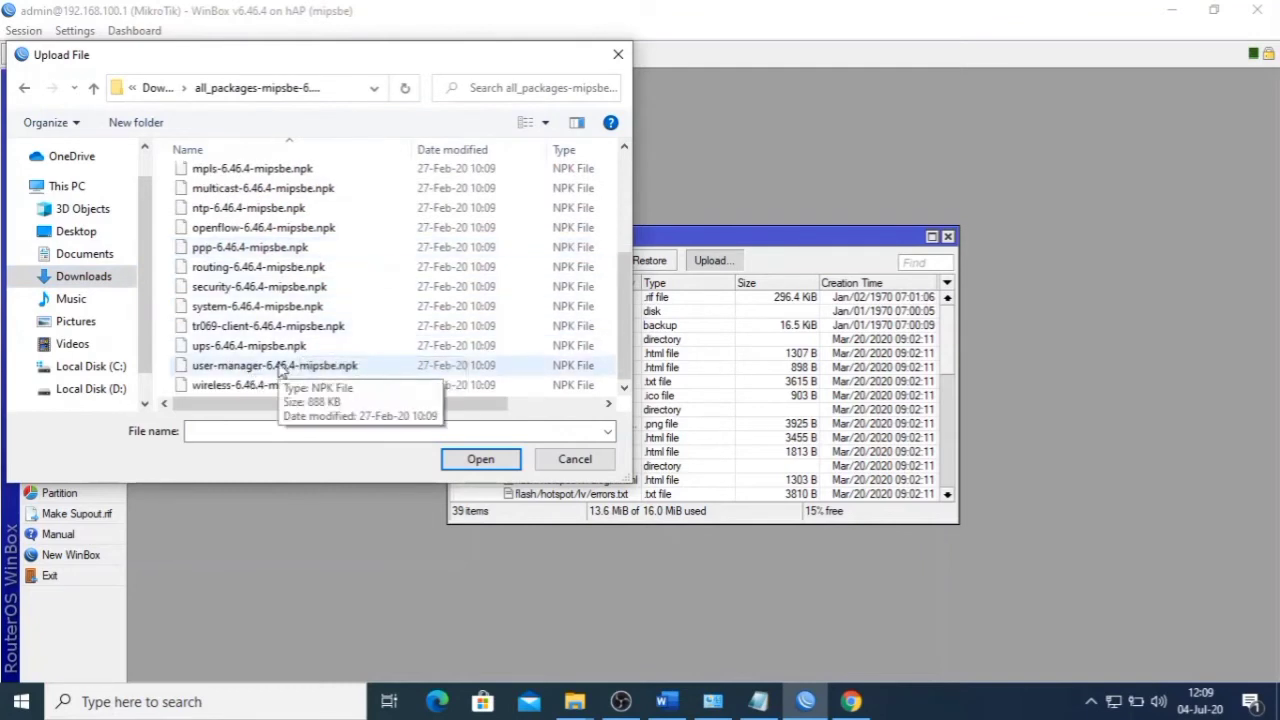
{"action": "left_click", "coordinate": [283, 367]}
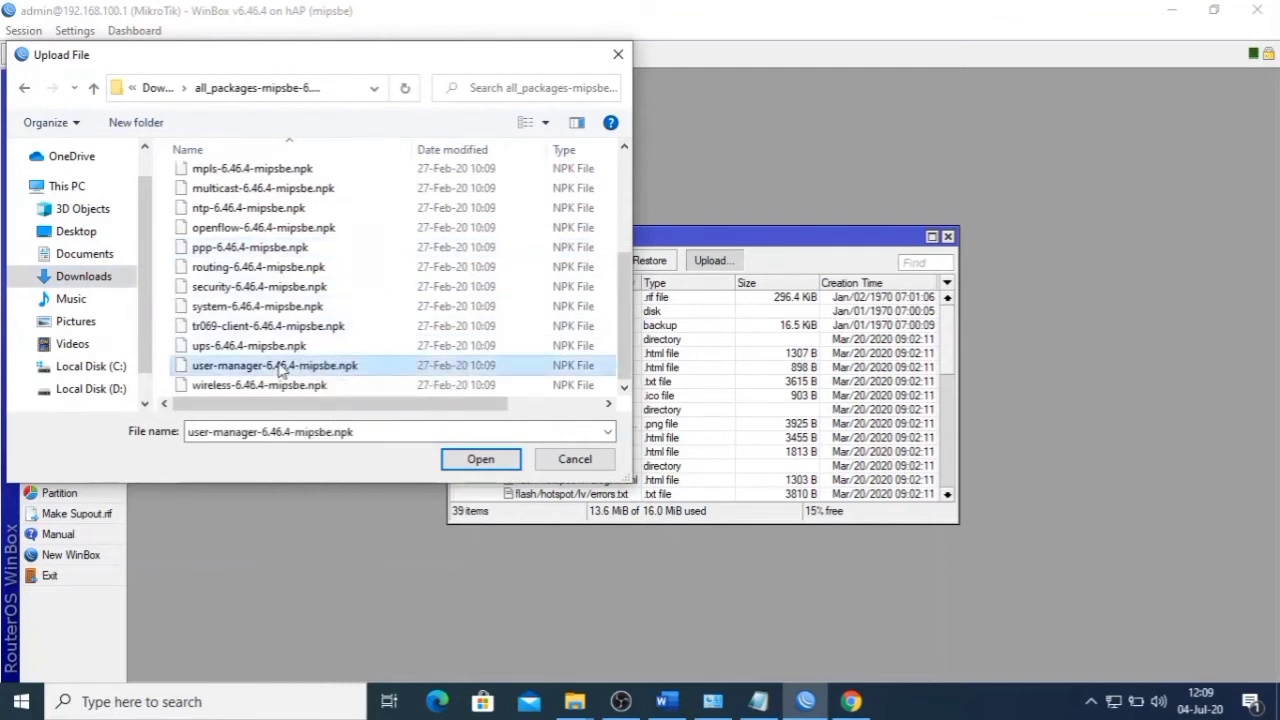
{"action": "left_click", "coordinate": [576, 460]}
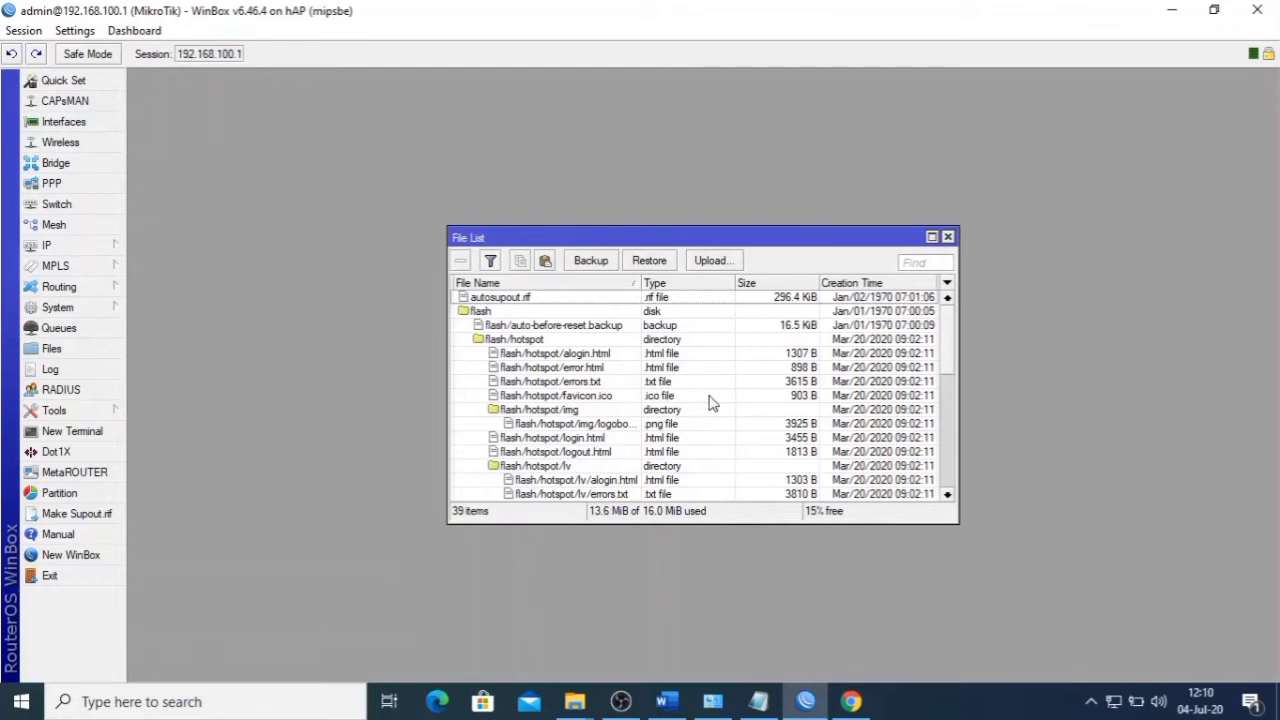
- Close the File List and briefly open and dismiss the System submenu
{"action": "scroll", "coordinate": [710, 402], "scroll_direction": "down", "scroll_amount": 5}
{"action": "left_click", "coordinate": [947, 237]}
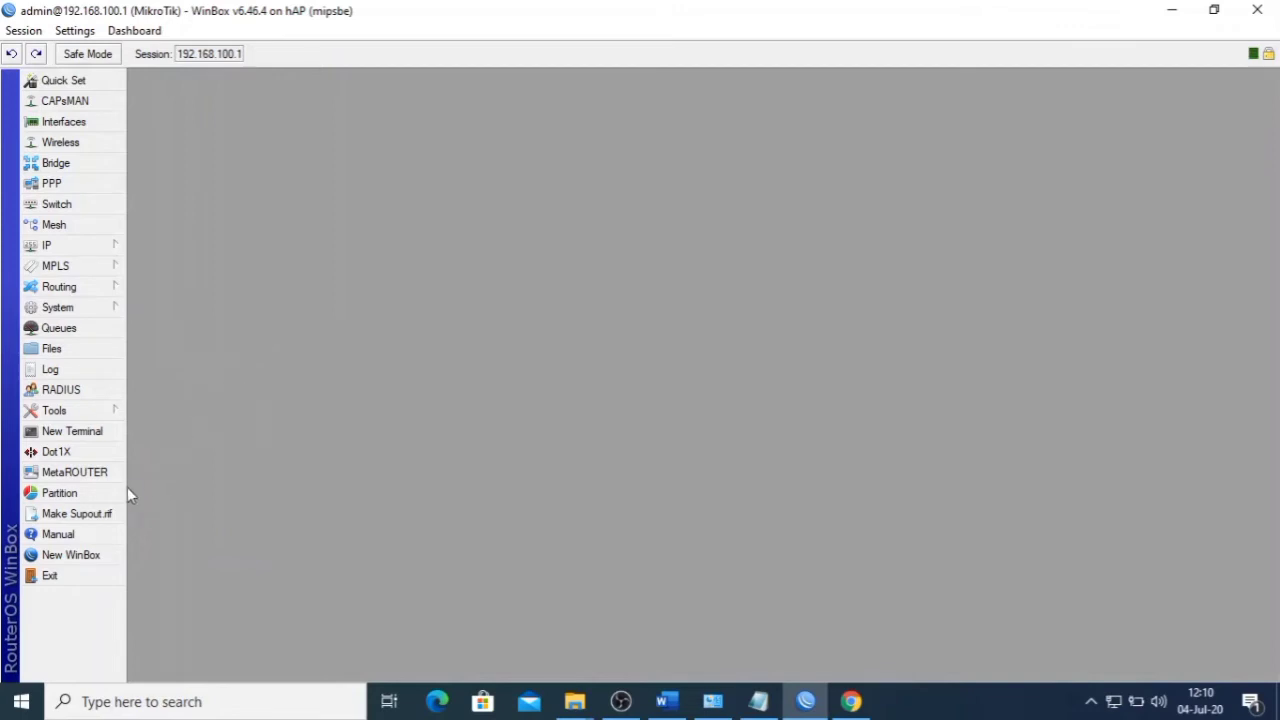
{"action": "left_click", "coordinate": [81, 306]}
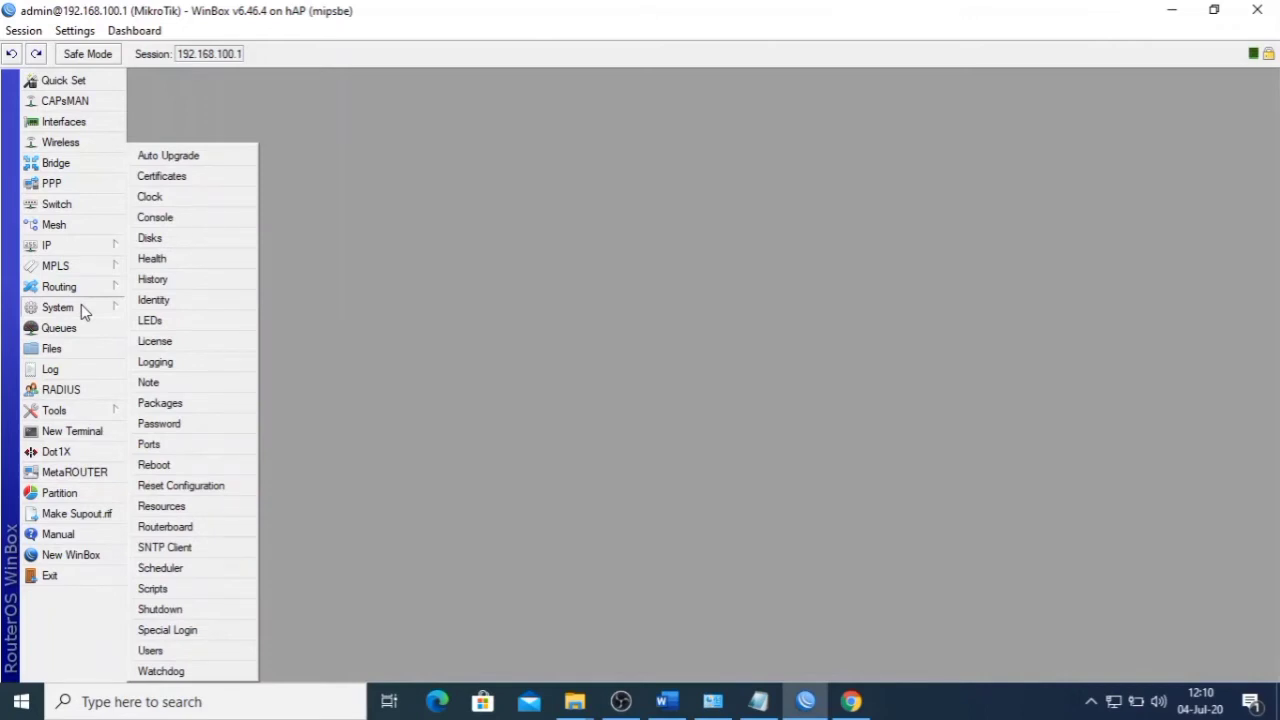
{"action": "left_click", "coordinate": [456, 328]}
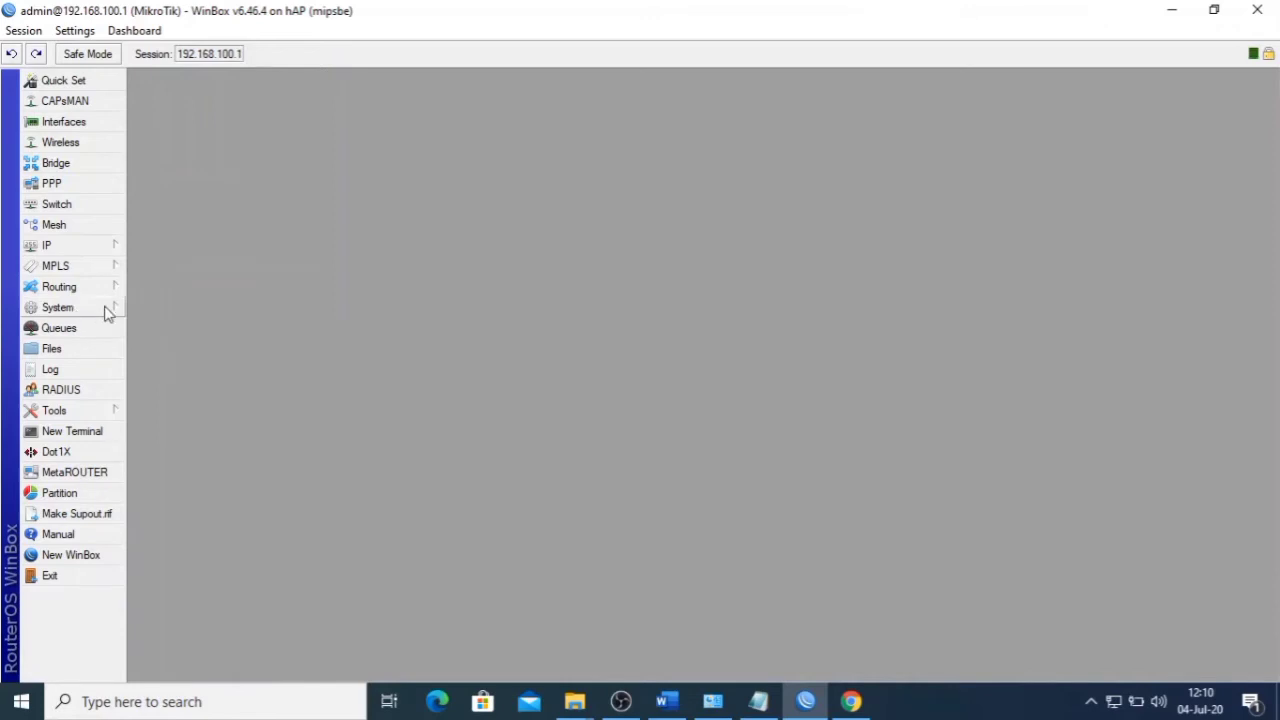
{"action": "left_click", "coordinate": [89, 309]}
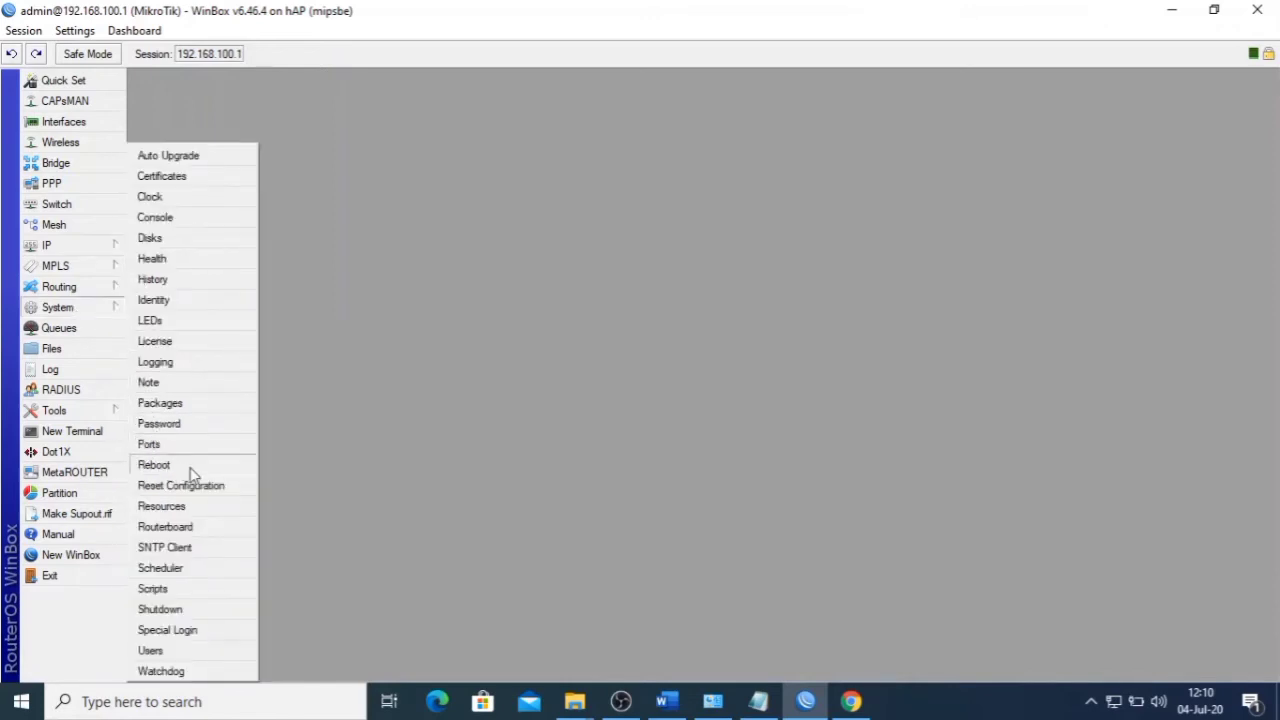
{"action": "left_click", "coordinate": [419, 366]}
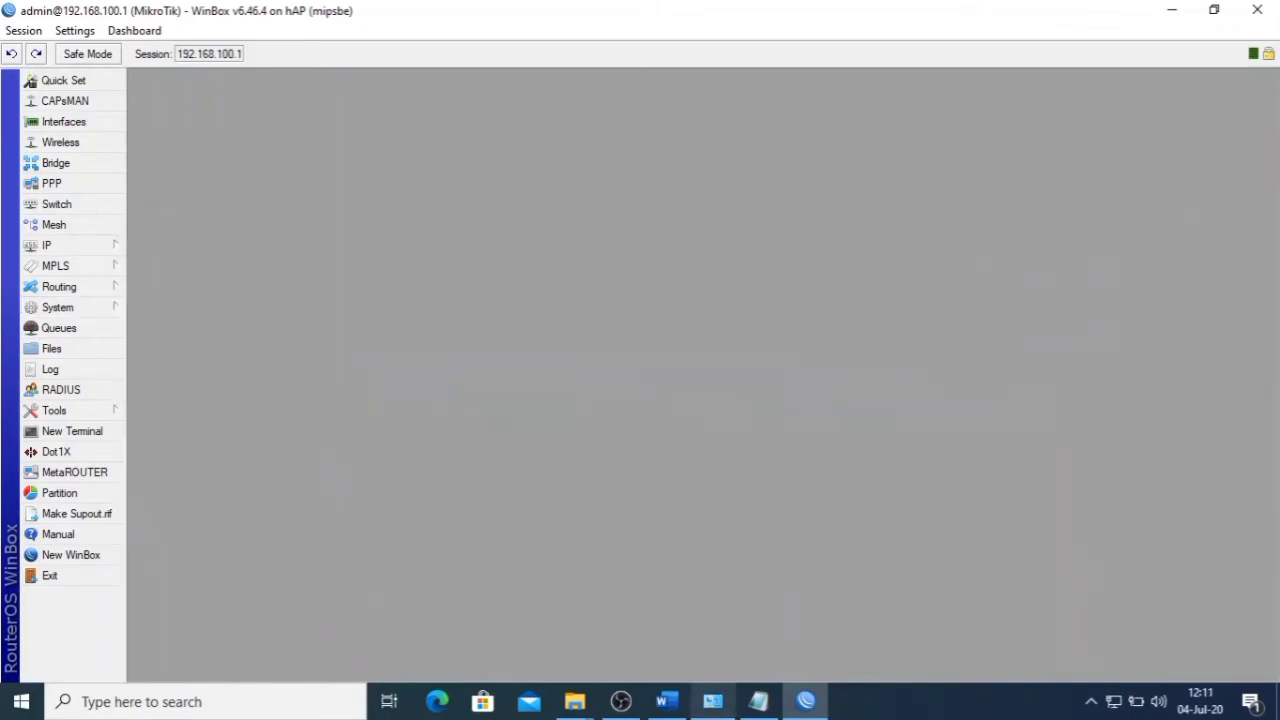
- Check the exam task document in Word, then return to WinBox
{"action": "left_click", "coordinate": [667, 701]}
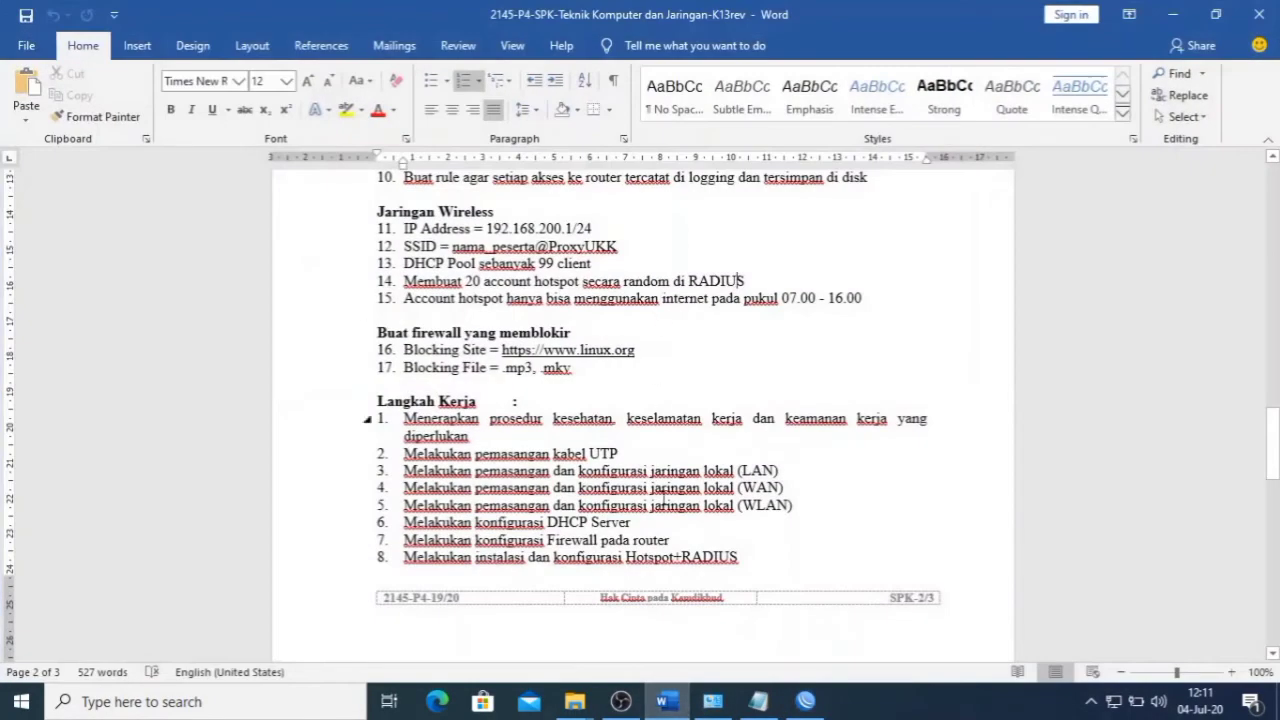
{"action": "left_click", "coordinate": [667, 703]}
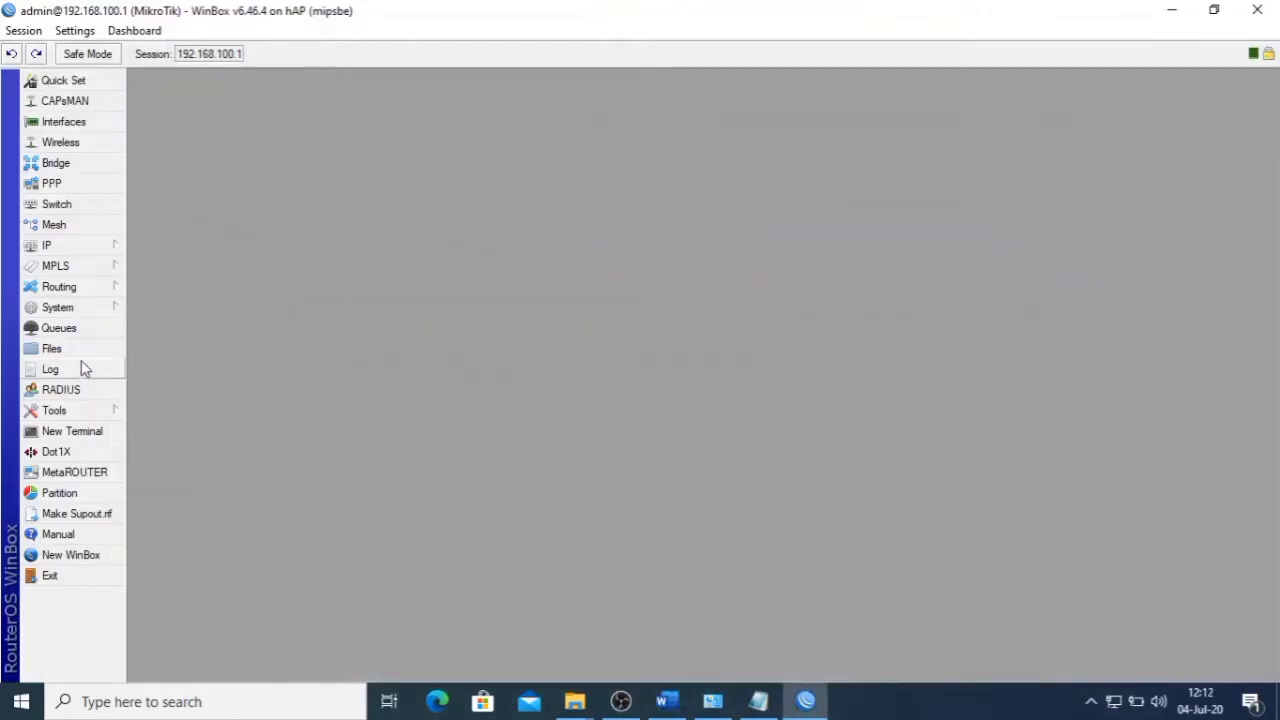
{"action": "left_click", "coordinate": [80, 247]}
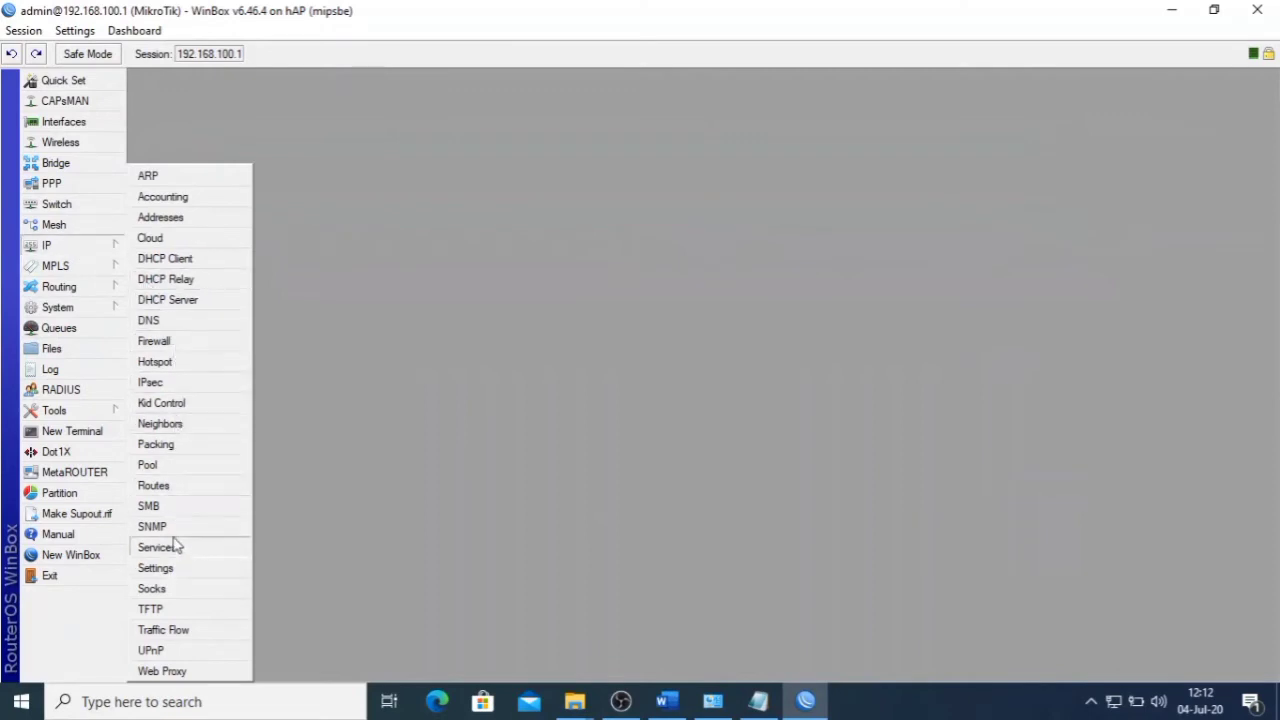
- Tick Use RADIUS on hotspot server profile hsprof1 and apply it
{"action": "left_click", "coordinate": [172, 361]}
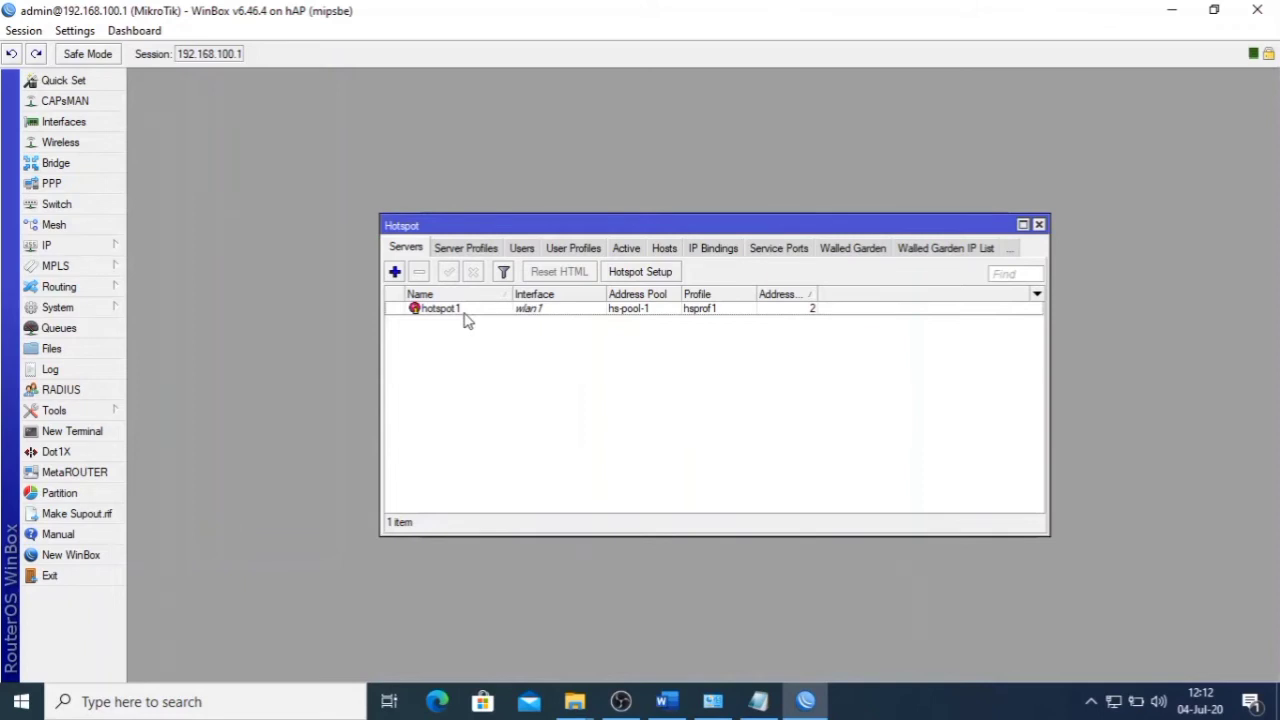
{"action": "left_click", "coordinate": [459, 252]}
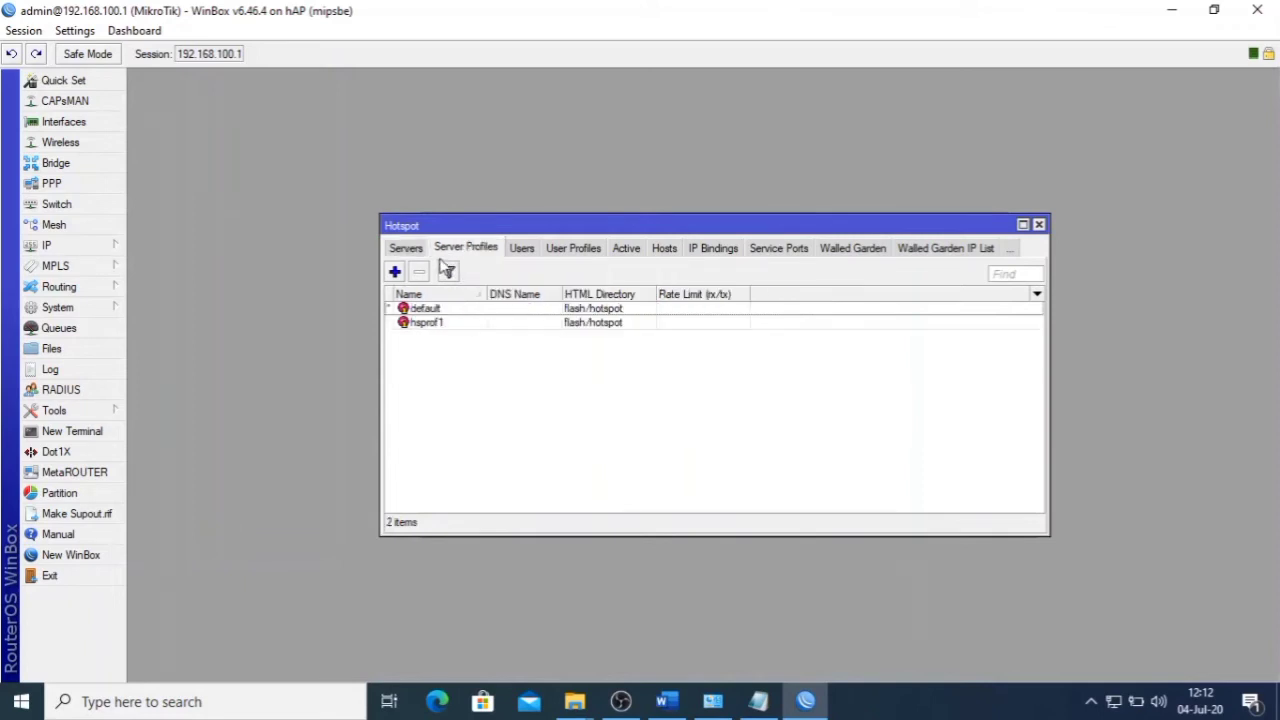
{"action": "double_click", "coordinate": [440, 323]}
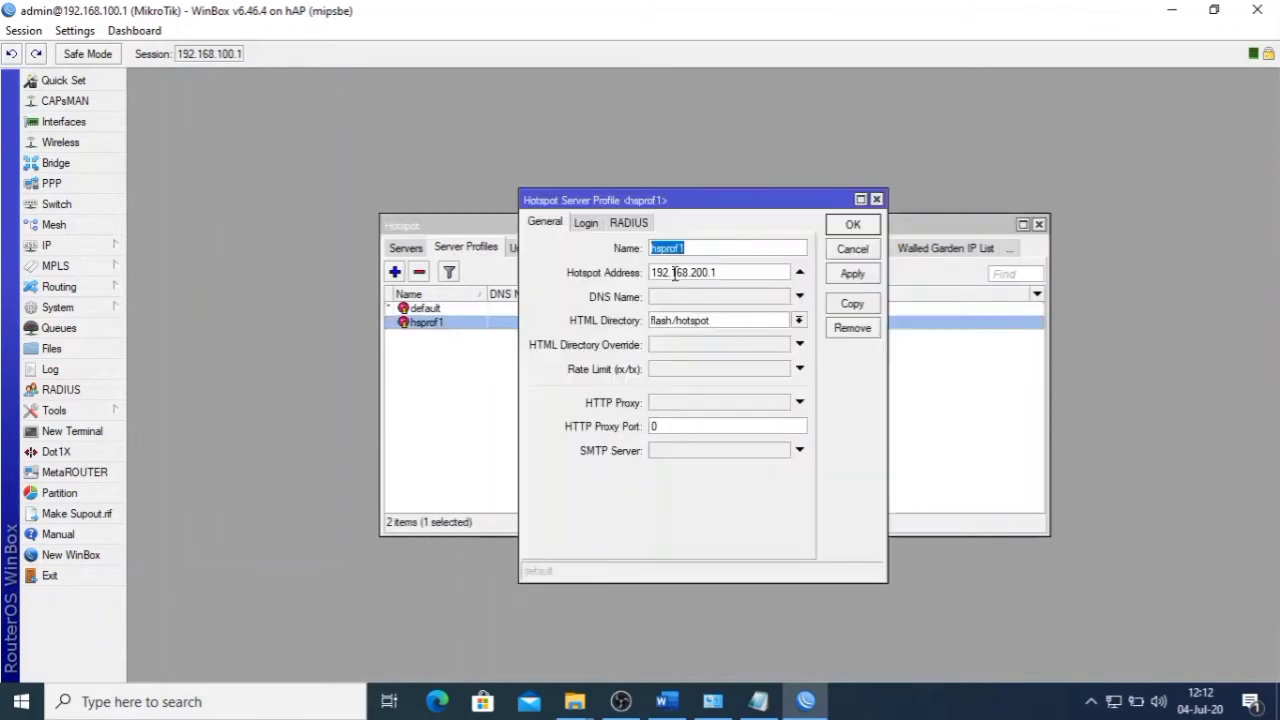
{"action": "left_click", "coordinate": [624, 225]}
{"action": "left_click", "coordinate": [634, 246]}
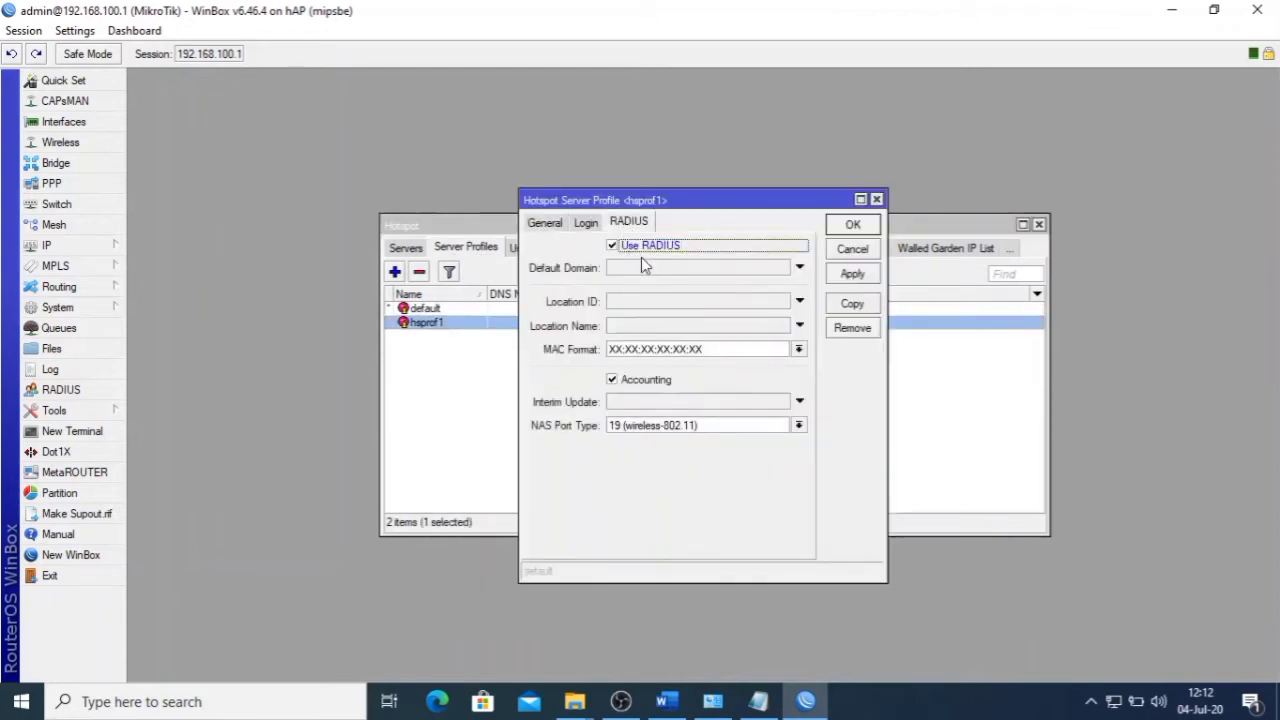
{"action": "left_click", "coordinate": [852, 273]}
{"action": "left_click", "coordinate": [852, 225]}
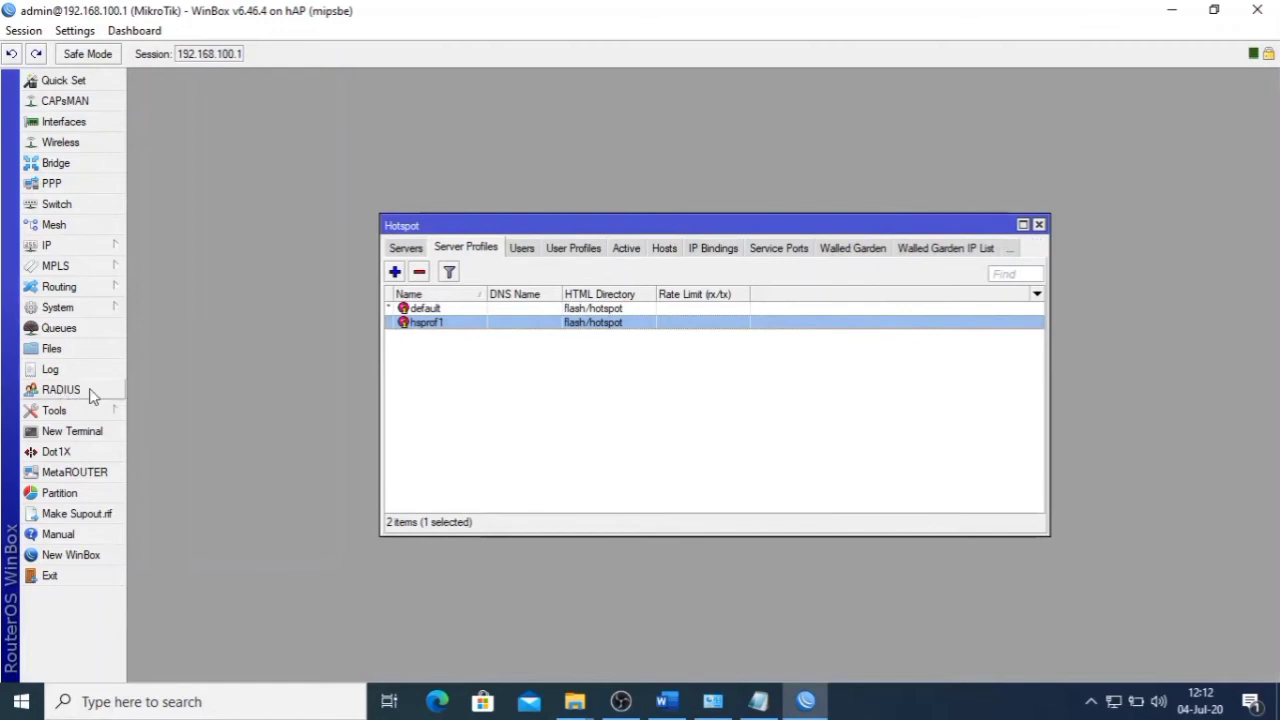
- Add a RADIUS server for the hotspot service at 127.0.0.1 with a secret
{"action": "left_click", "coordinate": [62, 390]}
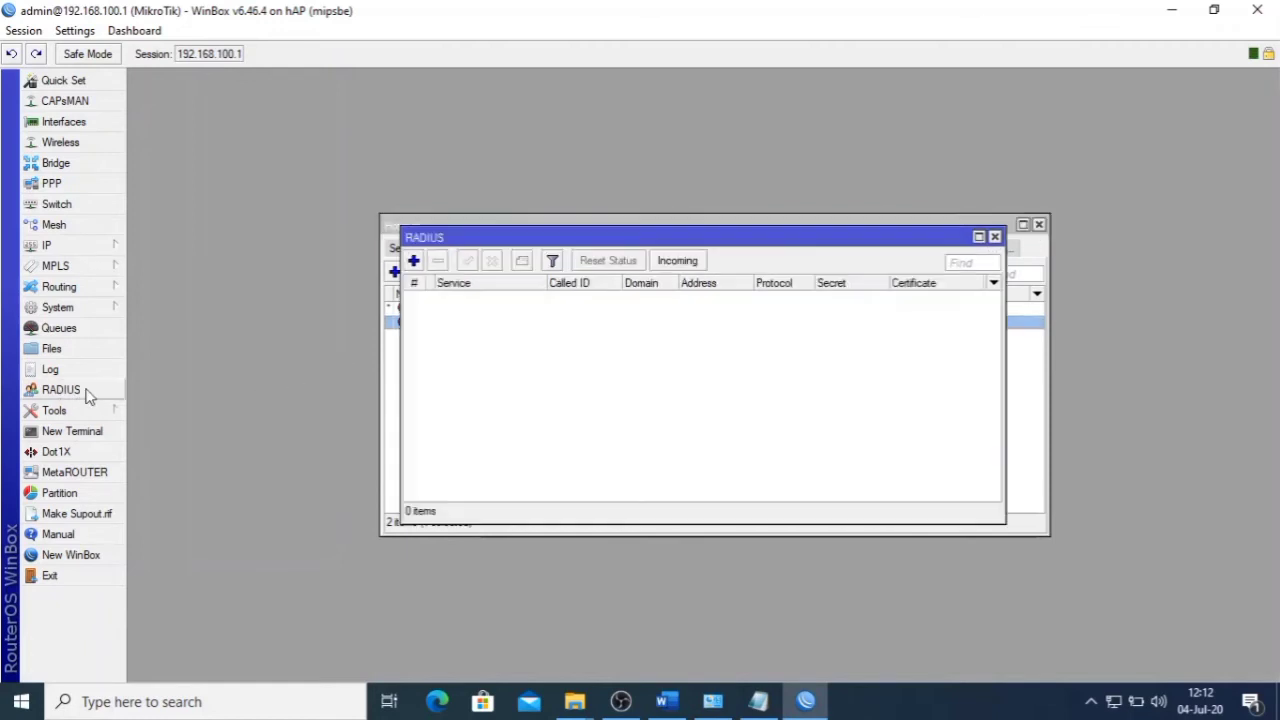
{"action": "left_click", "coordinate": [677, 260]}
{"action": "left_click", "coordinate": [812, 295]}
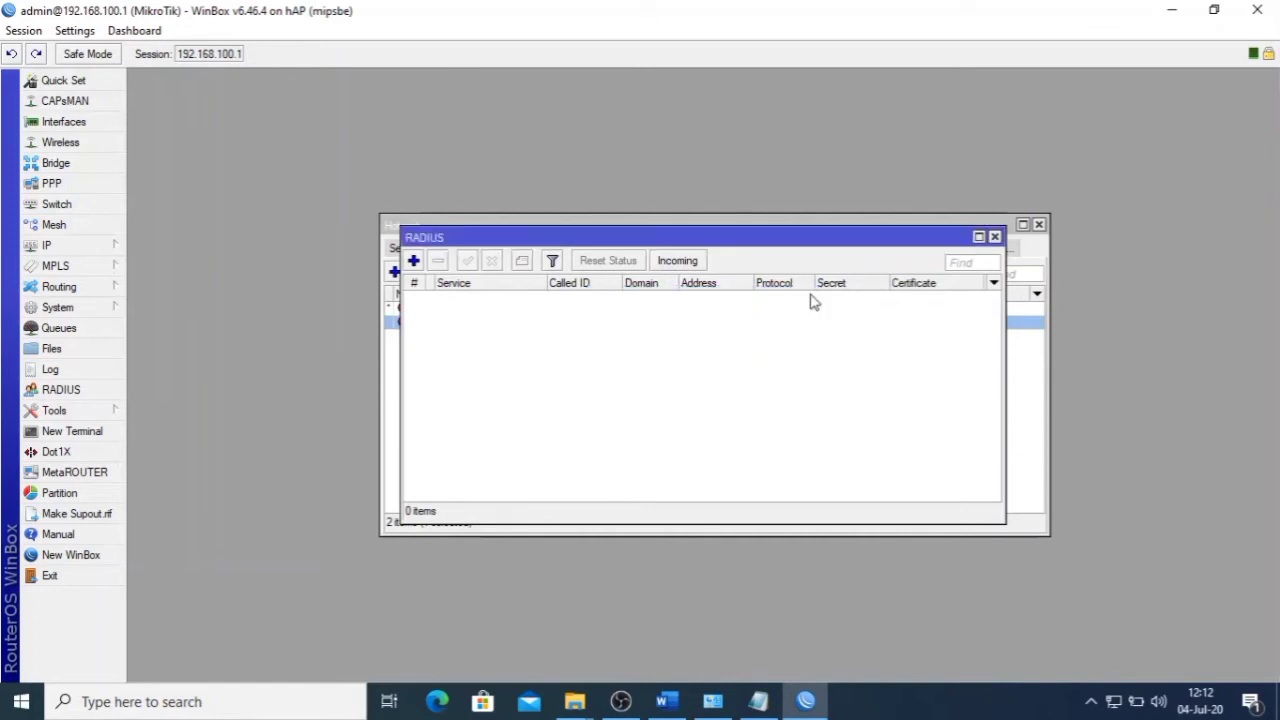
{"action": "left_click", "coordinate": [413, 261]}
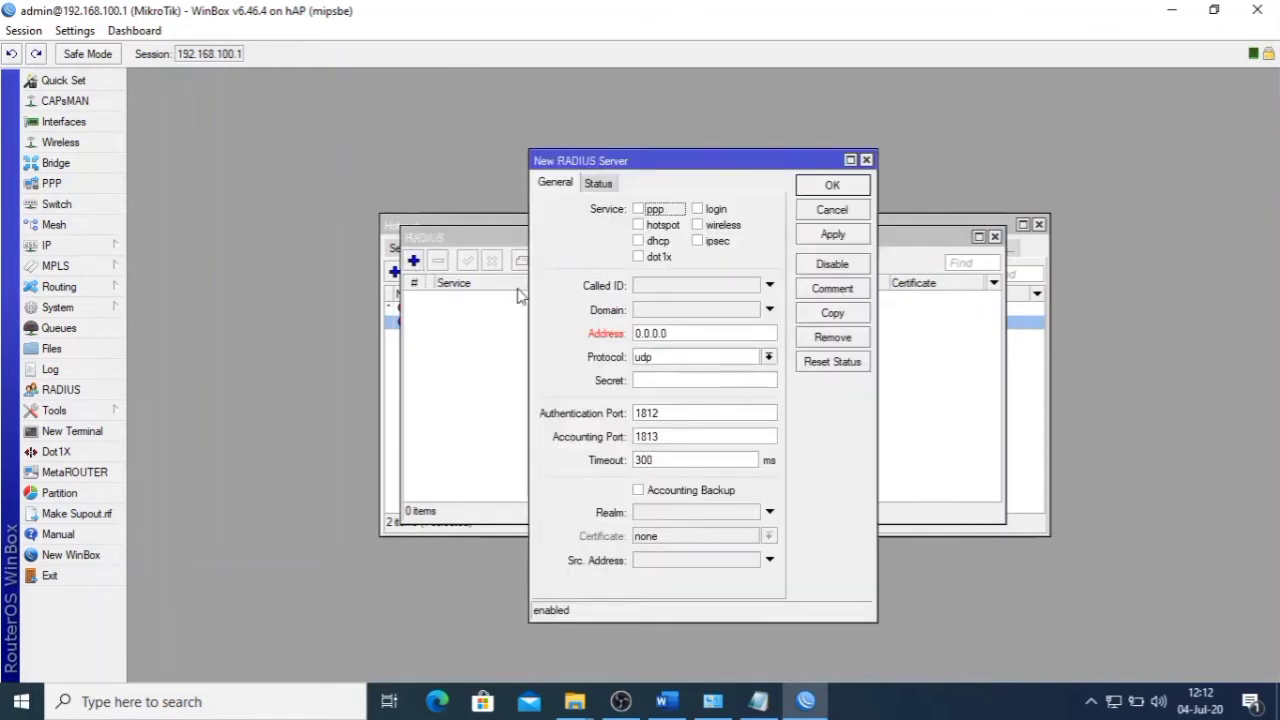
{"action": "left_click", "coordinate": [655, 226]}
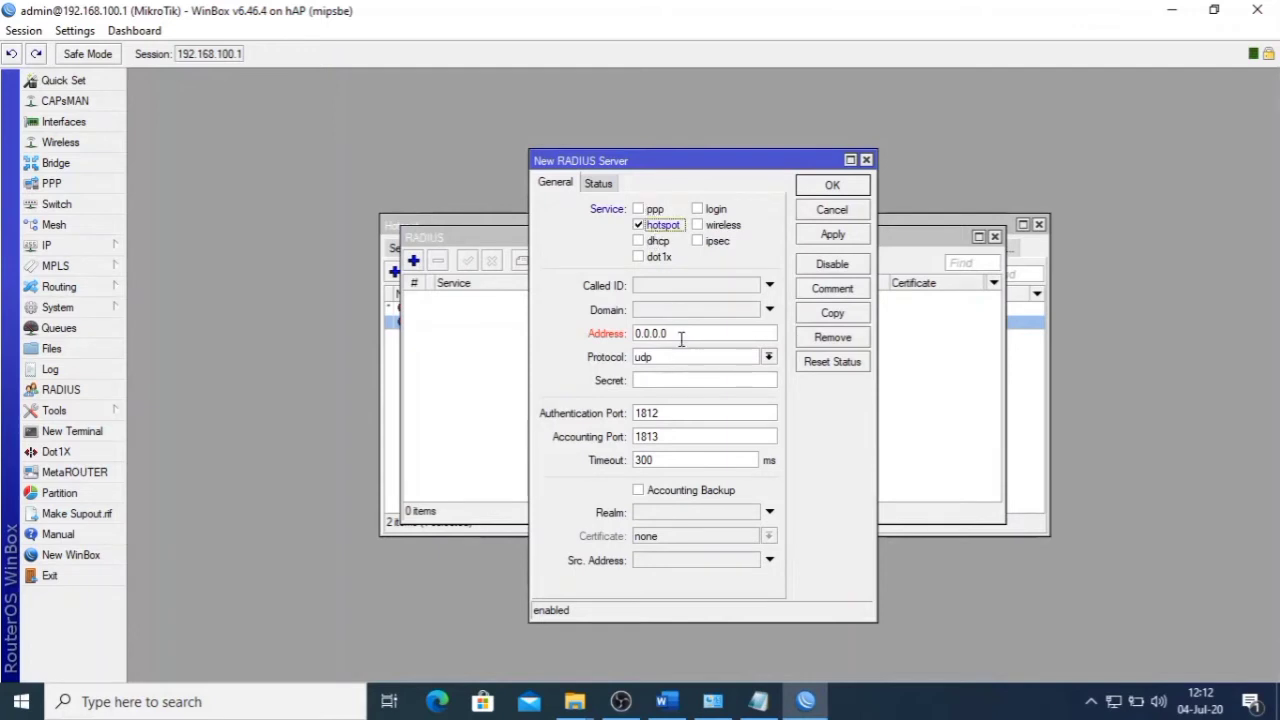
{"action": "left_click_drag", "start_coordinate": [683, 336], "coordinate": [610, 333]}
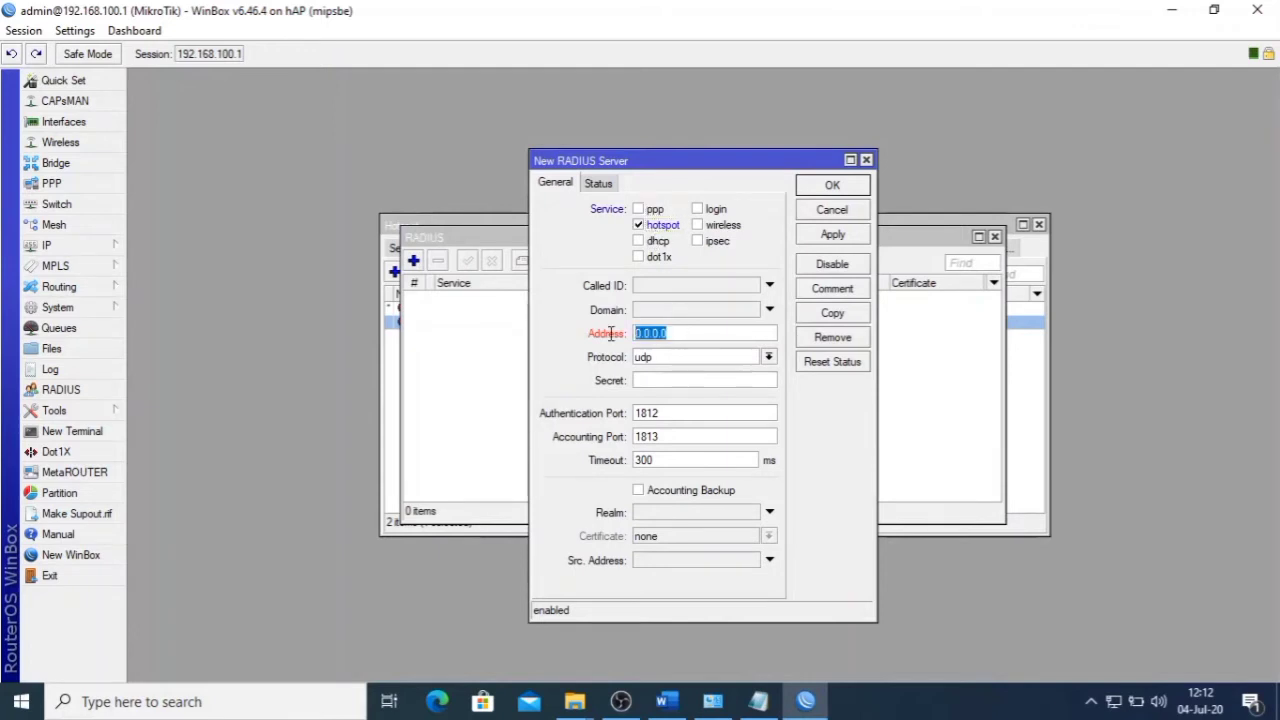
{"action": "type", "text": "127"}
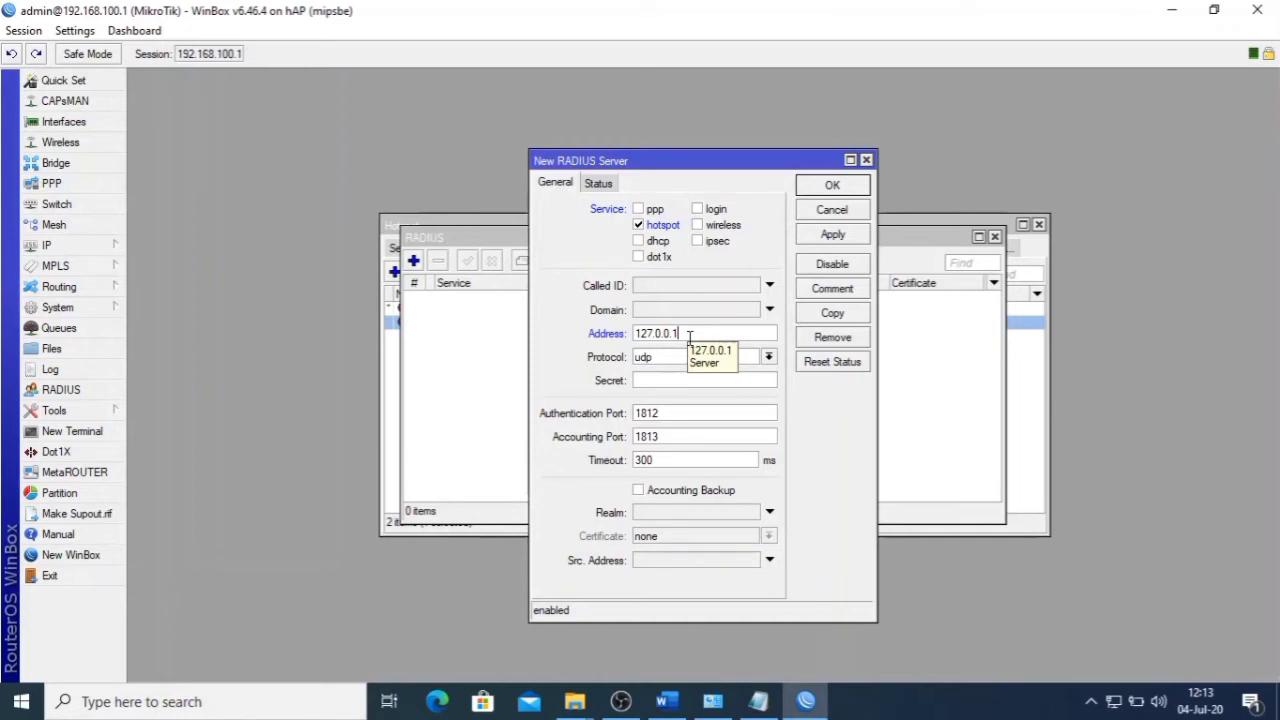
{"action": "left_click", "coordinate": [832, 236]}
{"action": "left_click", "coordinate": [833, 186]}
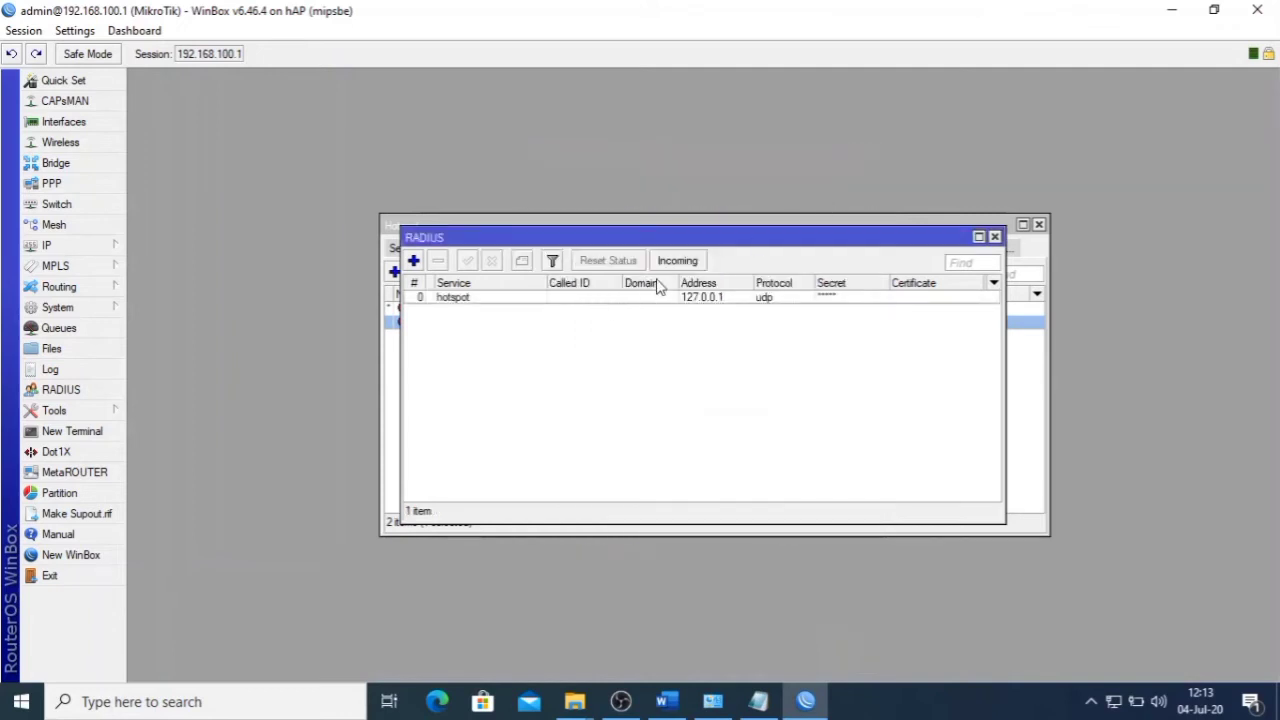
- Tick Accept for incoming RADIUS on port 3799, apply it, and close the RADIUS list
{"action": "left_click", "coordinate": [676, 262]}
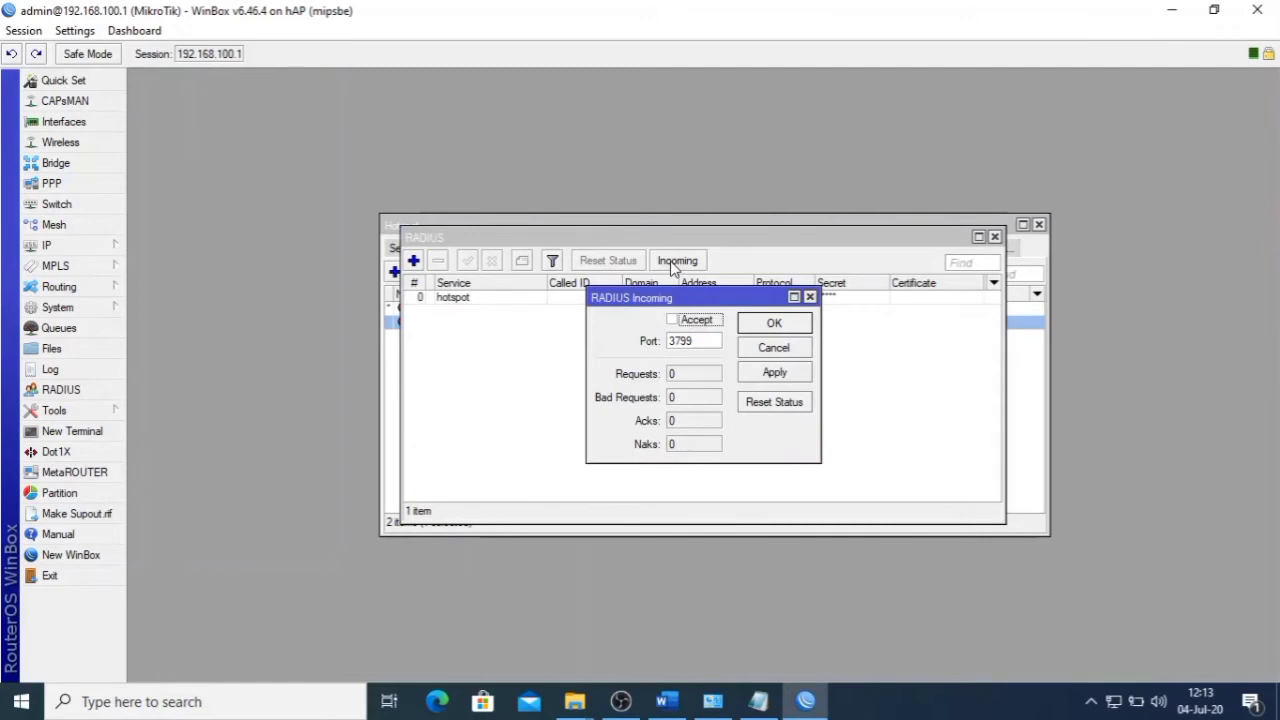
{"action": "left_click", "coordinate": [672, 320]}
{"action": "left_click_drag", "start_coordinate": [711, 343], "coordinate": [623, 344]}
{"action": "left_click", "coordinate": [706, 342]}
{"action": "left_click_drag", "start_coordinate": [706, 342], "coordinate": [632, 342]}
{"action": "left_click", "coordinate": [780, 373]}
{"action": "left_click", "coordinate": [781, 330]}
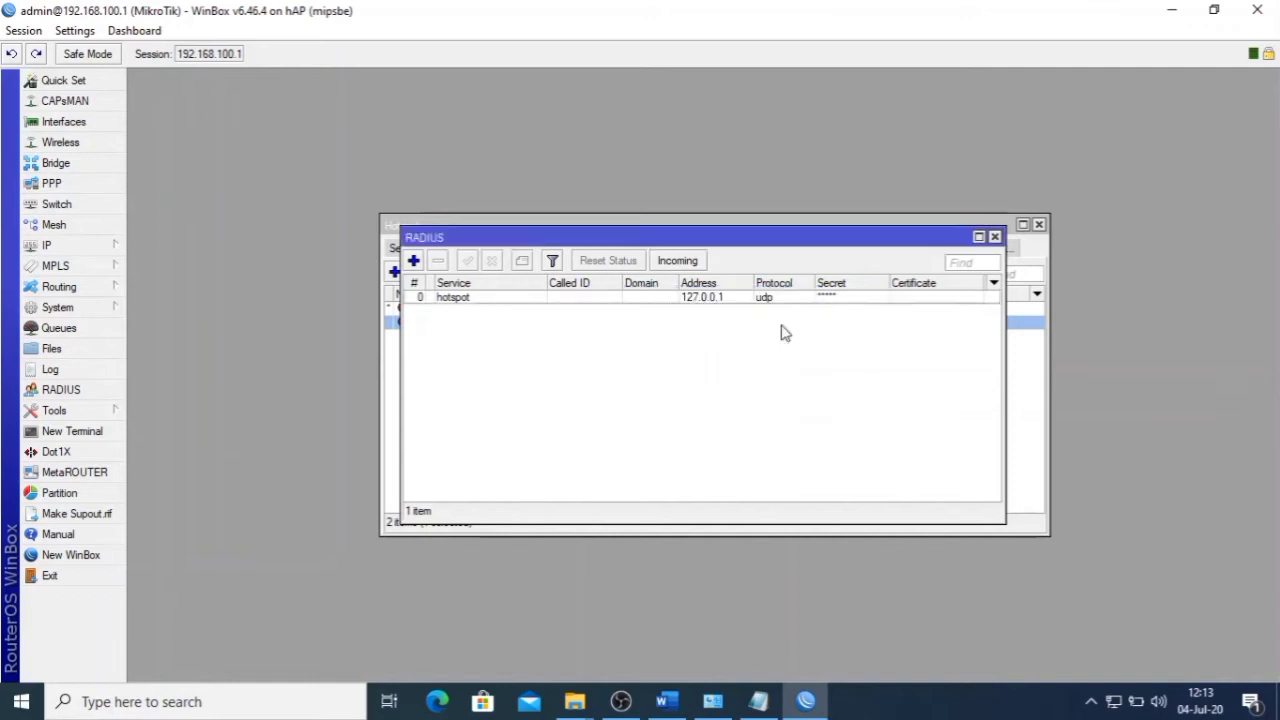
{"action": "left_click", "coordinate": [995, 238]}
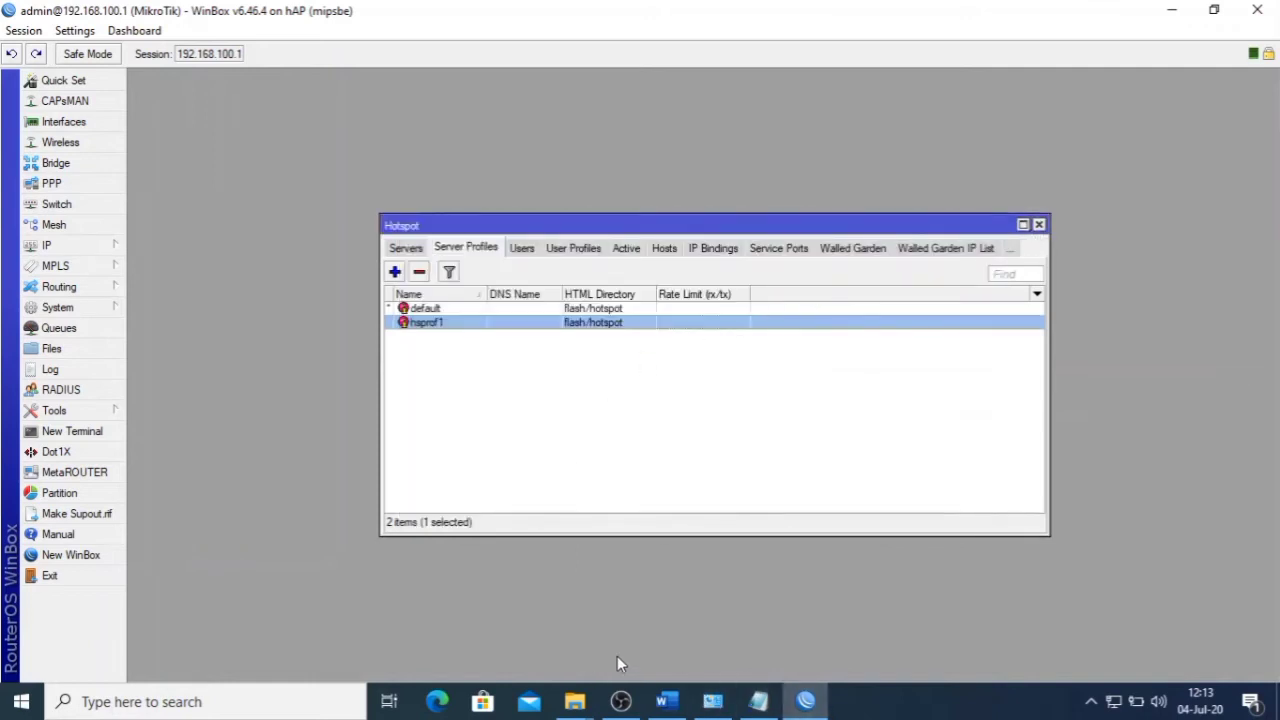
- Review items 14 and 15 in the Word task document
{"action": "left_click", "coordinate": [669, 701]}
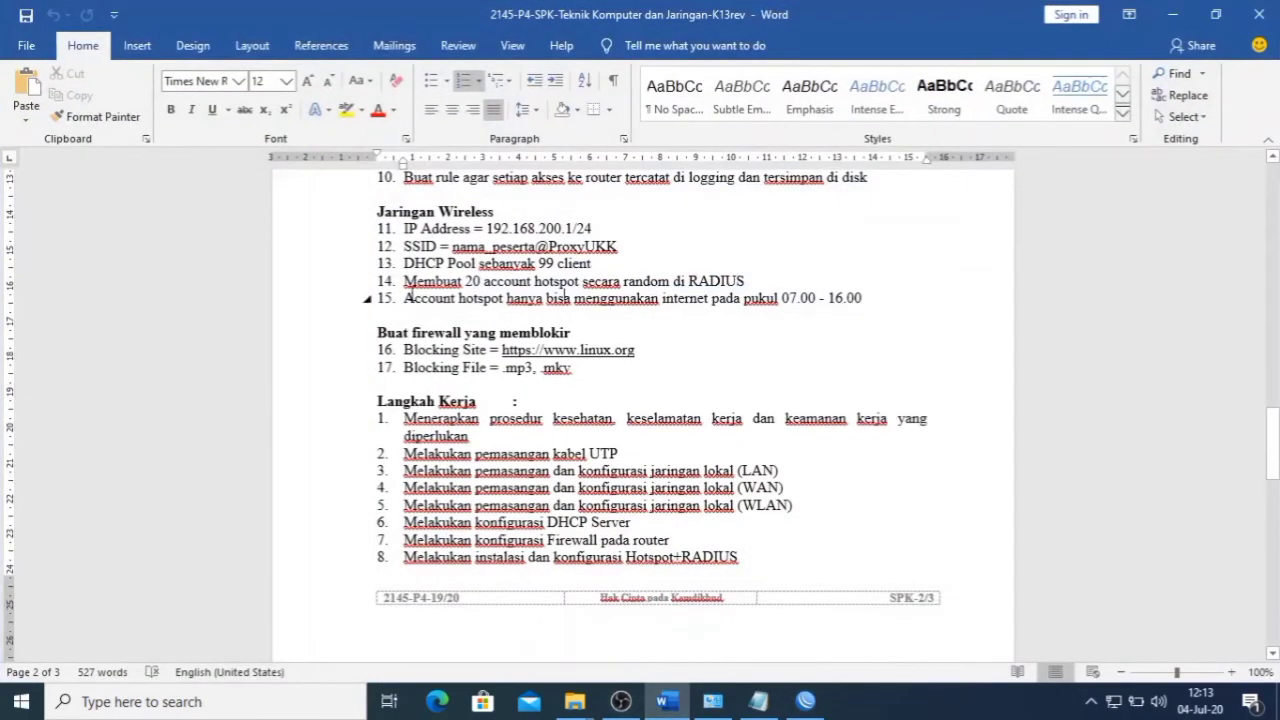
{"action": "left_click", "coordinate": [481, 284]}
{"action": "left_click_drag", "start_coordinate": [405, 281], "coordinate": [508, 298]}
{"action": "left_click", "coordinate": [481, 281]}
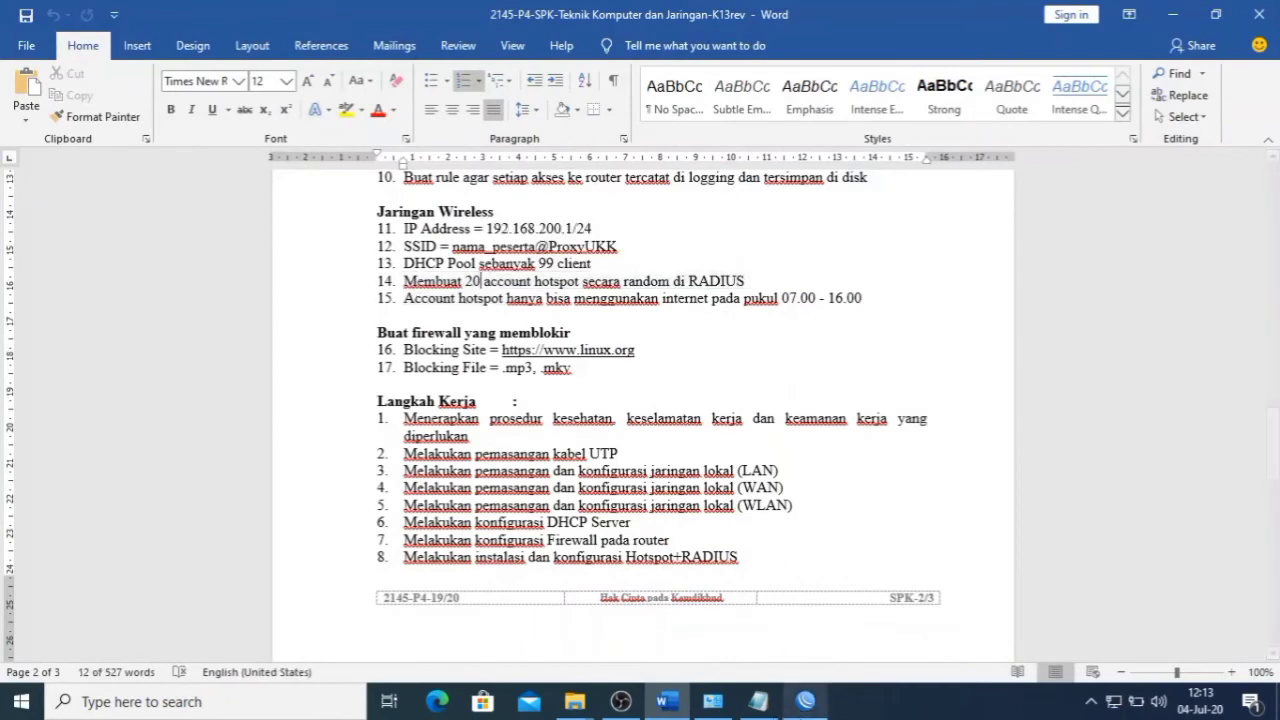
- Minimize the WinBox and file browser windows to reveal the desktop
{"action": "left_click", "coordinate": [805, 701]}
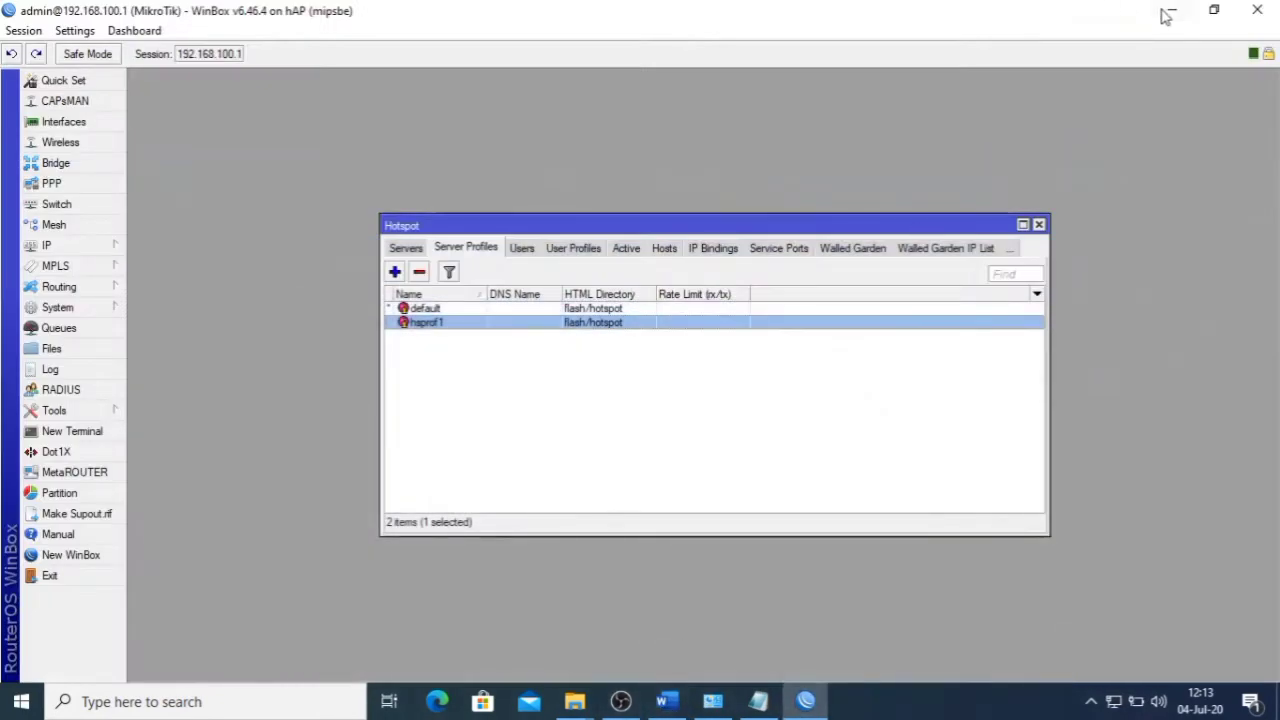
{"action": "left_click", "coordinate": [1167, 13]}
{"action": "left_click", "coordinate": [1165, 12]}
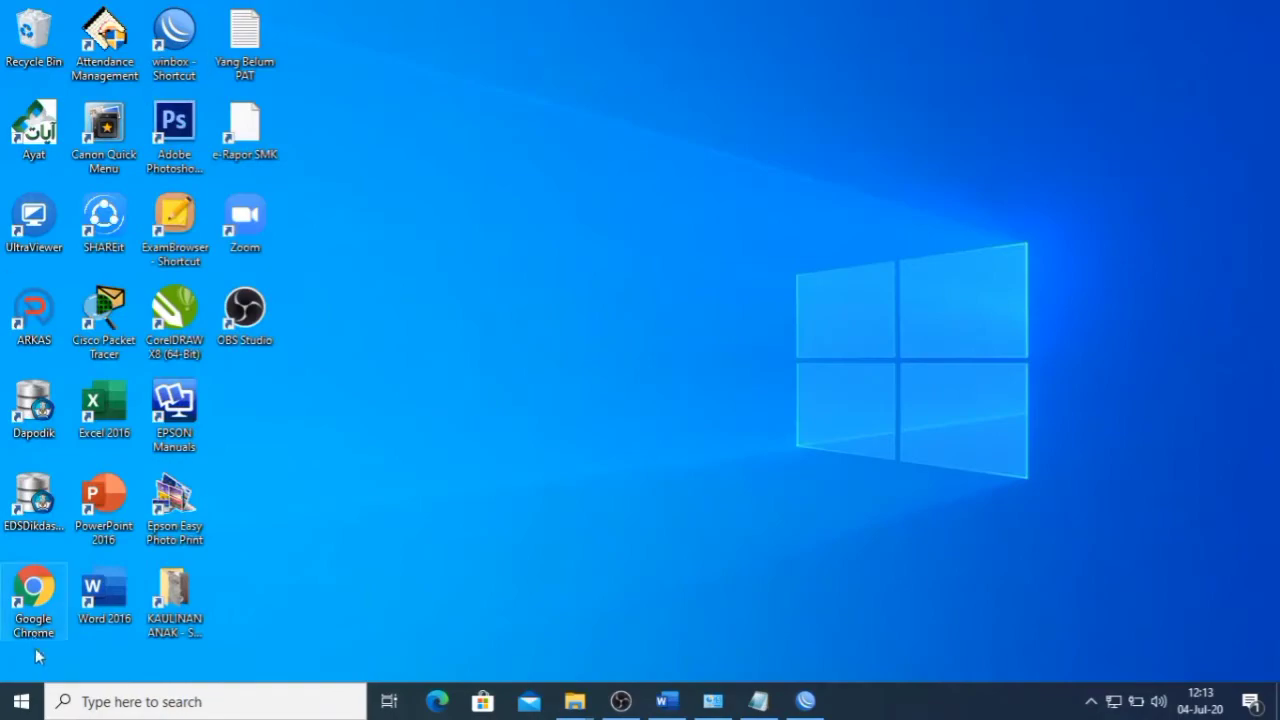
- Open Chrome and load 192.168.100.1/userman
{"action": "double_click", "coordinate": [40, 596]}
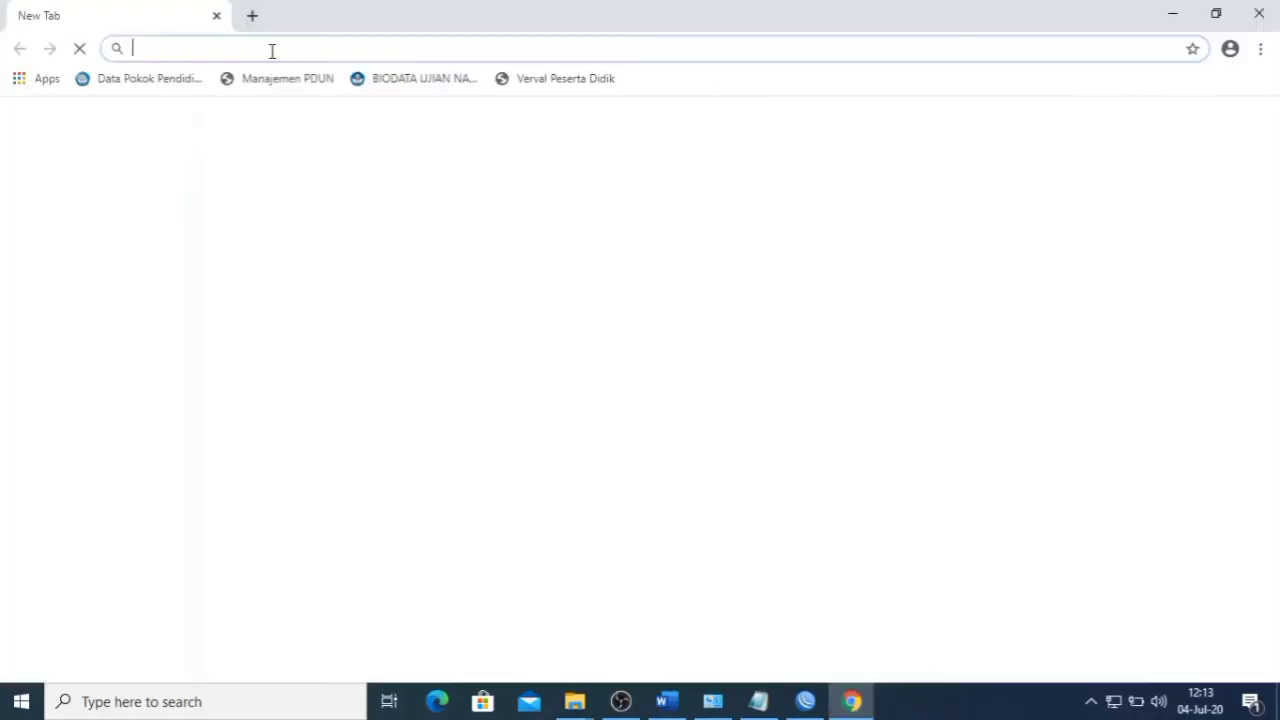
{"action": "left_click", "coordinate": [266, 51]}
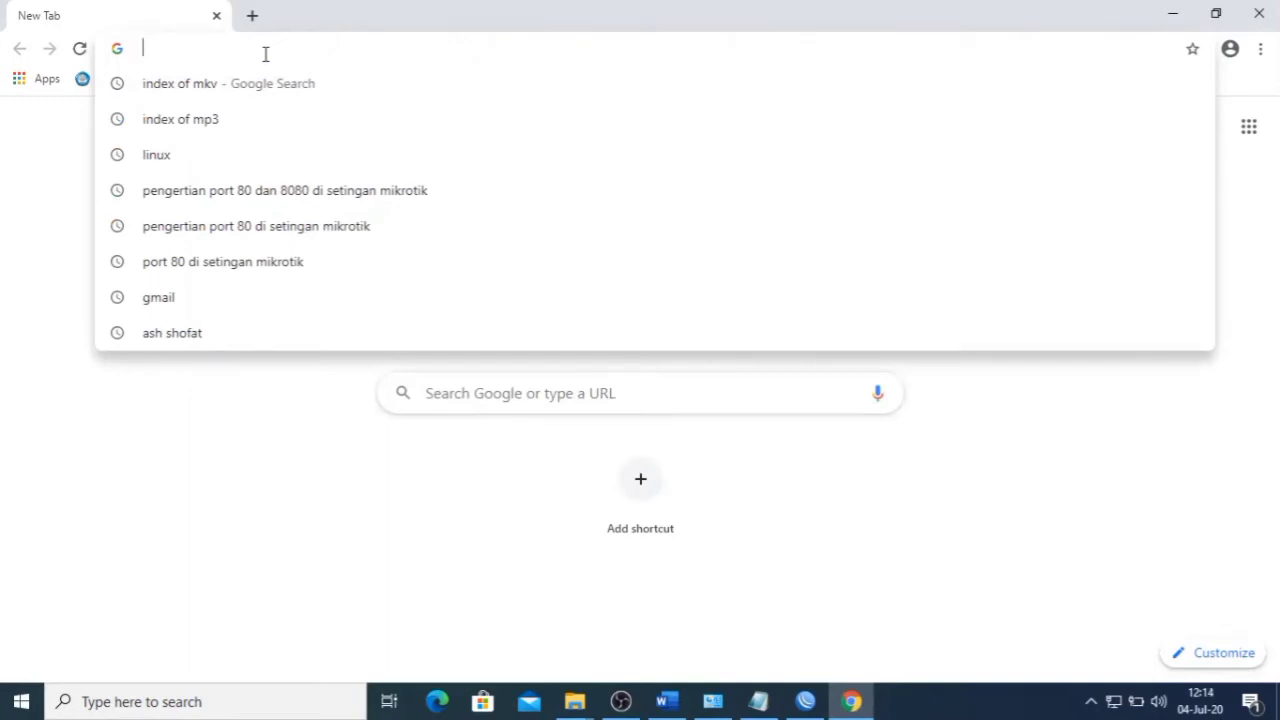
{"action": "type", "text": "192."}
{"action": "key", "text": "Right"}
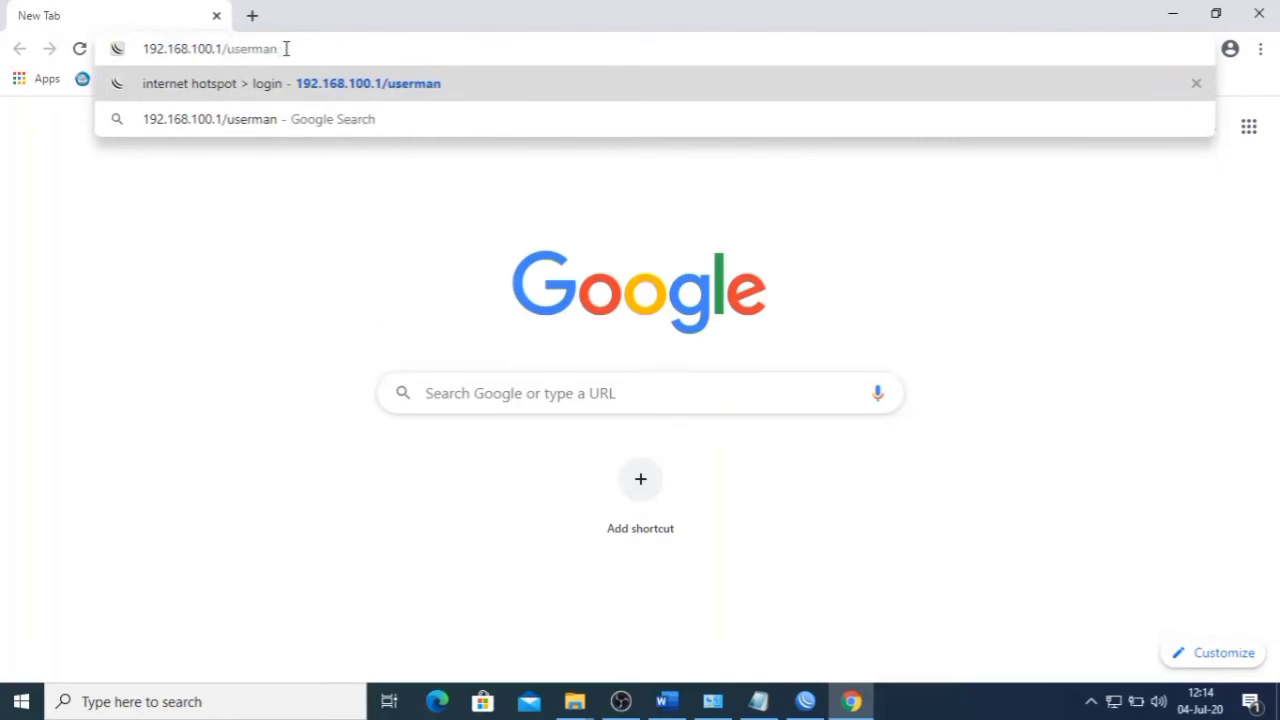
{"action": "key", "text": "Return"}
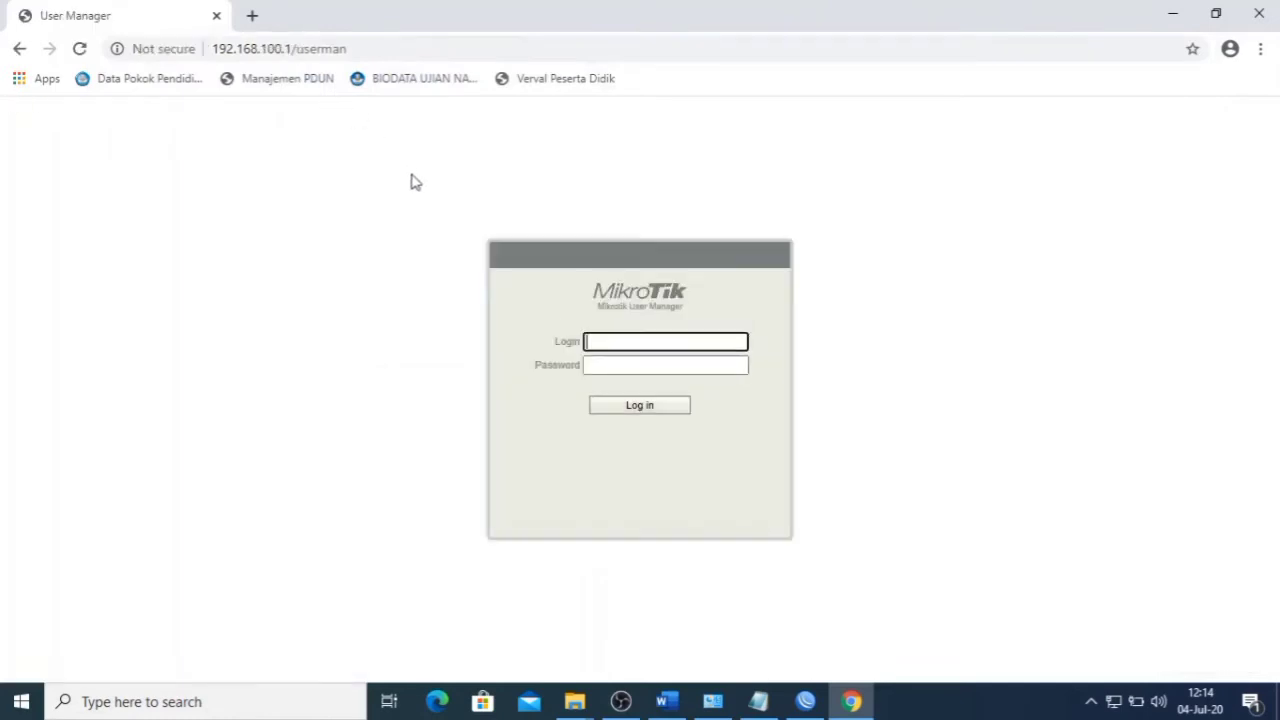
- Log in to User Manager with the saved admin login
{"action": "left_click", "coordinate": [631, 345]}
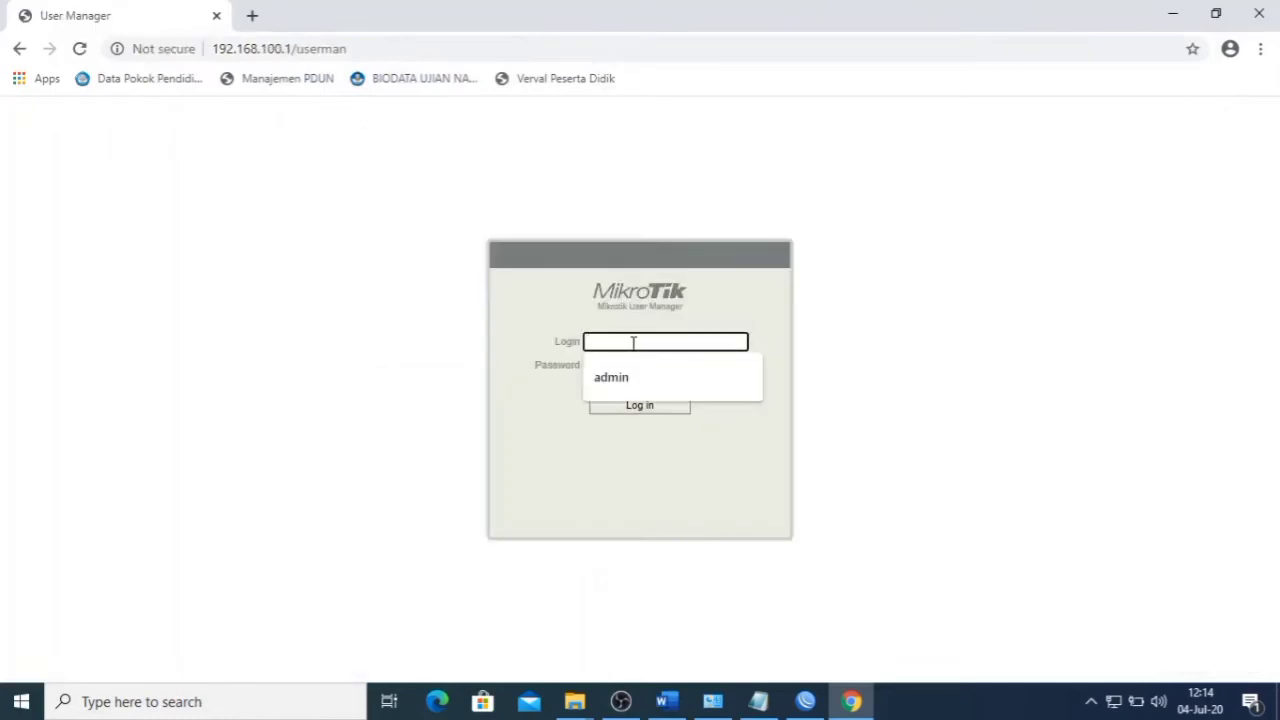
{"action": "left_click", "coordinate": [630, 374]}
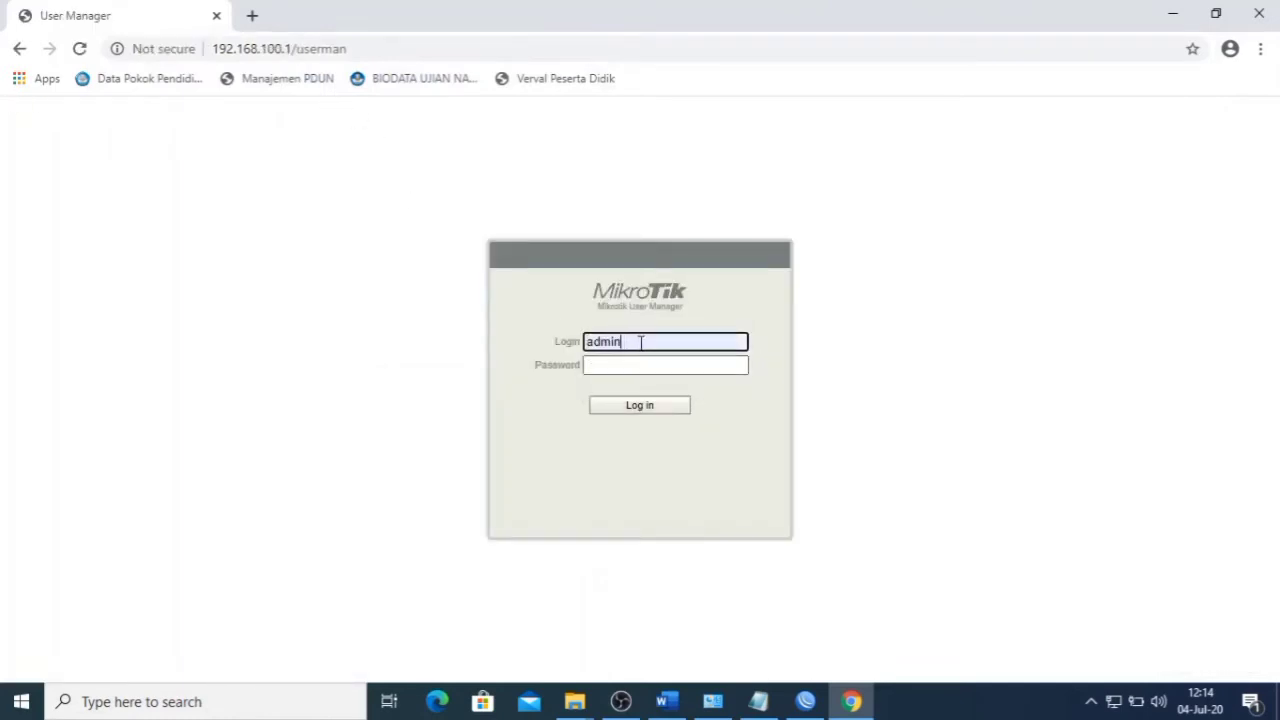
{"action": "left_click", "coordinate": [652, 412]}
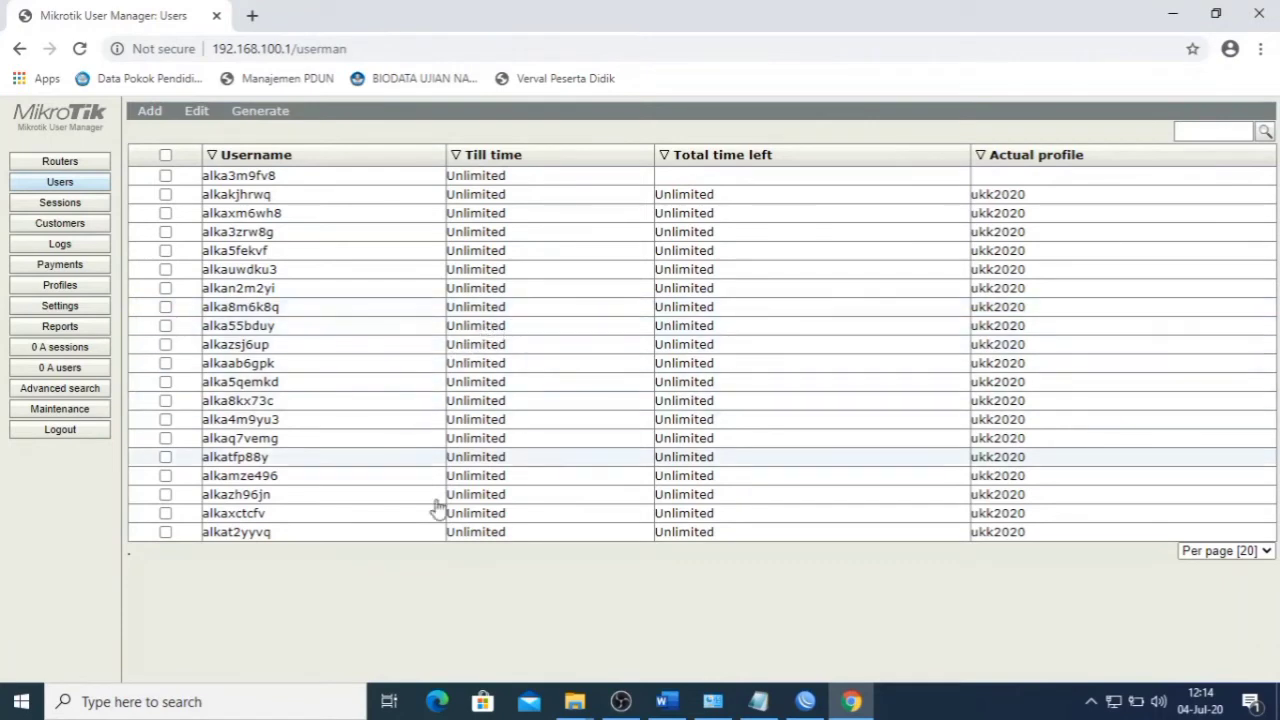
- Close the WinBox hotspot settings window and put the browser away
{"action": "left_click", "coordinate": [797, 702]}
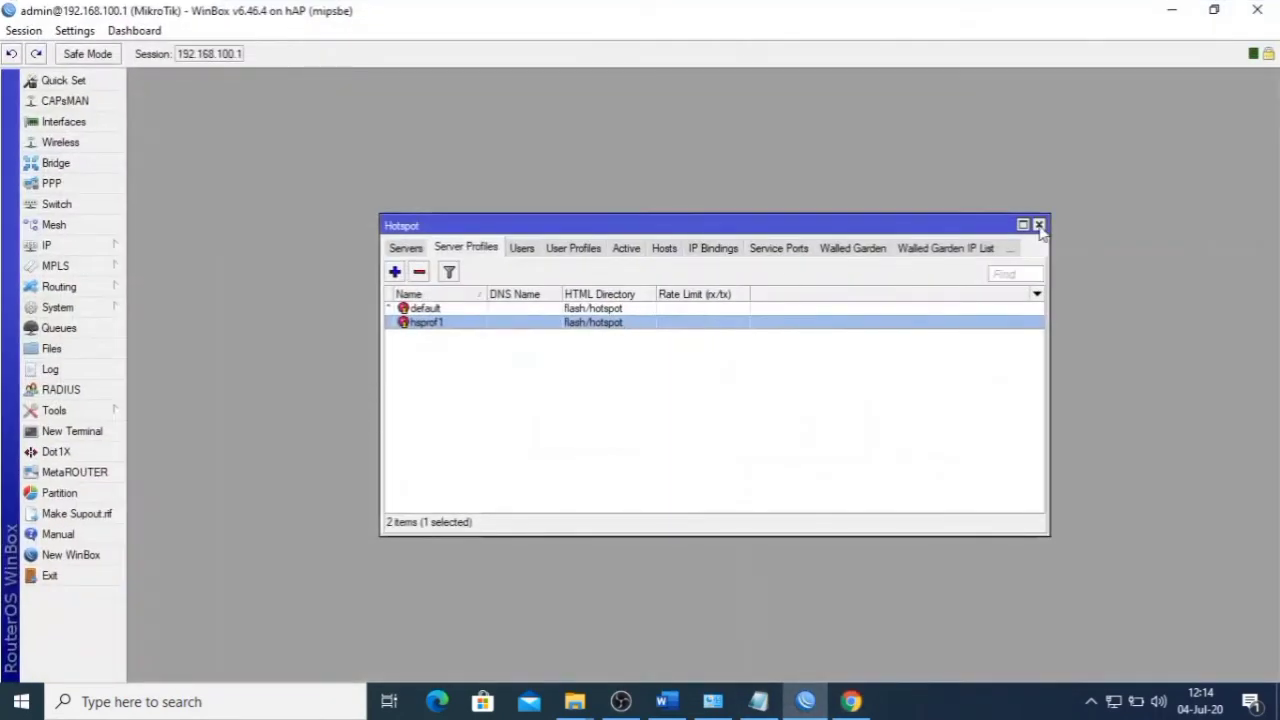
{"action": "left_click", "coordinate": [1039, 225]}
{"action": "left_click", "coordinate": [853, 701]}
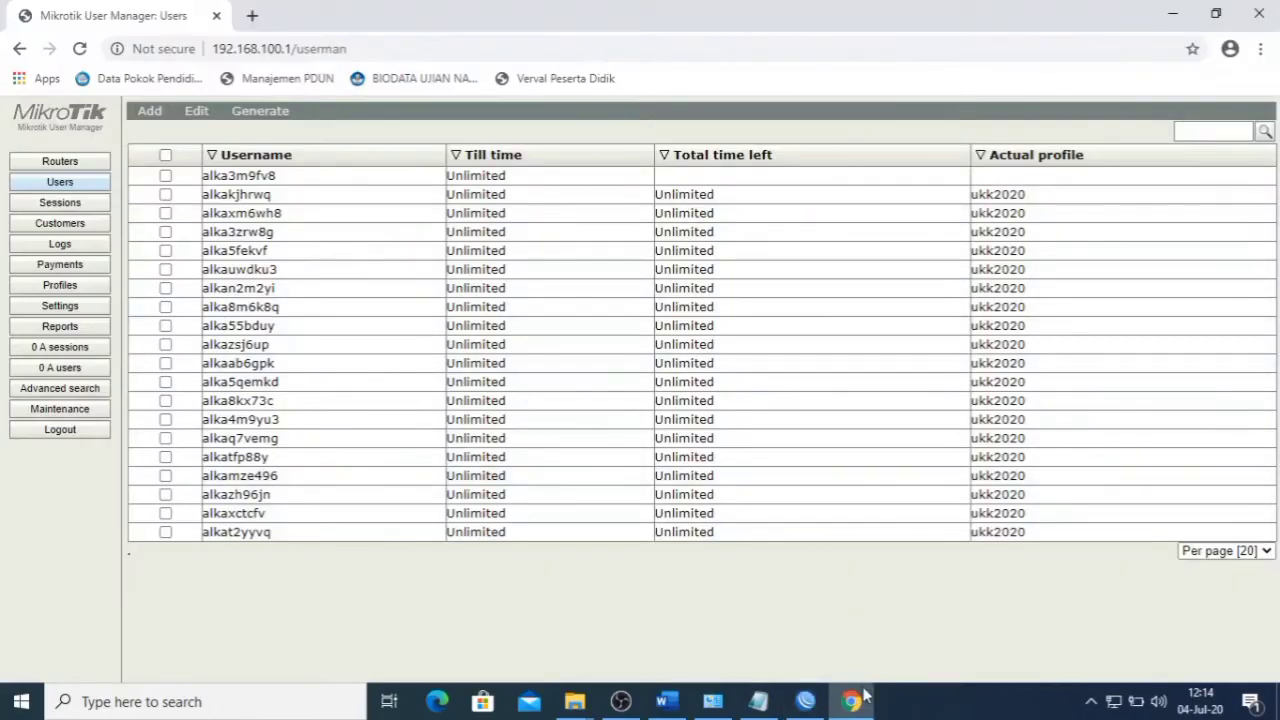
{"action": "left_click", "coordinate": [866, 695]}
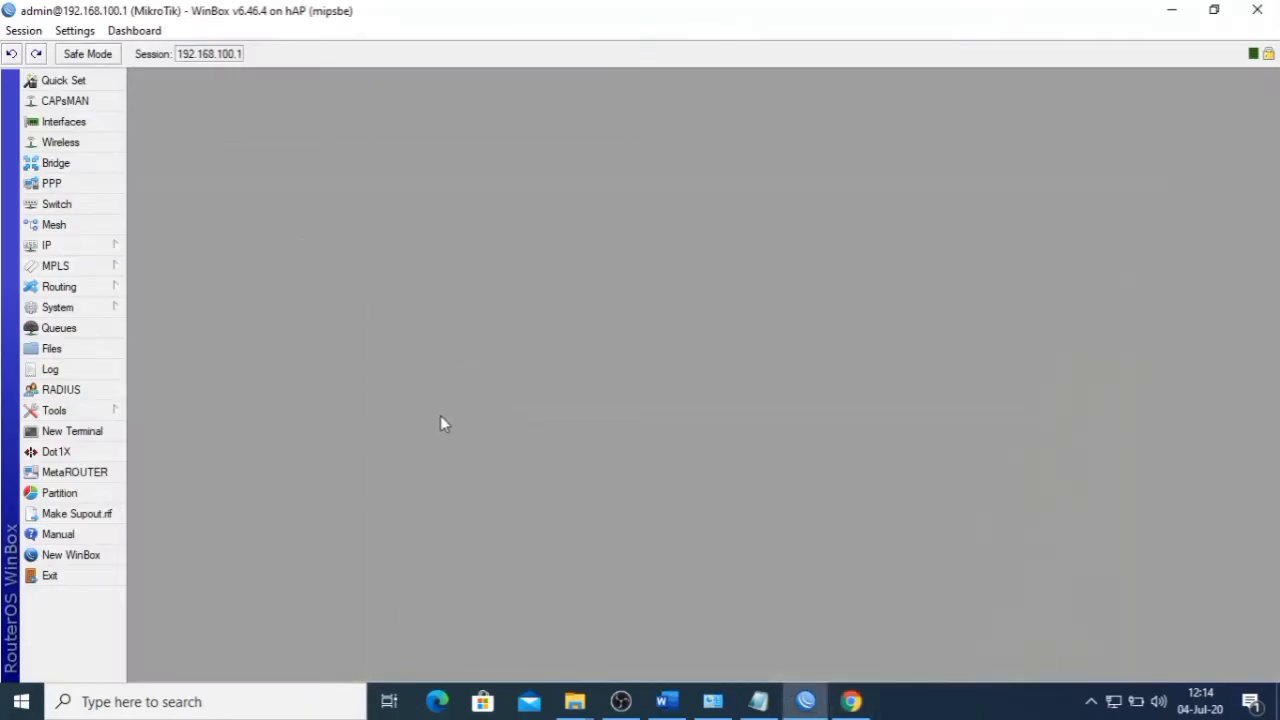
- In a new terminal, run /tool user-manager database clear and confirm with y
{"action": "left_click", "coordinate": [100, 431]}
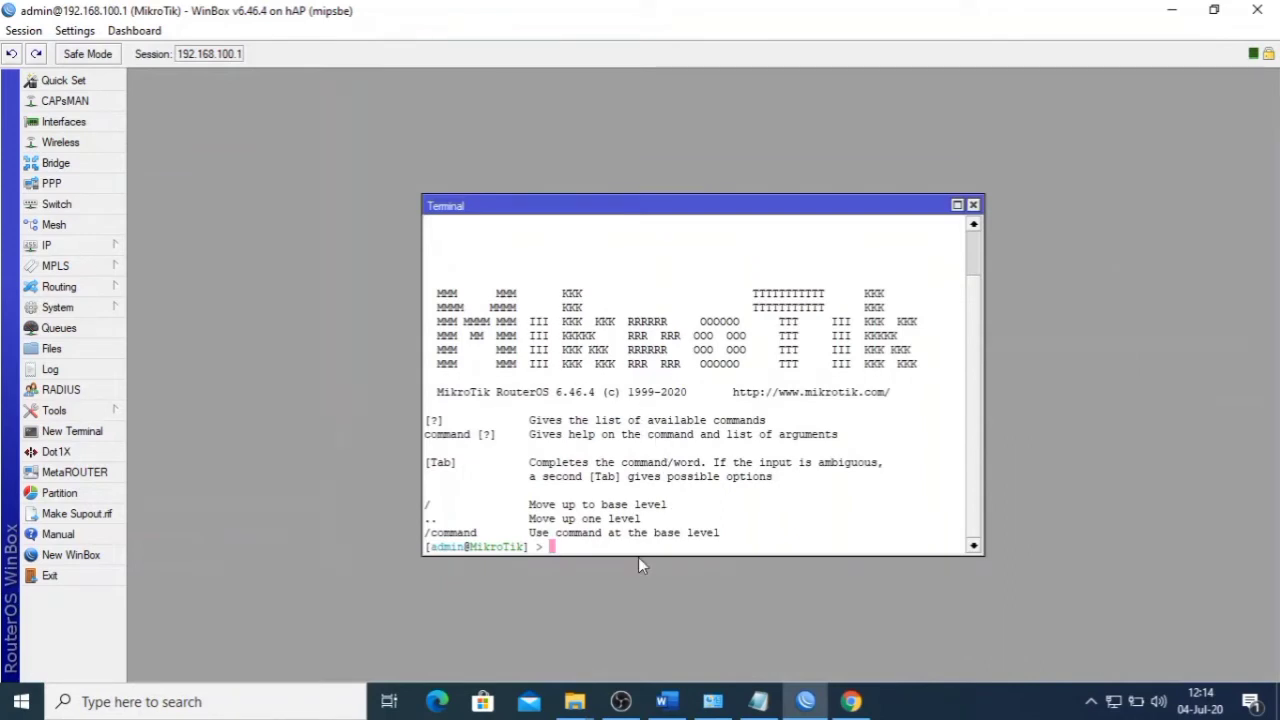
{"action": "type", "text": "/tool us"}
{"action": "key", "text": "Tab"}
{"action": "type", "text": "da"}
{"action": "key", "text": "Tab"}
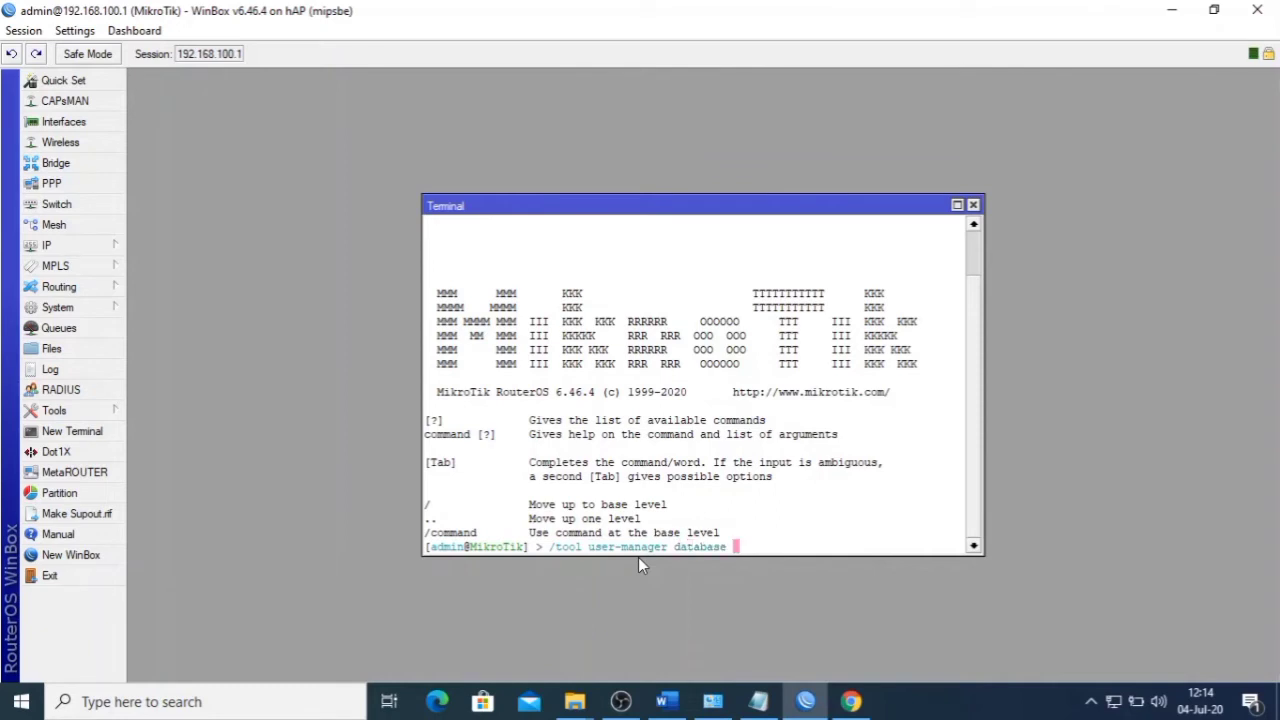
{"action": "type", "text": "clear"}
{"action": "key", "text": "Return"}
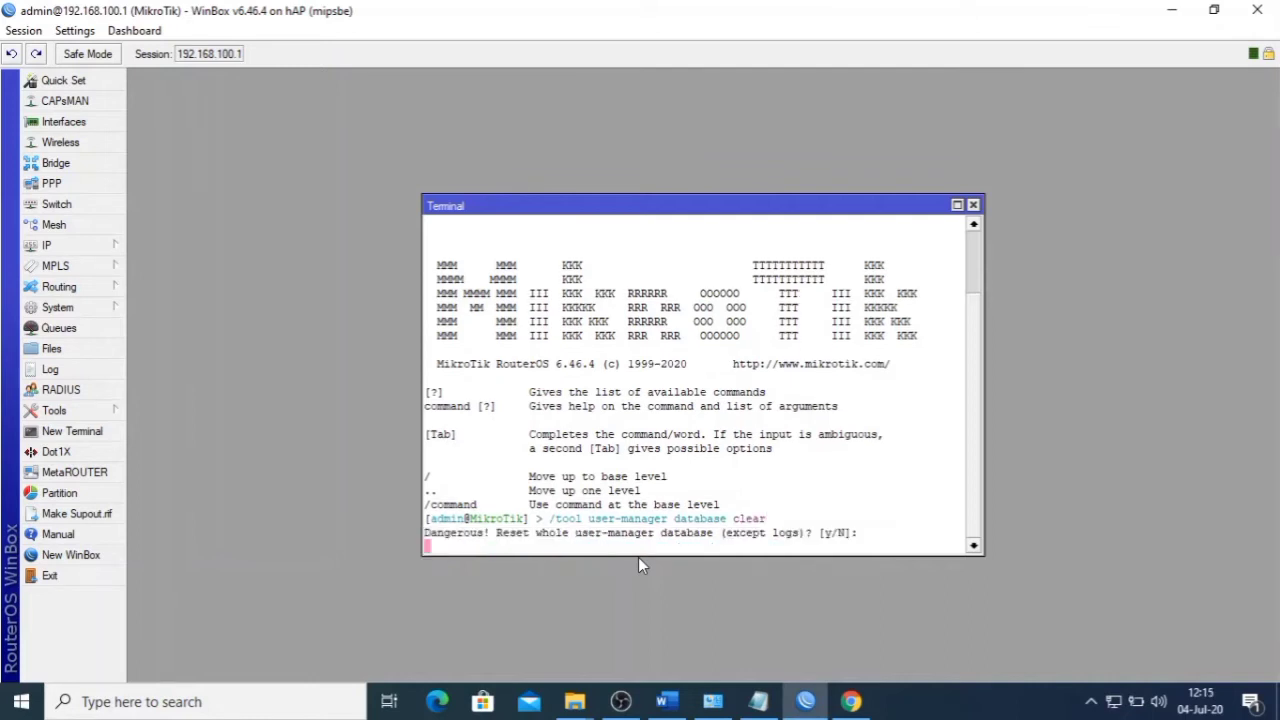
{"action": "type", "text": "y"}
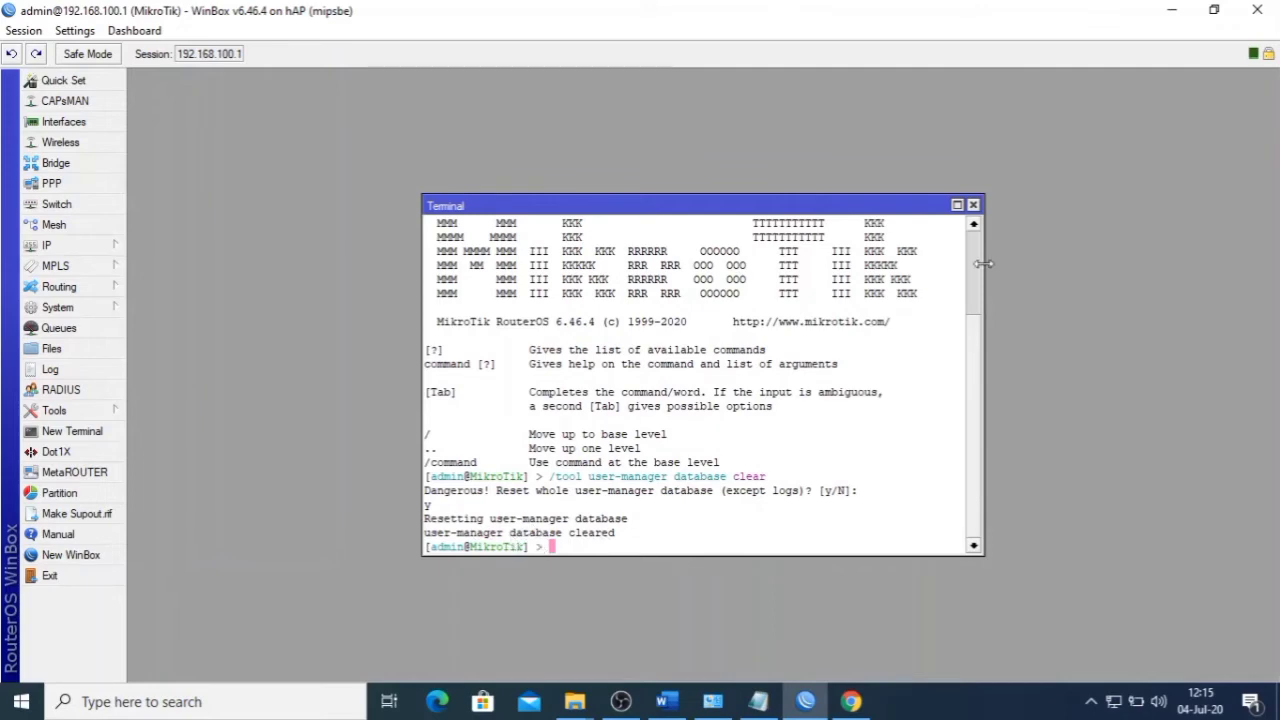
{"action": "left_click", "coordinate": [851, 701]}
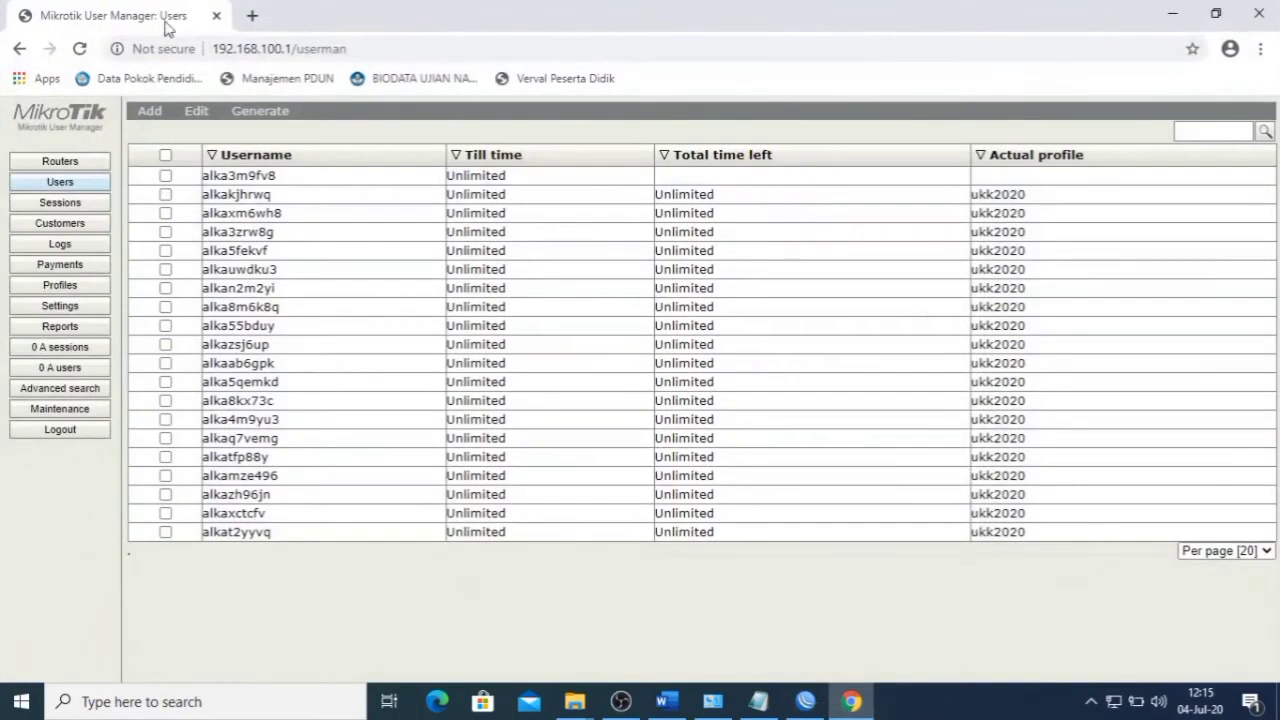
- Log out, log back in as admin, and open the empty Routers page
{"action": "left_click", "coordinate": [102, 430]}
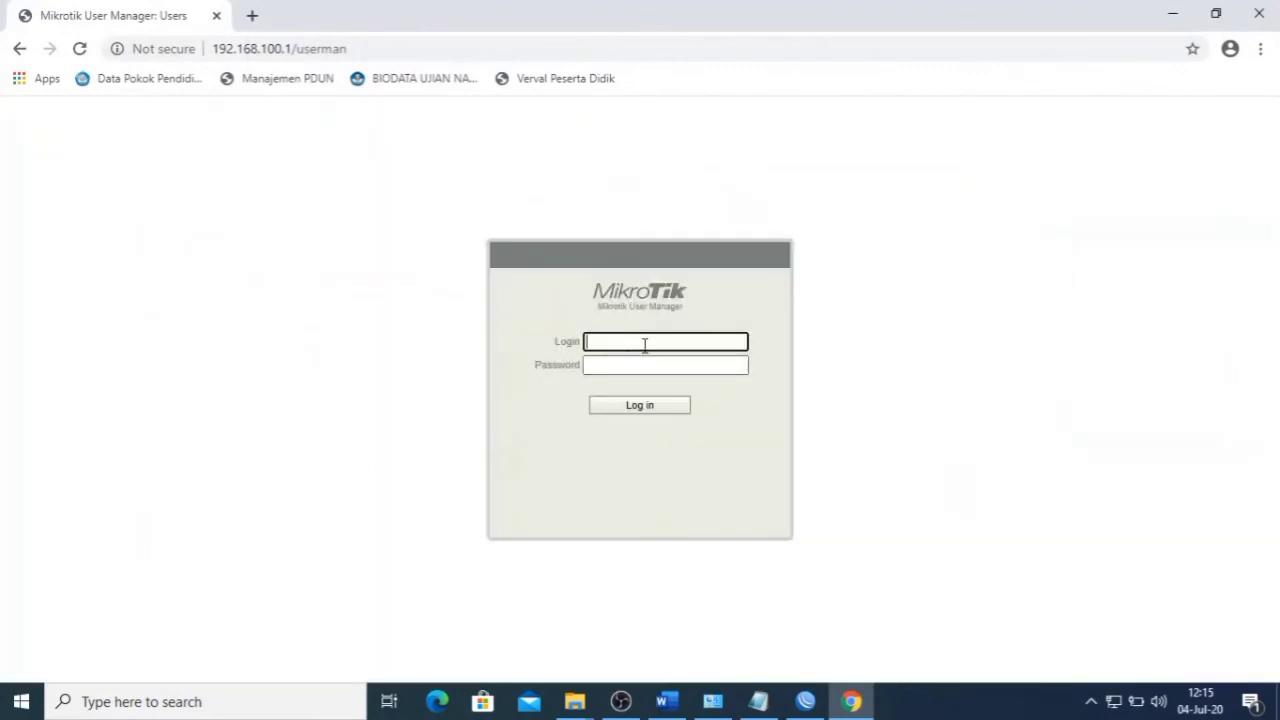
{"action": "type", "text": "admin"}
{"action": "left_click", "coordinate": [652, 410]}
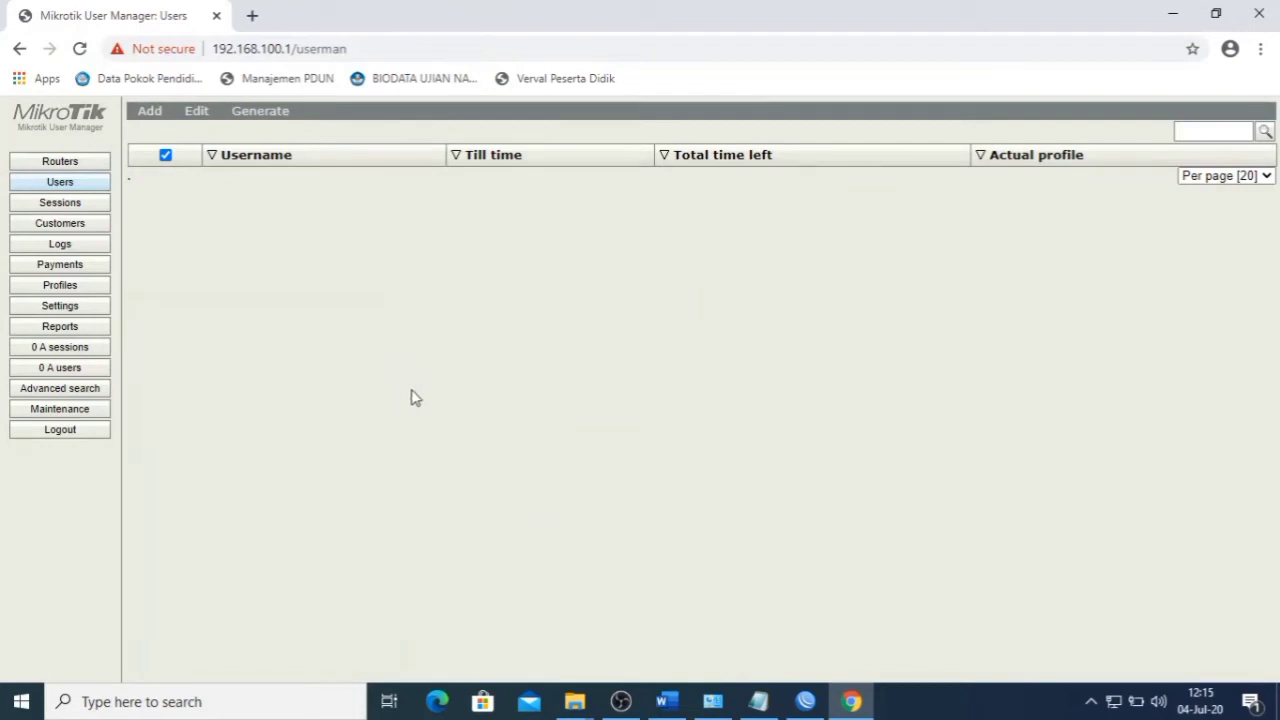
{"action": "left_click", "coordinate": [62, 163]}
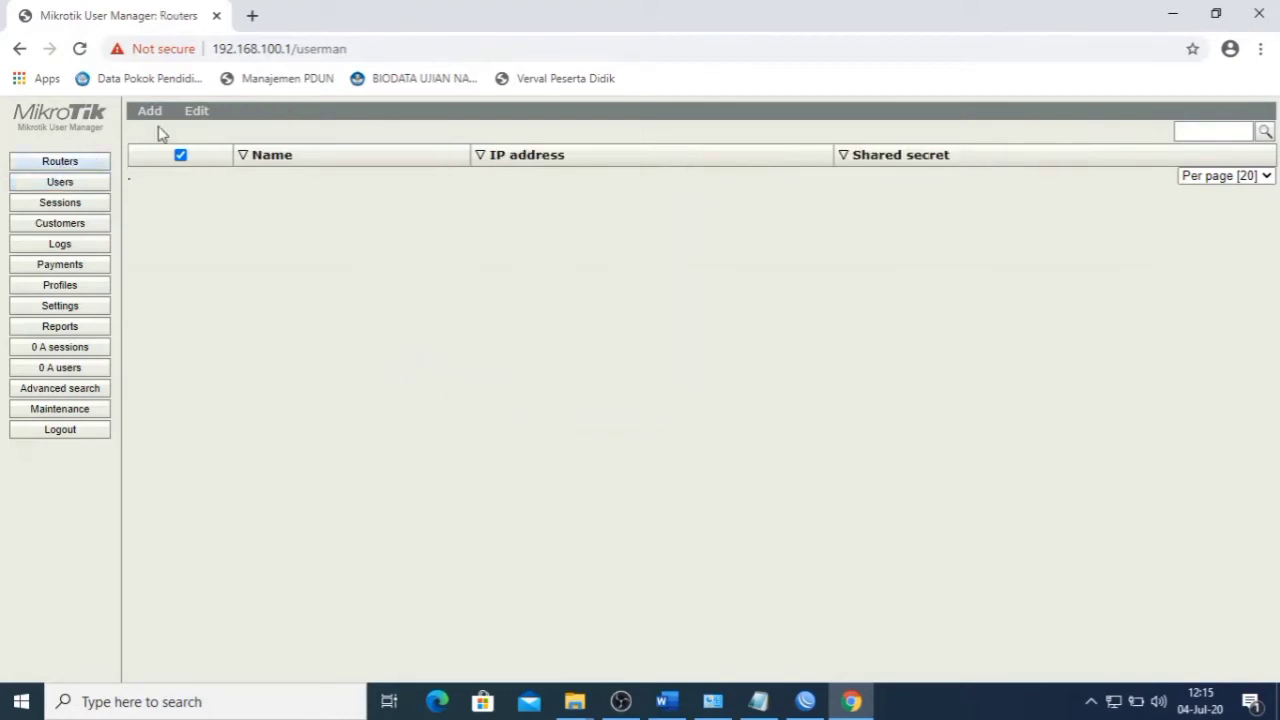
- Start a new User Manager router entry named UKK2020
{"action": "left_click", "coordinate": [150, 111]}
{"action": "left_click", "coordinate": [160, 133]}
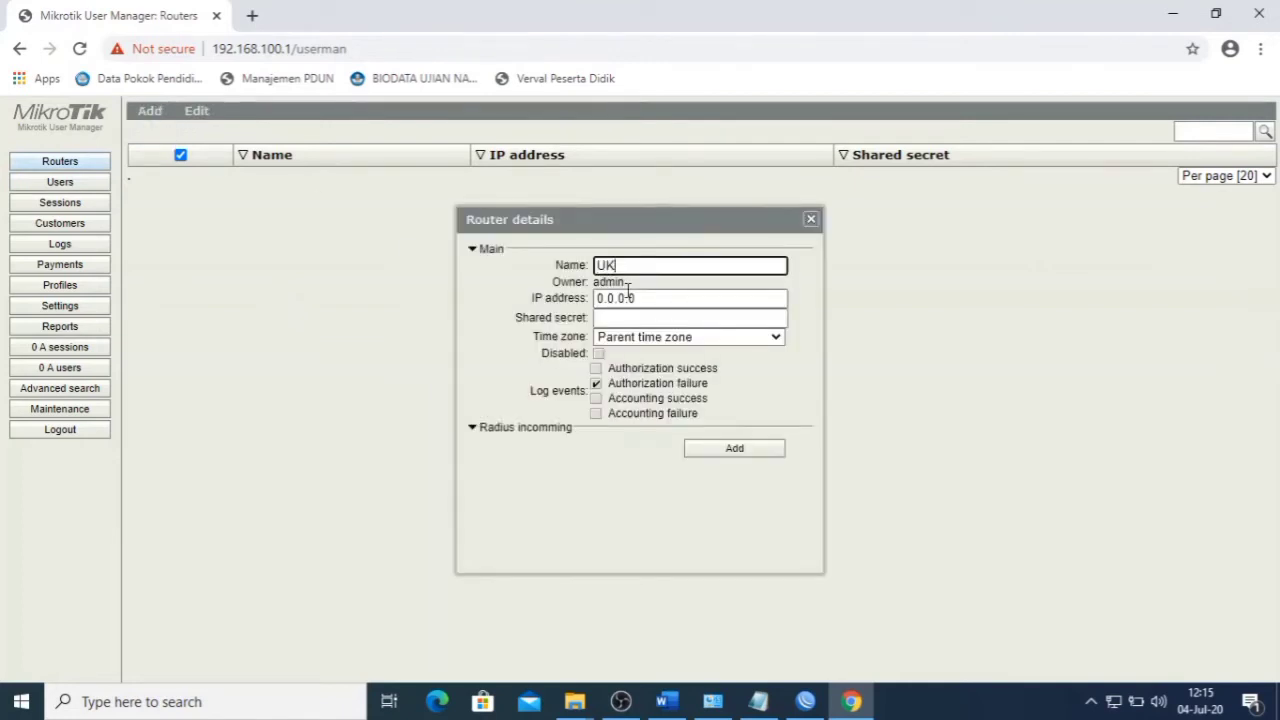
{"action": "type", "text": "UKK2020"}
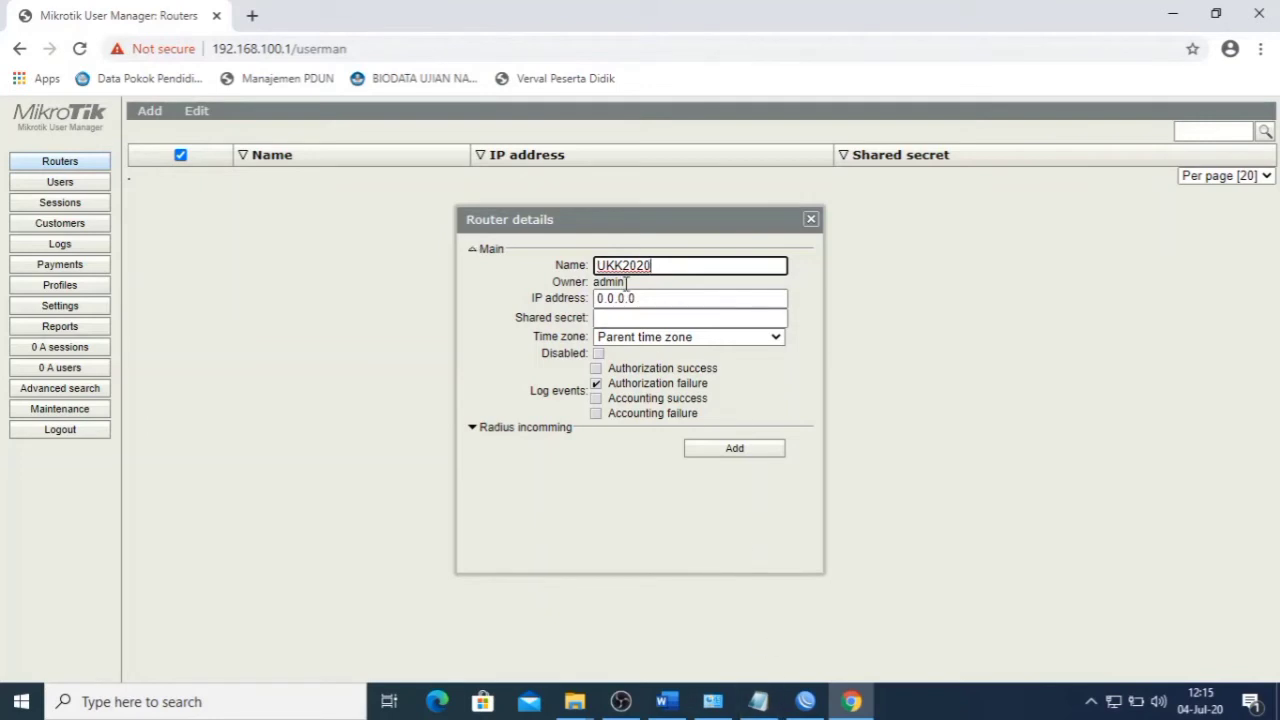
{"action": "left_click", "coordinate": [806, 710]}
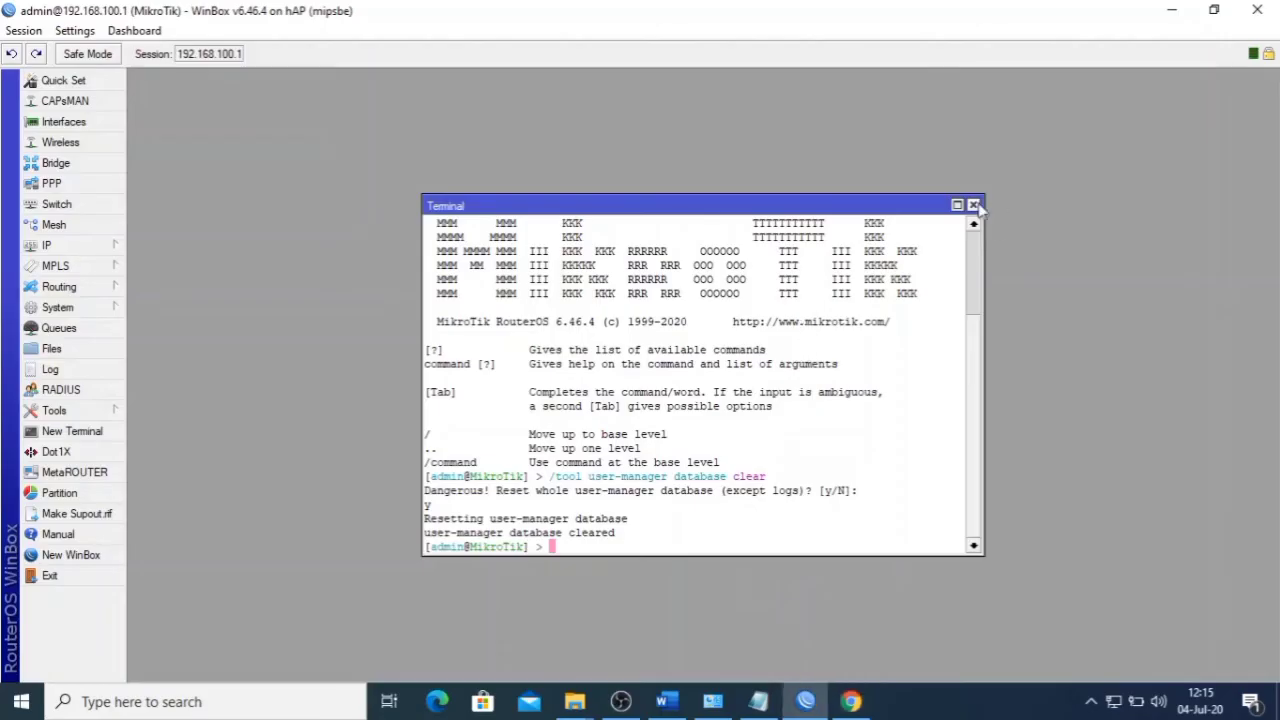
- Close the terminal and check hsprof1's RADIUS settings under IP > Hotspot
{"action": "left_click", "coordinate": [973, 205]}
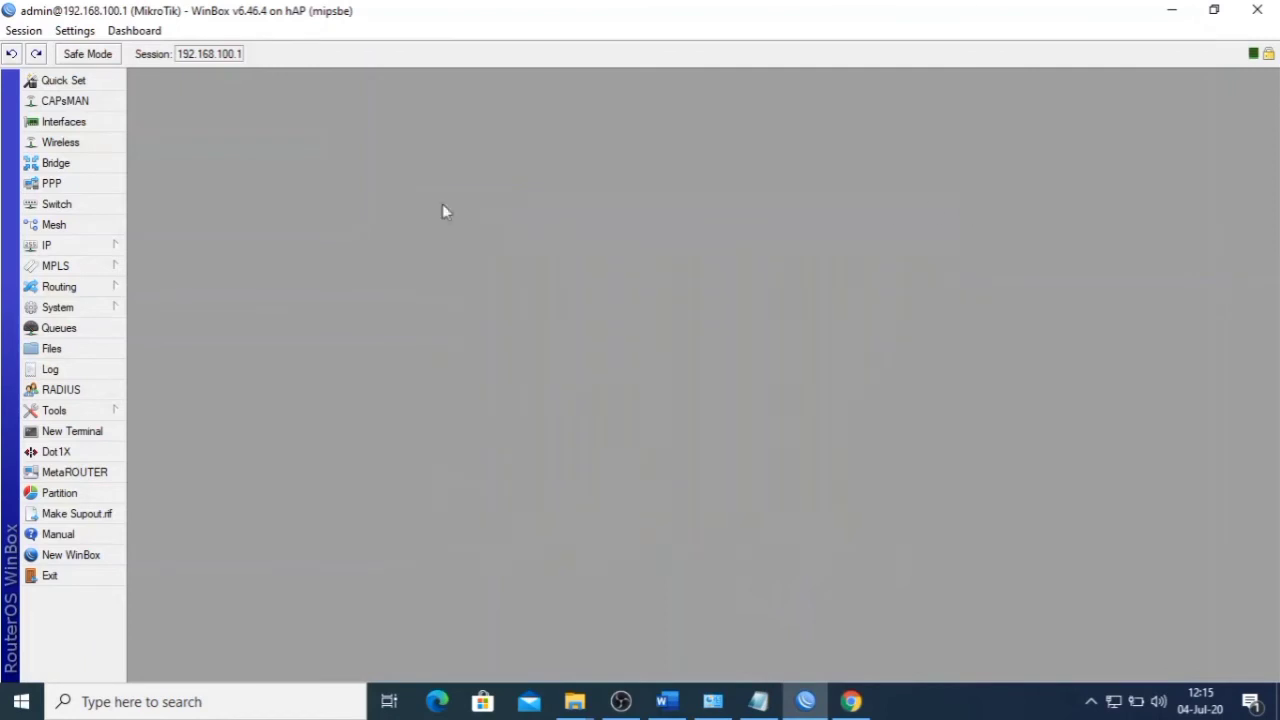
{"action": "left_click", "coordinate": [60, 250]}
{"action": "left_click", "coordinate": [168, 362]}
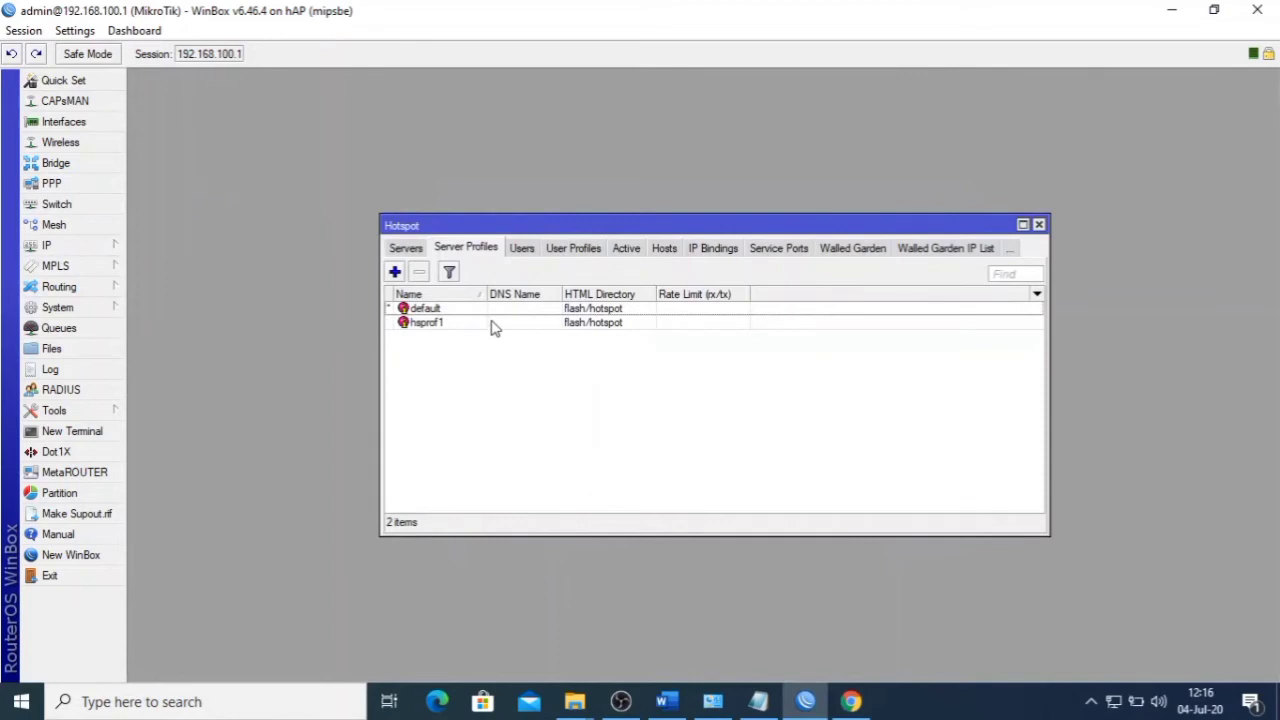
{"action": "double_click", "coordinate": [491, 324]}
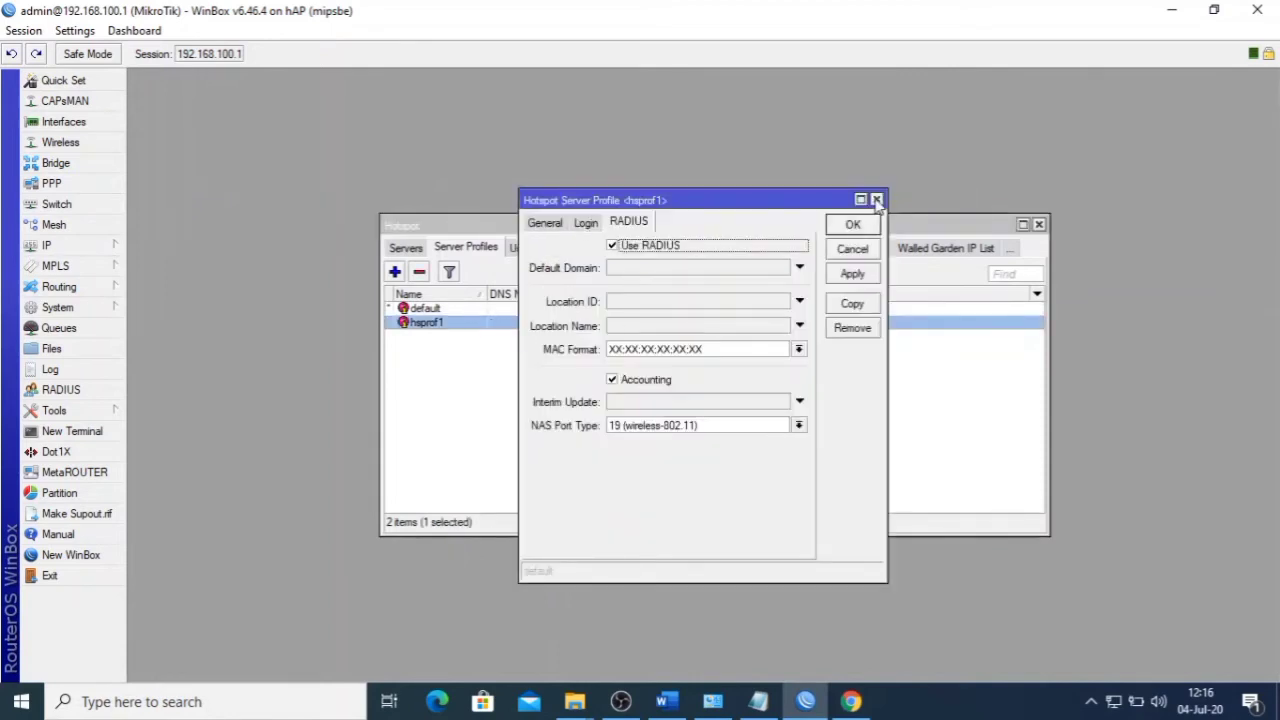
{"action": "left_click", "coordinate": [876, 200]}
- Confirm the hotspot RADIUS server address is 127.0.0.1, then close all WinBox windows
{"action": "left_click", "coordinate": [80, 391]}
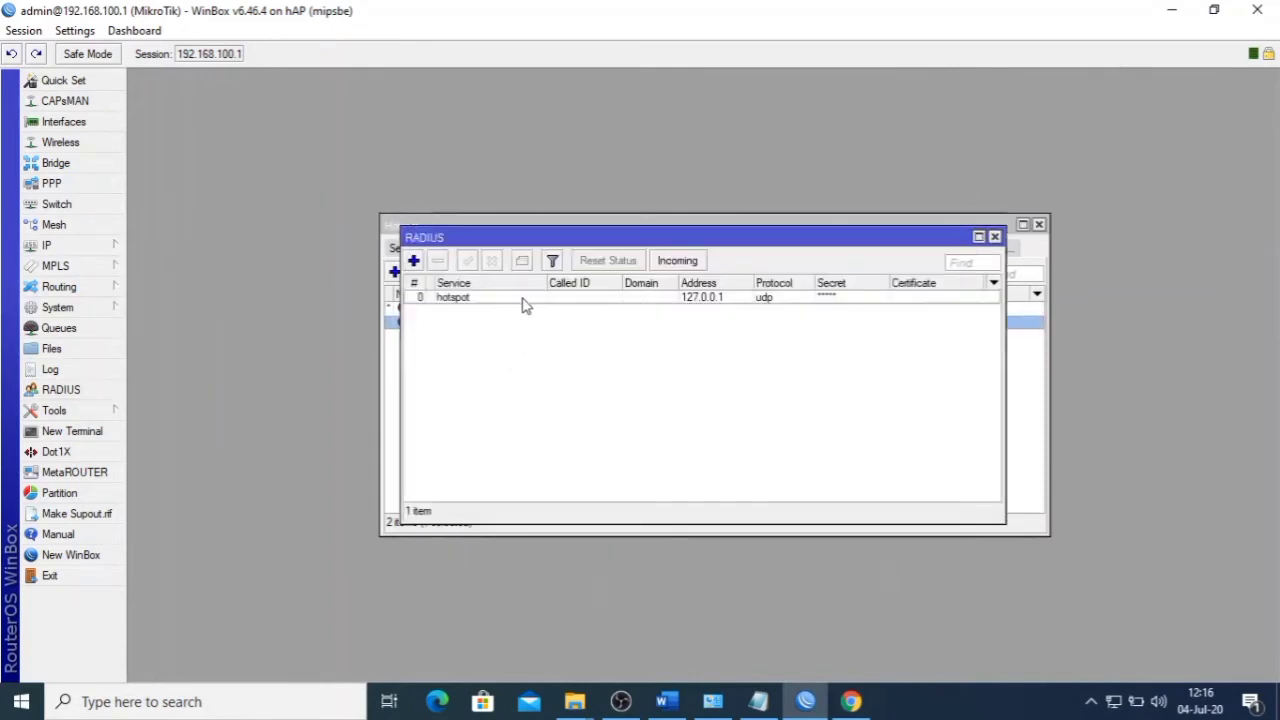
{"action": "double_click", "coordinate": [550, 300]}
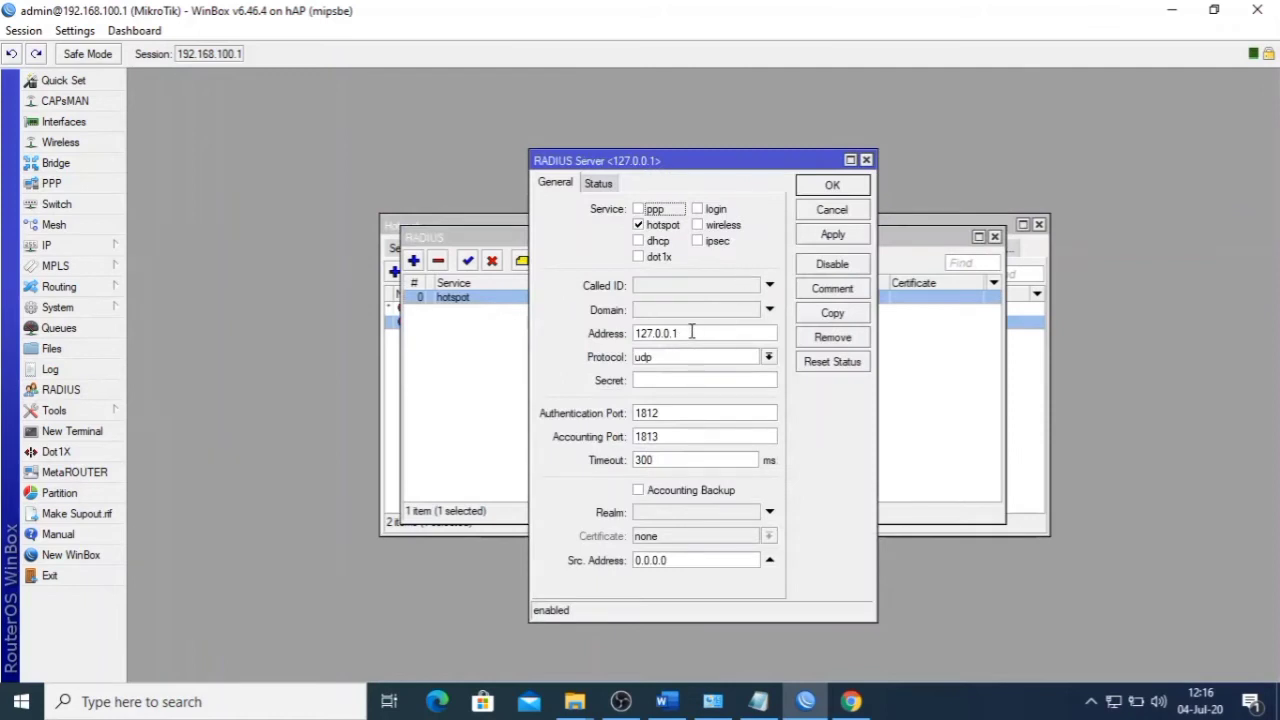
{"action": "left_click_drag", "start_coordinate": [691, 332], "coordinate": [574, 334]}
{"action": "key", "text": "ctrl+c"}
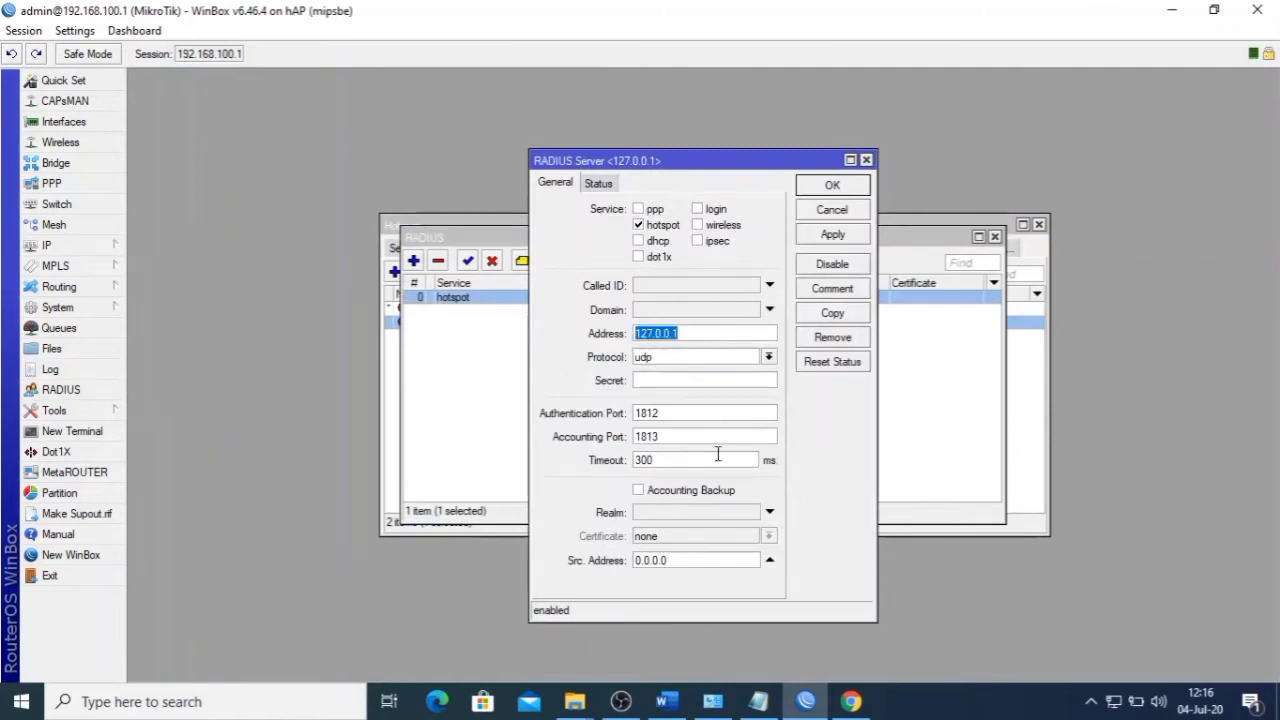
{"action": "left_click", "coordinate": [867, 161]}
{"action": "left_click", "coordinate": [994, 236]}
{"action": "left_click", "coordinate": [1039, 224]}
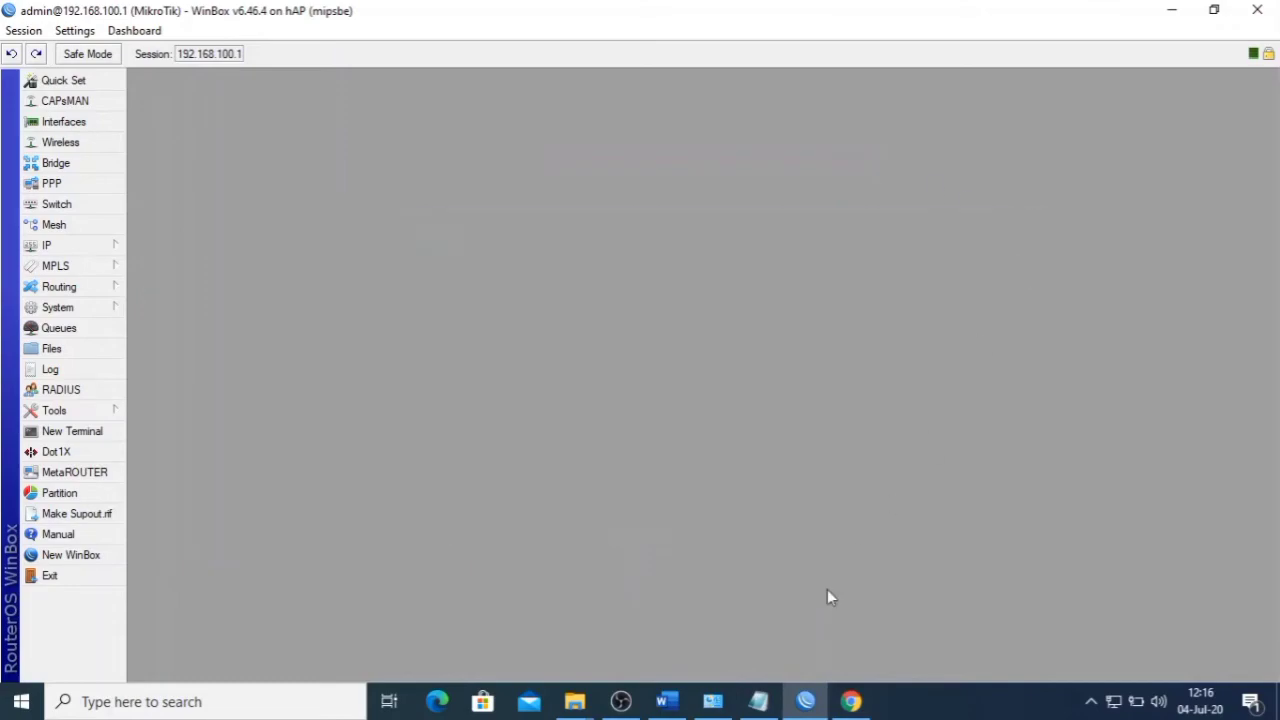
{"action": "left_click", "coordinate": [851, 701]}
- Set router UKK2020's IP address to 127.0.0.1 and time zone to +07:00
{"action": "key", "text": "Tab"}
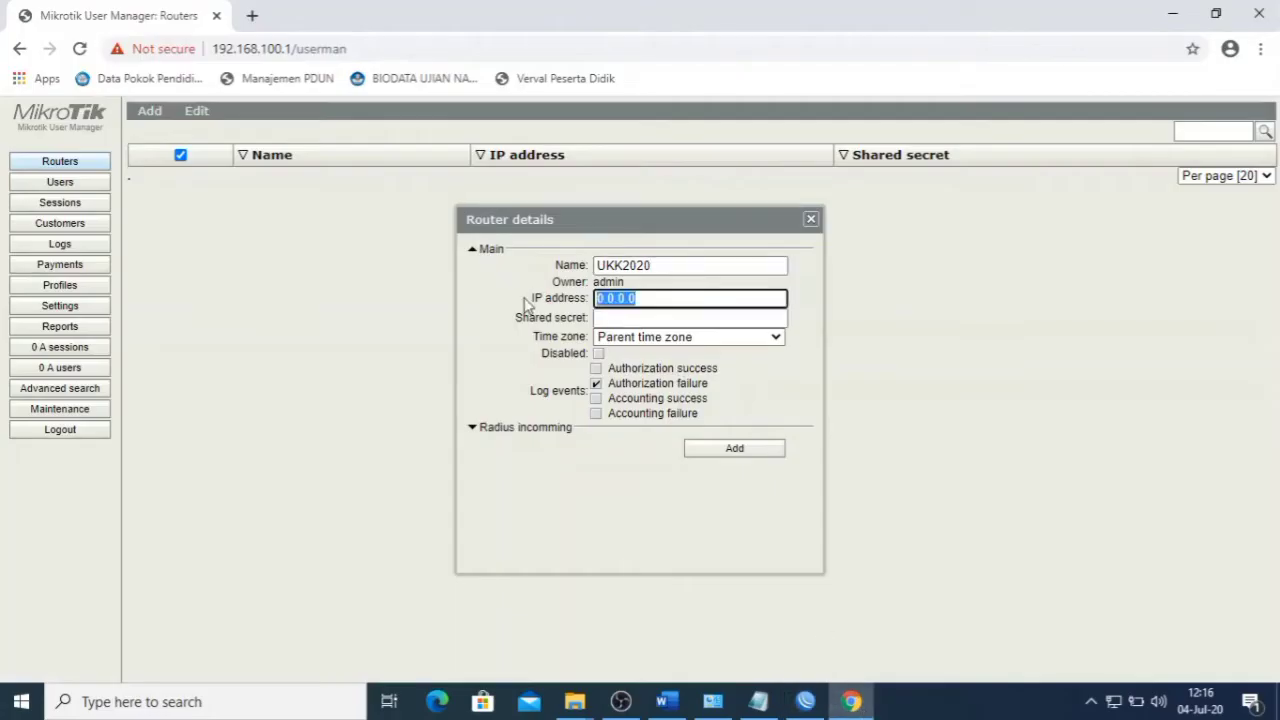
{"action": "type", "text": "127.0.0.1"}
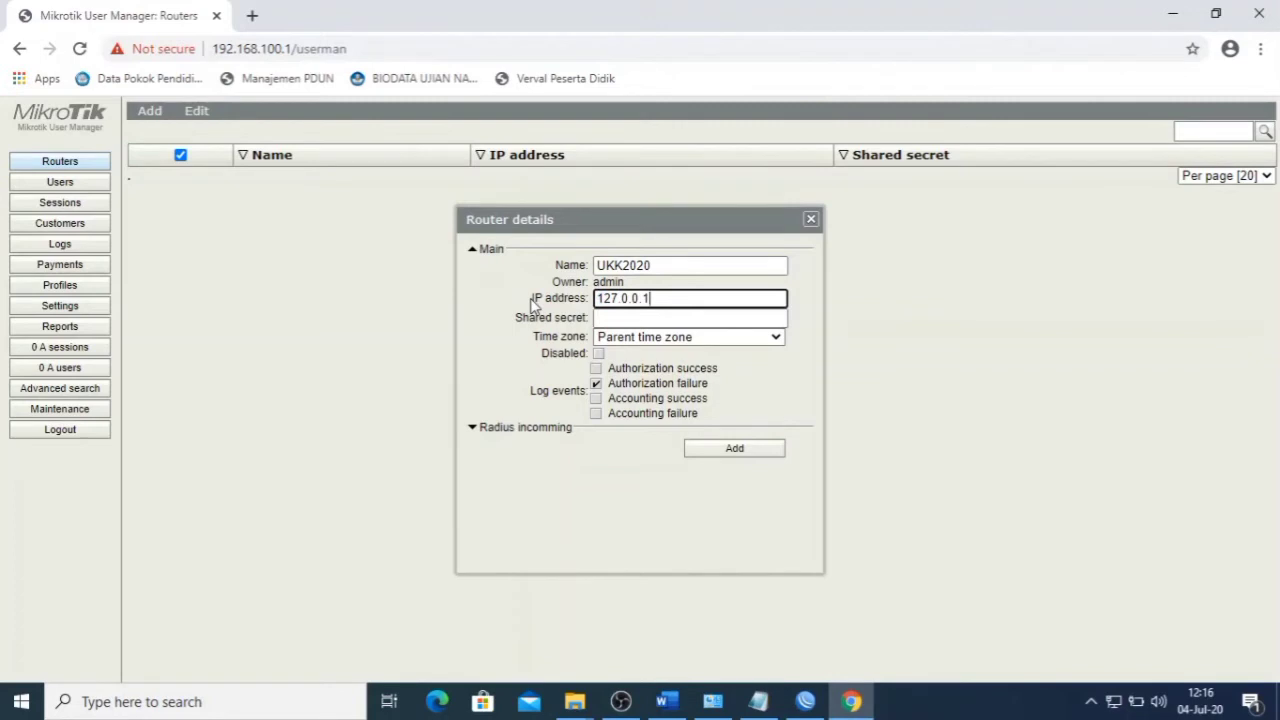
{"action": "left_click", "coordinate": [774, 338]}
{"action": "scroll", "coordinate": [669, 483], "scroll_direction": "down", "scroll_amount": 5}
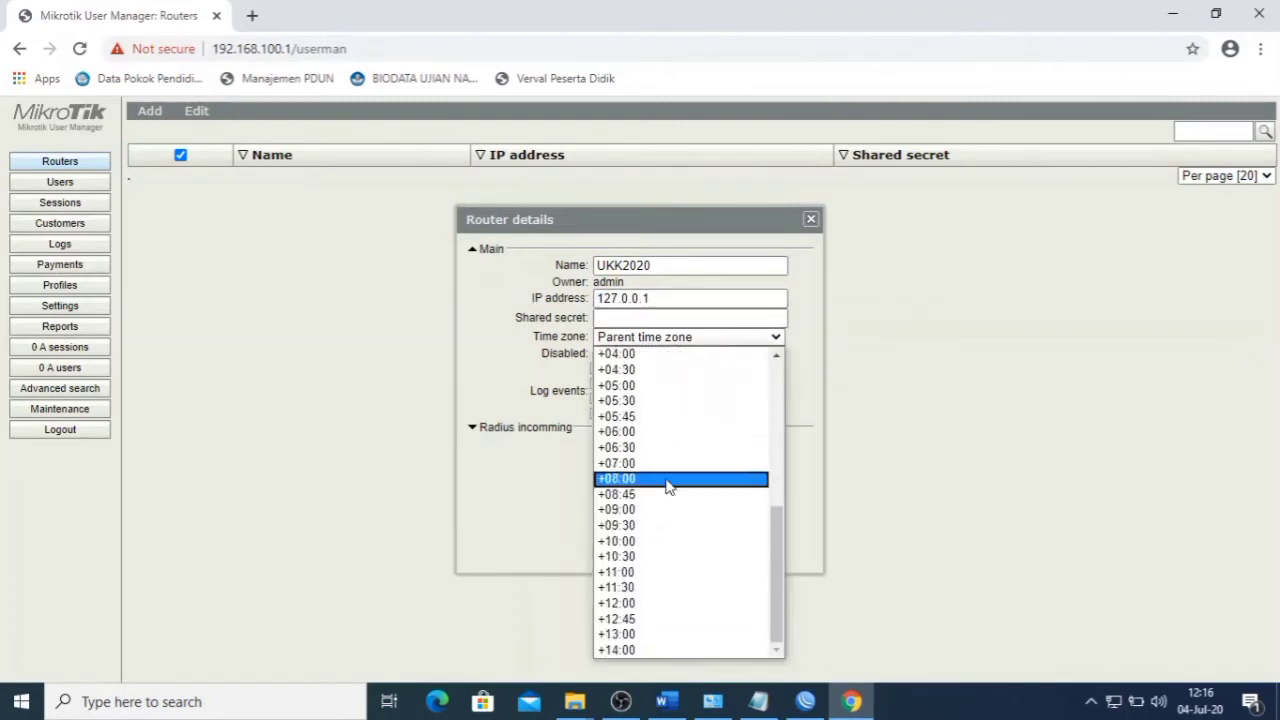
{"action": "left_click", "coordinate": [632, 463]}
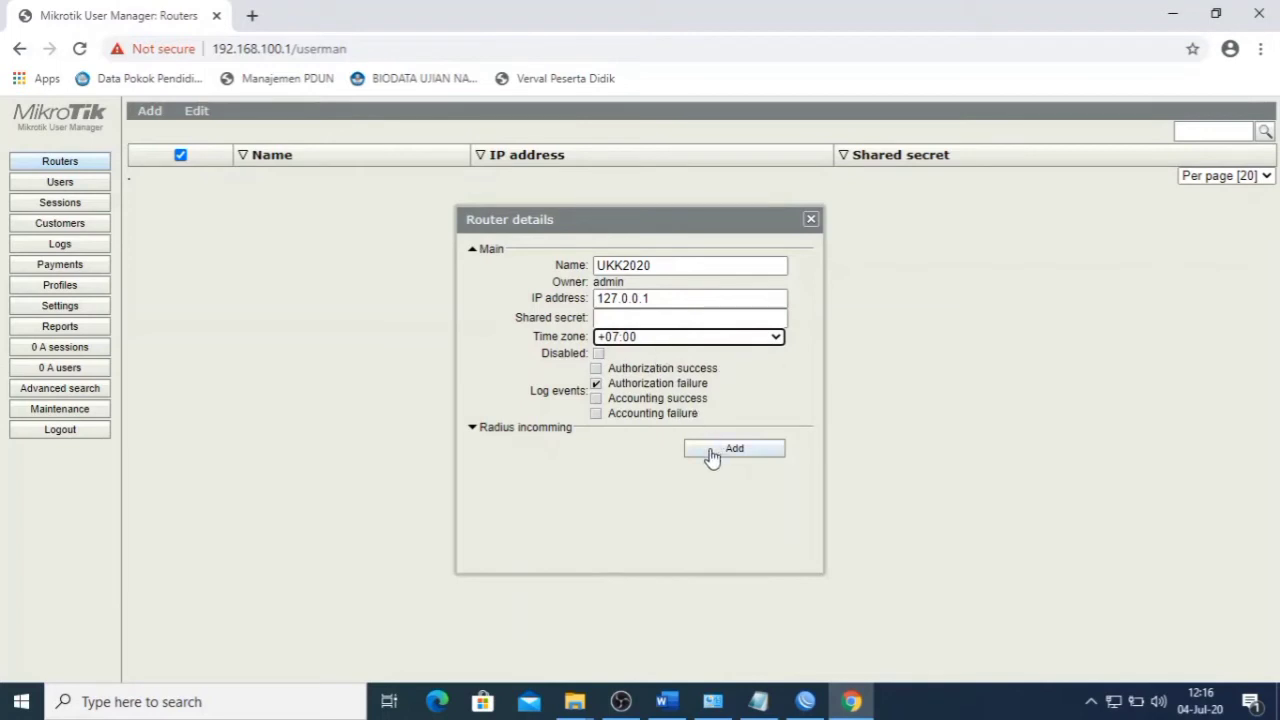
- Turn on CoA support under incoming RADIUS and clear the wrong CoA port value
{"action": "left_click", "coordinate": [521, 431]}
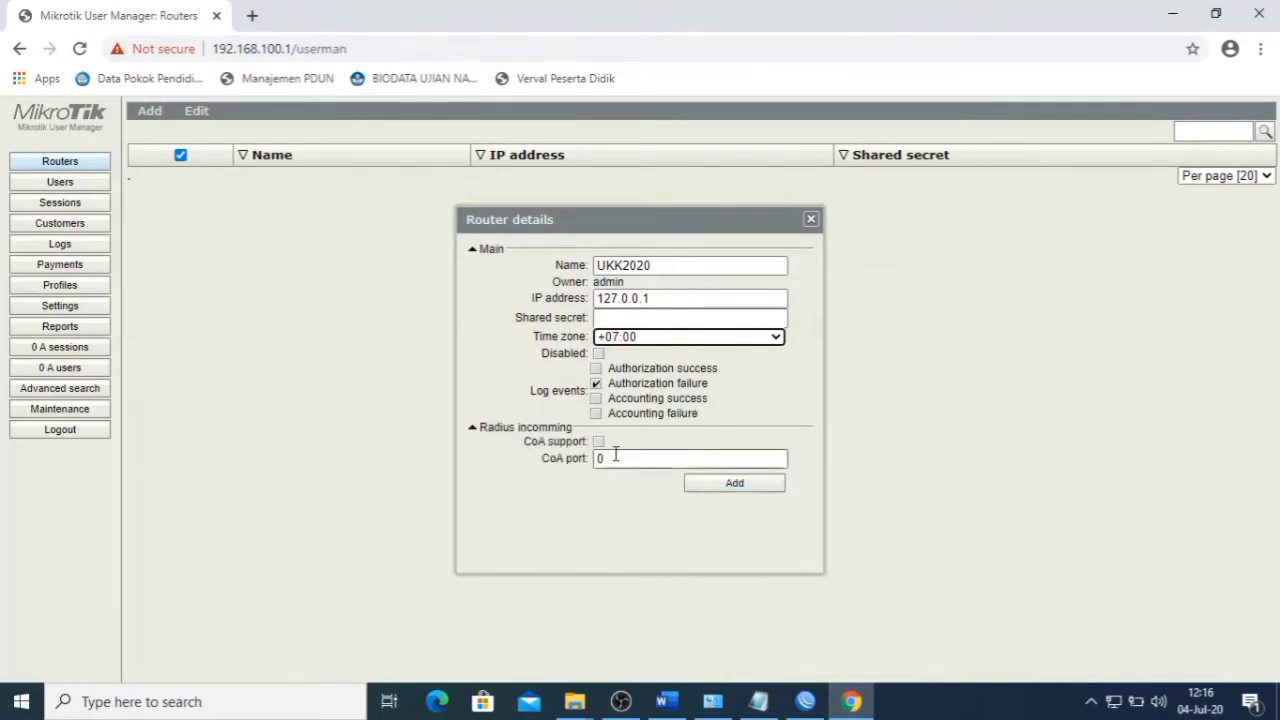
{"action": "left_click", "coordinate": [618, 458]}
{"action": "key", "text": "BackSpace"}
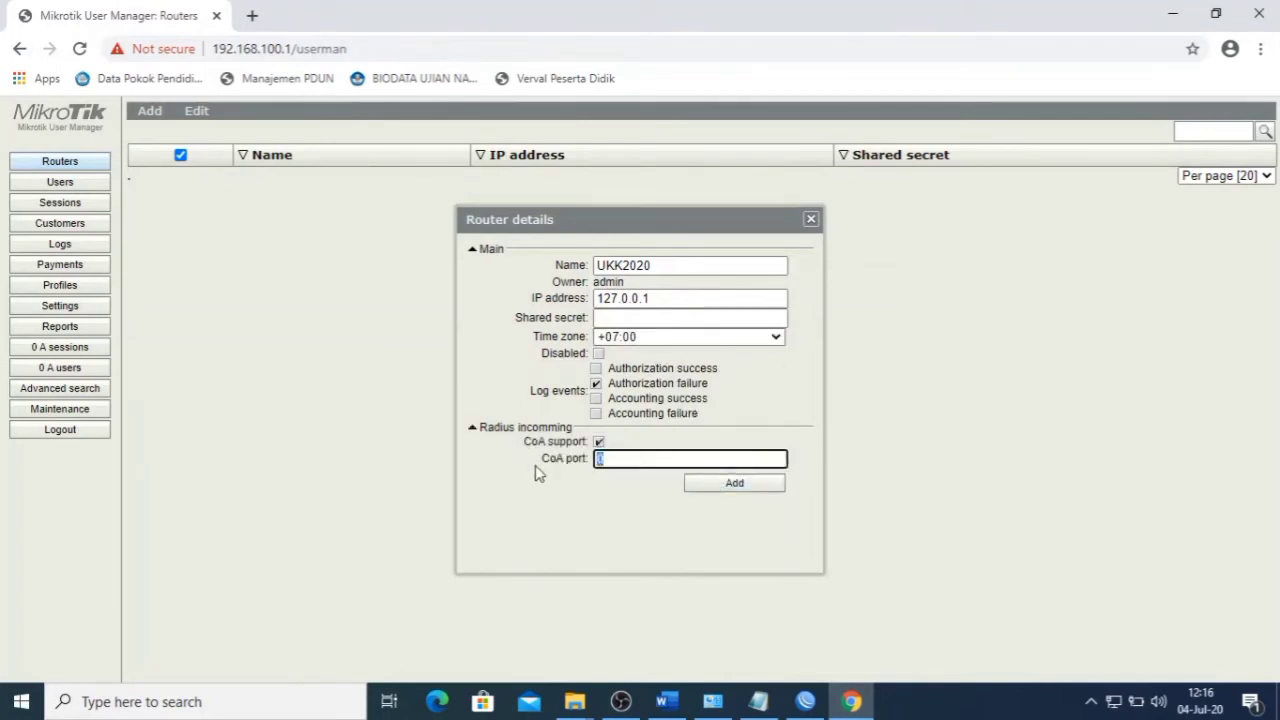
{"action": "key", "text": "ctrl+v"}
{"action": "left_click_drag", "start_coordinate": [722, 459], "coordinate": [414, 451]}
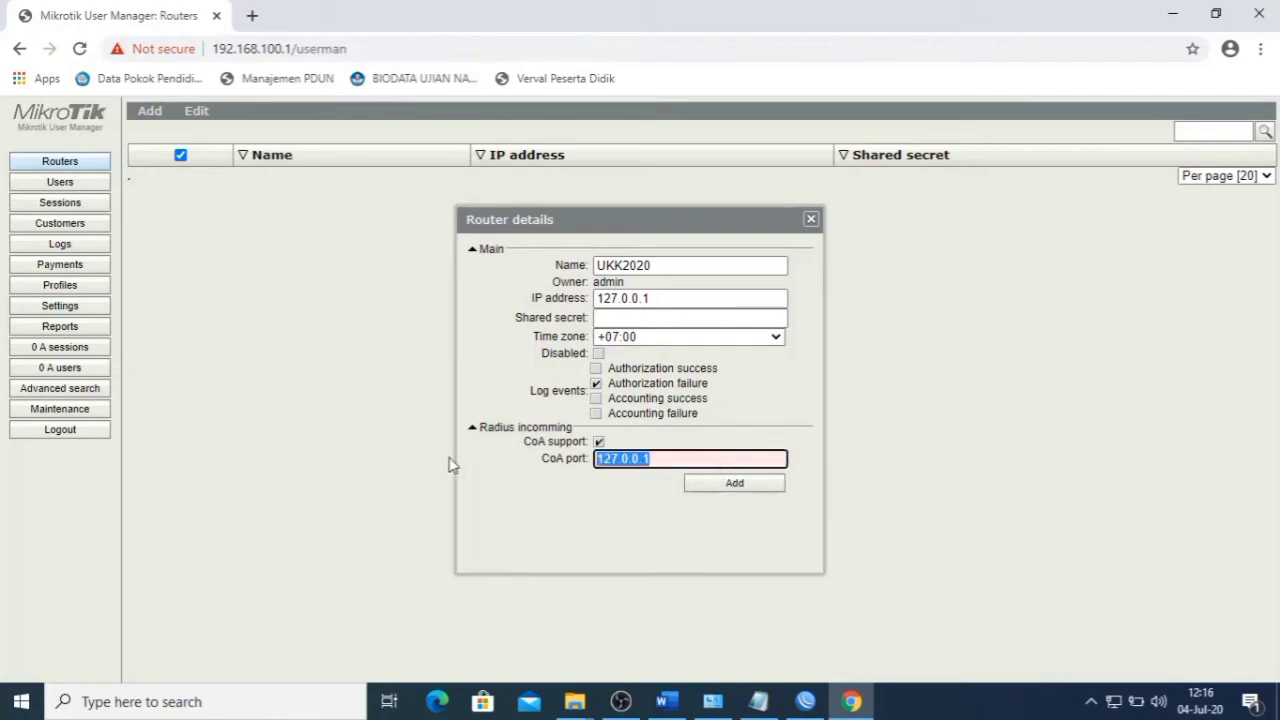
{"action": "key", "text": "BackSpace"}
{"action": "left_click", "coordinate": [805, 701]}
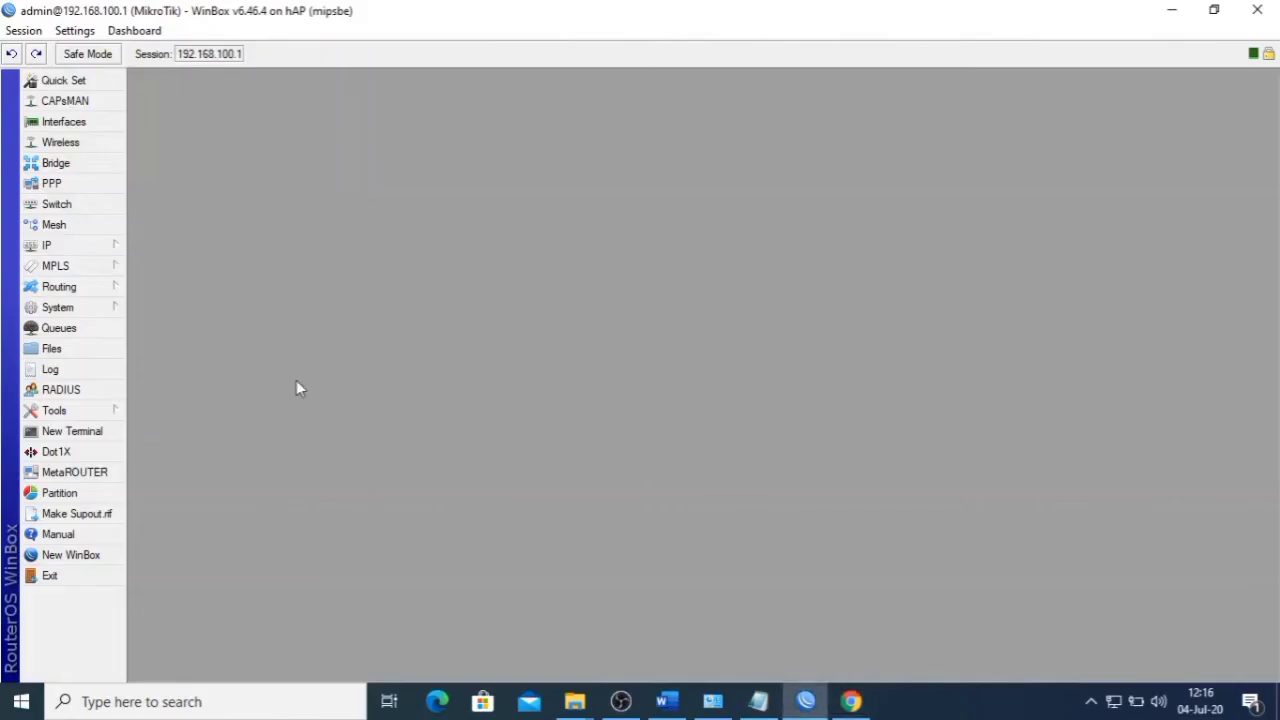
- Copy WinBox's incoming RADIUS port 3799 into UKK2020's CoA port field
{"action": "left_click", "coordinate": [85, 390]}
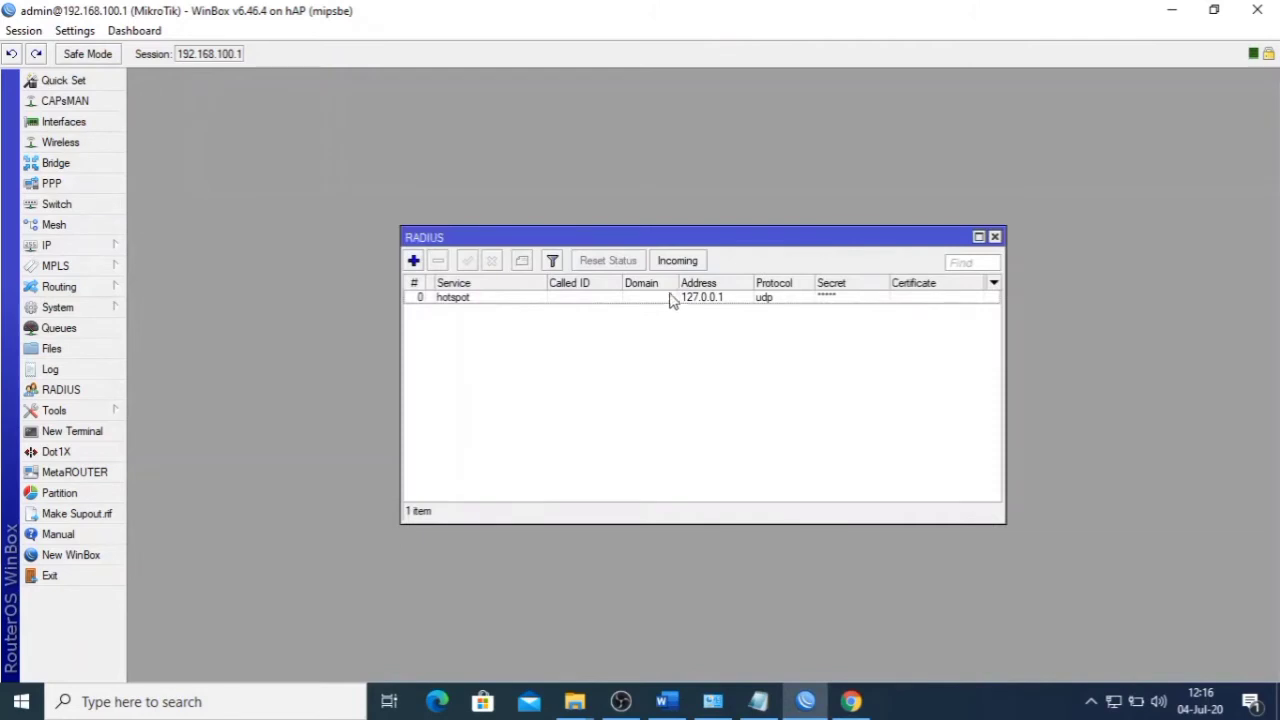
{"action": "left_click", "coordinate": [678, 261]}
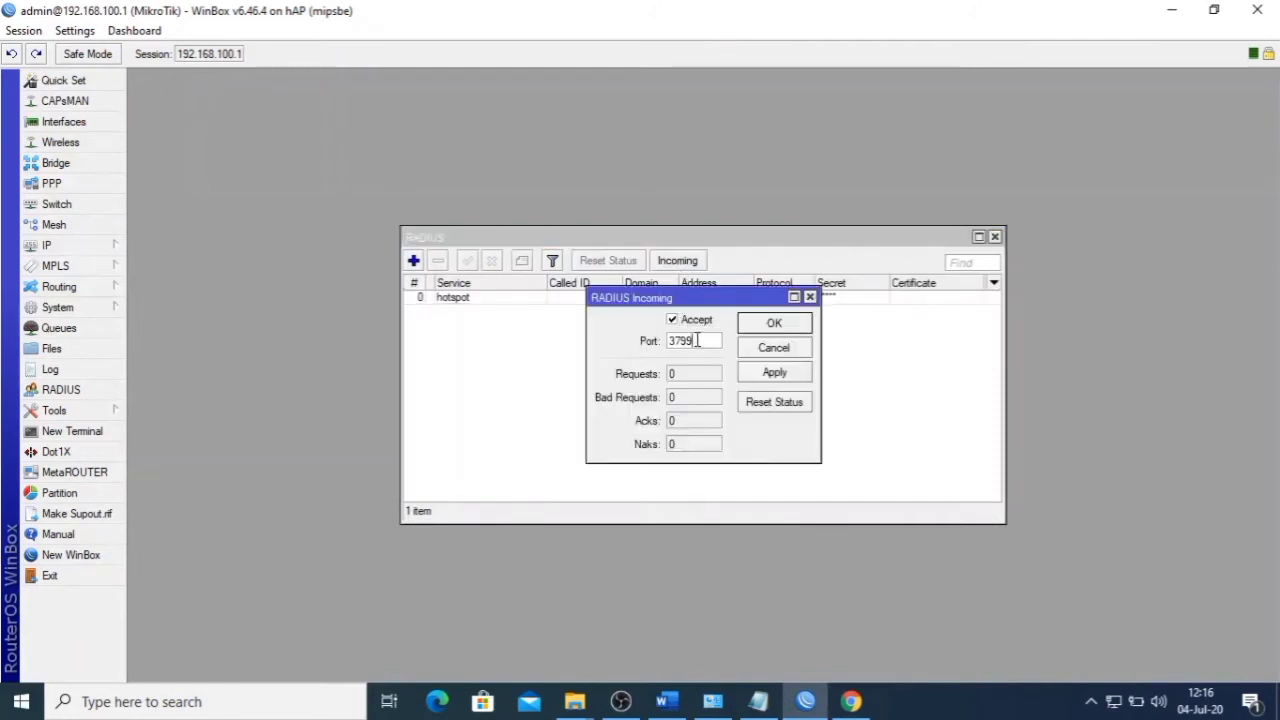
{"action": "left_click_drag", "start_coordinate": [700, 341], "coordinate": [588, 344]}
{"action": "key", "text": "ctrl+c"}
{"action": "left_click", "coordinate": [850, 701]}
{"action": "key", "text": "ctrl+v"}
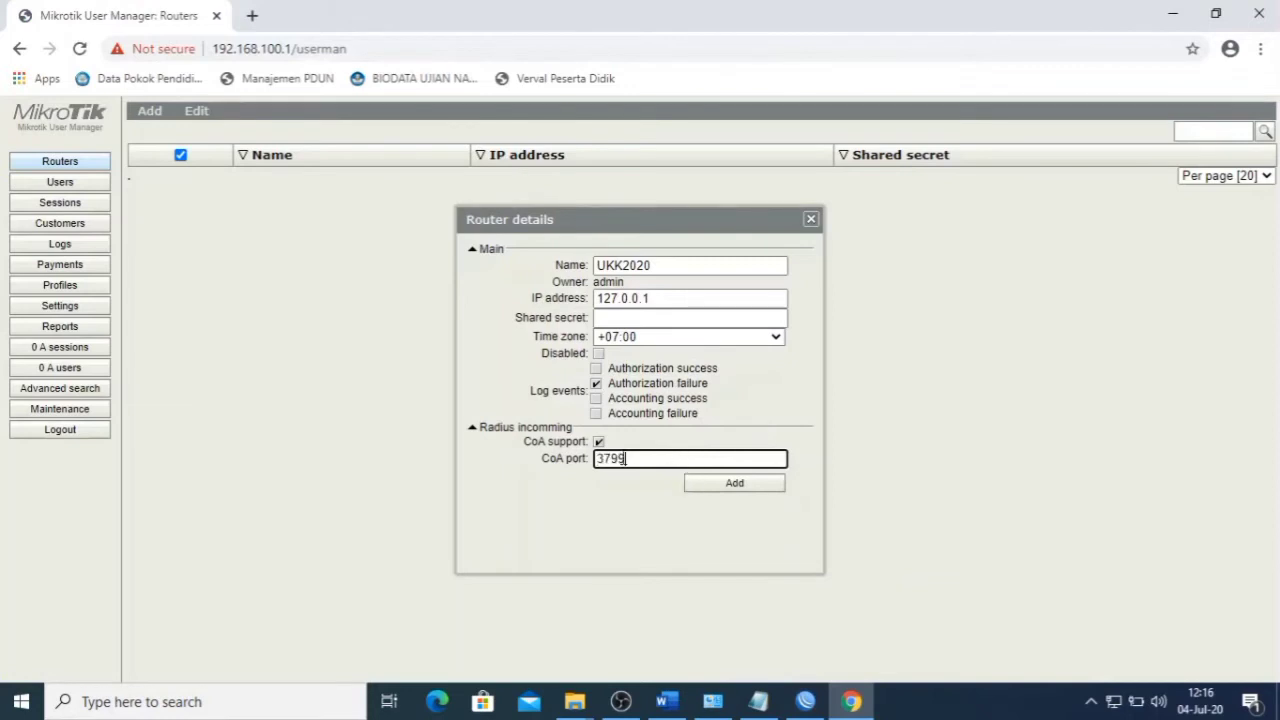
- Save router UKK2020, enable it via Edit > Enable, and go to Profiles
{"action": "left_click", "coordinate": [753, 484]}
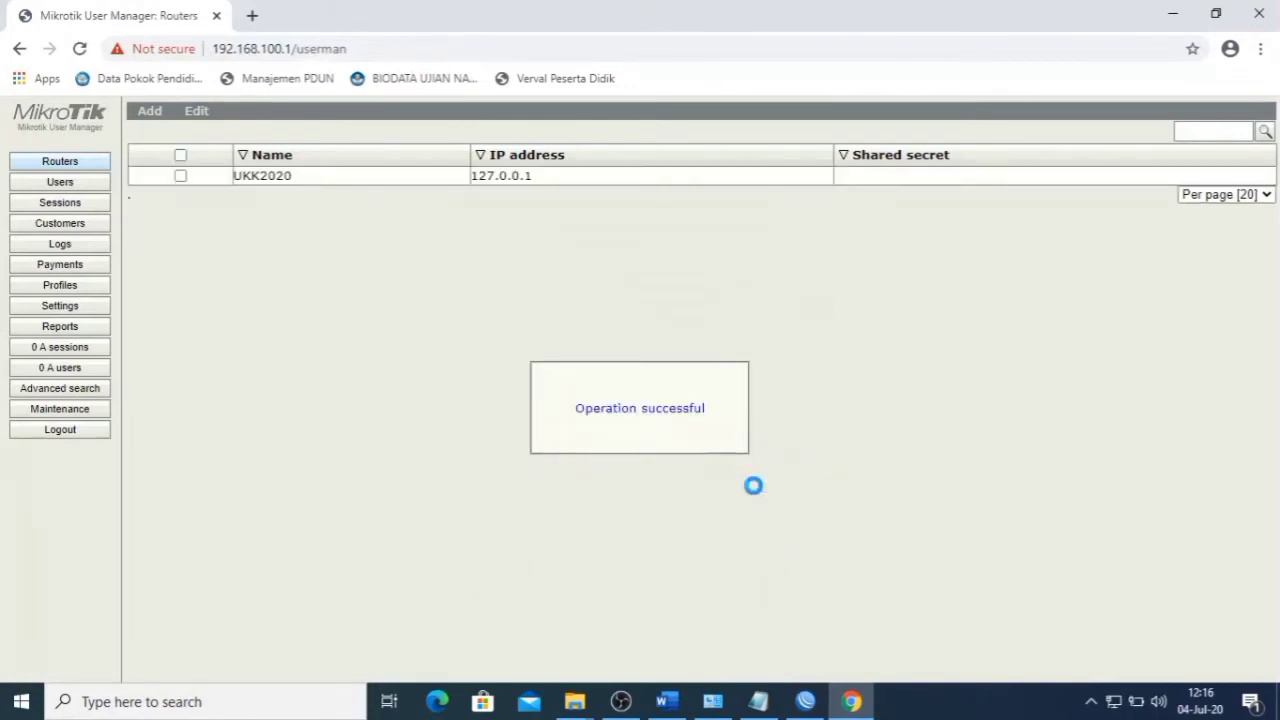
{"action": "left_click", "coordinate": [180, 157]}
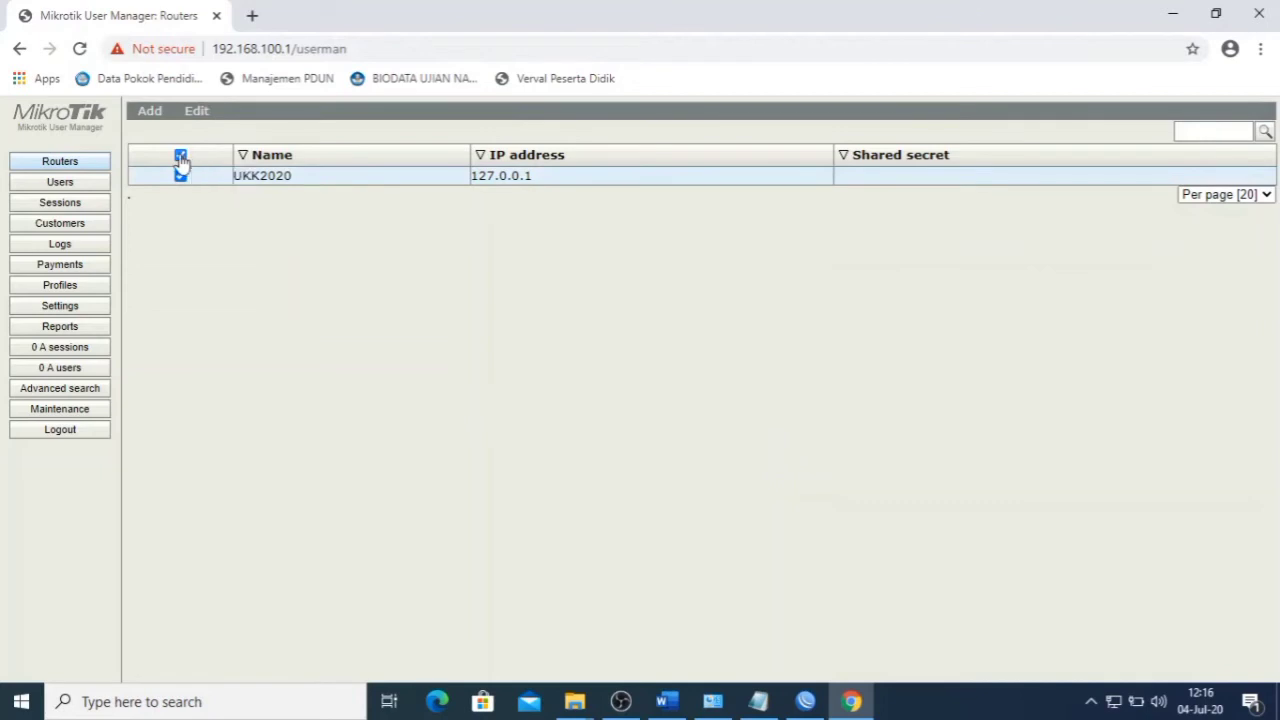
{"action": "left_click", "coordinate": [182, 156]}
{"action": "left_click", "coordinate": [182, 156]}
{"action": "left_click", "coordinate": [204, 116]}
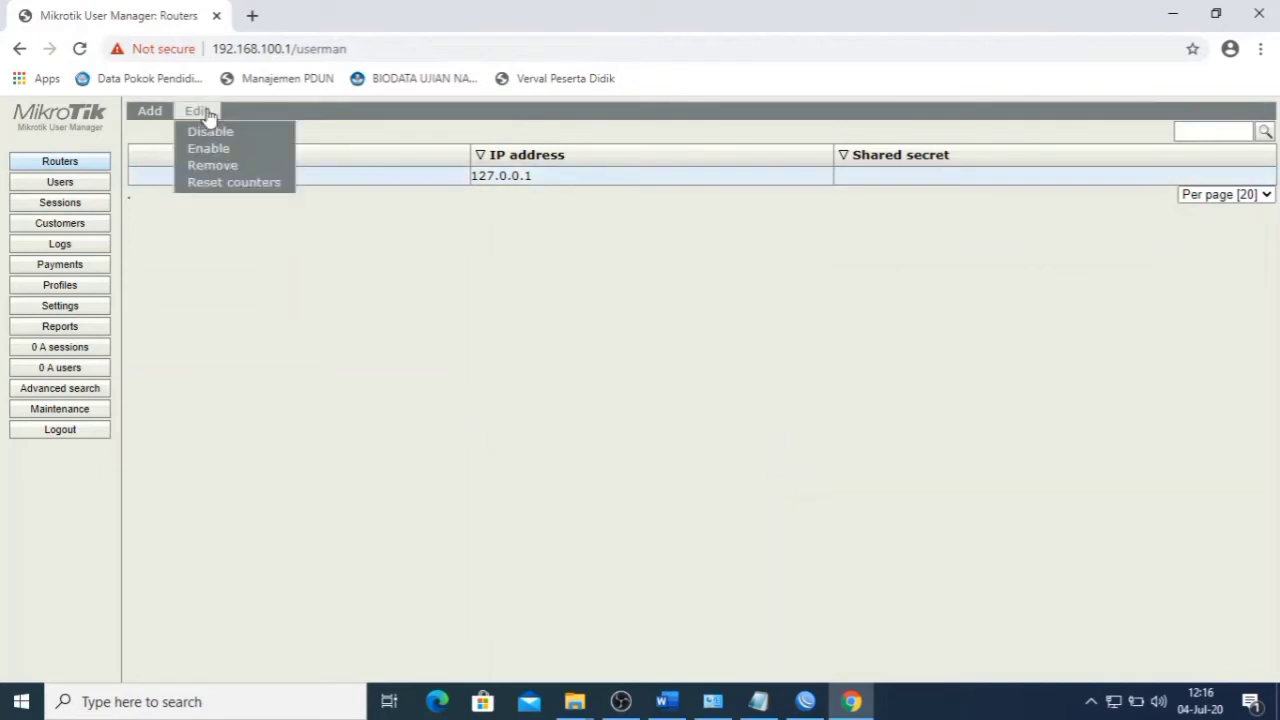
{"action": "left_click", "coordinate": [219, 158]}
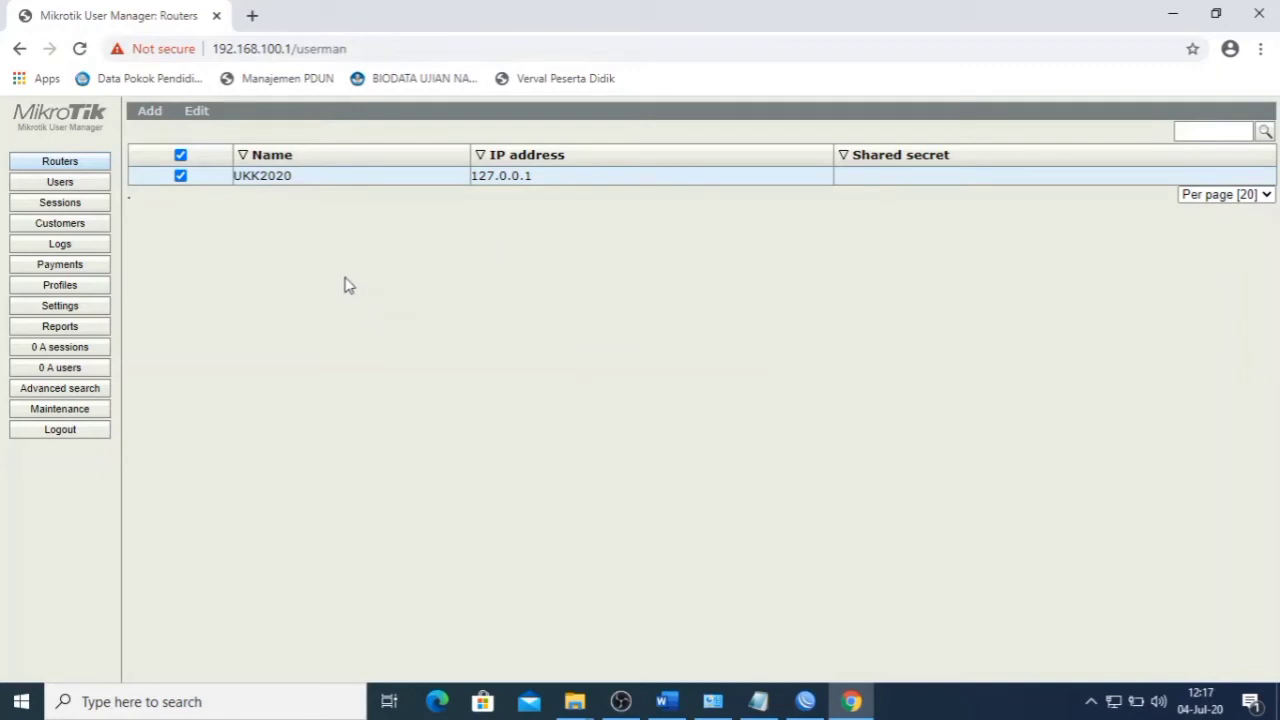
{"action": "left_click", "coordinate": [84, 290]}
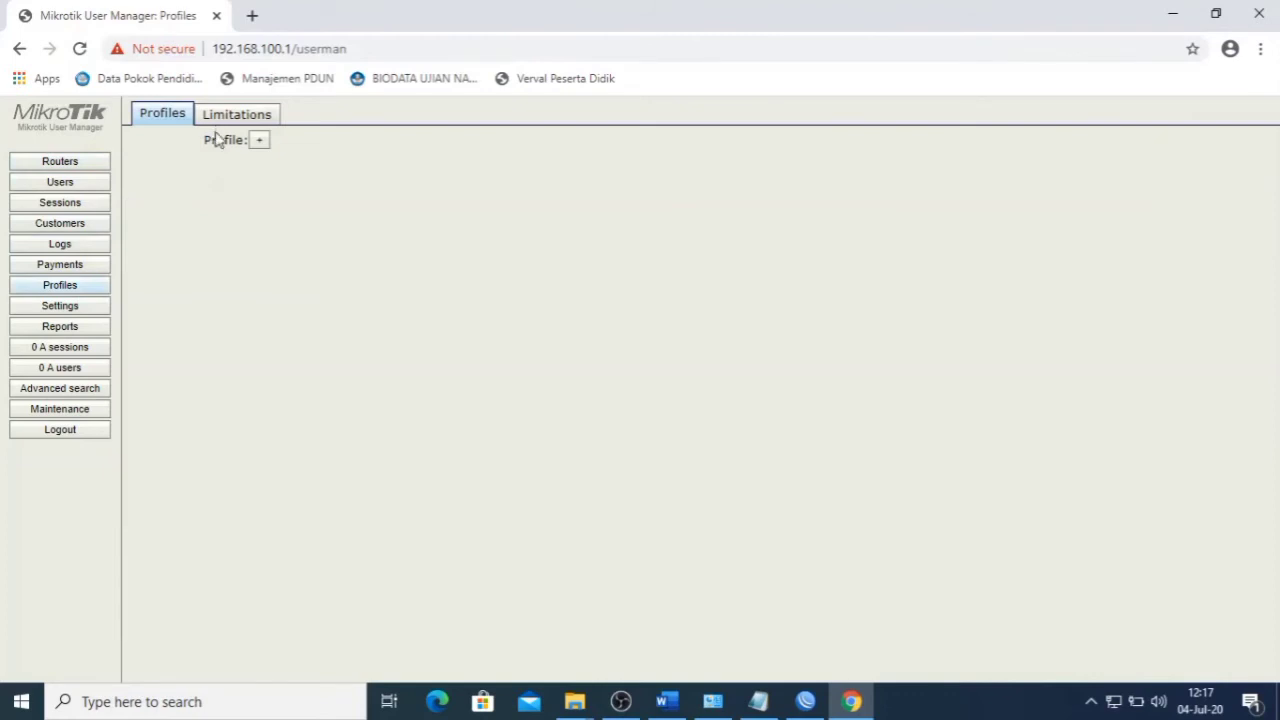
- Create a new User Manager profile named ukk2020
{"action": "left_click", "coordinate": [259, 141]}
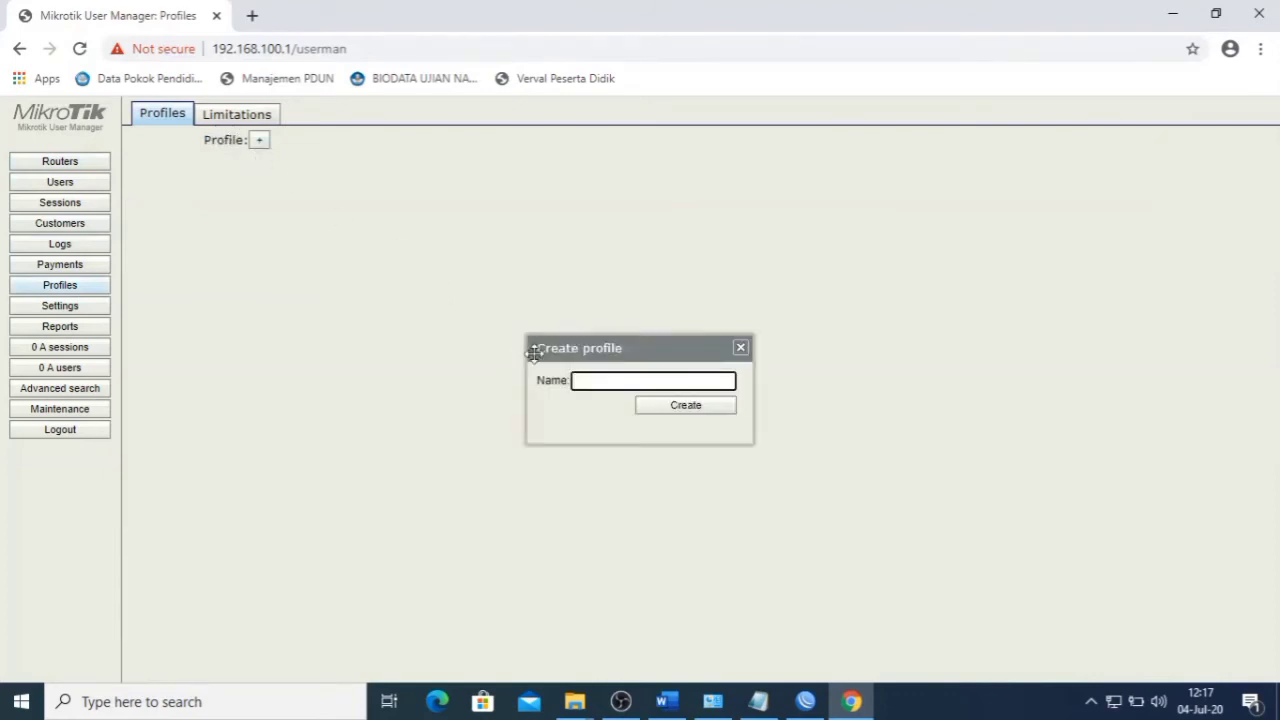
{"action": "type", "text": "ukk2020"}
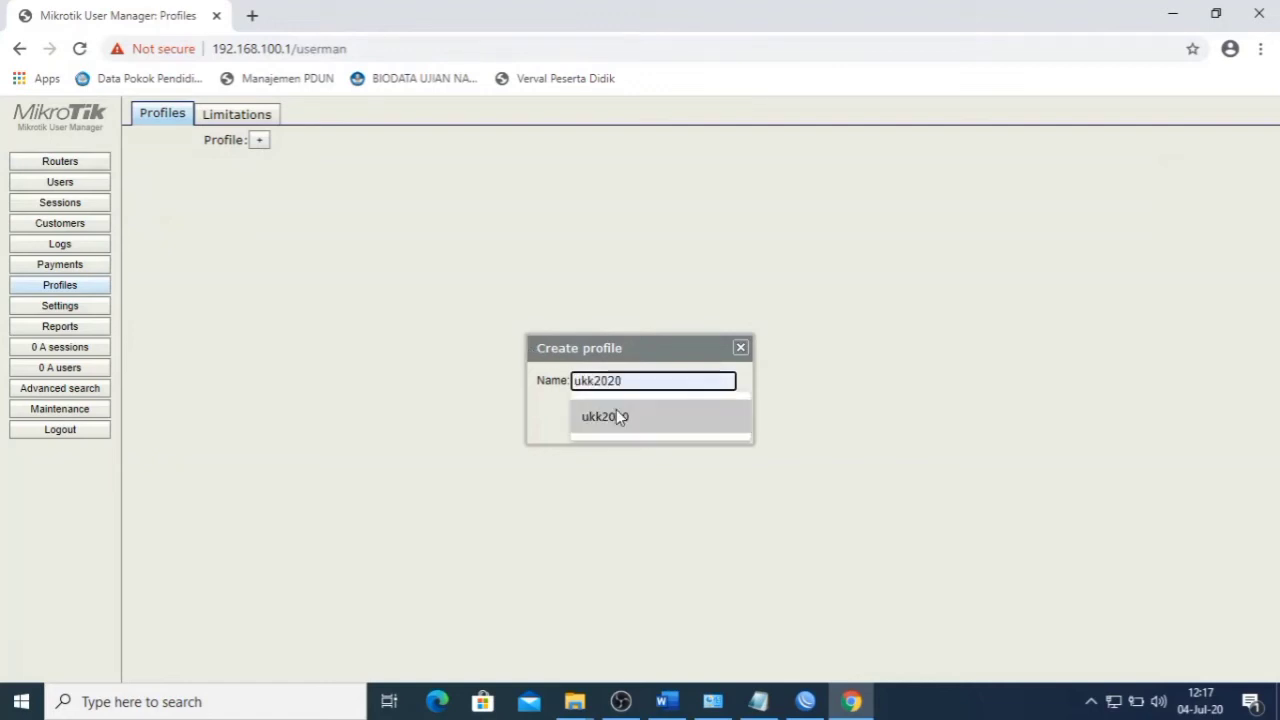
{"action": "left_click", "coordinate": [616, 414]}
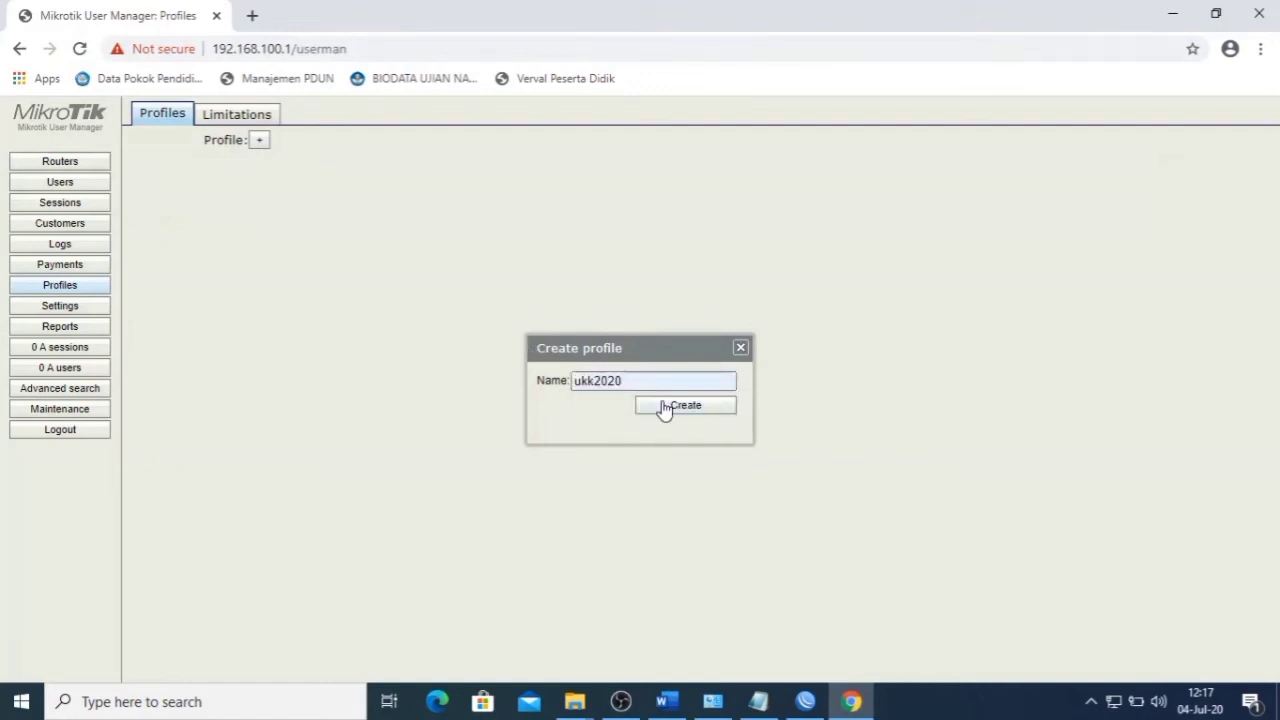
{"action": "left_click", "coordinate": [664, 410]}
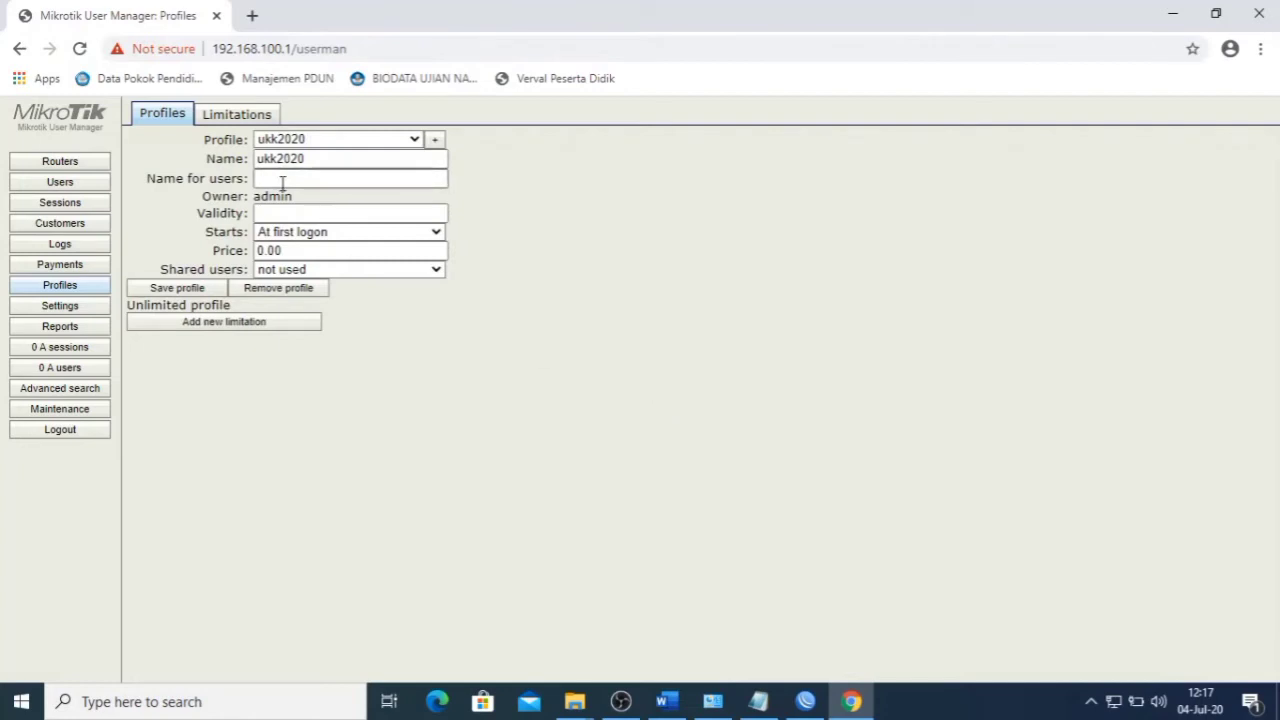
- Add a limitation named ukk2020 under Limitations, with no limits set
{"action": "left_click", "coordinate": [258, 116]}
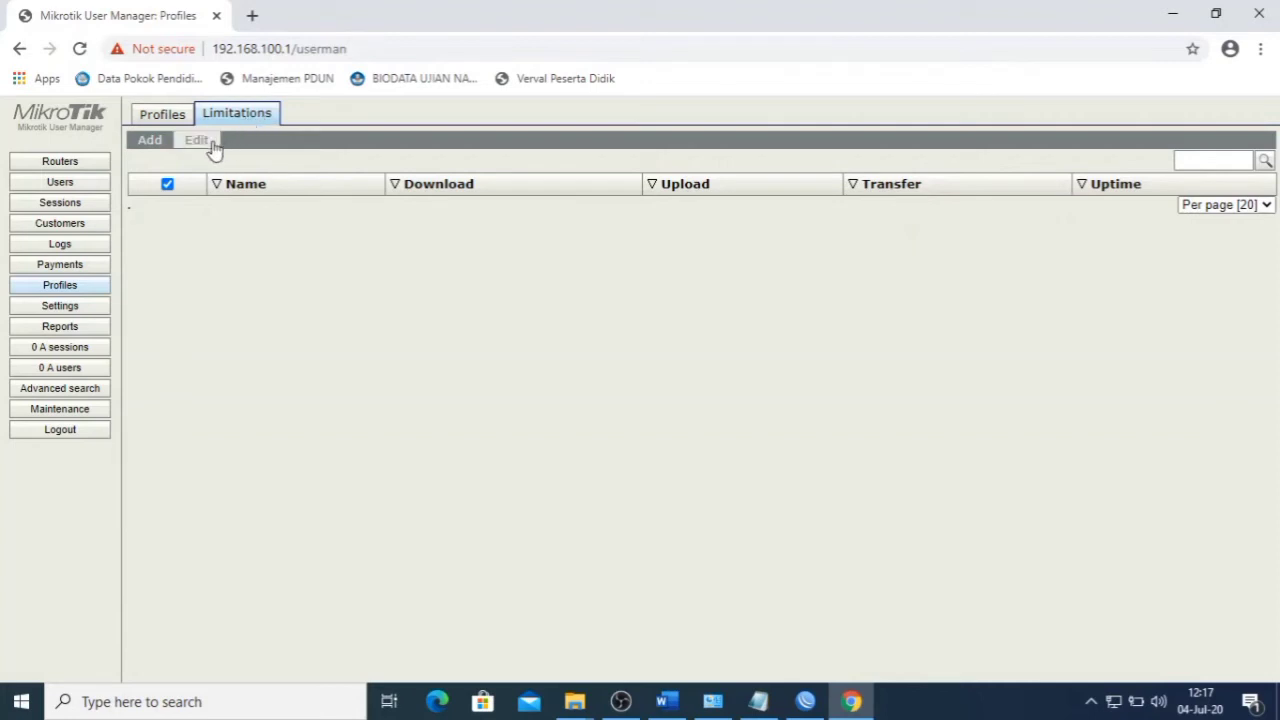
{"action": "left_click", "coordinate": [152, 143]}
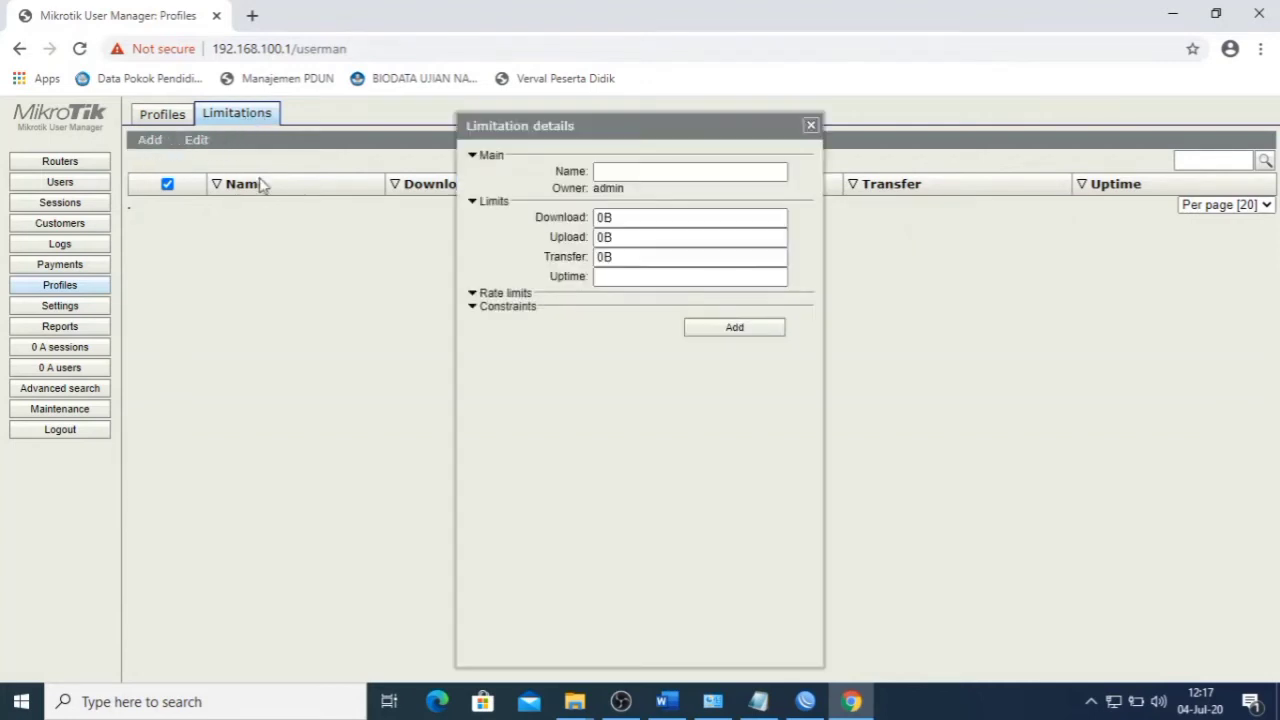
{"action": "left_click", "coordinate": [650, 172]}
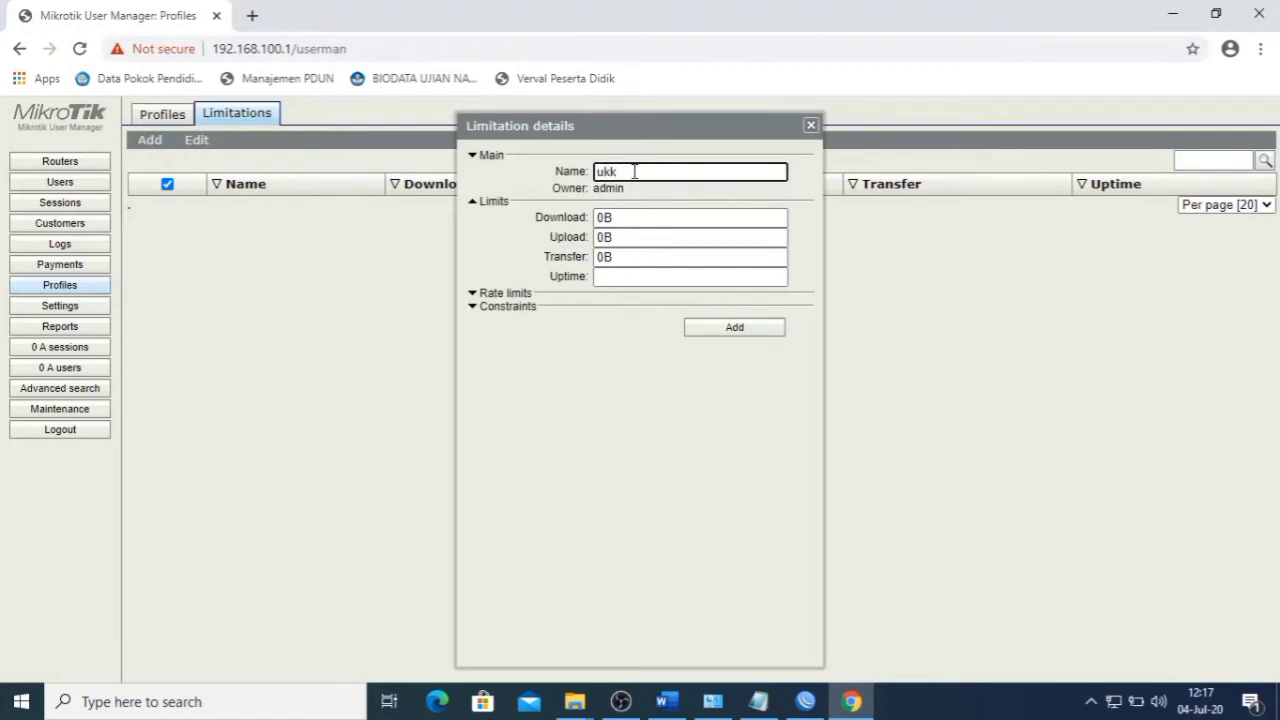
{"action": "type", "text": "ukk2020"}
{"action": "left_click", "coordinate": [728, 330]}
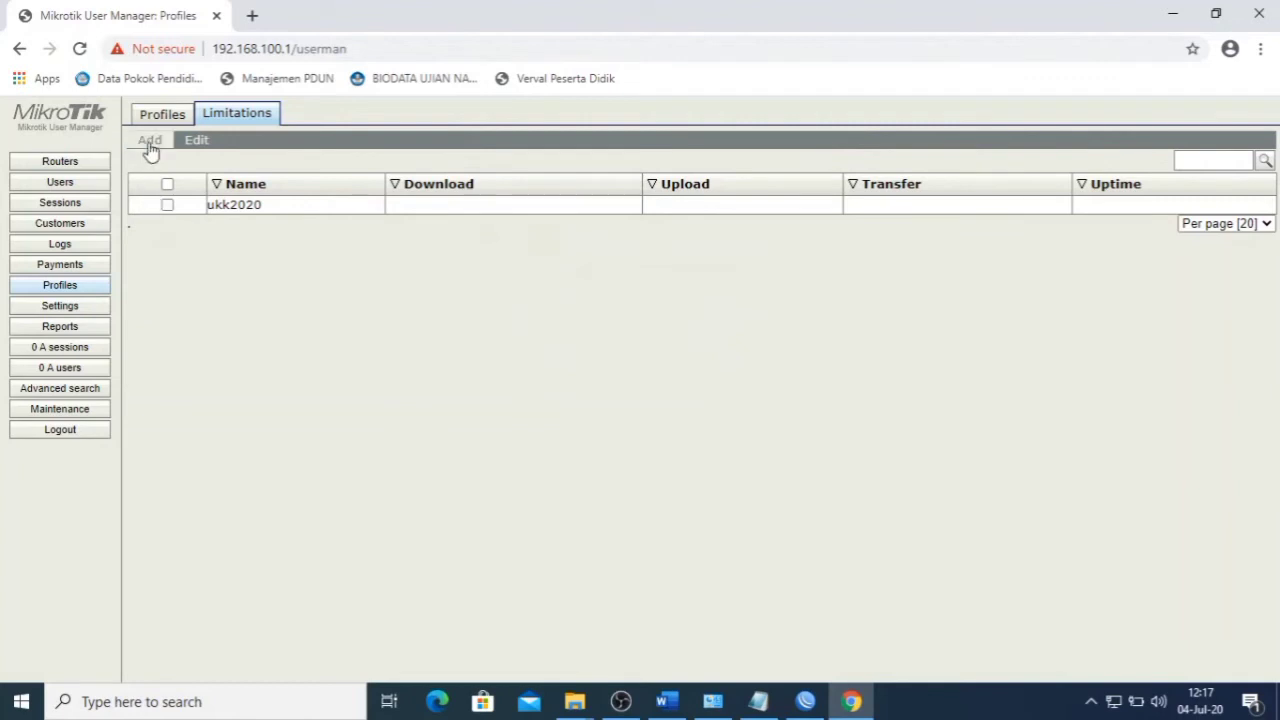
- Attach limitation ukk2020 to profile ukk2020 for all days, 0:00:00–23:59:59, then go to Users
{"action": "left_click", "coordinate": [162, 115]}
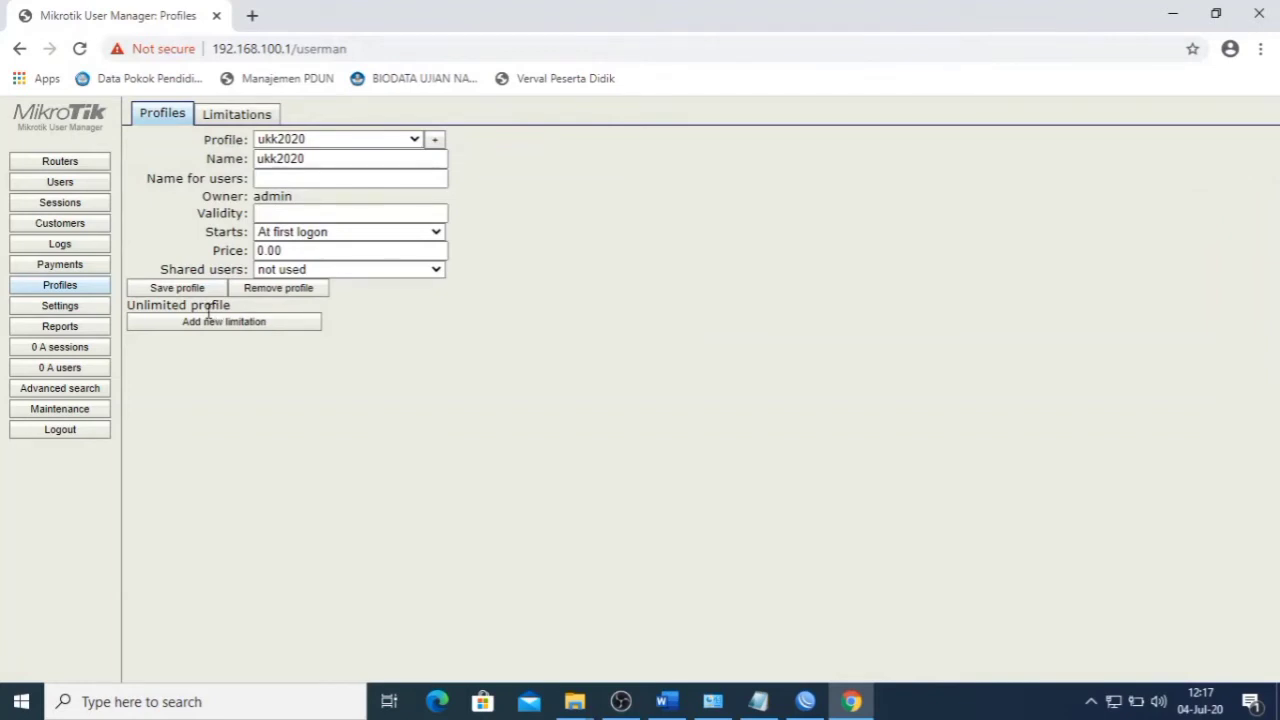
{"action": "left_click", "coordinate": [229, 324]}
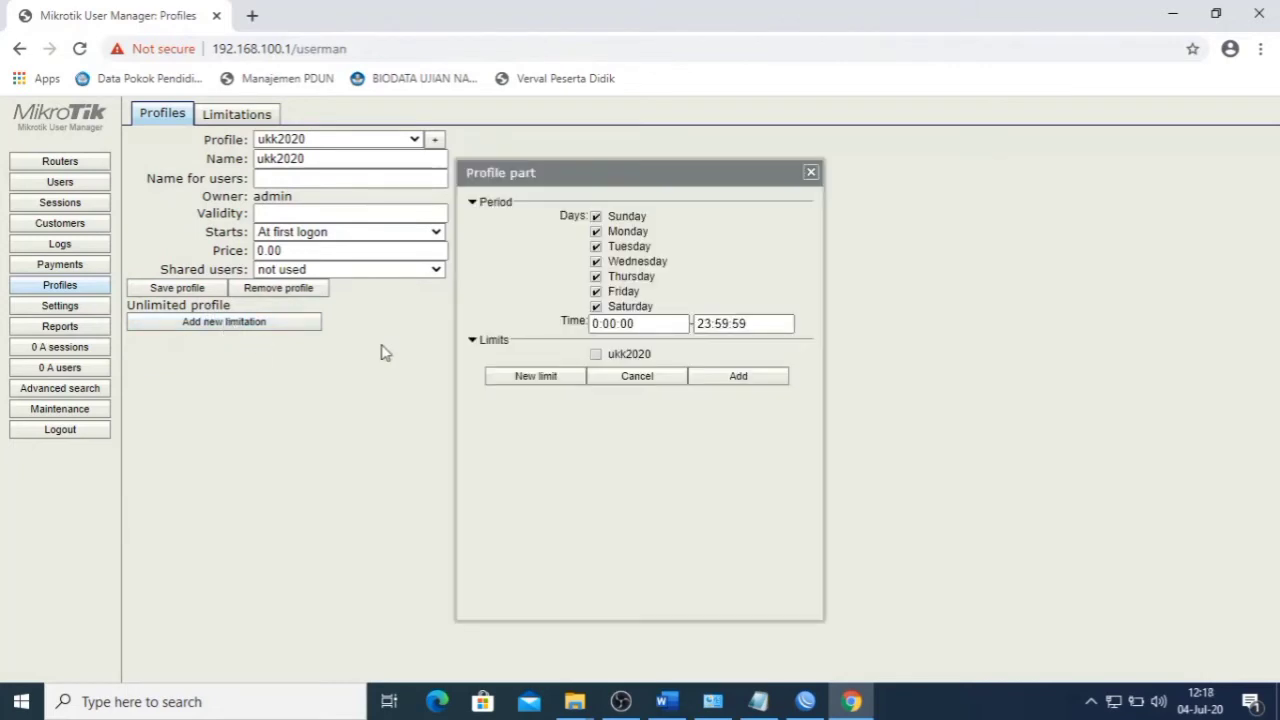
{"action": "left_click", "coordinate": [597, 355]}
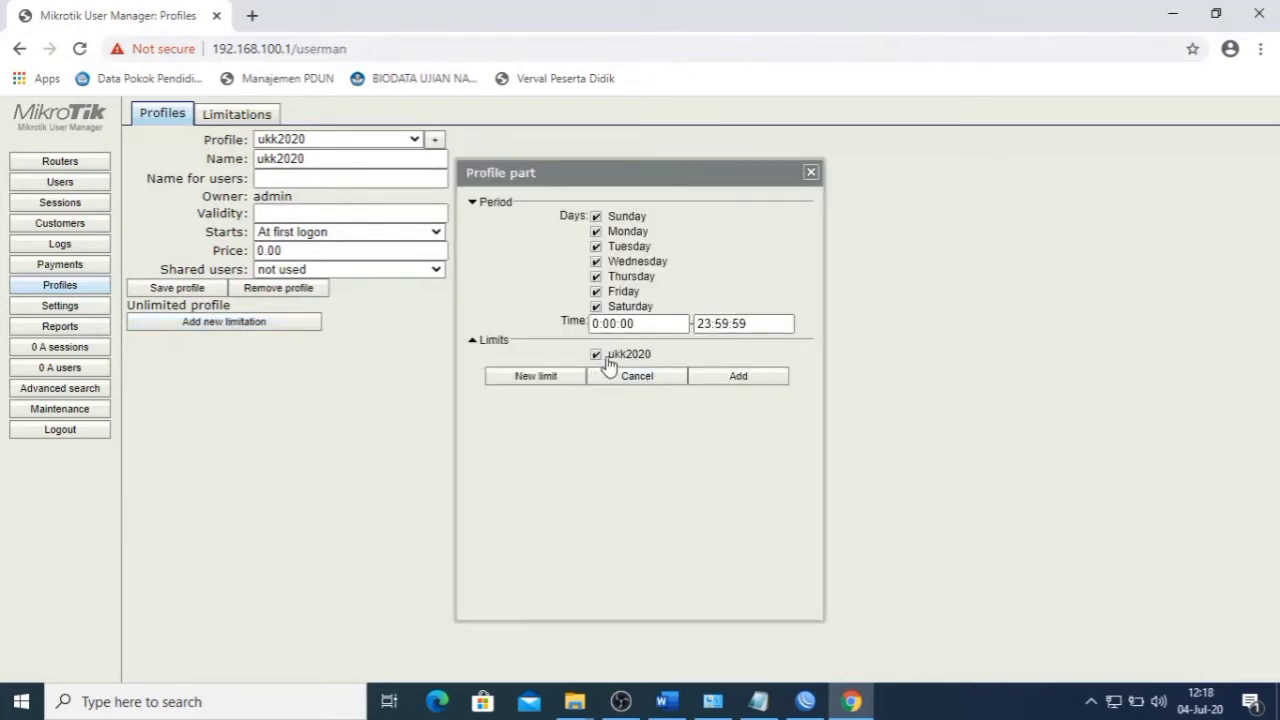
{"action": "left_click", "coordinate": [730, 382]}
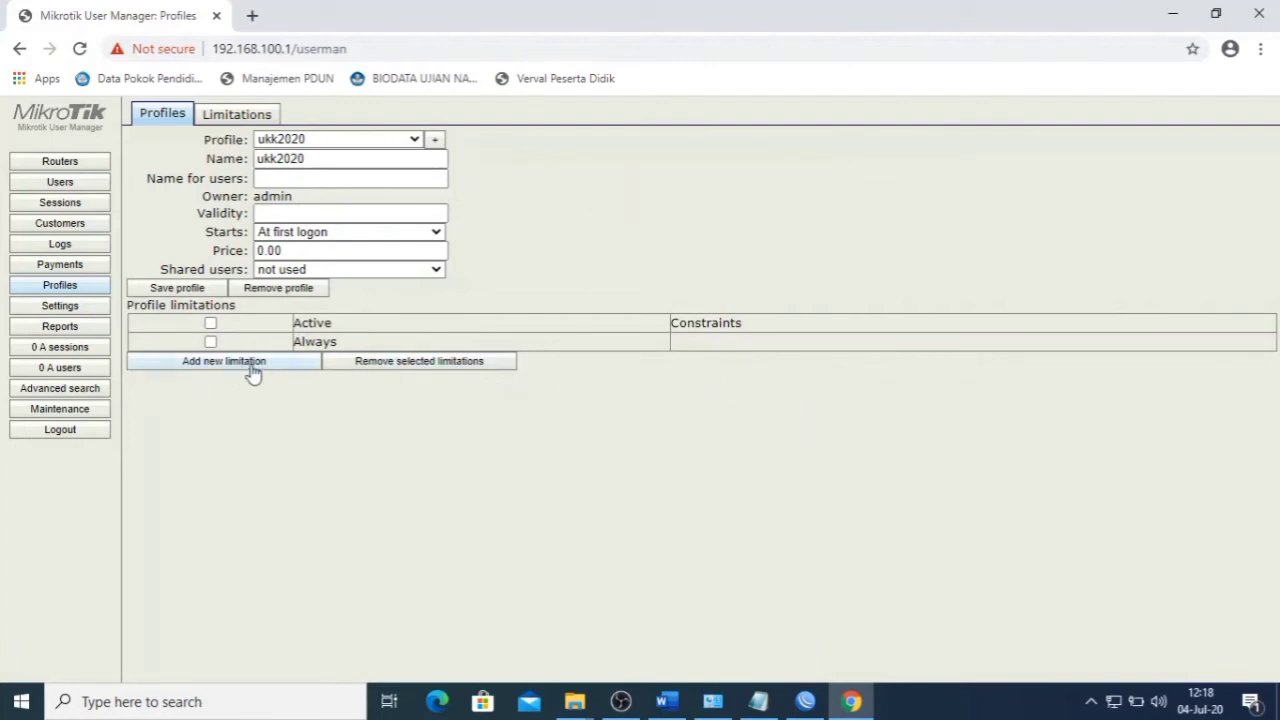
{"action": "left_click", "coordinate": [78, 189]}
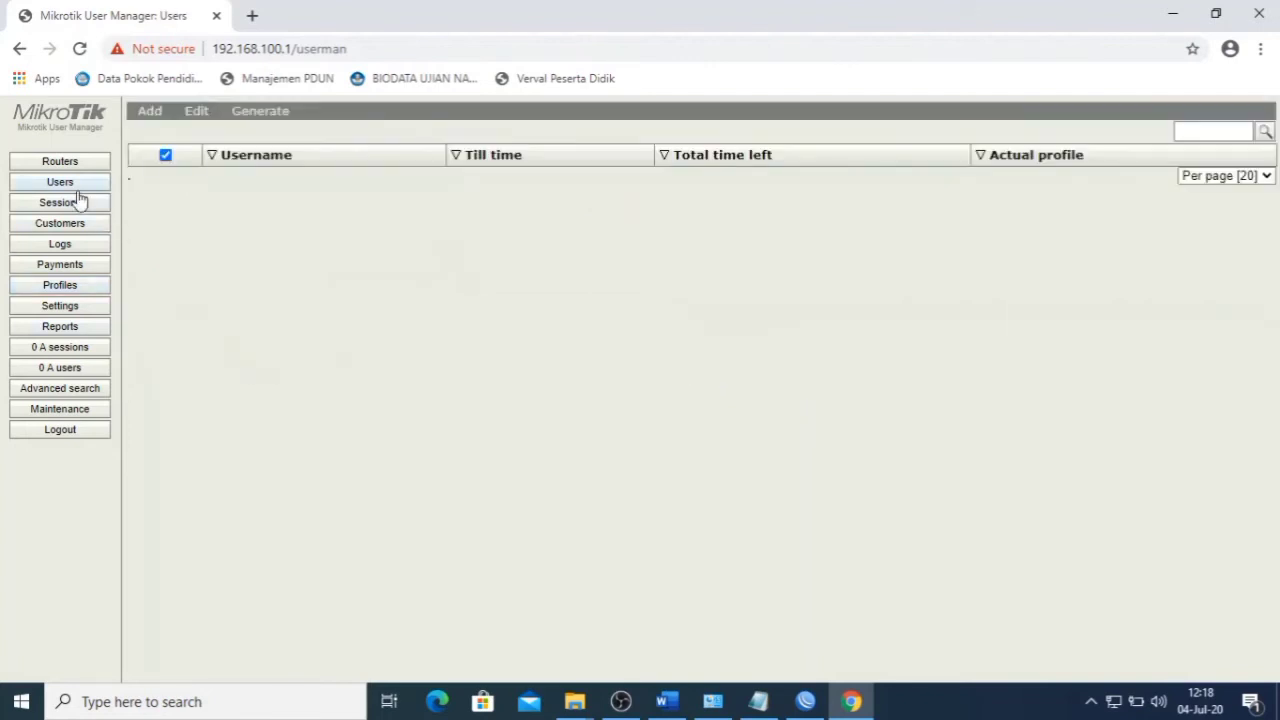
- Start batch user generation and set the number of users to 20, checking the task sheet
{"action": "left_click", "coordinate": [168, 114]}
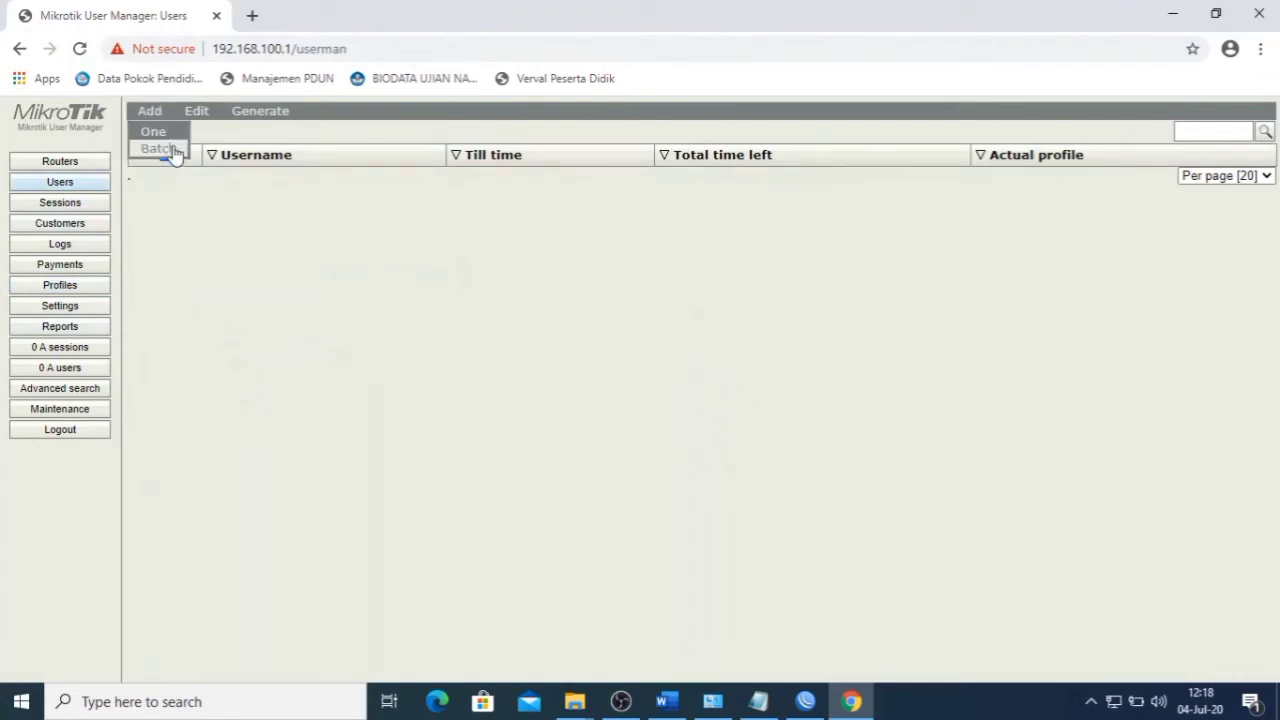
{"action": "left_click", "coordinate": [170, 151]}
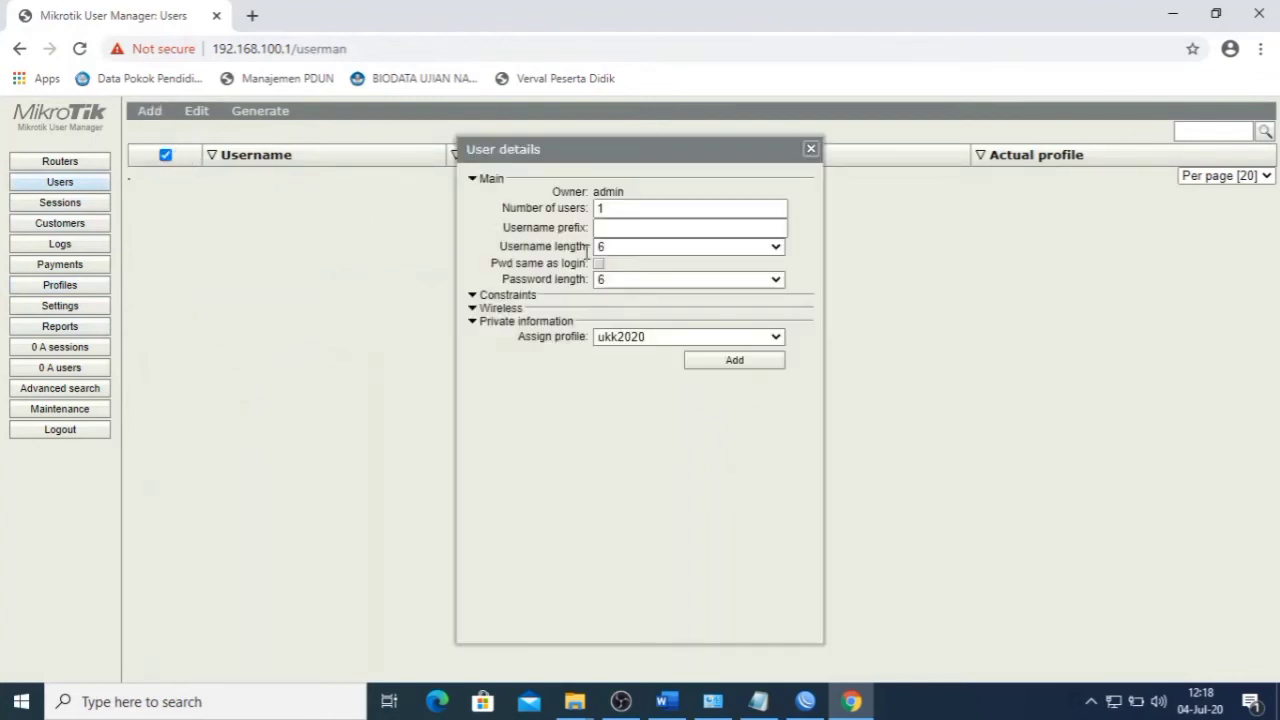
{"action": "double_click", "coordinate": [625, 212]}
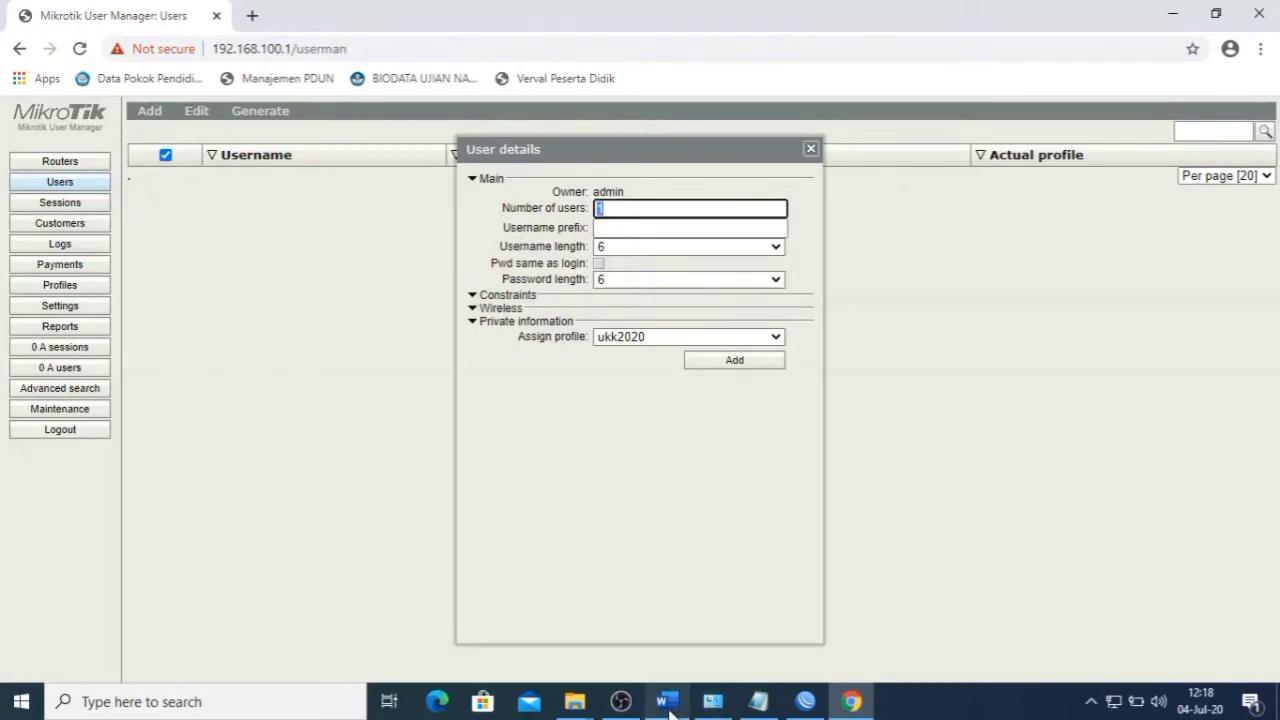
{"action": "left_click", "coordinate": [667, 704]}
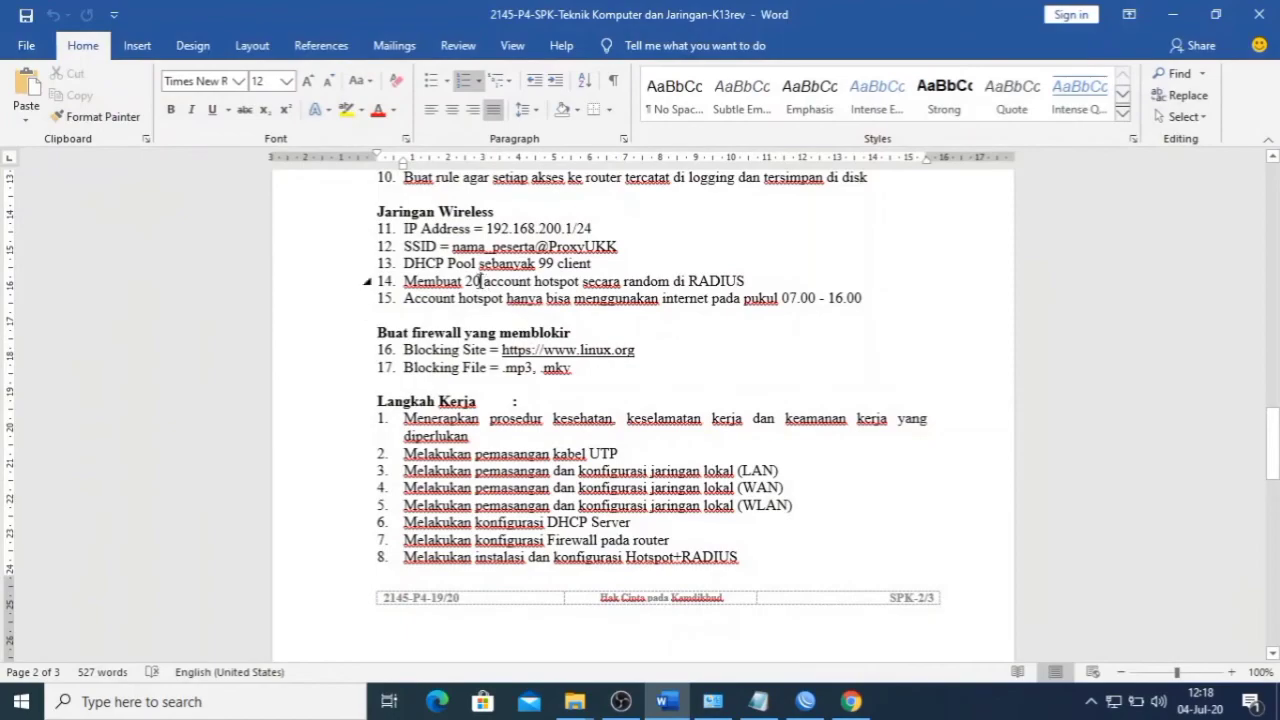
{"action": "left_click", "coordinate": [667, 704]}
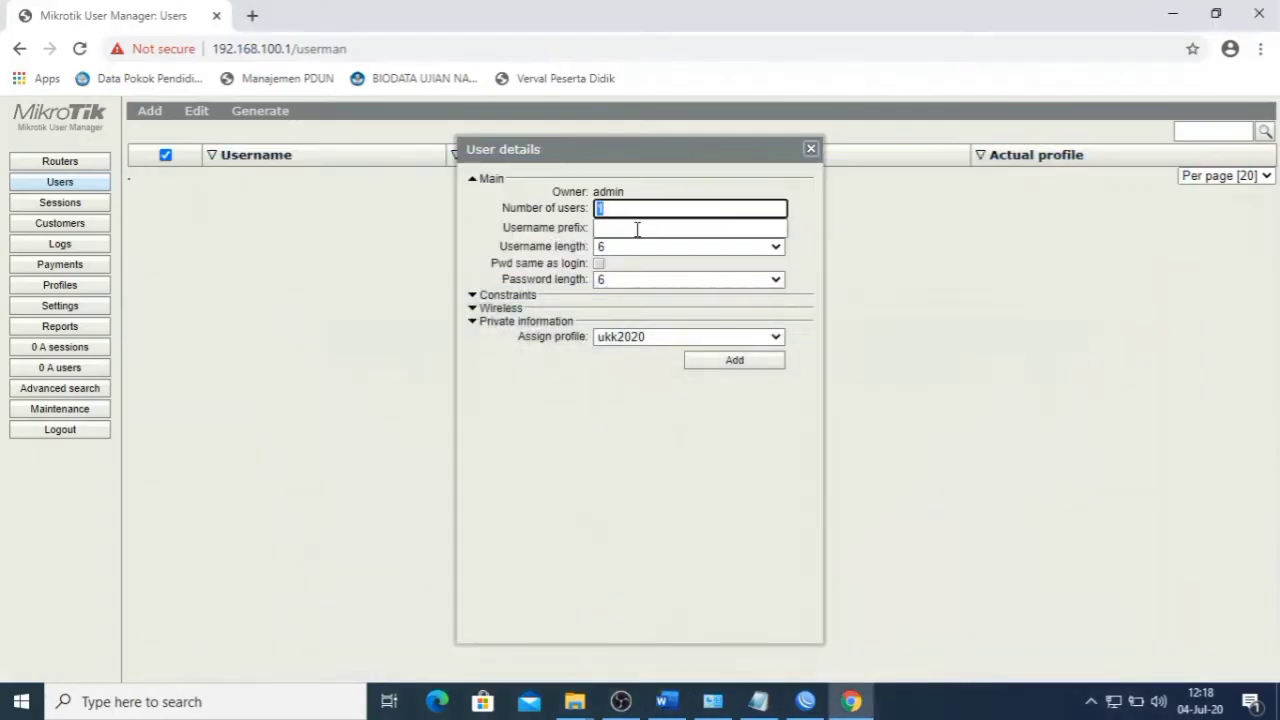
{"action": "type", "text": "20"}
{"action": "left_click", "coordinate": [627, 230]}
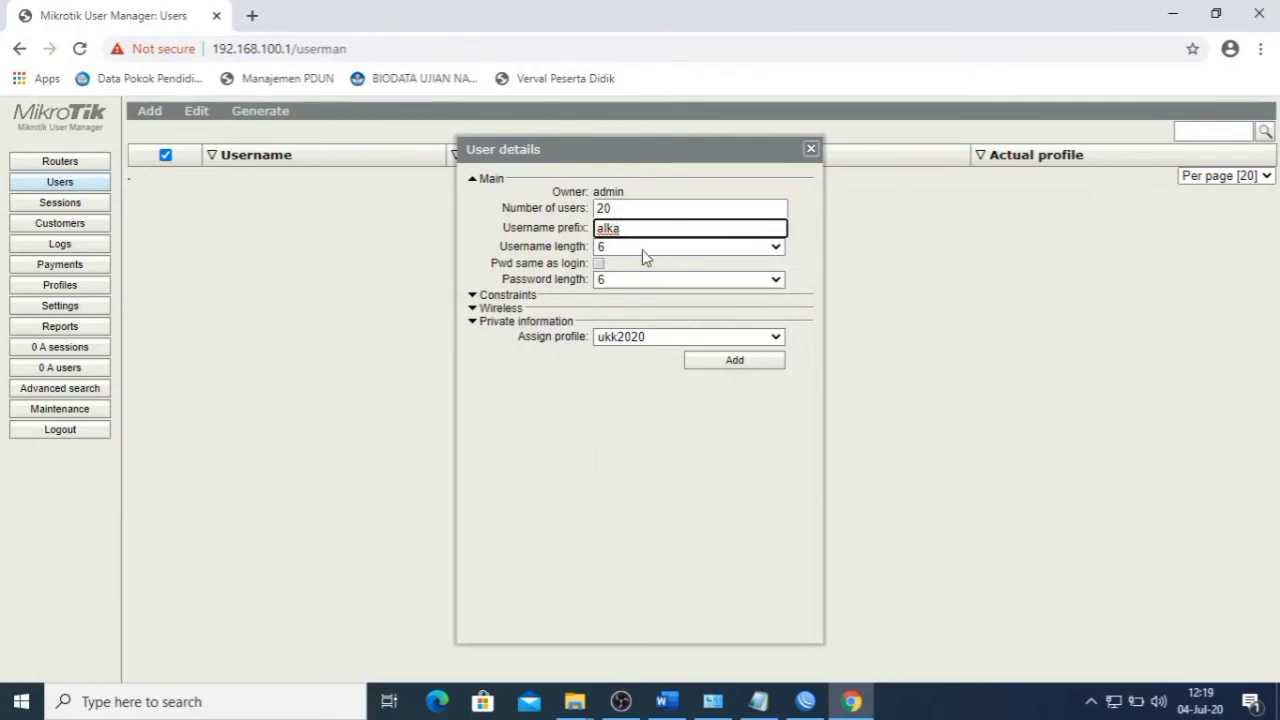
- Generate the 20 alka users with username length 3 and passwords same as login
{"action": "left_click", "coordinate": [646, 250]}
{"action": "left_click", "coordinate": [662, 258]}
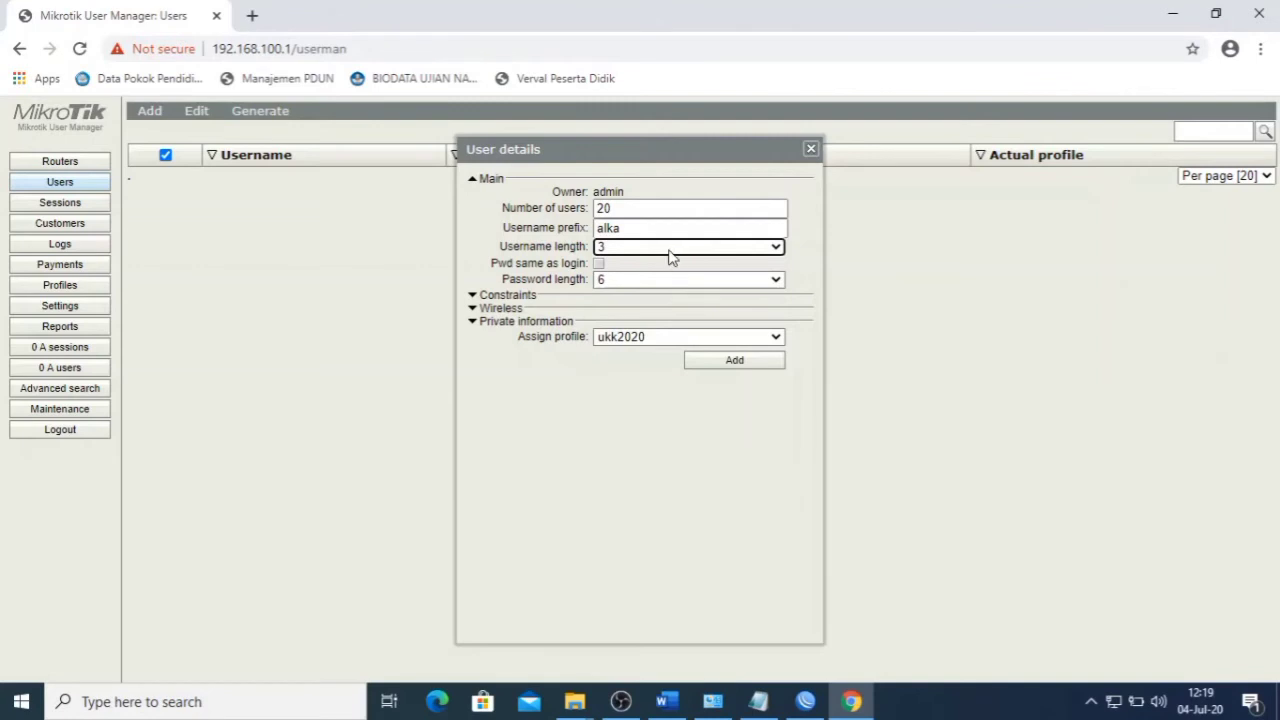
{"action": "left_click", "coordinate": [669, 256]}
{"action": "left_click", "coordinate": [650, 266]}
{"action": "left_click", "coordinate": [630, 229]}
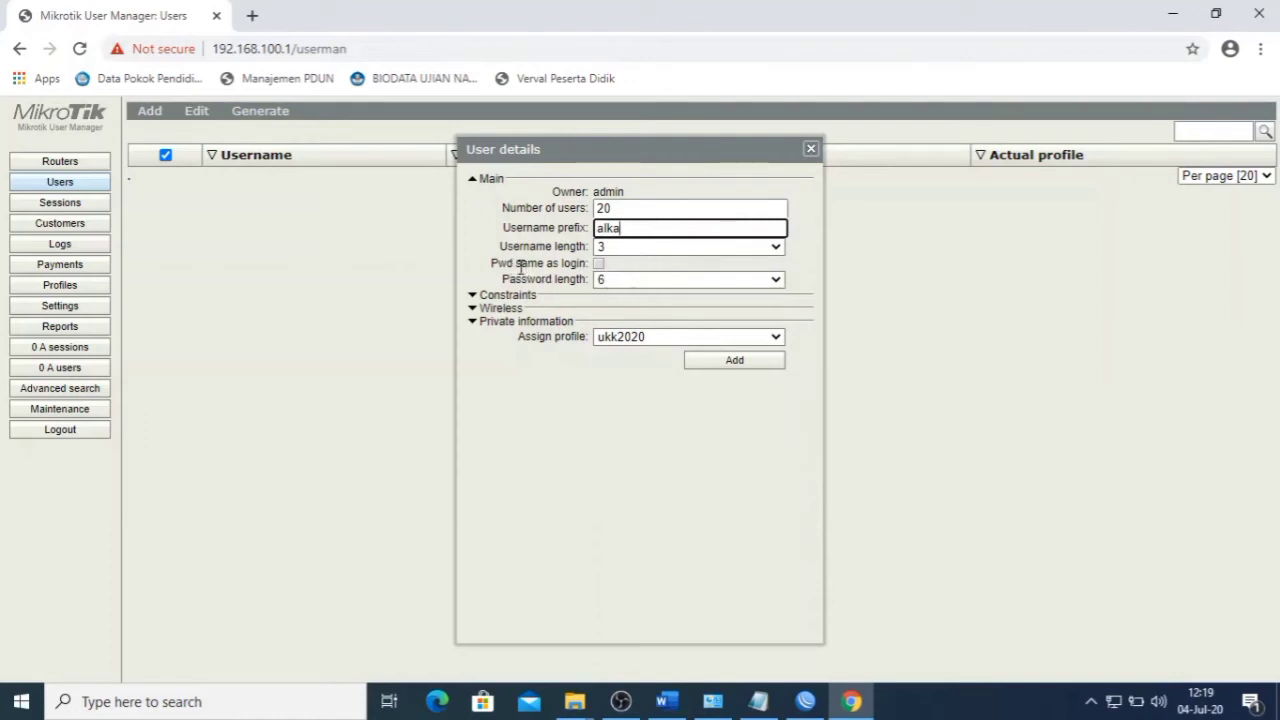
{"action": "left_click", "coordinate": [598, 264]}
{"action": "left_click", "coordinate": [599, 266]}
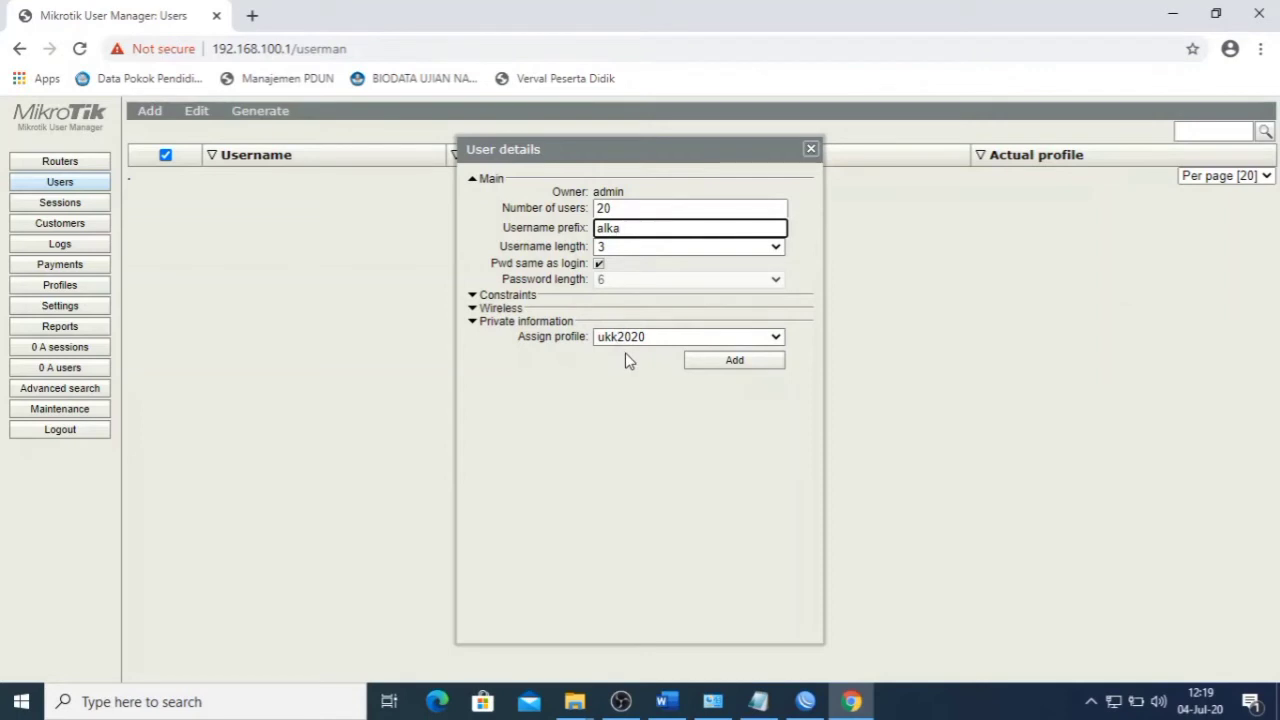
{"action": "left_click", "coordinate": [714, 362]}
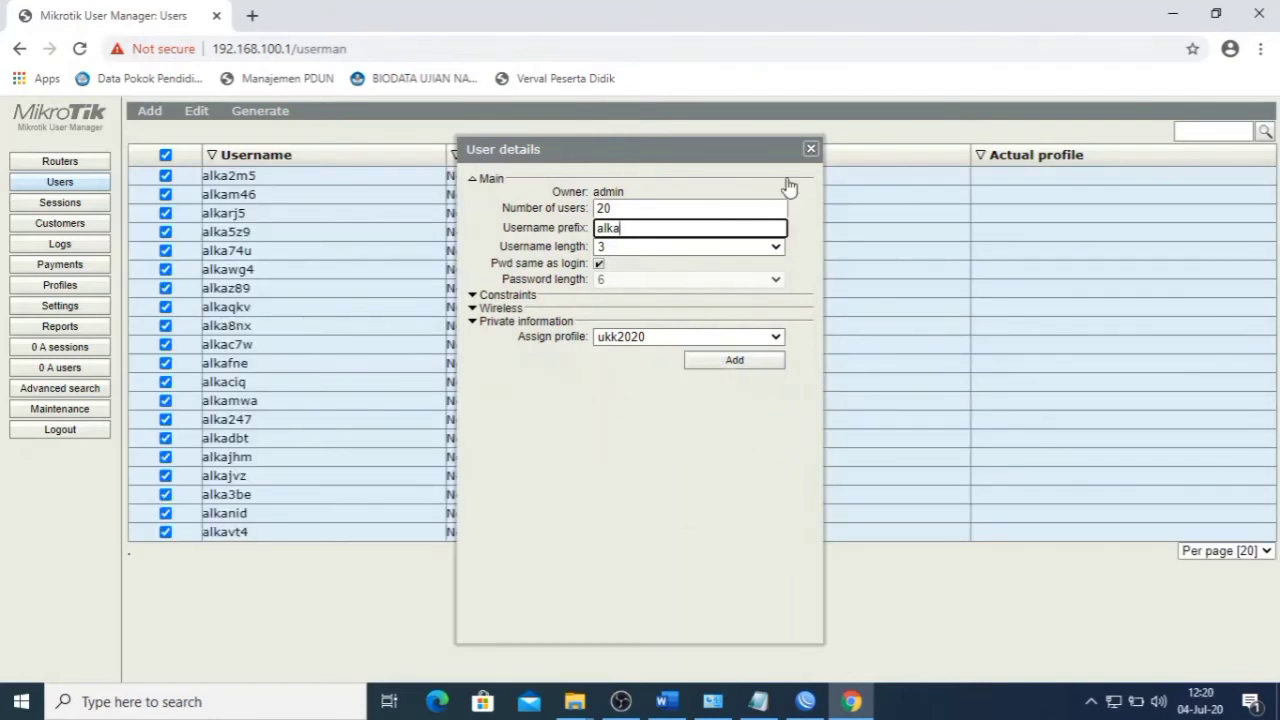
{"action": "left_click", "coordinate": [811, 149]}
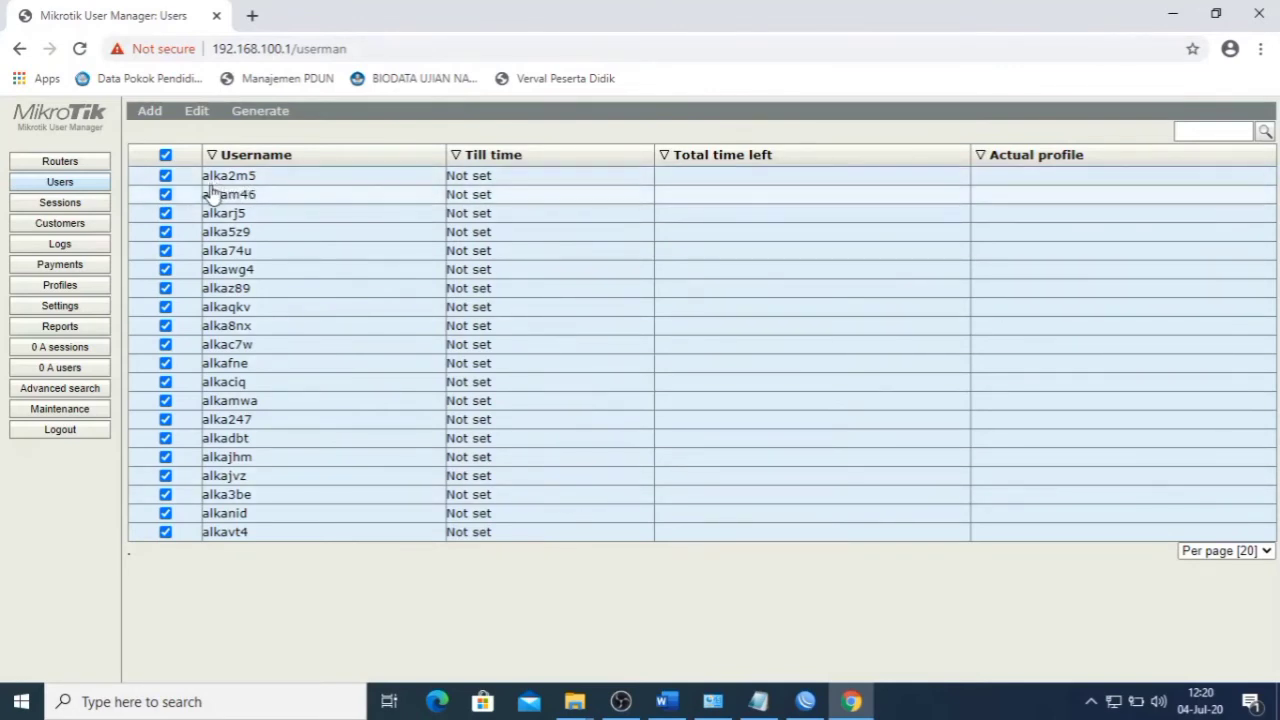
- After viewing user alka2m5's details, enable all checked alka users via Edit > Enable
{"action": "left_click", "coordinate": [284, 186]}
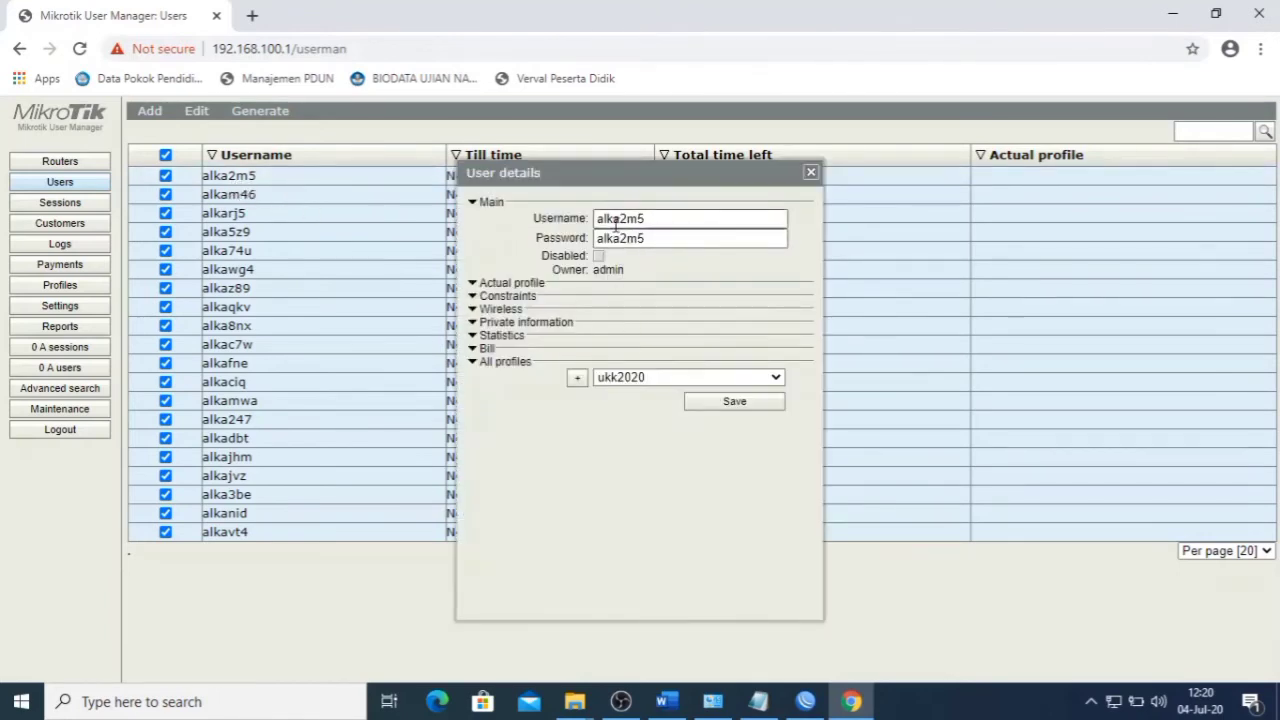
{"action": "left_click", "coordinate": [807, 174]}
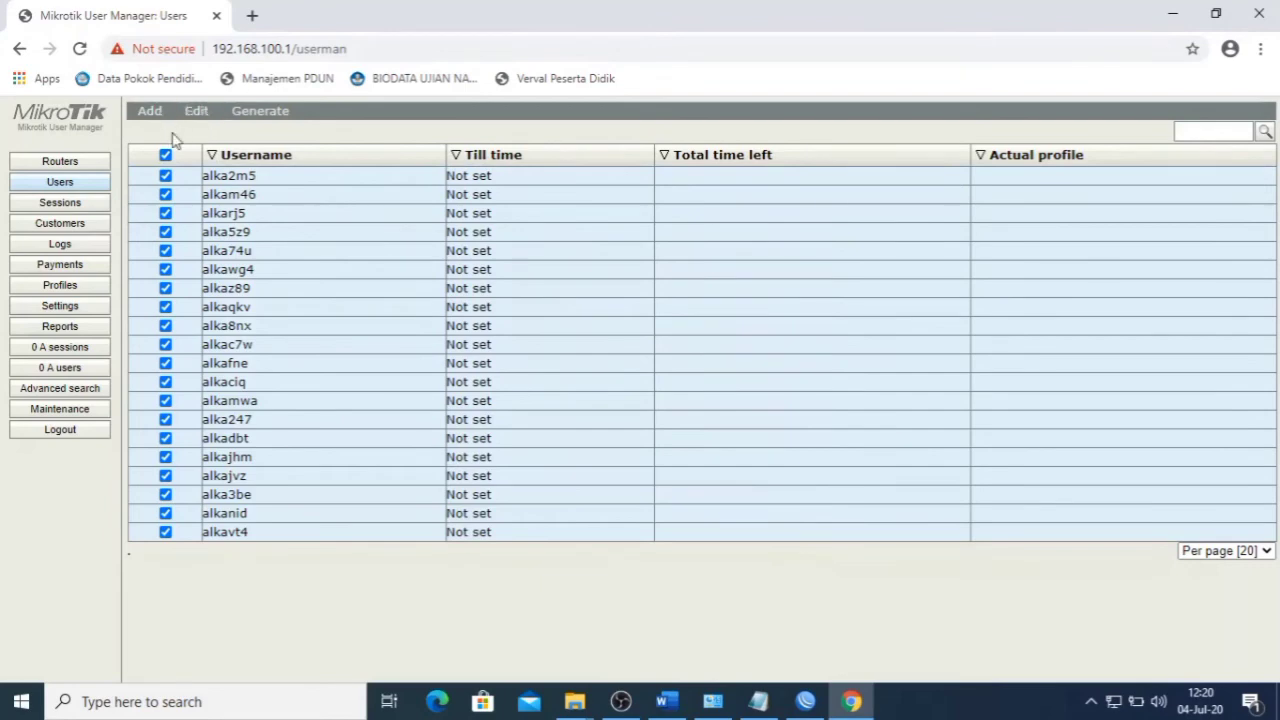
{"action": "left_click", "coordinate": [196, 112]}
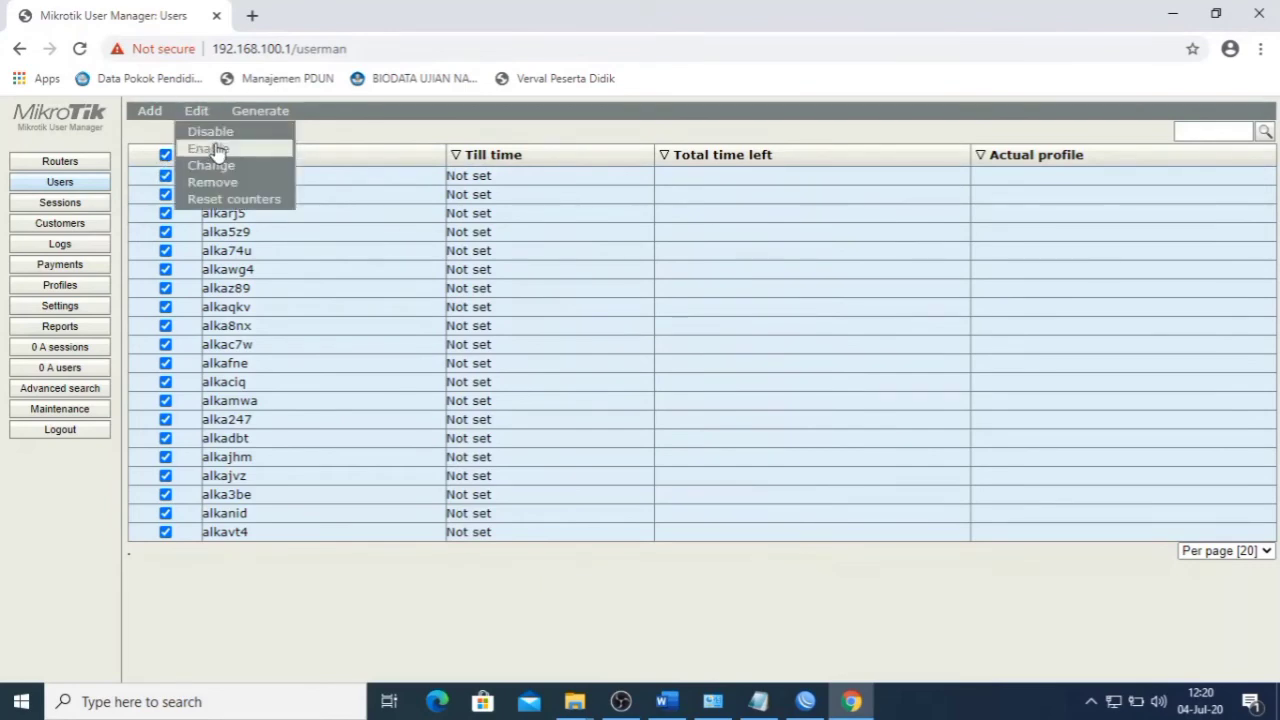
{"action": "left_click", "coordinate": [217, 150]}
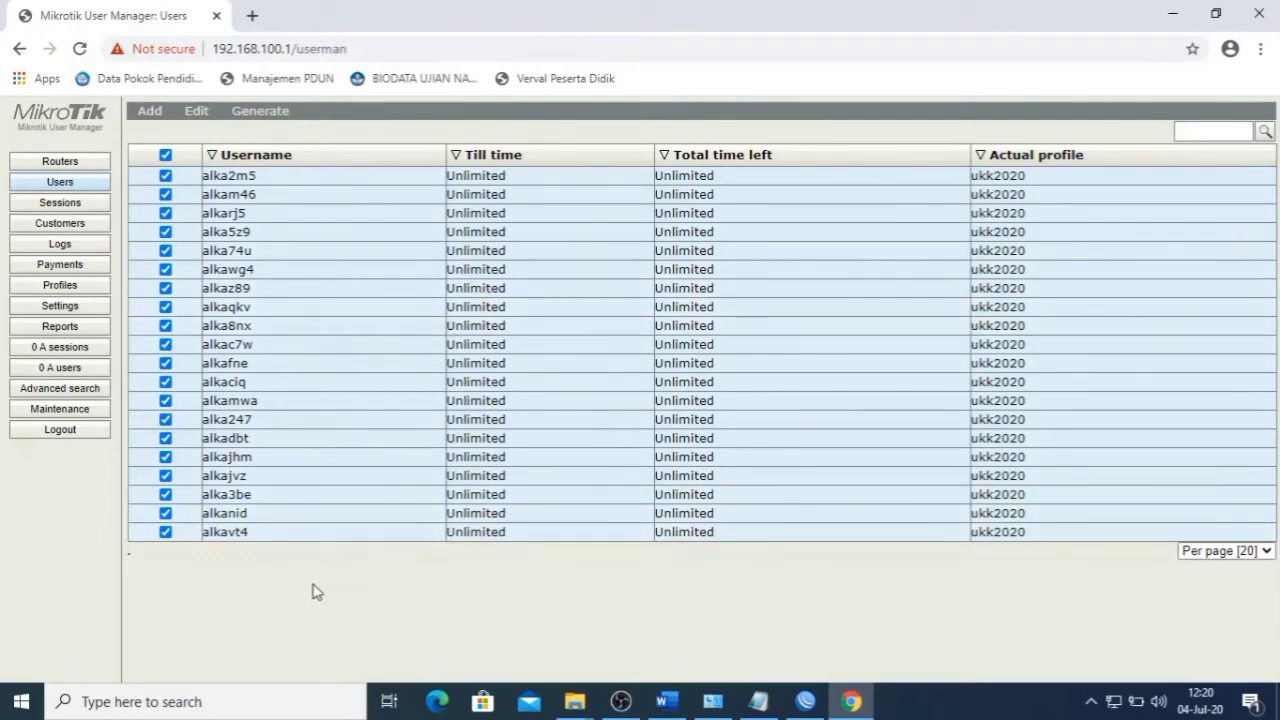
{"action": "left_click", "coordinate": [666, 701]}
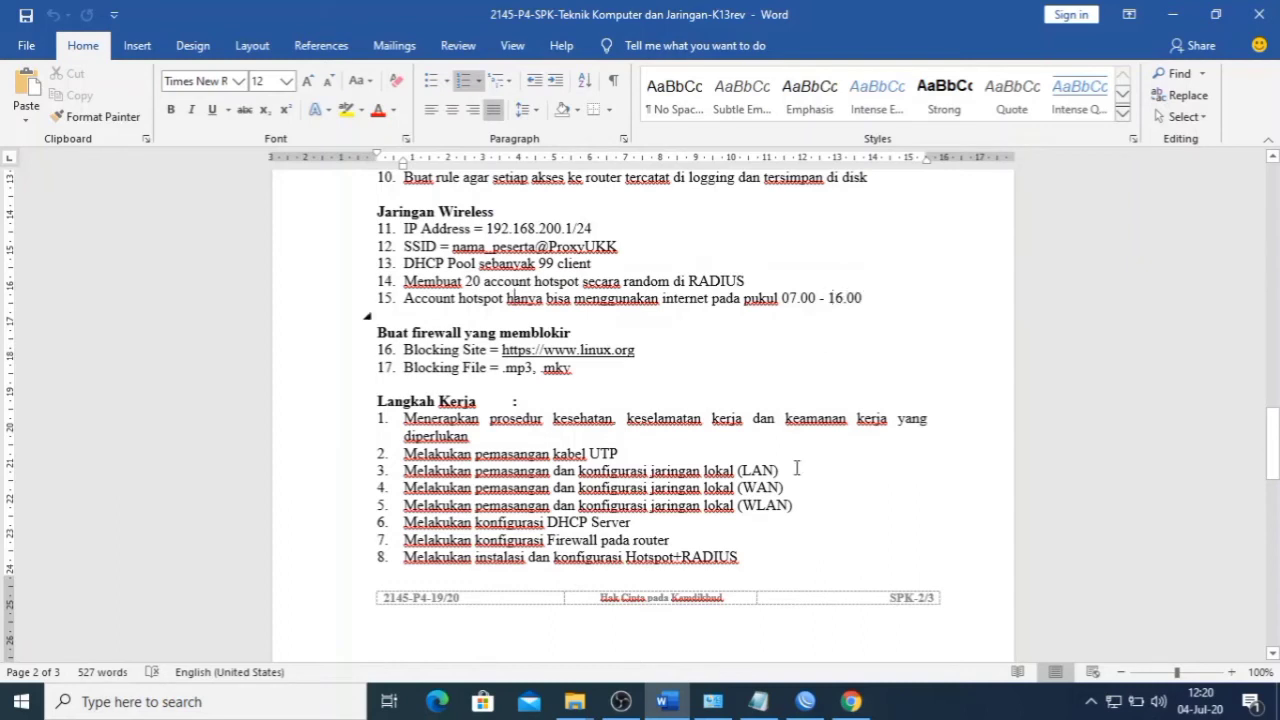
- Back in WinBox, close the RADIUS Incoming and RADIUS windows
{"action": "left_click", "coordinate": [803, 701]}
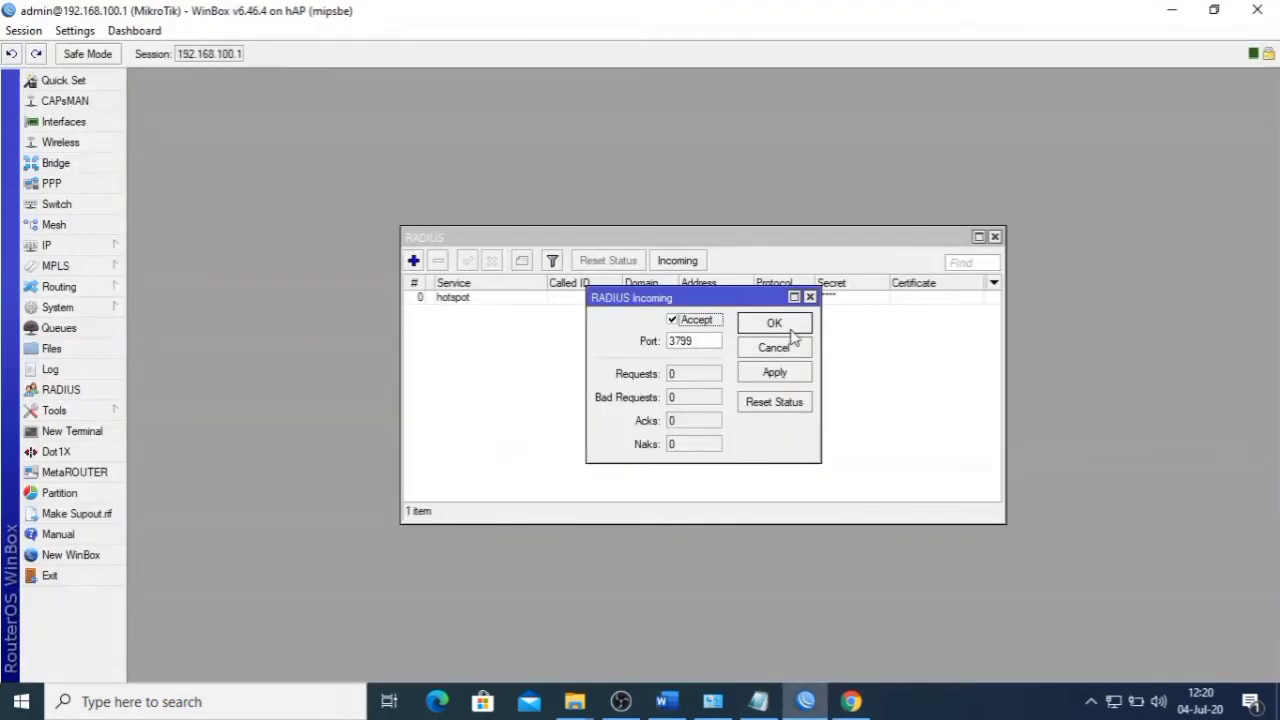
{"action": "left_click", "coordinate": [810, 298]}
{"action": "left_click", "coordinate": [994, 237]}
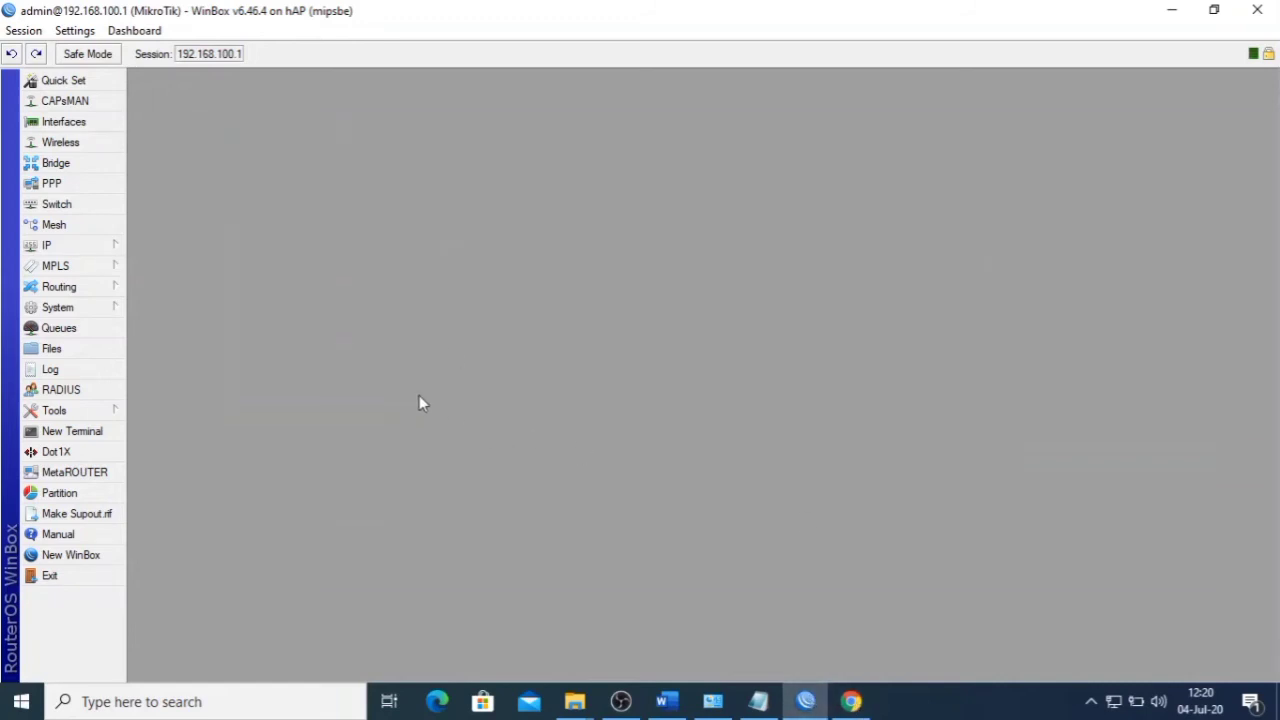
- Add a new firewall filter rule with chain forward and in-interface wlan1
{"action": "left_click", "coordinate": [82, 250]}
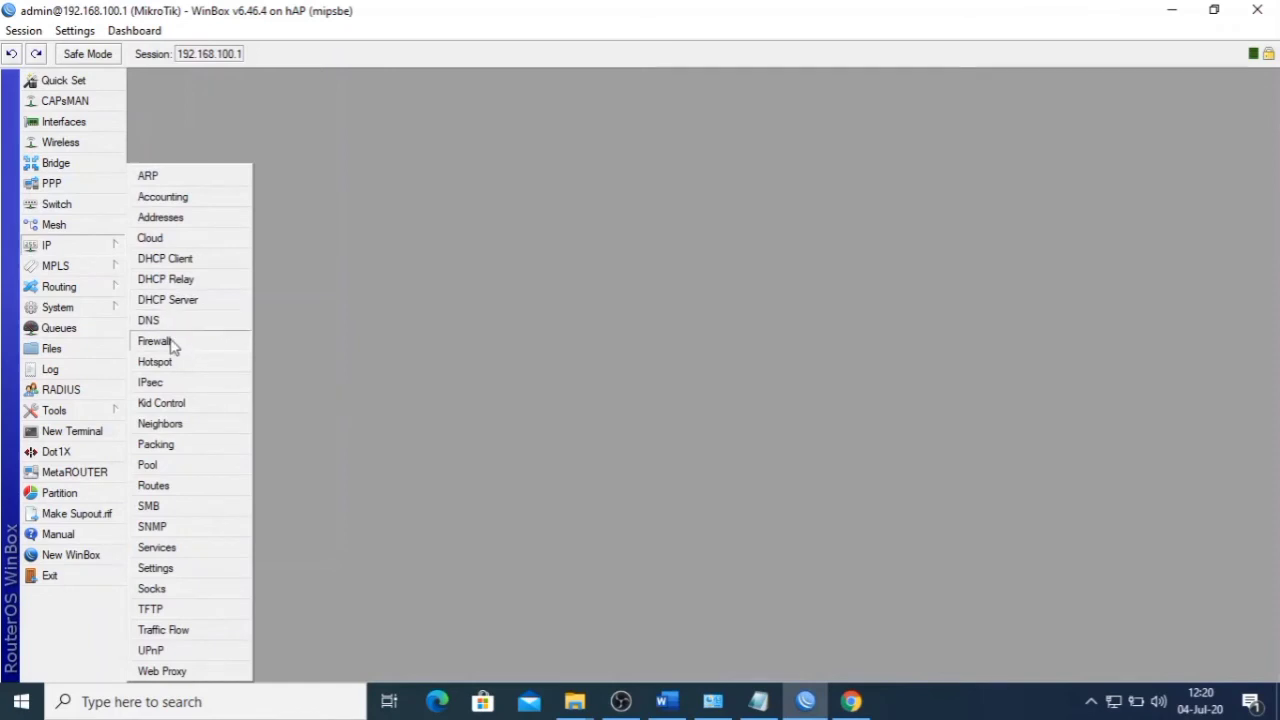
{"action": "left_click", "coordinate": [172, 346]}
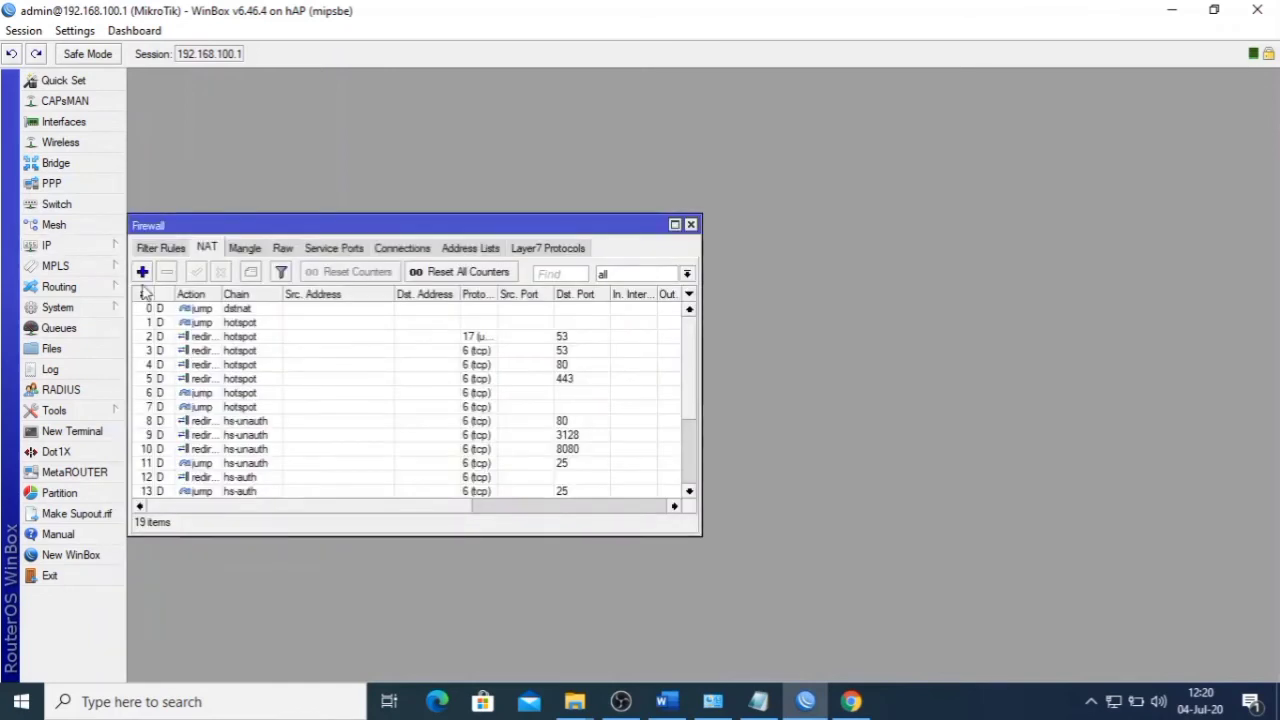
{"action": "left_click", "coordinate": [152, 248]}
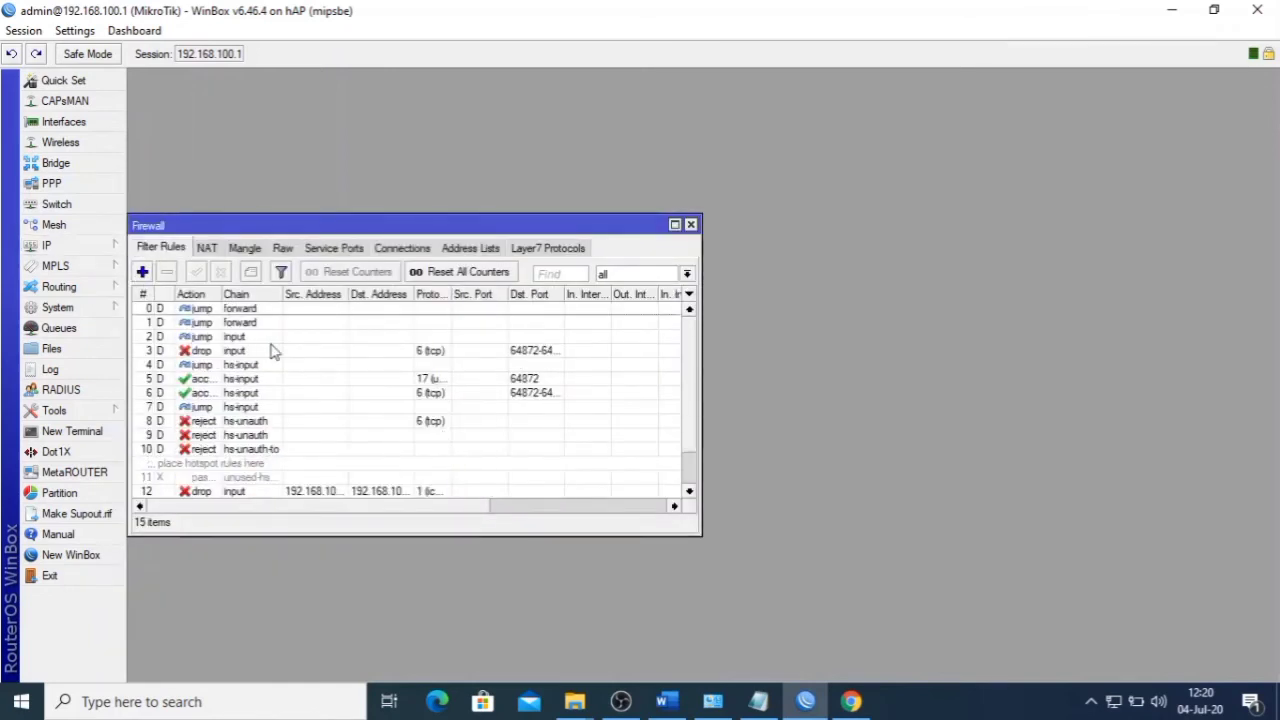
{"action": "left_click", "coordinate": [142, 272]}
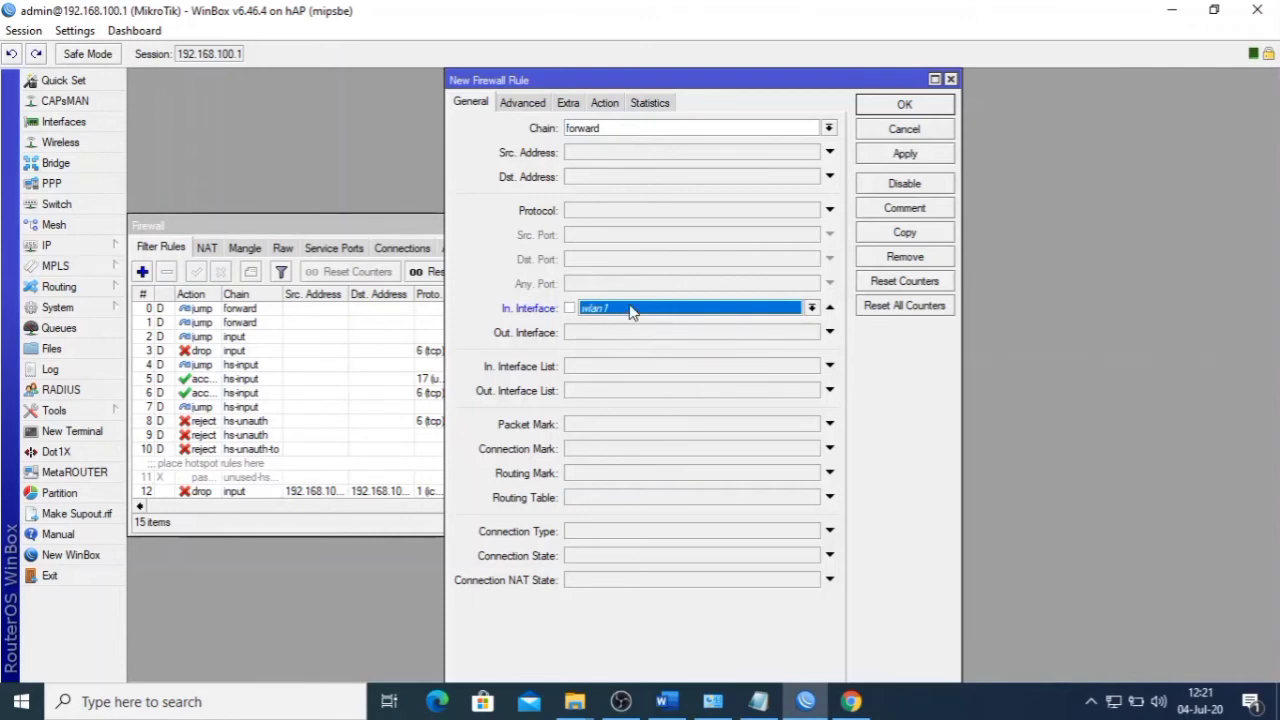
- Limit the rule to the 16:00–07:00 time window, checking the allowed hours in Word
{"action": "left_click", "coordinate": [576, 104]}
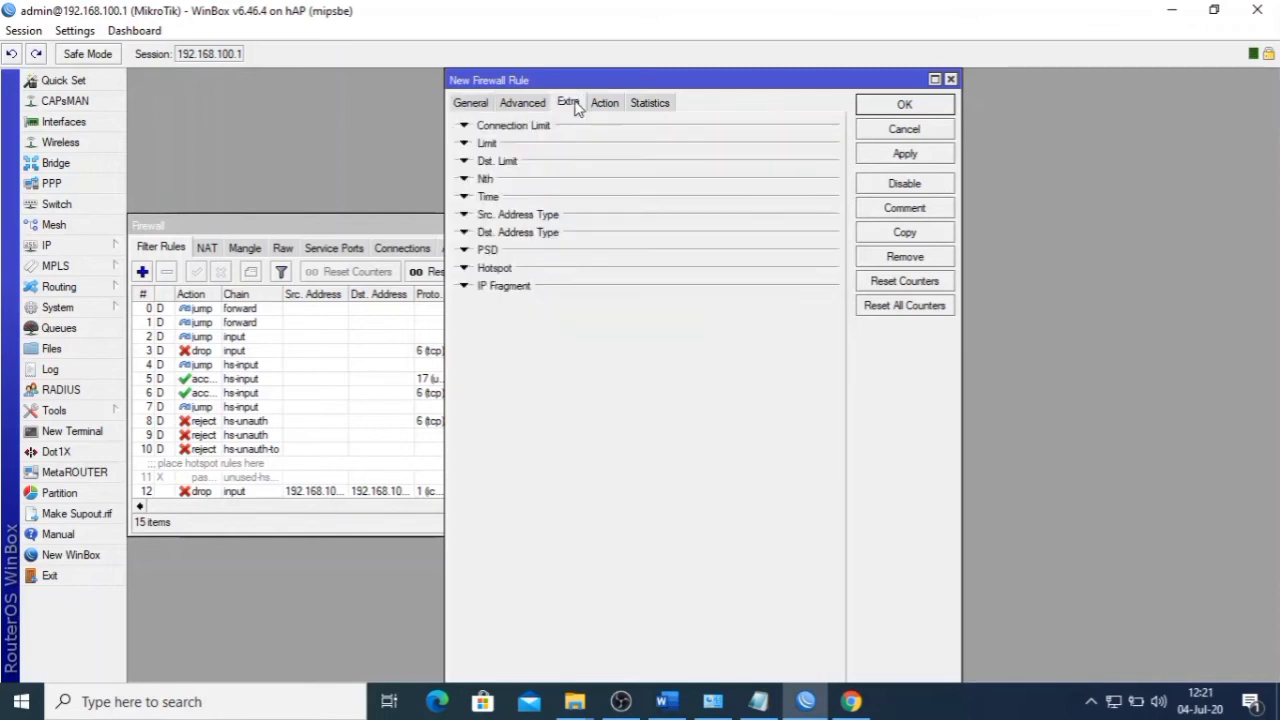
{"action": "left_click", "coordinate": [466, 197]}
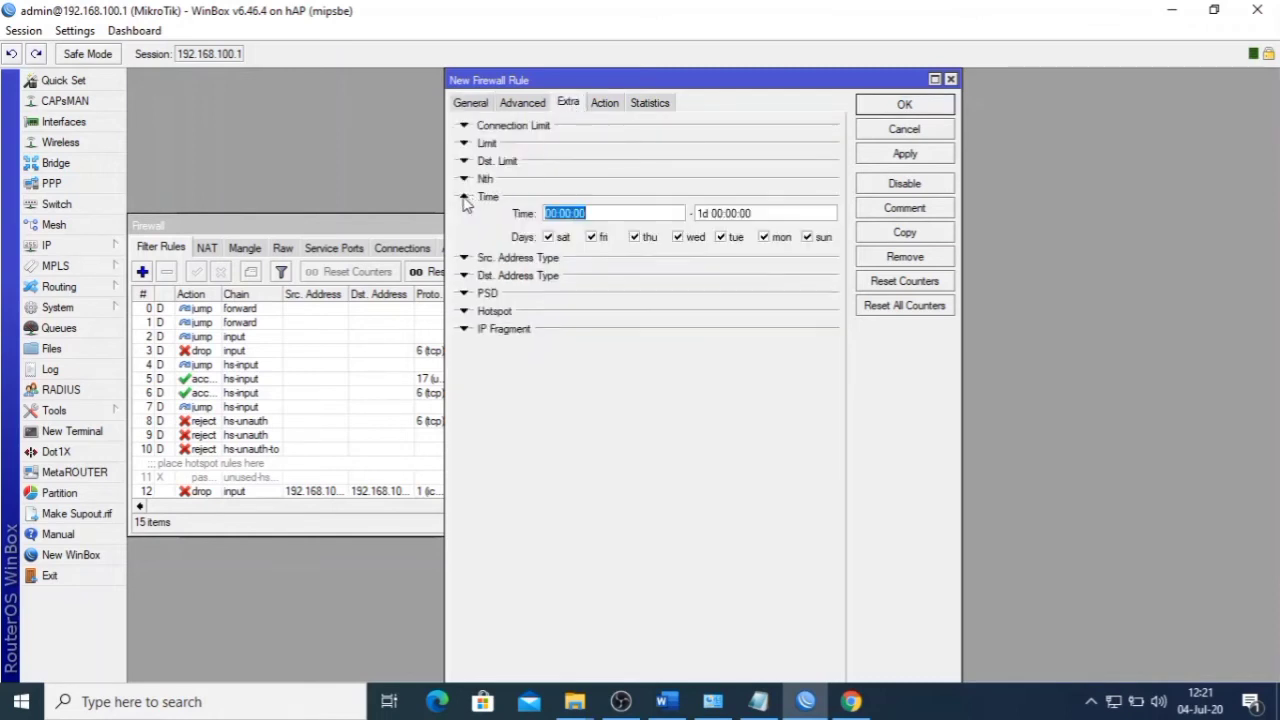
{"action": "left_click", "coordinate": [557, 213]}
{"action": "left_click", "coordinate": [676, 708]}
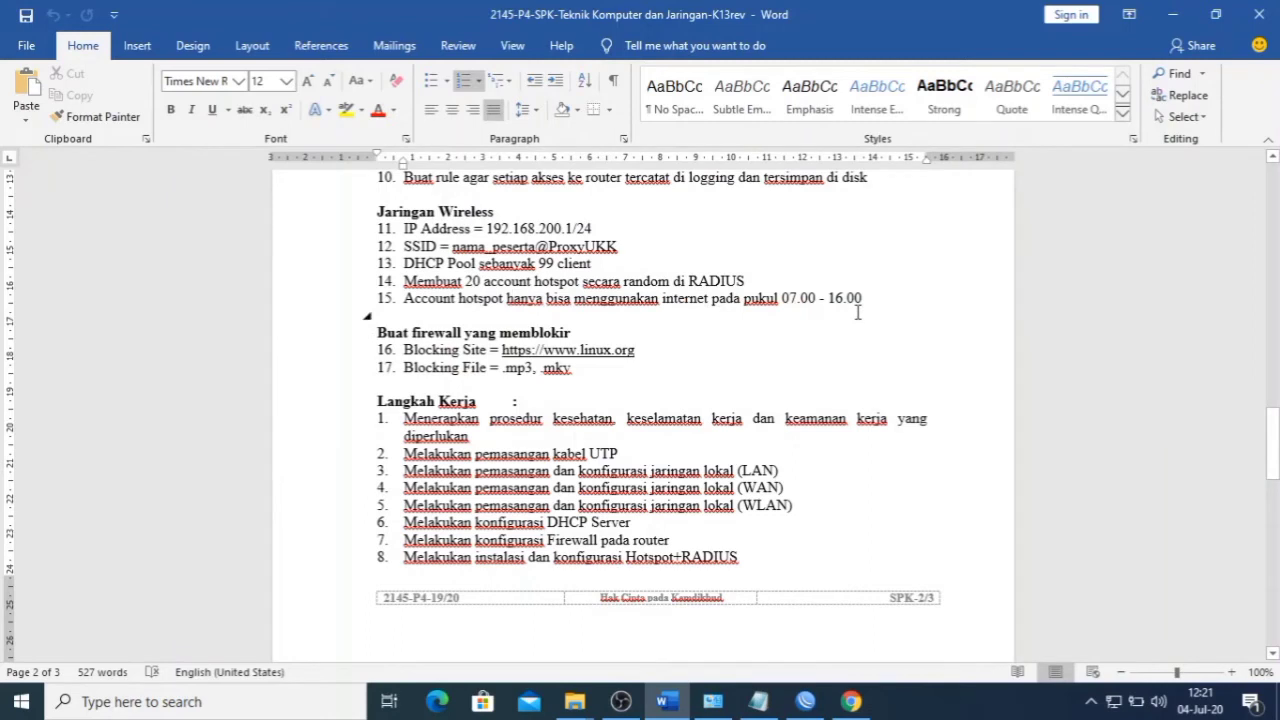
{"action": "left_click", "coordinate": [805, 701]}
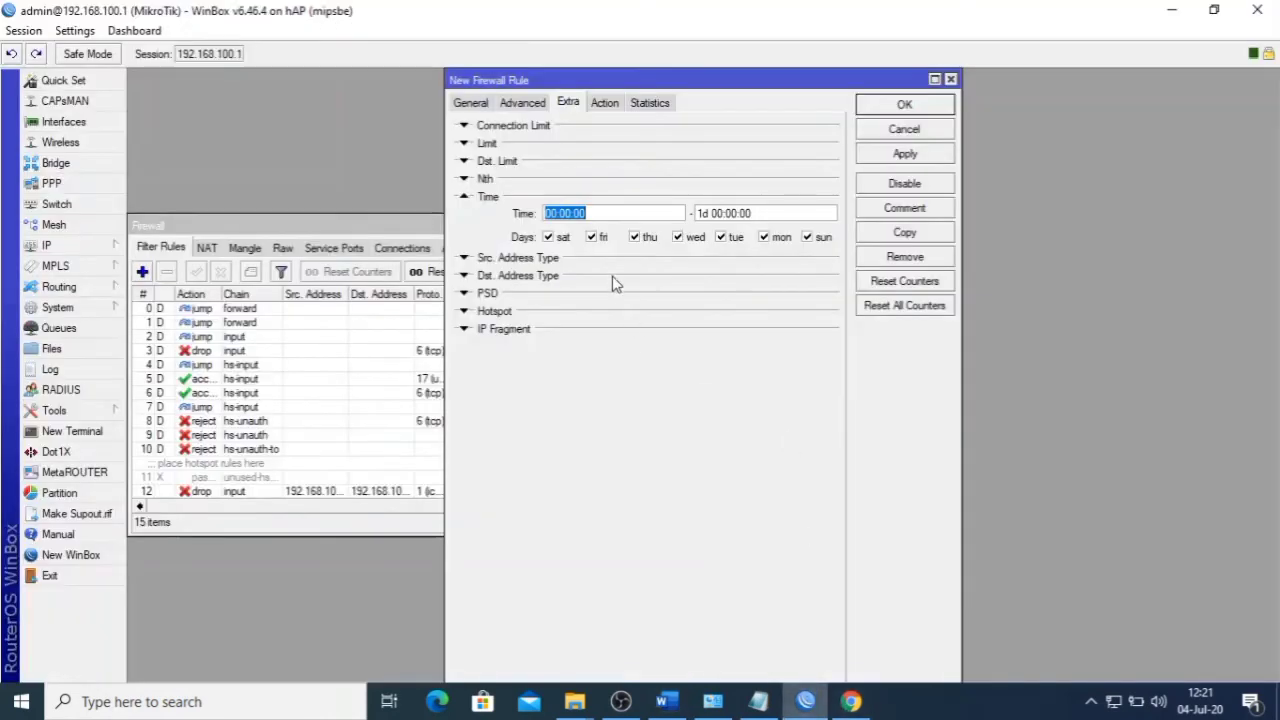
{"action": "left_click", "coordinate": [547, 213]}
{"action": "key", "text": "Delete"}
{"action": "key", "text": "Delete"}
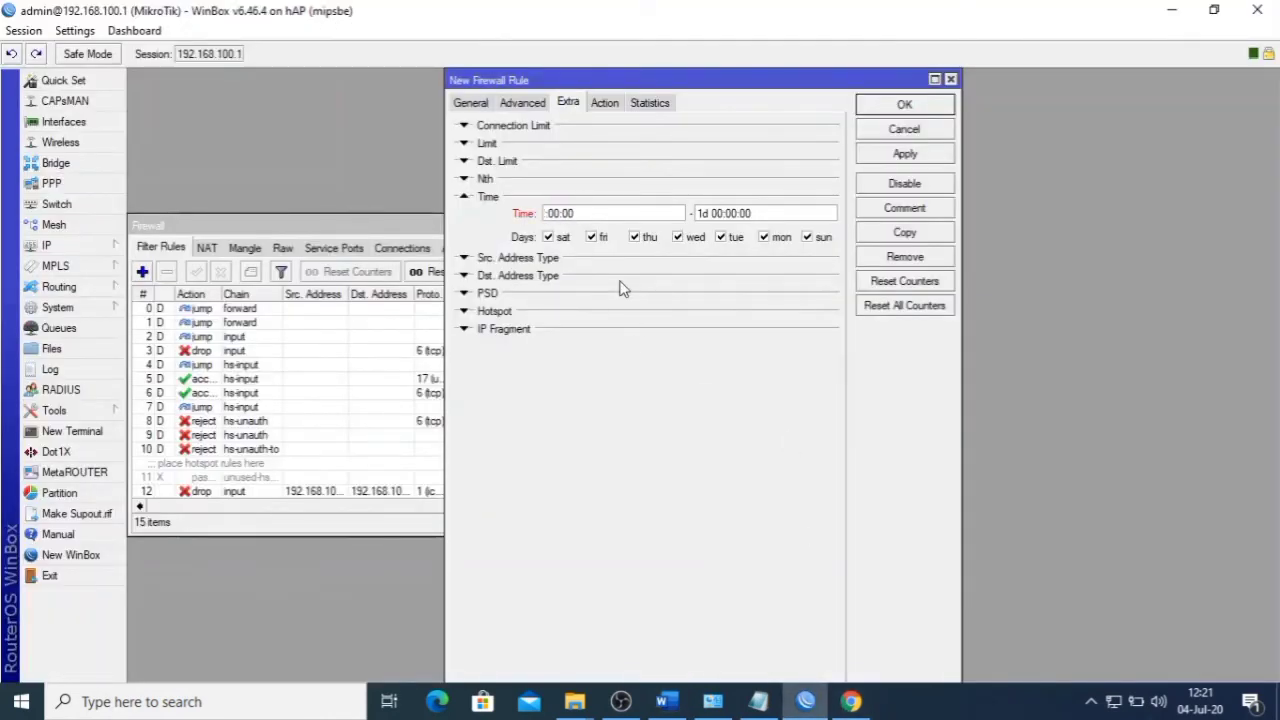
{"action": "type", "text": "16"}
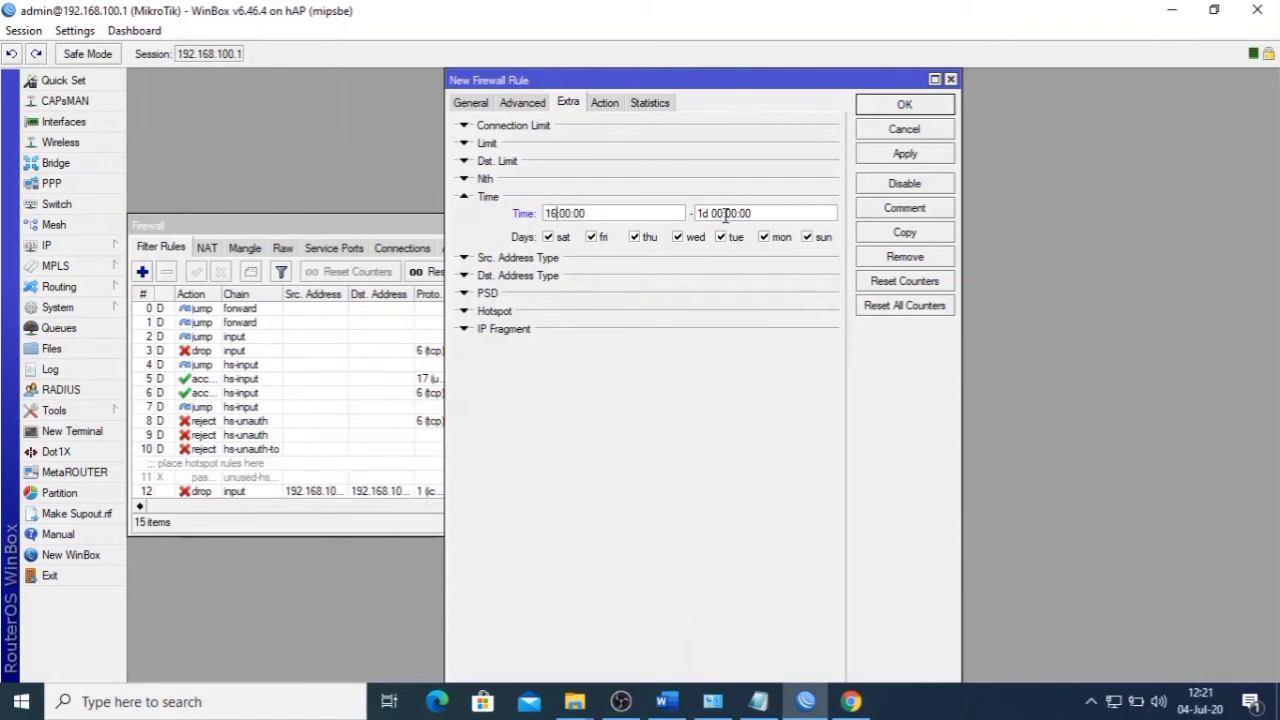
{"action": "left_click", "coordinate": [724, 213]}
{"action": "key", "text": "BackSpace"}
{"action": "key", "text": "BackSpace"}
{"action": "key", "text": "BackSpace"}
{"action": "key", "text": "BackSpace"}
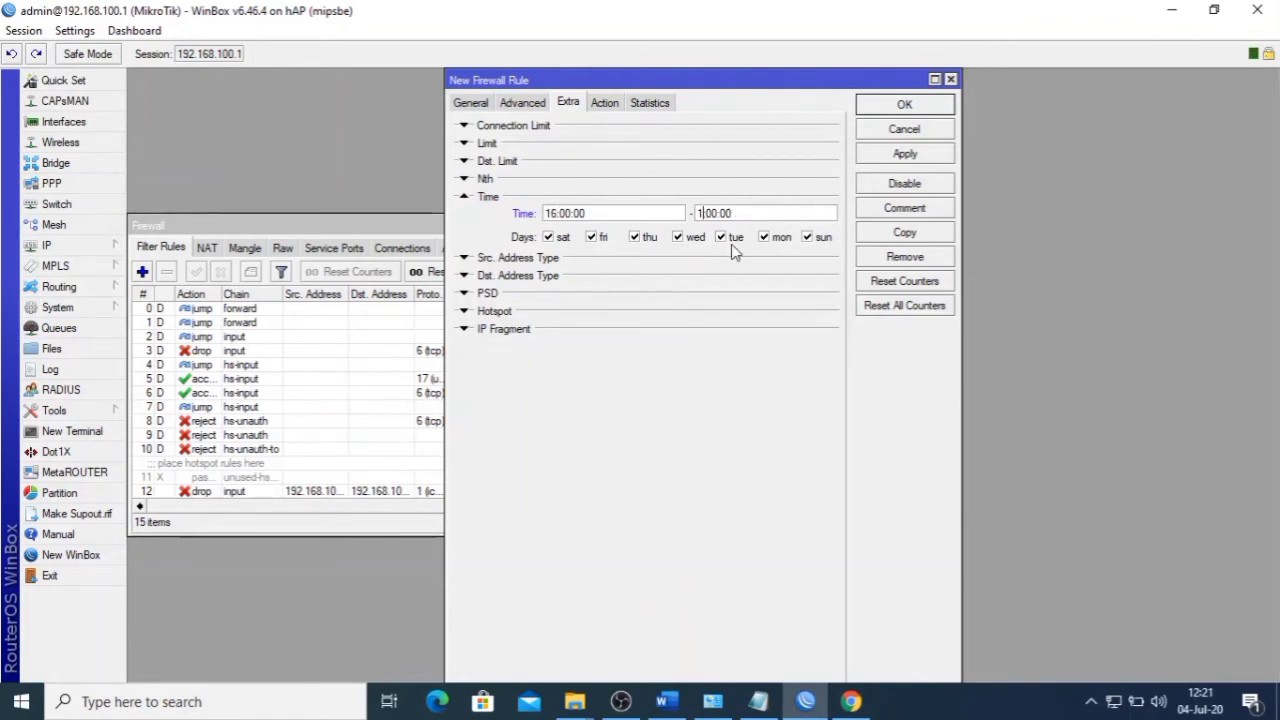
{"action": "type", "text": "7"}
- Set the rule's action to drop and save it with Apply and OK
{"action": "left_click", "coordinate": [605, 103]}
{"action": "left_click", "coordinate": [614, 128]}
{"action": "left_click", "coordinate": [593, 181]}
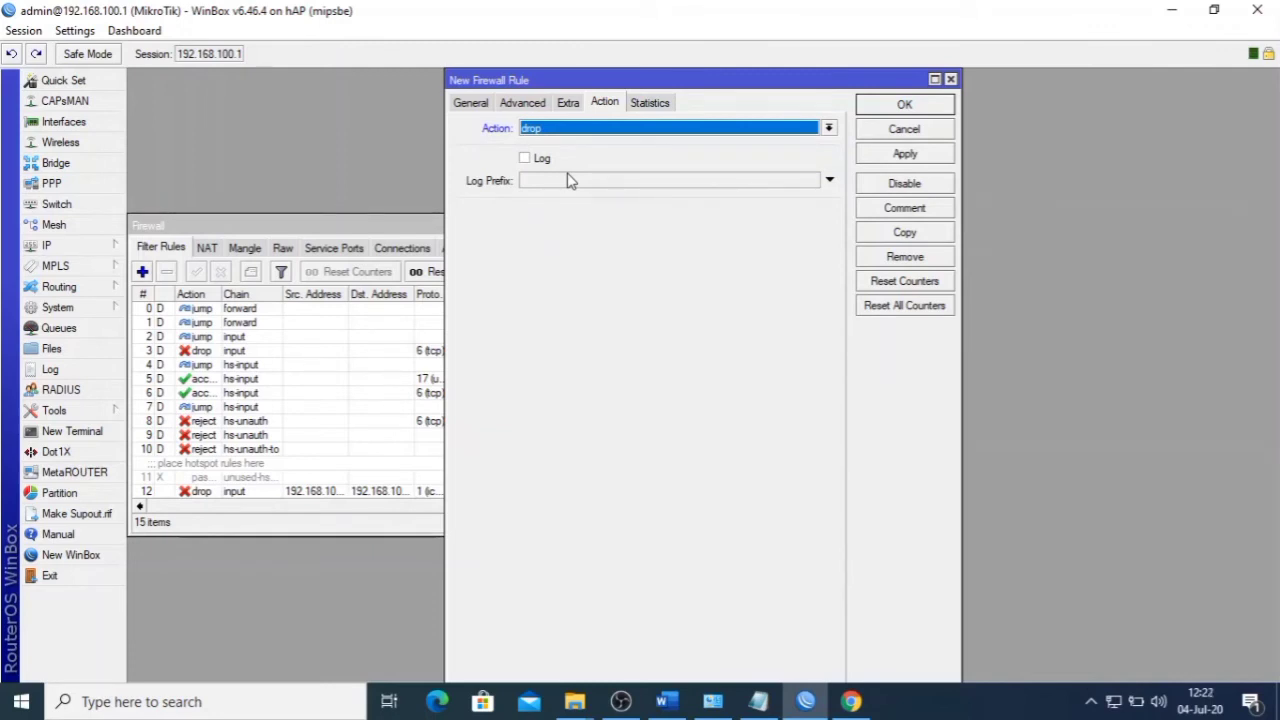
{"action": "left_click", "coordinate": [523, 103]}
{"action": "left_click", "coordinate": [567, 103]}
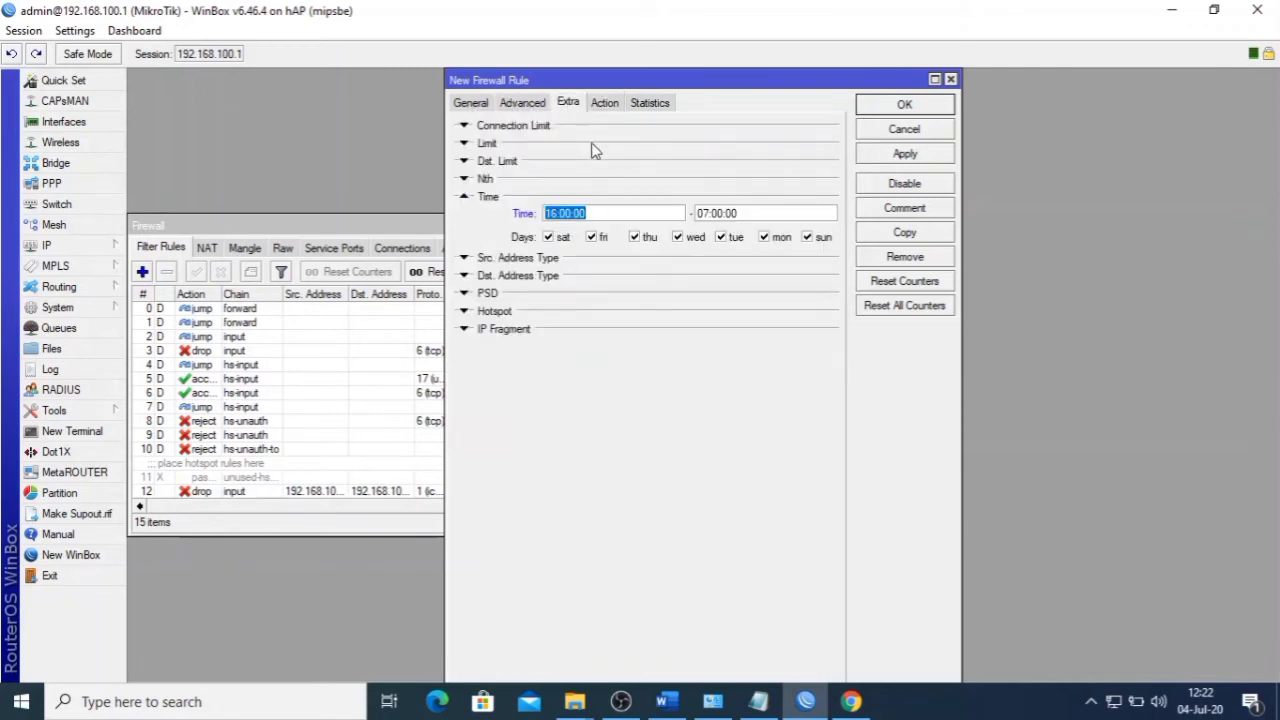
{"action": "left_click", "coordinate": [605, 104]}
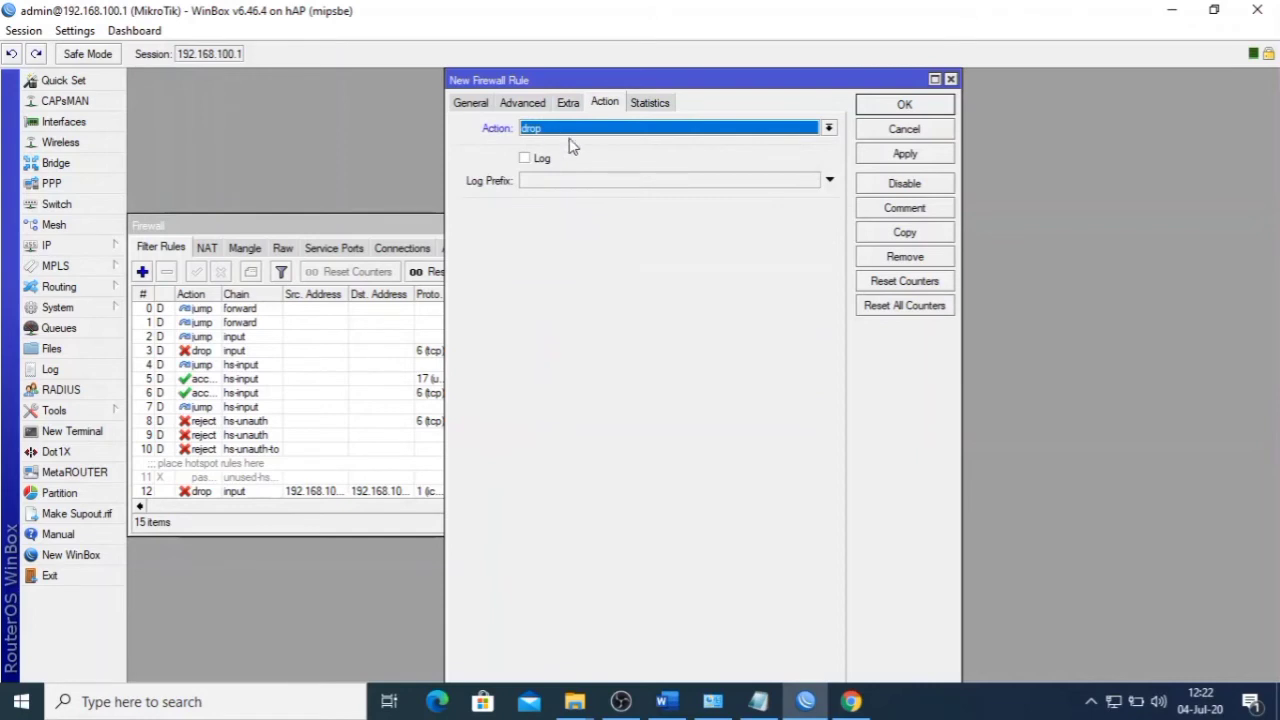
{"action": "left_click", "coordinate": [890, 157]}
{"action": "left_click", "coordinate": [906, 106]}
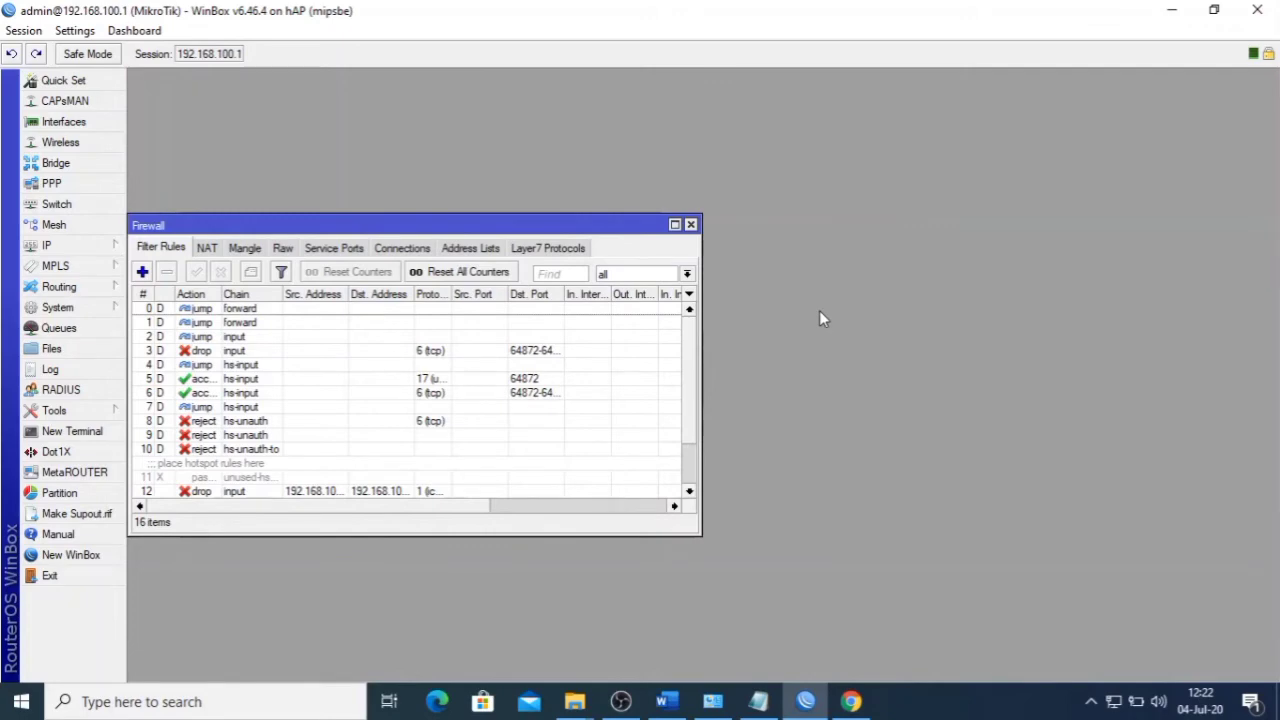
{"action": "left_click", "coordinate": [666, 701]}
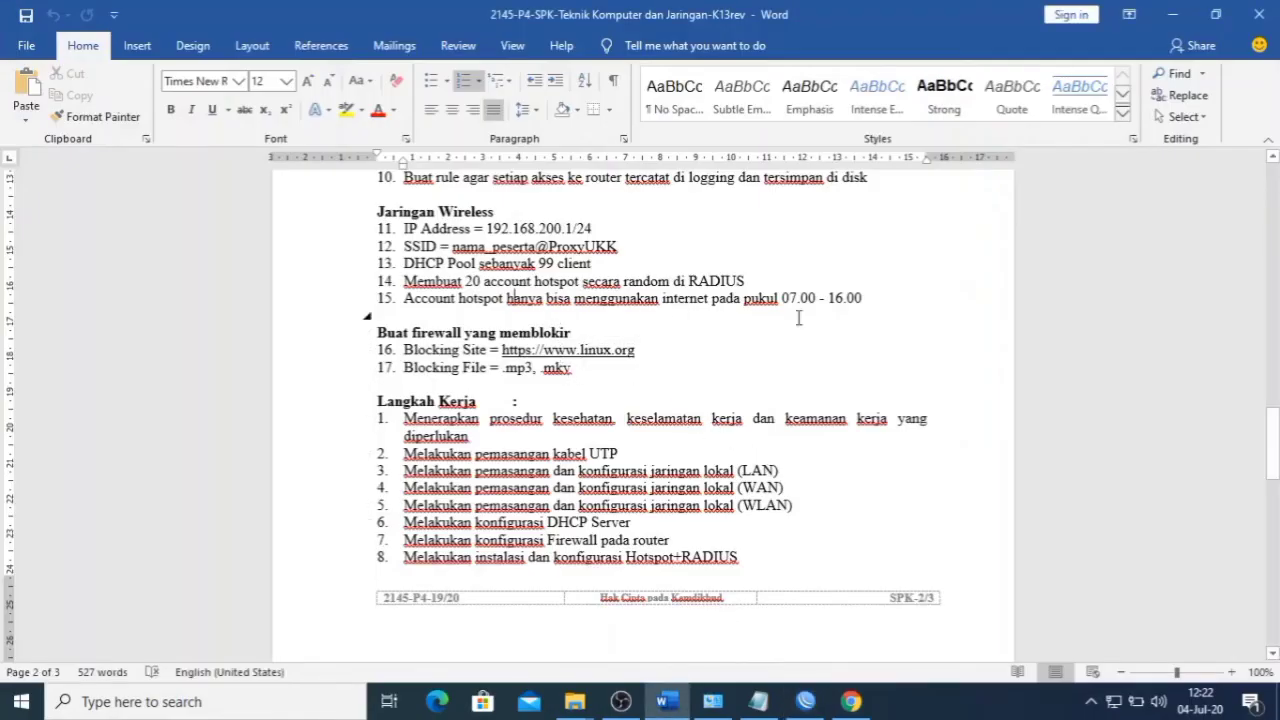
- Compare the linux.org blocking task with the Notepad regex, then close WinBox's Firewall window
{"action": "triple_click", "coordinate": [404, 350]}
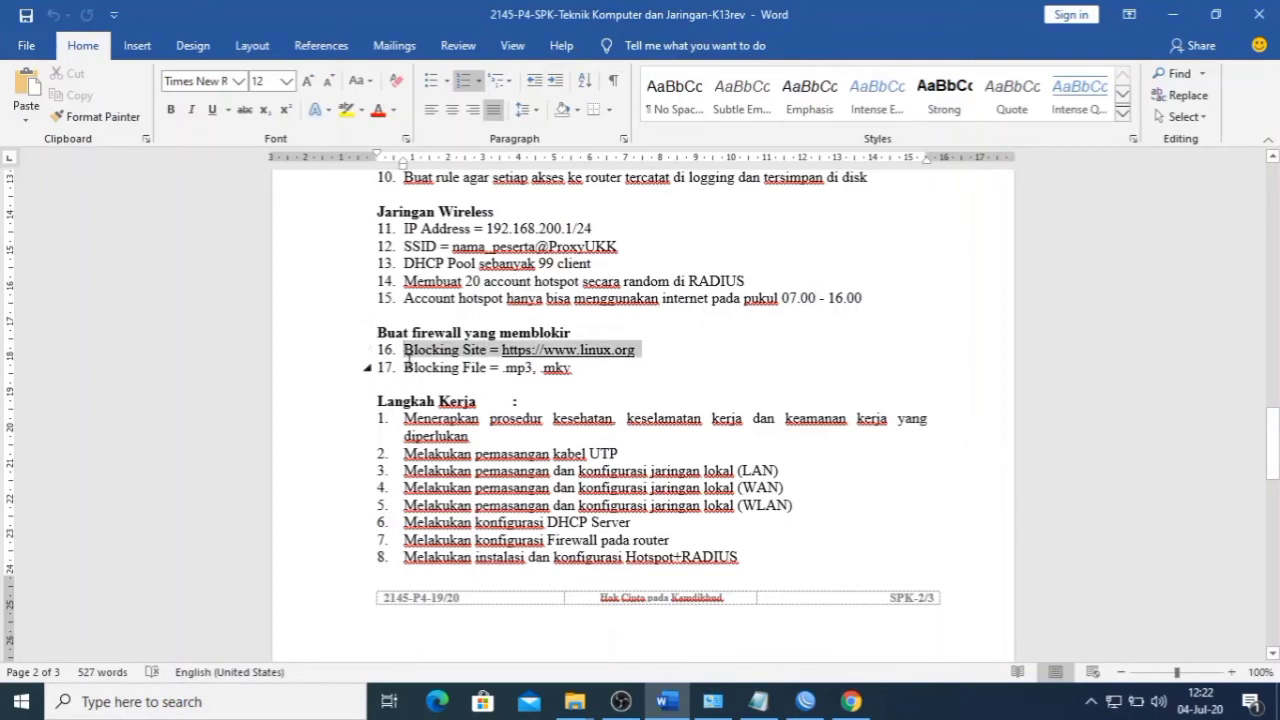
{"action": "left_click", "coordinate": [565, 377]}
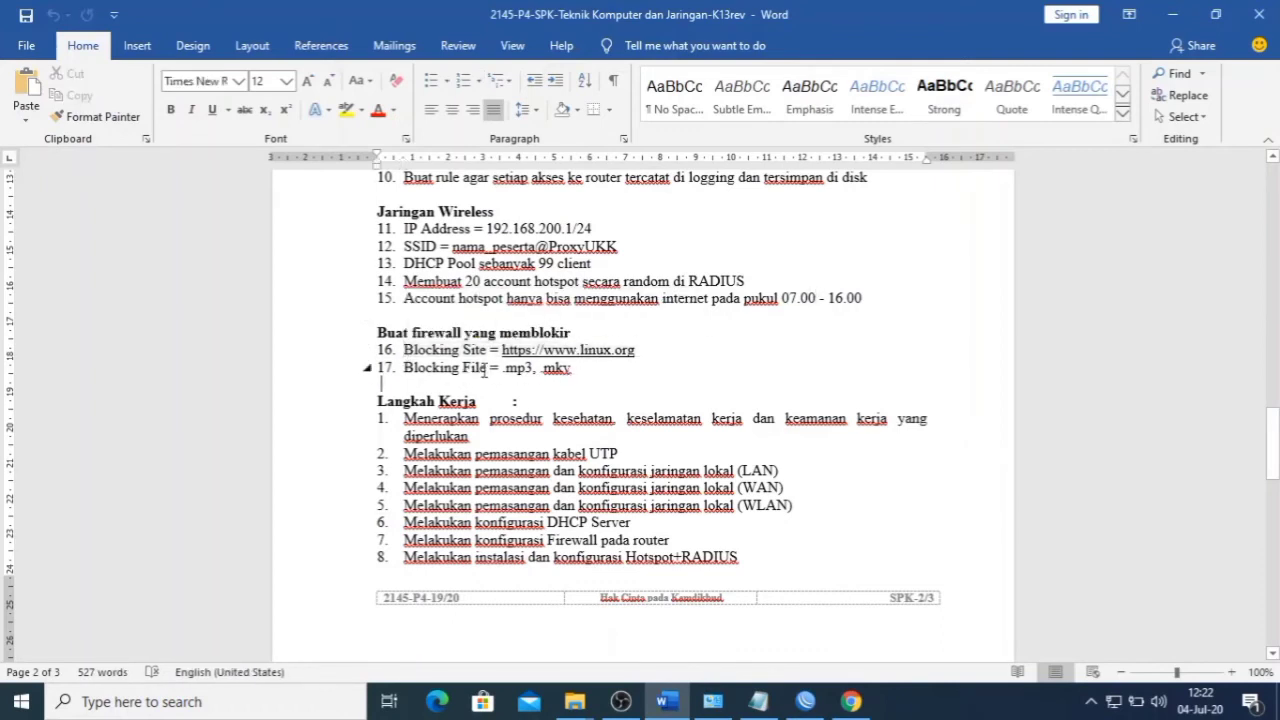
{"action": "left_click", "coordinate": [805, 701]}
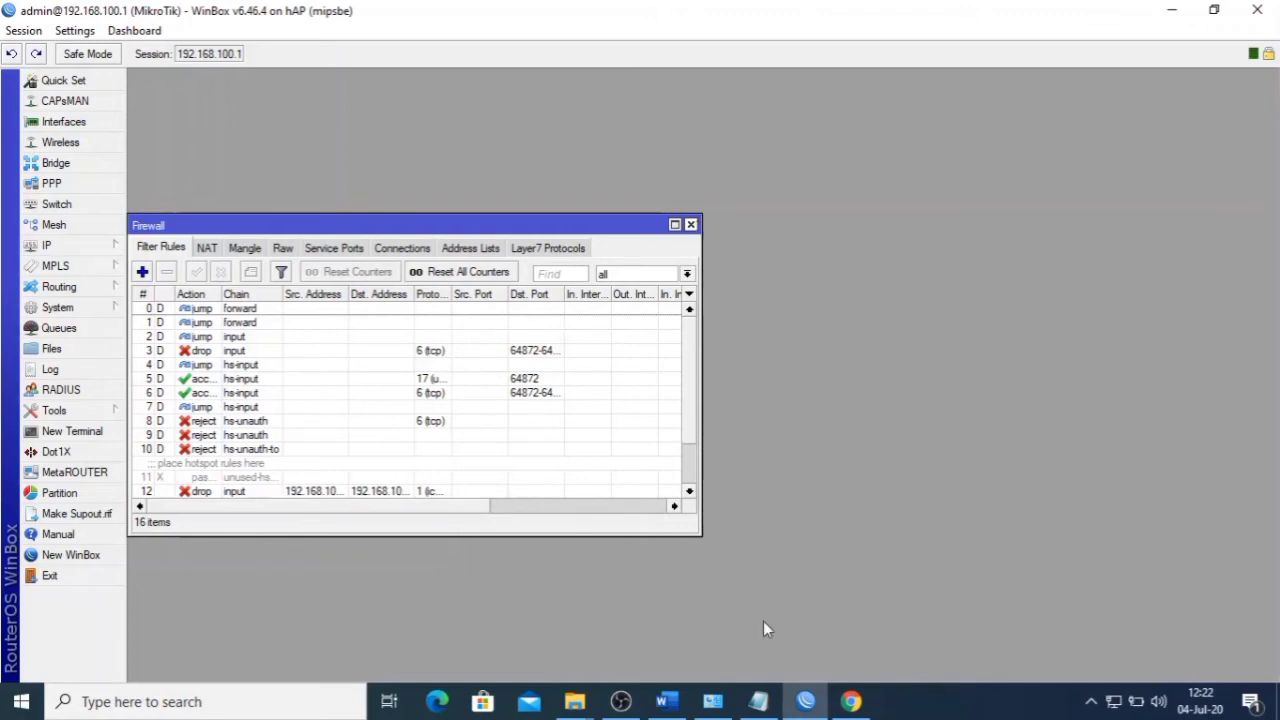
{"action": "left_click", "coordinate": [759, 701]}
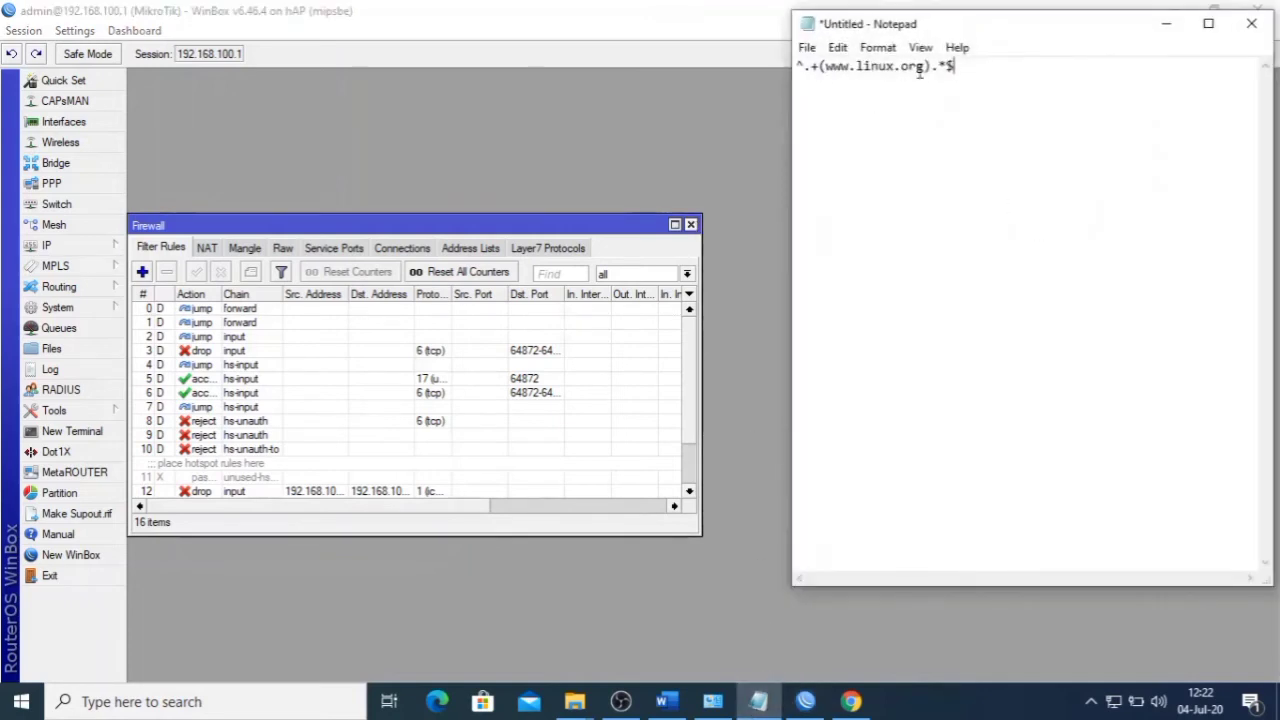
{"action": "left_click", "coordinate": [667, 701]}
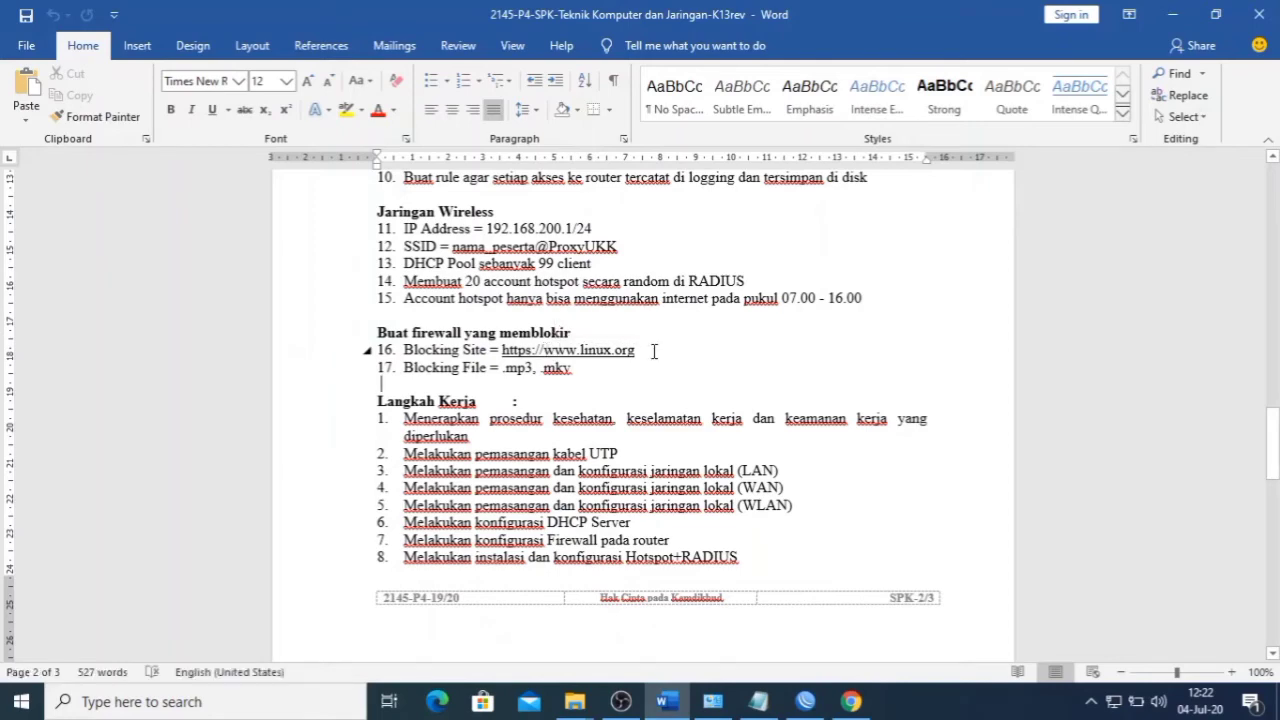
{"action": "left_click", "coordinate": [668, 704]}
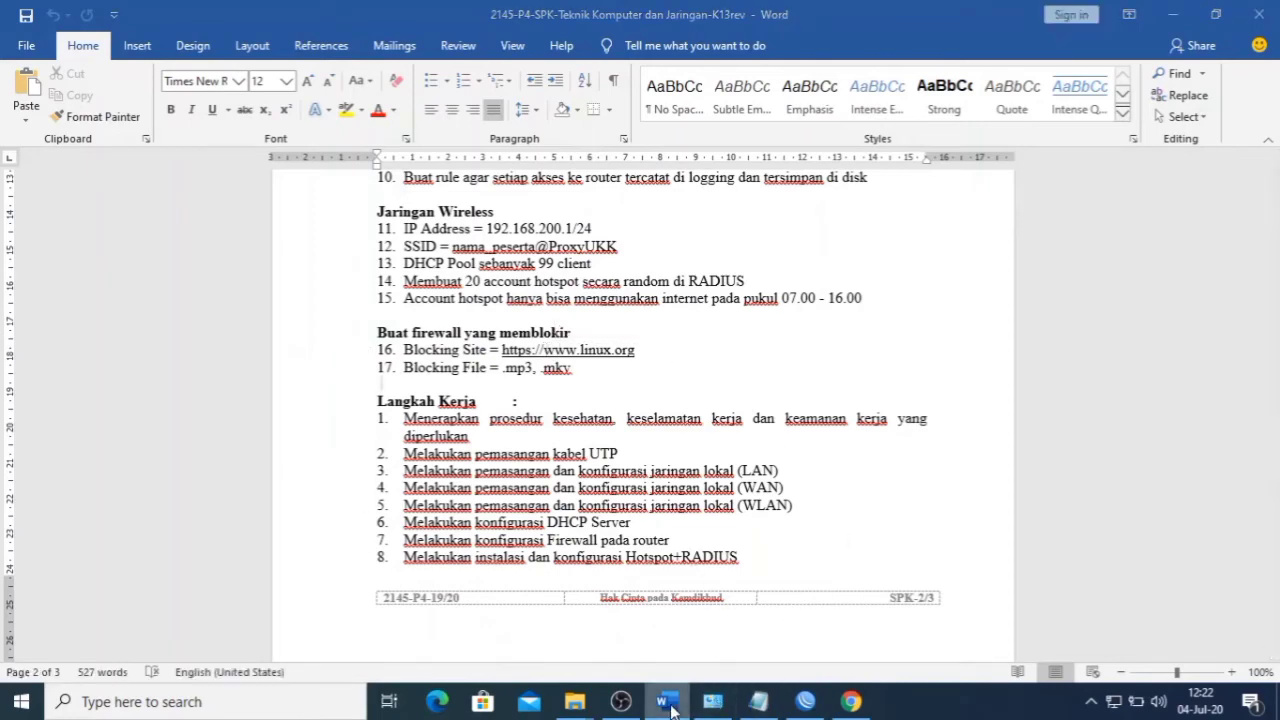
{"action": "left_click", "coordinate": [690, 224]}
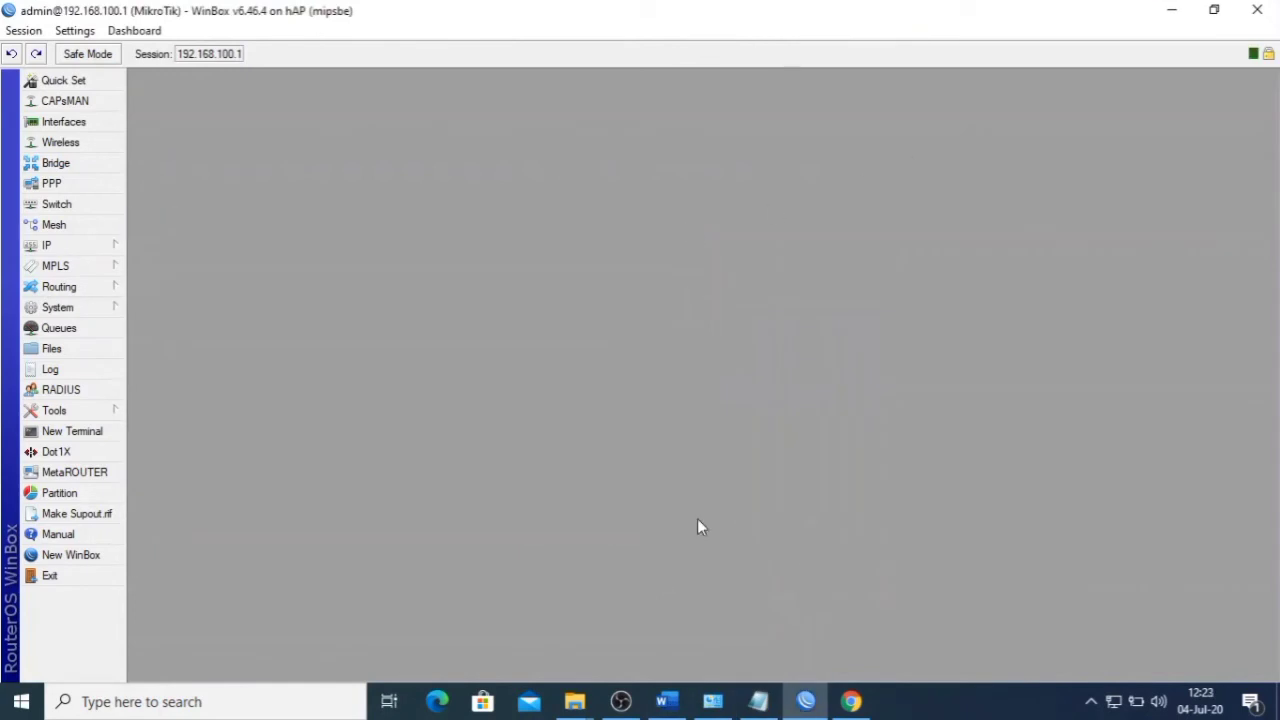
- Add a new Layer7 protocol named linuk under IP > Firewall > Layer7 Protocols
{"action": "left_click", "coordinate": [88, 247]}
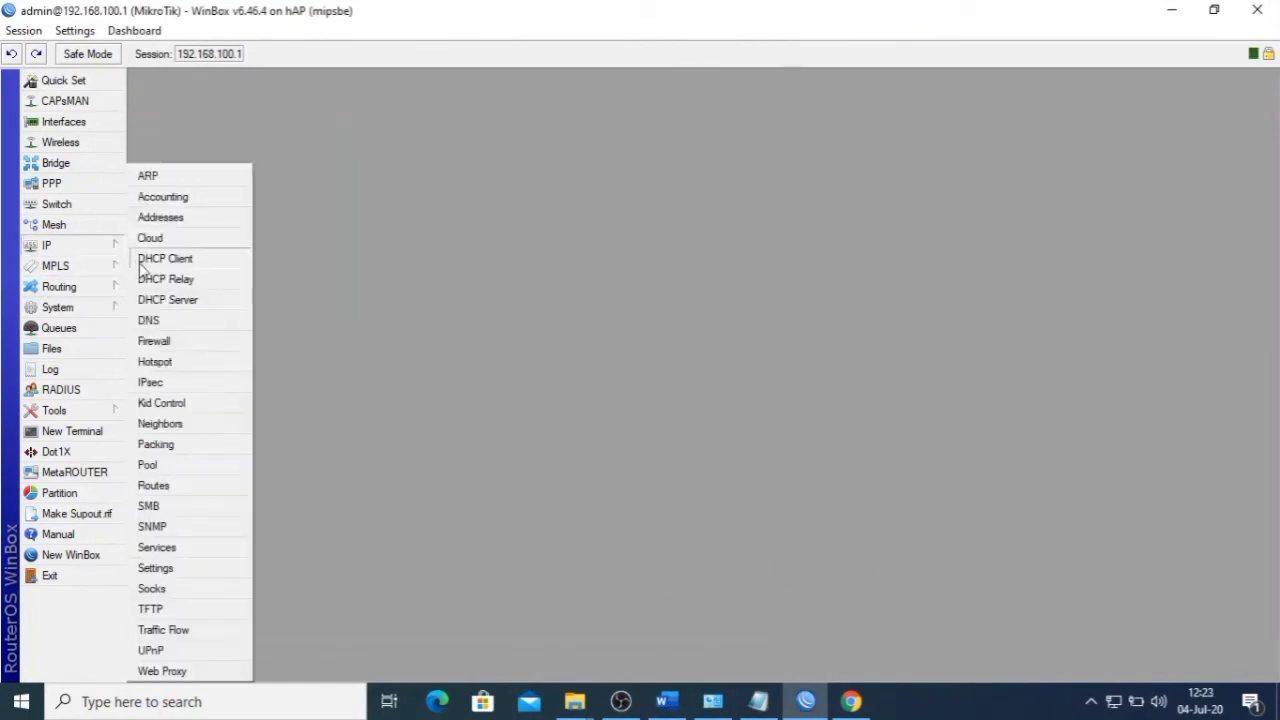
{"action": "left_click", "coordinate": [186, 352]}
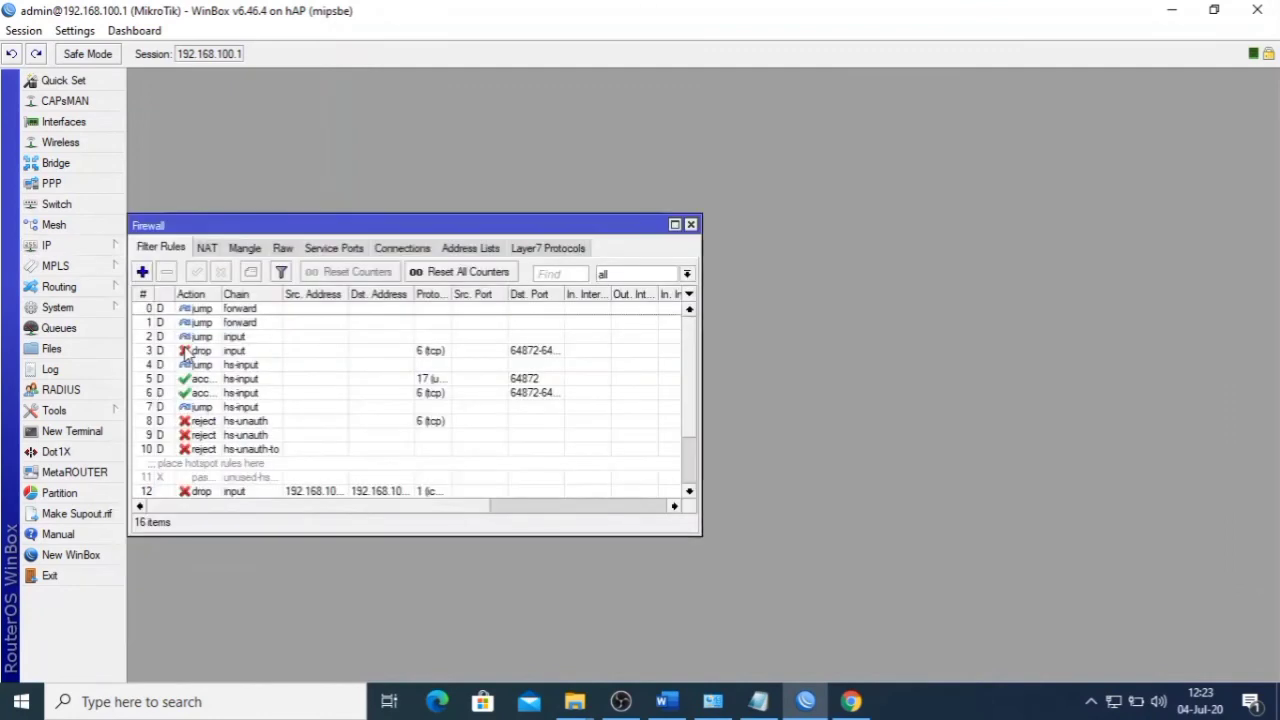
{"action": "left_click", "coordinate": [548, 248]}
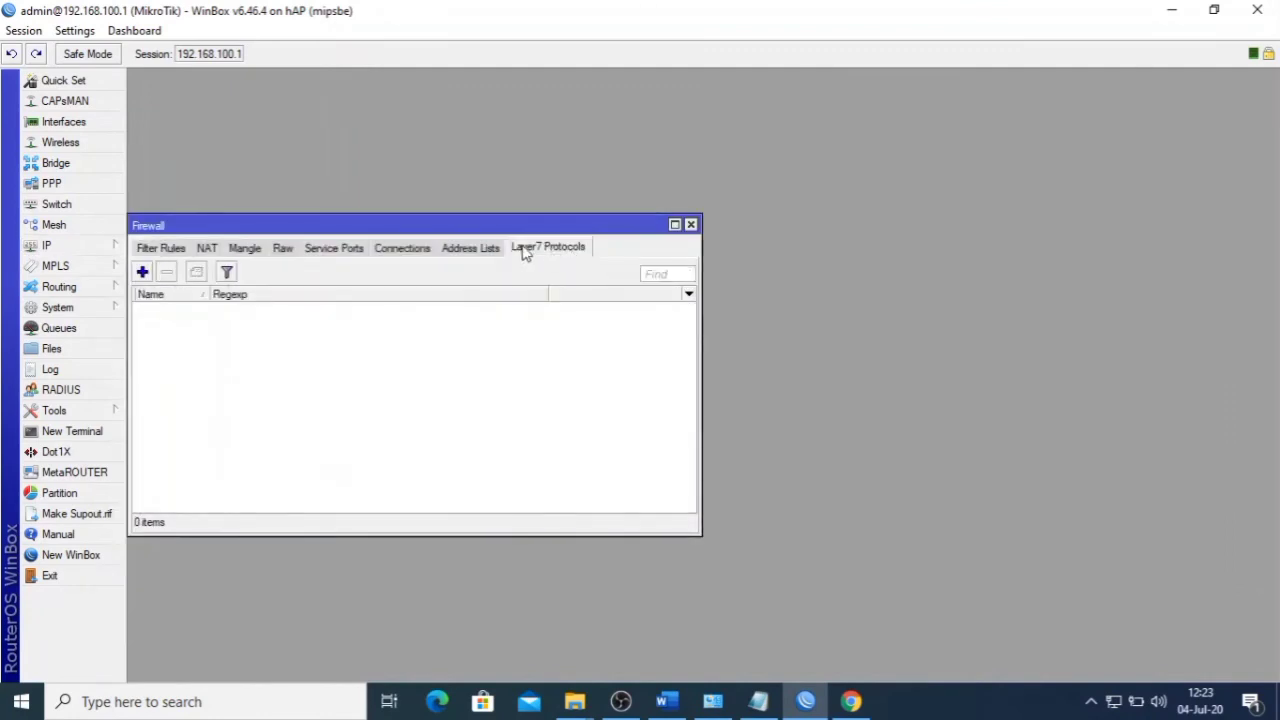
{"action": "left_click", "coordinate": [142, 272]}
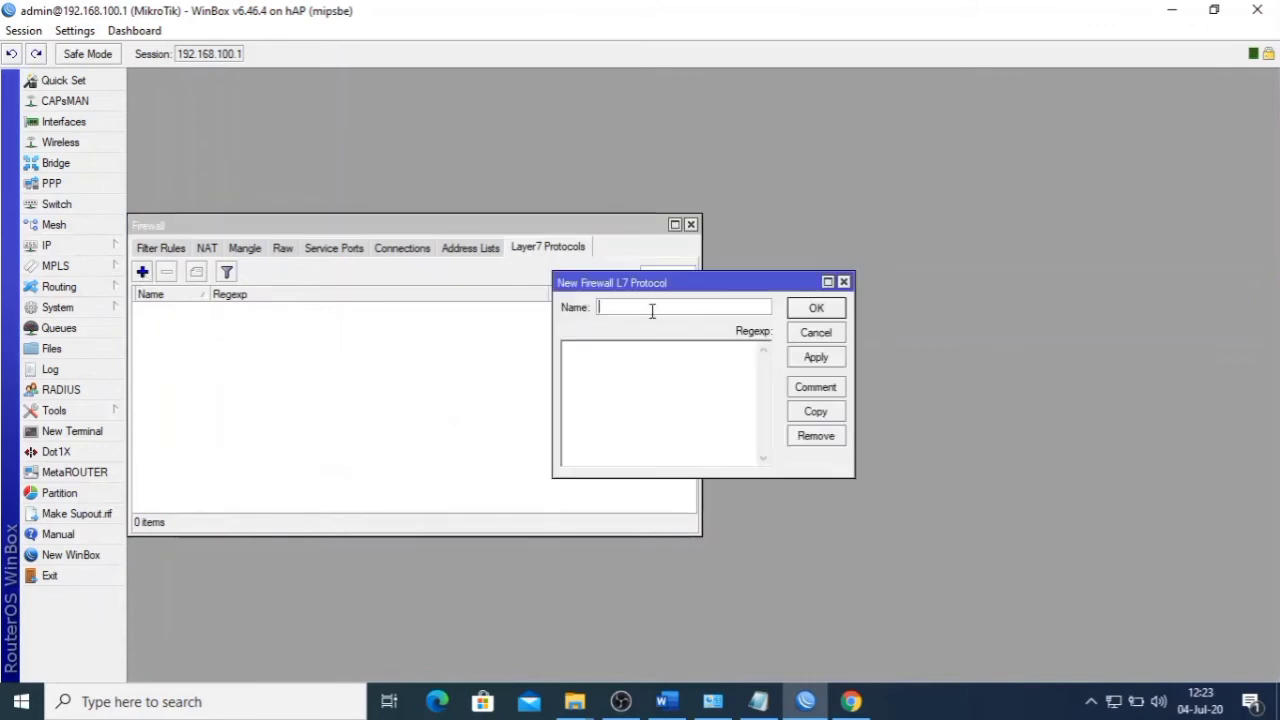
{"action": "type", "text": "linux"}
{"action": "left_click", "coordinate": [688, 374]}
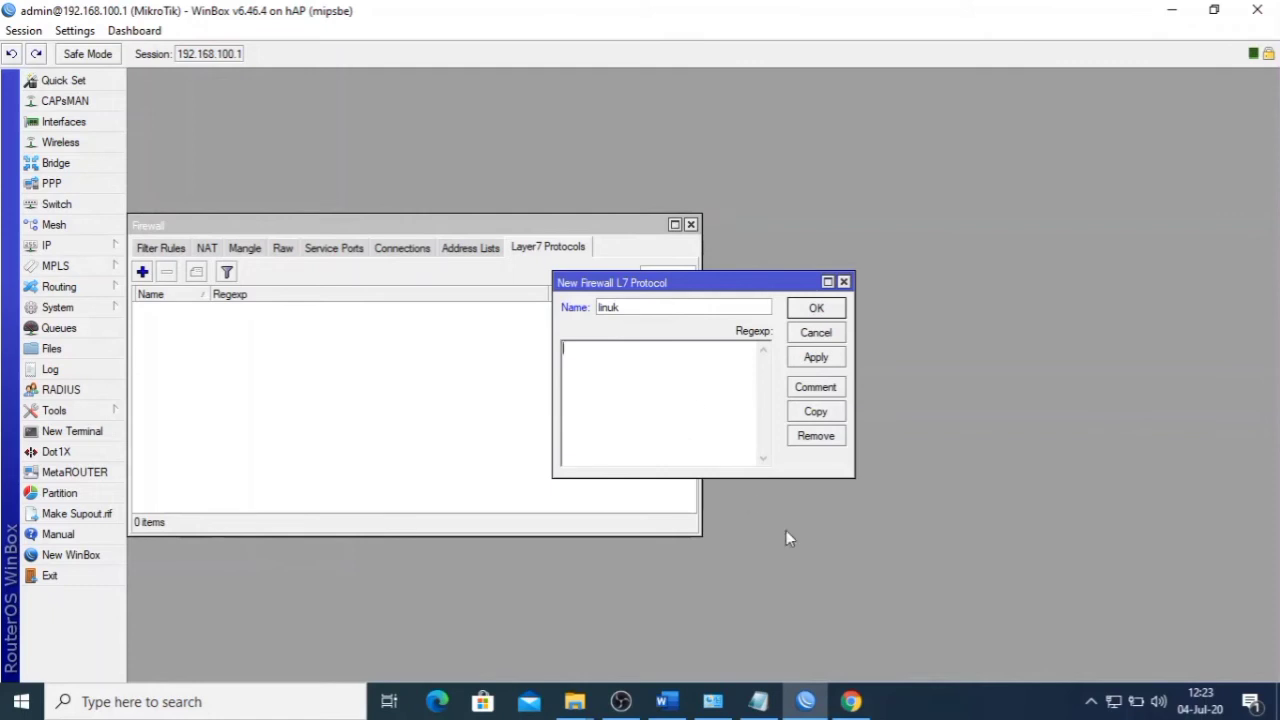
{"action": "left_click", "coordinate": [758, 701]}
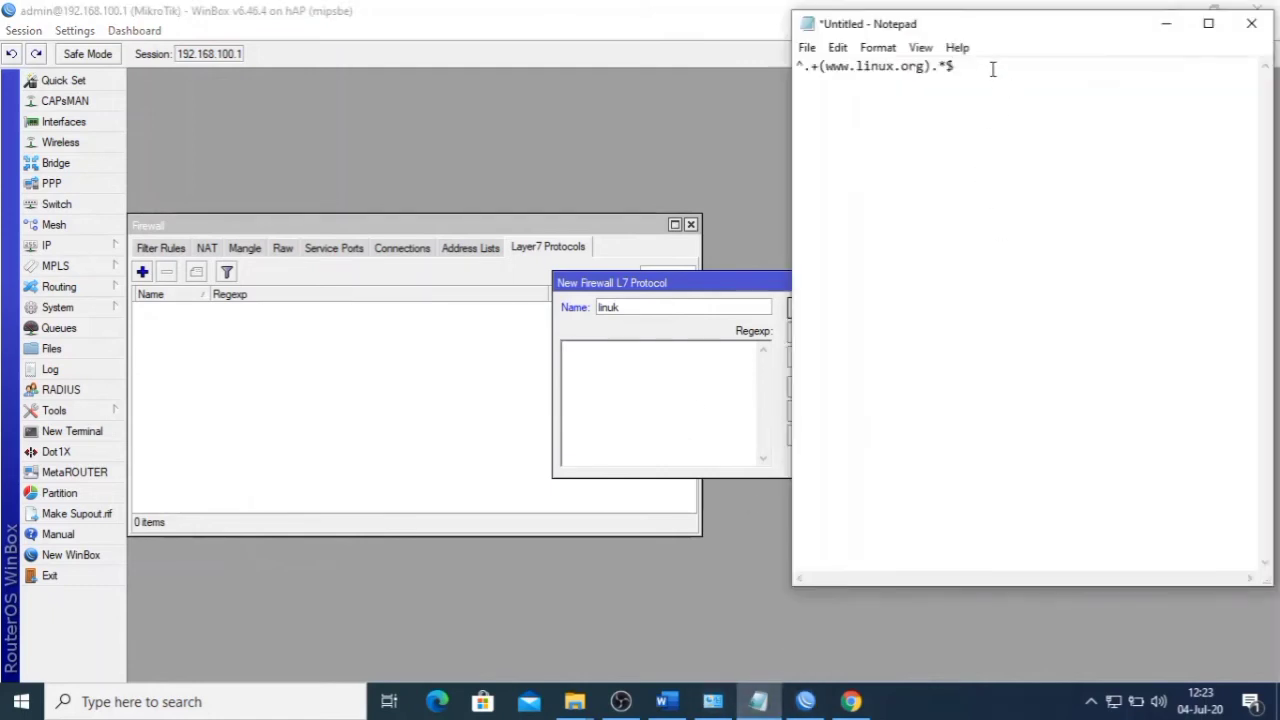
{"action": "left_click_drag", "start_coordinate": [993, 69], "coordinate": [760, 69]}
{"action": "key", "text": "ctrl+c"}
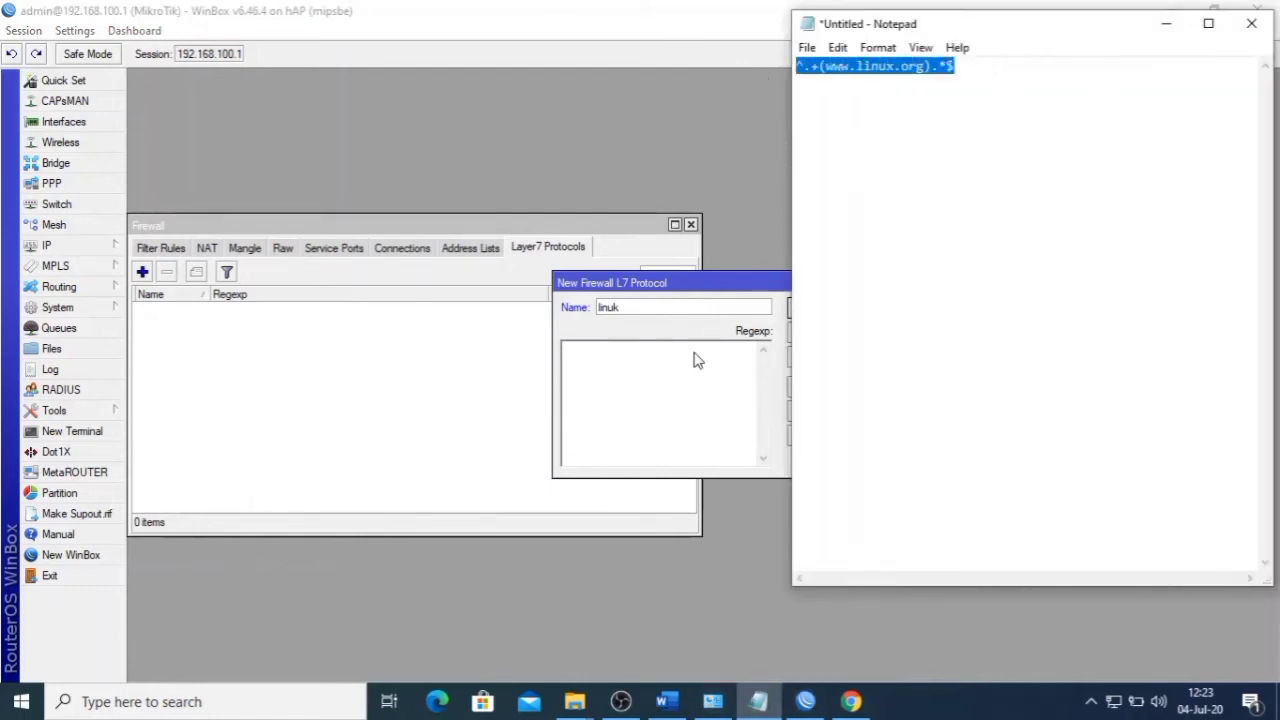
{"action": "left_click", "coordinate": [682, 364]}
{"action": "key", "text": "ctrl+v"}
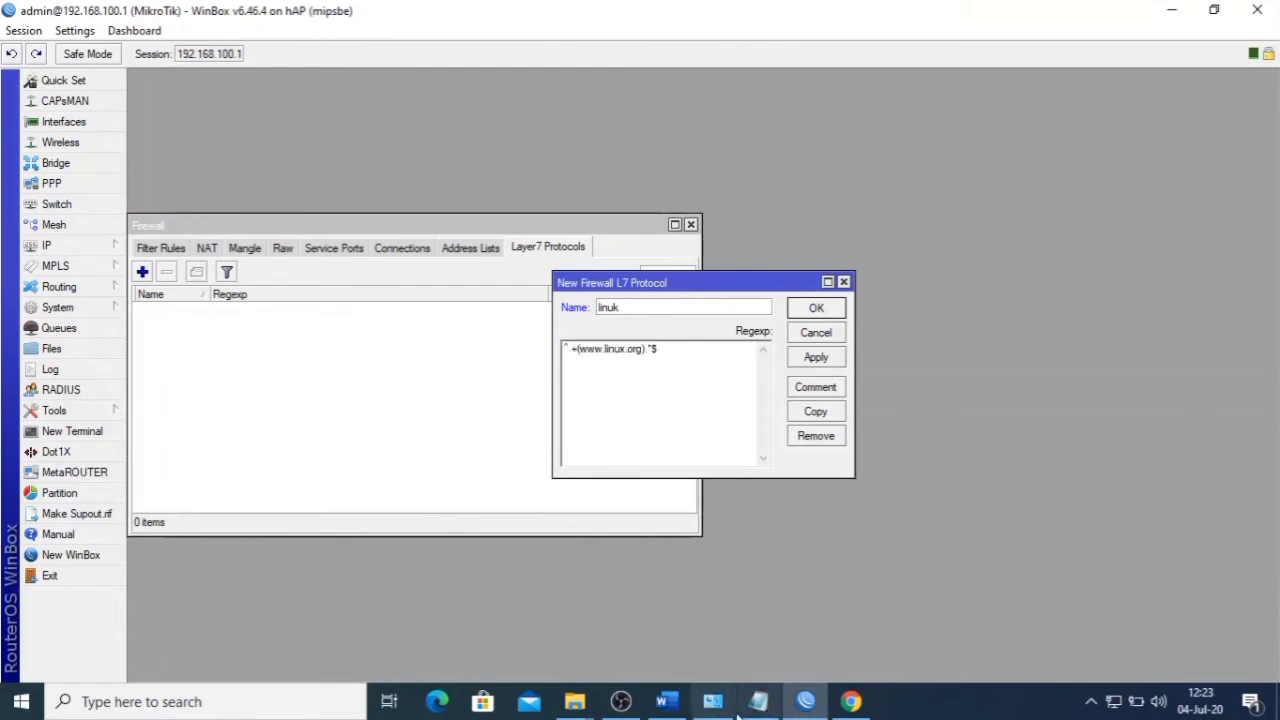
{"action": "left_click", "coordinate": [758, 701]}
{"action": "left_click", "coordinate": [818, 90]}
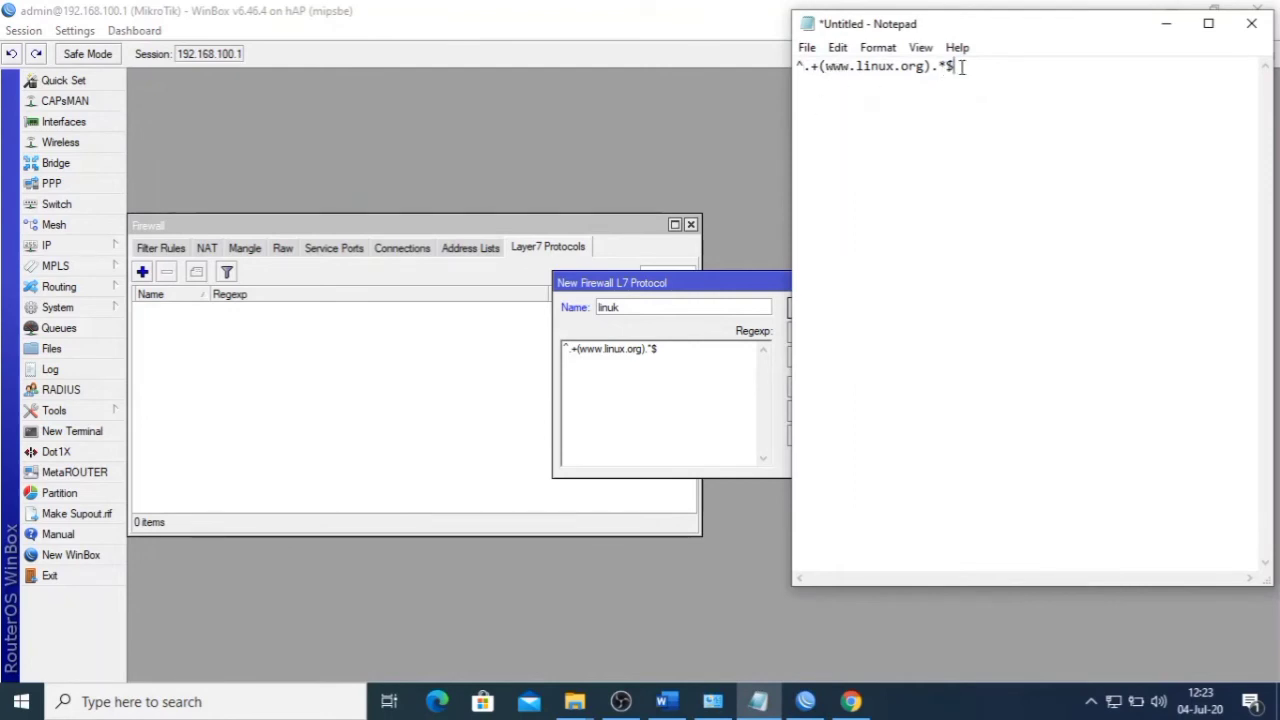
{"action": "left_click", "coordinate": [1249, 30]}
{"action": "left_click", "coordinate": [755, 348]}
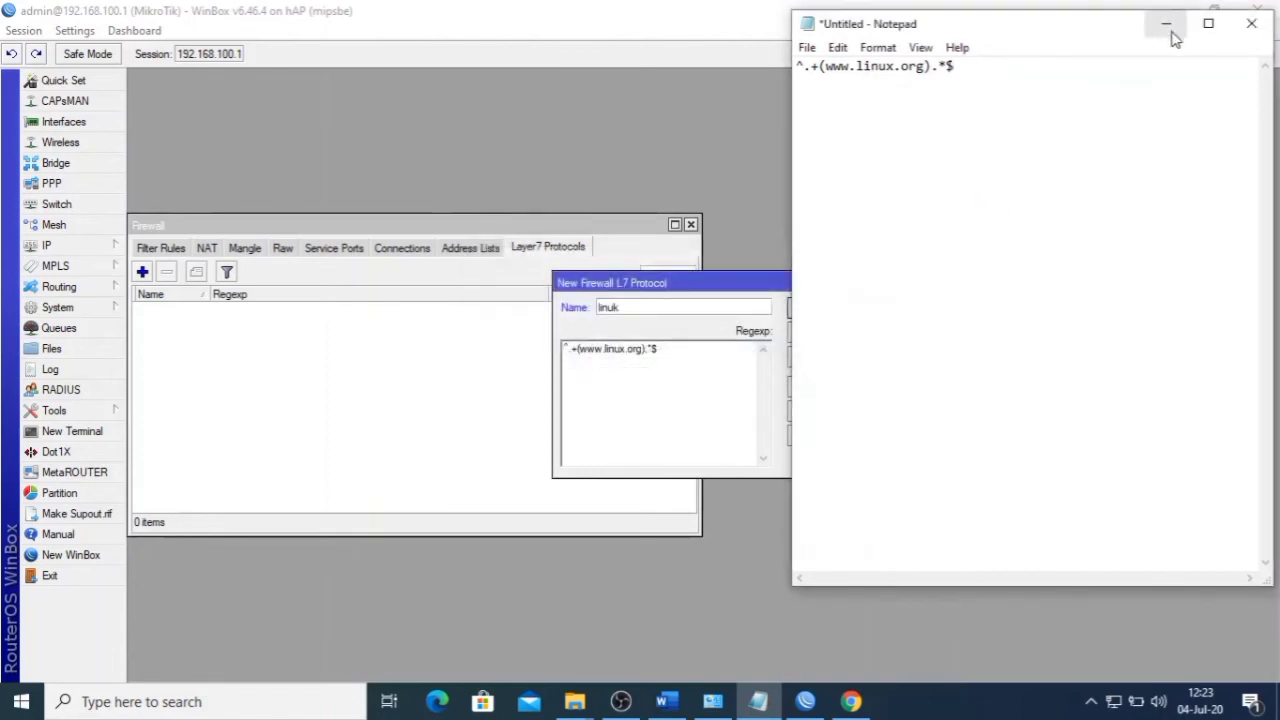
{"action": "left_click", "coordinate": [1166, 24]}
{"action": "left_click", "coordinate": [683, 362]}
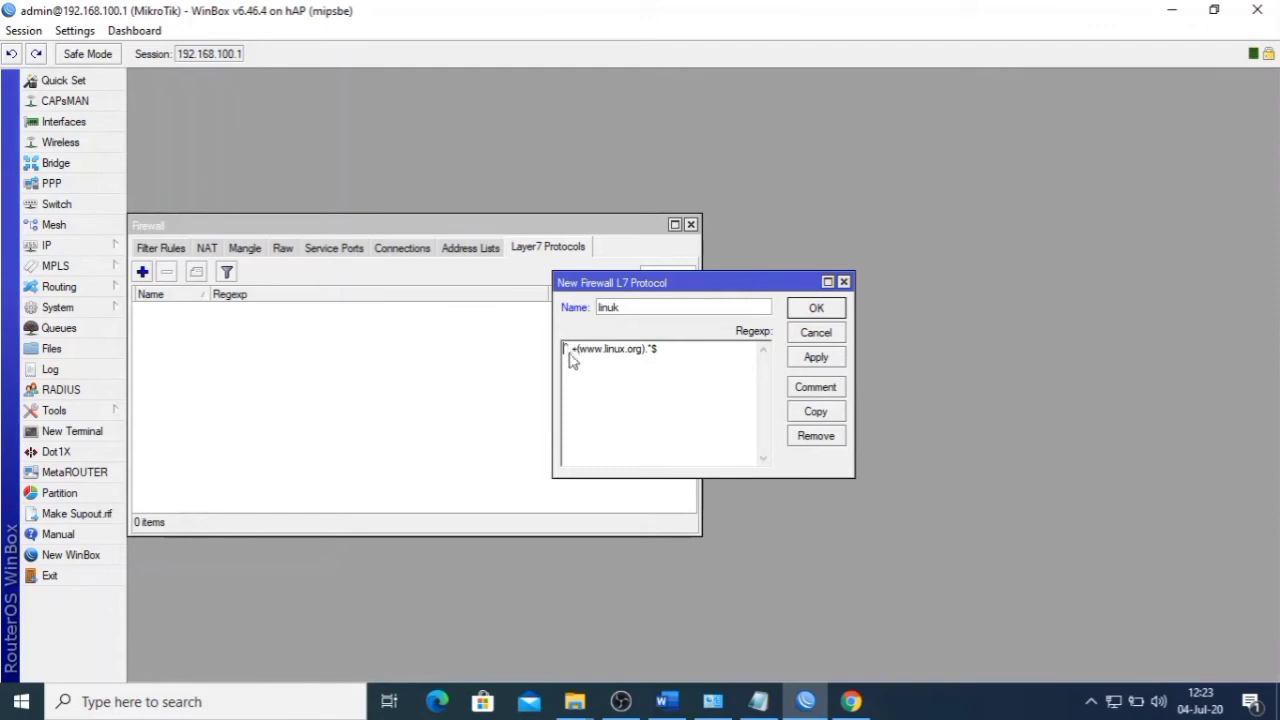
{"action": "key", "text": "alt+Tab"}
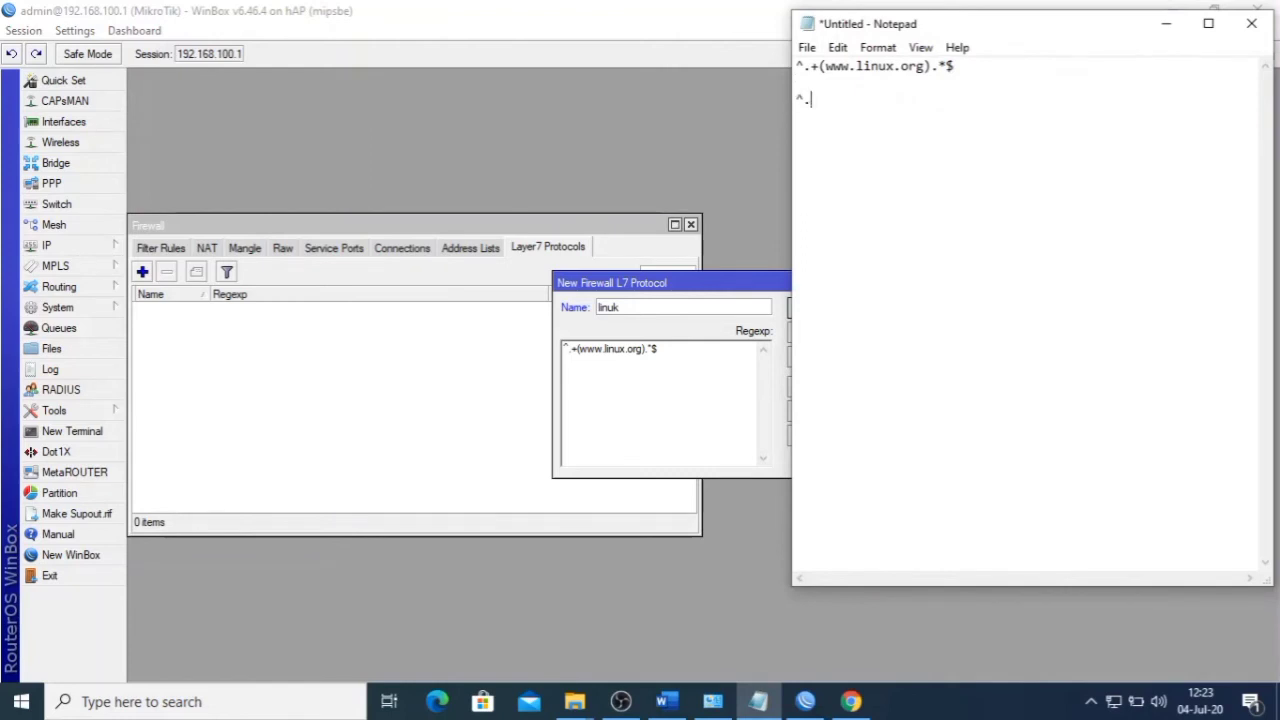
{"action": "type", "text": "+(www.linux.org).*"}
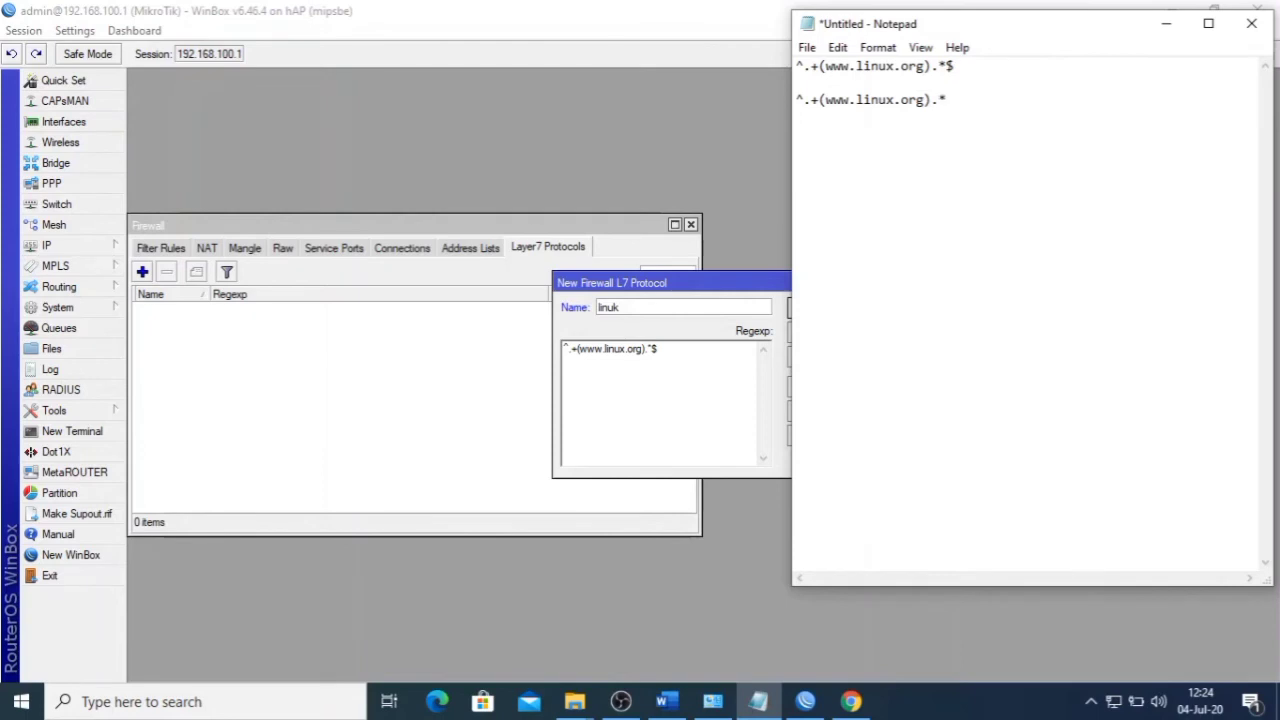
{"action": "type", "text": "$"}
{"action": "left_click_drag", "start_coordinate": [795, 99], "coordinate": [986, 106]}
{"action": "left_click", "coordinate": [963, 104]}
{"action": "left_click", "coordinate": [1163, 27]}
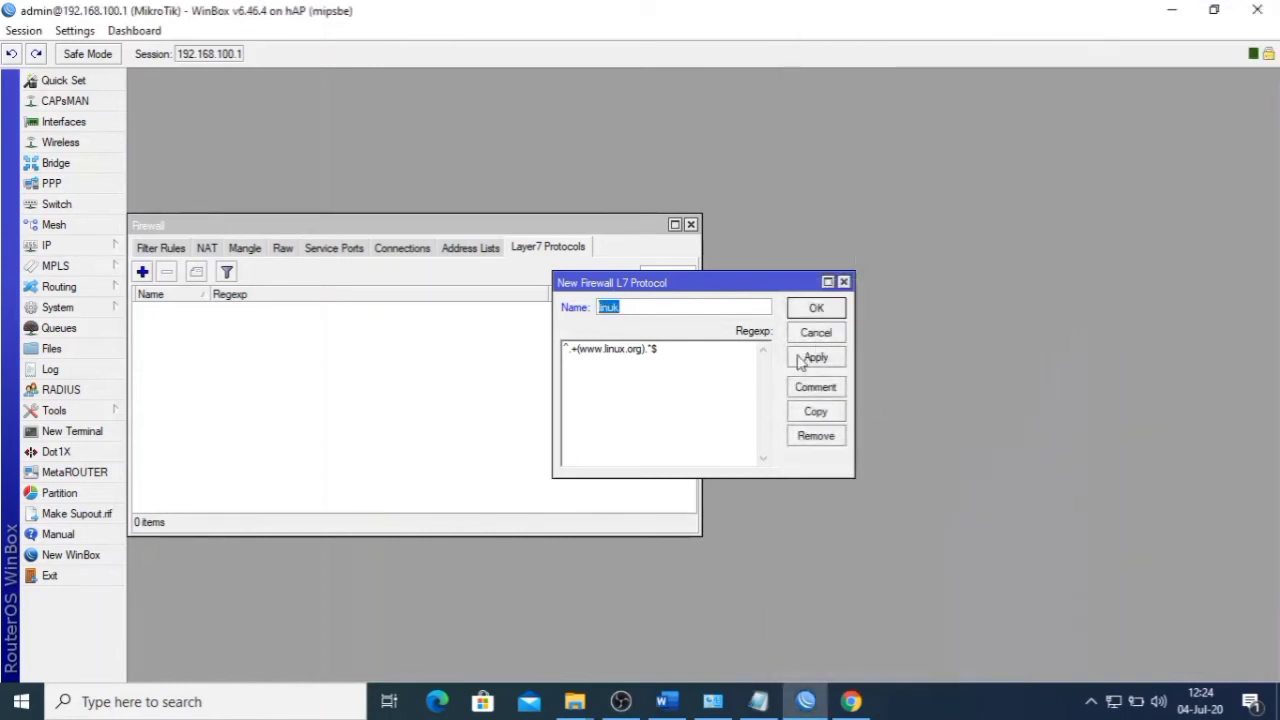
- Save the linuk Layer7 protocol with Apply and OK, then close the Firewall window
{"action": "left_click", "coordinate": [816, 357]}
{"action": "left_click", "coordinate": [823, 311]}
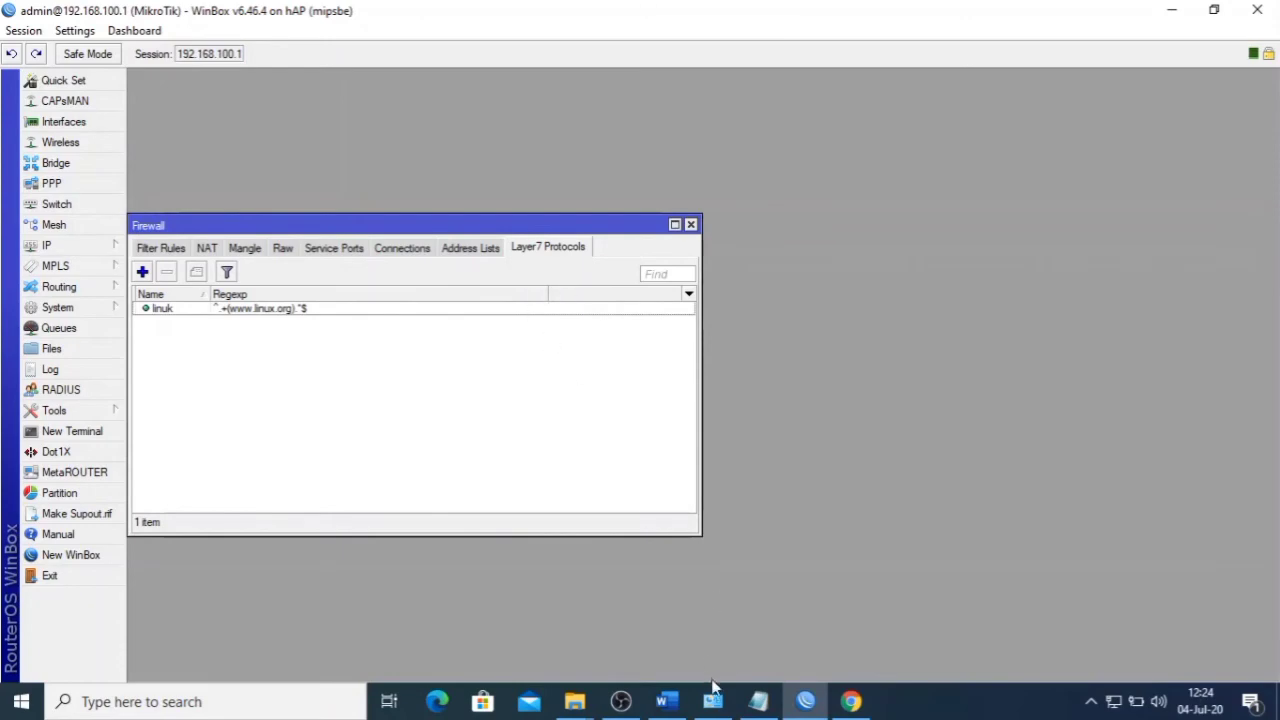
{"action": "left_click", "coordinate": [665, 699]}
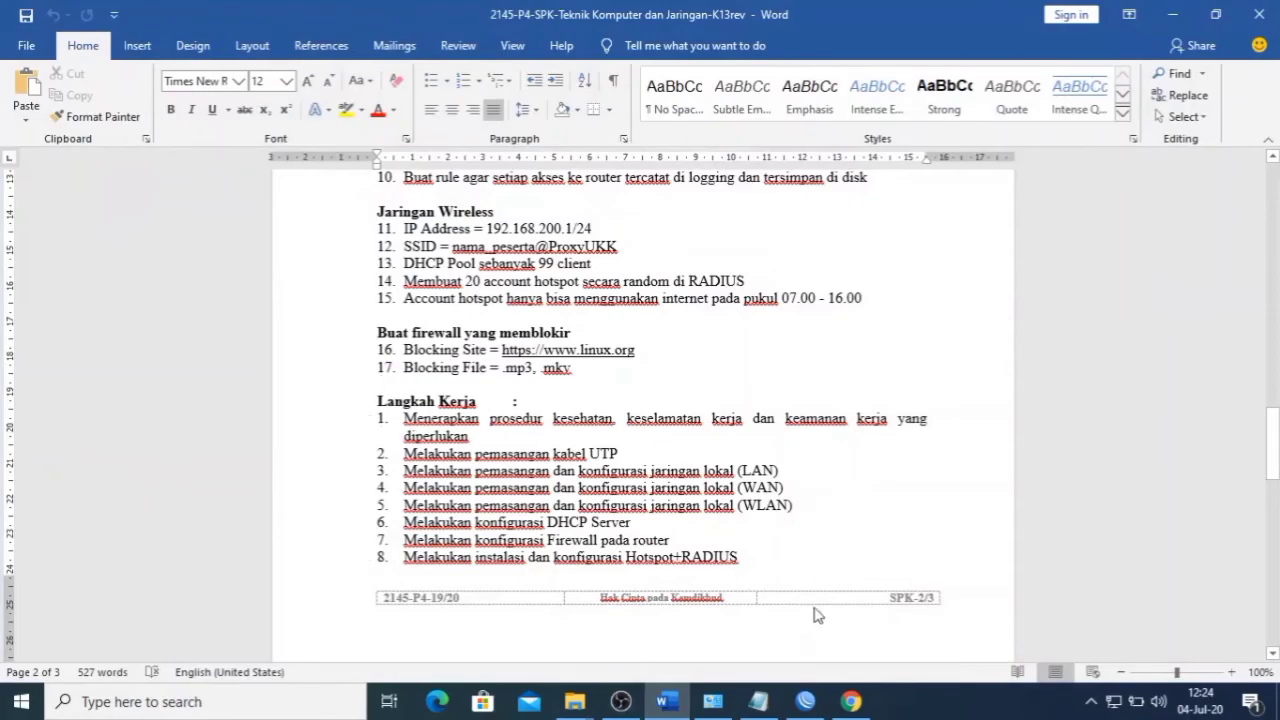
{"action": "left_click", "coordinate": [850, 701]}
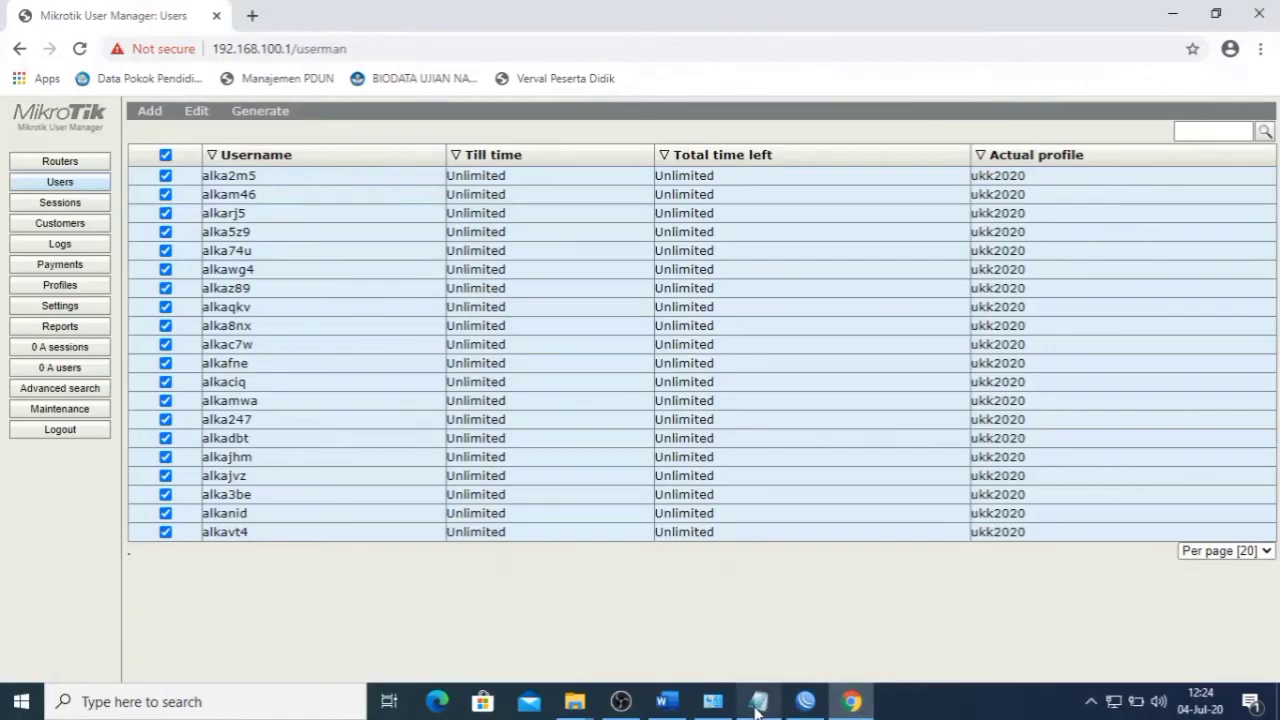
{"action": "left_click", "coordinate": [805, 701]}
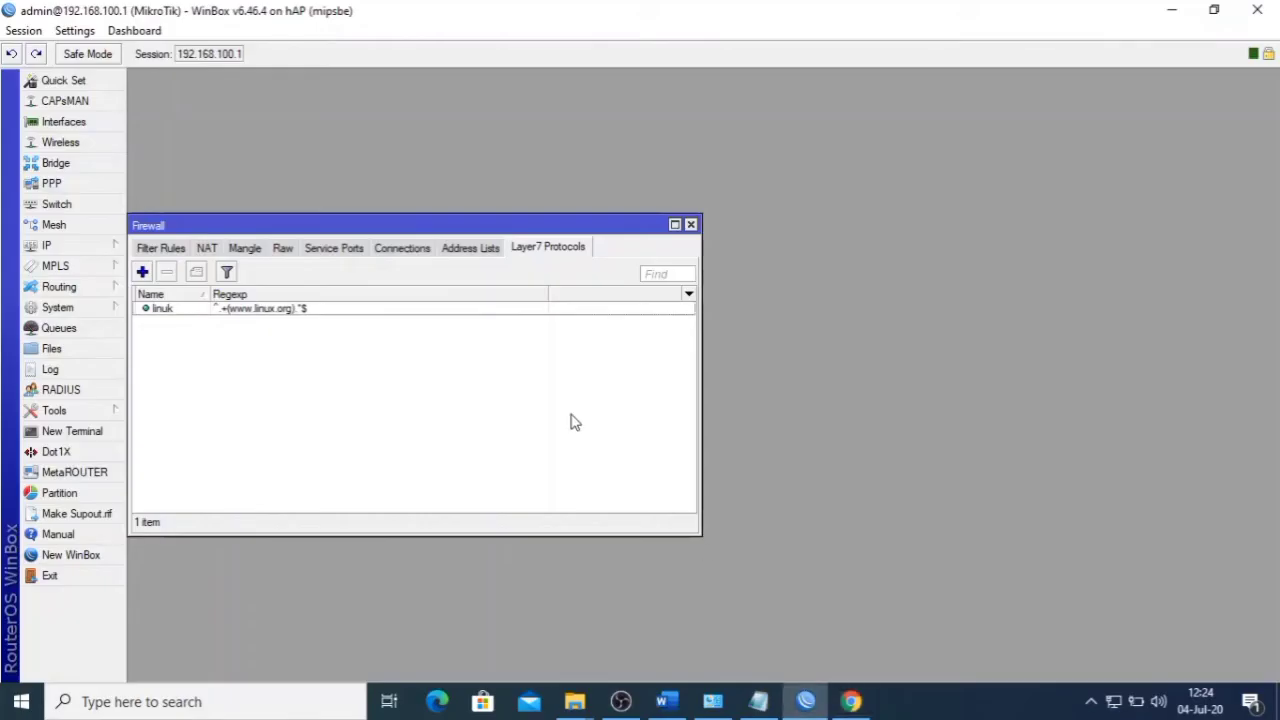
{"action": "left_click", "coordinate": [690, 225]}
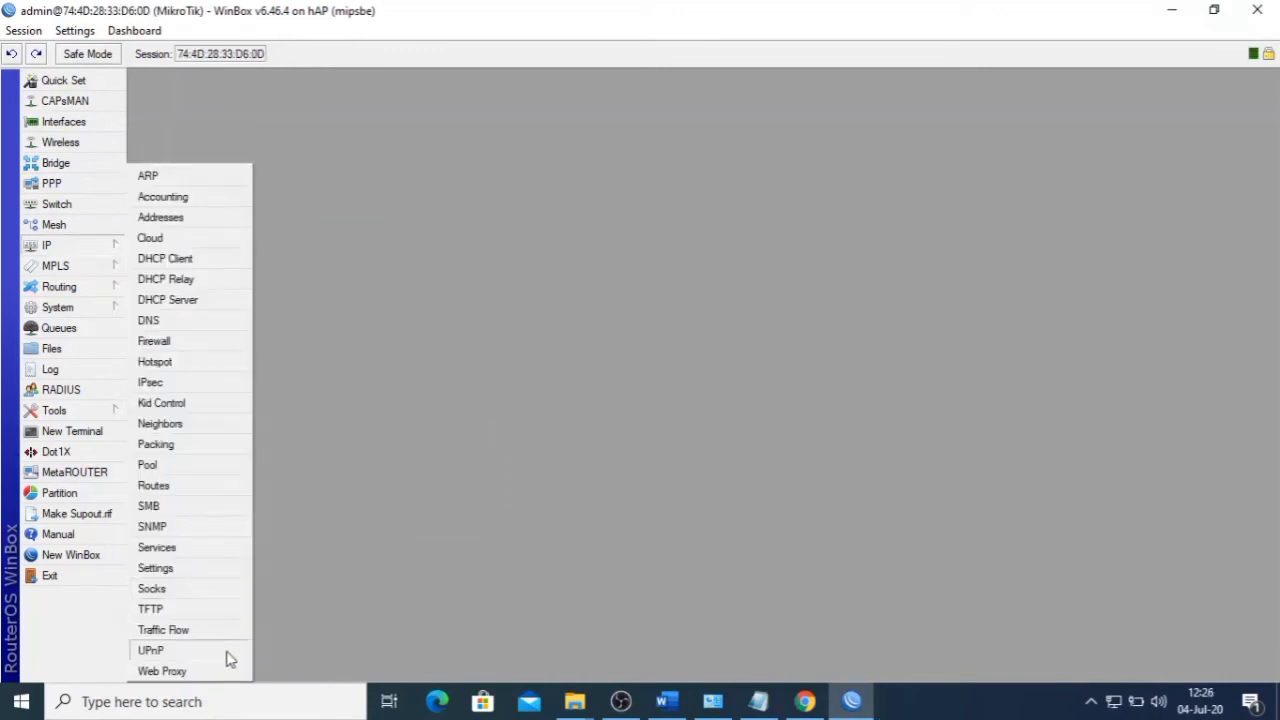
{"action": "left_click", "coordinate": [210, 671]}
- Add a new web proxy access rule after checking item 17's blocked file types in the task sheet
{"action": "left_click", "coordinate": [596, 276]}
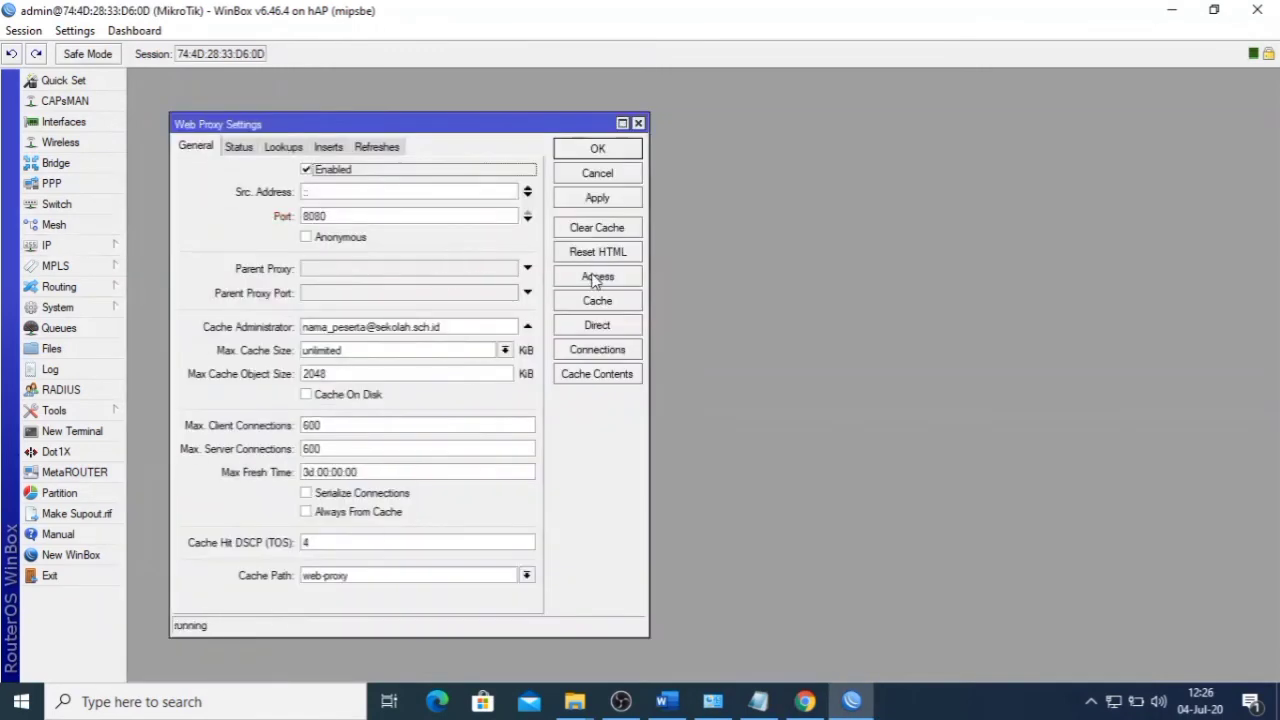
{"action": "left_click", "coordinate": [140, 260]}
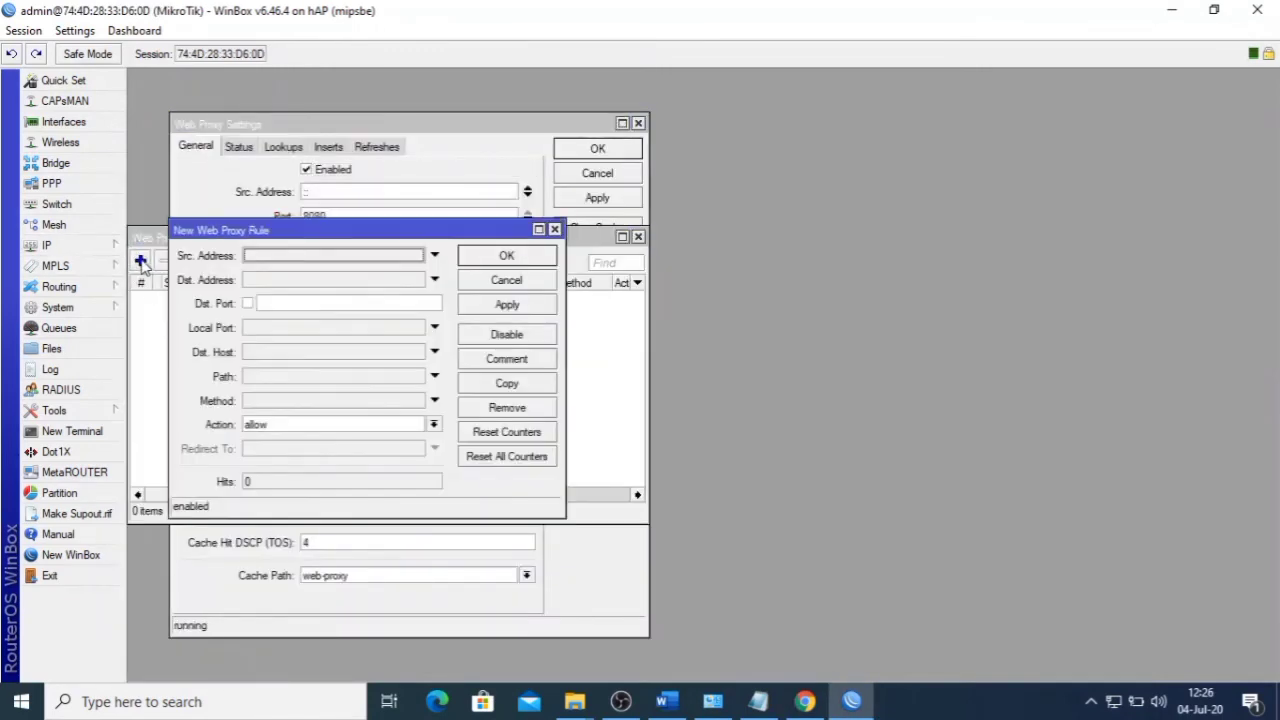
{"action": "left_click", "coordinate": [296, 382]}
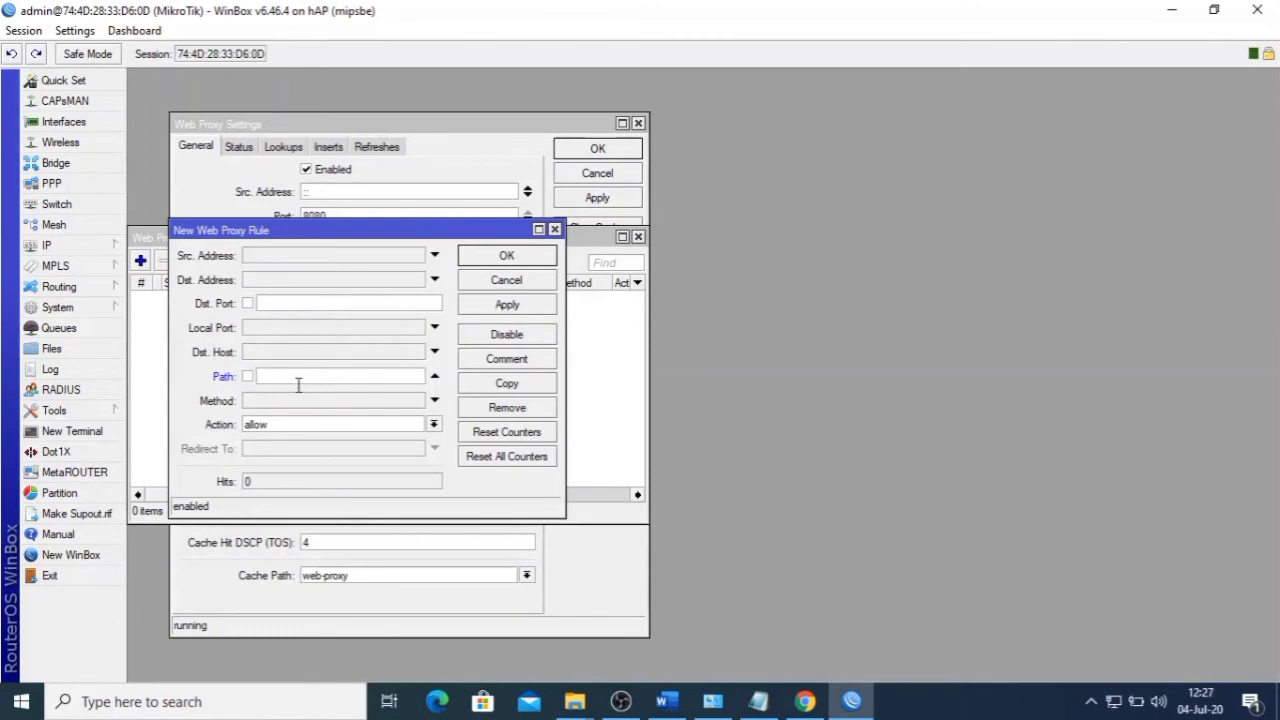
{"action": "left_click", "coordinate": [667, 701]}
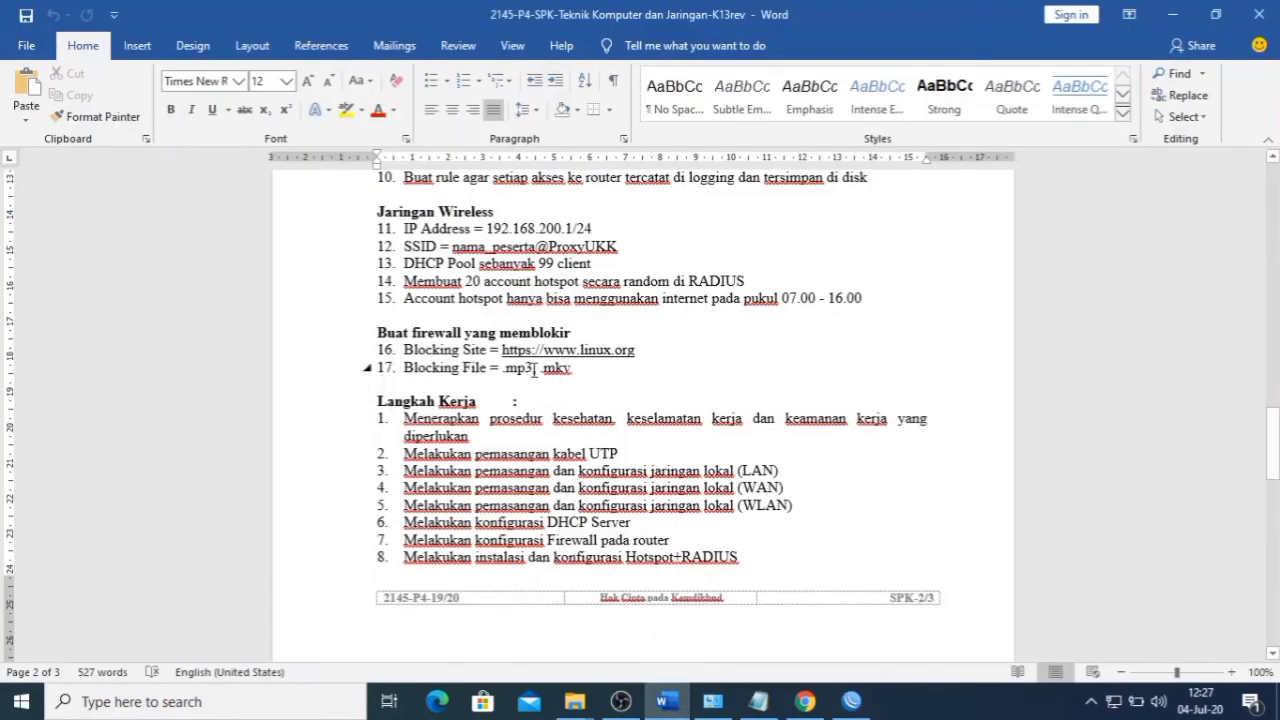
{"action": "left_click", "coordinate": [530, 368]}
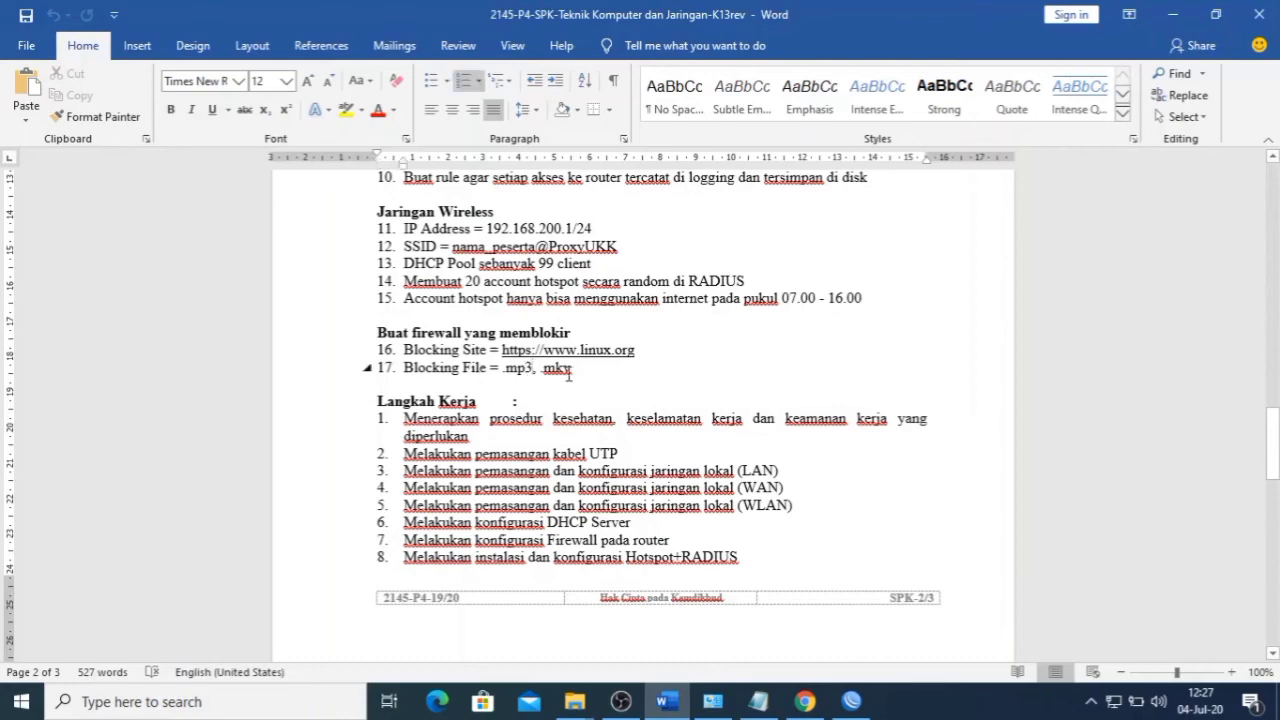
{"action": "left_click", "coordinate": [667, 701]}
{"action": "left_click", "coordinate": [287, 374]}
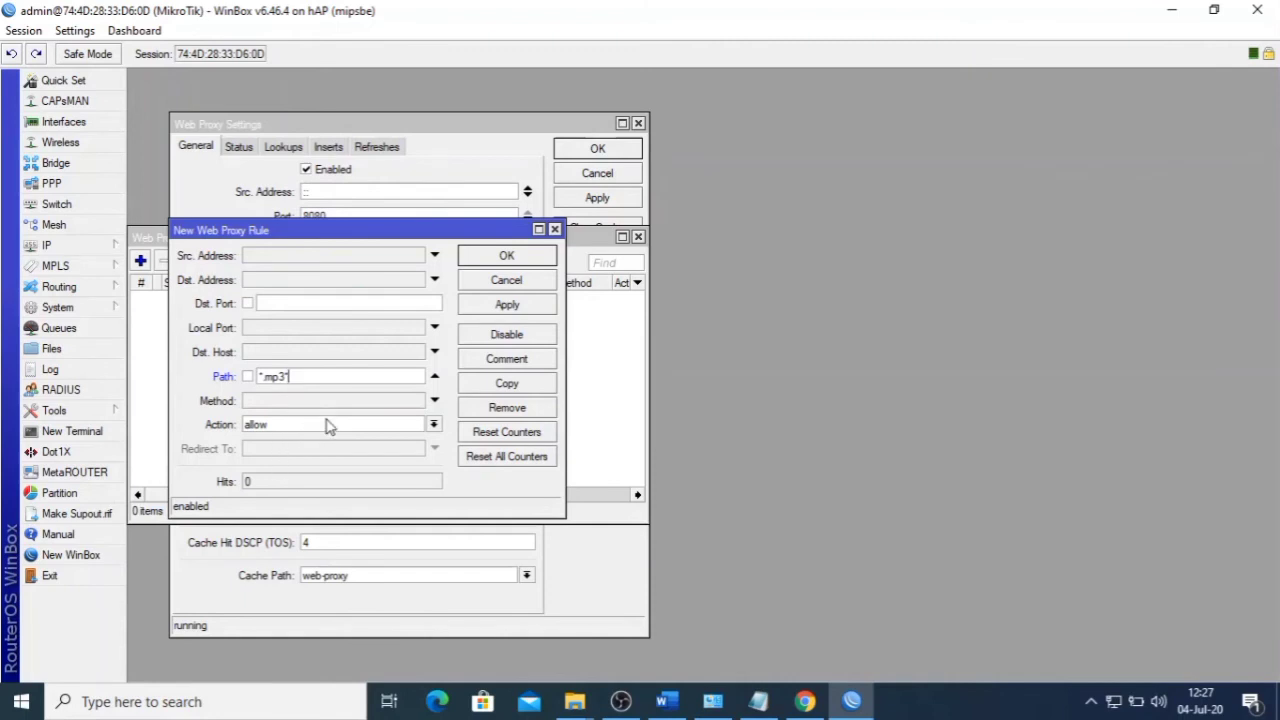
- Set the *.mp3 rule's action to deny and apply it
{"action": "left_click", "coordinate": [325, 428]}
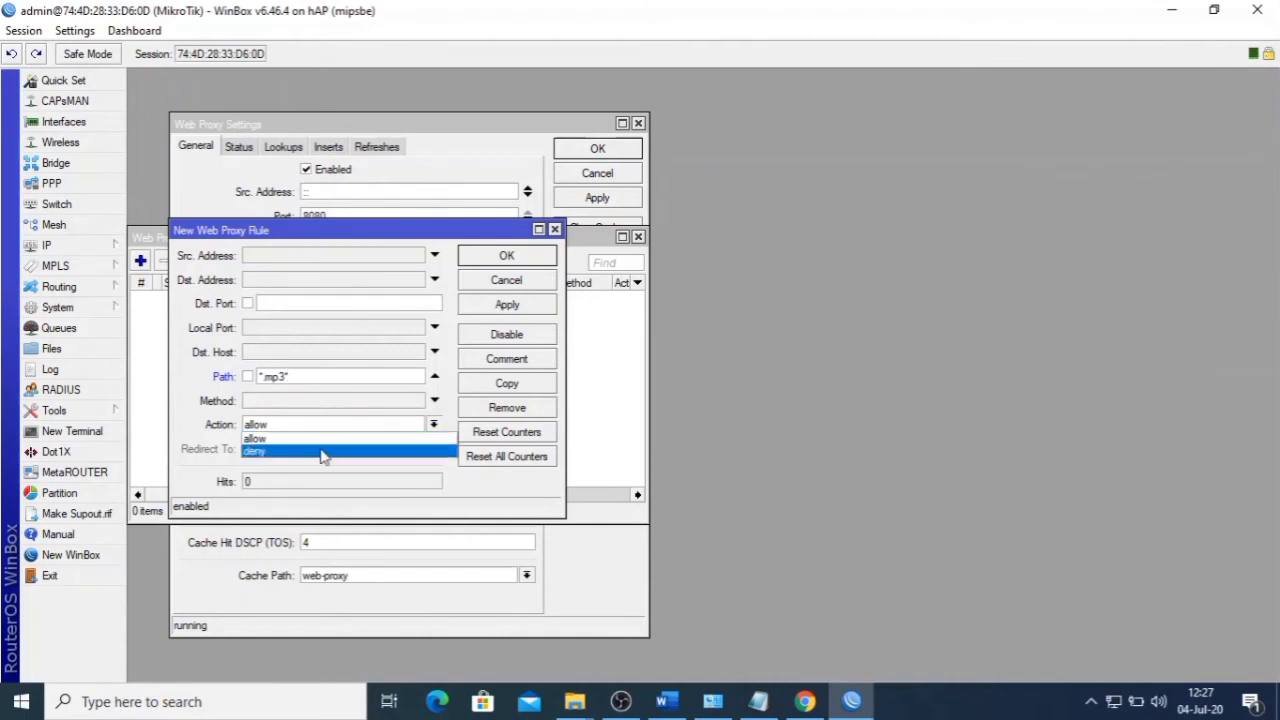
{"action": "left_click", "coordinate": [322, 452]}
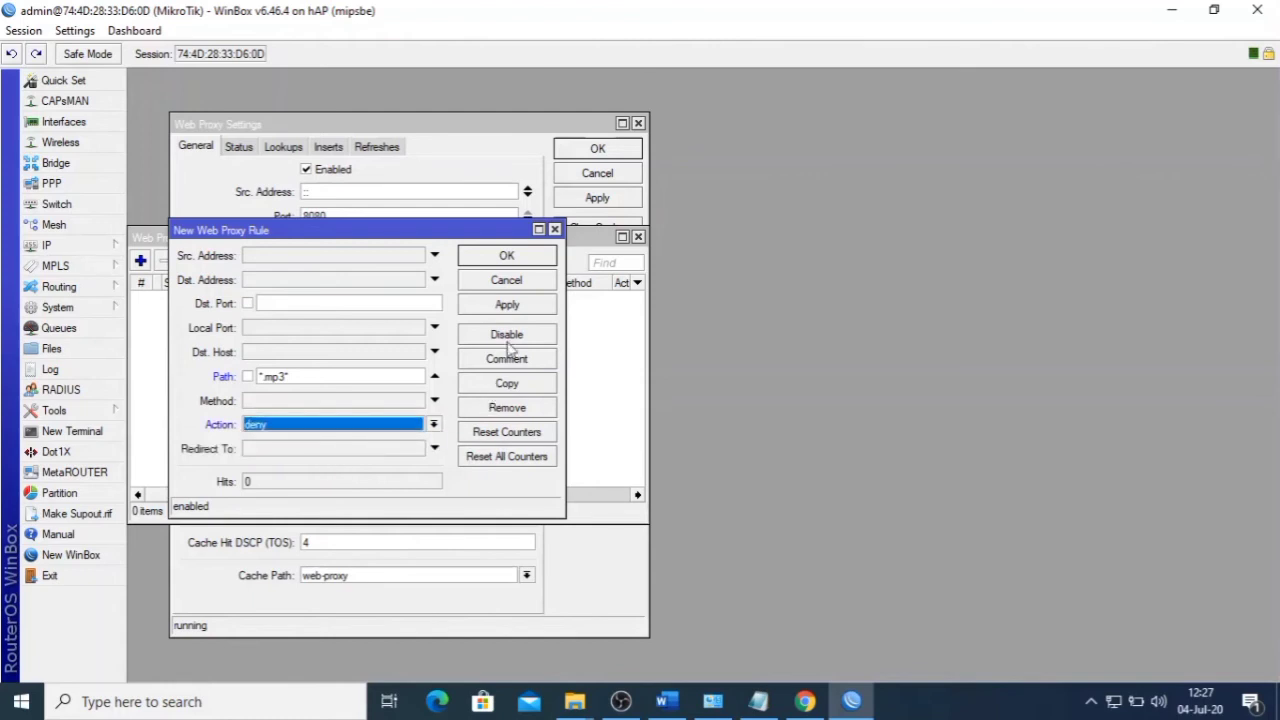
{"action": "left_click", "coordinate": [519, 311]}
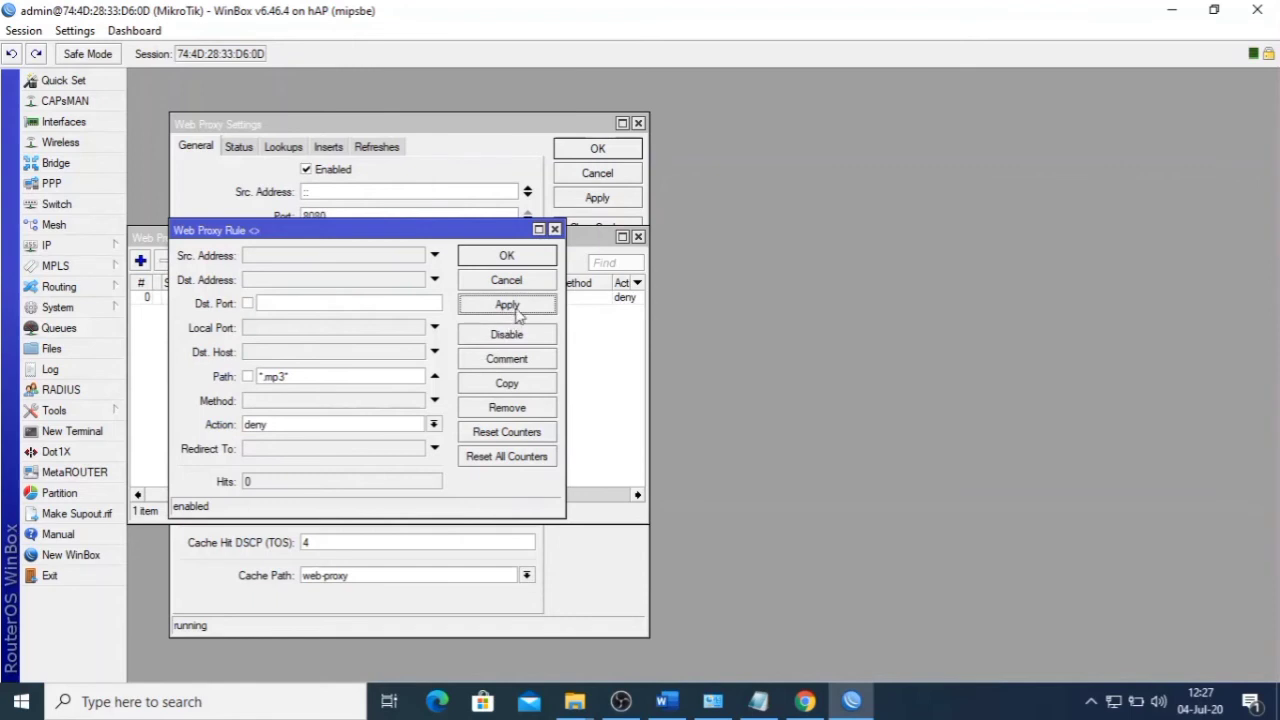
- Copy the rule, change its path to *.mkv, and apply it
{"action": "left_click", "coordinate": [517, 387]}
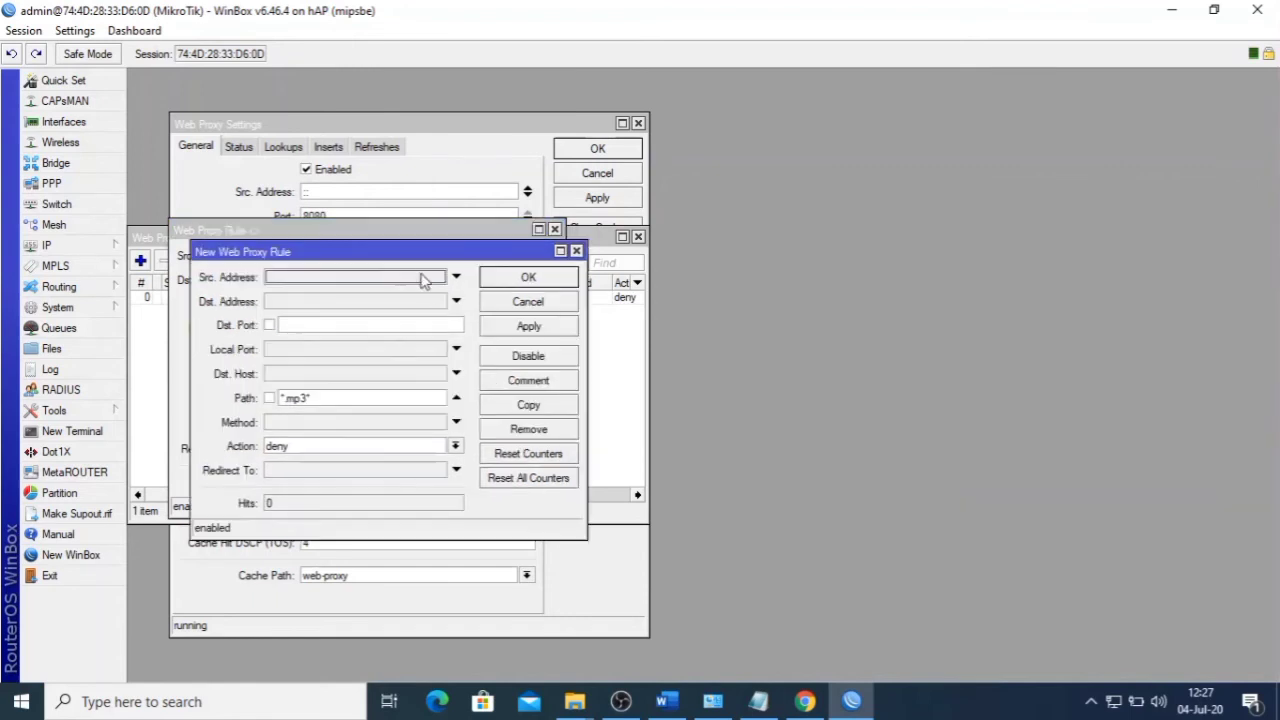
{"action": "left_click_drag", "start_coordinate": [463, 251], "coordinate": [749, 243]}
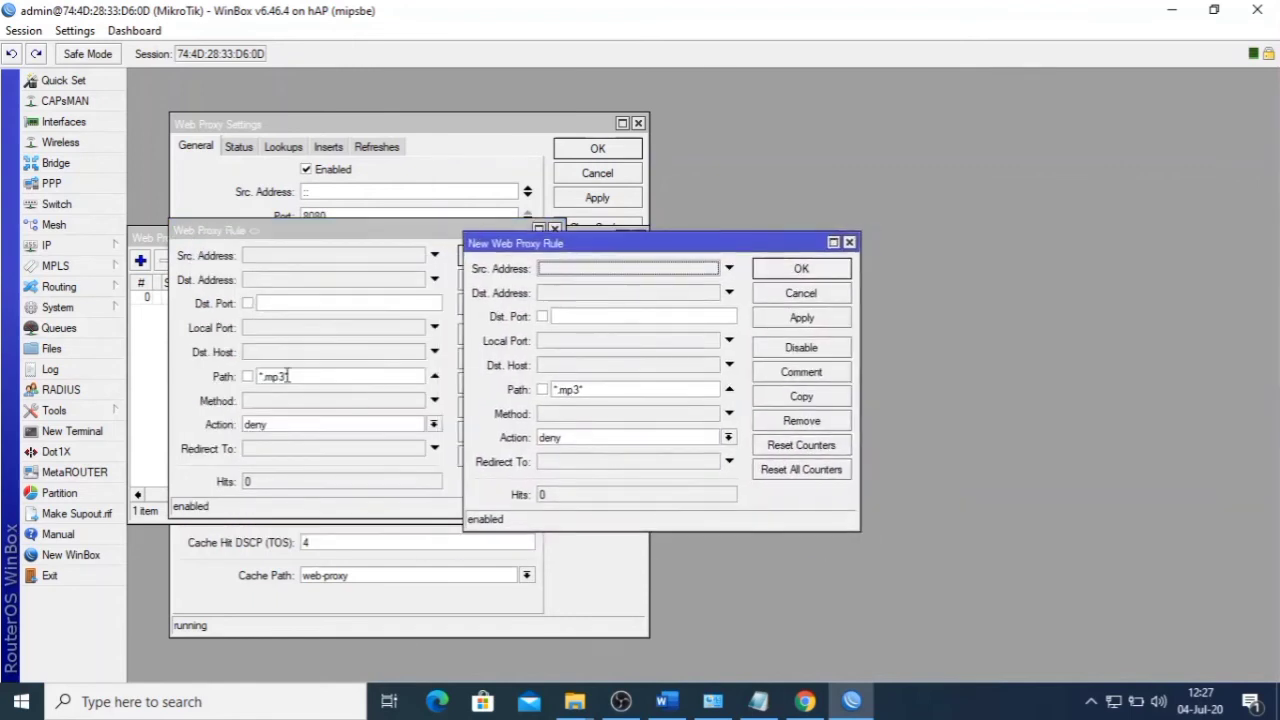
{"action": "left_click", "coordinate": [581, 388]}
{"action": "key", "text": "BackSpace"}
{"action": "key", "text": "BackSpace"}
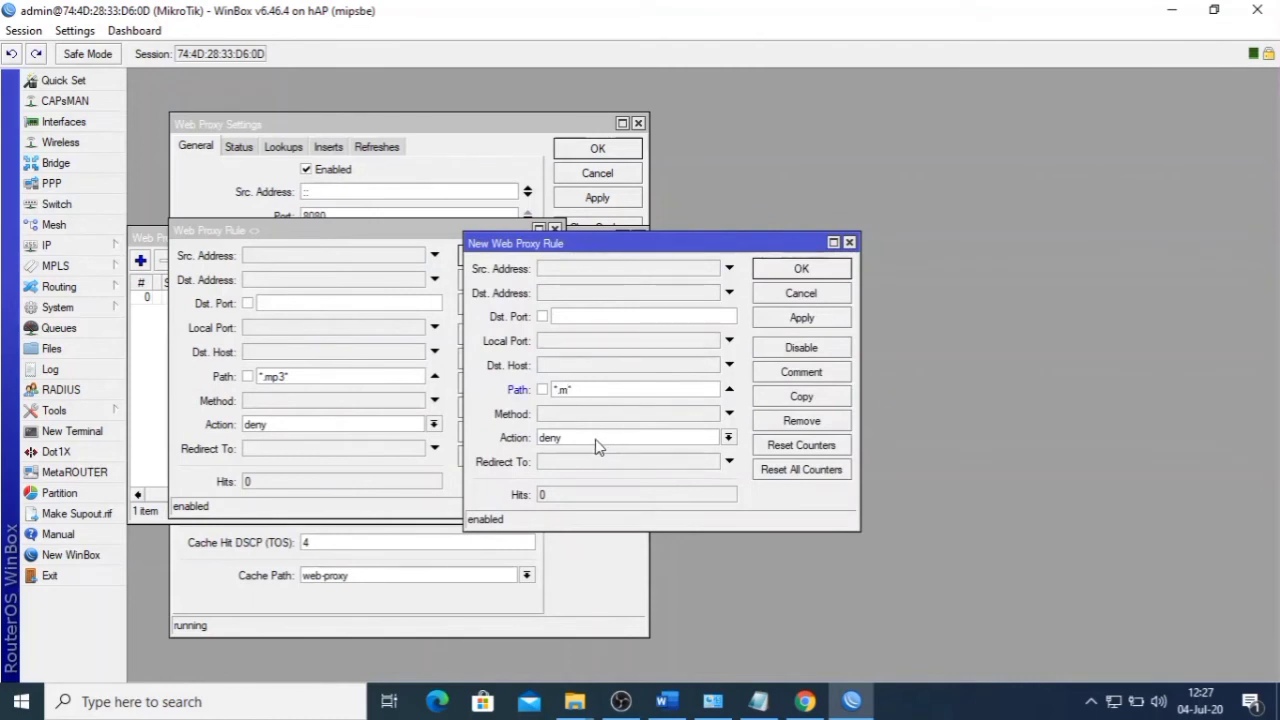
{"action": "type", "text": "kv"}
{"action": "left_click", "coordinate": [815, 317]}
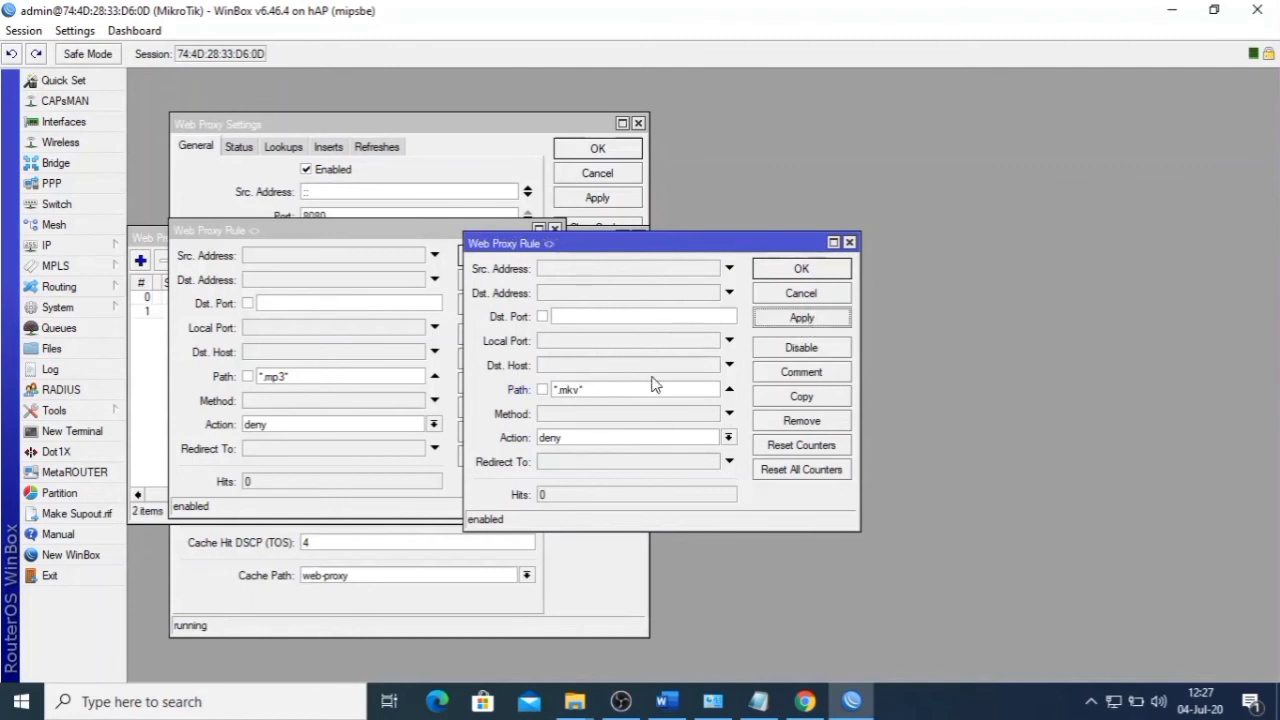
- Close all web proxy windows and return to the Word task sheet
{"action": "left_click", "coordinate": [800, 270]}
{"action": "left_click", "coordinate": [514, 258]}
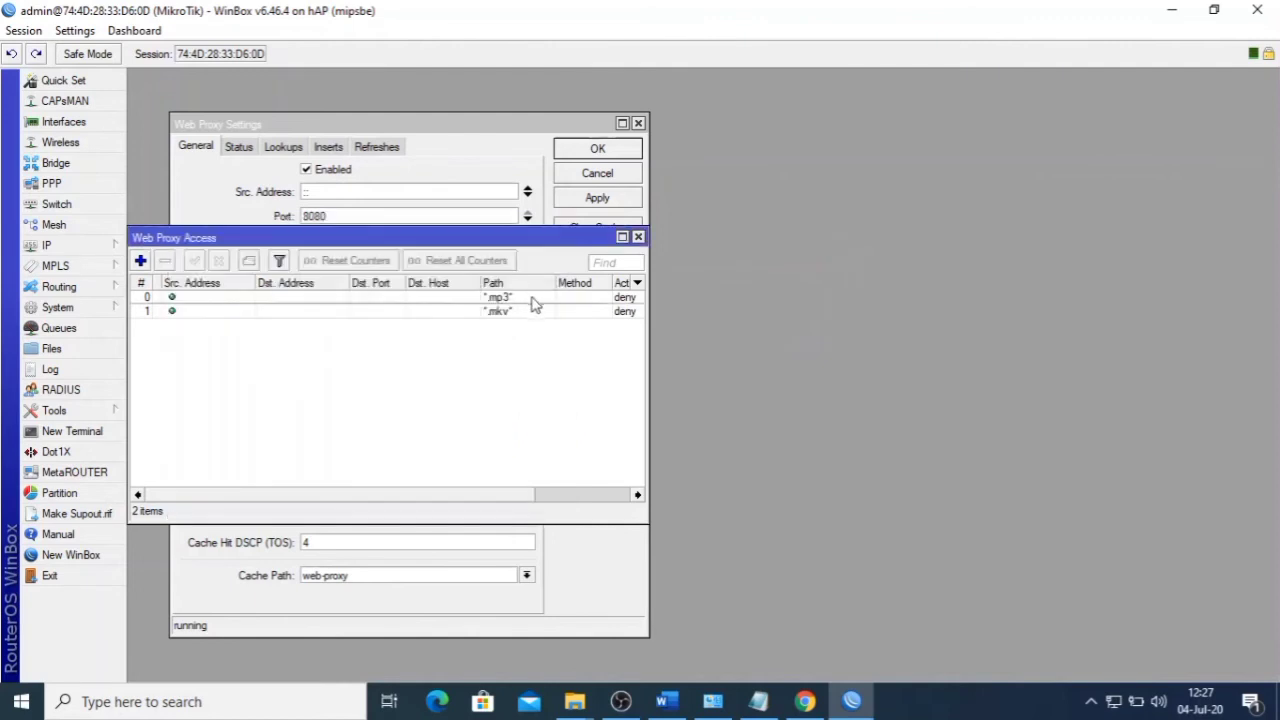
{"action": "left_click", "coordinate": [638, 237]}
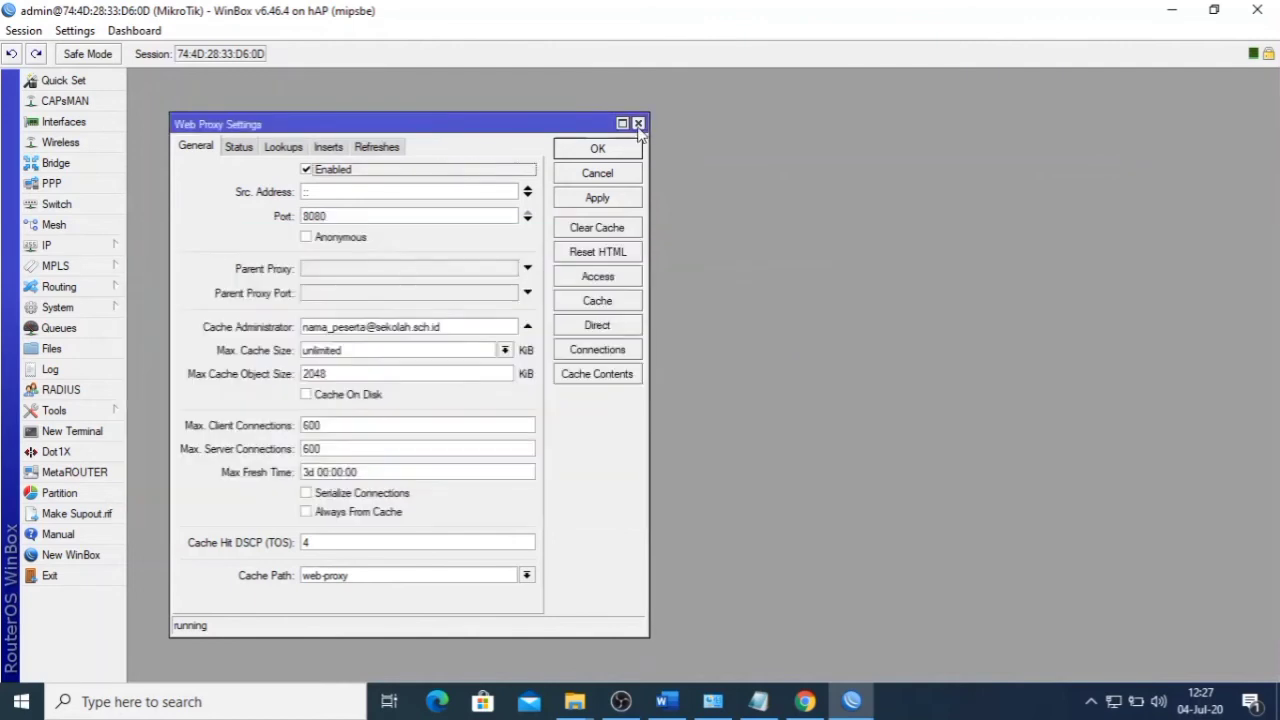
{"action": "left_click", "coordinate": [638, 123]}
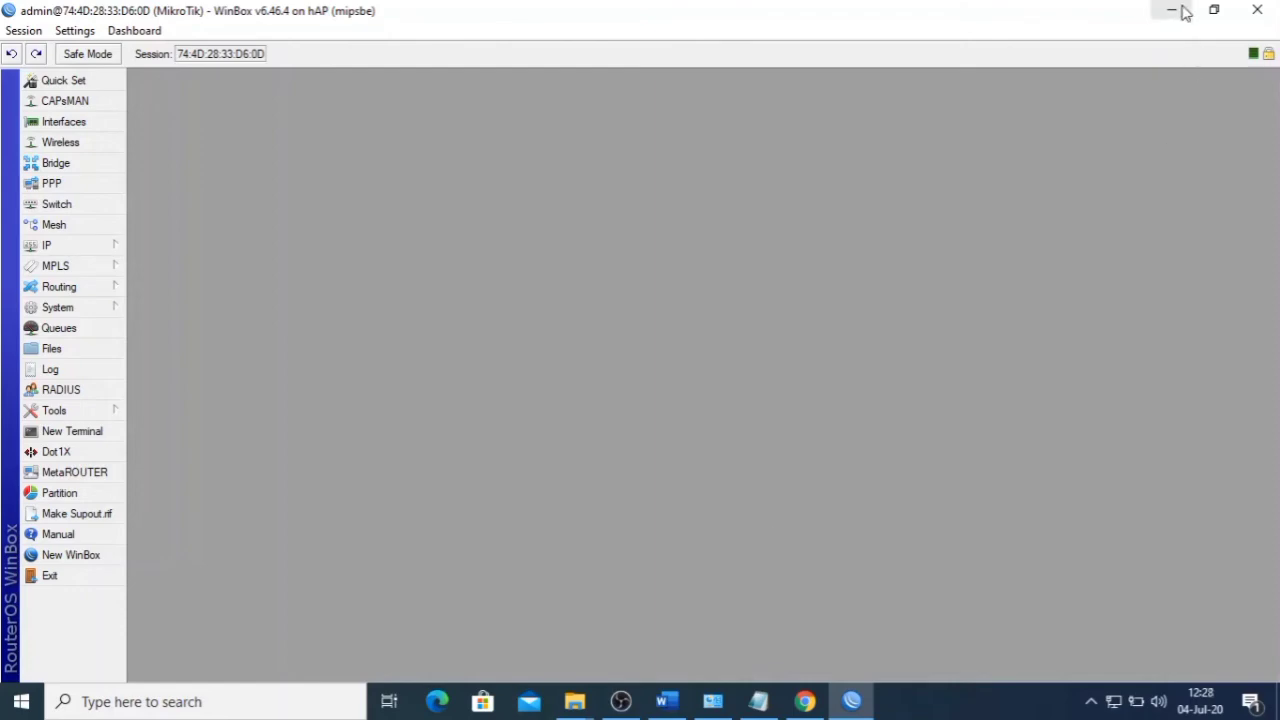
{"action": "left_click", "coordinate": [666, 701]}
{"action": "scroll", "coordinate": [677, 498], "scroll_direction": "down", "scroll_amount": 3}
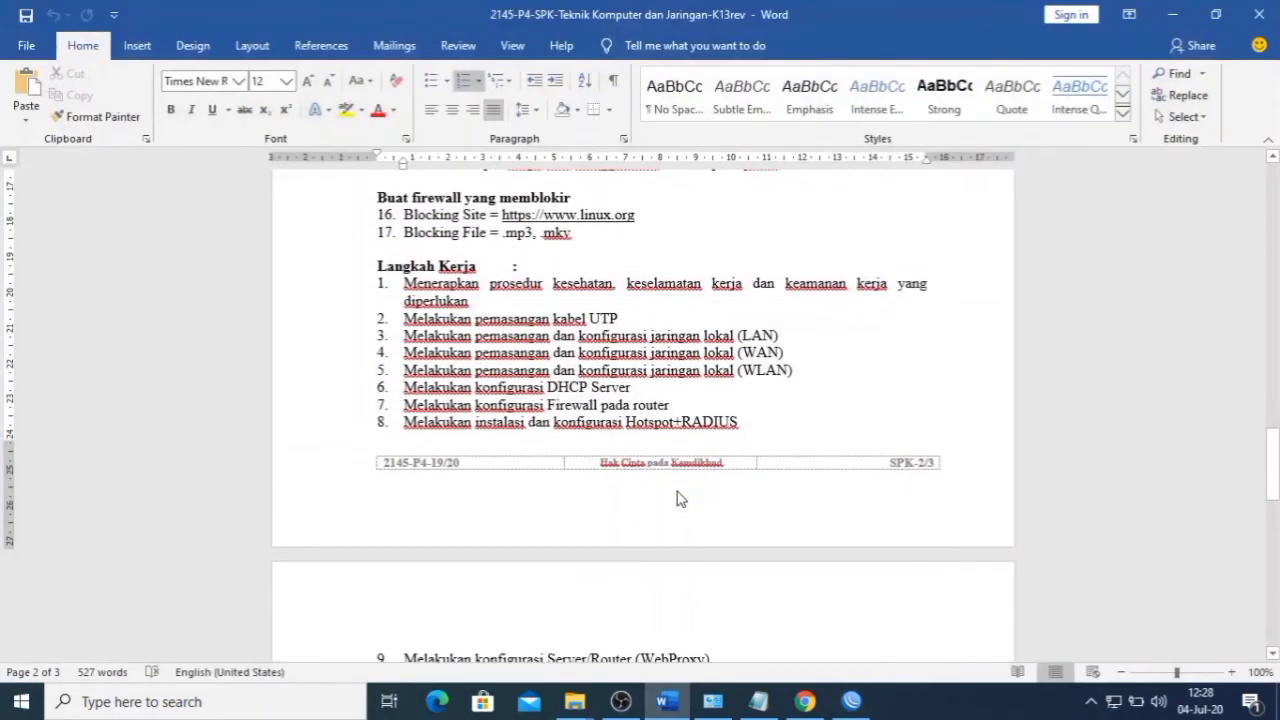
- Scroll the task sheet down to items 9–11 and section IV. GAMBAR KERJA
{"action": "scroll", "coordinate": [673, 388], "scroll_direction": "down", "scroll_amount": 1}
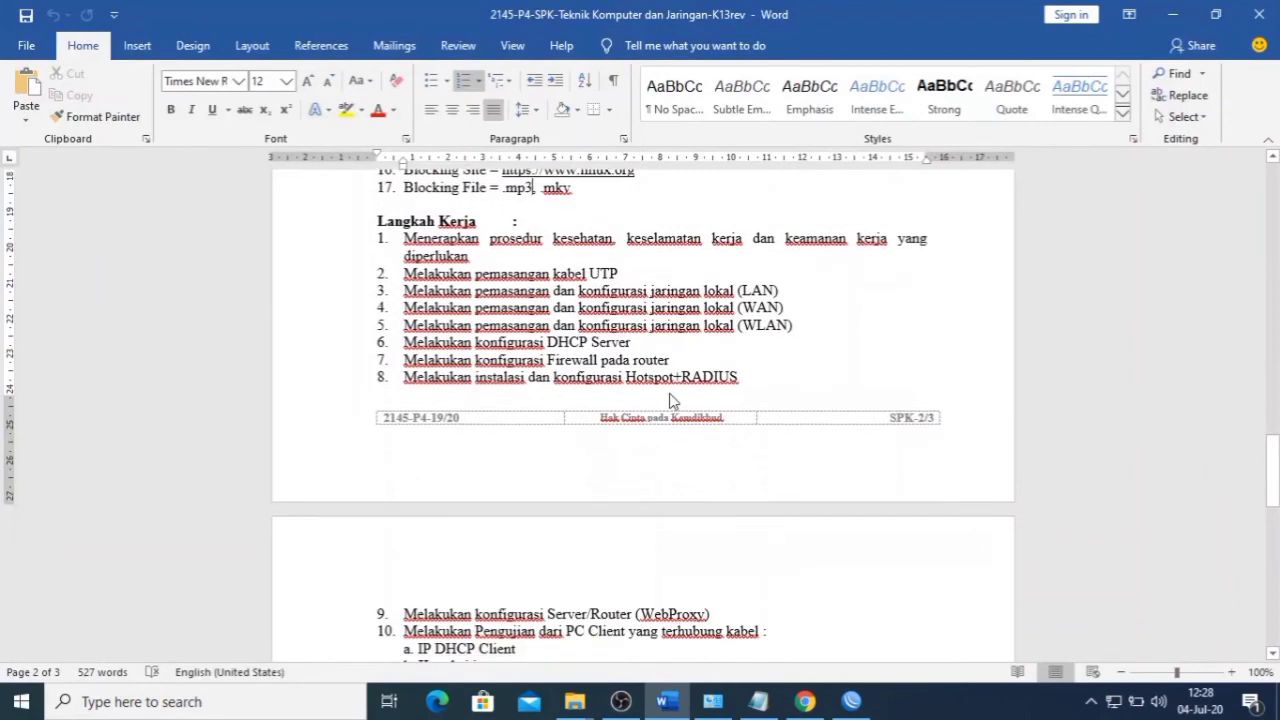
{"action": "scroll", "coordinate": [672, 400], "scroll_direction": "down", "scroll_amount": 5}
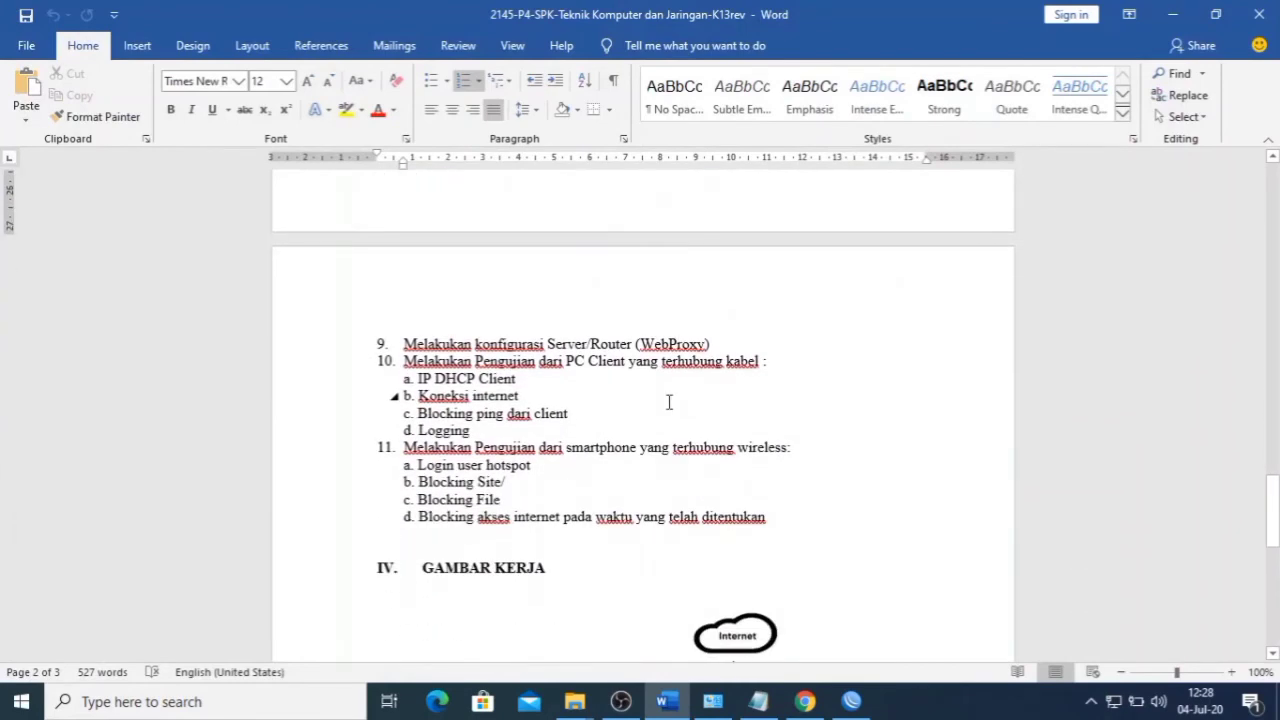
{"action": "scroll", "coordinate": [669, 402], "scroll_direction": "down", "scroll_amount": 1}
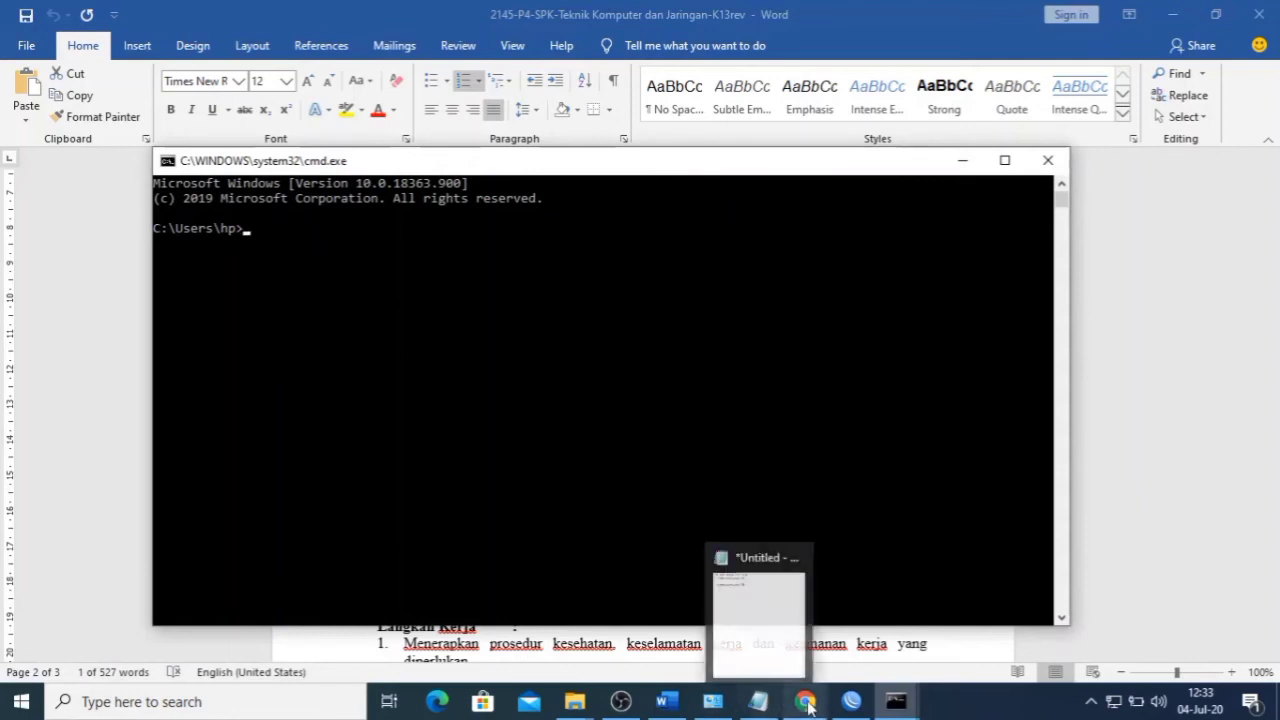
- Open the Ethernet adapter's IPv4 properties from the Network and Sharing Center
{"action": "mouse_move", "coordinate": [709, 703]}
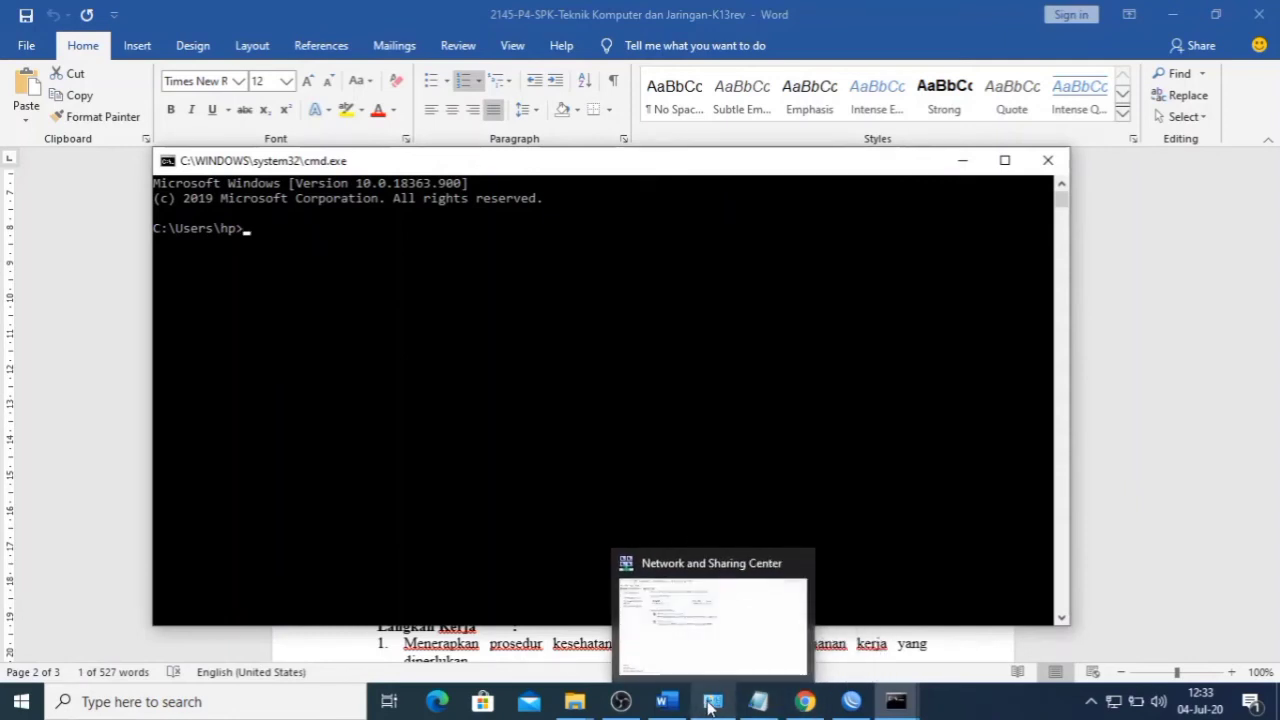
{"action": "left_click", "coordinate": [709, 703]}
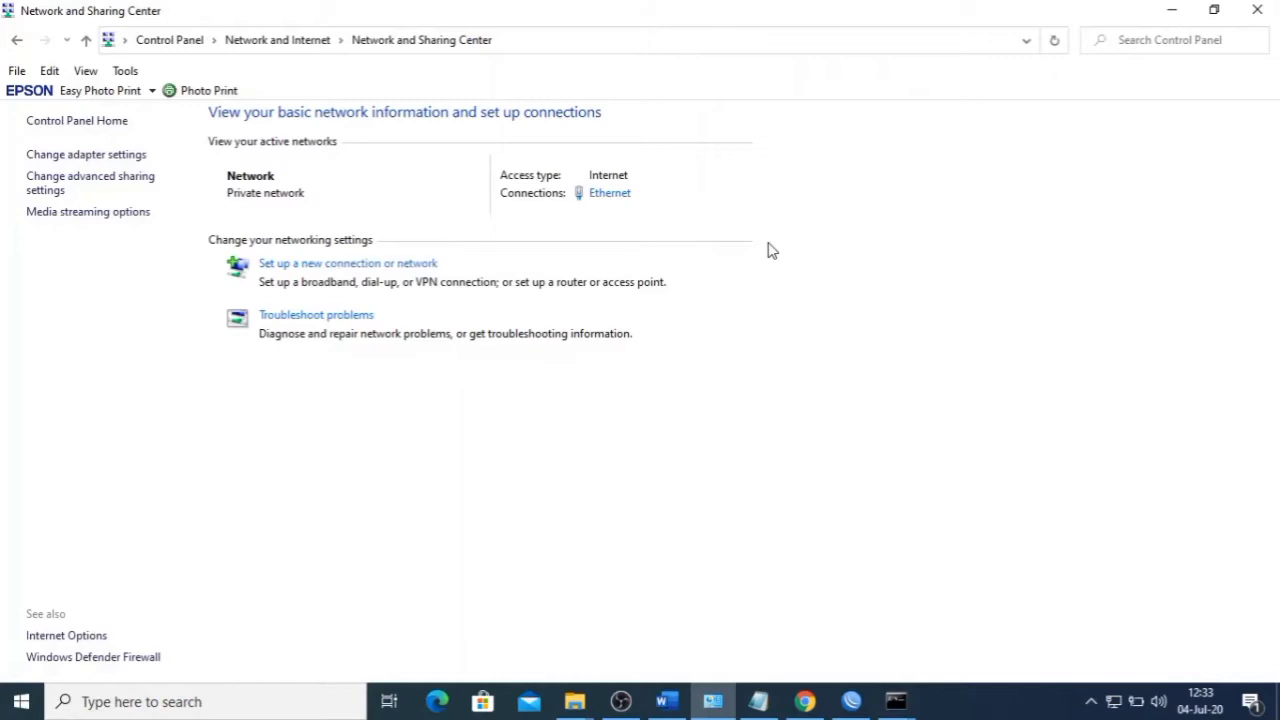
{"action": "left_click", "coordinate": [611, 196]}
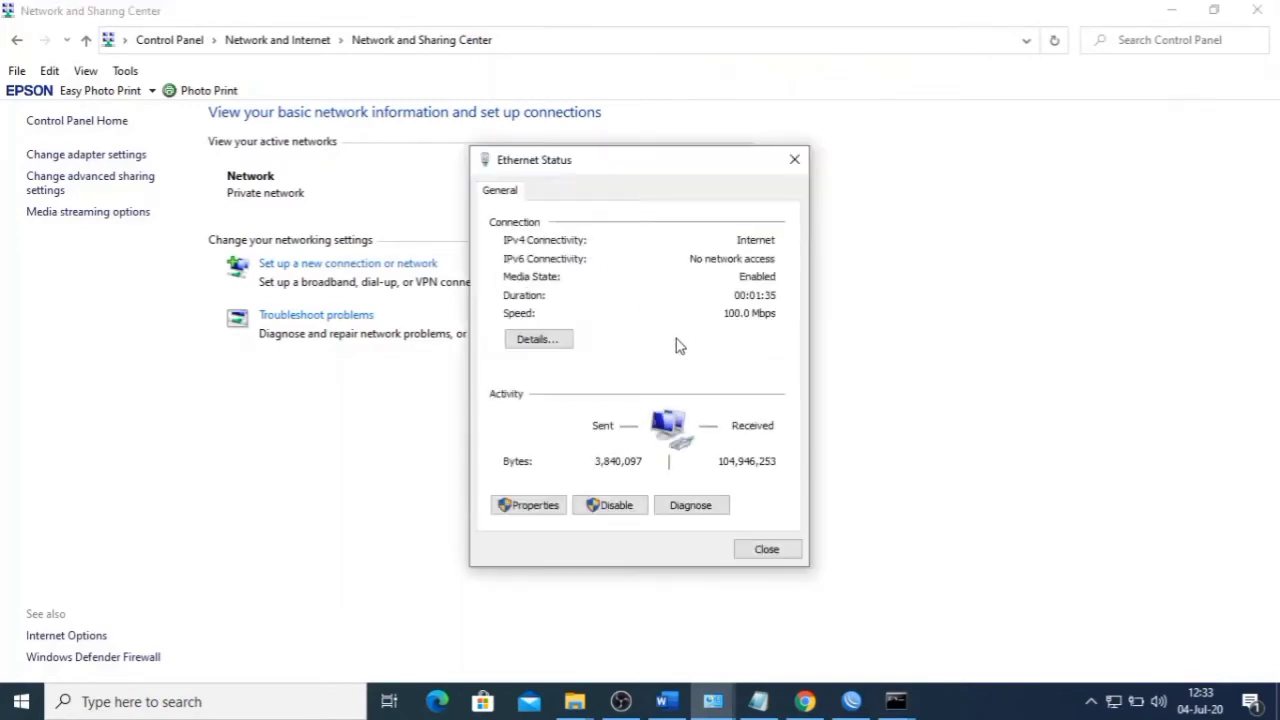
{"action": "left_click", "coordinate": [550, 508]}
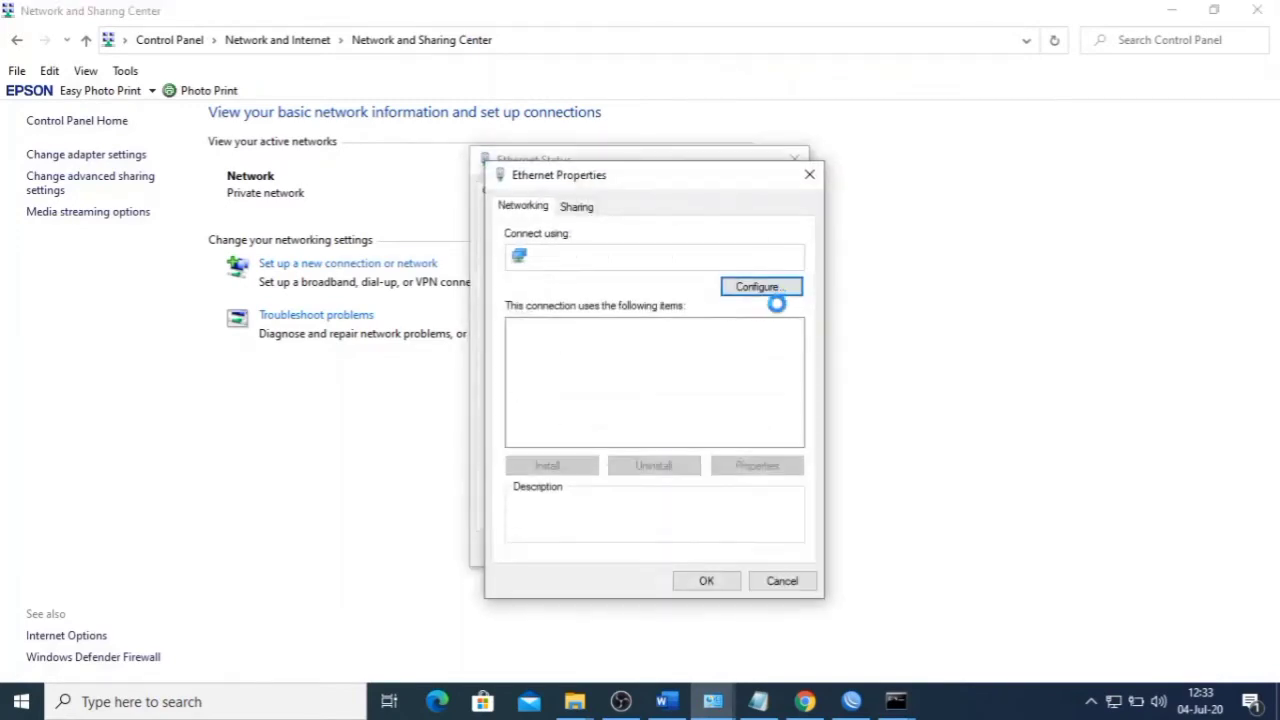
{"action": "left_click", "coordinate": [707, 377]}
{"action": "double_click", "coordinate": [707, 377]}
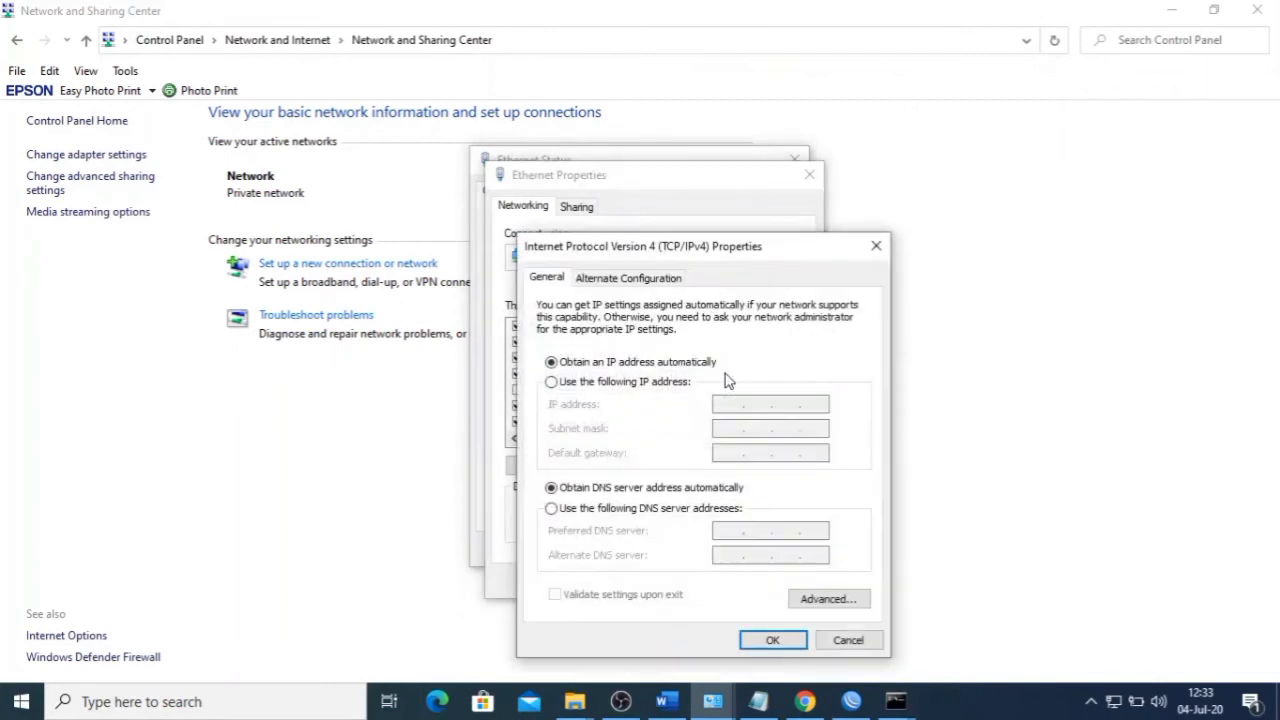
- Assign static IP 192.168.100.7 with mask 255.255.255.0 and close the adapter dialogs
{"action": "left_click", "coordinate": [674, 385]}
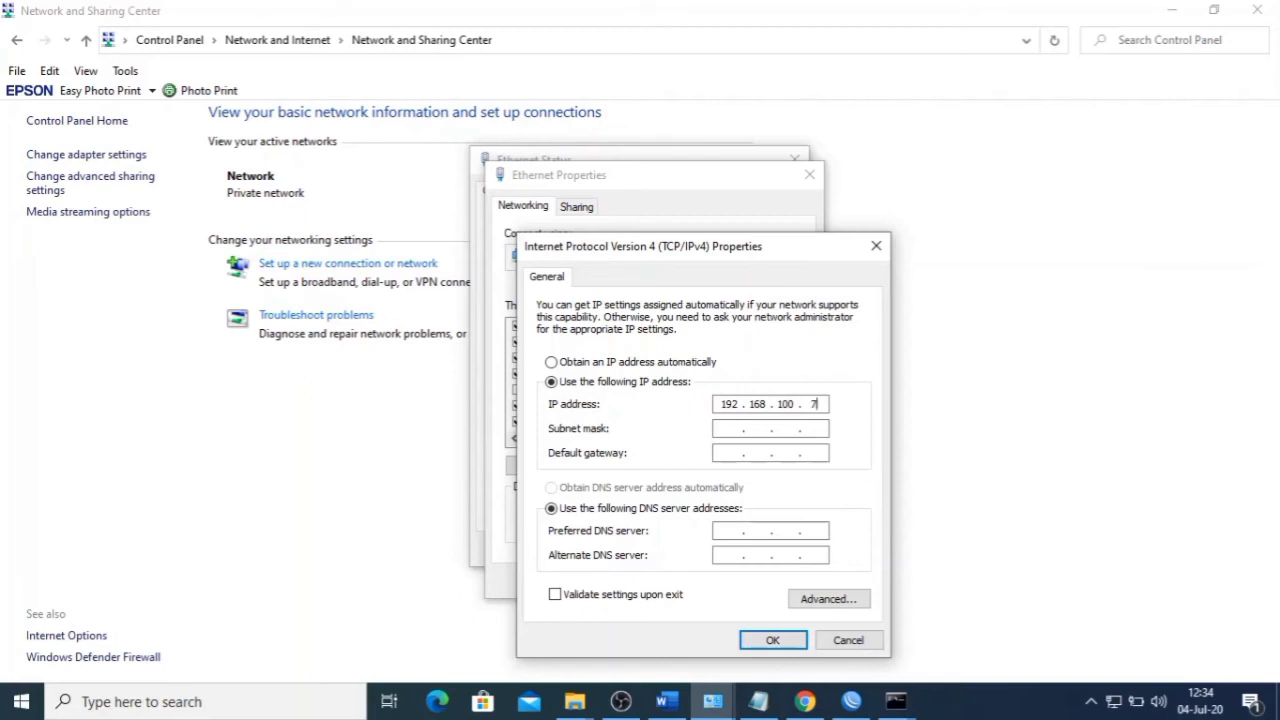
{"action": "key", "text": "Tab"}
{"action": "left_click", "coordinate": [771, 640]}
{"action": "left_click", "coordinate": [717, 583]}
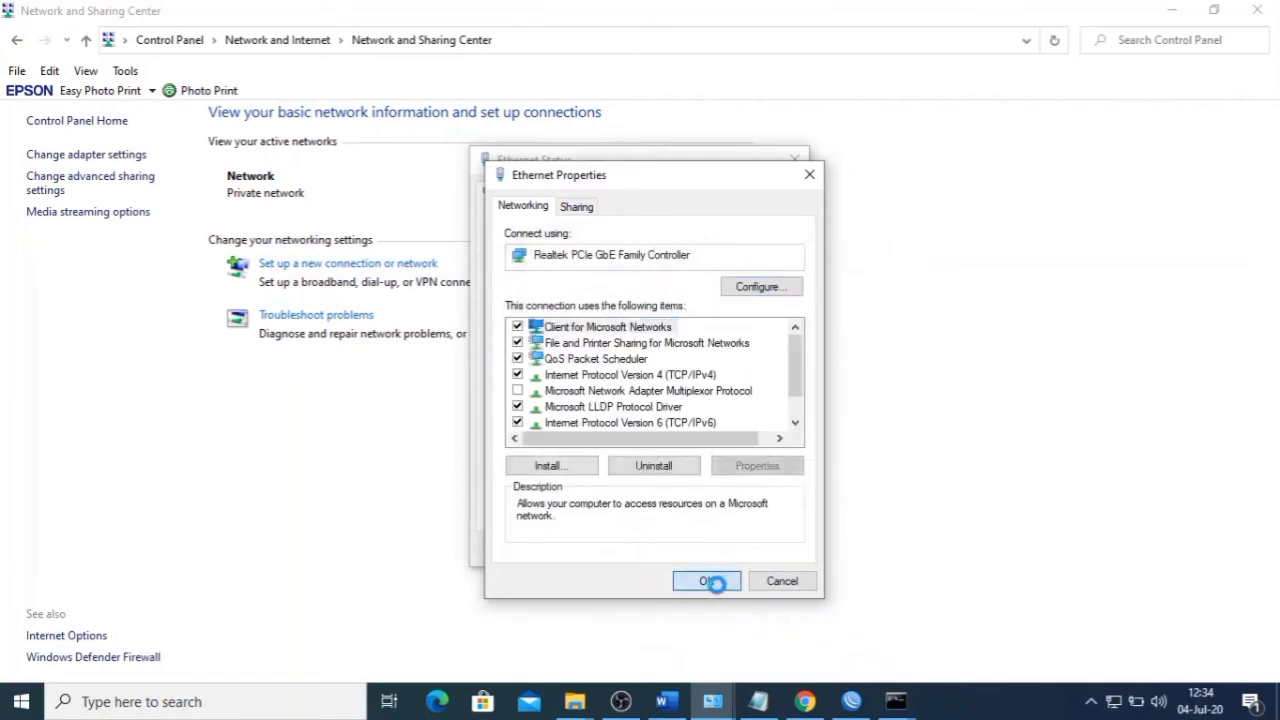
{"action": "left_click", "coordinate": [762, 552]}
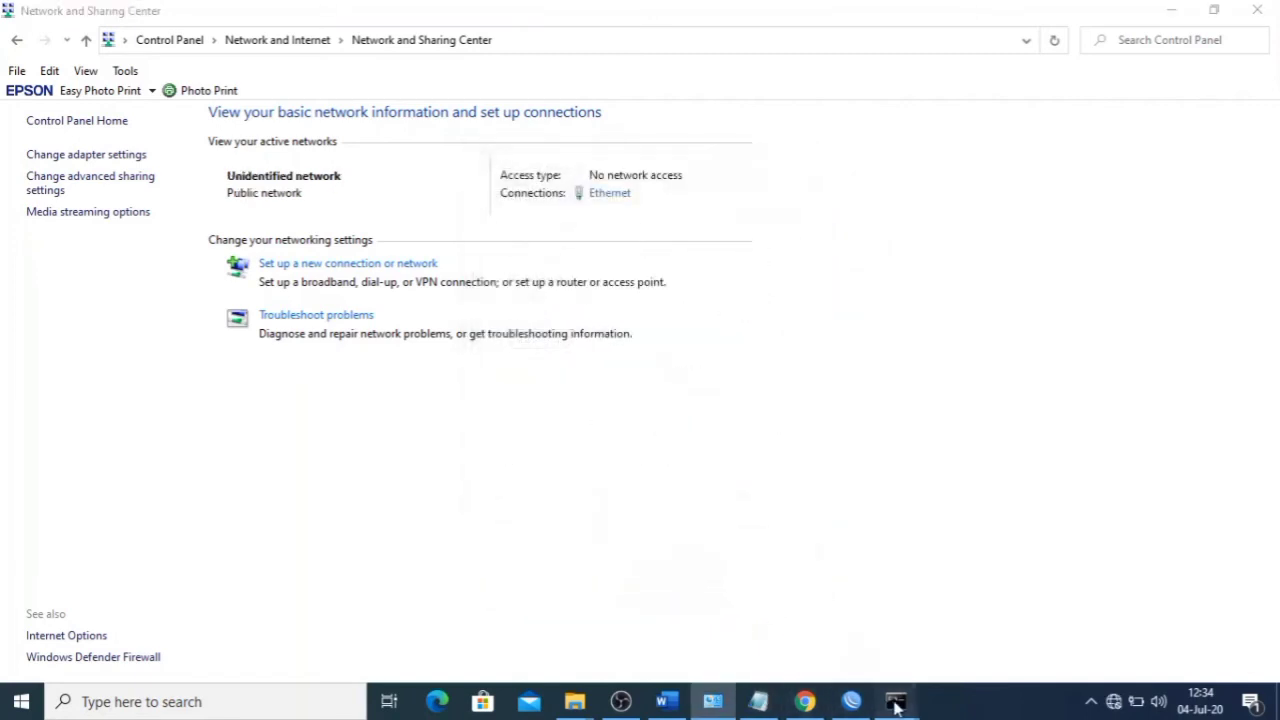
{"action": "left_click", "coordinate": [896, 701]}
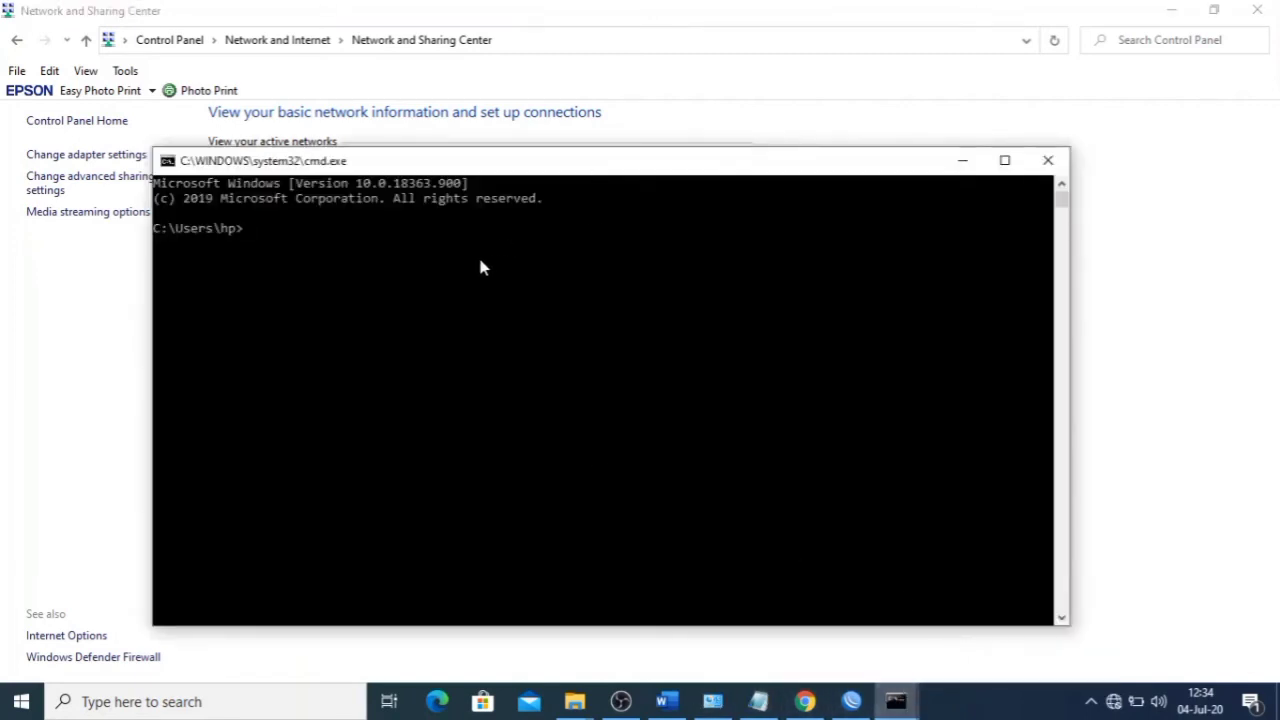
- Run ping 192.168.100.1 -t, which returns Request timed out
{"action": "type", "text": "ping 192.168.100"}
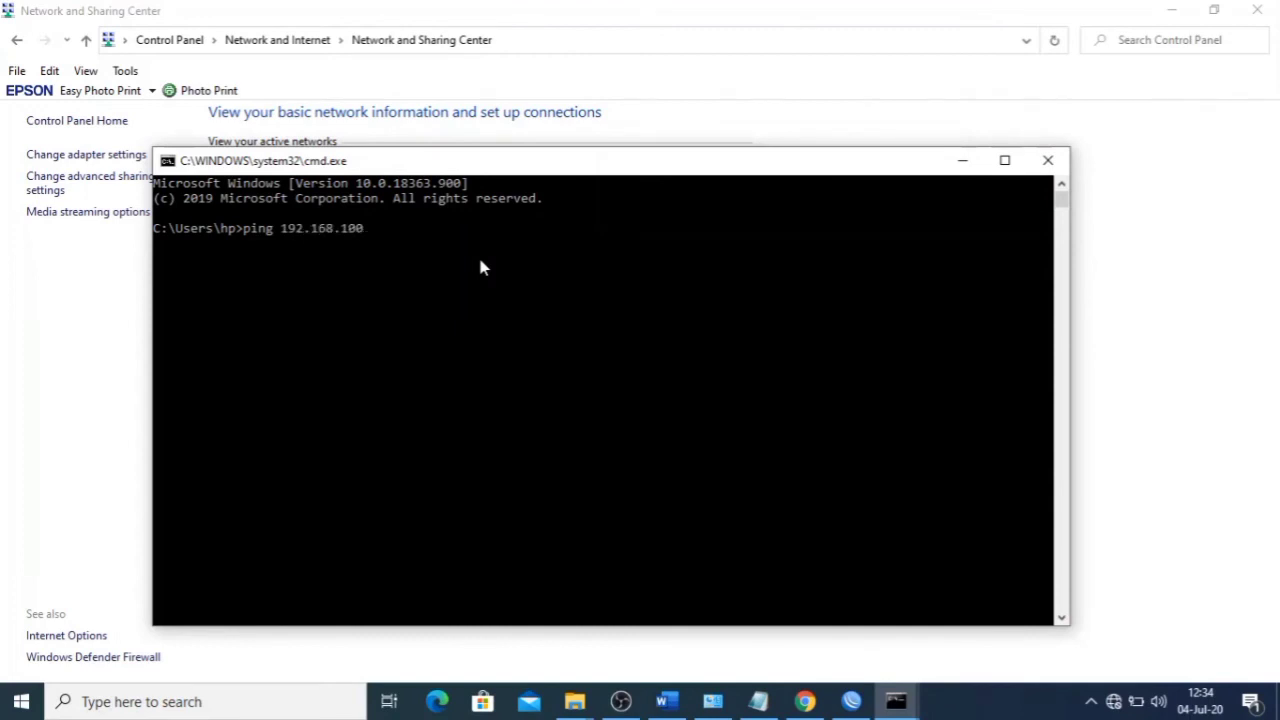
{"action": "type", "text": ".1 -t"}
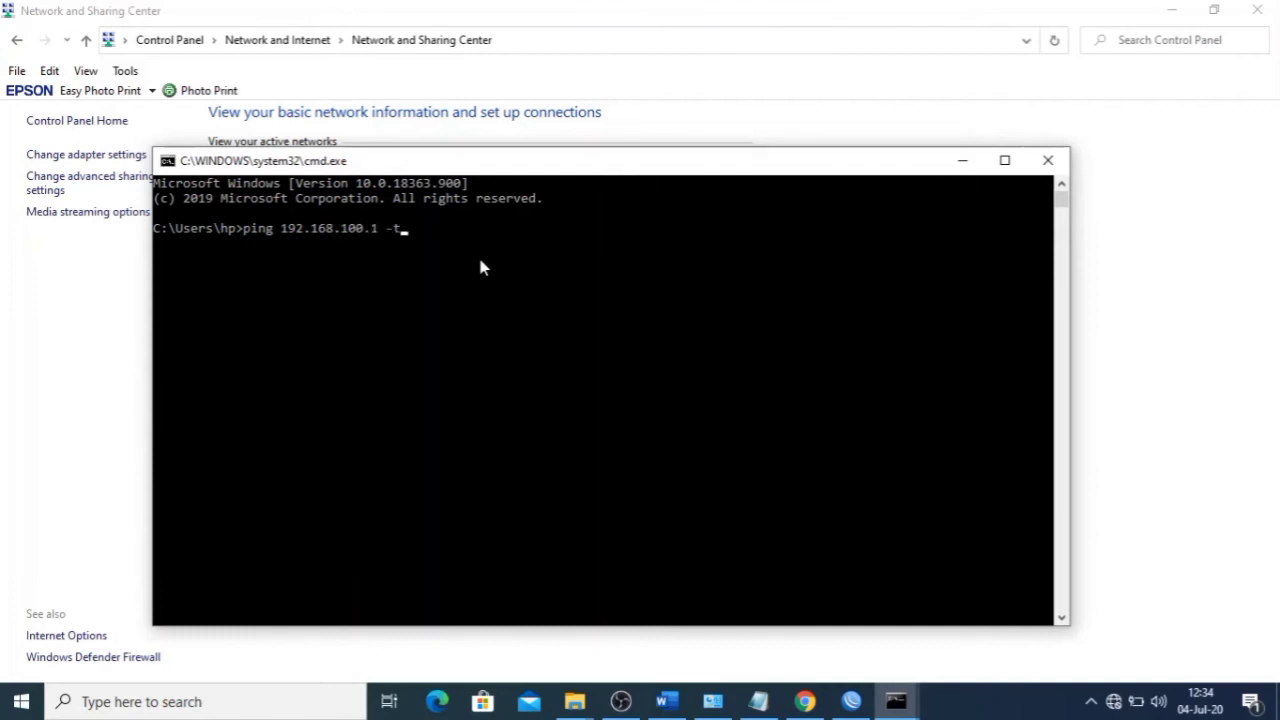
{"action": "key", "text": "Return"}
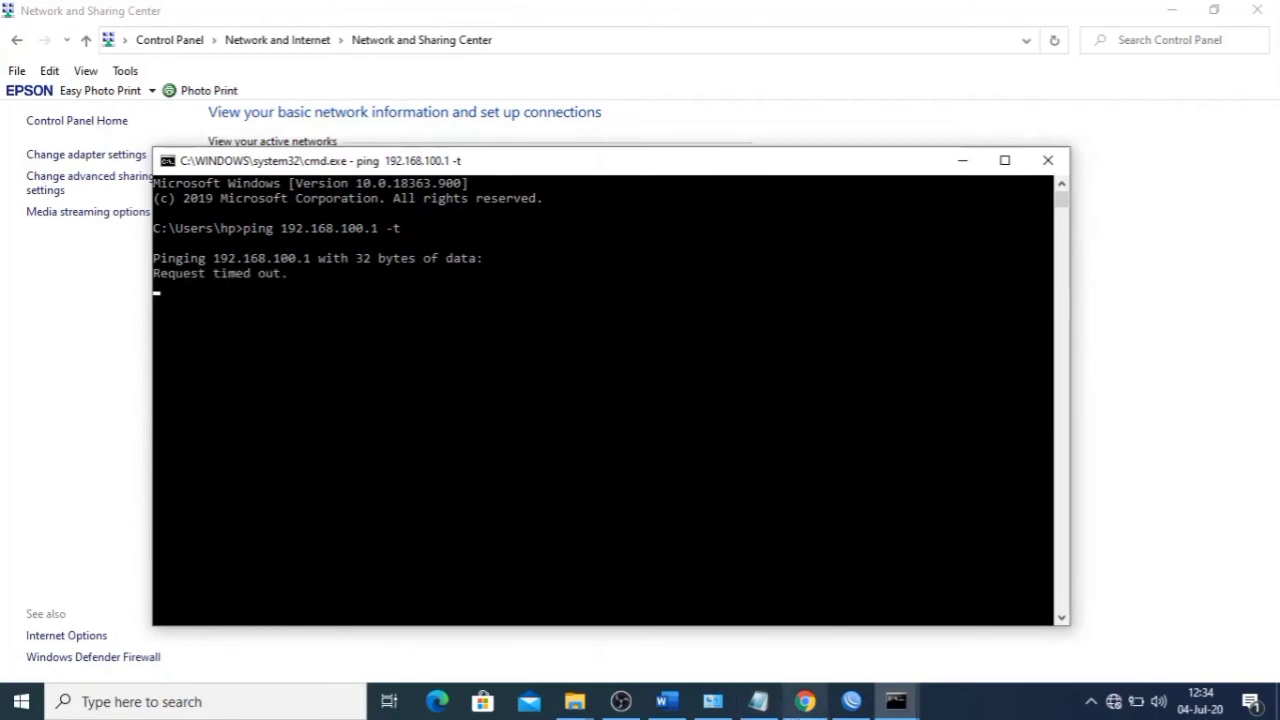
- Check the Ethernet details showing static 192.168.100.7 with DHCP disabled
{"action": "left_click", "coordinate": [712, 702]}
{"action": "left_click", "coordinate": [618, 195]}
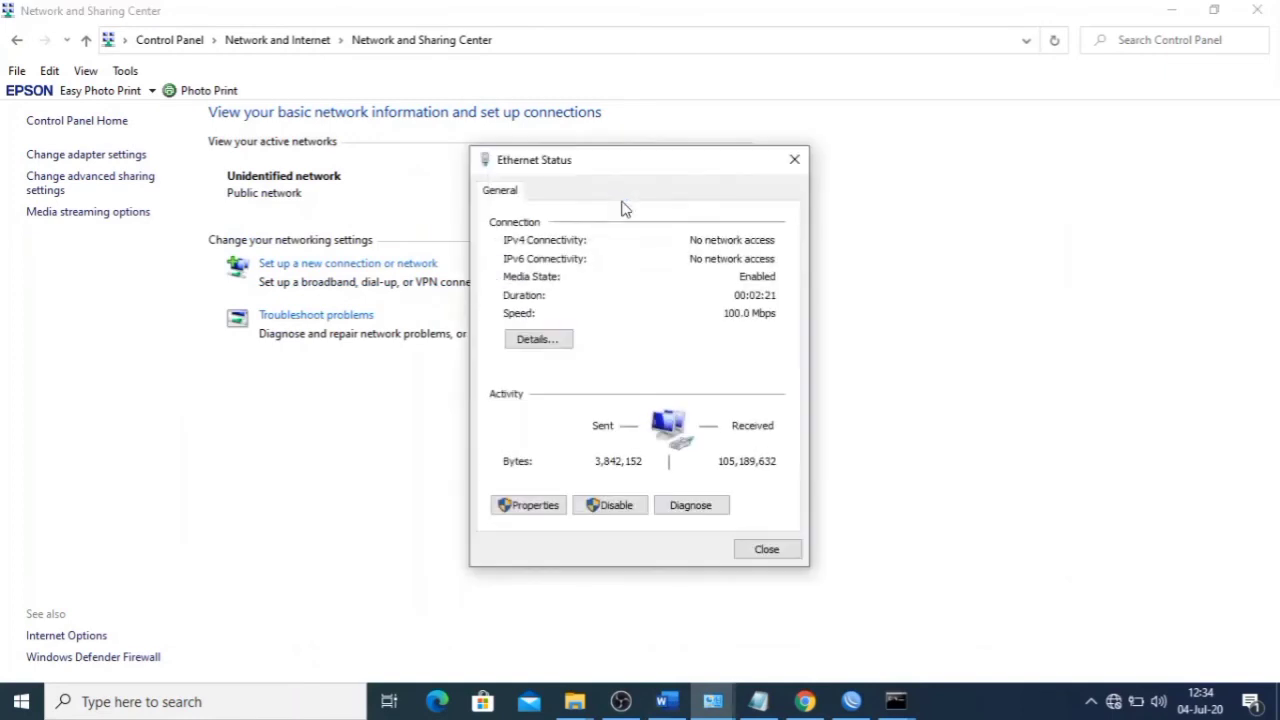
{"action": "left_click", "coordinate": [565, 343]}
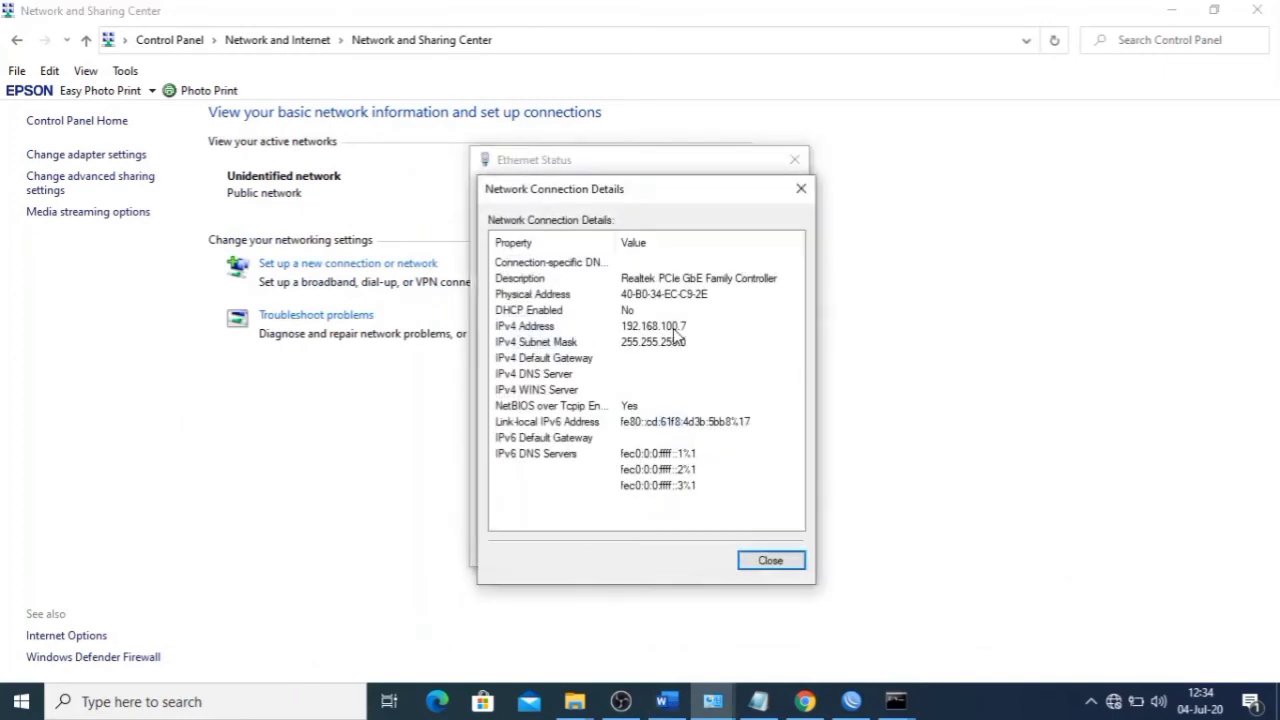
{"action": "left_click", "coordinate": [800, 189]}
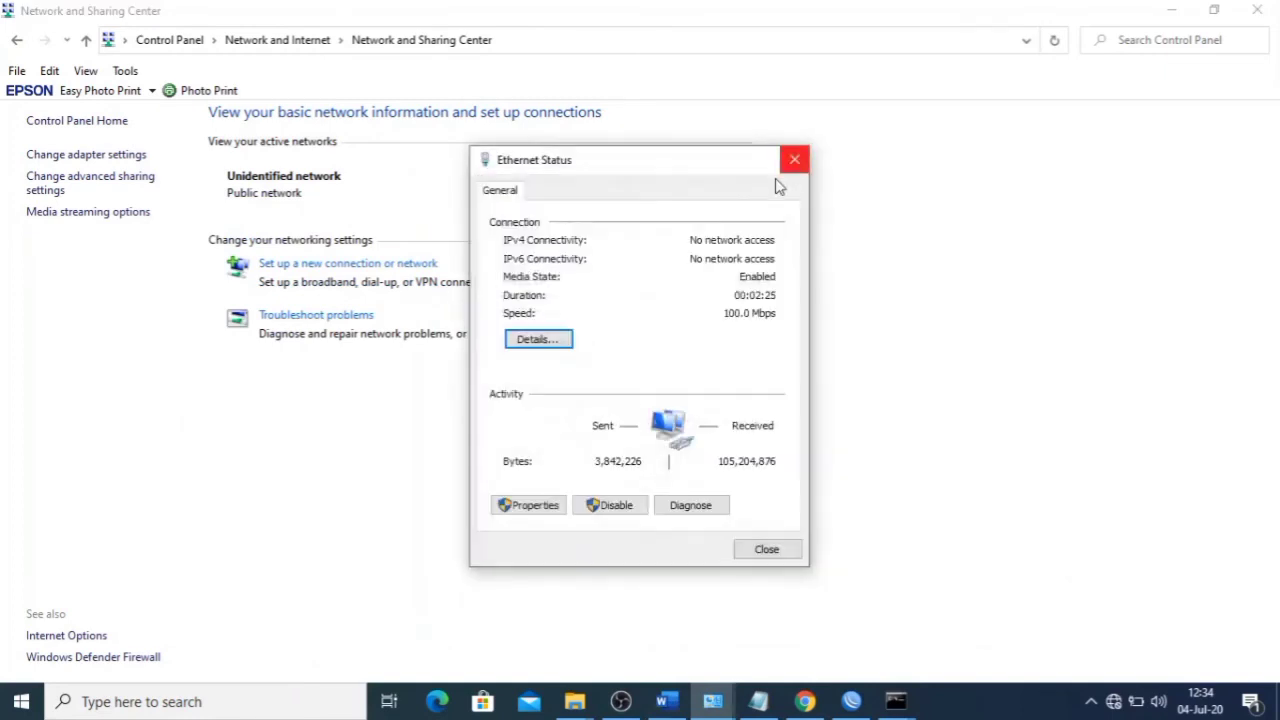
{"action": "left_click", "coordinate": [767, 551]}
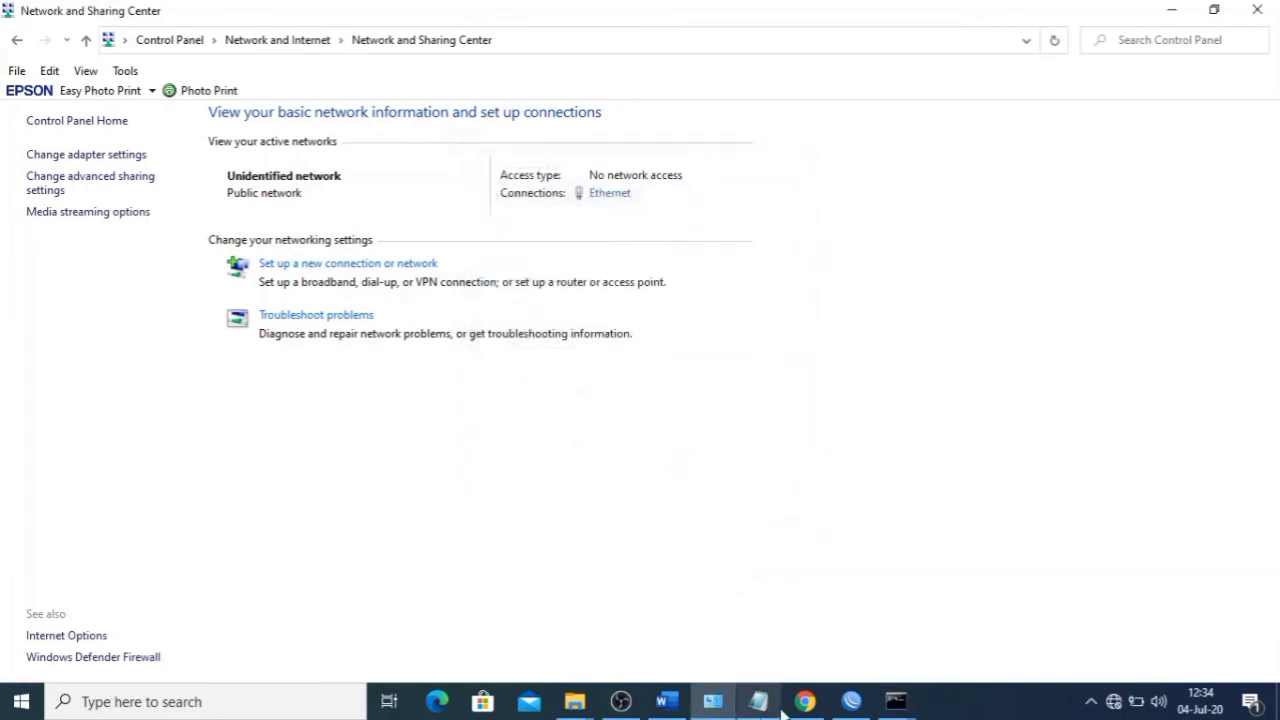
- Cycle through the browser and WinBox windows to bring the ping window forward
{"action": "mouse_move", "coordinate": [800, 708]}
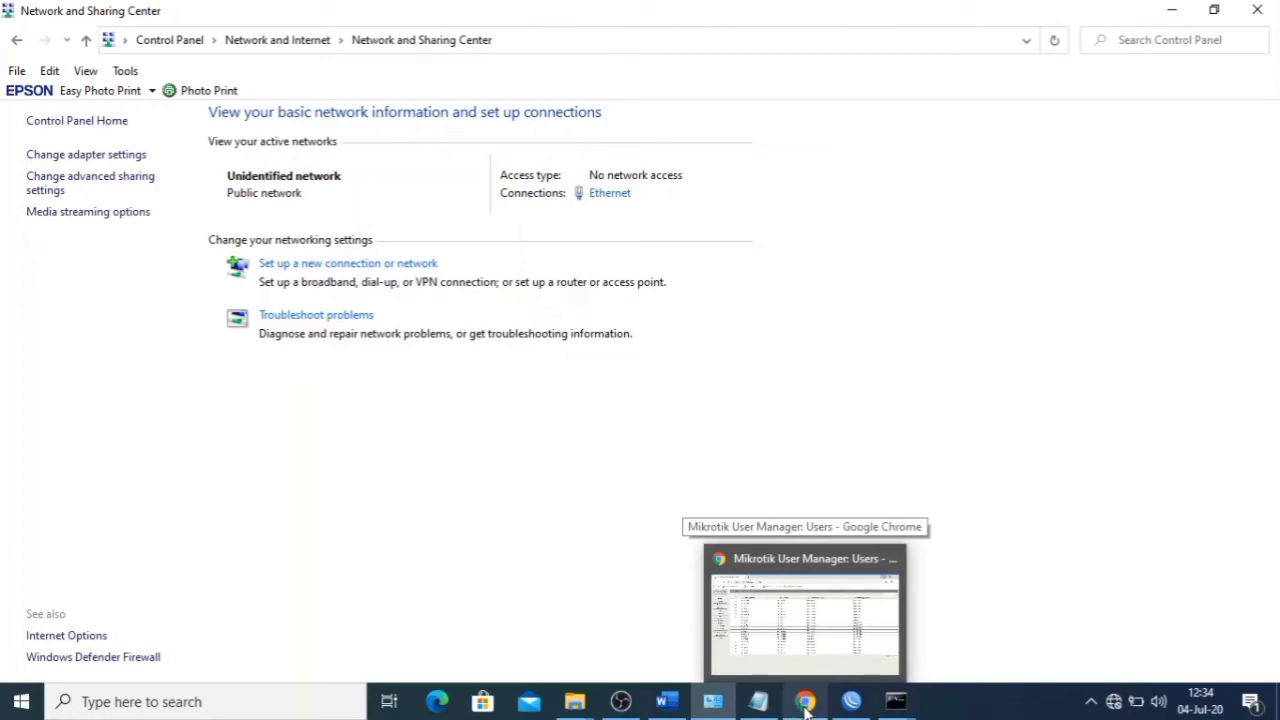
{"action": "left_click", "coordinate": [806, 706]}
{"action": "left_click", "coordinate": [806, 706]}
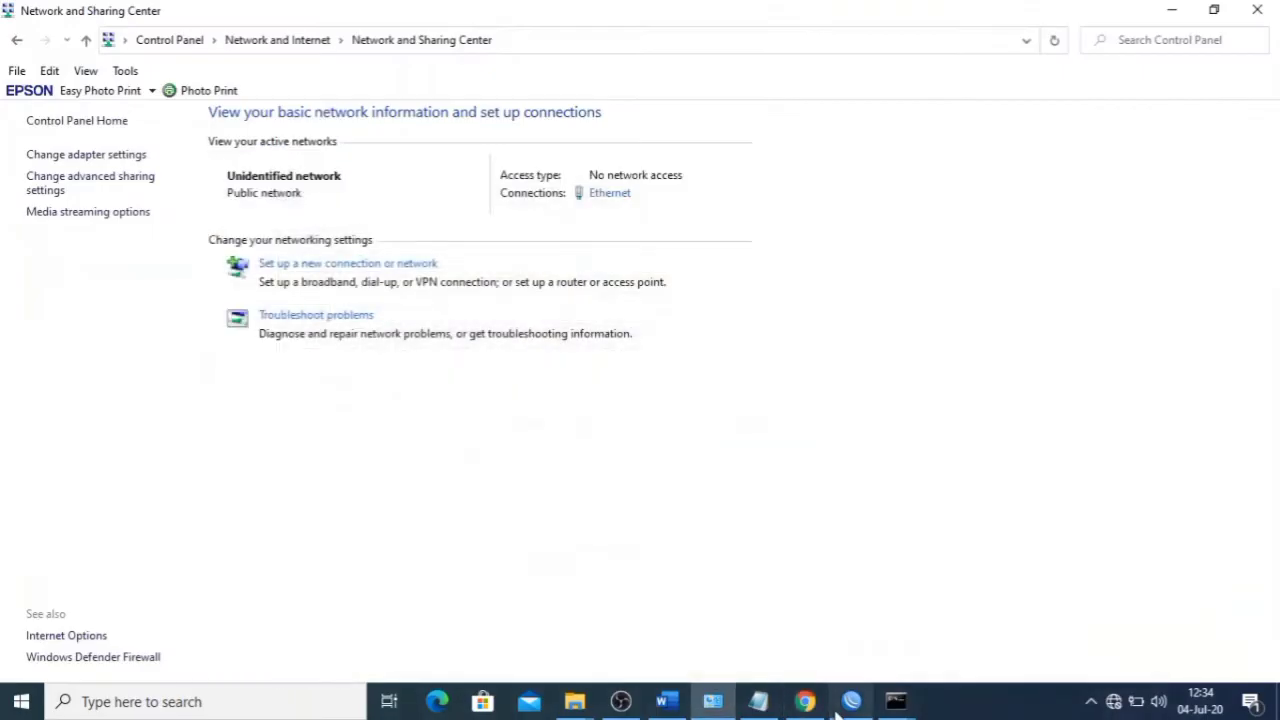
{"action": "left_click", "coordinate": [848, 703]}
{"action": "mouse_move", "coordinate": [896, 701]}
{"action": "left_click", "coordinate": [917, 640]}
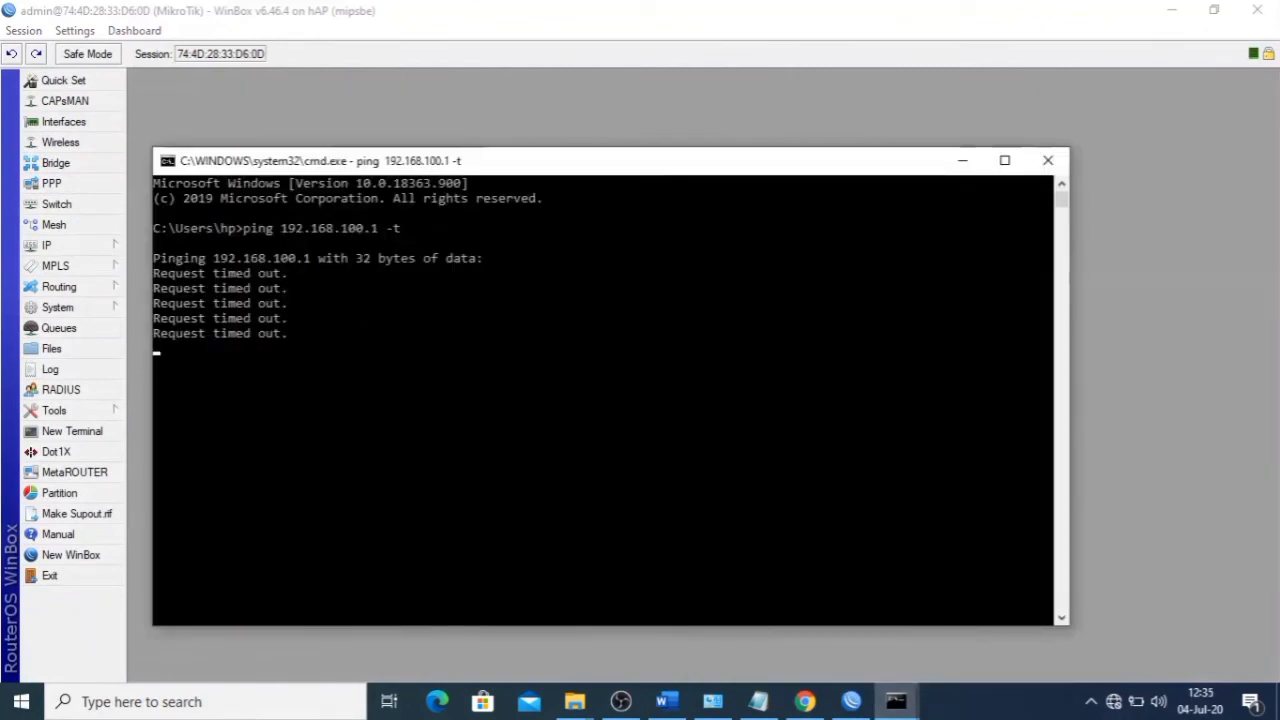
- Reopen the Ethernet connection details to review the IPv4 values again
{"action": "left_click", "coordinate": [712, 701]}
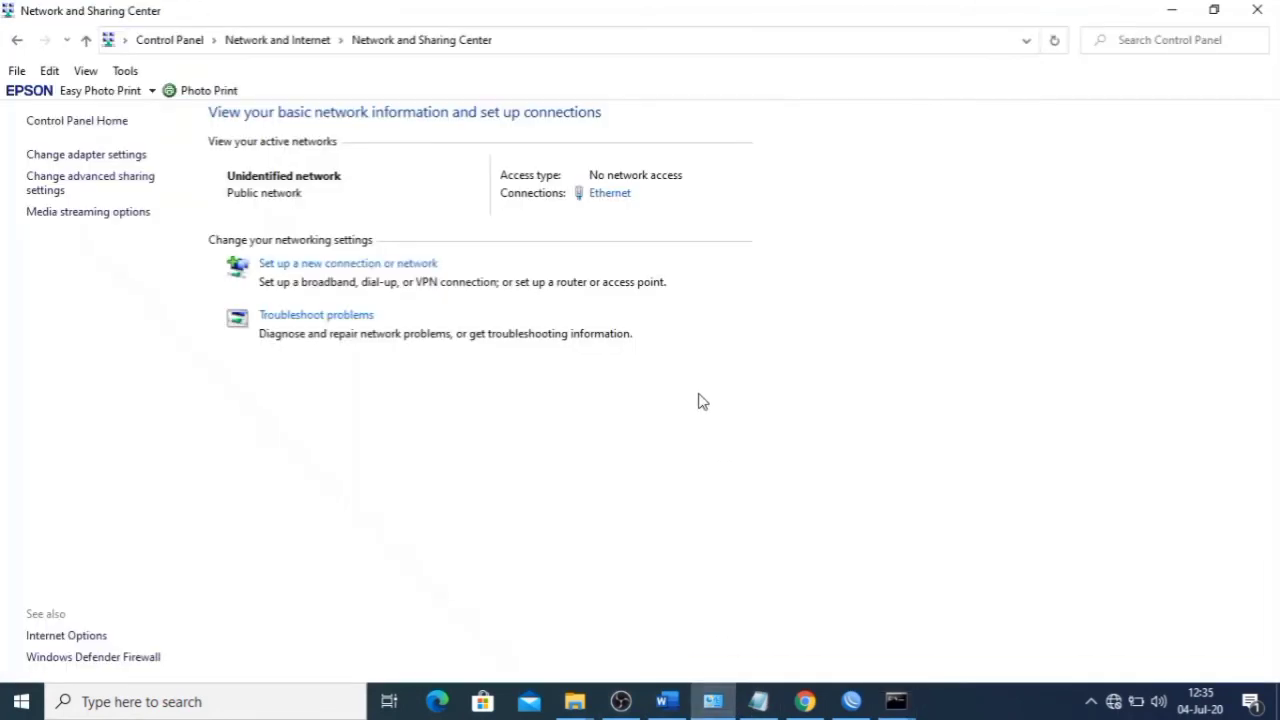
{"action": "left_click", "coordinate": [611, 197]}
{"action": "left_click", "coordinate": [560, 341]}
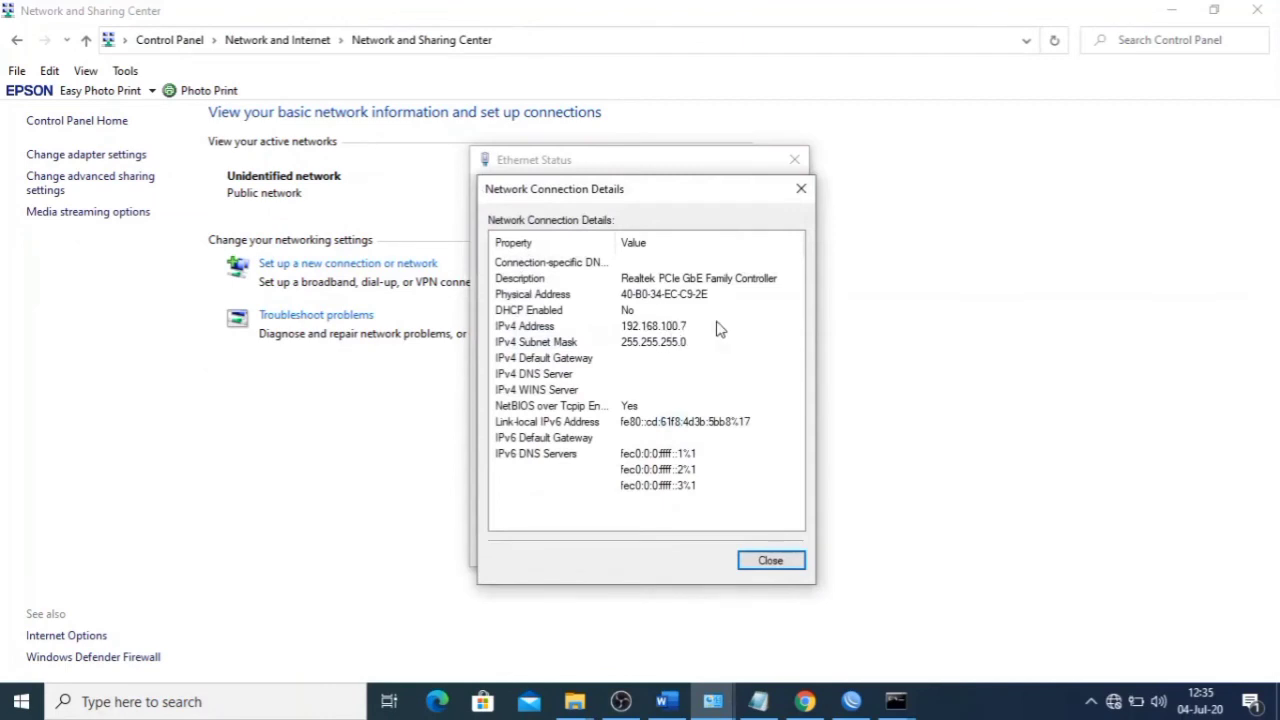
{"action": "left_click", "coordinate": [768, 561]}
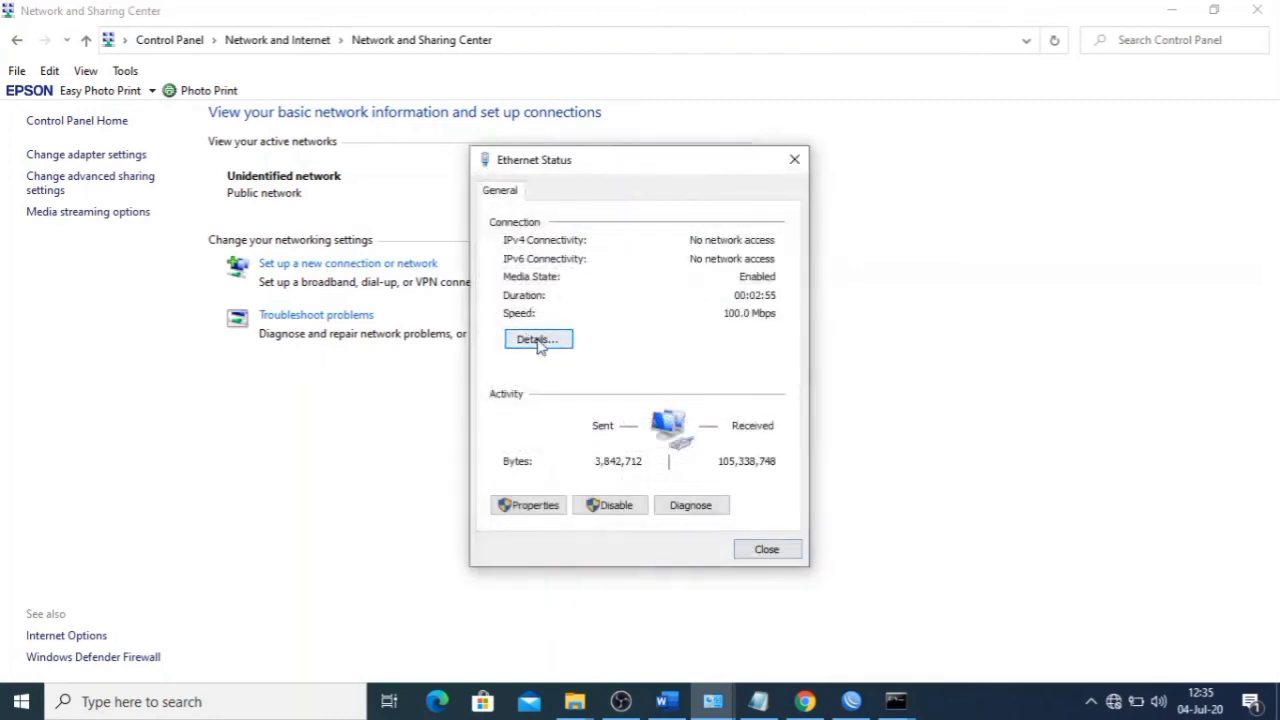
- Open the Ethernet adapter properties and shrink the running ping window beside them
{"action": "left_click", "coordinate": [540, 506]}
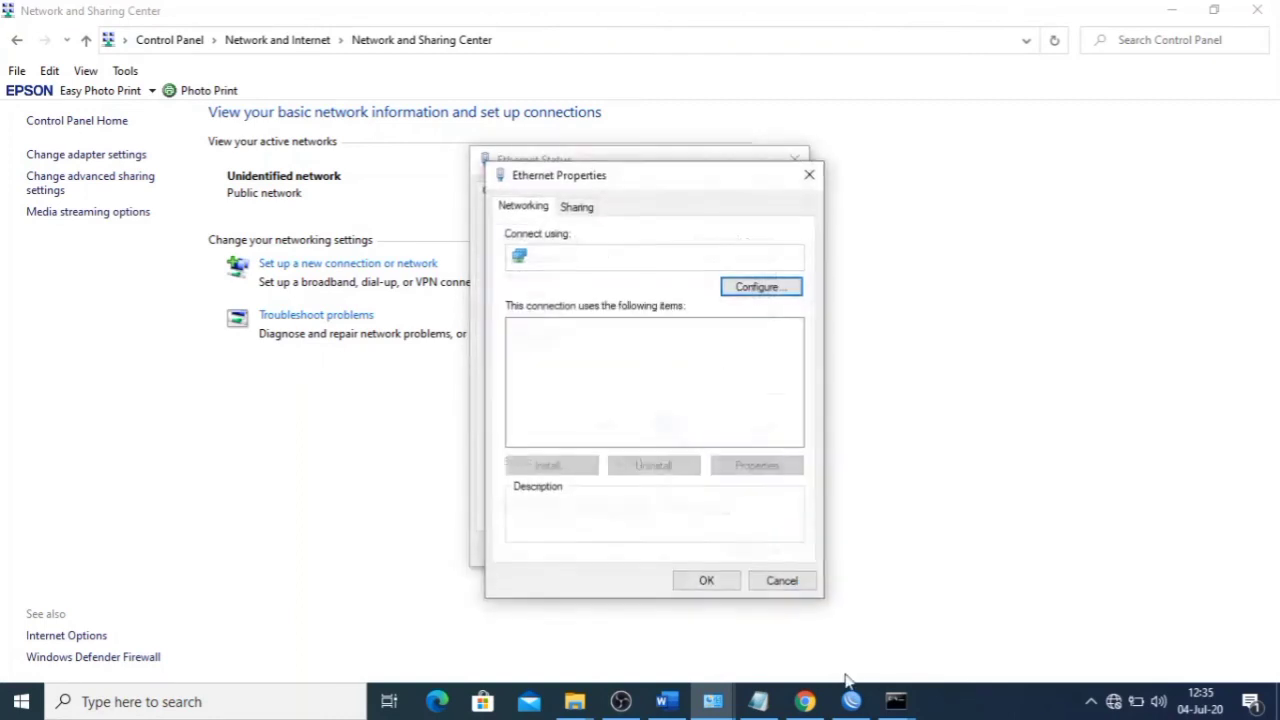
{"action": "mouse_move", "coordinate": [896, 701]}
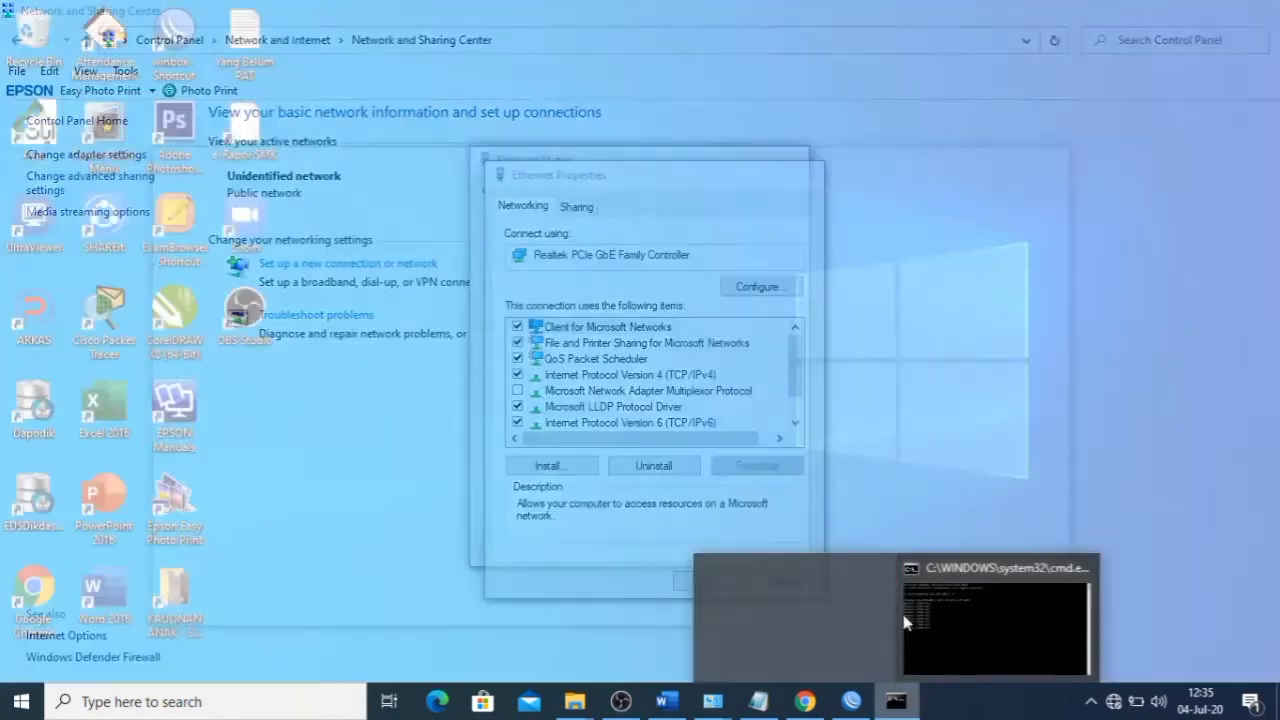
{"action": "left_click", "coordinate": [905, 623]}
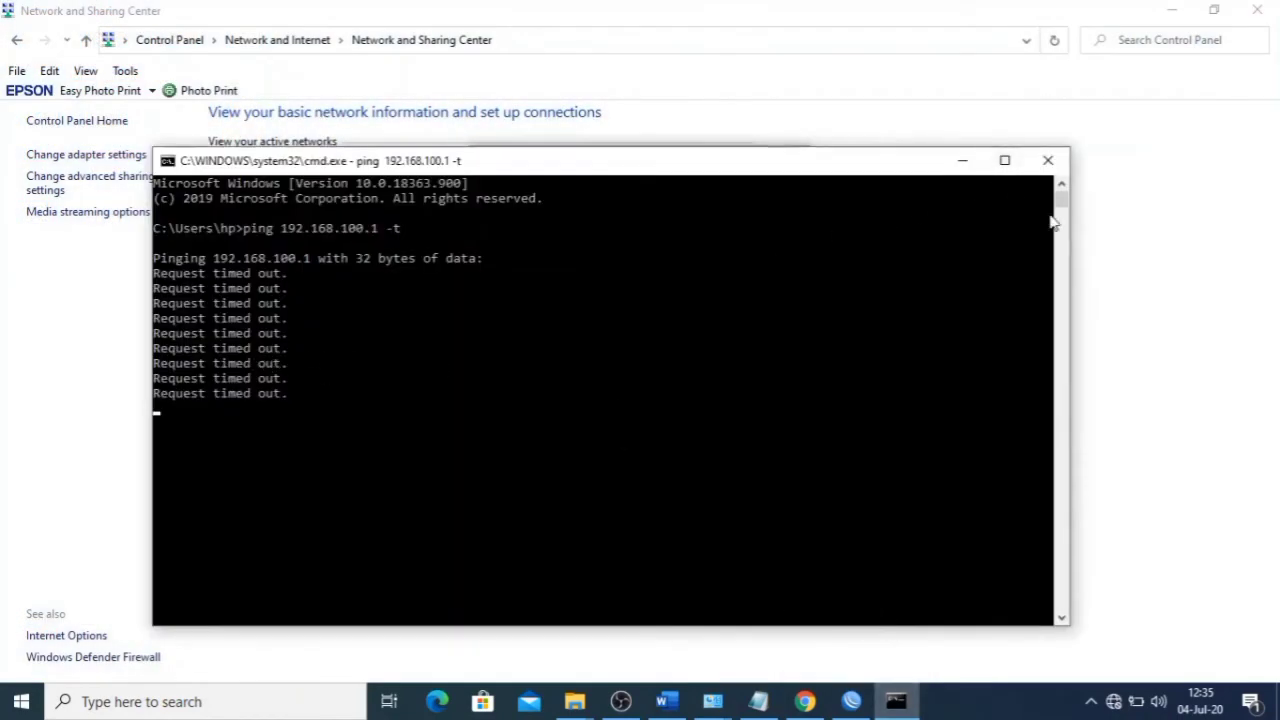
{"action": "left_click_drag", "start_coordinate": [1069, 228], "coordinate": [532, 267]}
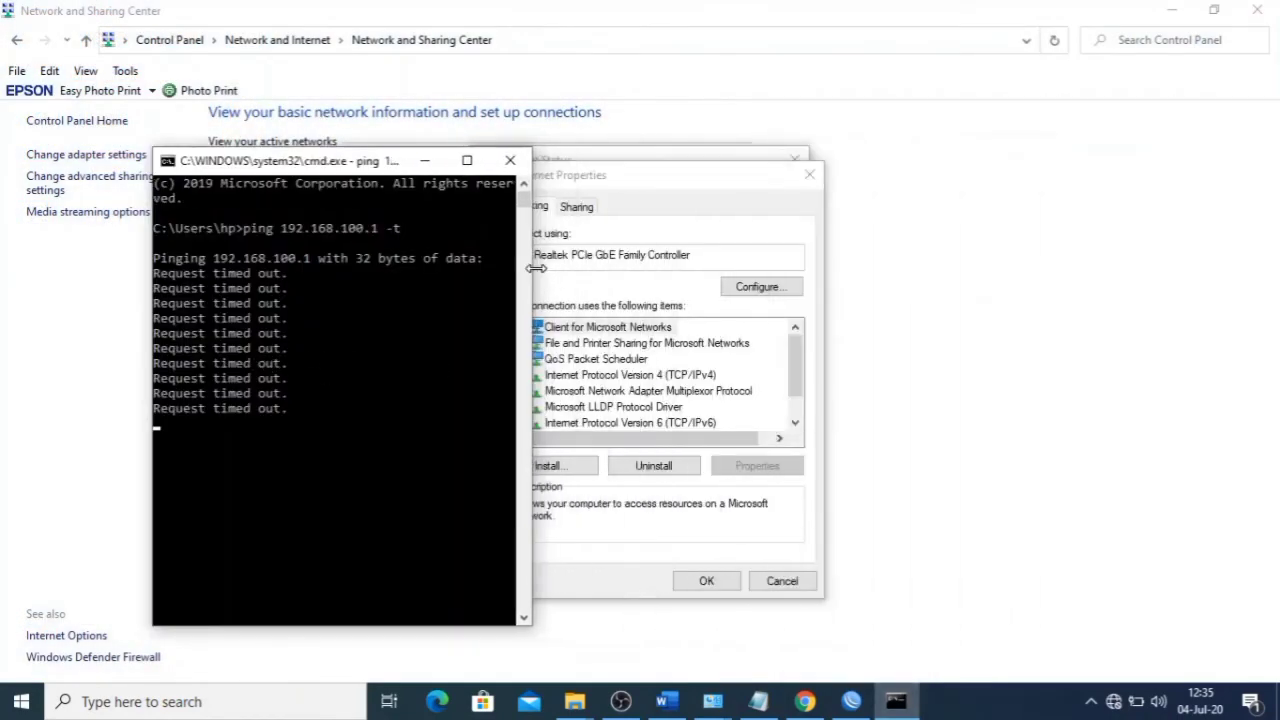
{"action": "left_click_drag", "start_coordinate": [340, 168], "coordinate": [253, 130]}
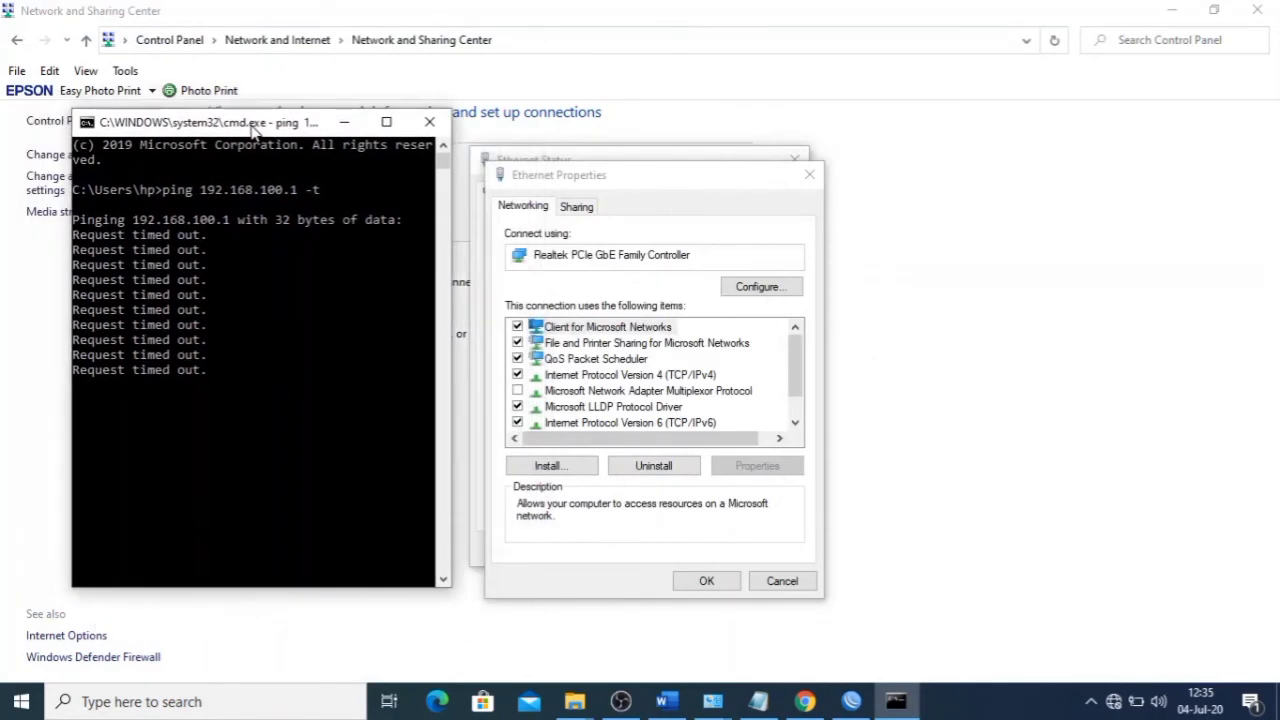
- Switch IPv4 to obtain the IP and DNS addresses automatically and confirm
{"action": "left_click", "coordinate": [690, 375]}
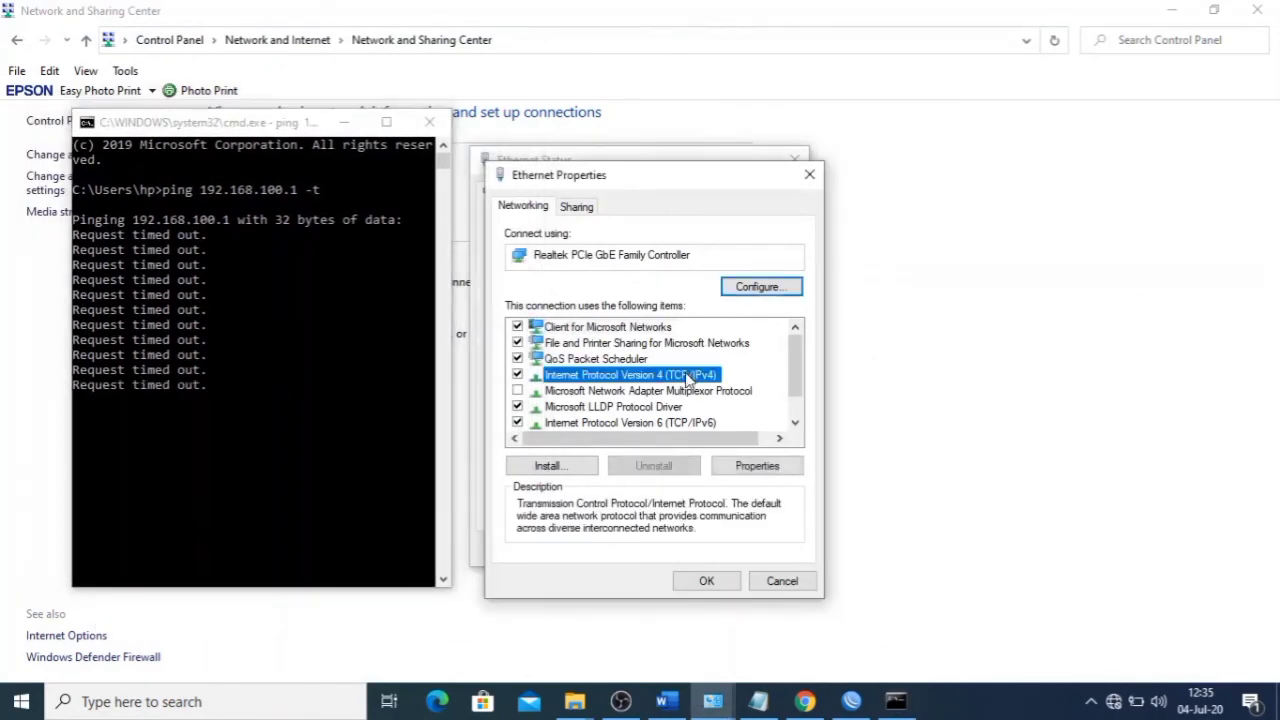
{"action": "double_click", "coordinate": [690, 375]}
{"action": "left_click", "coordinate": [672, 490]}
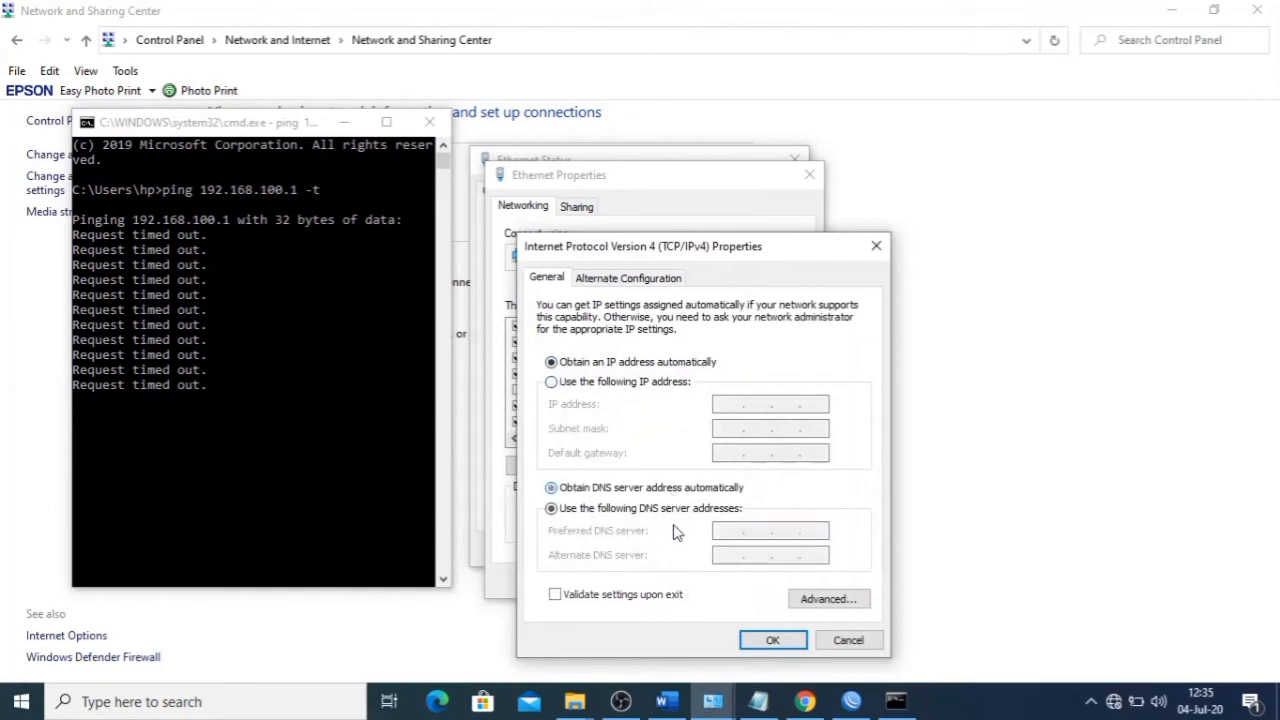
{"action": "left_click", "coordinate": [772, 640]}
{"action": "left_click", "coordinate": [707, 580]}
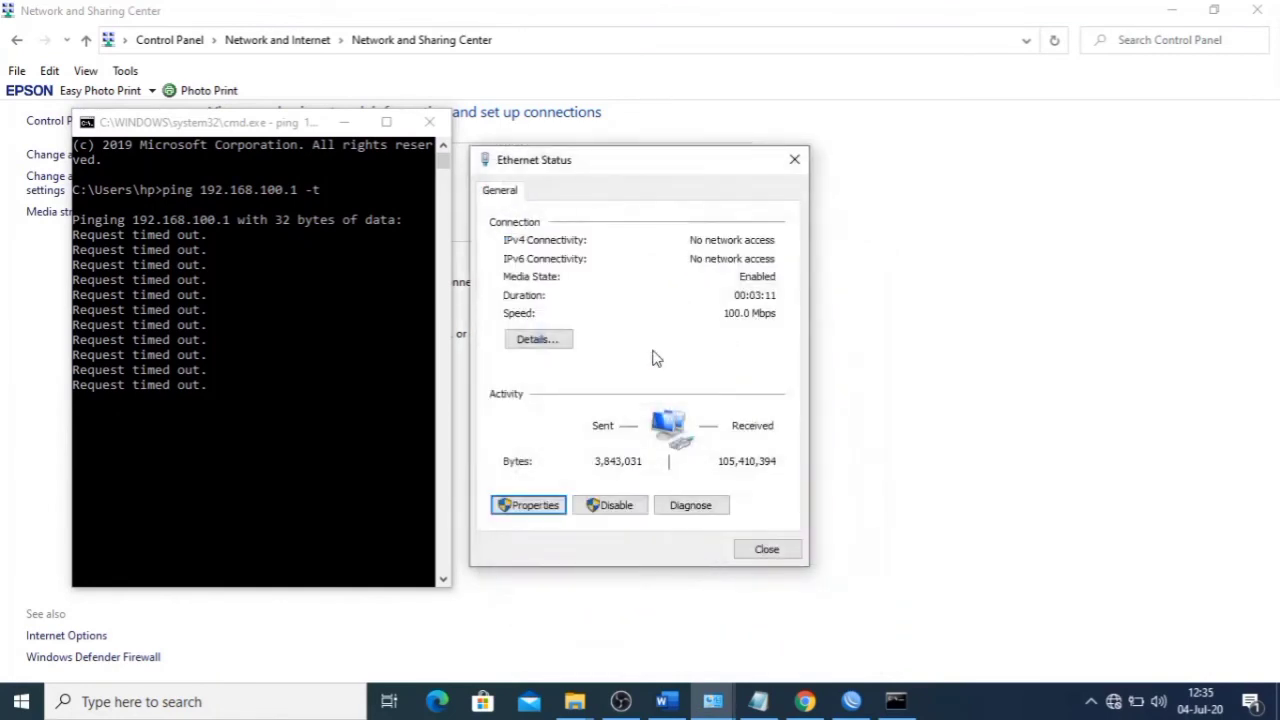
- Verify the DHCP-assigned 192.168.100.100 and ping replies, then close the ping and details windows
{"action": "left_click", "coordinate": [544, 340]}
{"action": "left_click", "coordinate": [698, 331]}
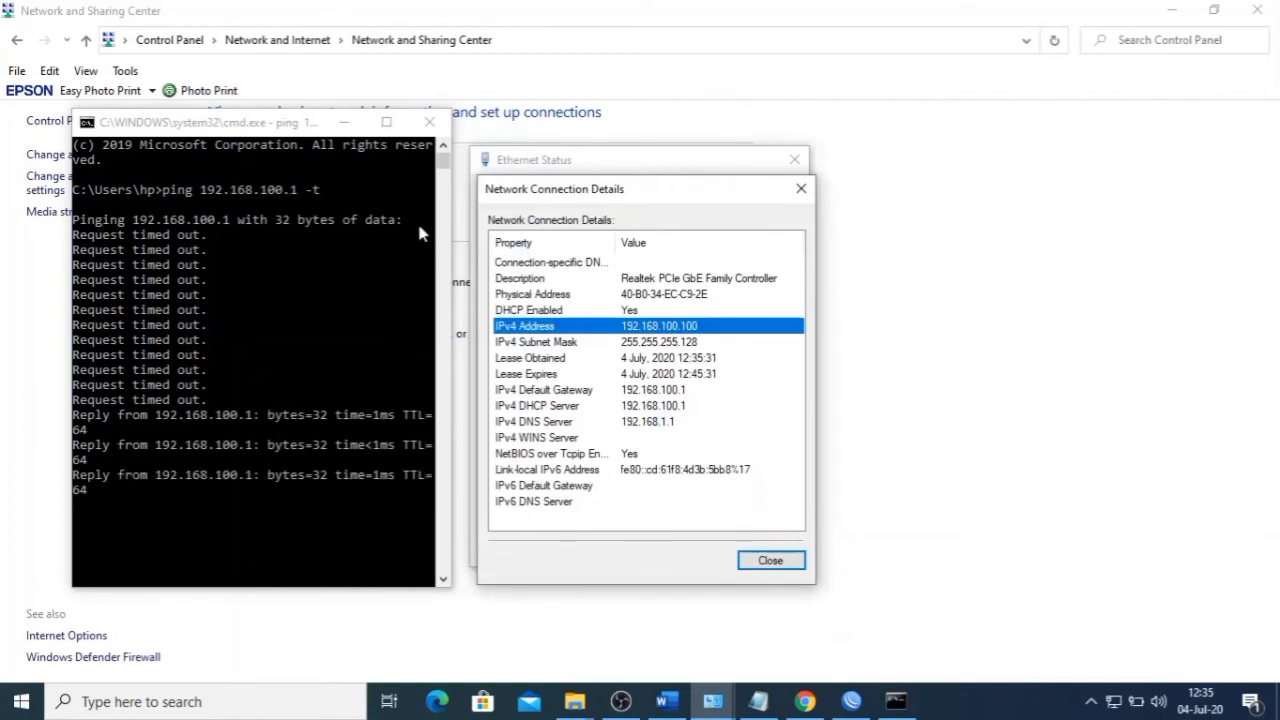
{"action": "left_click_drag", "start_coordinate": [250, 123], "coordinate": [198, 83]}
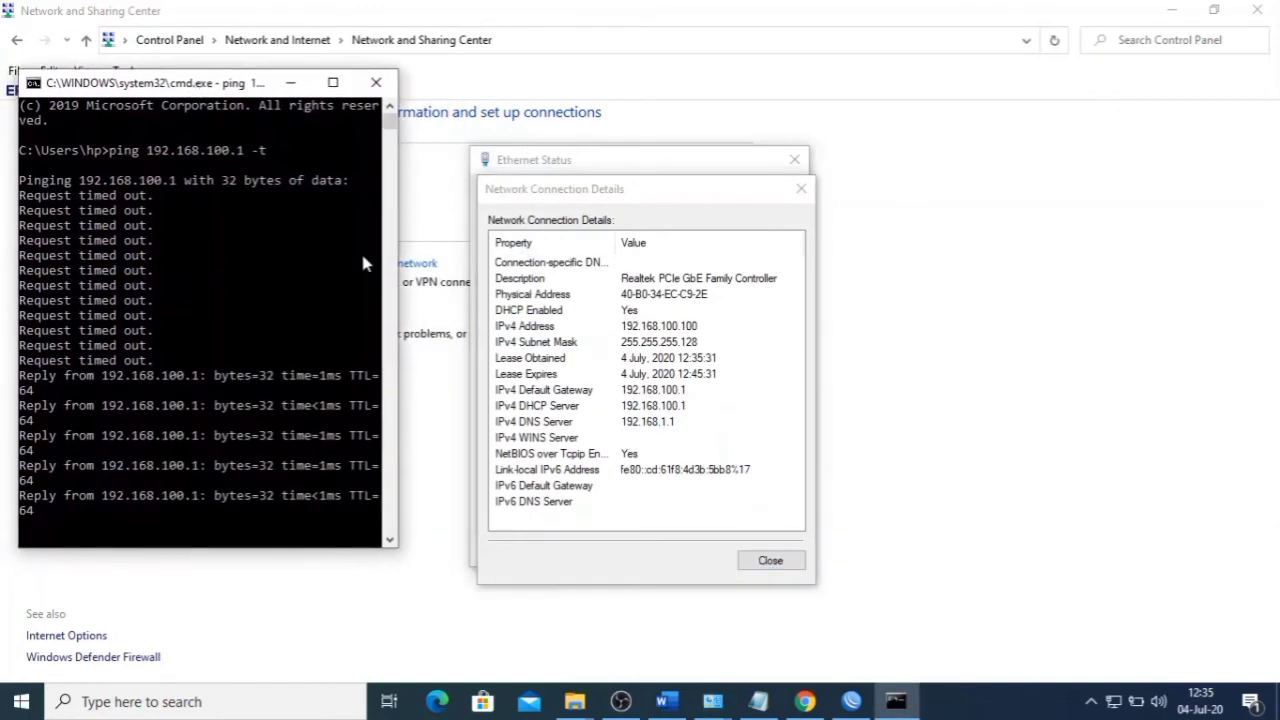
{"action": "left_click_drag", "start_coordinate": [397, 292], "coordinate": [452, 294]}
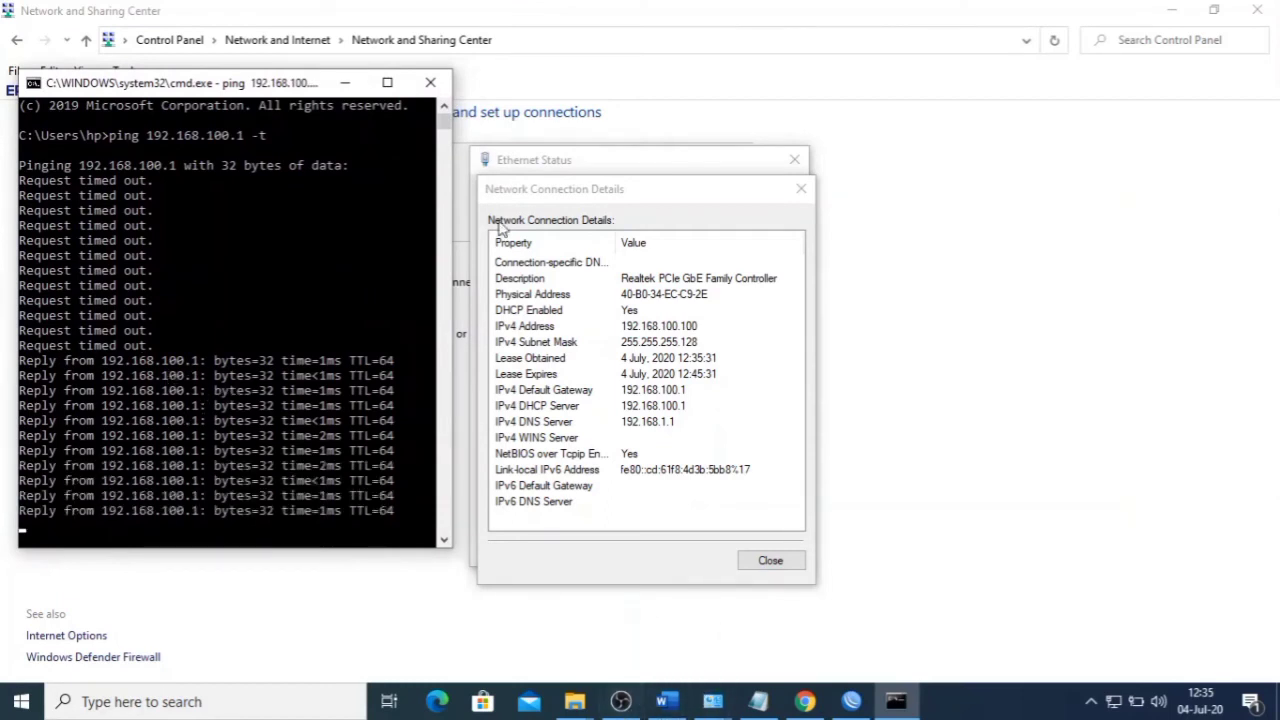
{"action": "left_click", "coordinate": [432, 83]}
{"action": "left_click", "coordinate": [771, 560]}
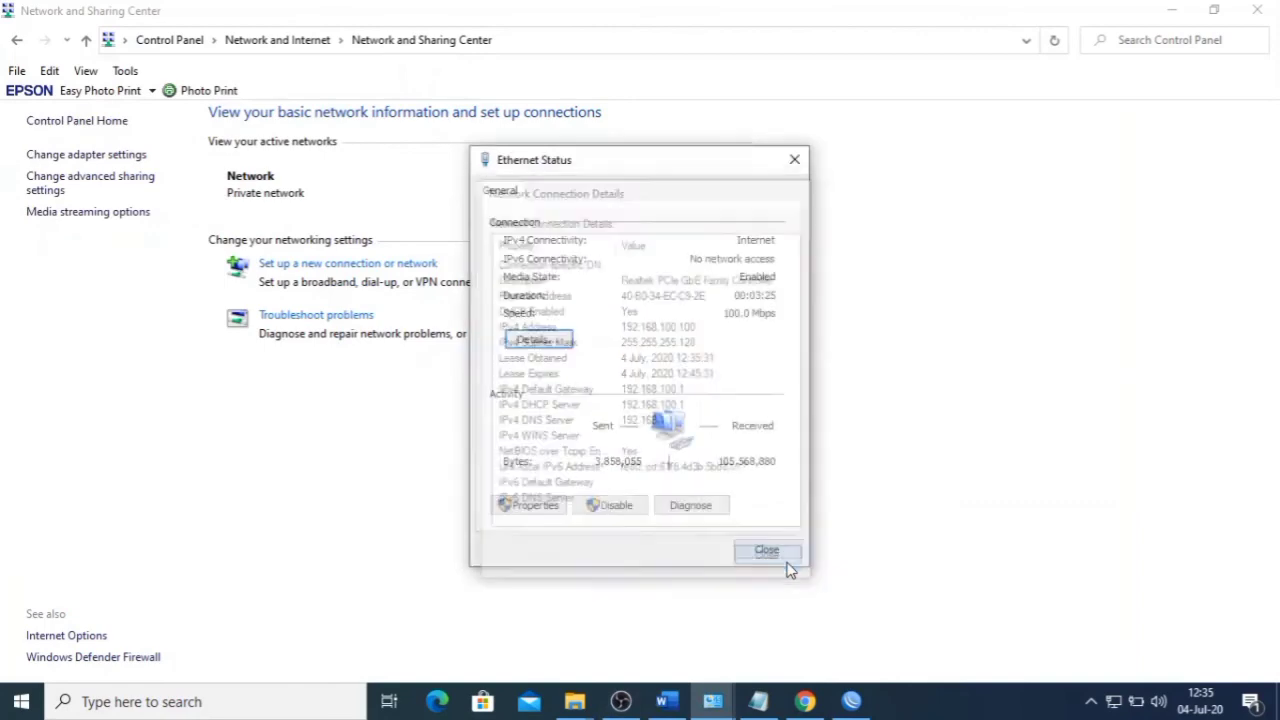
- Close Ethernet Status and return to the Word task sheet's firewall ping rules
{"action": "left_click", "coordinate": [780, 557]}
{"action": "left_click", "coordinate": [666, 701]}
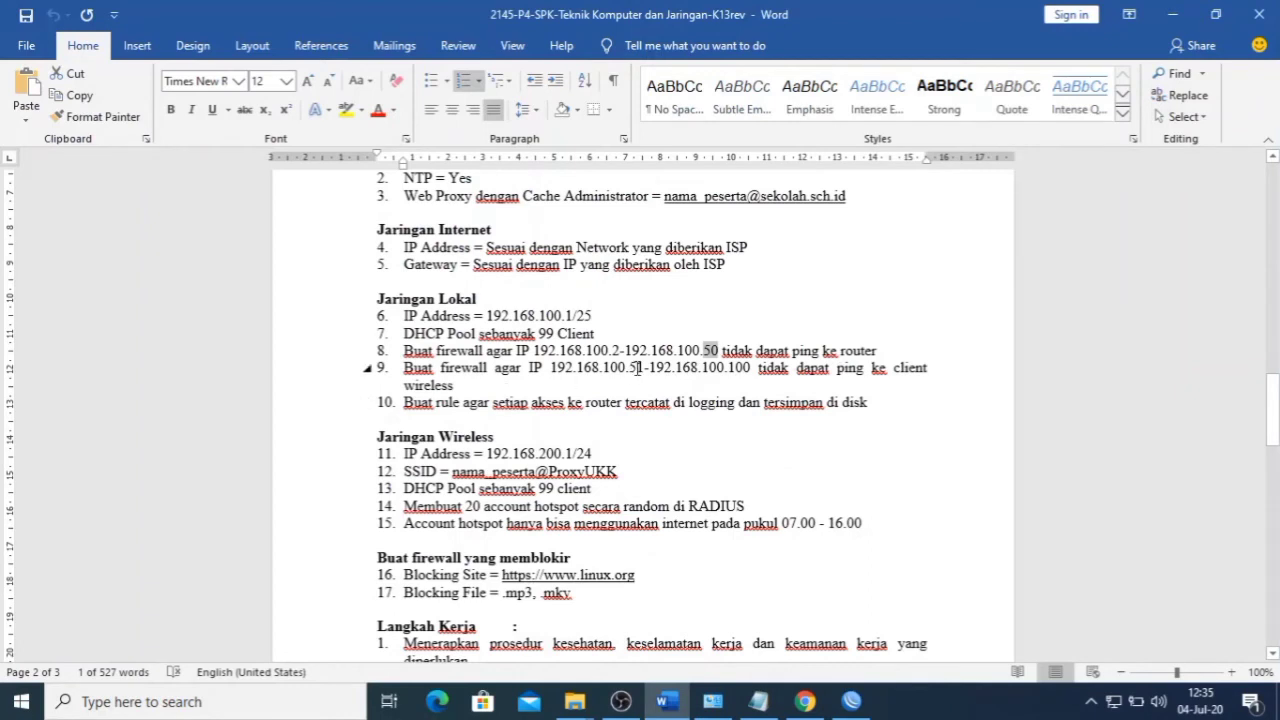
{"action": "left_click", "coordinate": [634, 368]}
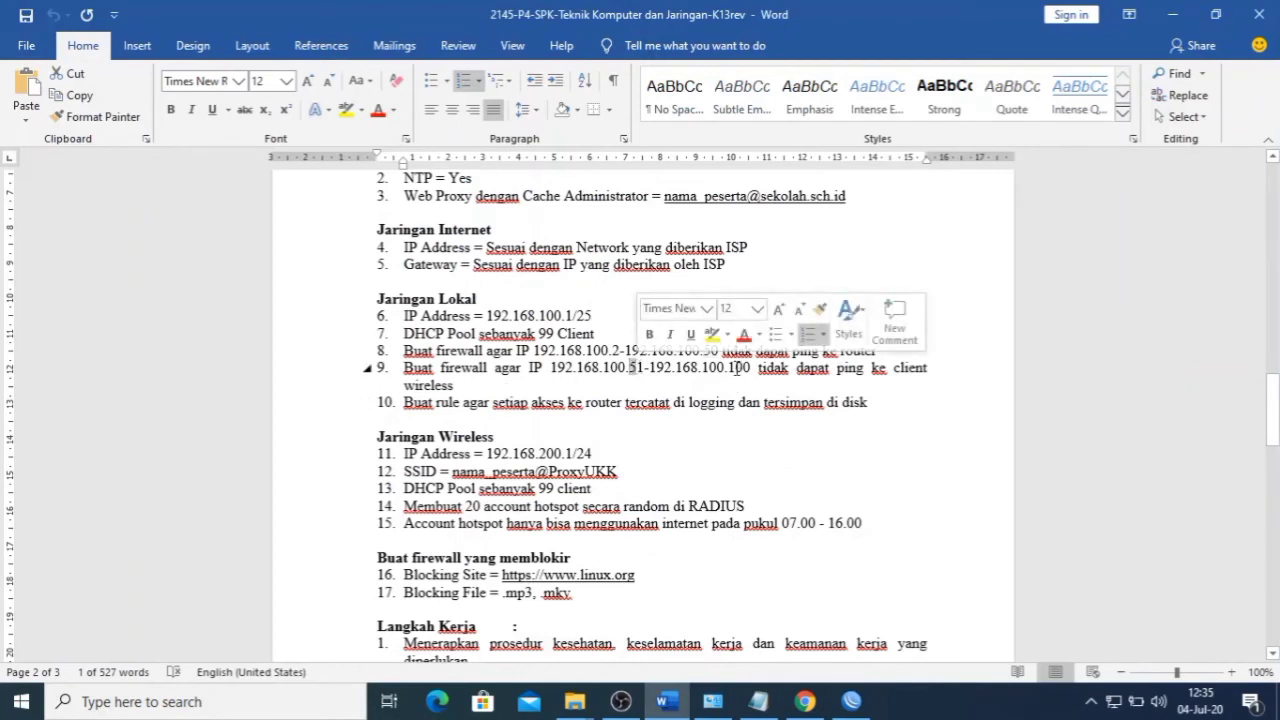
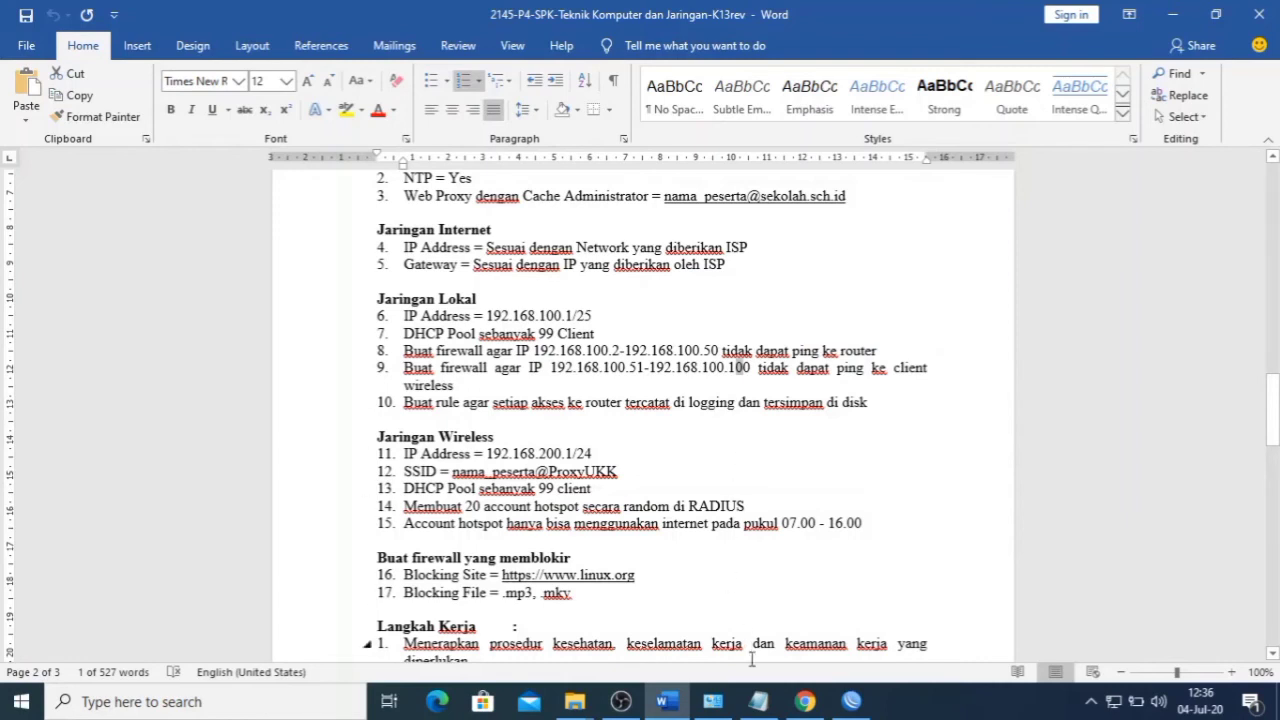
- Launch a Command Prompt with Win+R and cmd, positioned near the top of the screen
{"action": "mouse_move", "coordinate": [628, 706]}
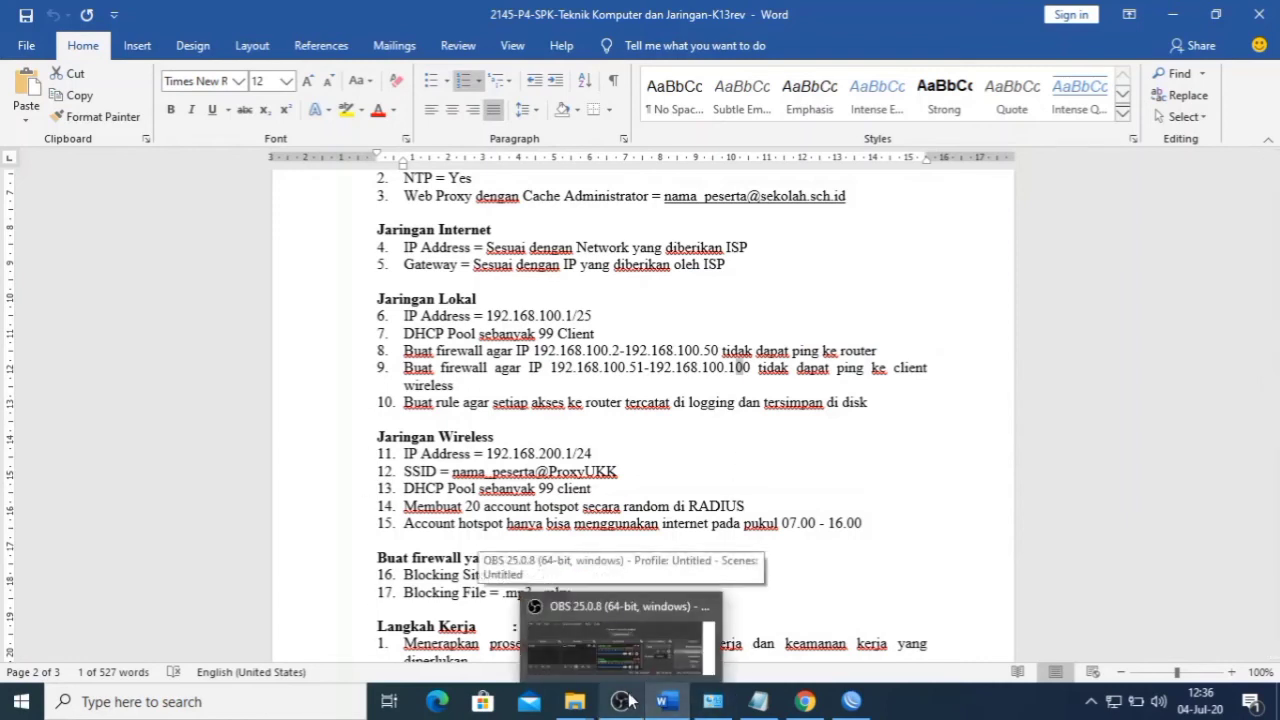
{"action": "left_click", "coordinate": [801, 457]}
{"action": "key", "text": "super+r"}
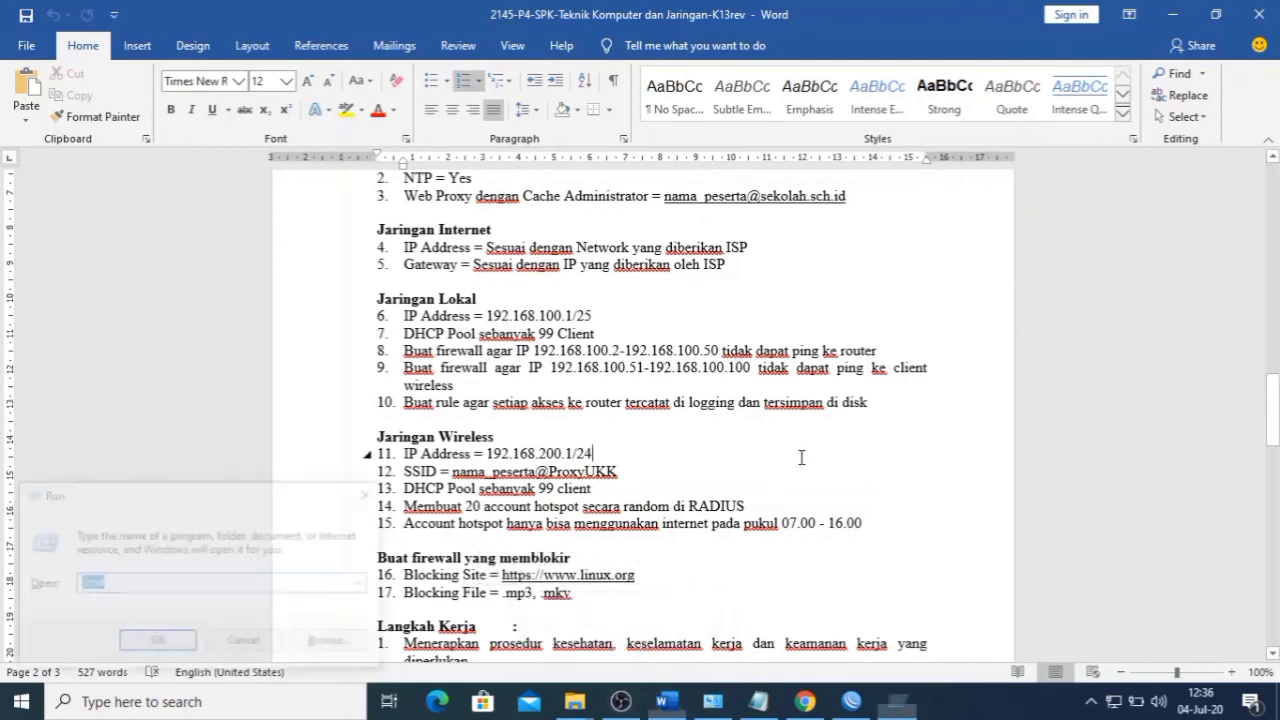
{"action": "key", "text": "Return"}
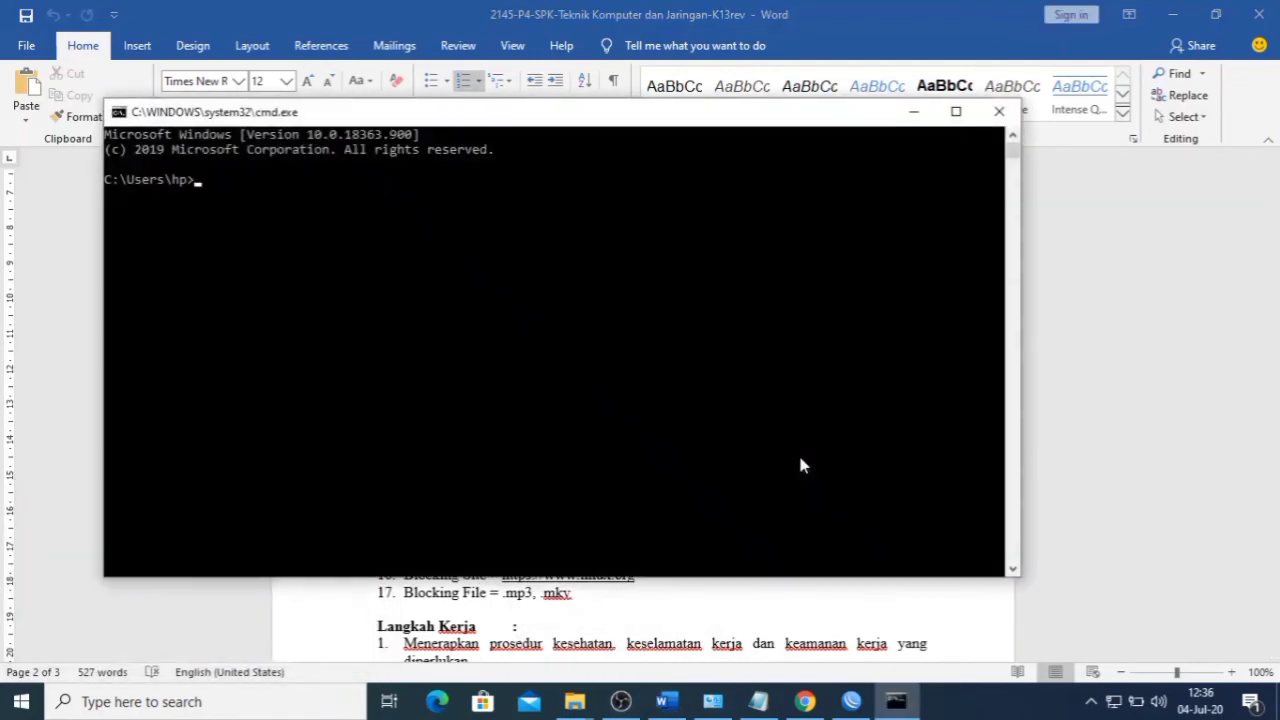
{"action": "left_click_drag", "start_coordinate": [709, 118], "coordinate": [811, 428]}
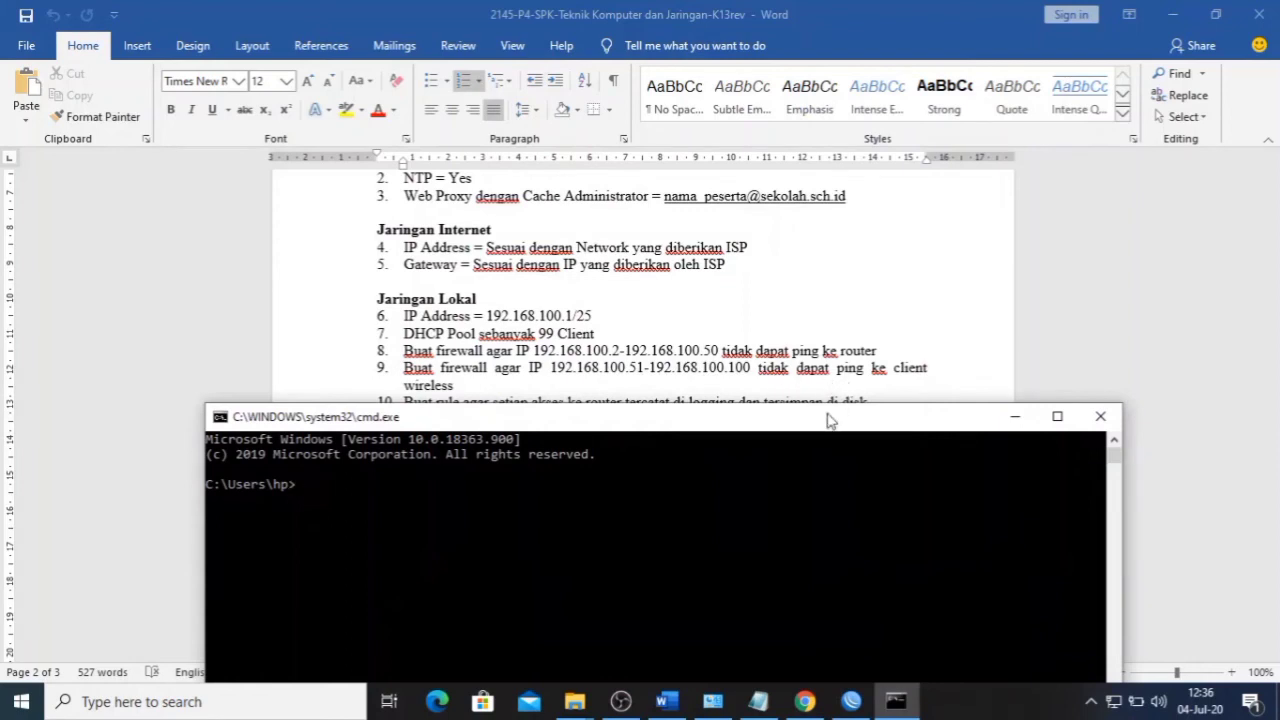
{"action": "left_click_drag", "start_coordinate": [815, 426], "coordinate": [808, 190]}
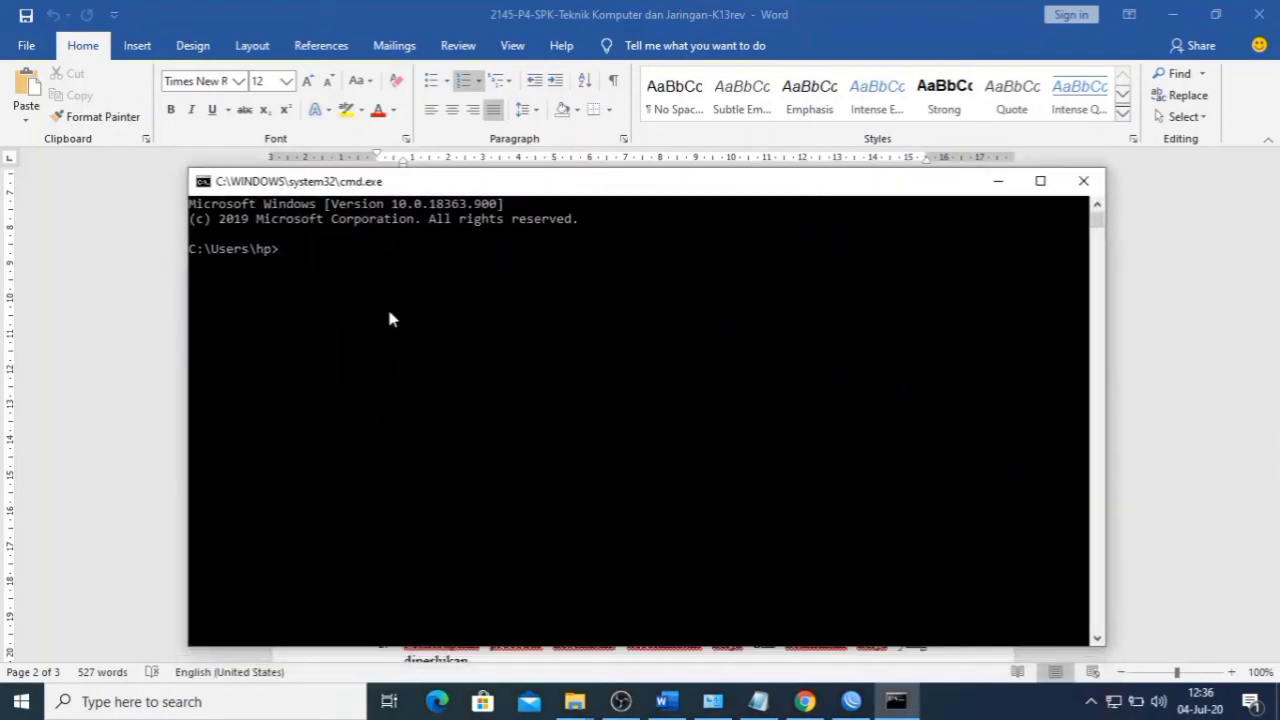
- Run 'ping 192.168.200.1 -t' and place the narrowed console at the upper left
{"action": "type", "text": "ping 192.168.100"}
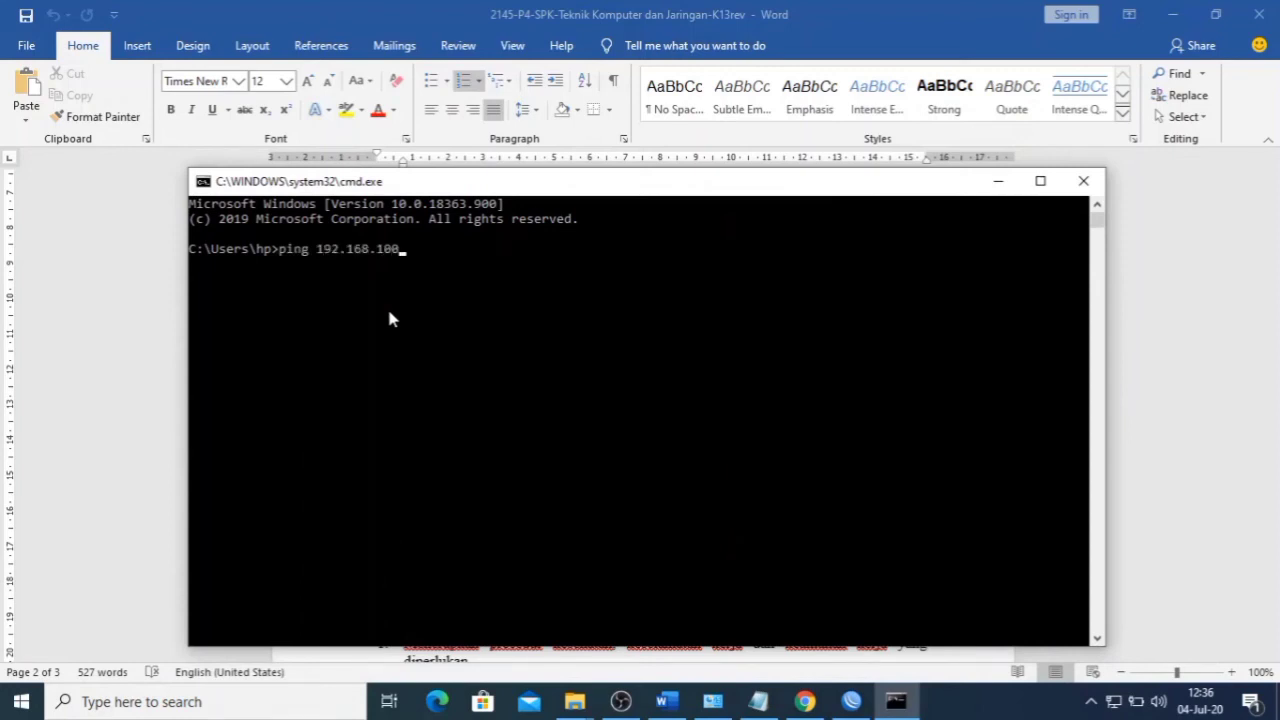
{"action": "key", "text": "BackSpace"}
{"action": "key", "text": "BackSpace"}
{"action": "key", "text": "BackSpace"}
{"action": "type", "text": "200.1 -t"}
{"action": "key", "text": "Return"}
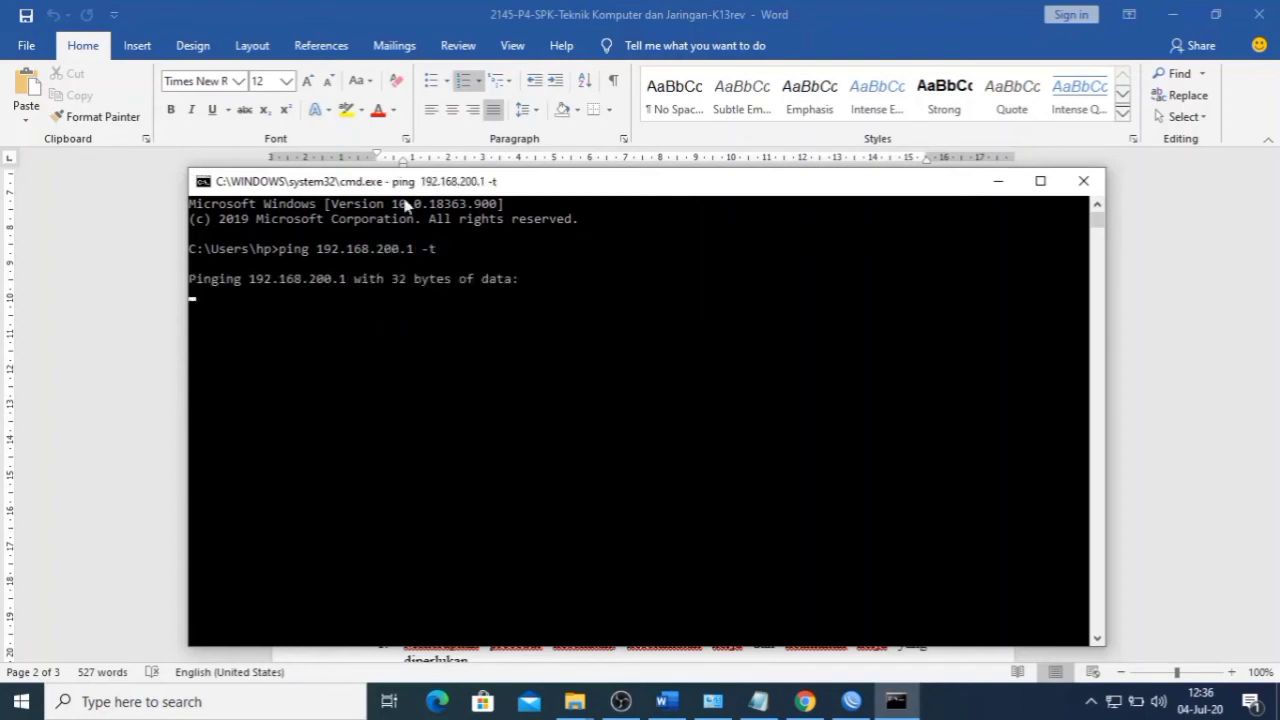
{"action": "left_click_drag", "start_coordinate": [1106, 326], "coordinate": [765, 300]}
{"action": "left_click_drag", "start_coordinate": [599, 187], "coordinate": [495, 147]}
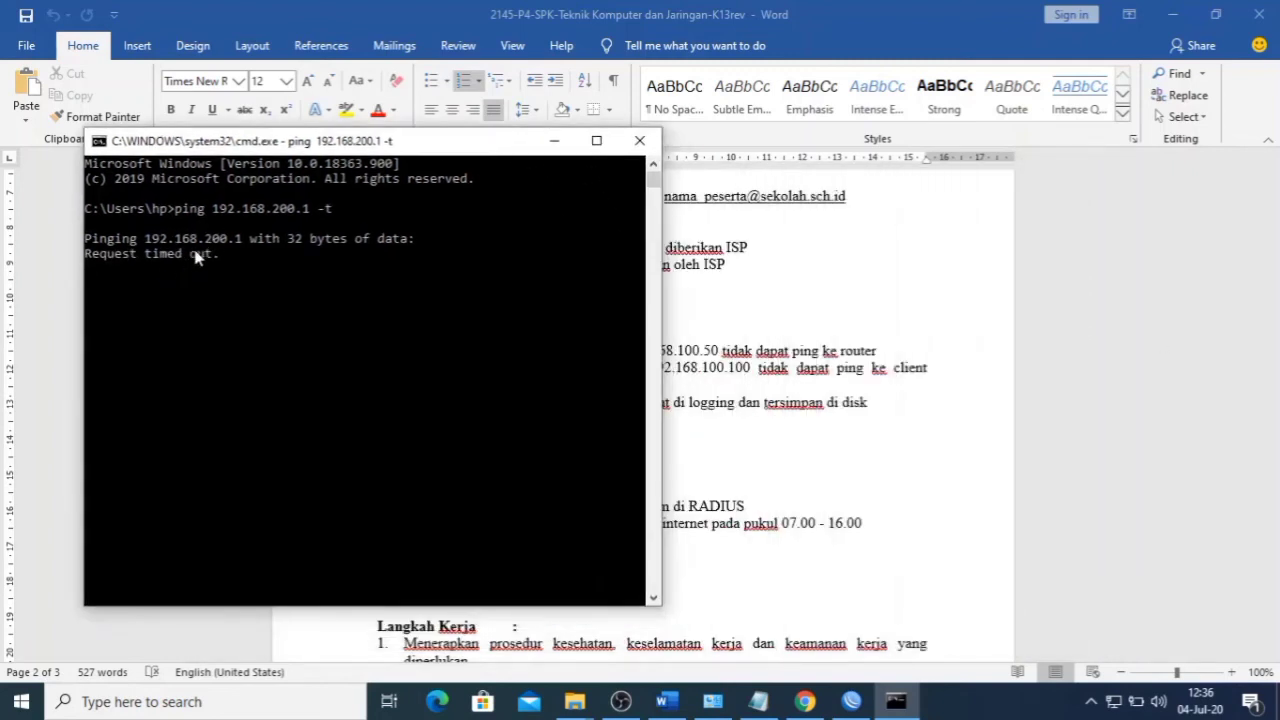
- Move the ping console to the upper right and check the 51 address in line 9 of the task sheet
{"action": "left_click", "coordinate": [712, 701]}
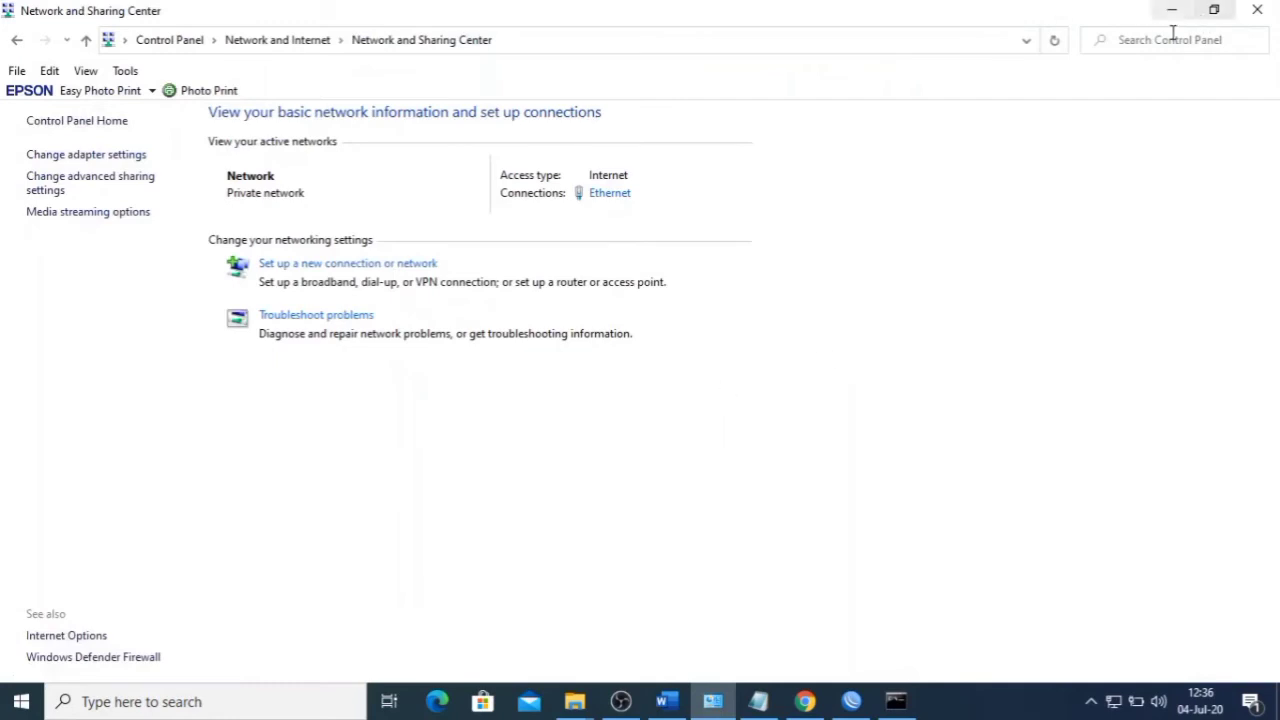
{"action": "left_click", "coordinate": [894, 704]}
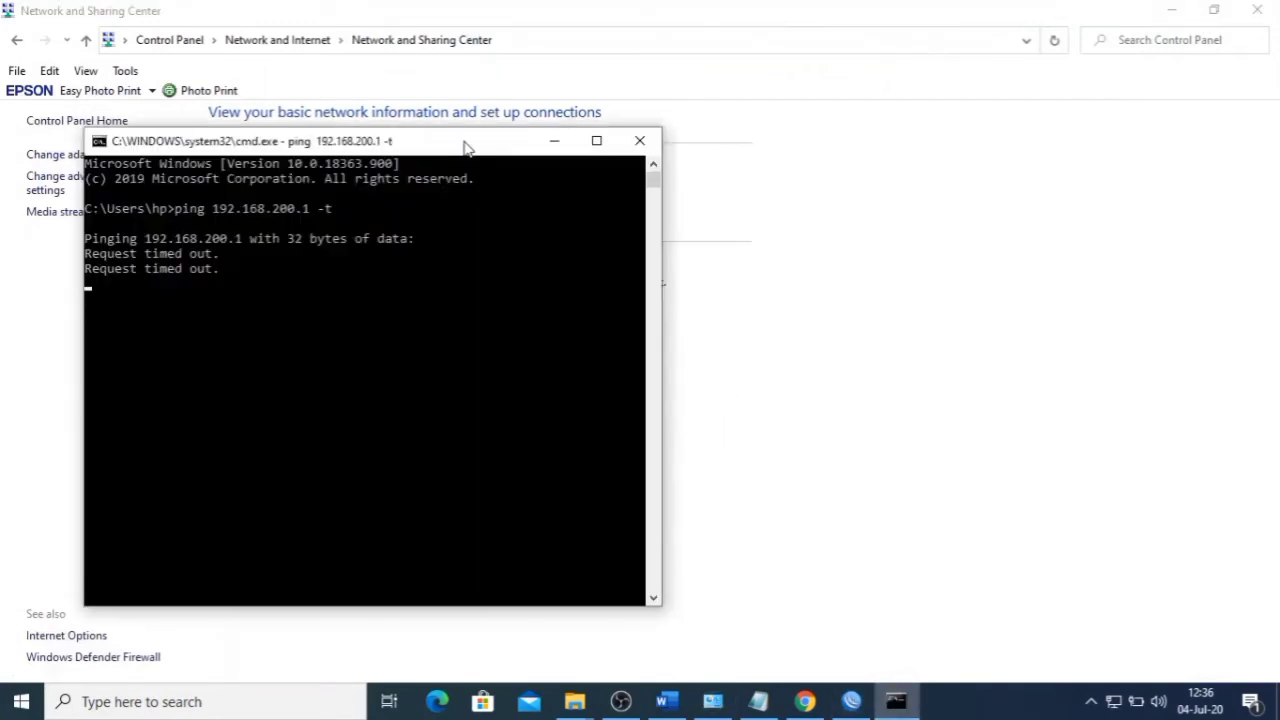
{"action": "left_click_drag", "start_coordinate": [466, 149], "coordinate": [1107, 107]}
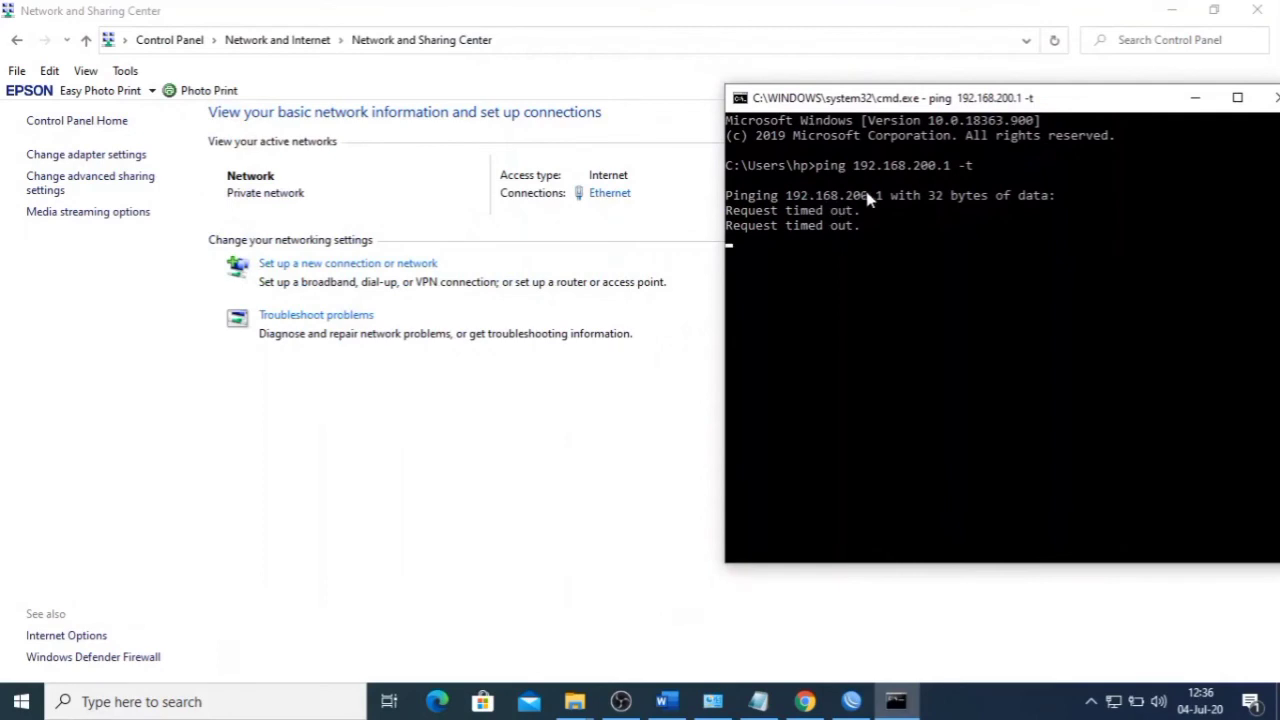
{"action": "left_click", "coordinate": [666, 701]}
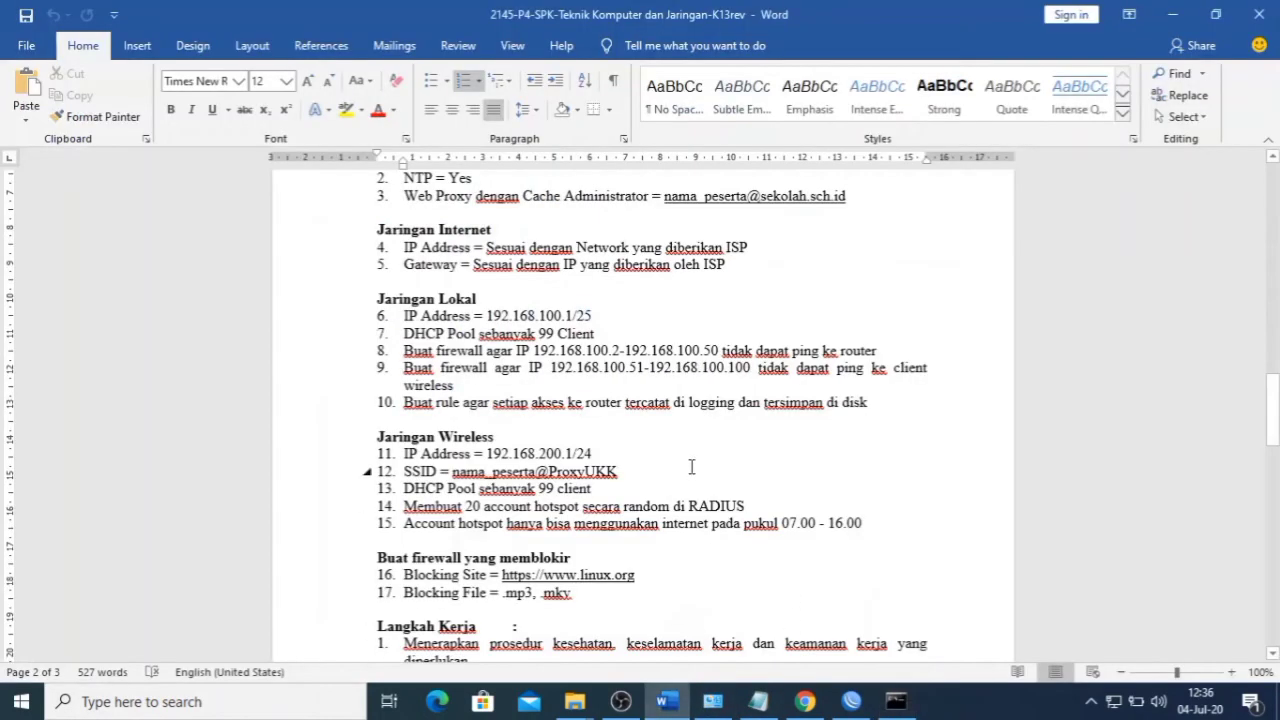
{"action": "double_click", "coordinate": [636, 367]}
{"action": "left_click", "coordinate": [731, 617]}
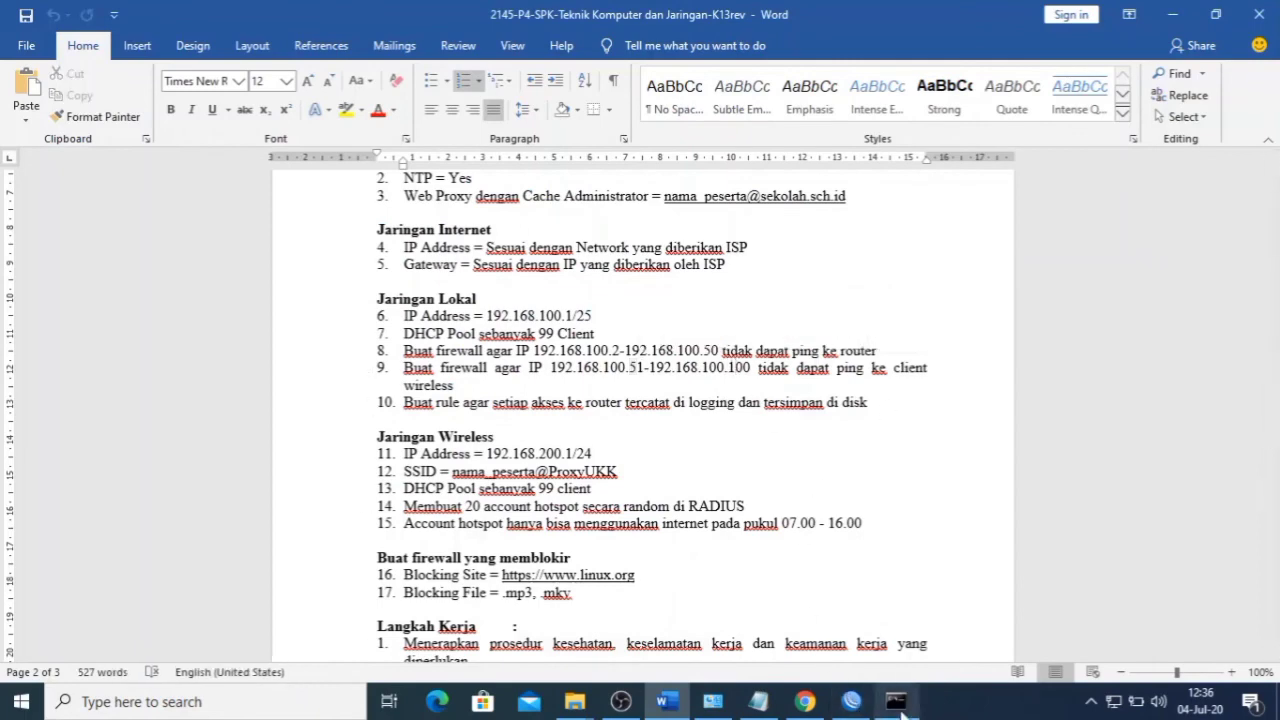
{"action": "left_click", "coordinate": [896, 703]}
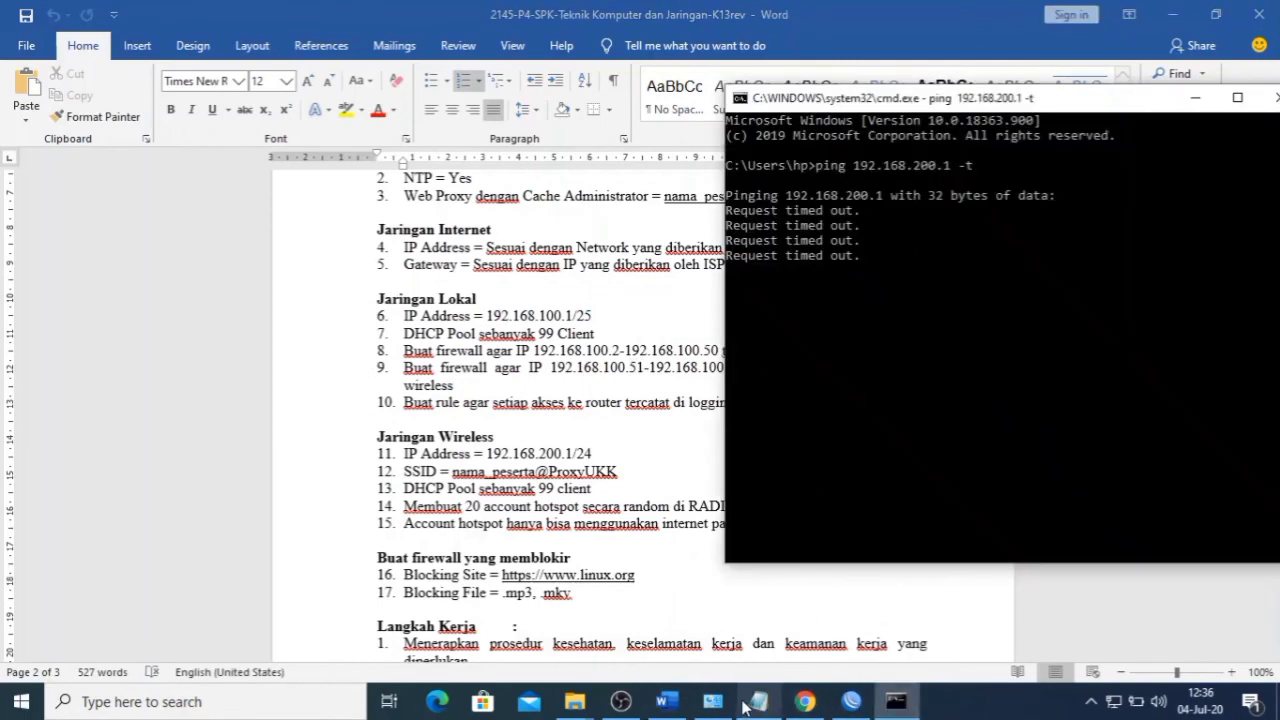
- View the Ethernet connection's status details, then return to the WinBox session
{"action": "left_click", "coordinate": [712, 701]}
{"action": "left_click", "coordinate": [602, 205]}
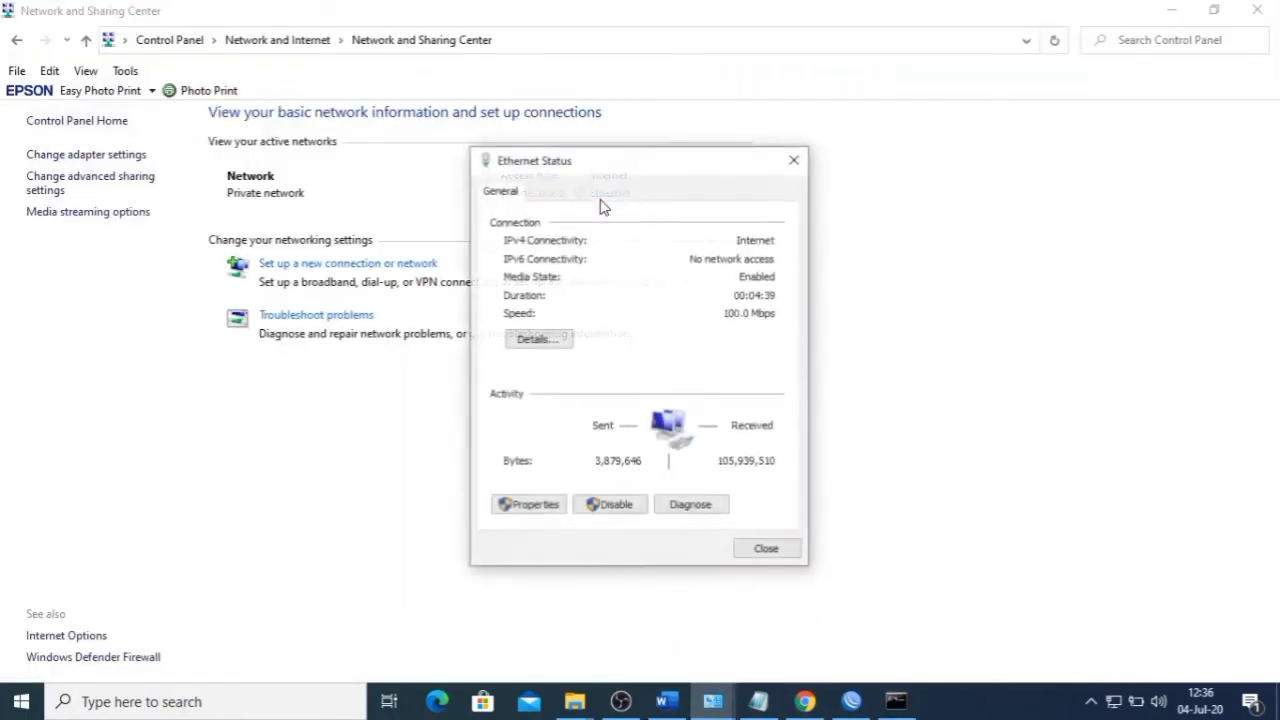
{"action": "left_click", "coordinate": [558, 343]}
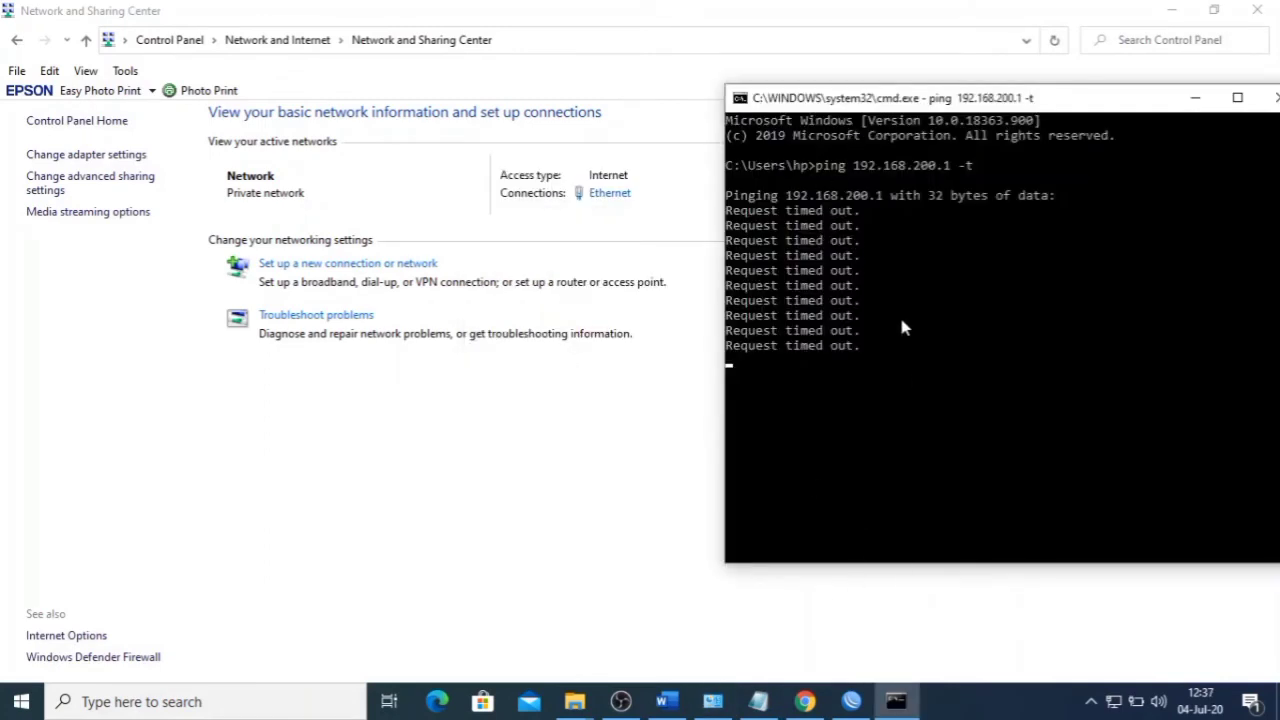
{"action": "left_click", "coordinate": [851, 701]}
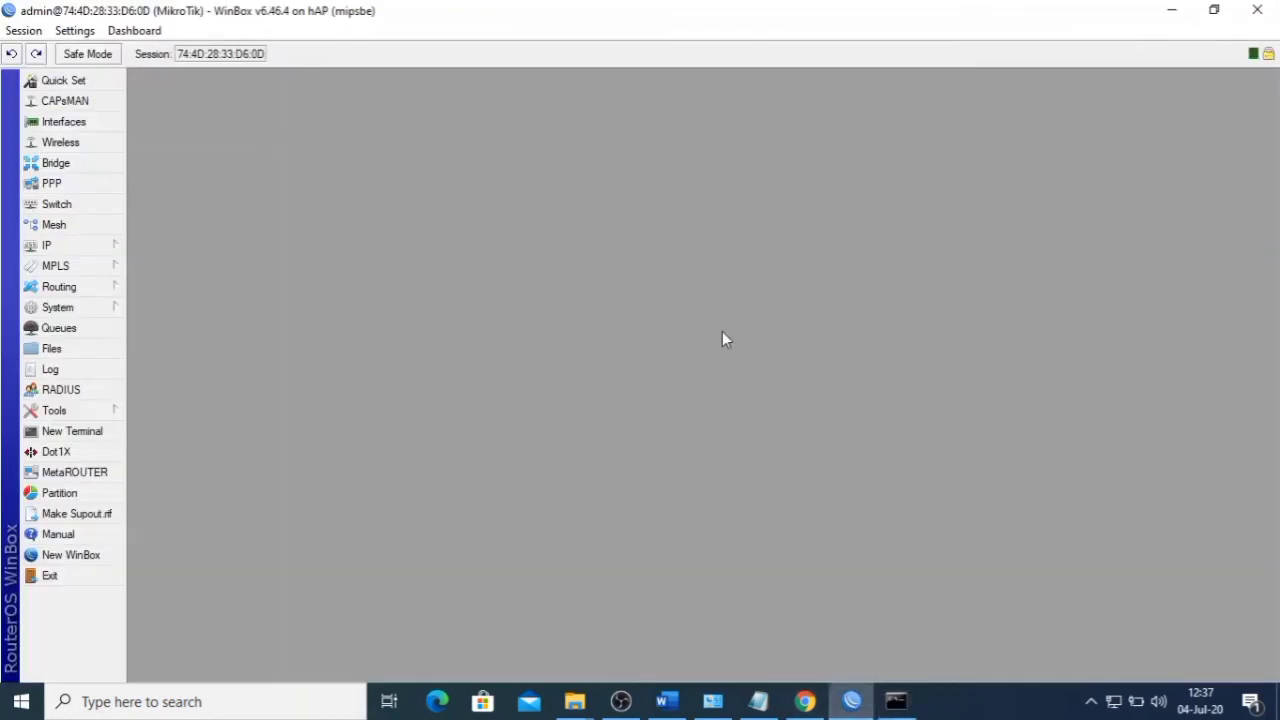
- Inspect firewall filter rule 13, disable it, and watch the ping start getting replies
{"action": "left_click", "coordinate": [80, 245]}
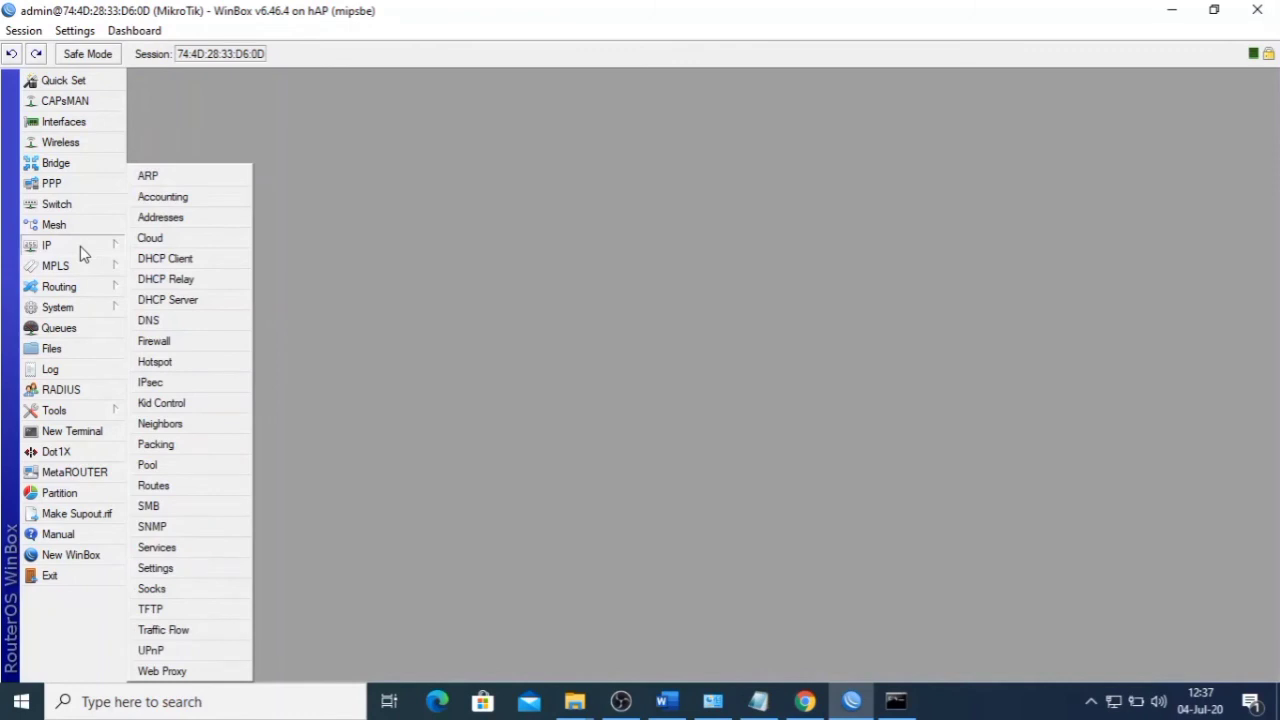
{"action": "mouse_move", "coordinate": [110, 276]}
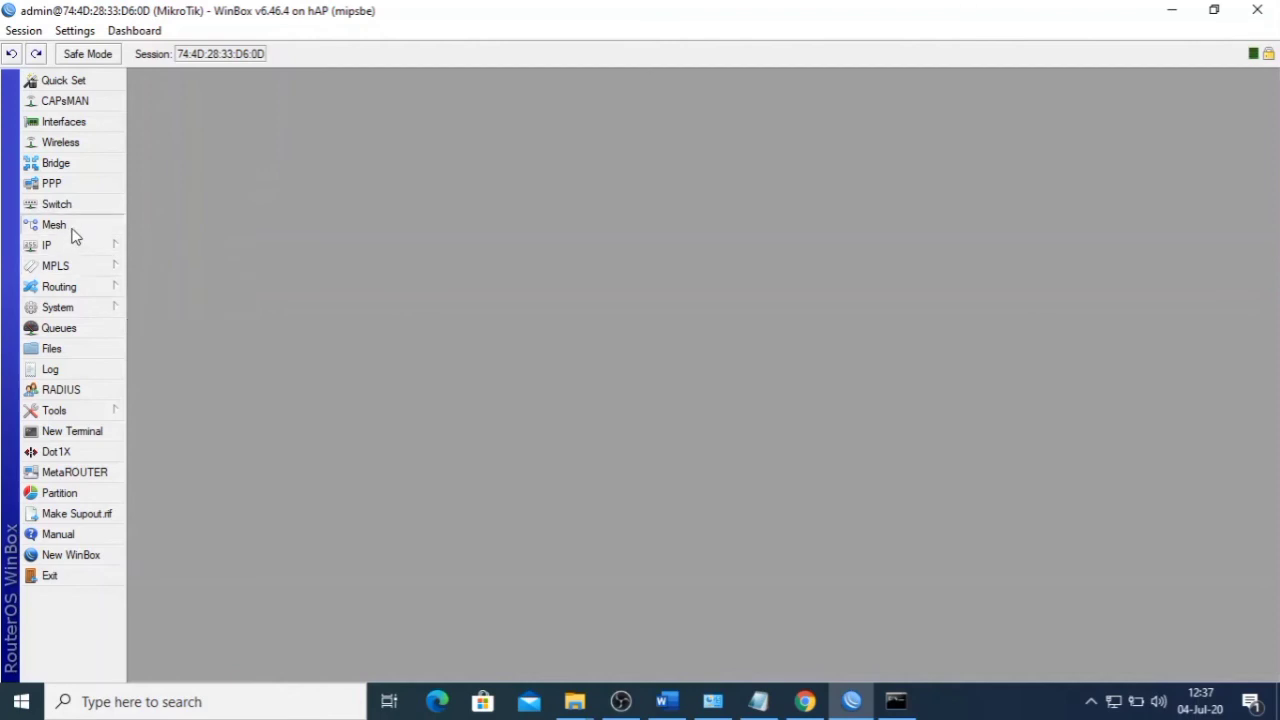
{"action": "mouse_move", "coordinate": [72, 247]}
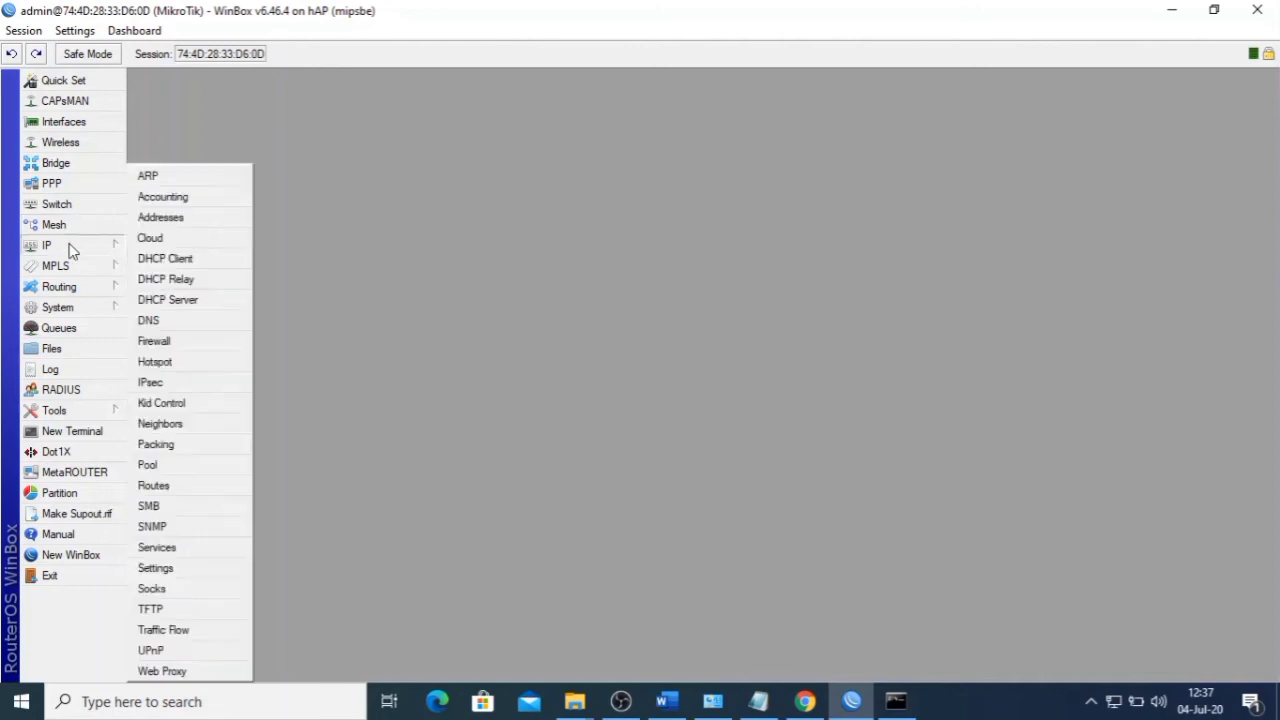
{"action": "left_click", "coordinate": [155, 341]}
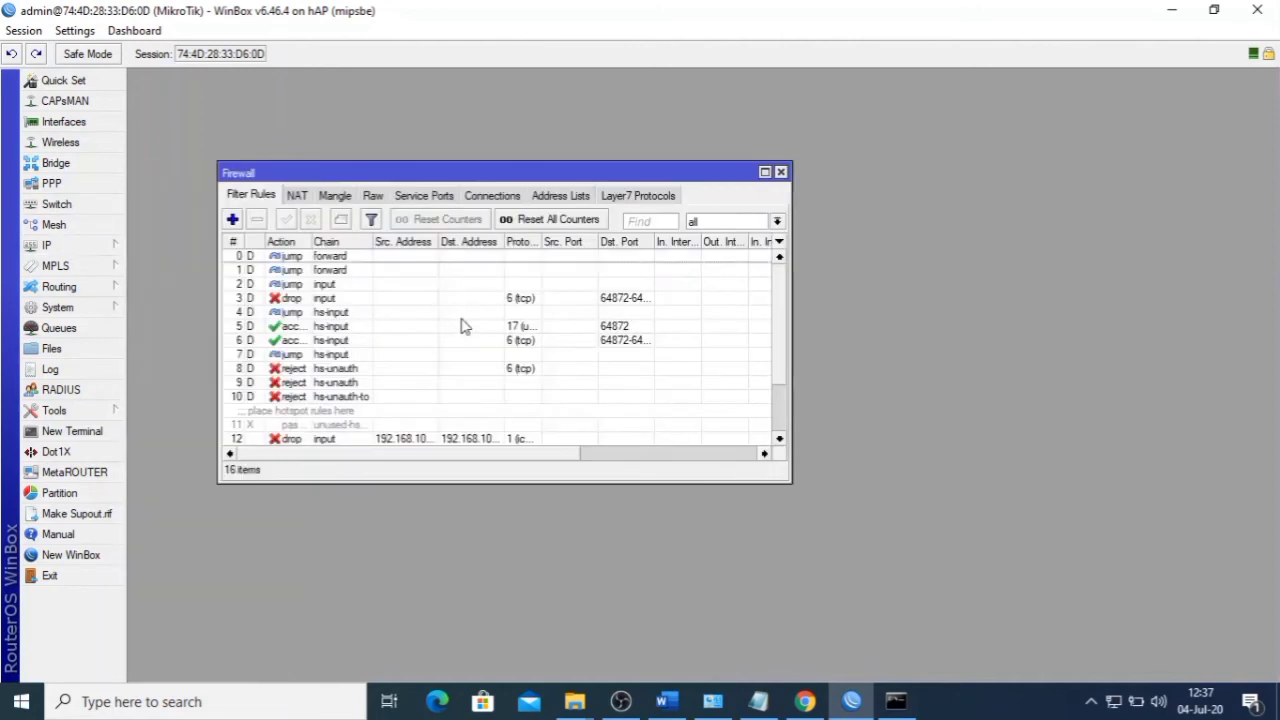
{"action": "scroll", "coordinate": [420, 340], "scroll_direction": "down", "scroll_amount": 2}
{"action": "left_click", "coordinate": [440, 398]}
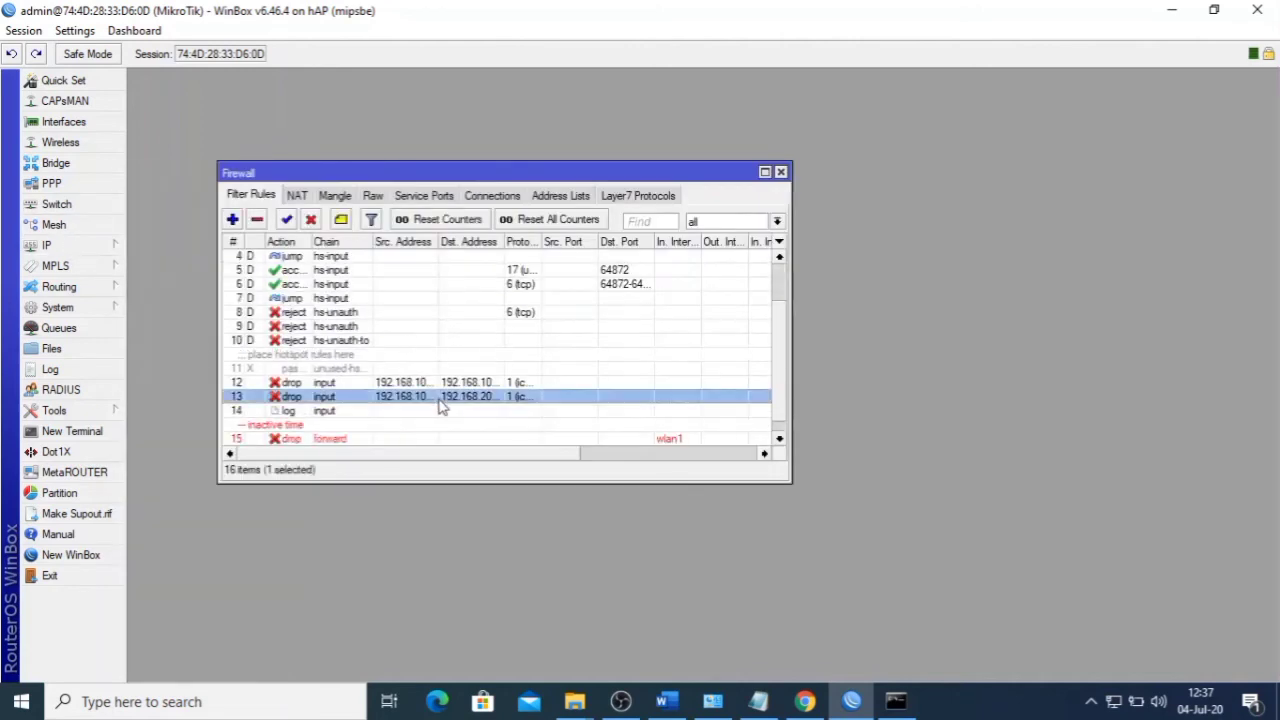
{"action": "double_click", "coordinate": [443, 398]}
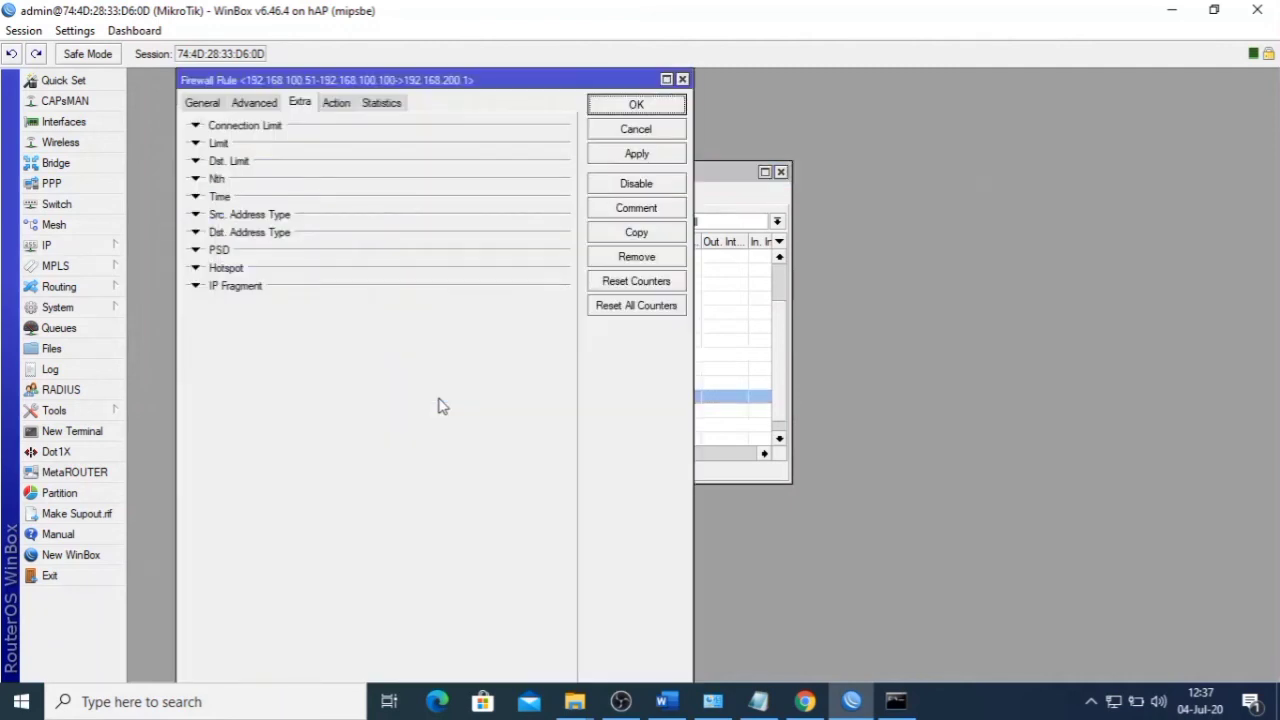
{"action": "left_click", "coordinate": [203, 104]}
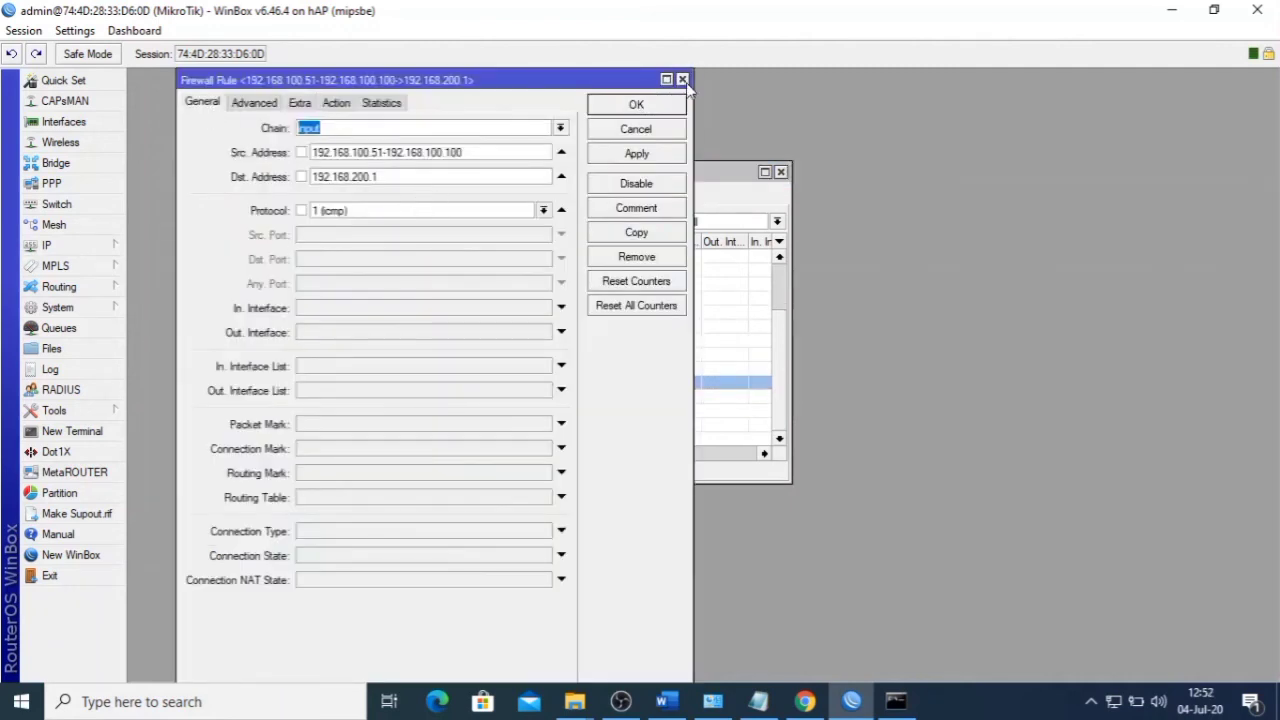
{"action": "left_click", "coordinate": [683, 80]}
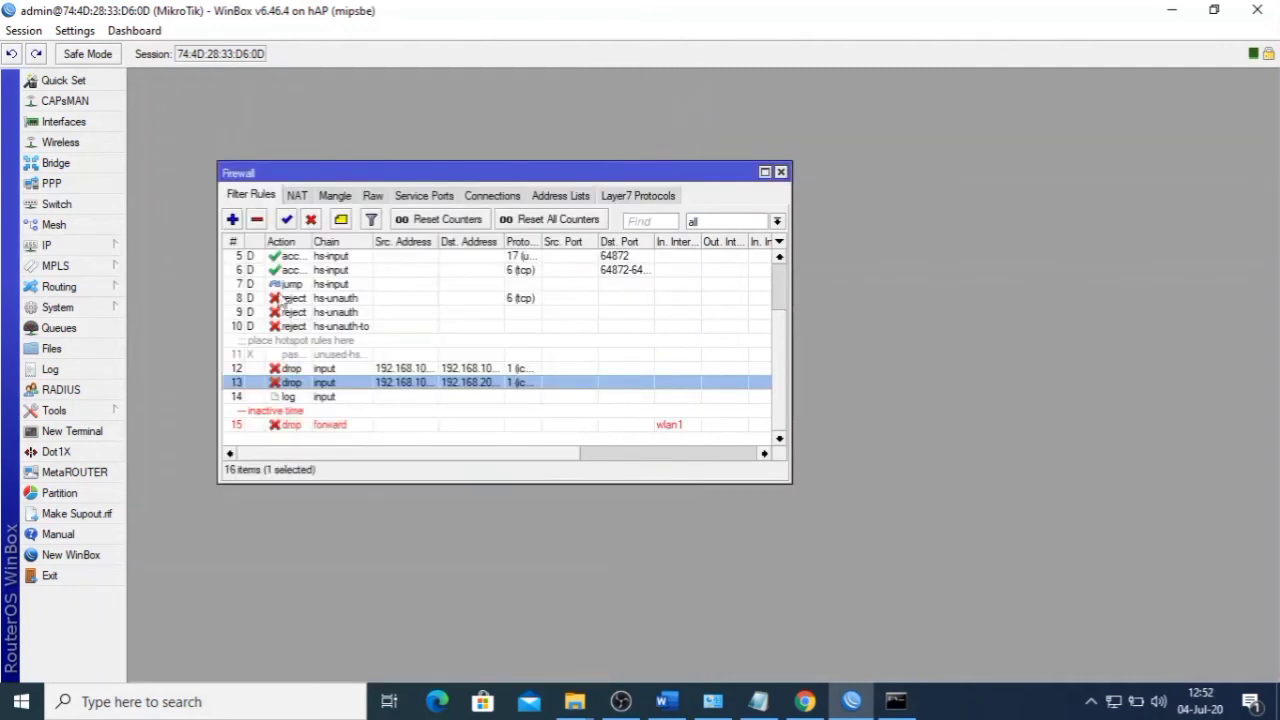
{"action": "left_click", "coordinate": [311, 220]}
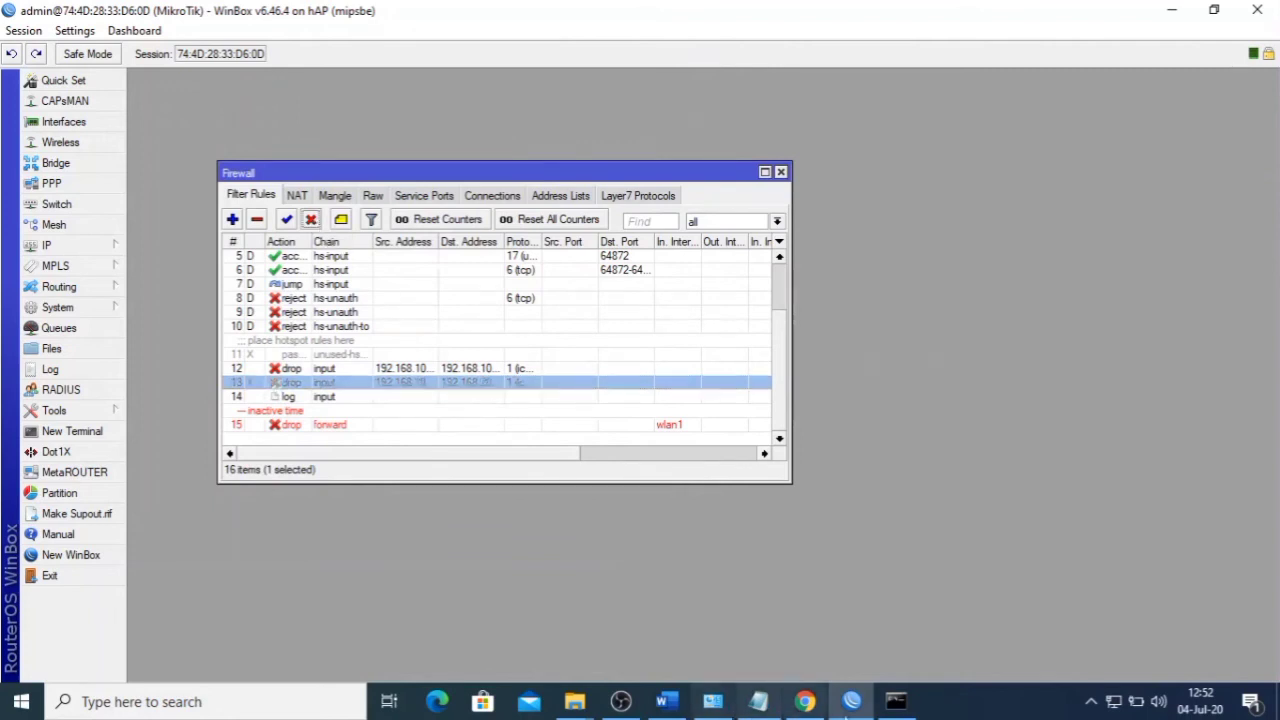
{"action": "left_click", "coordinate": [896, 705]}
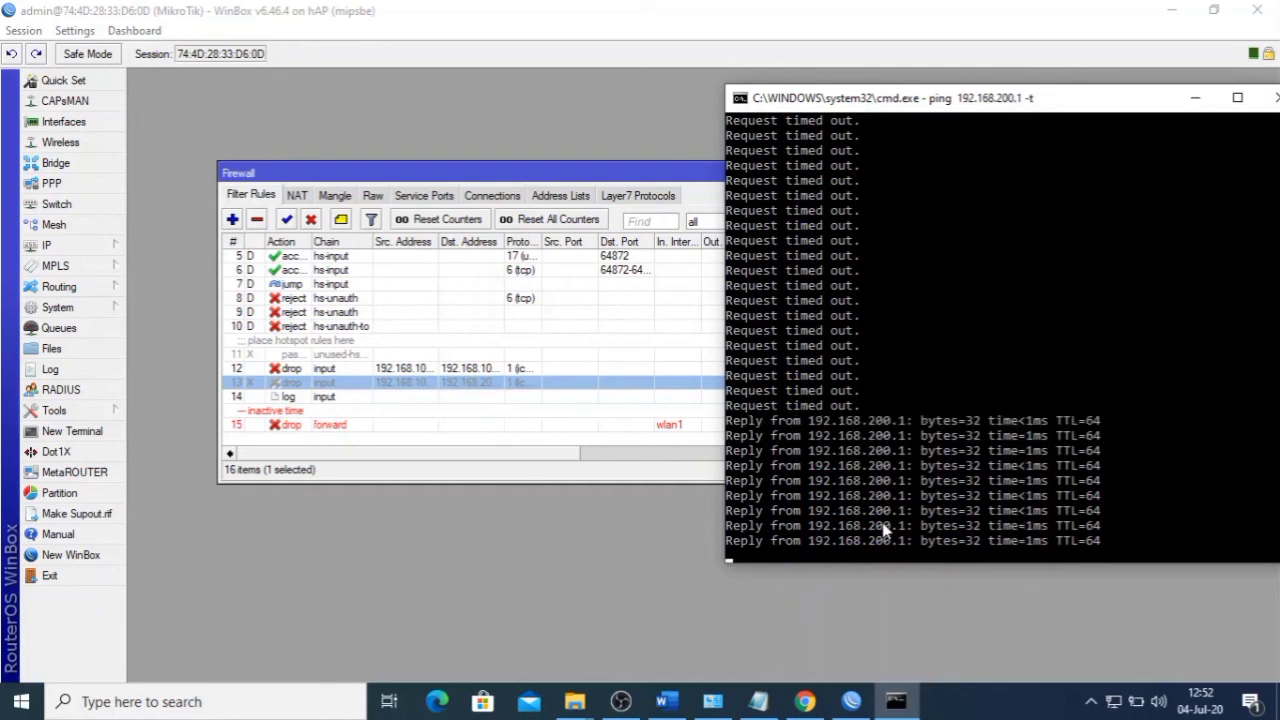
- Re-enable firewall rule 13, confirm the ping times out again, and review the task list
{"action": "left_click", "coordinate": [289, 219]}
{"action": "left_click", "coordinate": [896, 701]}
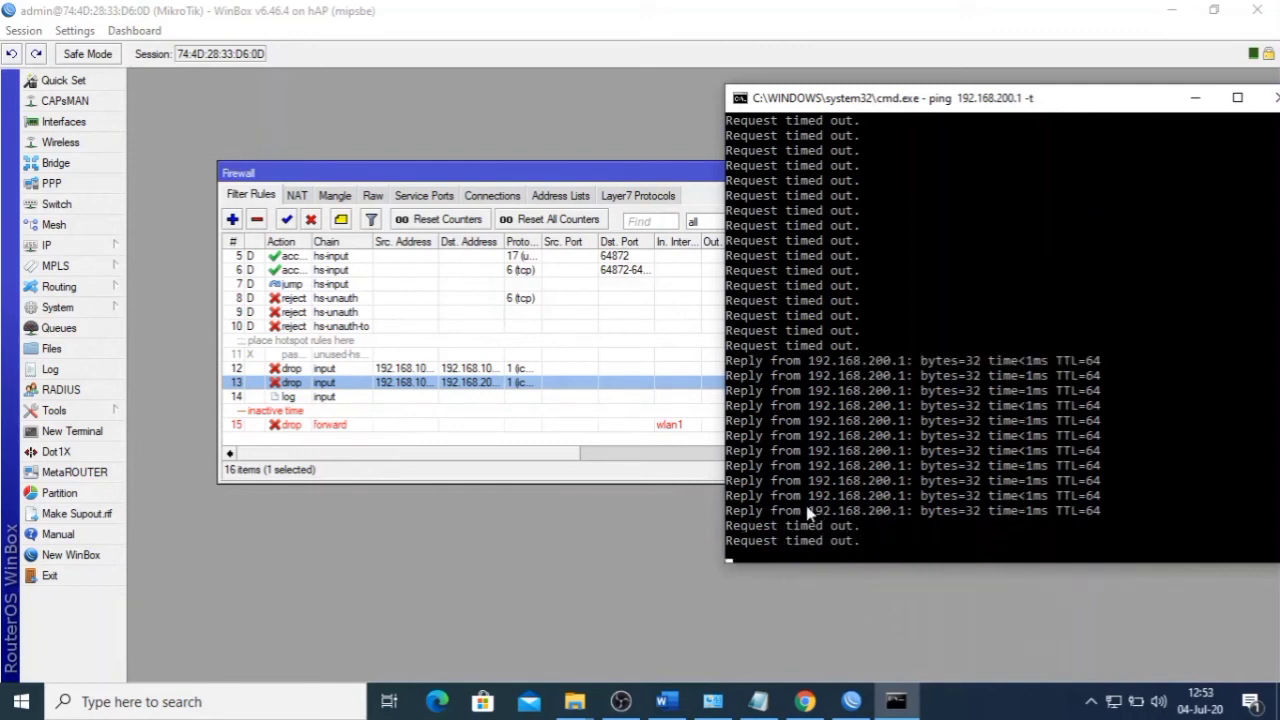
{"action": "left_click", "coordinate": [666, 701]}
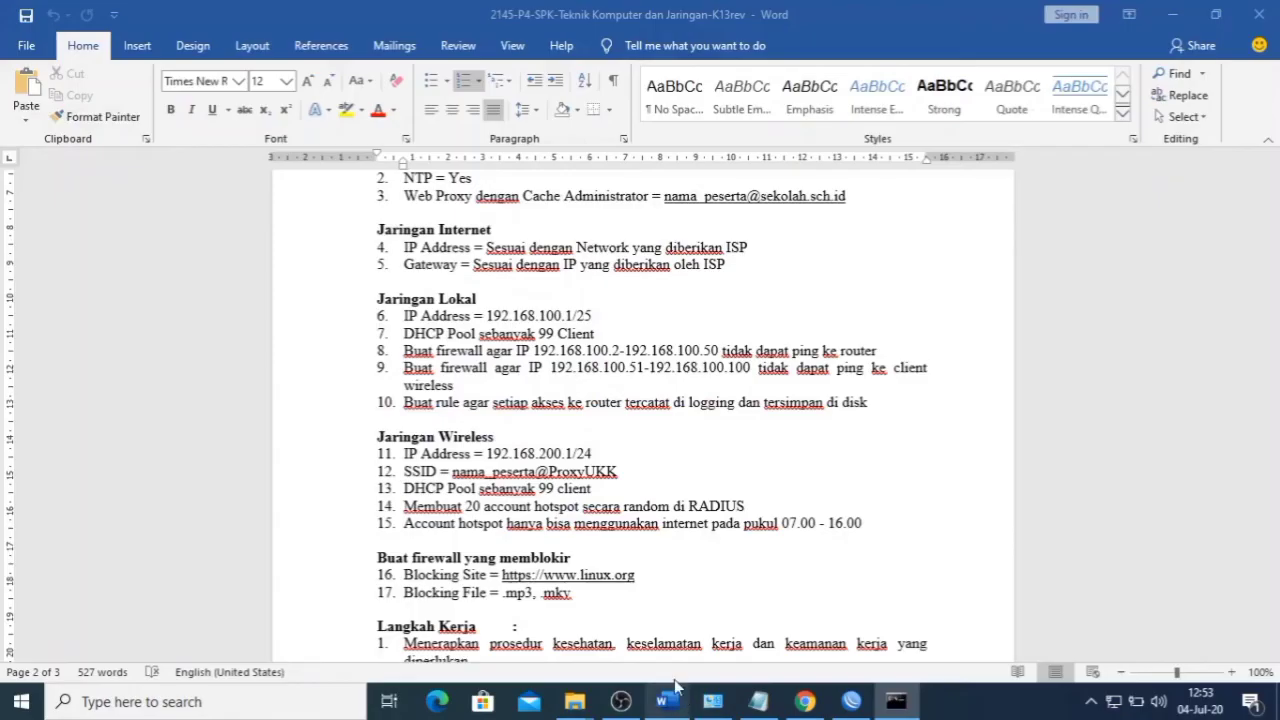
{"action": "scroll", "coordinate": [634, 519], "scroll_direction": "down", "scroll_amount": 2}
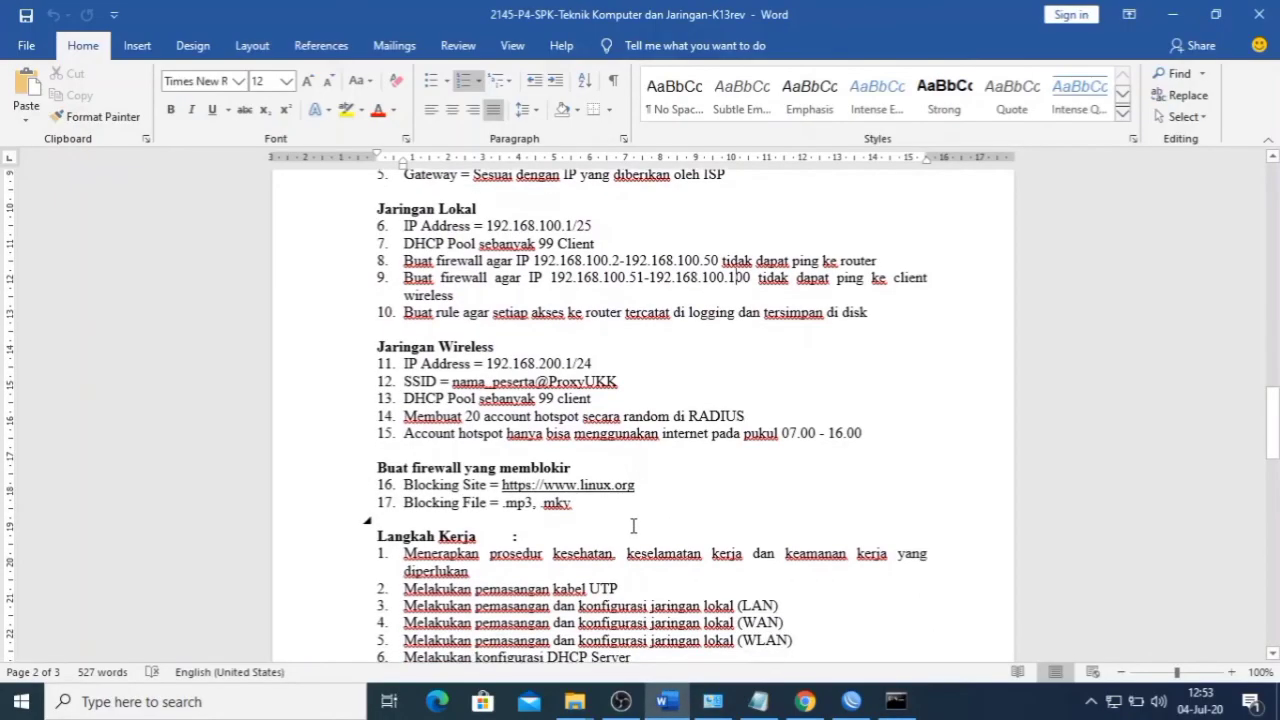
{"action": "scroll", "coordinate": [660, 476], "scroll_direction": "down", "scroll_amount": 1}
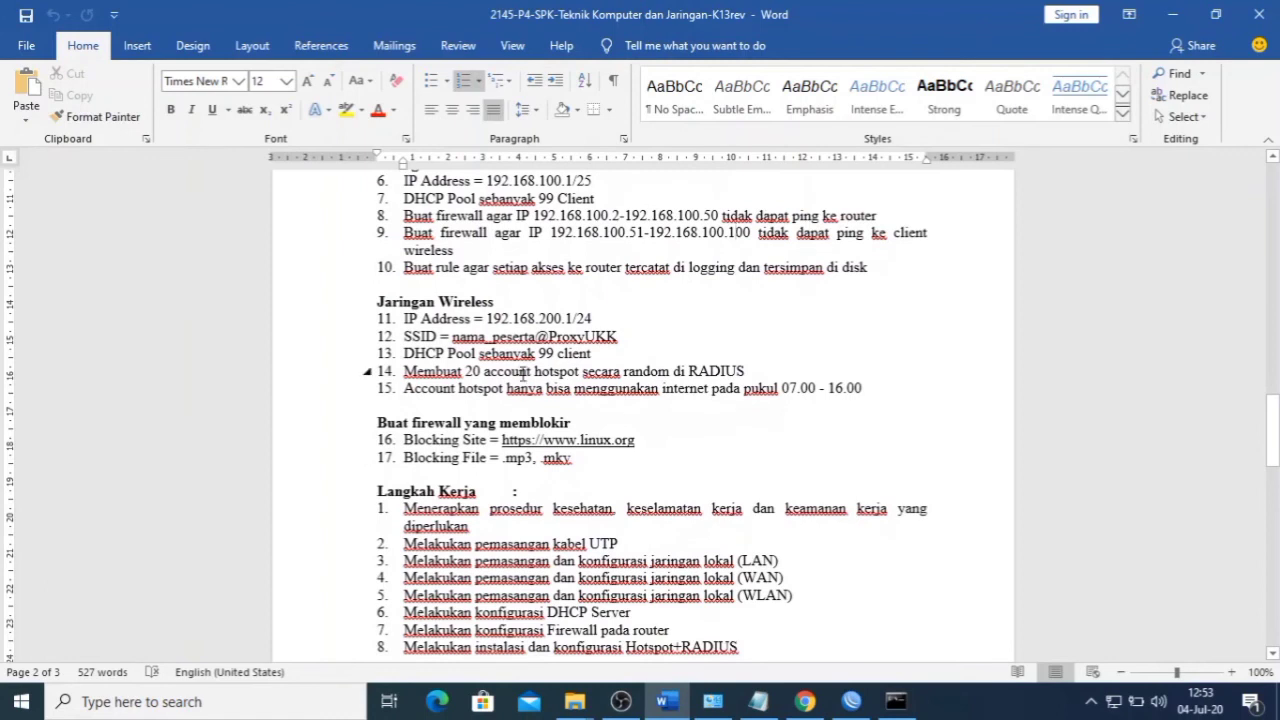
{"action": "scroll", "coordinate": [522, 374], "scroll_direction": "up", "scroll_amount": 1}
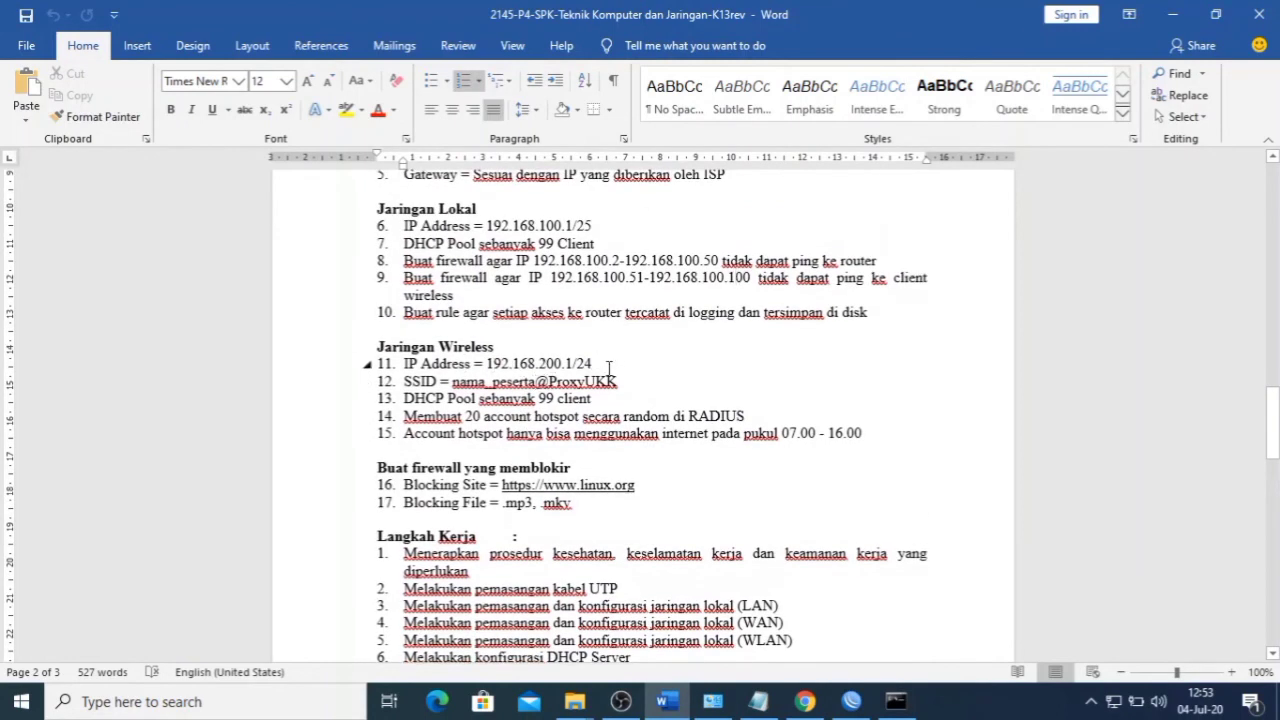
- Minimize Word, hide the ping console, and close the Firewall window
{"action": "left_click", "coordinate": [1167, 14]}
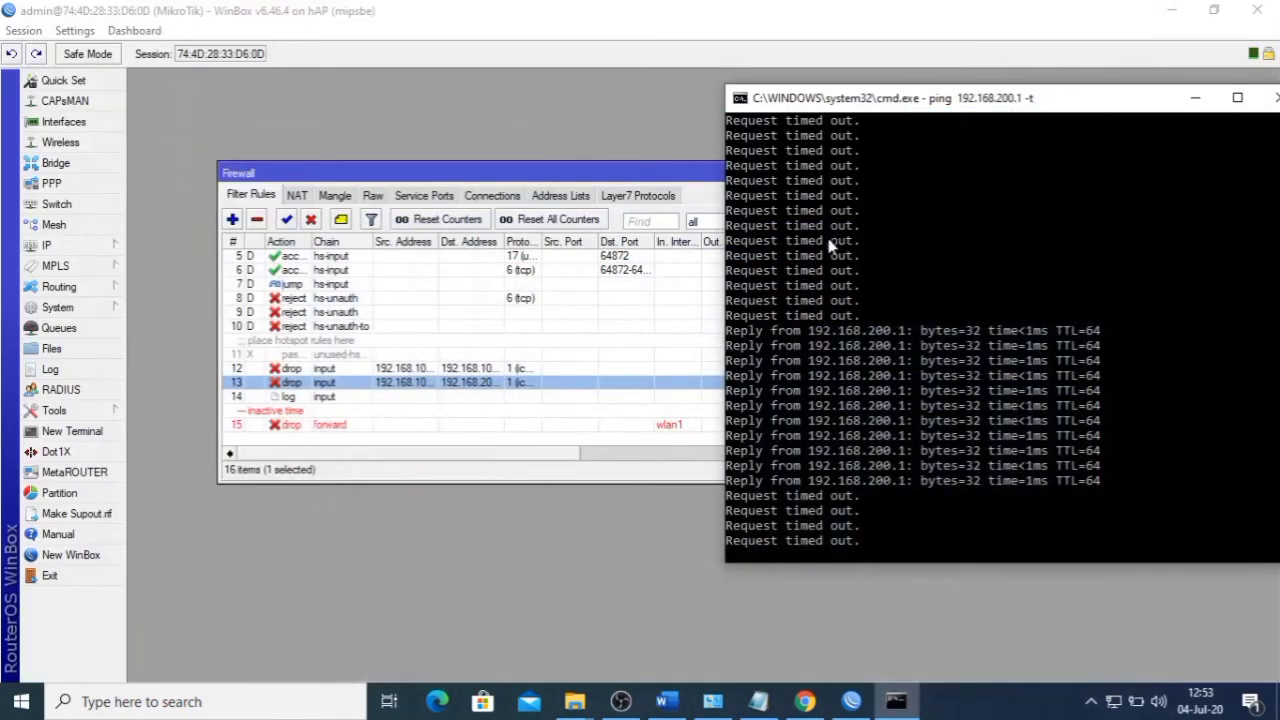
{"action": "left_click_drag", "start_coordinate": [1155, 92], "coordinate": [921, 112]}
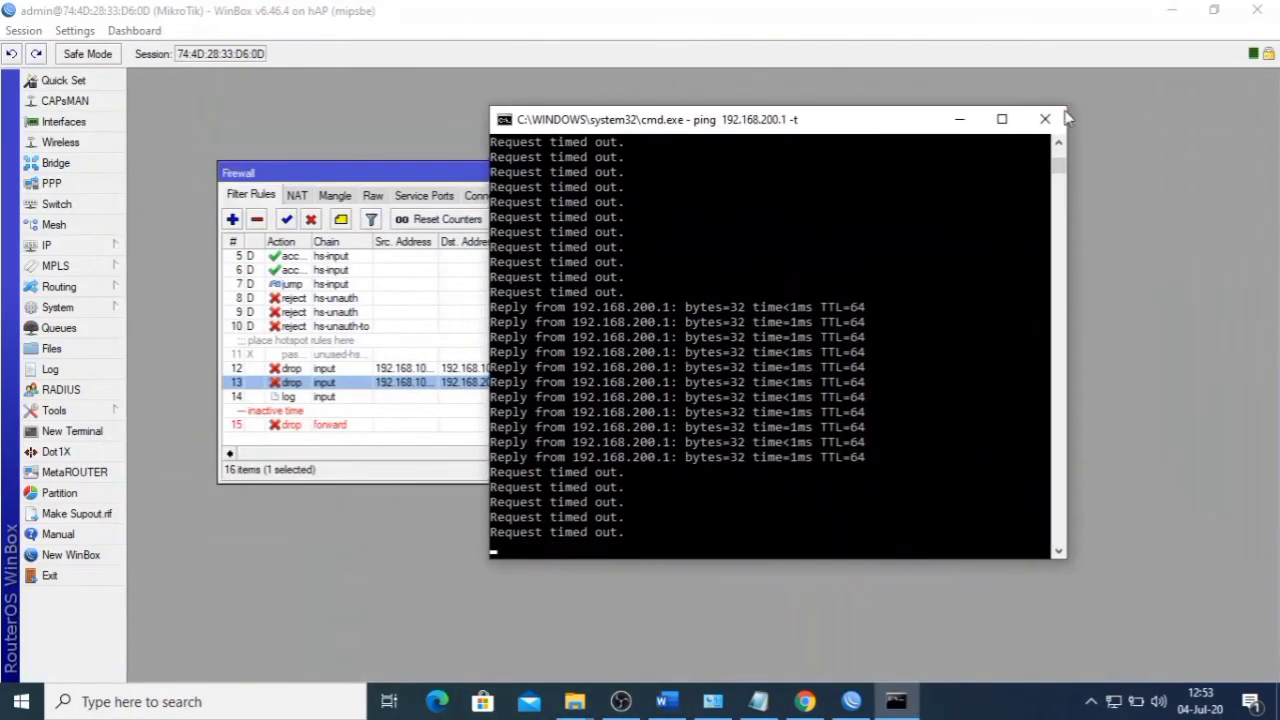
{"action": "left_click", "coordinate": [957, 117]}
{"action": "left_click", "coordinate": [781, 172]}
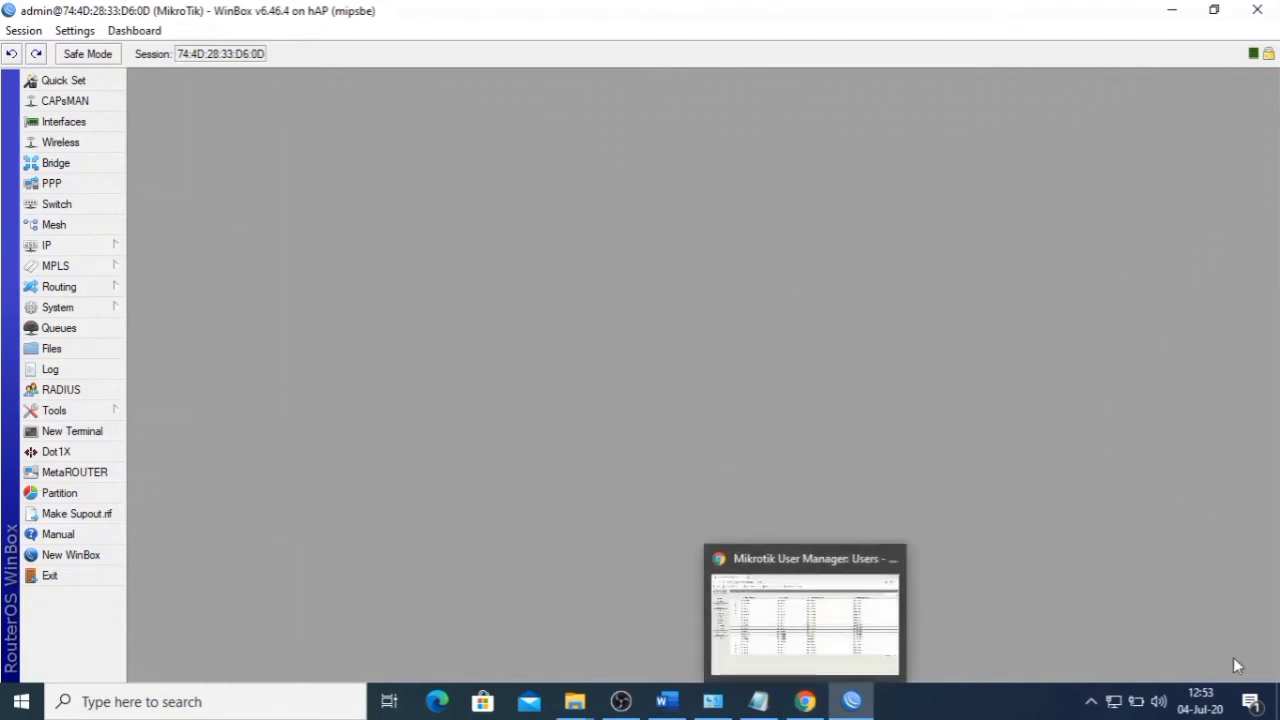
- Connect to the open nama_peserta@ProxyUKK Wi-Fi network from the system tray
{"action": "left_click", "coordinate": [1113, 705]}
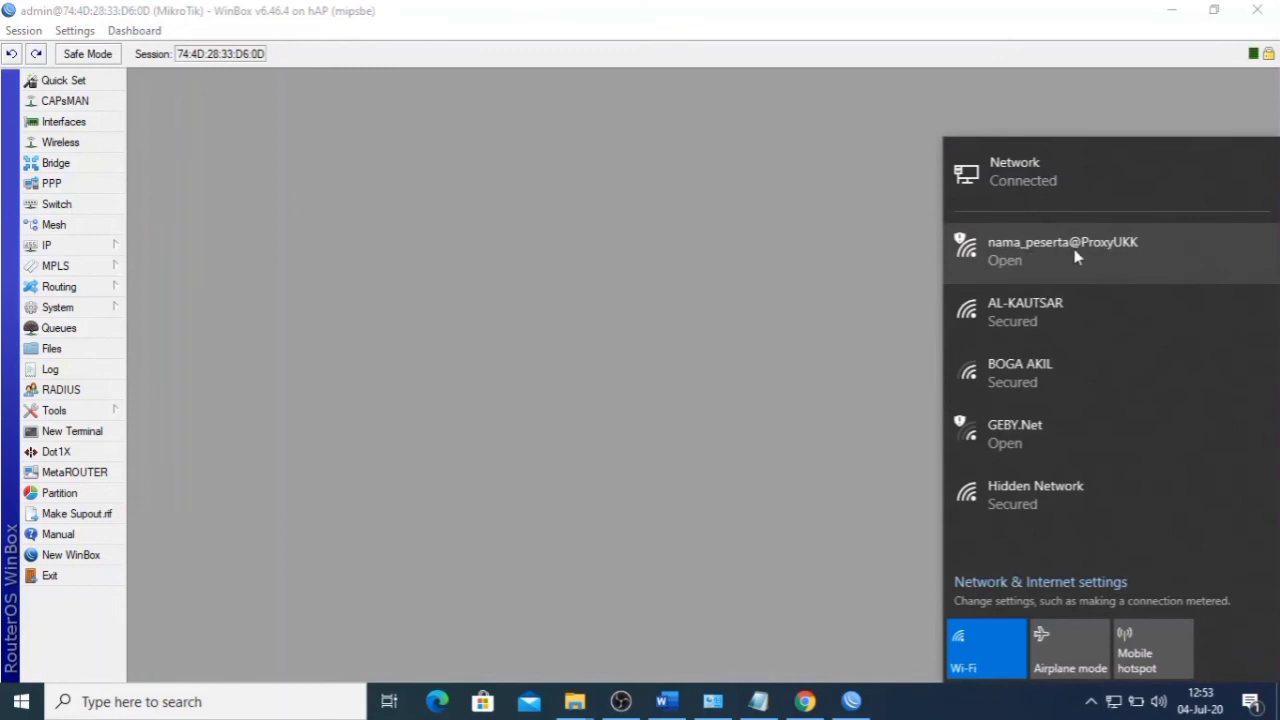
{"action": "left_click", "coordinate": [1048, 257]}
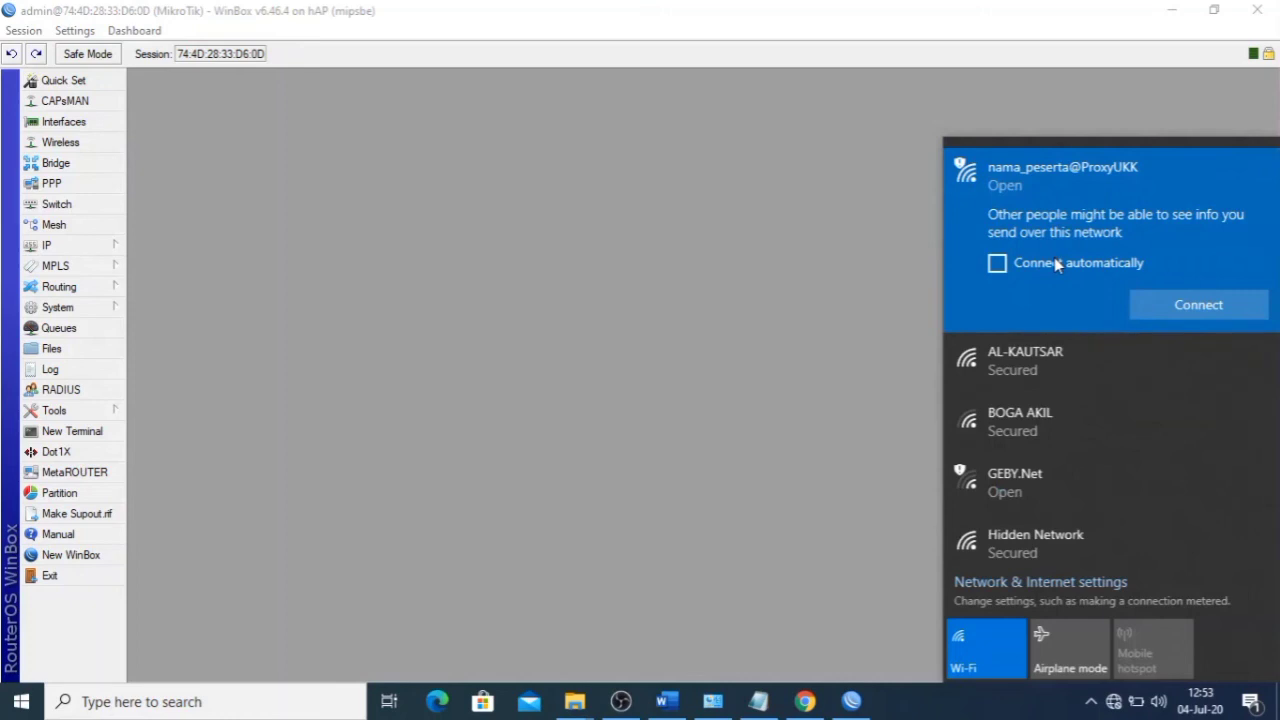
{"action": "left_click", "coordinate": [1152, 309]}
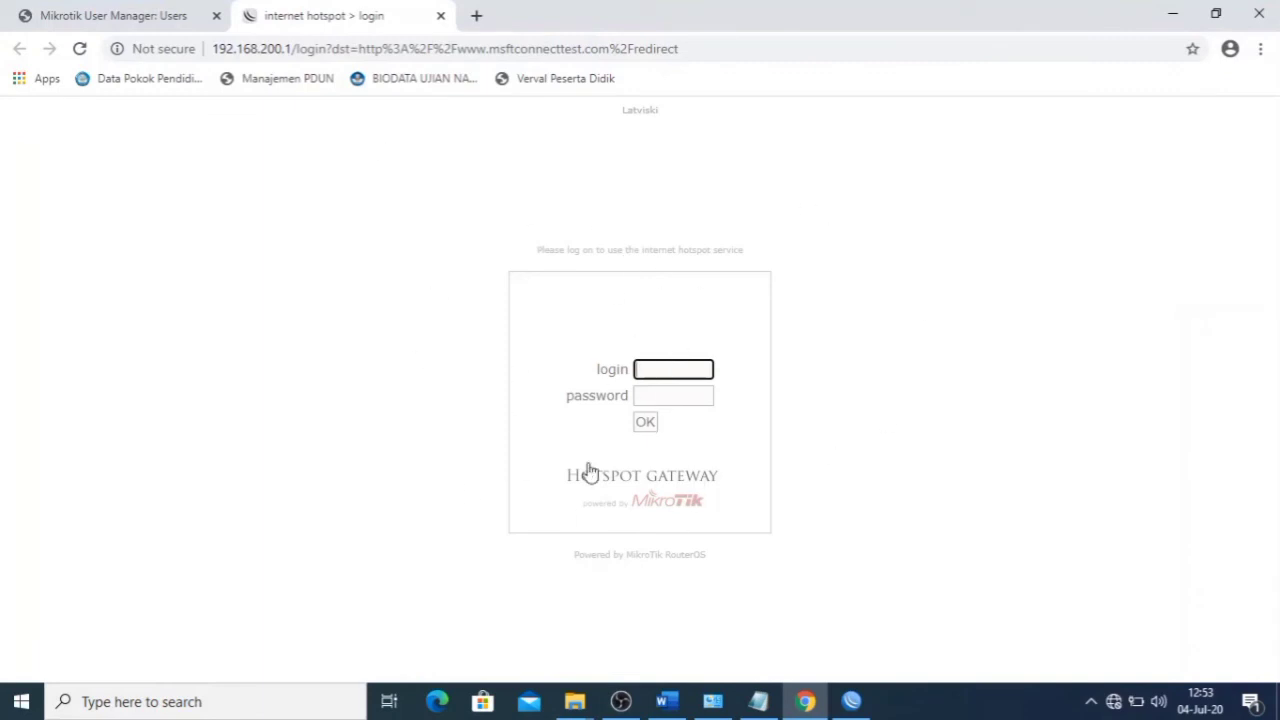
- Type a generated User Manager username into the hotspot login field and paste the account password
{"action": "left_click", "coordinate": [106, 15]}
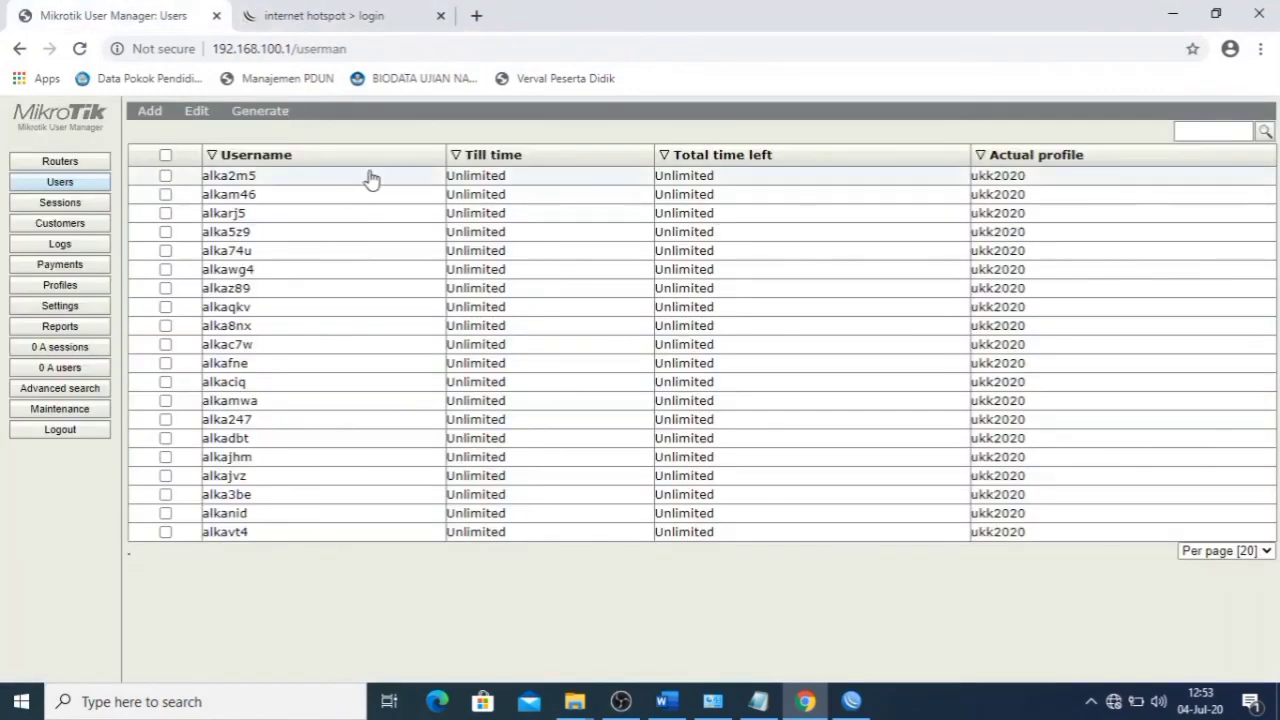
{"action": "left_click", "coordinate": [801, 160]}
{"action": "left_click", "coordinate": [303, 20]}
{"action": "left_click", "coordinate": [668, 369]}
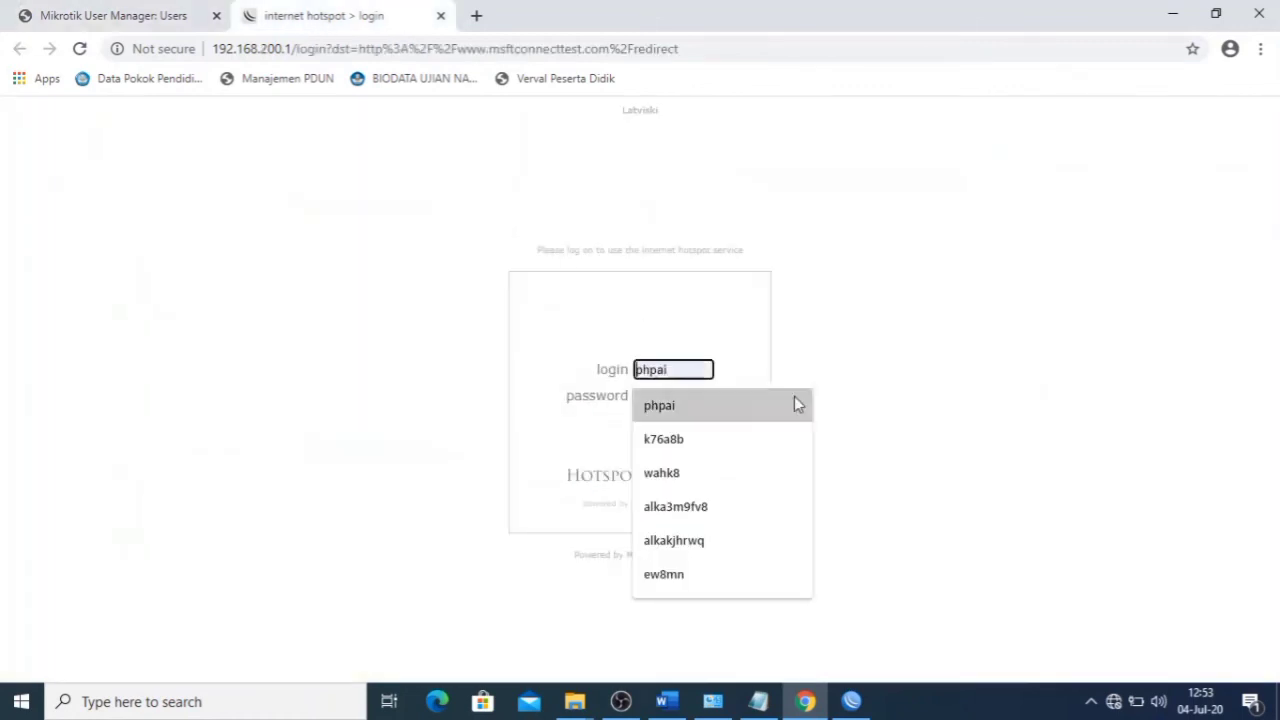
{"action": "type", "text": "alka"}
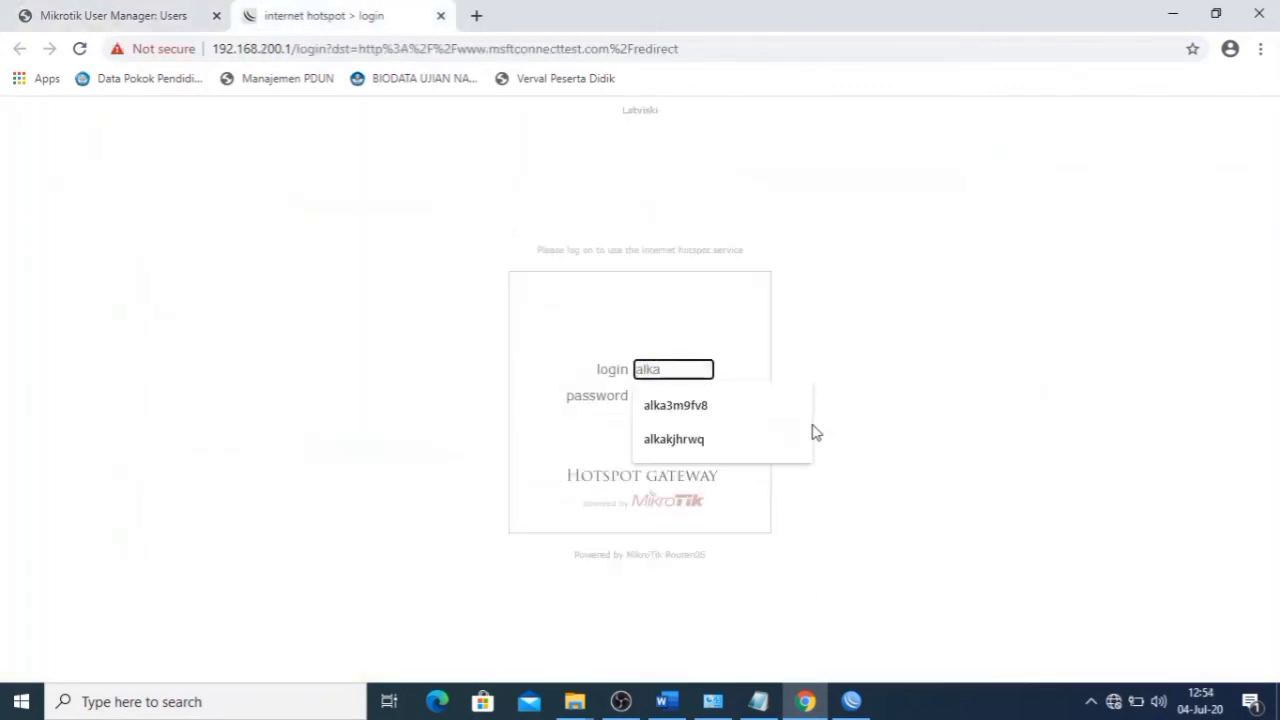
{"action": "type", "text": "2m5"}
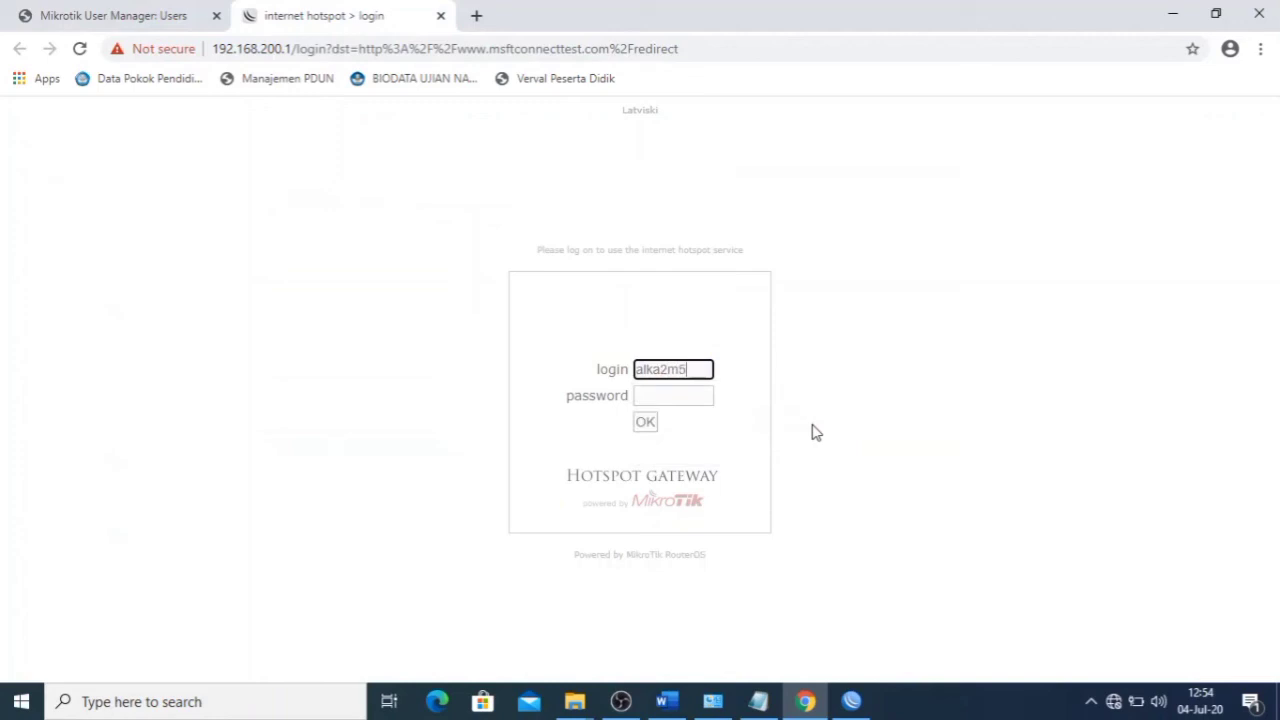
{"action": "key", "text": "ctrl+a"}
{"action": "left_click", "coordinate": [684, 398]}
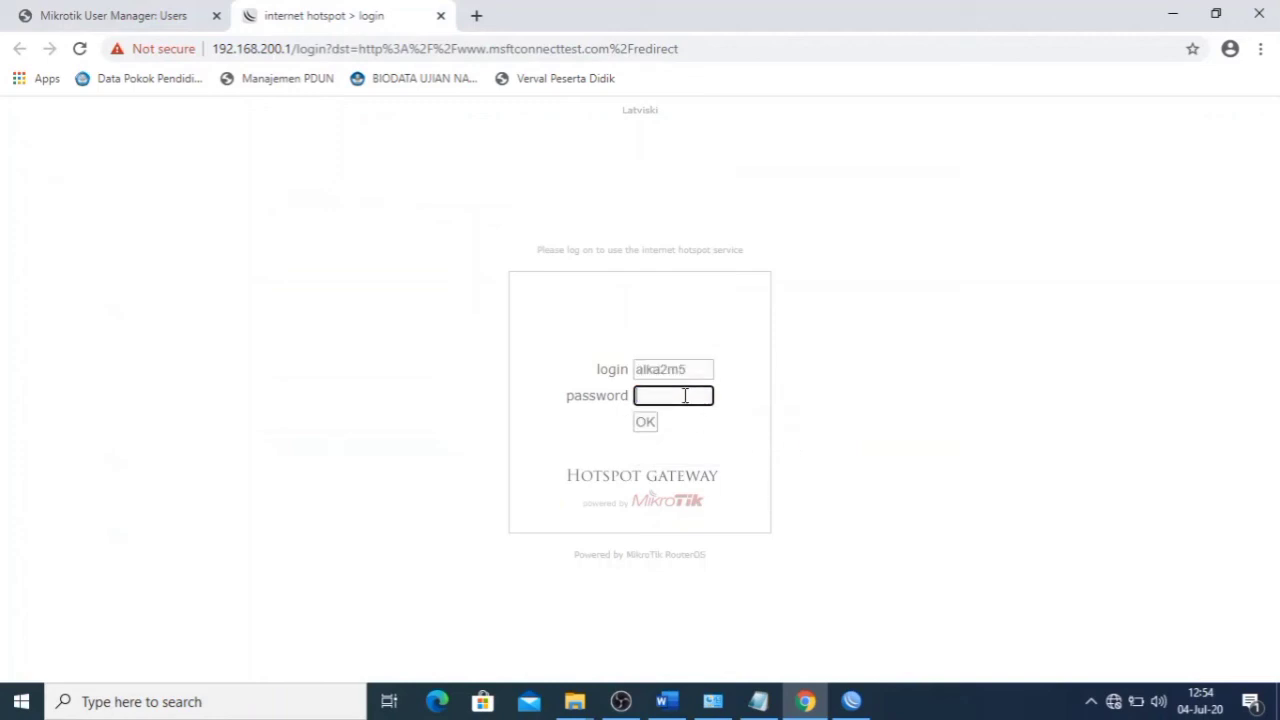
{"action": "key", "text": "ctrl+v"}
- Log in to the hotspot, open a blank Chrome tab, and return to the Word task list
{"action": "left_click", "coordinate": [646, 422]}
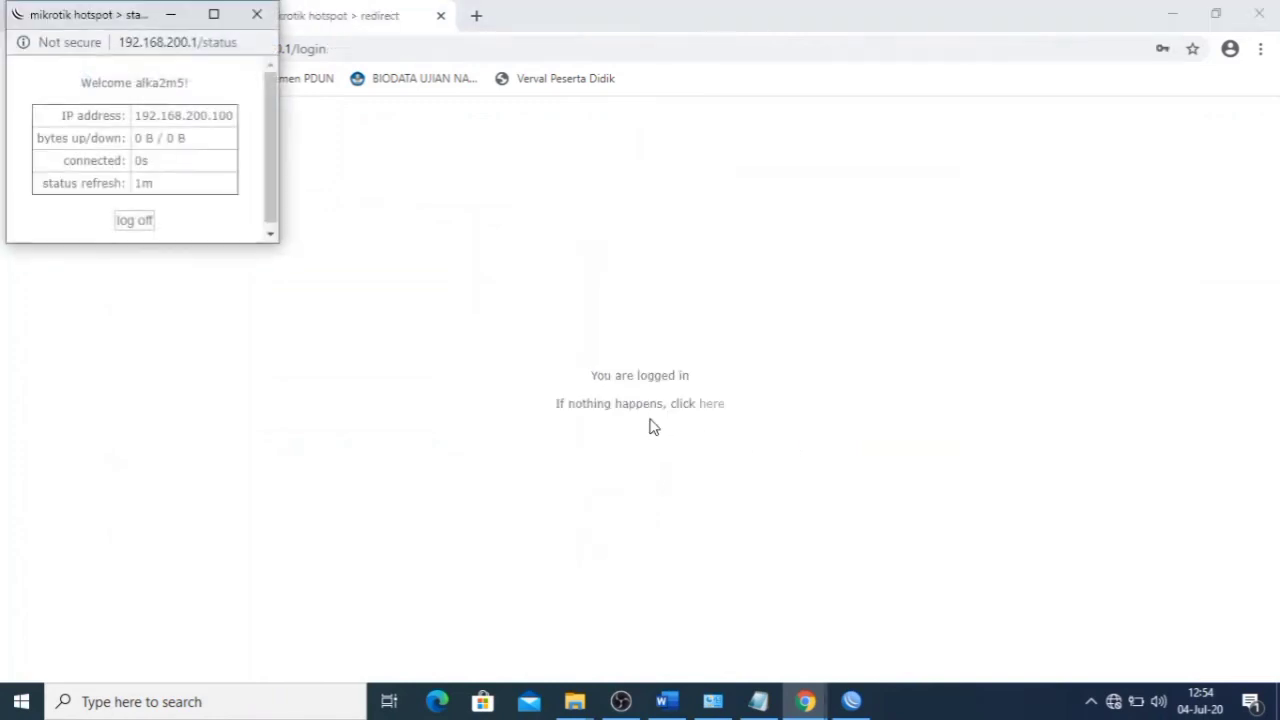
{"action": "left_click_drag", "start_coordinate": [100, 22], "coordinate": [683, 255]}
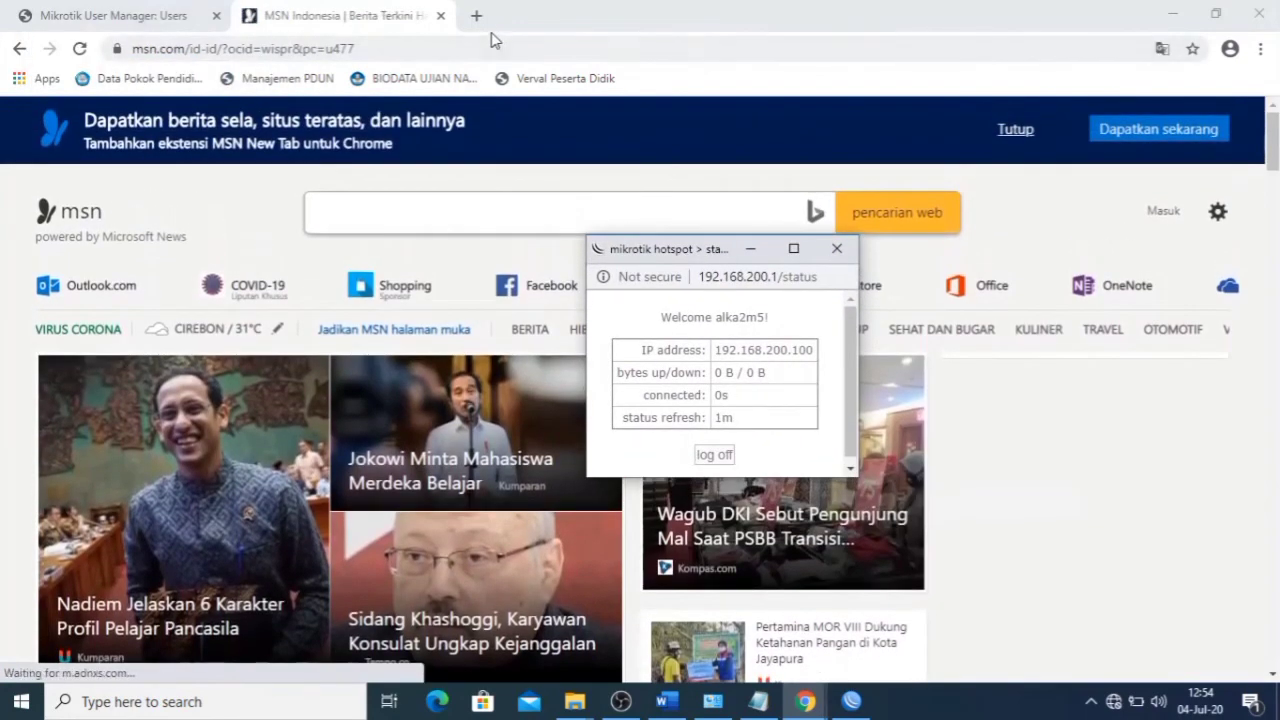
{"action": "left_click", "coordinate": [1136, 701]}
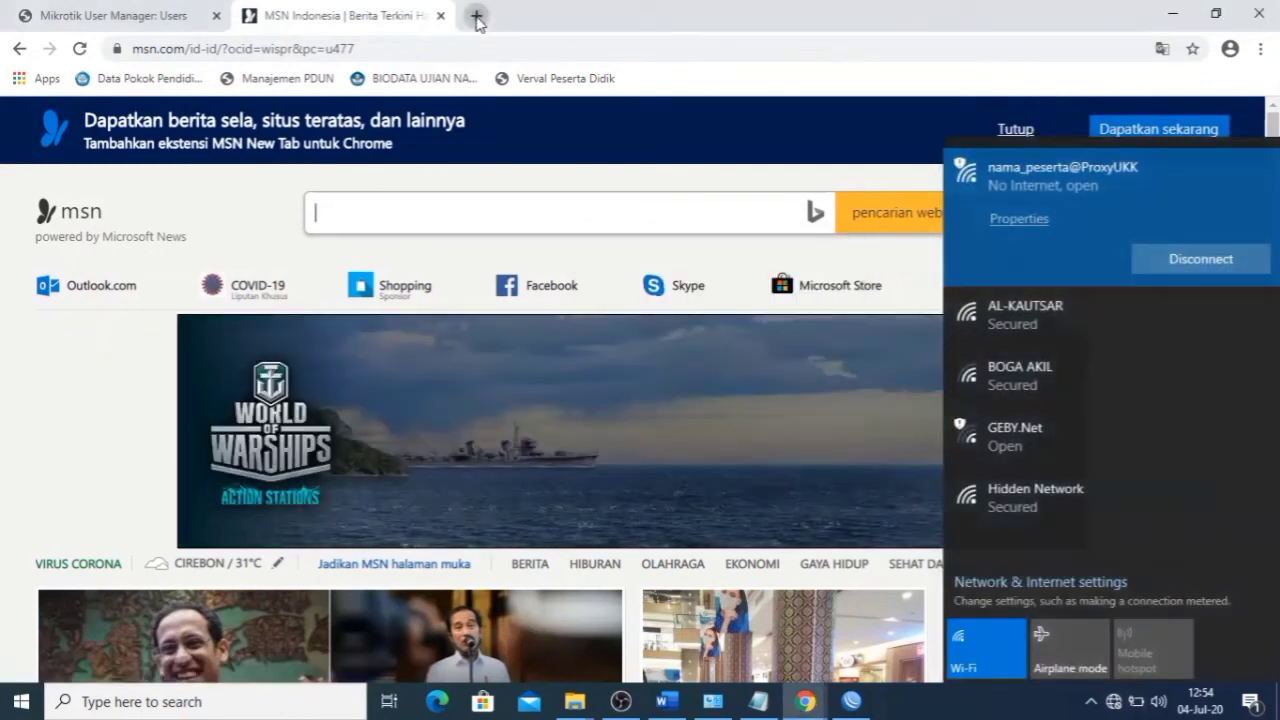
{"action": "left_click", "coordinate": [476, 15]}
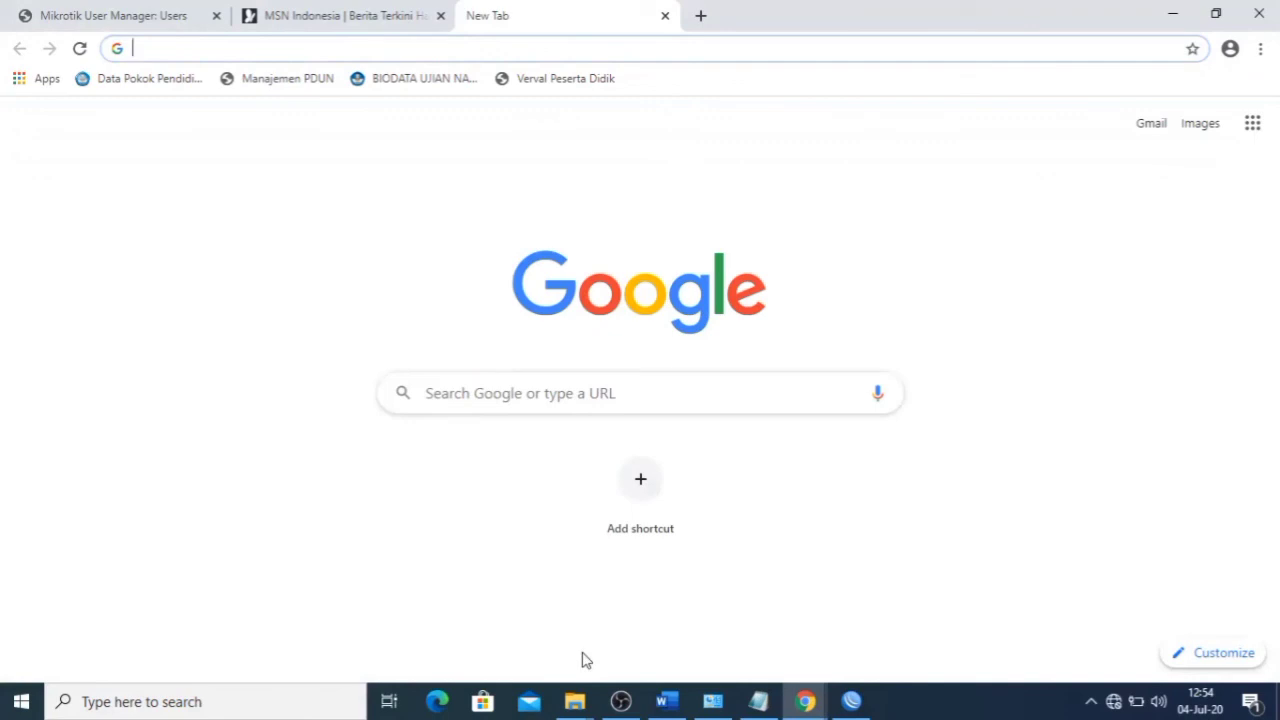
{"action": "left_click", "coordinate": [470, 388]}
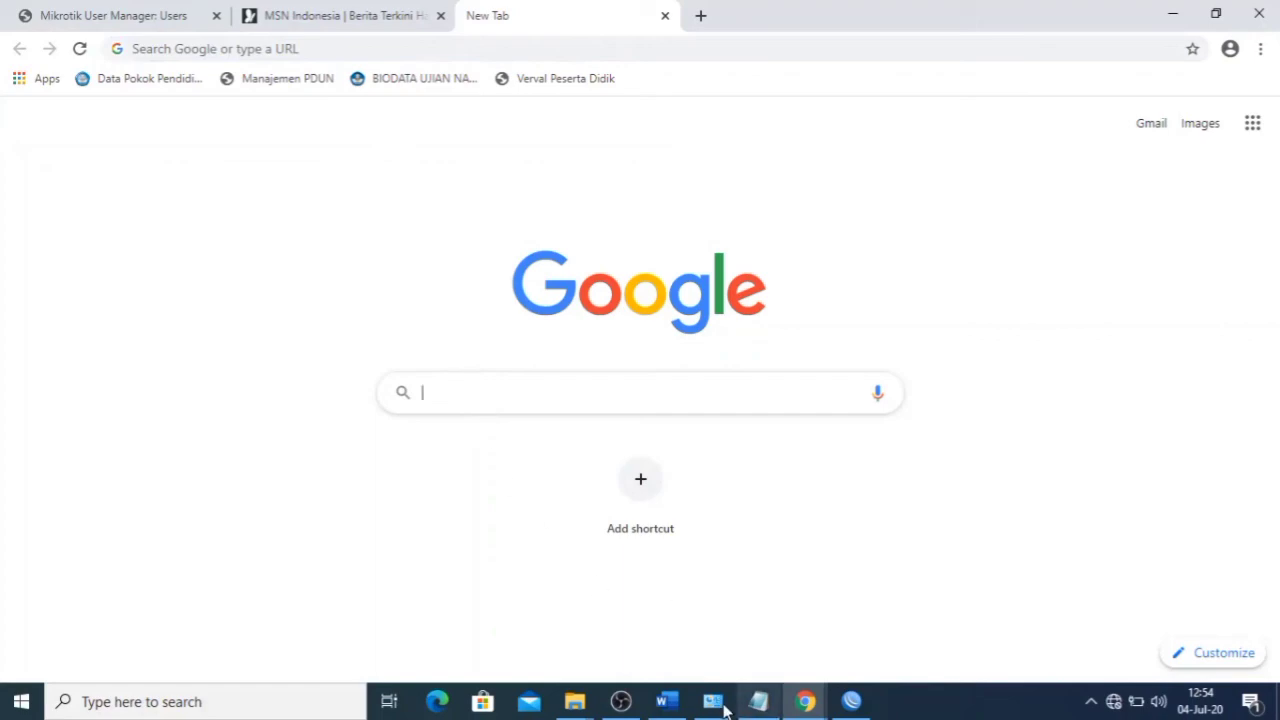
{"action": "left_click", "coordinate": [677, 705]}
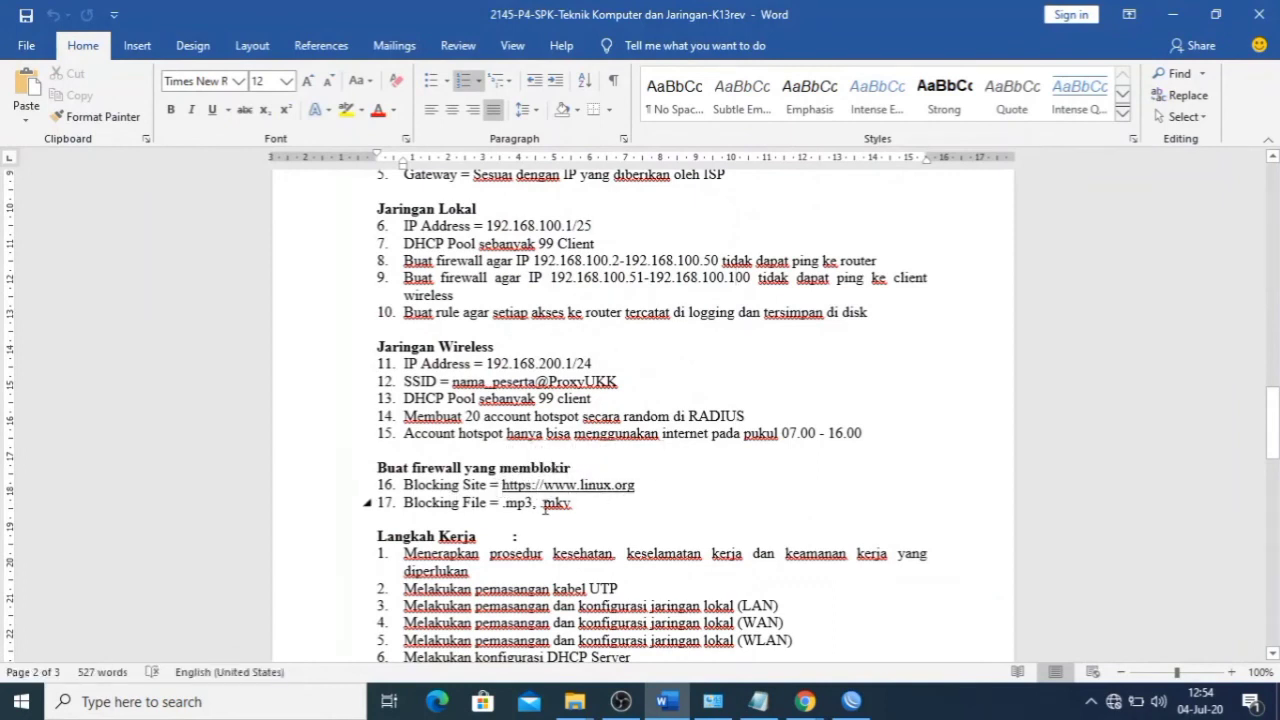
- Browse to linux.org in the new Chrome tab and confirm the connected Wi-Fi network
{"action": "left_click", "coordinate": [805, 701]}
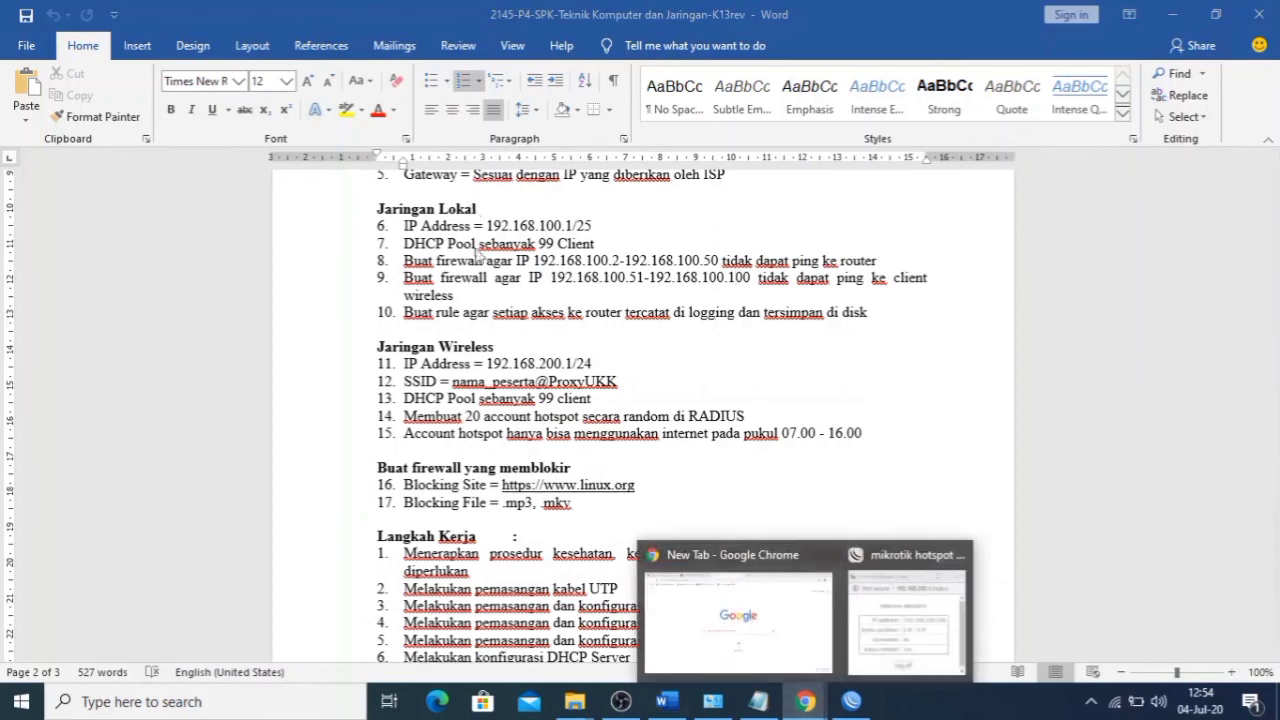
{"action": "left_click", "coordinate": [769, 628]}
{"action": "left_click", "coordinate": [332, 49]}
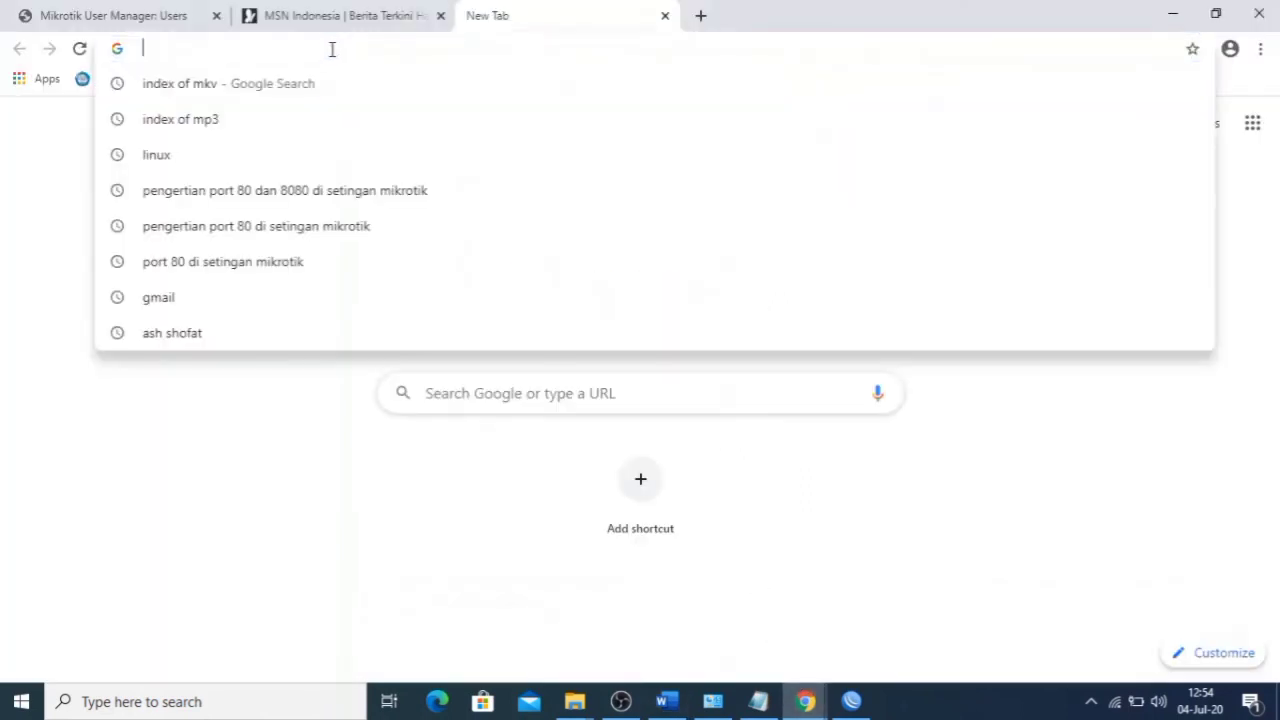
{"action": "type", "text": "linux"}
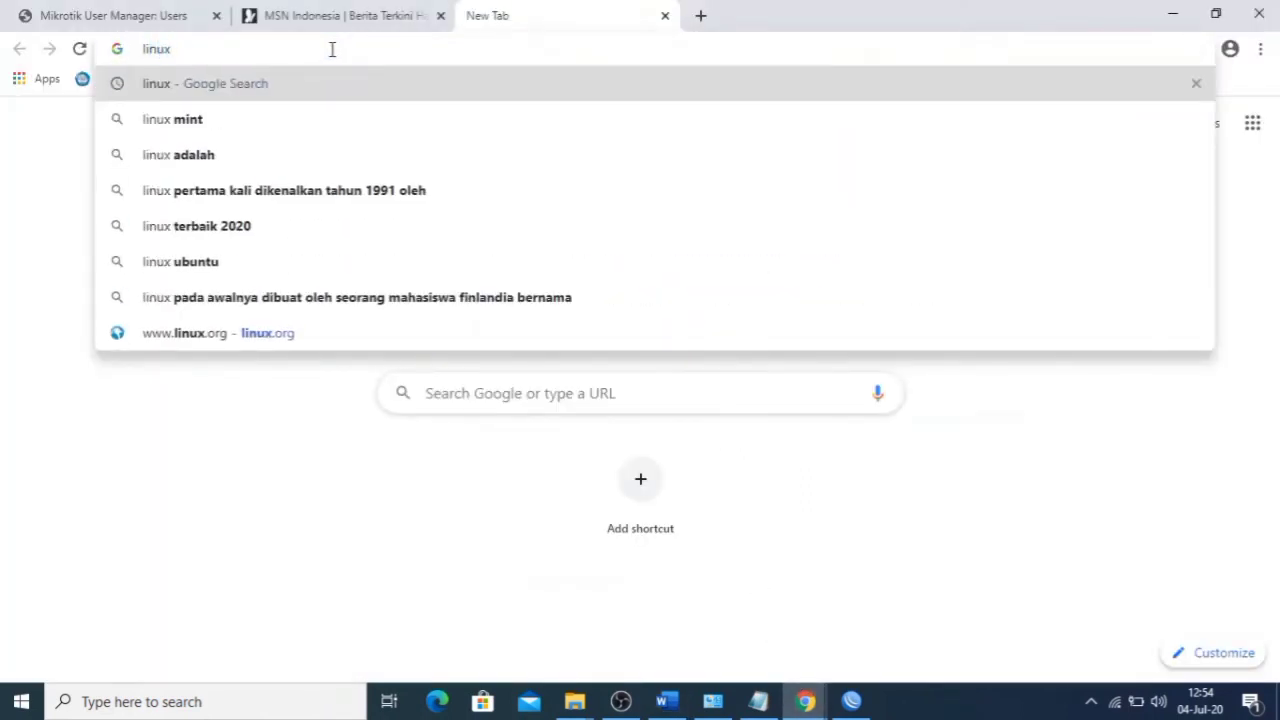
{"action": "type", "text": ".org"}
{"action": "key", "text": "Return"}
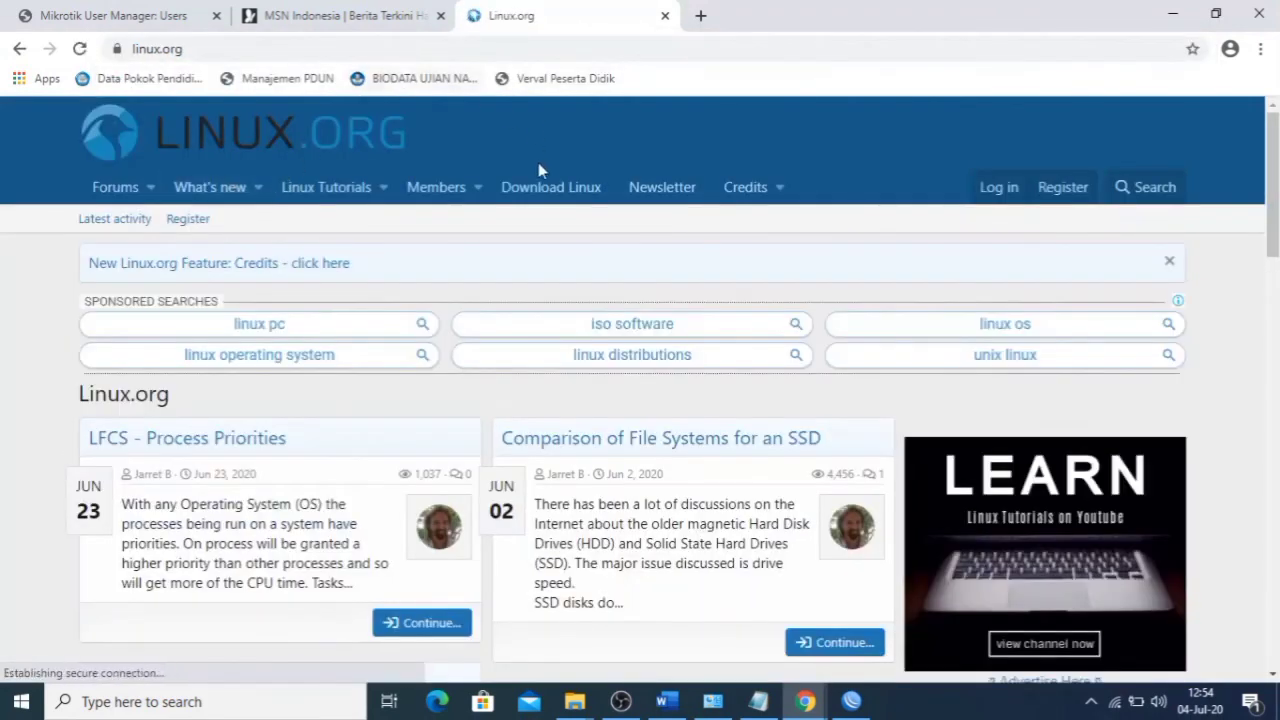
{"action": "left_click", "coordinate": [1118, 703]}
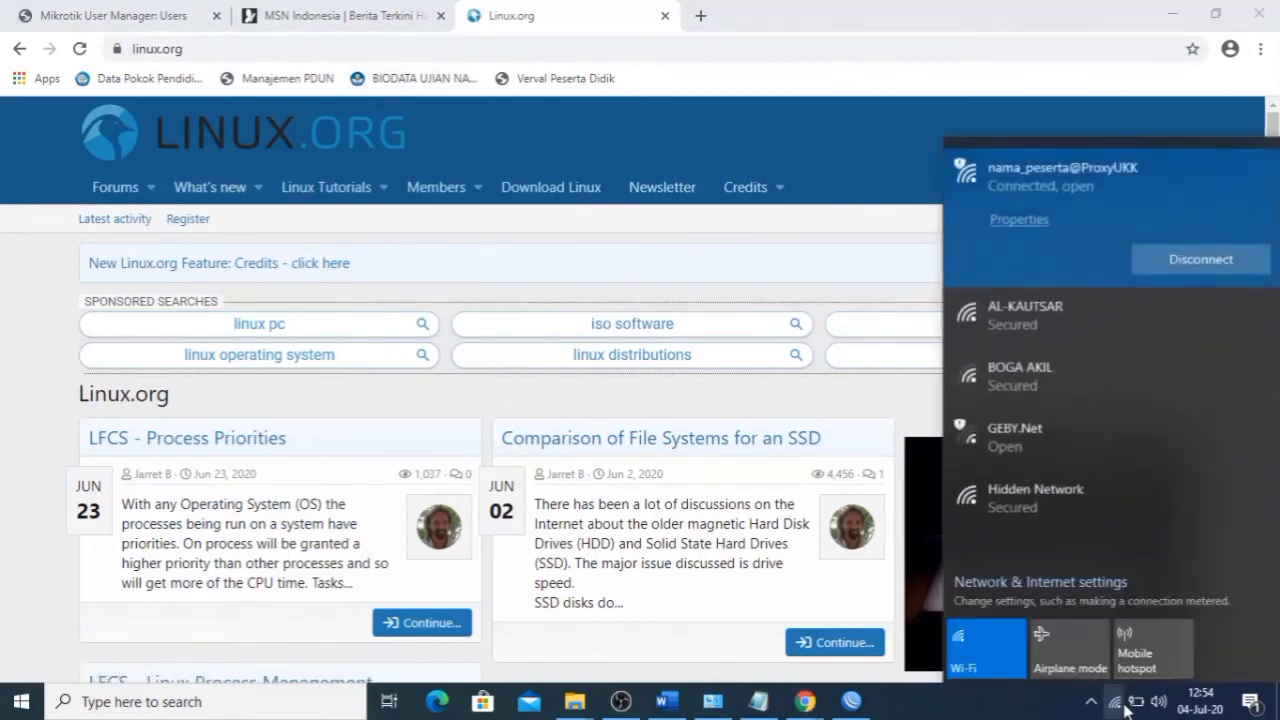
{"action": "left_click", "coordinate": [1118, 703]}
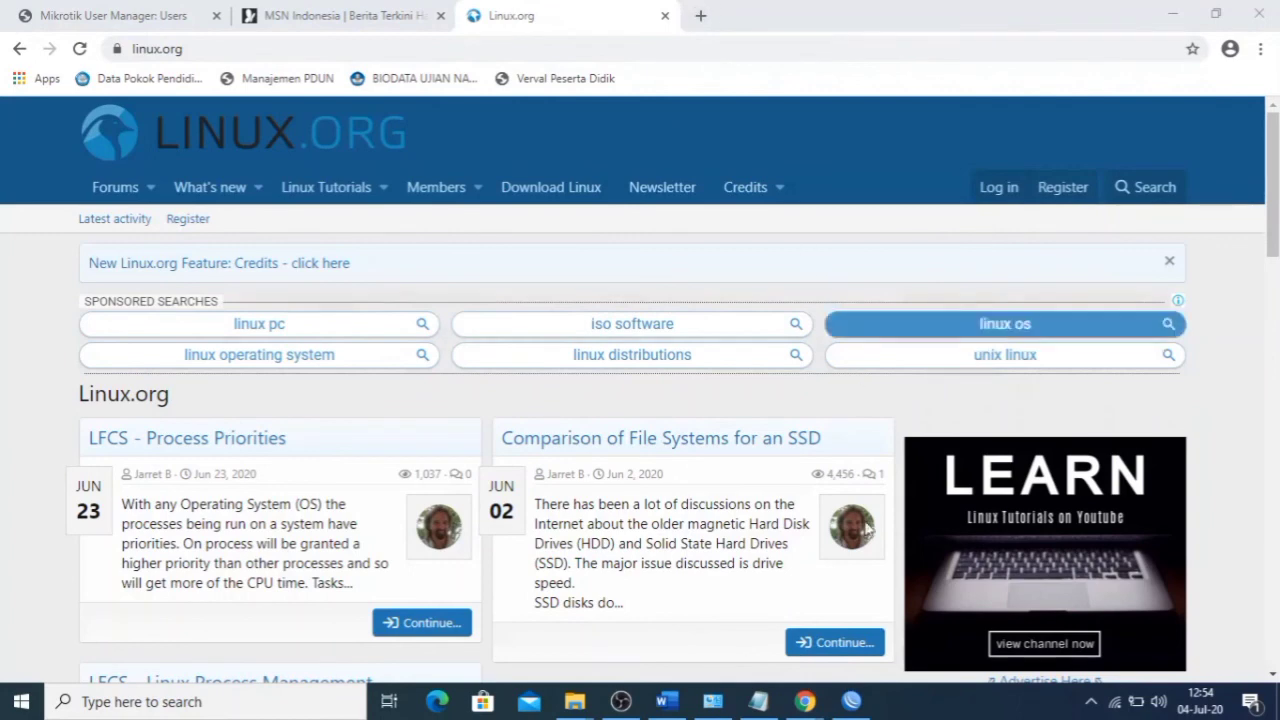
{"action": "left_click", "coordinate": [851, 701]}
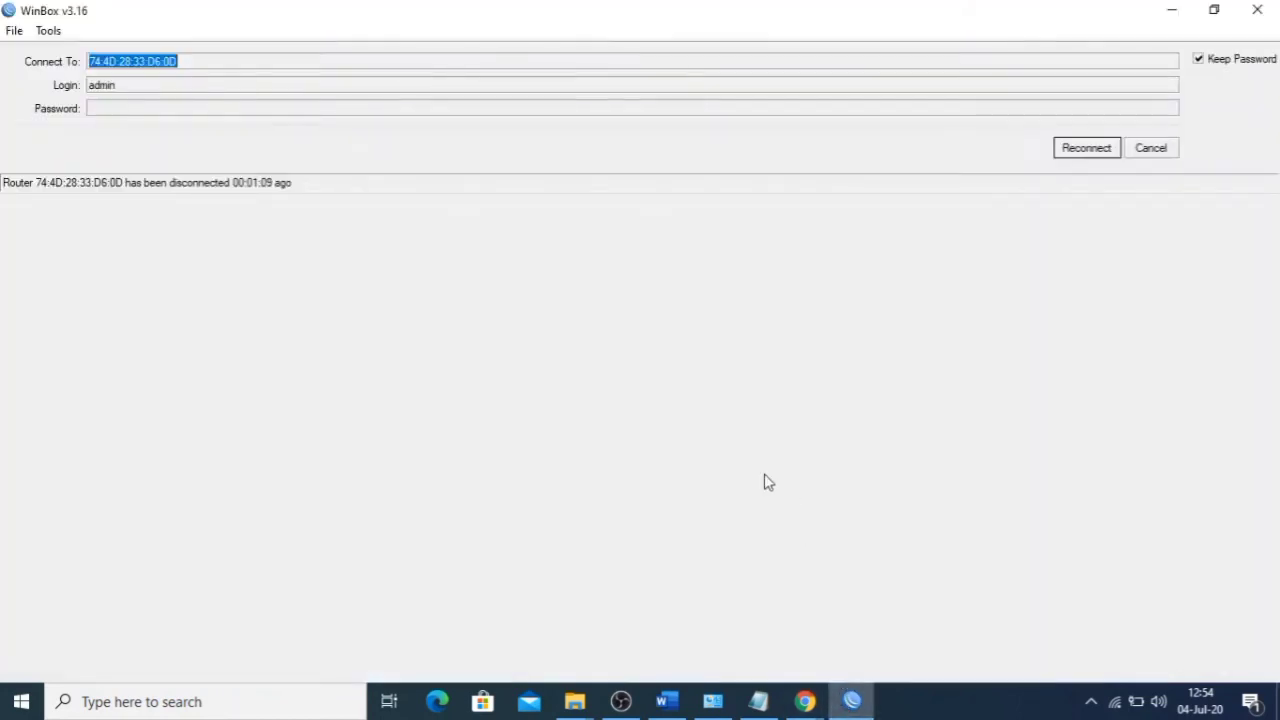
- Refresh the neighbor list and reconnect WinBox to the router at 192.168.200.1
{"action": "left_click", "coordinate": [1086, 148]}
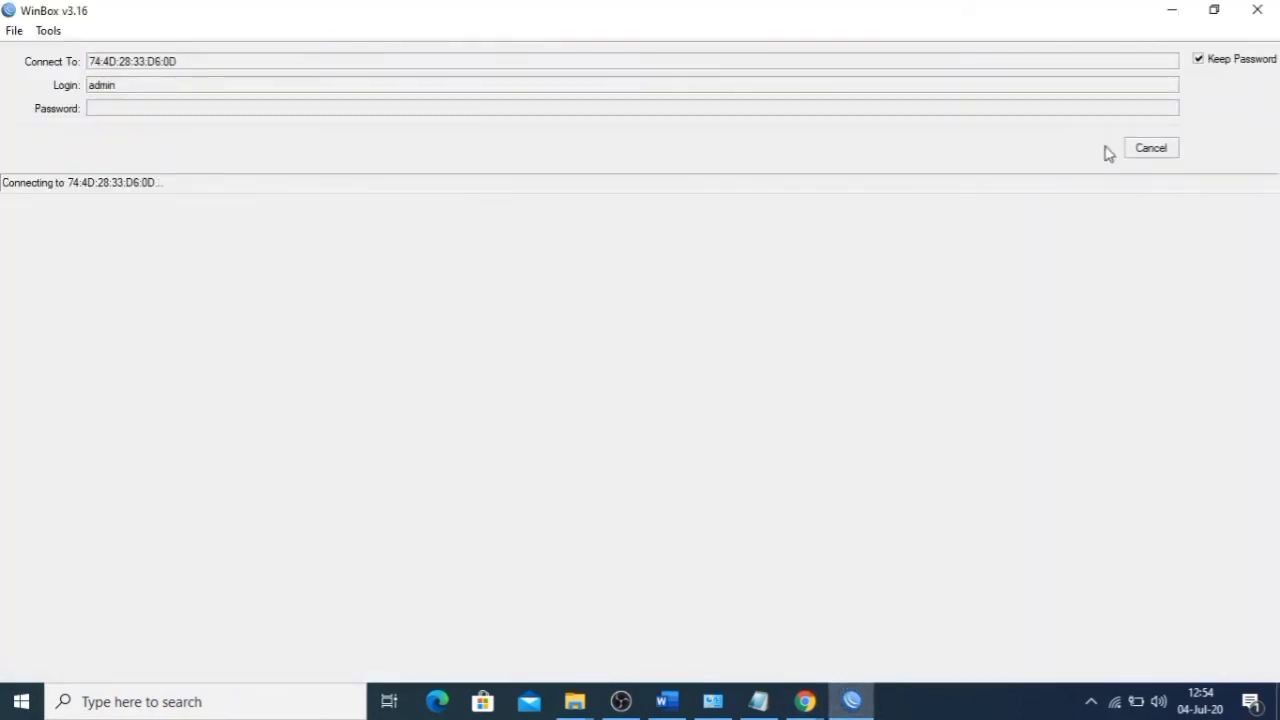
{"action": "left_click", "coordinate": [1150, 149]}
{"action": "left_click", "coordinate": [58, 241]}
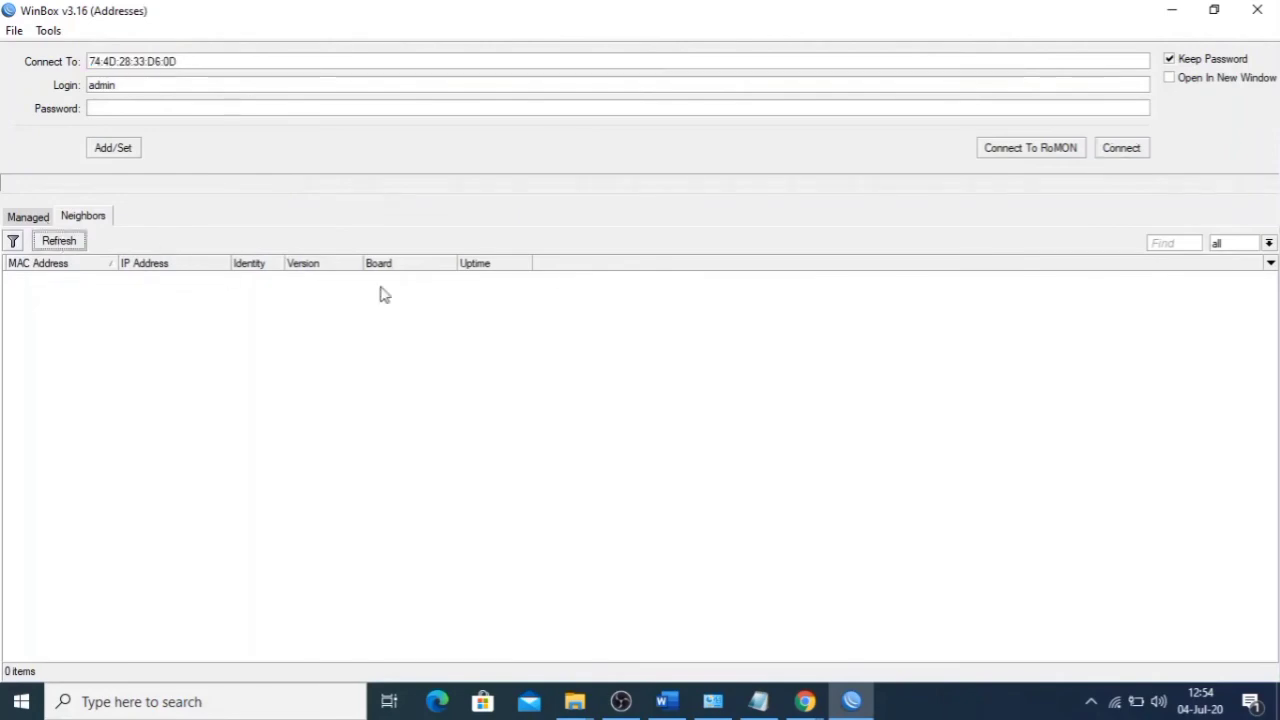
{"action": "left_click", "coordinate": [450, 279]}
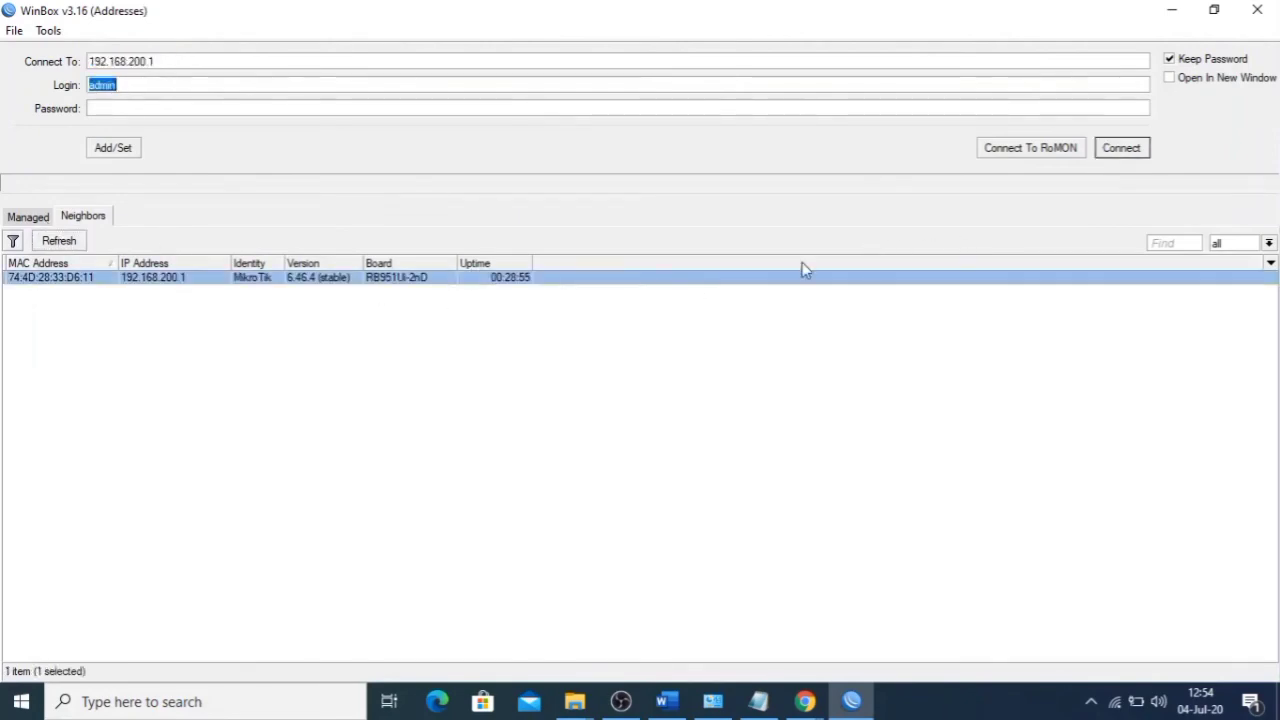
{"action": "left_click", "coordinate": [1114, 148]}
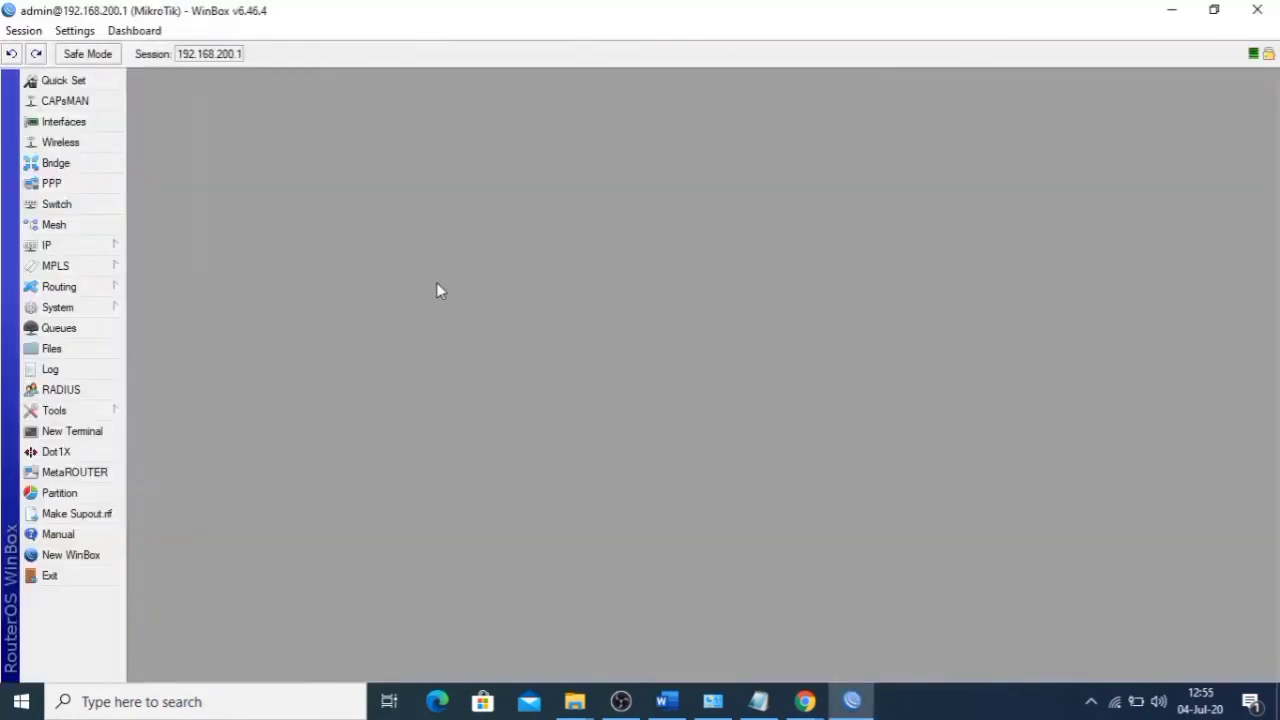
- Bring up the Web Proxy Settings, showing the proxy enabled on port 8080
{"action": "left_click", "coordinate": [84, 251]}
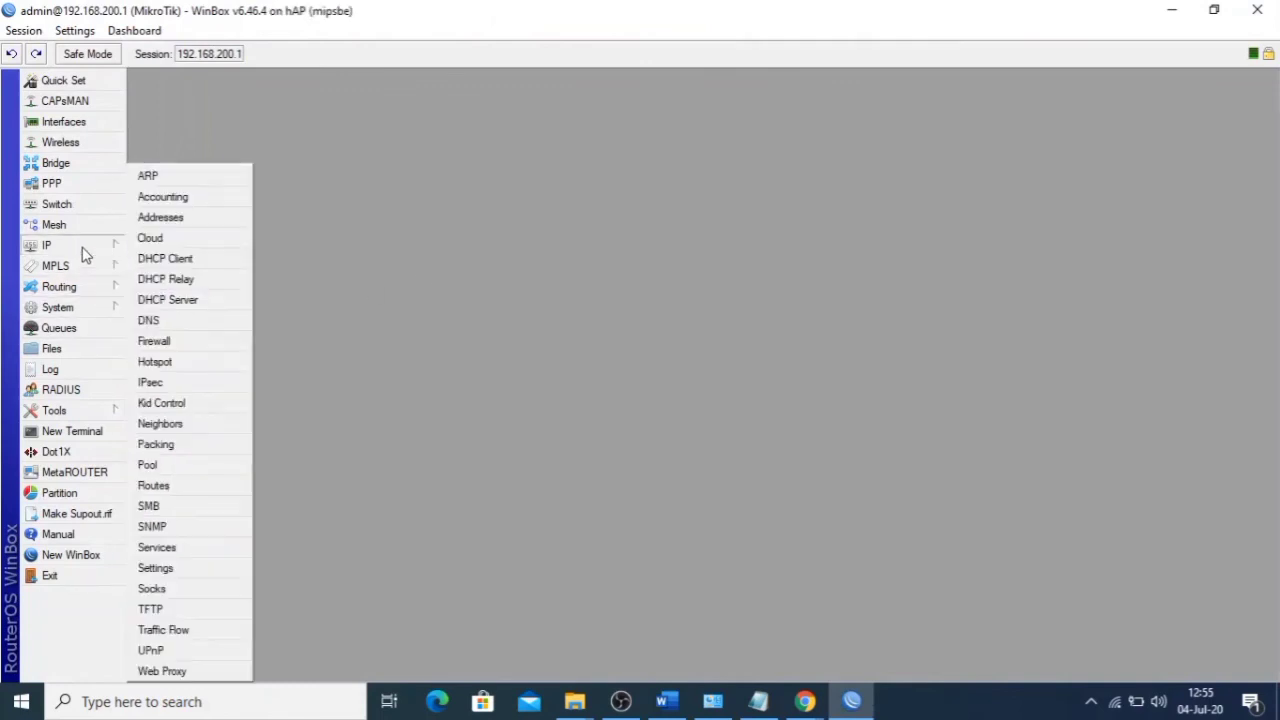
{"action": "left_click", "coordinate": [158, 344]}
{"action": "left_click", "coordinate": [1045, 220]}
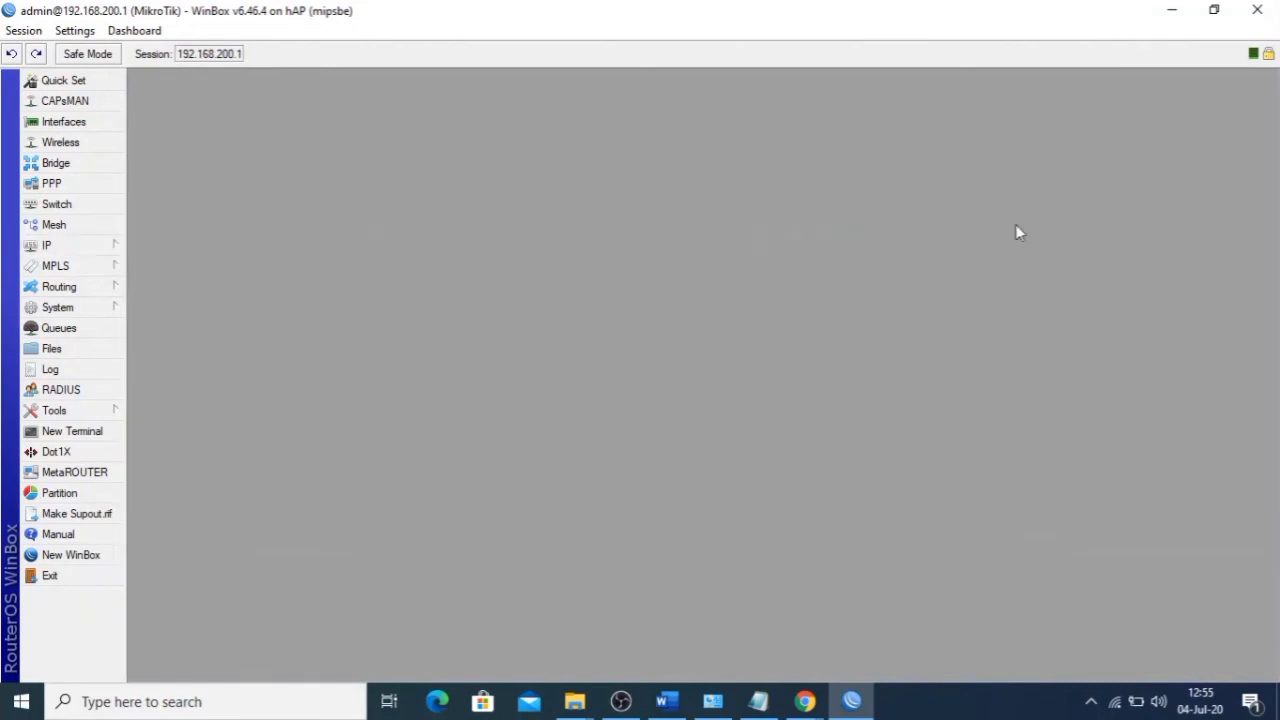
{"action": "left_click", "coordinate": [80, 252]}
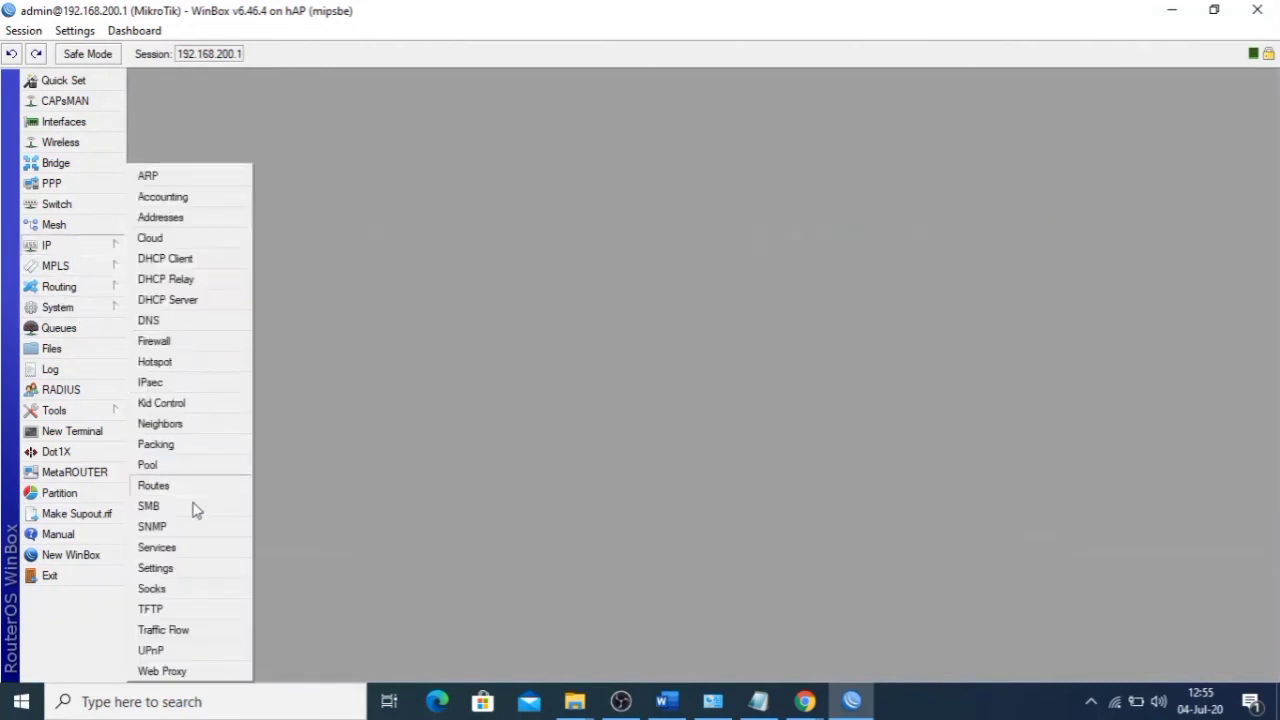
{"action": "left_click", "coordinate": [162, 671]}
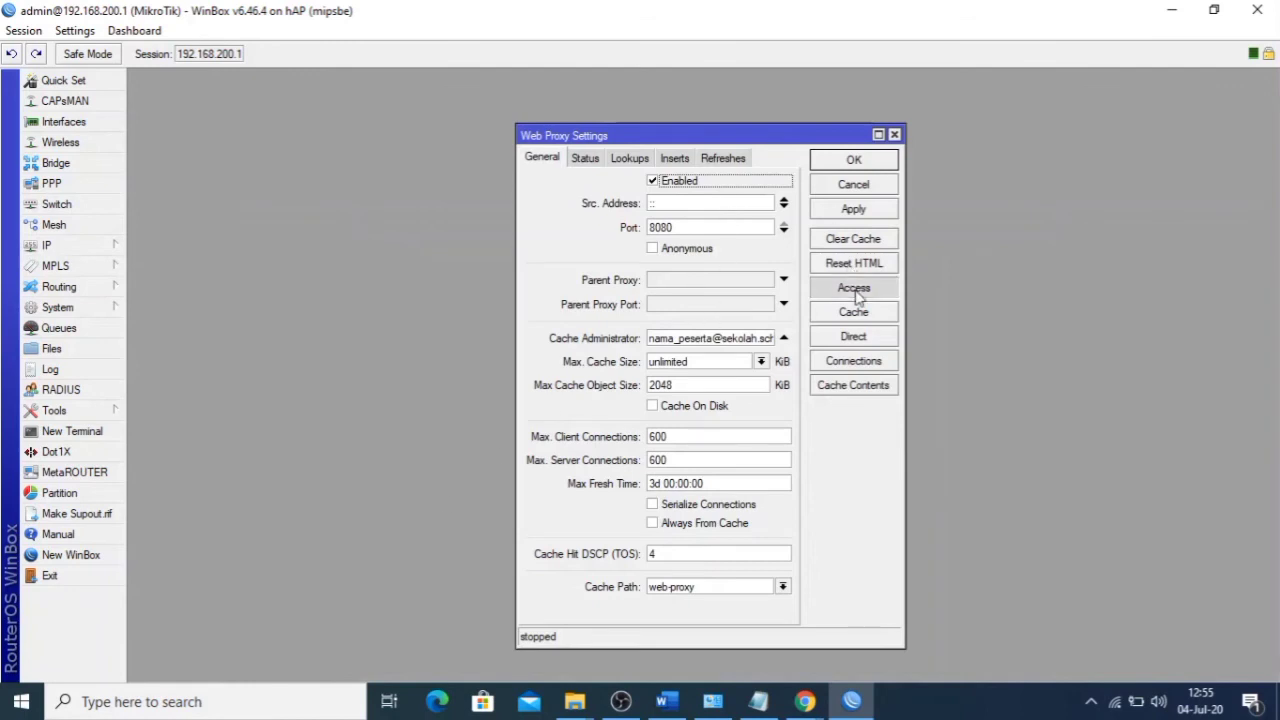
- Review the proxy Access rules denying *.mp3 and *.mkv, then close both proxy windows
{"action": "left_click", "coordinate": [855, 290]}
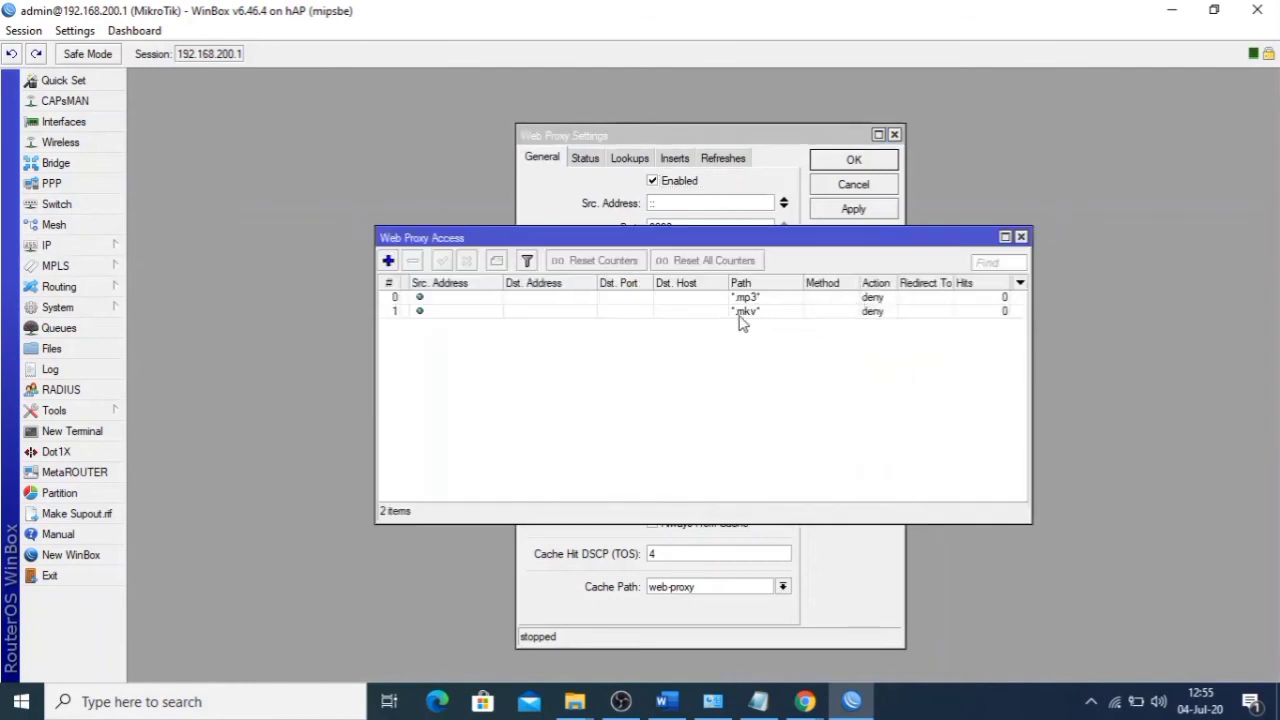
{"action": "left_click", "coordinate": [1021, 237]}
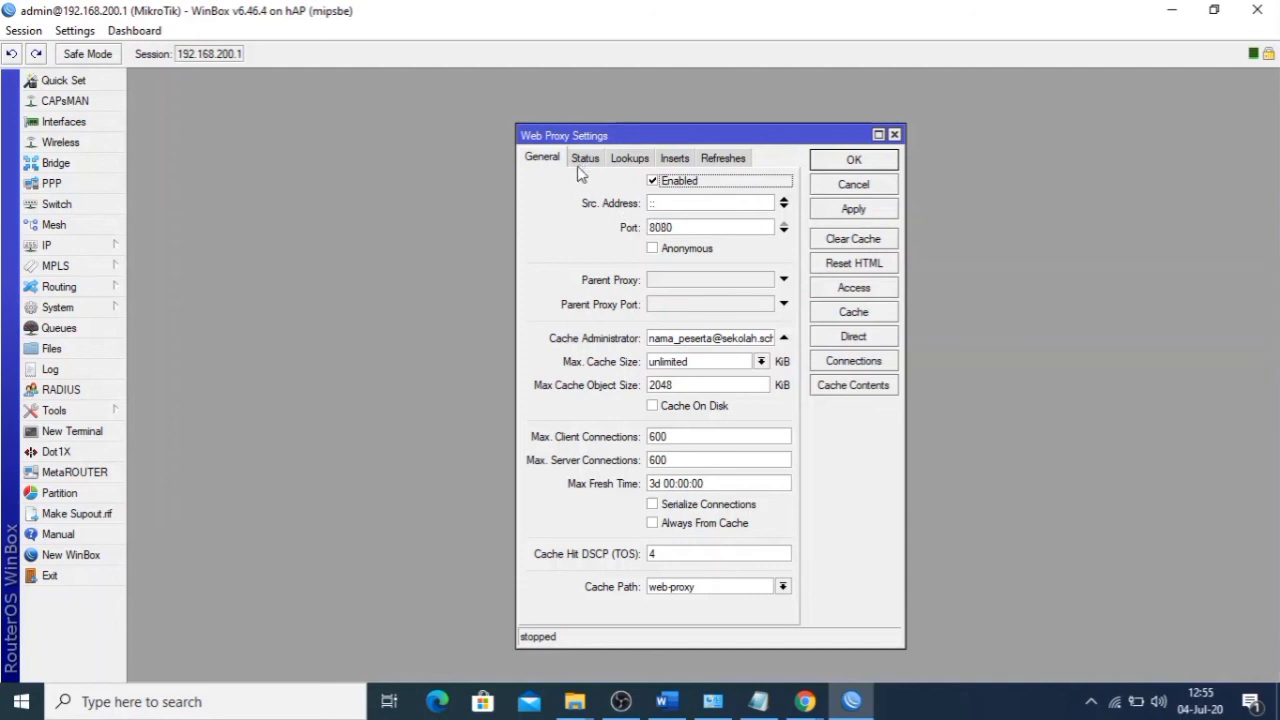
{"action": "left_click", "coordinate": [894, 134]}
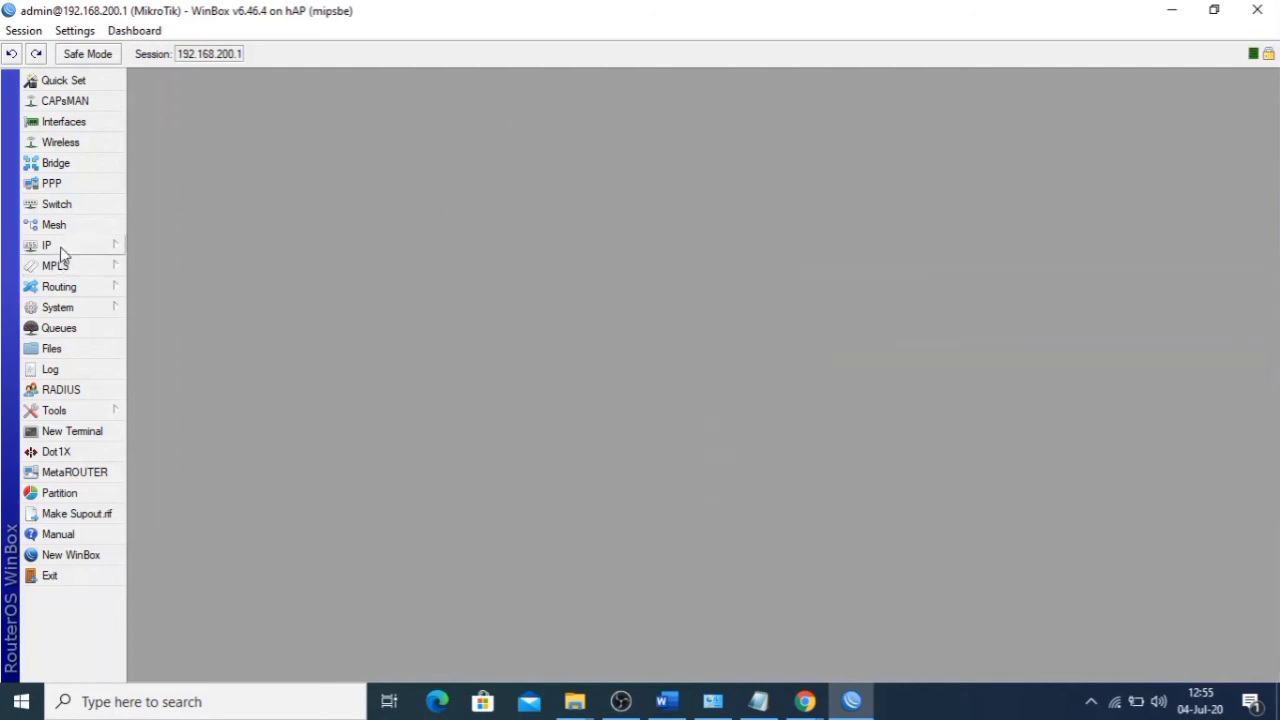
- Open the IP > Firewall filter rules and browse rules 15, 10 and 3
{"action": "left_click", "coordinate": [47, 245]}
{"action": "left_click", "coordinate": [191, 340]}
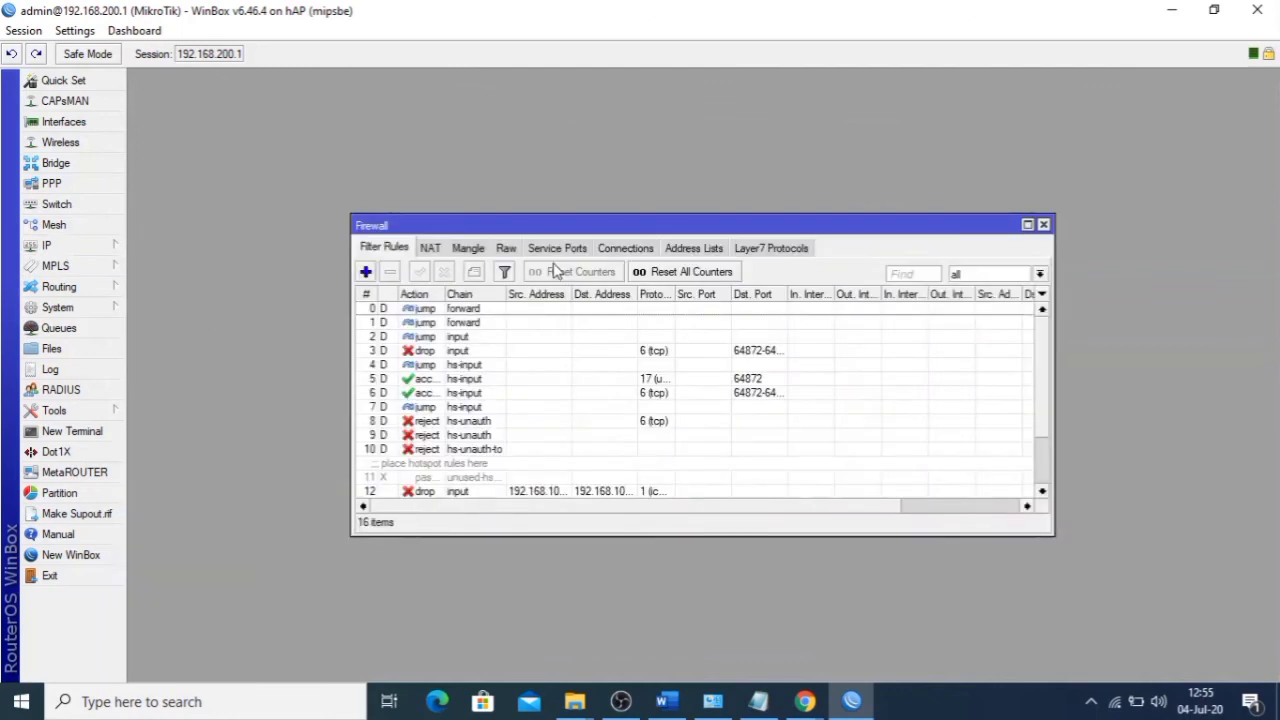
{"action": "scroll", "coordinate": [494, 400], "scroll_direction": "down", "scroll_amount": 2}
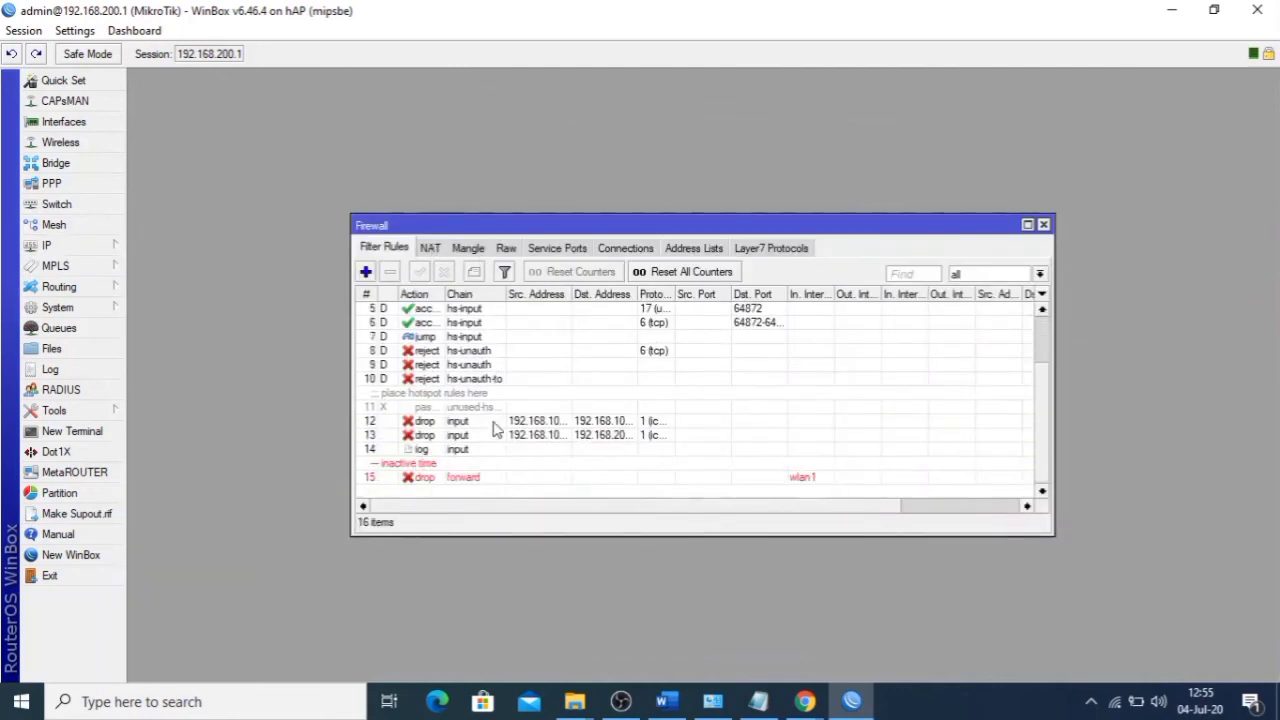
{"action": "left_click", "coordinate": [508, 477]}
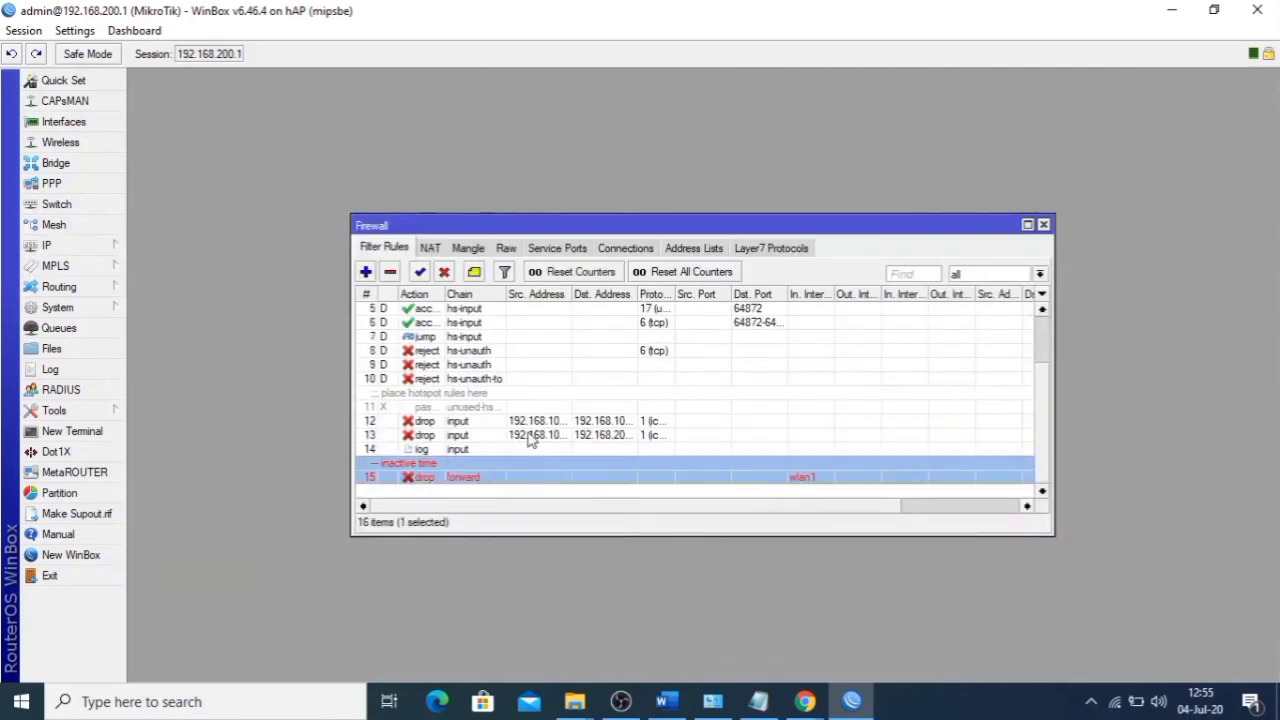
{"action": "scroll", "coordinate": [529, 442], "scroll_direction": "up", "scroll_amount": 2}
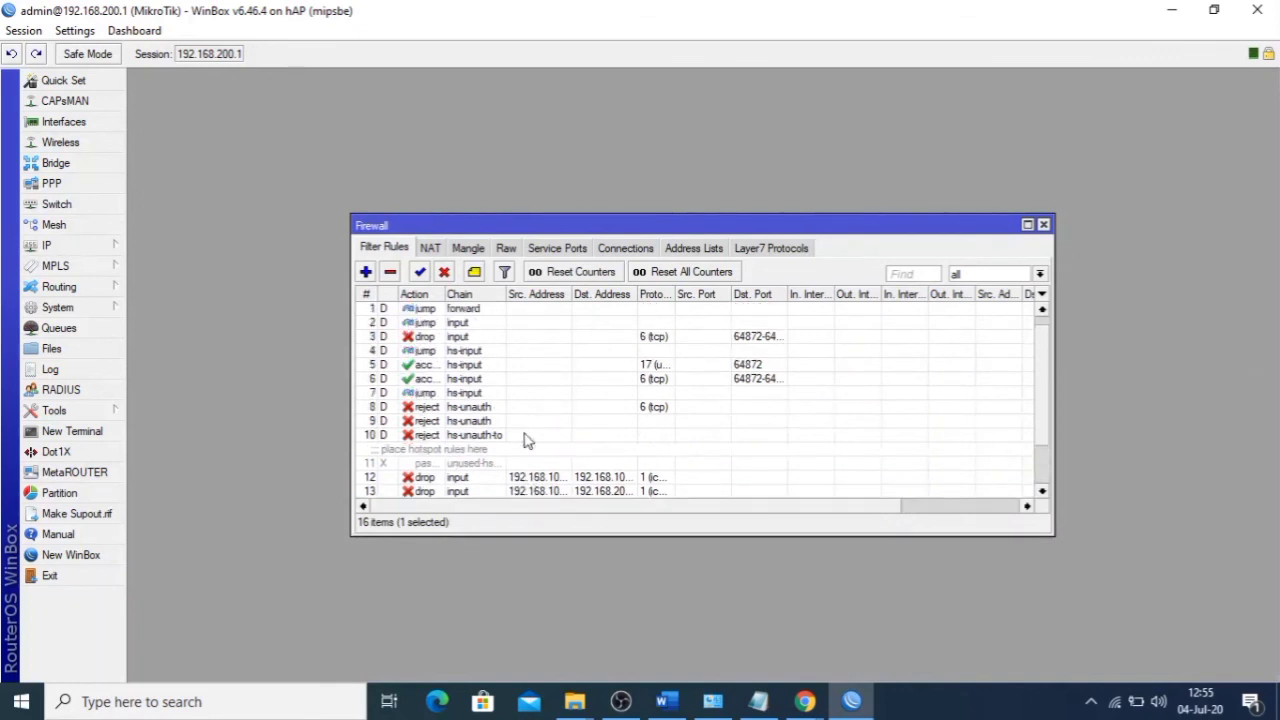
{"action": "scroll", "coordinate": [529, 442], "scroll_direction": "up", "scroll_amount": 1}
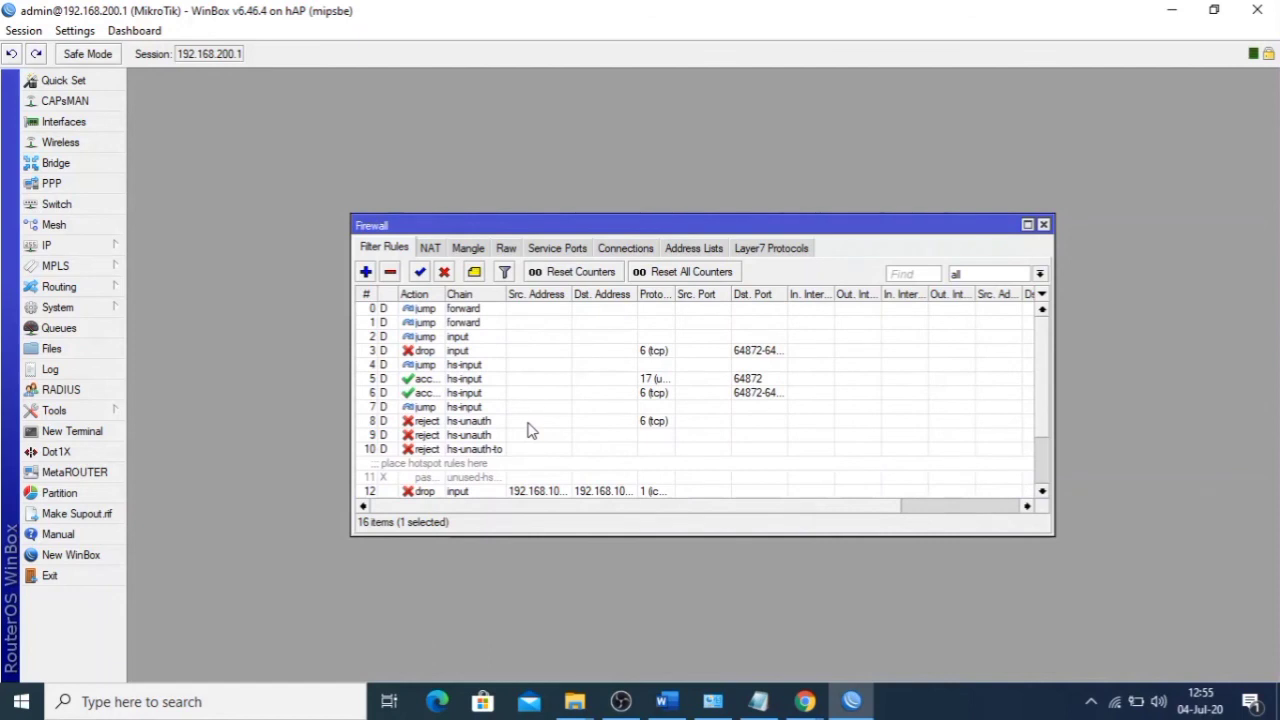
{"action": "scroll", "coordinate": [529, 430], "scroll_direction": "down", "scroll_amount": 5}
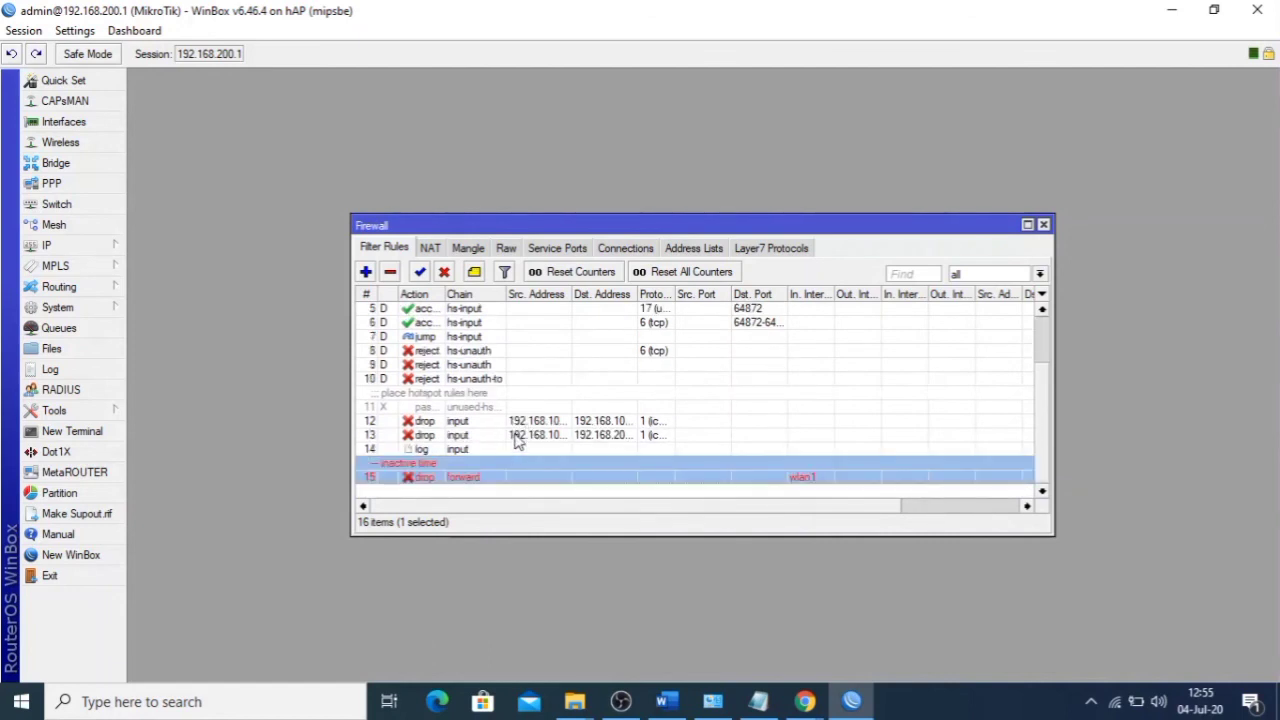
{"action": "left_click", "coordinate": [492, 379]}
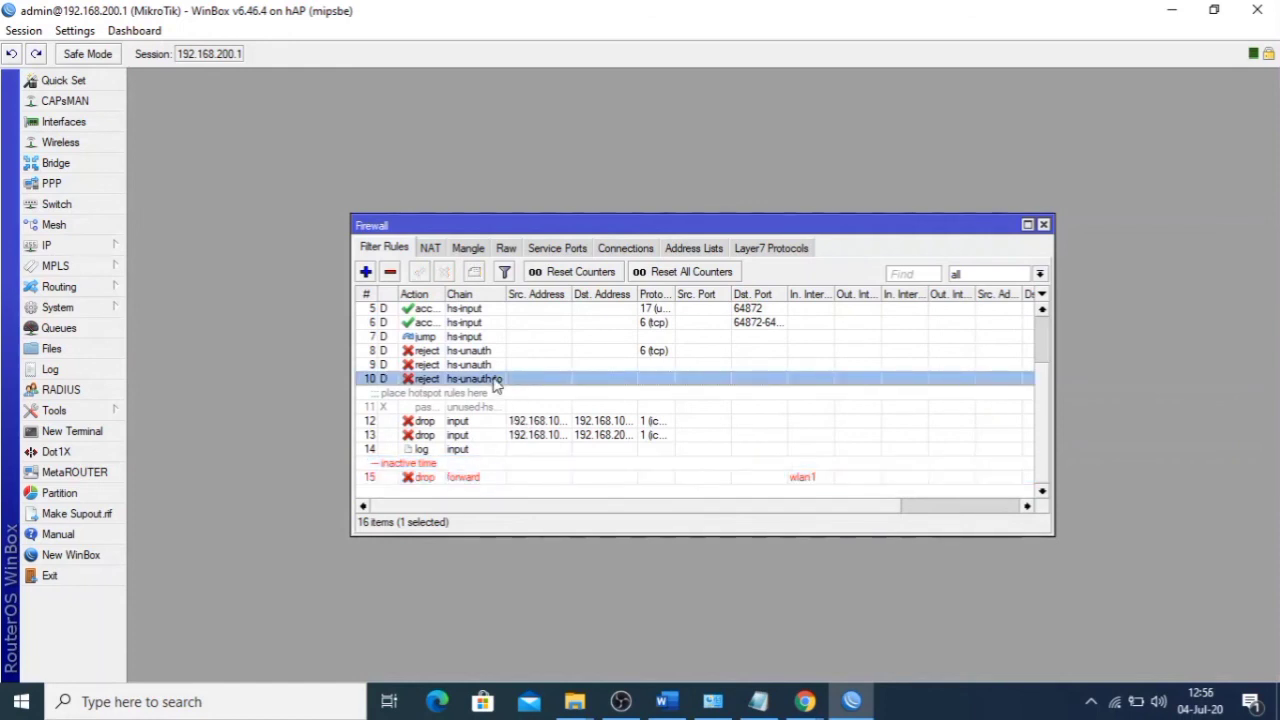
{"action": "scroll", "coordinate": [493, 385], "scroll_direction": "up", "scroll_amount": 3}
{"action": "scroll", "coordinate": [493, 385], "scroll_direction": "up", "scroll_amount": 2}
{"action": "left_click", "coordinate": [482, 353]}
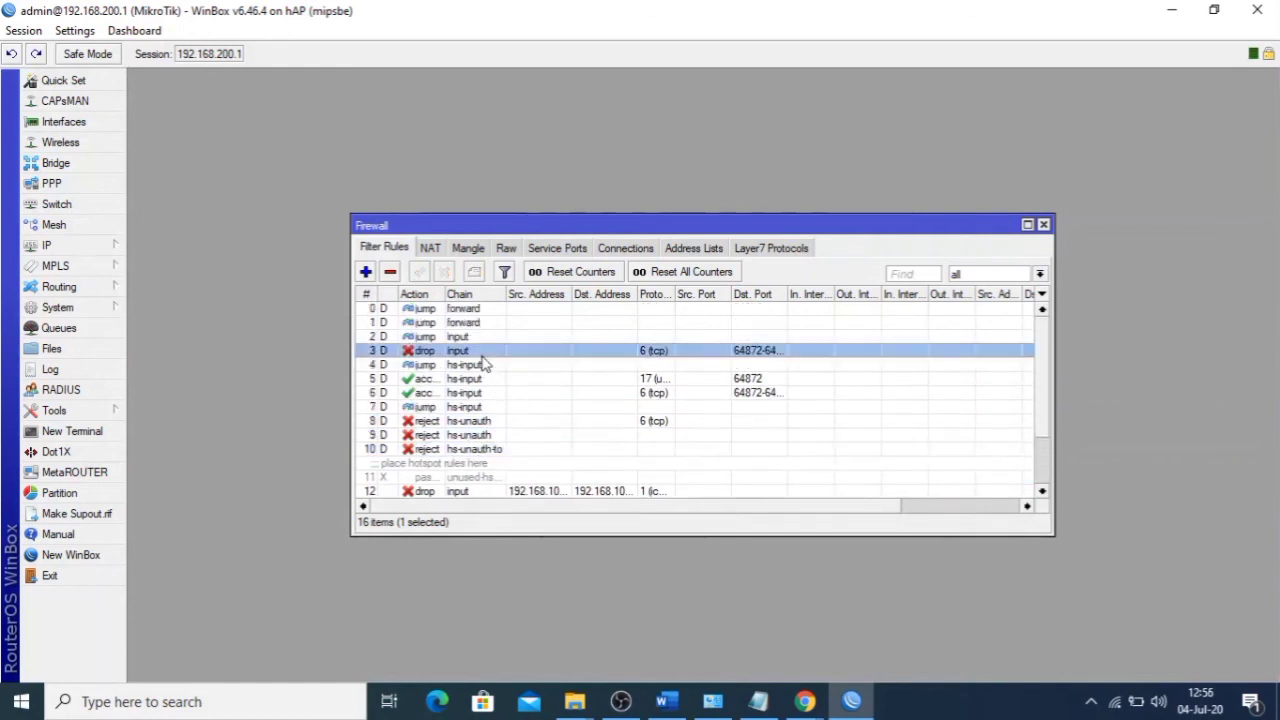
- Inspect input drop rule 3 and rule 13, including their advanced match options
{"action": "double_click", "coordinate": [481, 356]}
{"action": "left_click", "coordinate": [611, 104]}
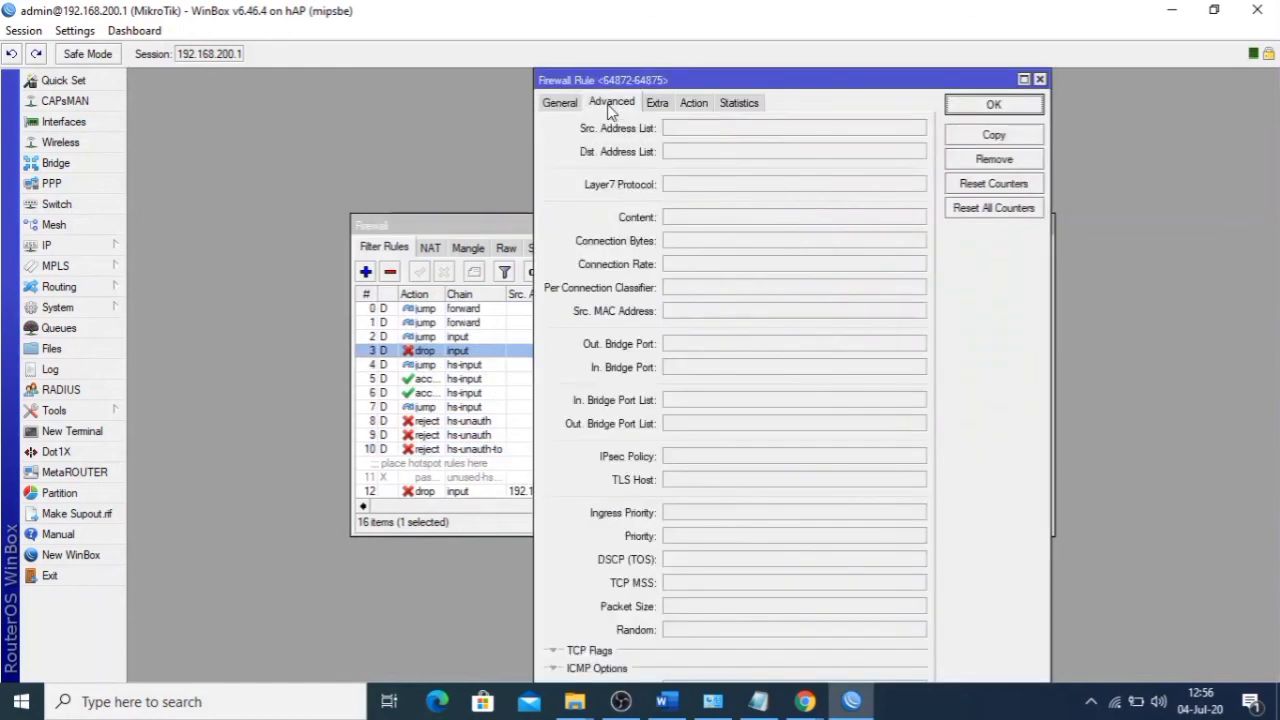
{"action": "left_click", "coordinate": [558, 104]}
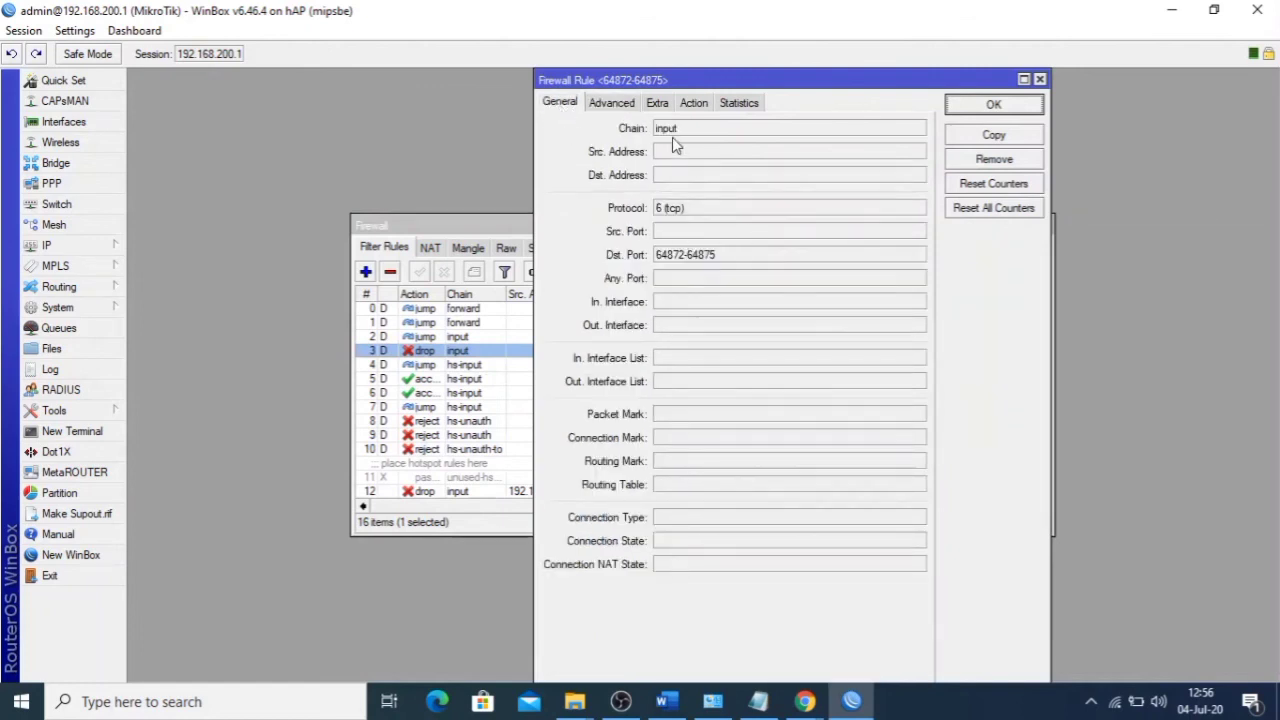
{"action": "left_click", "coordinate": [1039, 80]}
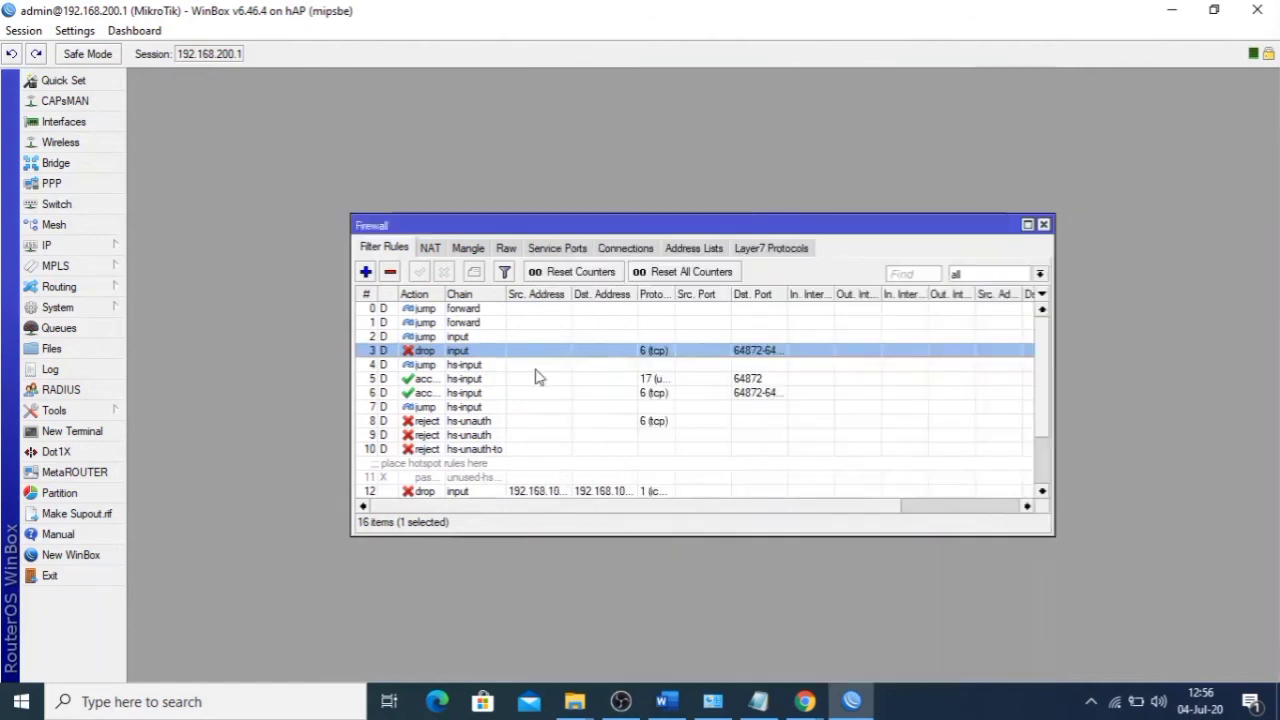
{"action": "scroll", "coordinate": [514, 423], "scroll_direction": "down", "scroll_amount": 3}
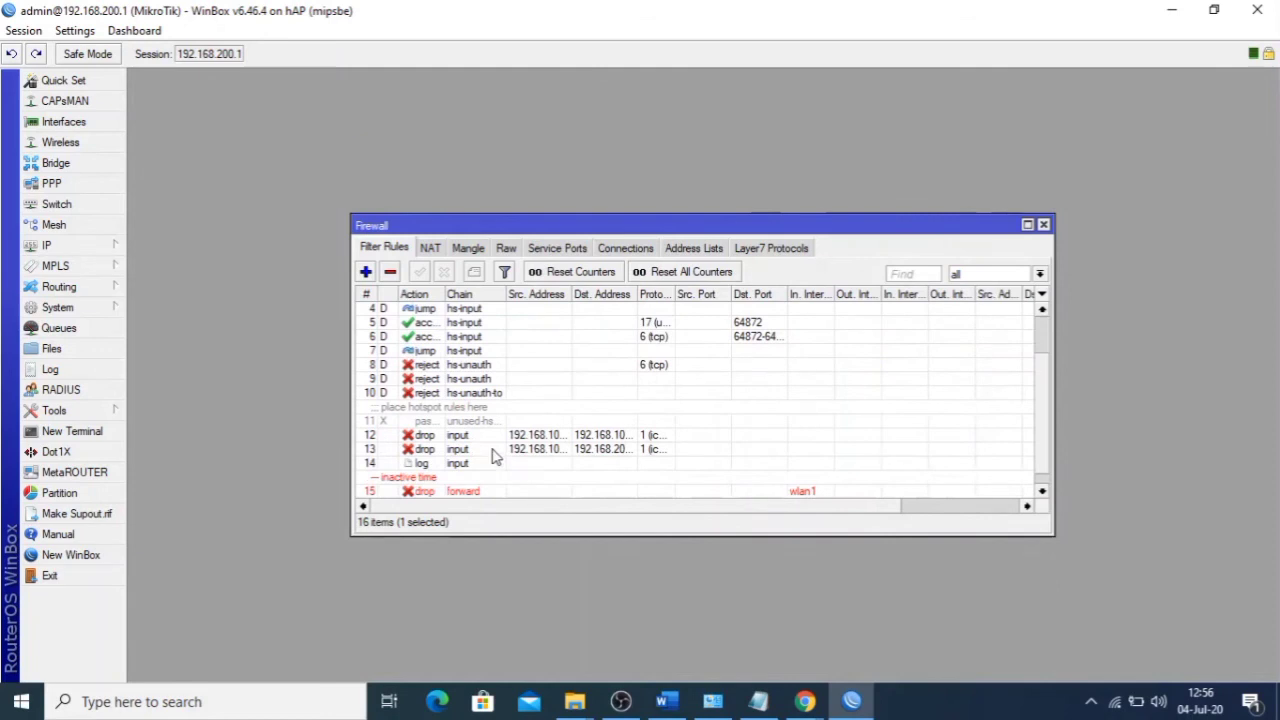
{"action": "double_click", "coordinate": [494, 456]}
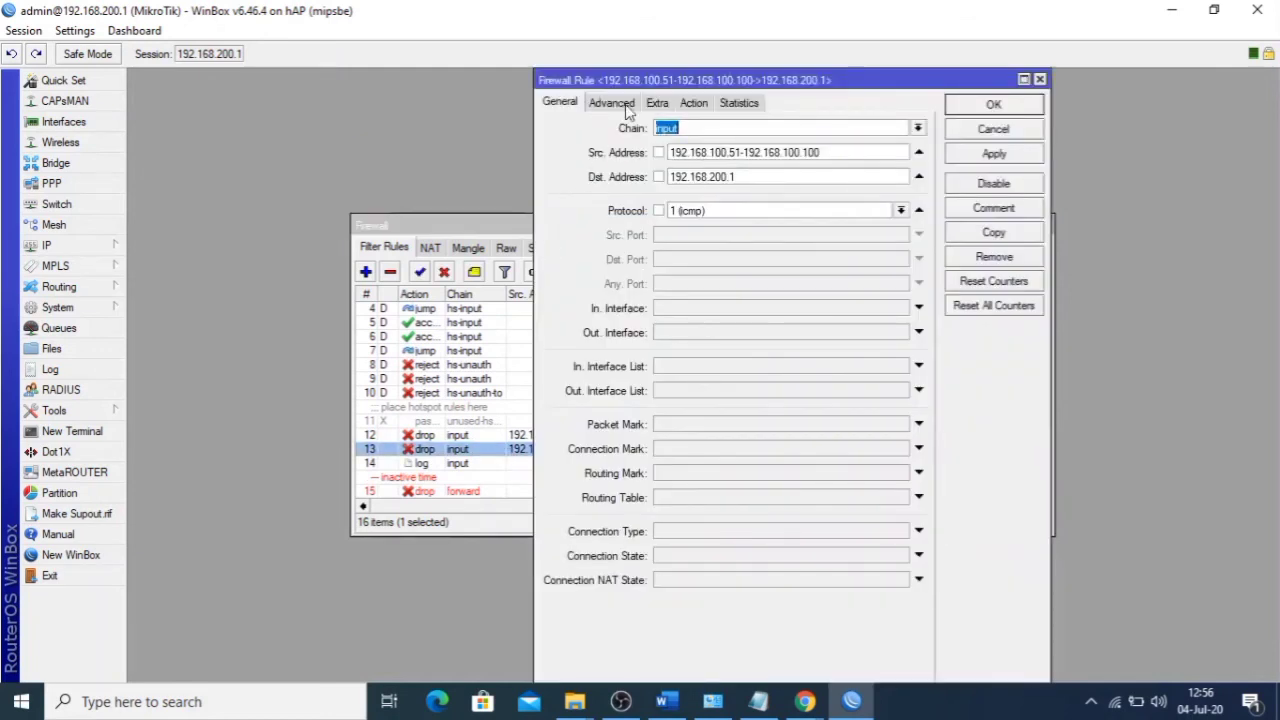
{"action": "left_click", "coordinate": [614, 103]}
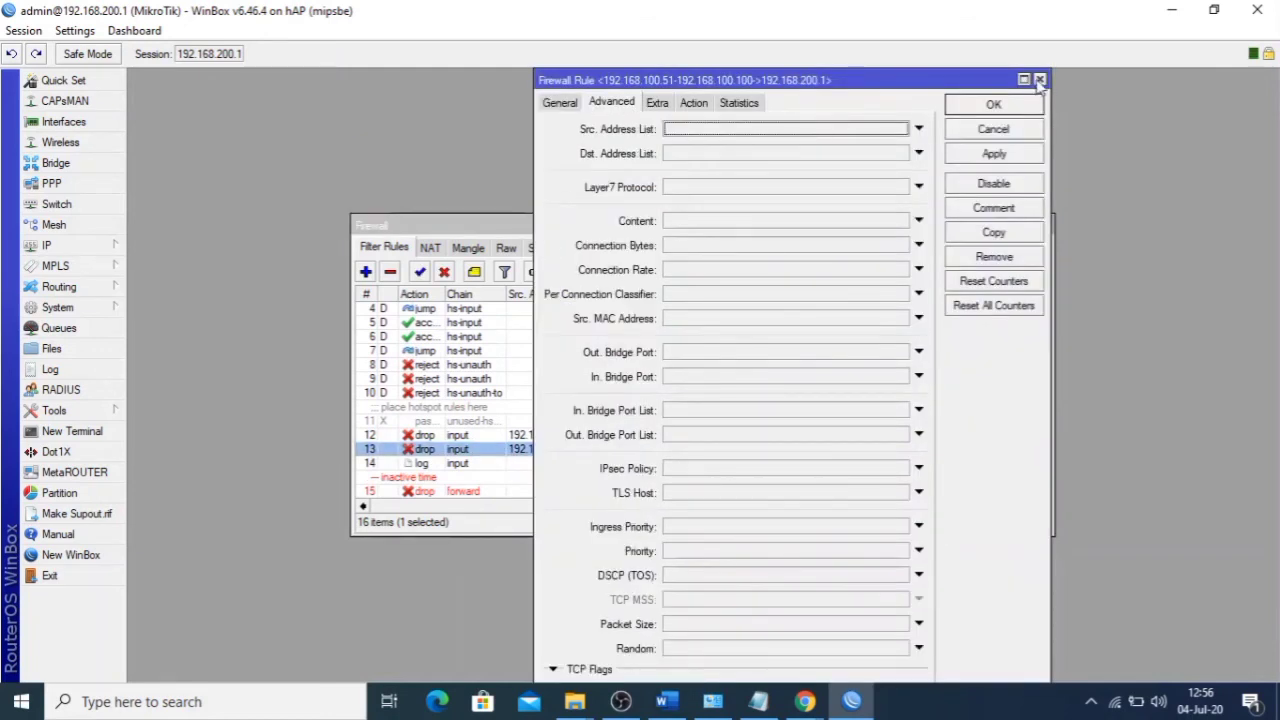
{"action": "left_click", "coordinate": [1039, 80]}
- Review rule 15 'inactive time': its general, extra and action settings
{"action": "scroll", "coordinate": [524, 450], "scroll_direction": "down", "scroll_amount": 1}
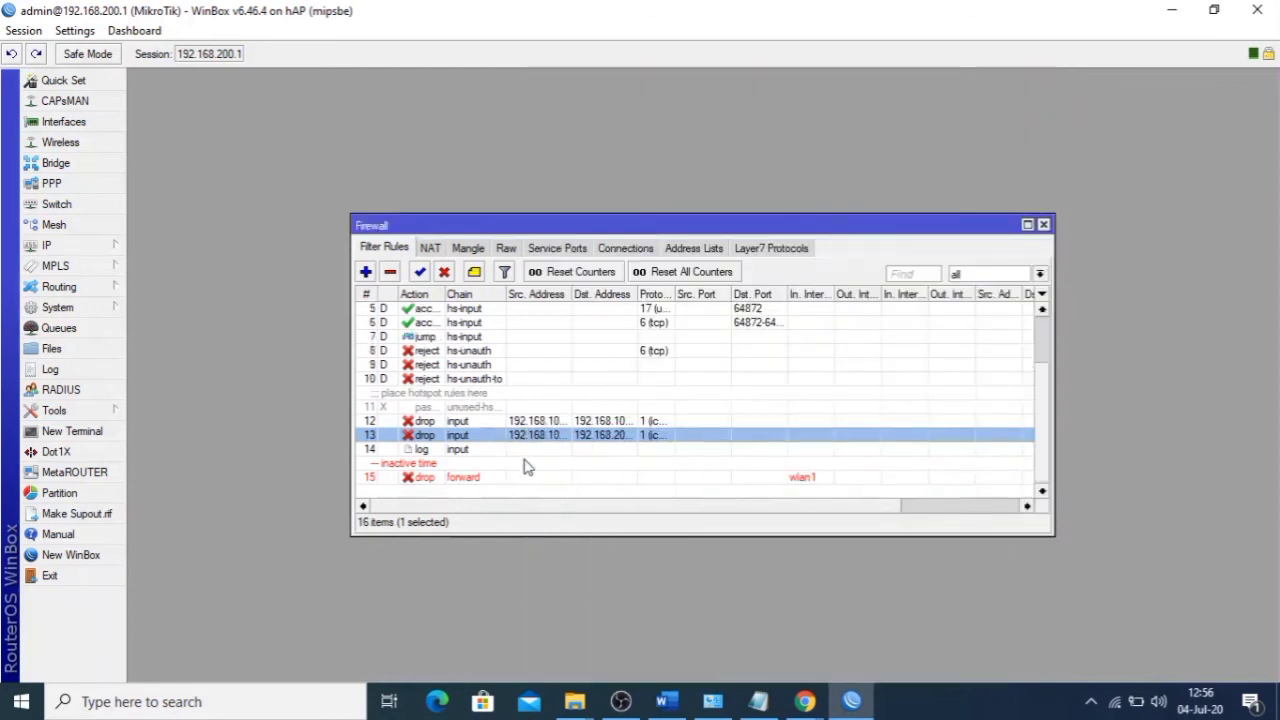
{"action": "double_click", "coordinate": [505, 480]}
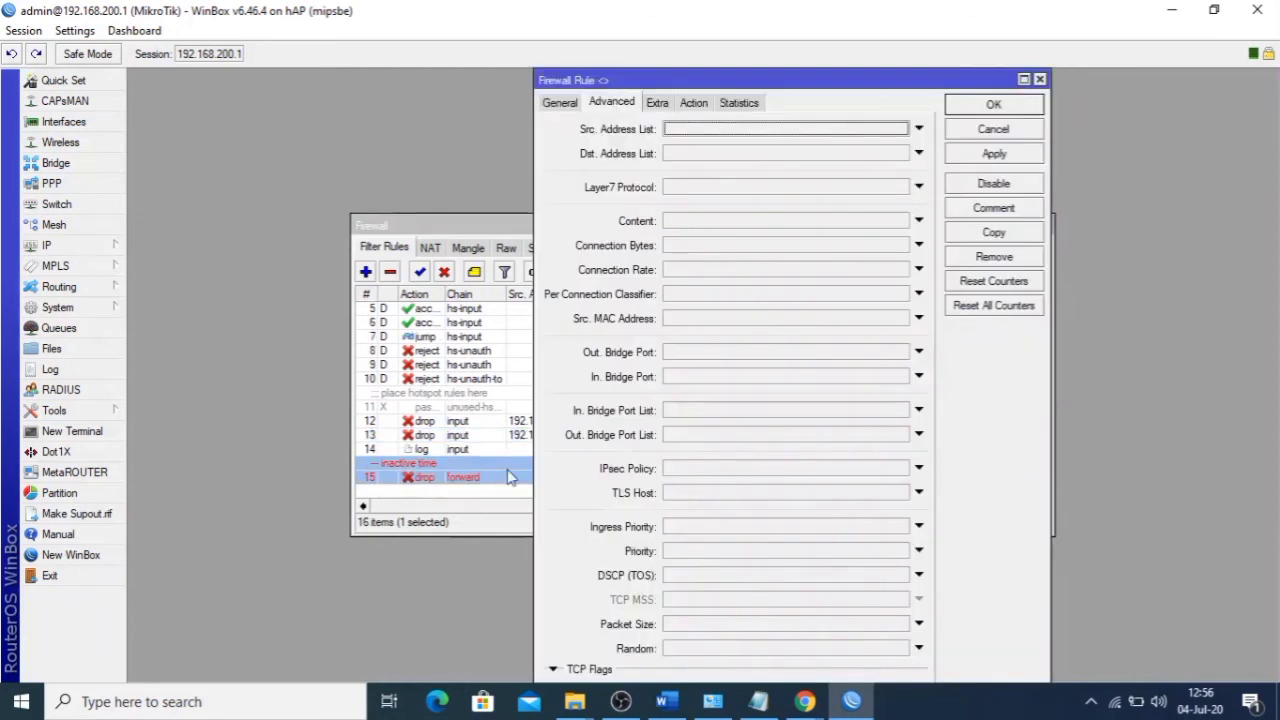
{"action": "left_click", "coordinate": [559, 102]}
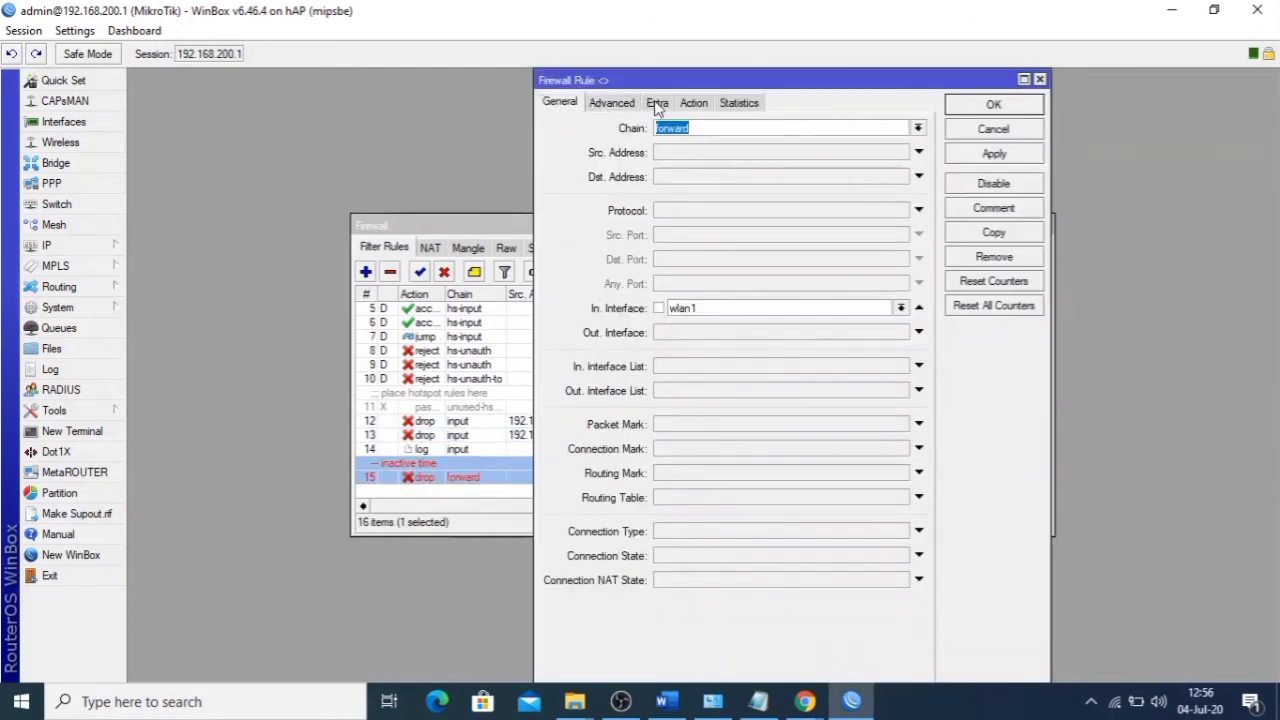
{"action": "left_click", "coordinate": [657, 103]}
{"action": "left_click", "coordinate": [693, 103]}
{"action": "left_click", "coordinate": [1039, 80]}
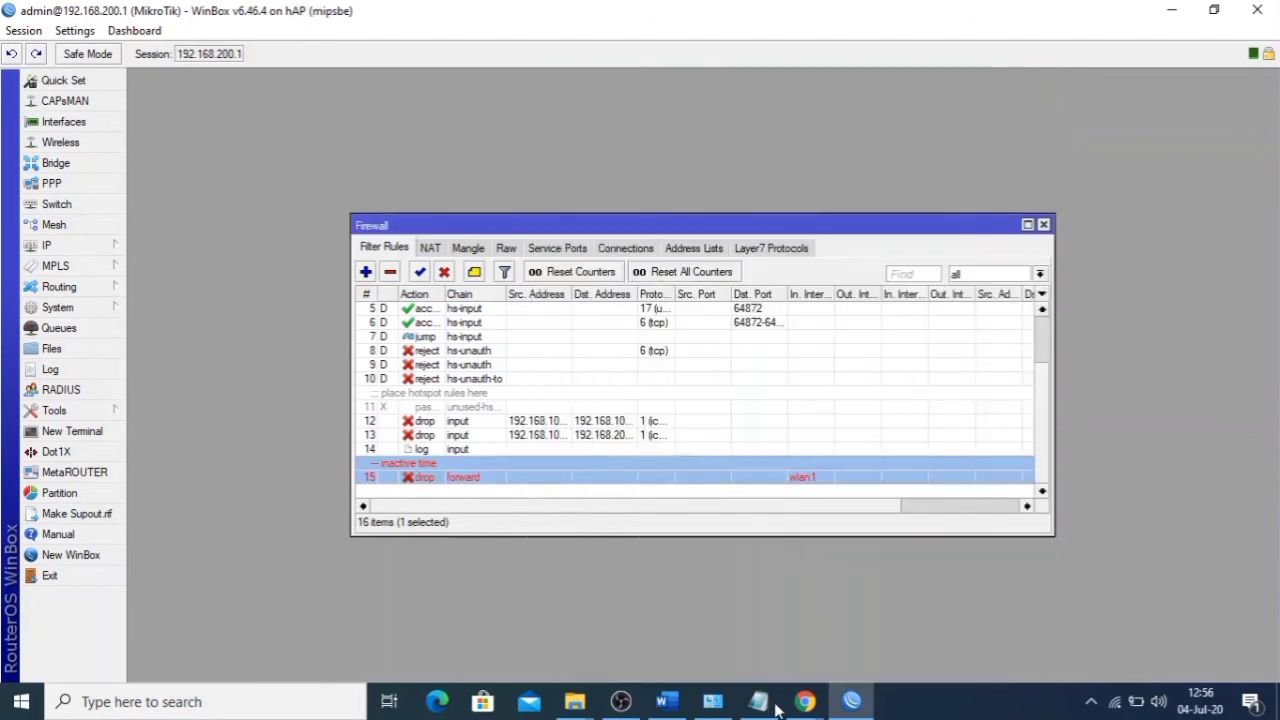
- Glance at the Linux.org page, then check the linuk Layer7 pattern's regex
{"action": "mouse_move", "coordinate": [805, 701]}
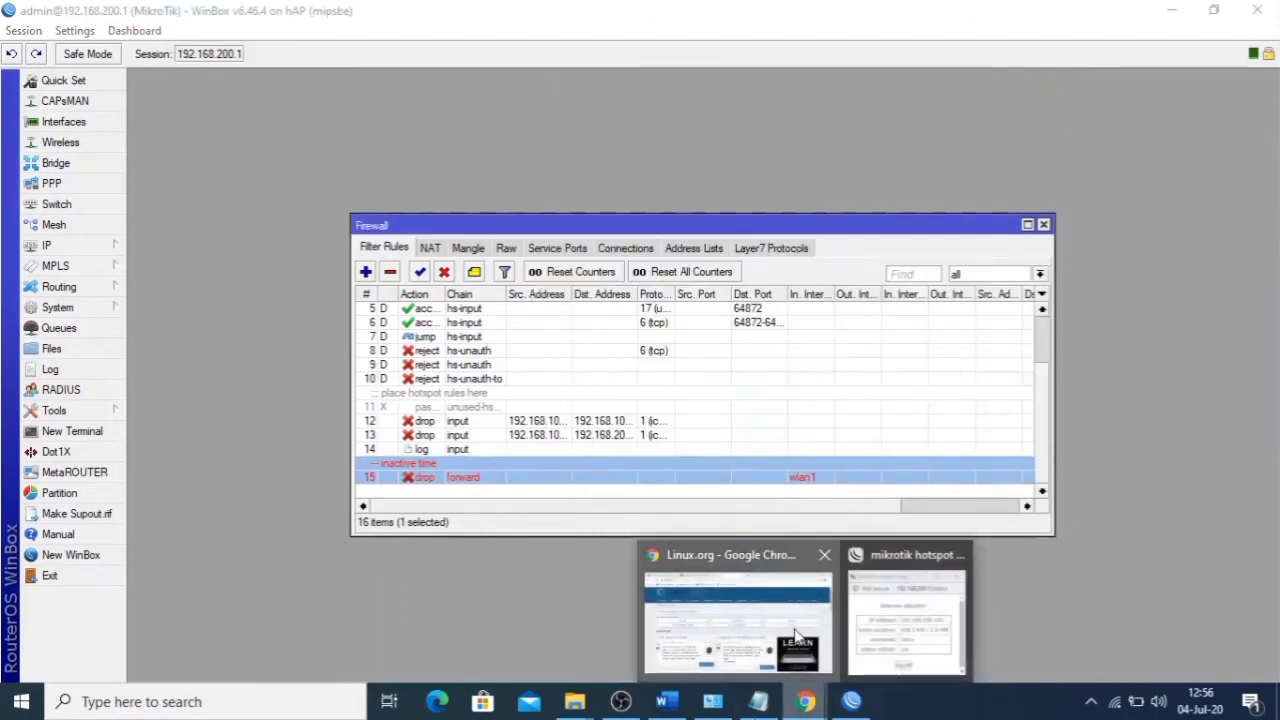
{"action": "left_click", "coordinate": [797, 635]}
{"action": "left_click", "coordinate": [851, 703]}
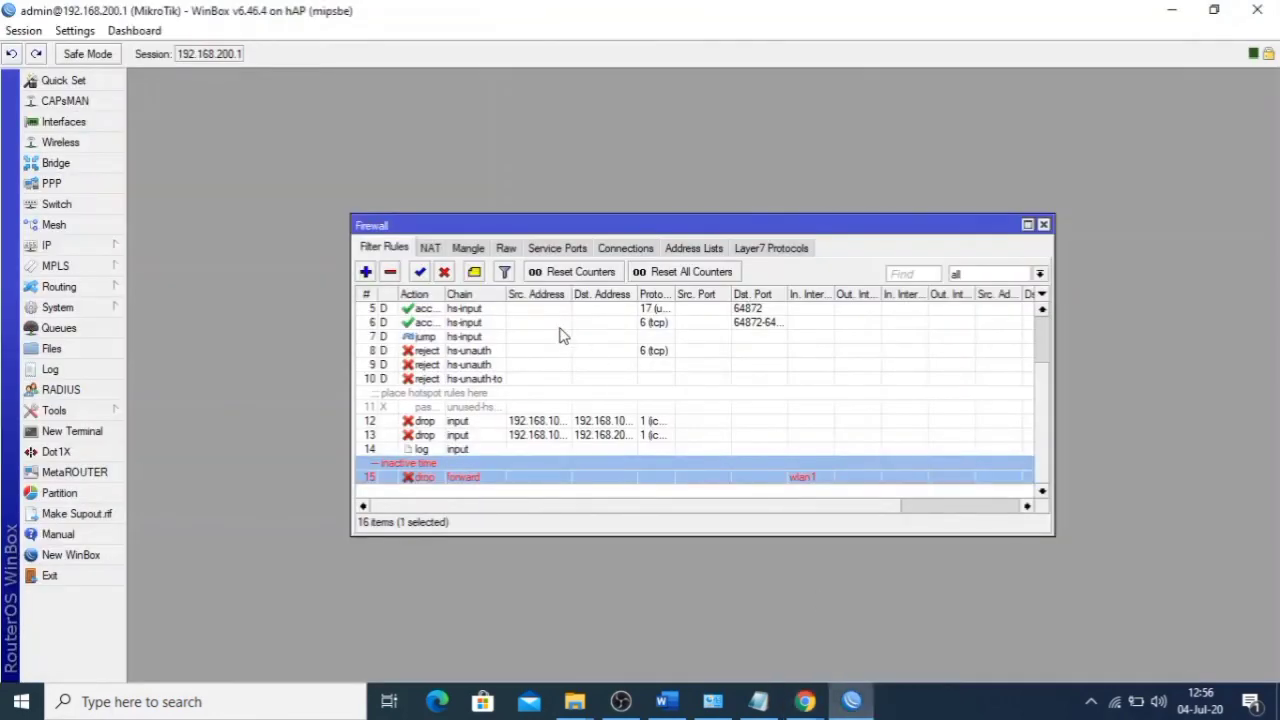
{"action": "left_click", "coordinate": [770, 248]}
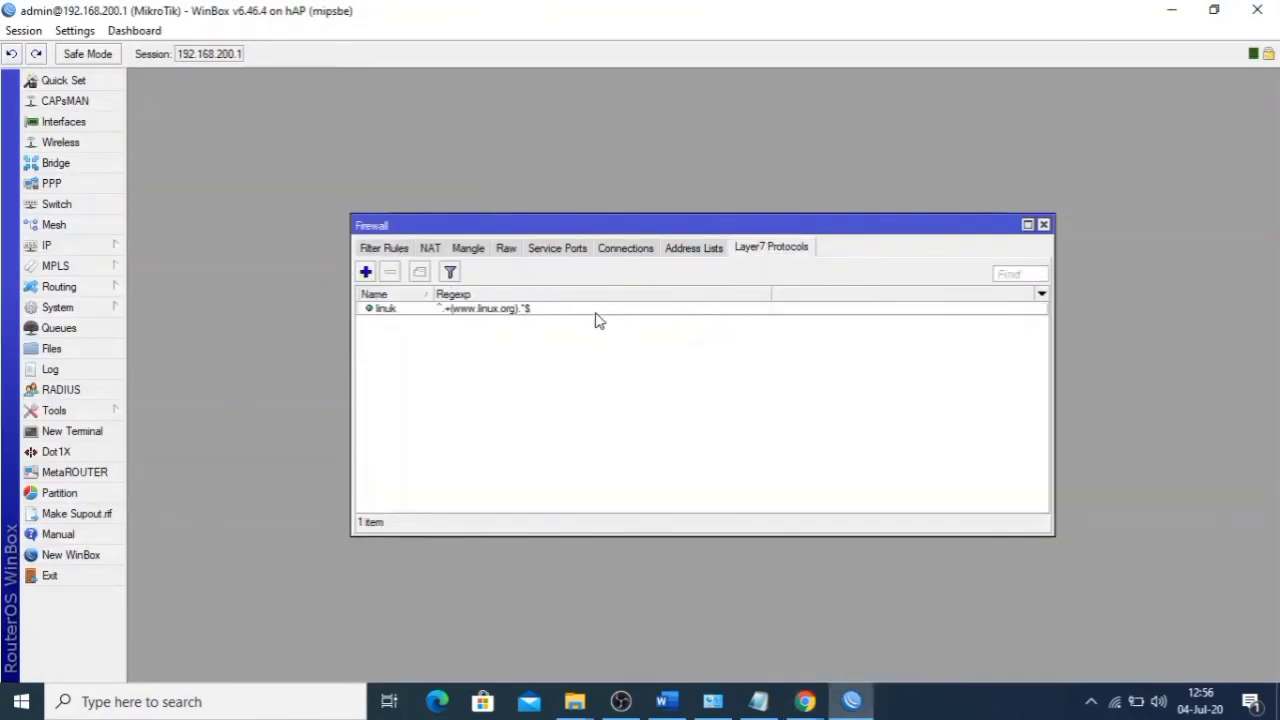
{"action": "double_click", "coordinate": [590, 314]}
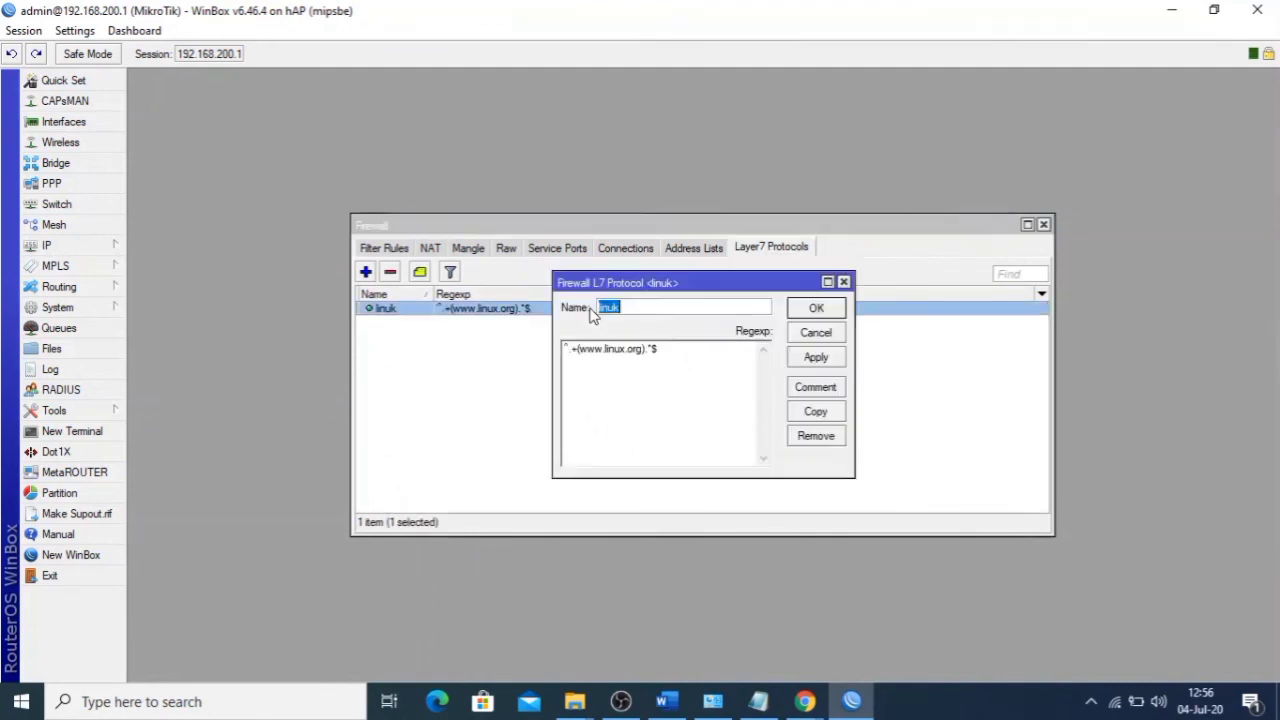
{"action": "left_click", "coordinate": [812, 309]}
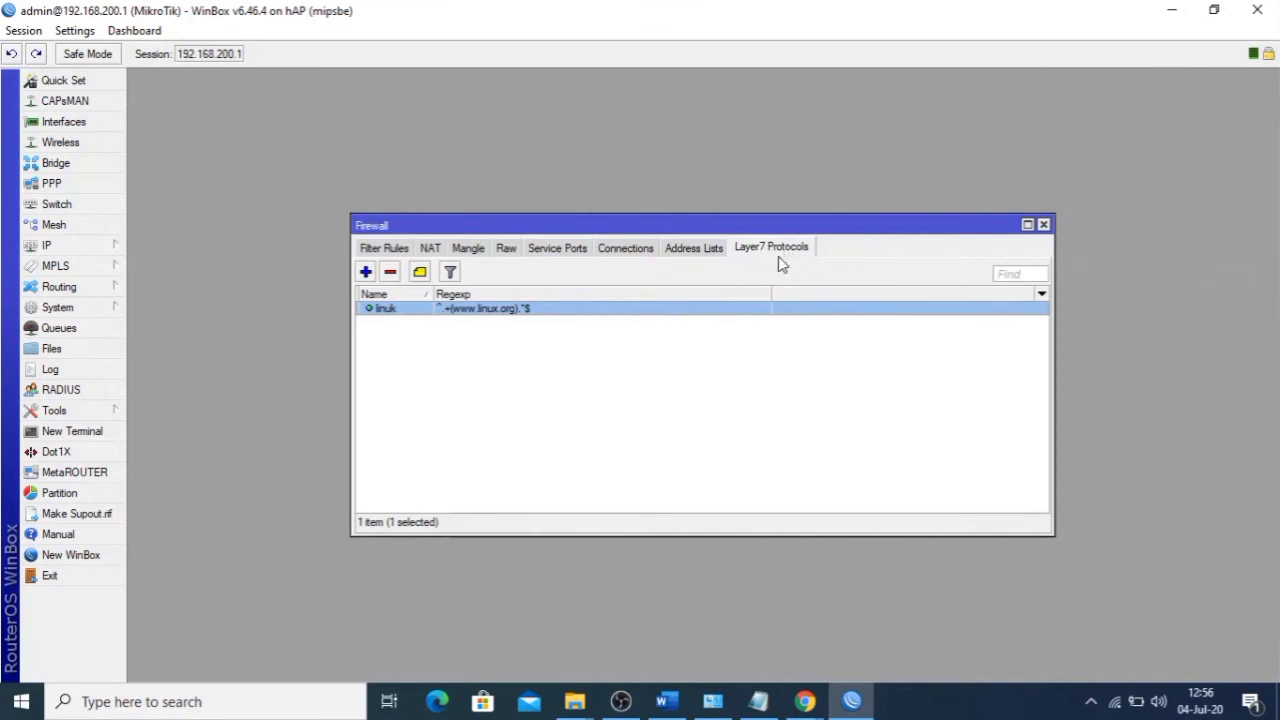
- Back in the filter rules, start a new firewall rule and discard it
{"action": "left_click", "coordinate": [388, 249]}
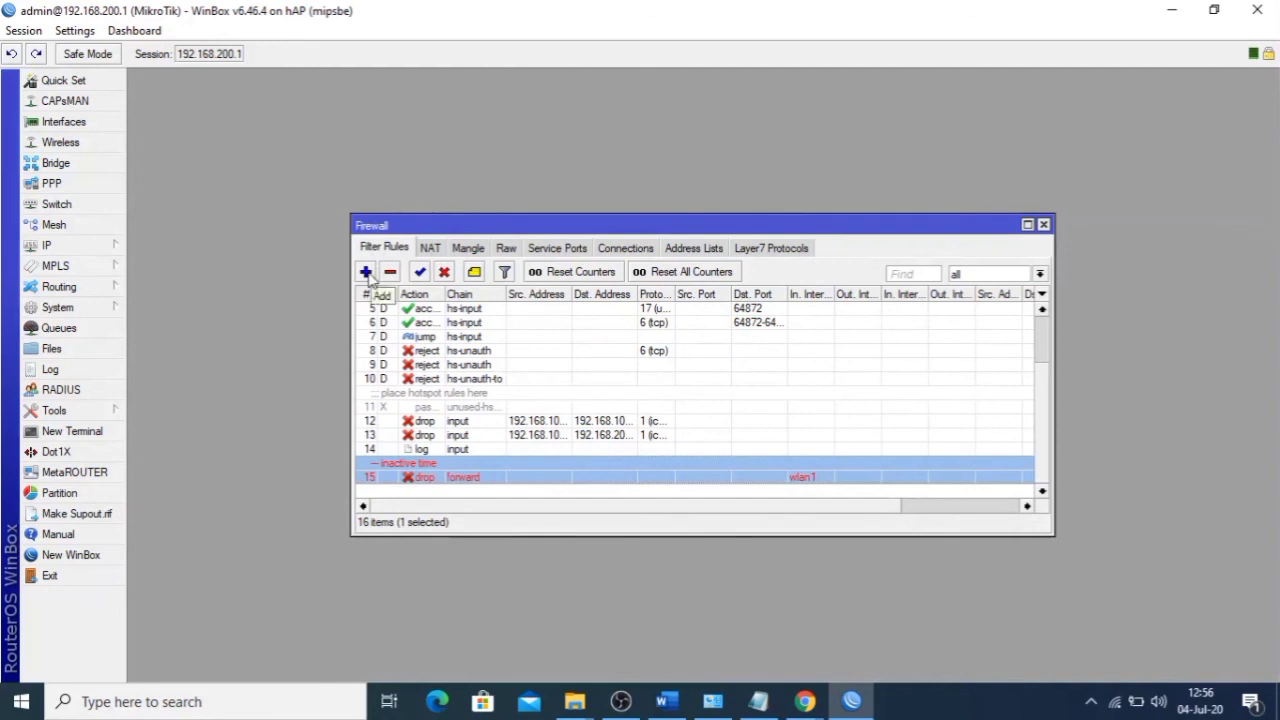
{"action": "left_click", "coordinate": [366, 272]}
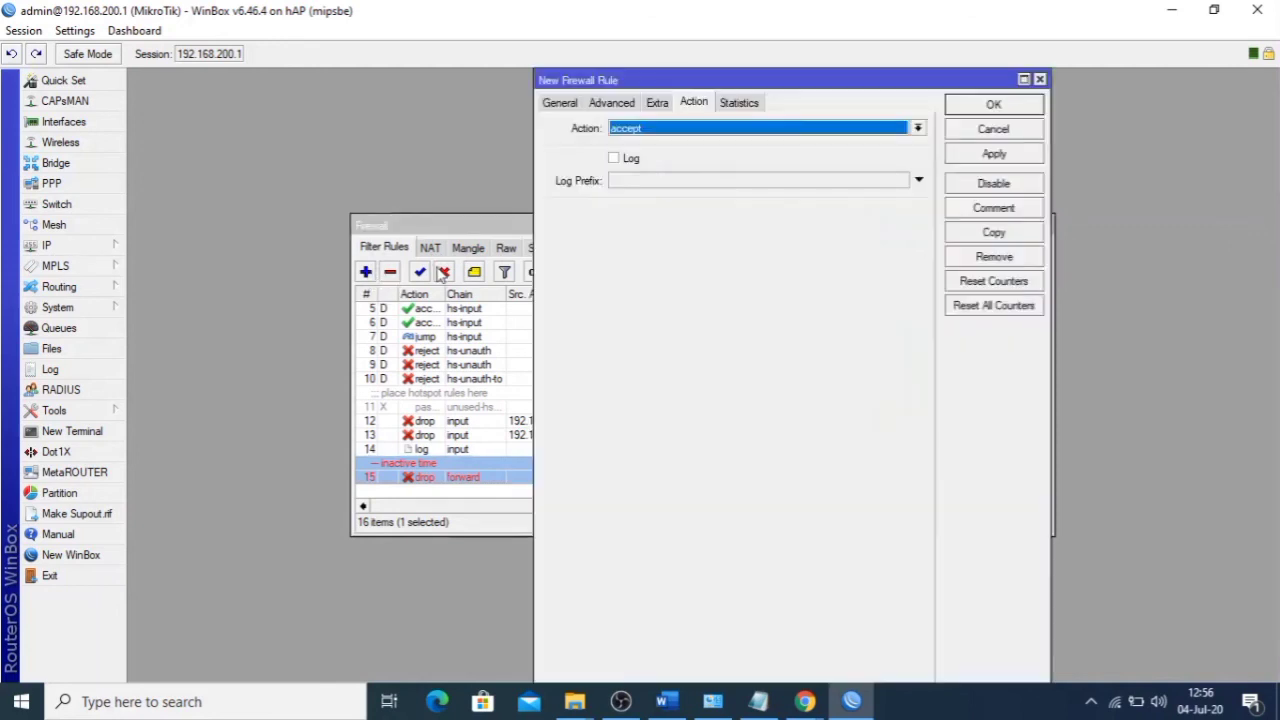
{"action": "left_click", "coordinate": [560, 102]}
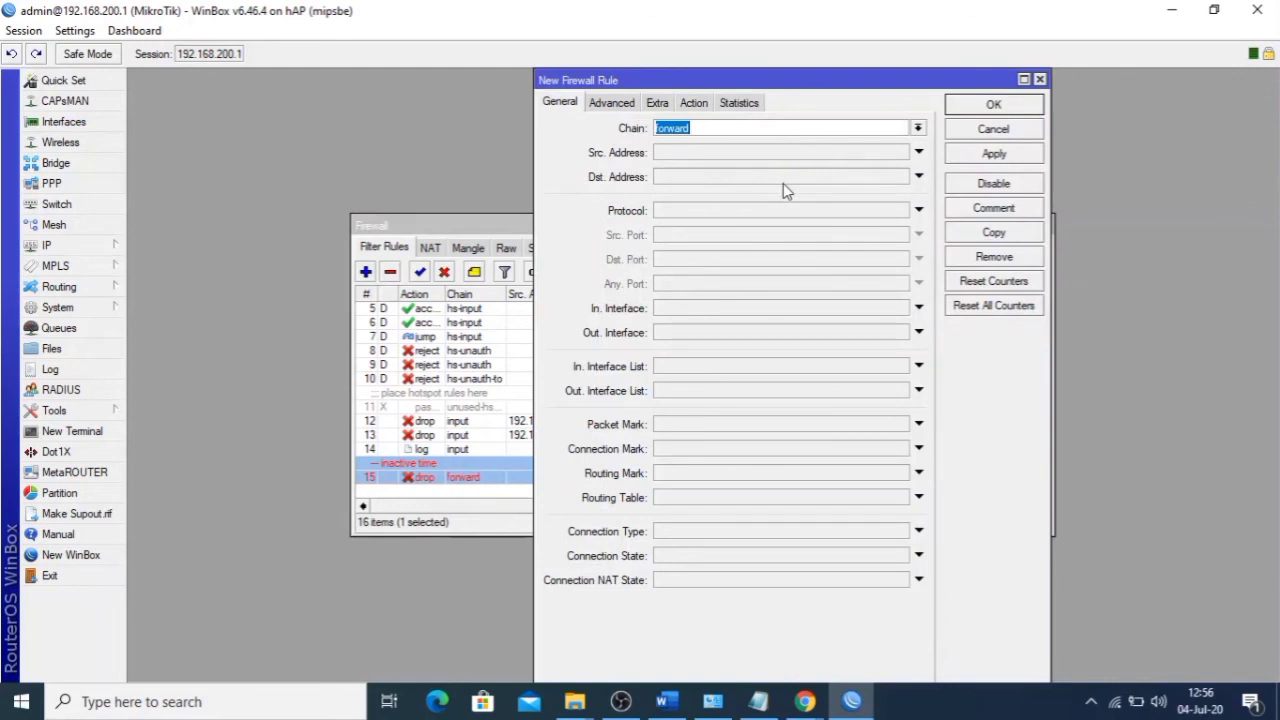
{"action": "left_click", "coordinate": [1040, 80]}
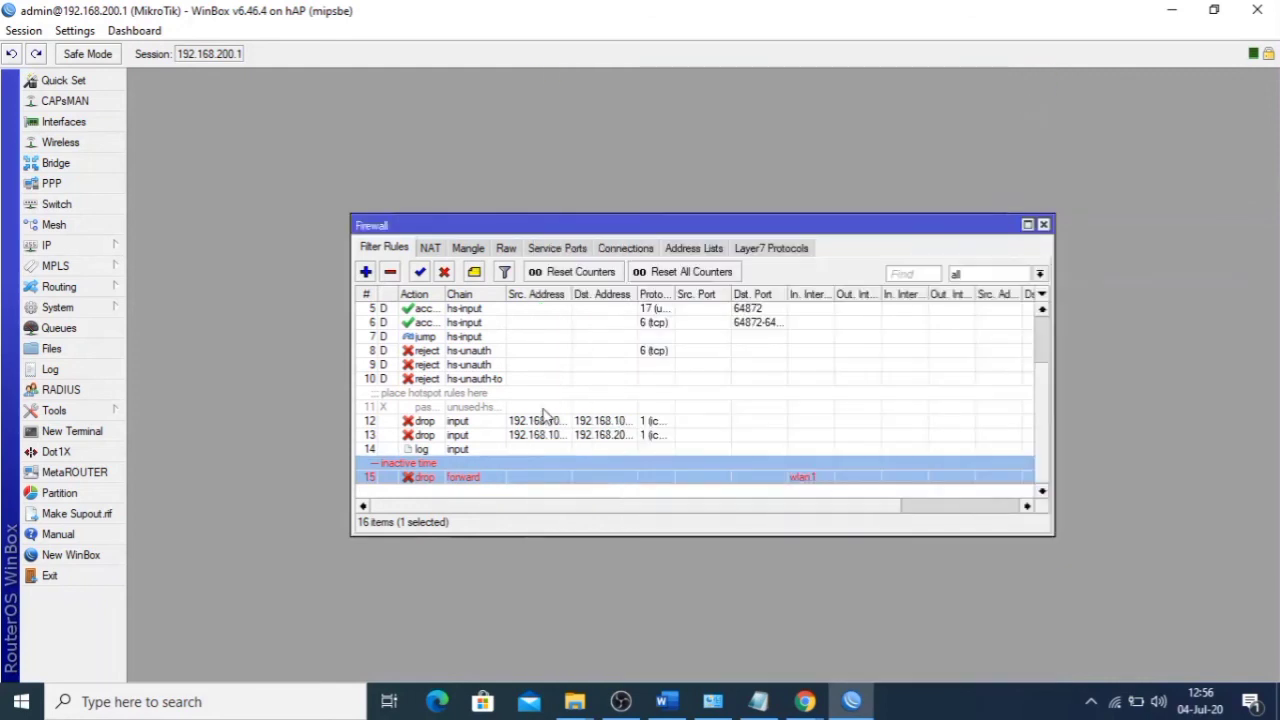
- Recheck rule 15's drop action and its 16:00–07:00 daily time window
{"action": "left_click", "coordinate": [434, 452]}
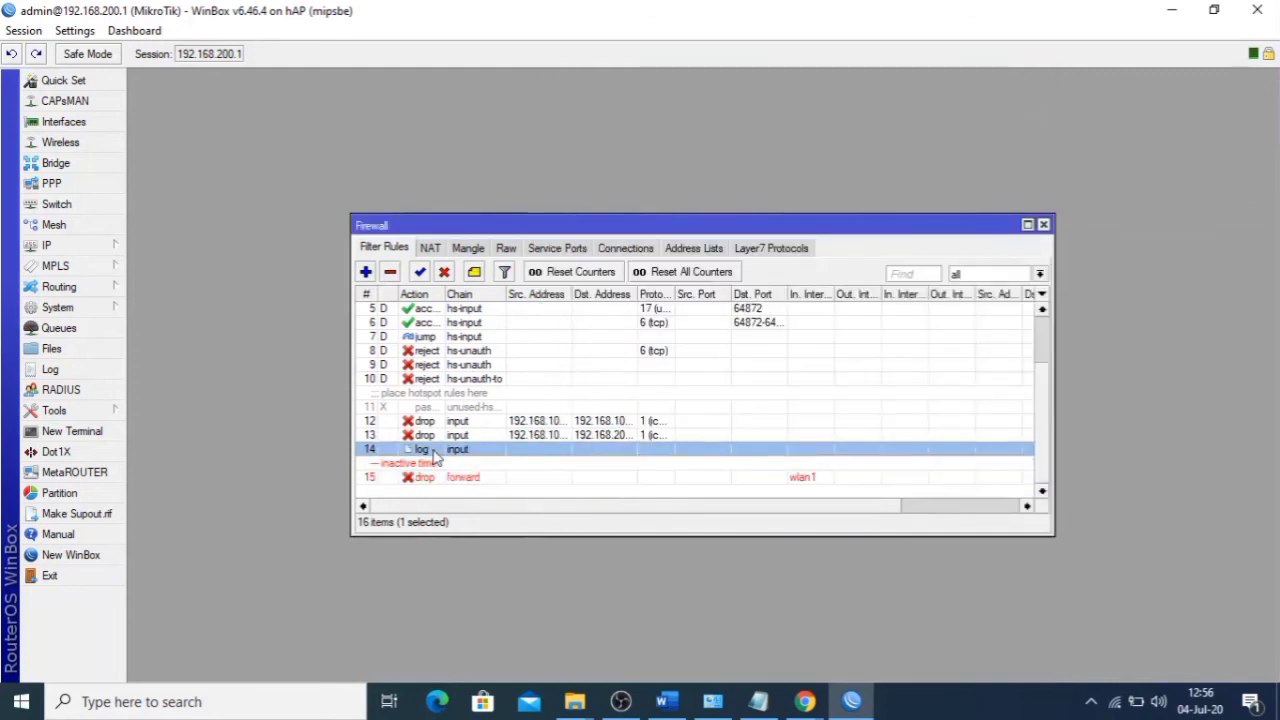
{"action": "double_click", "coordinate": [476, 482]}
{"action": "left_click", "coordinate": [694, 103]}
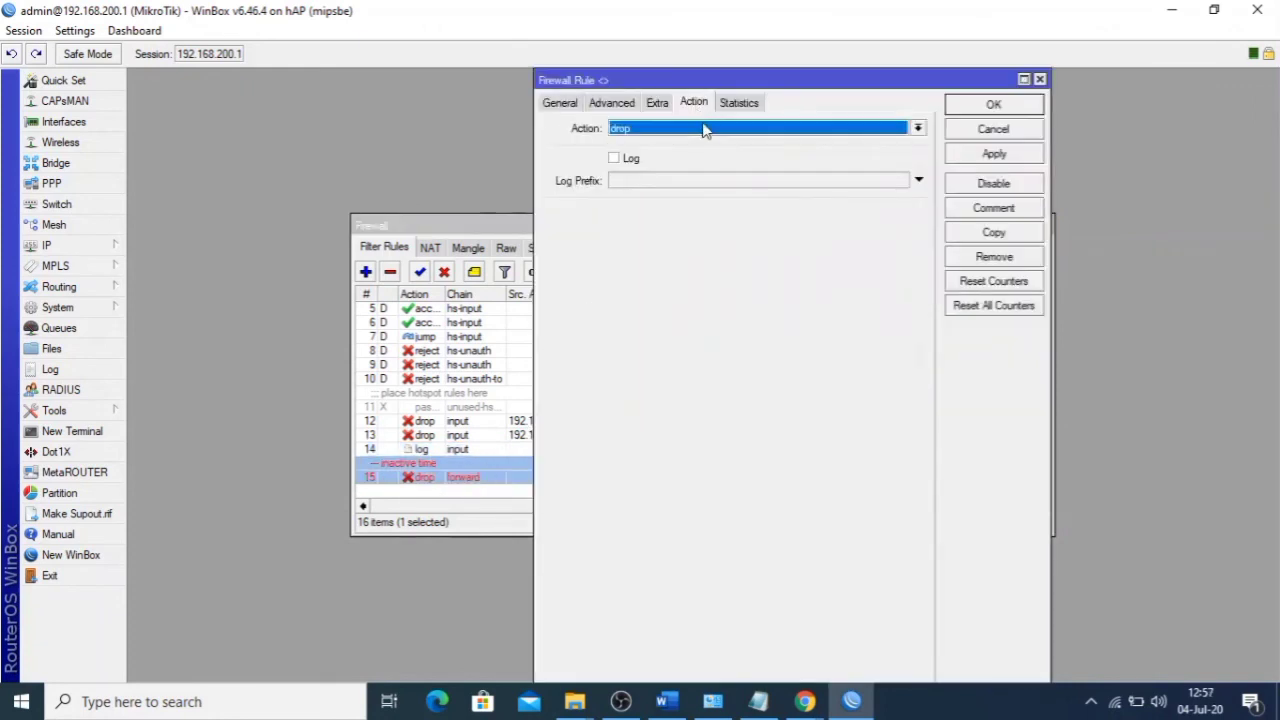
{"action": "left_click", "coordinate": [625, 108]}
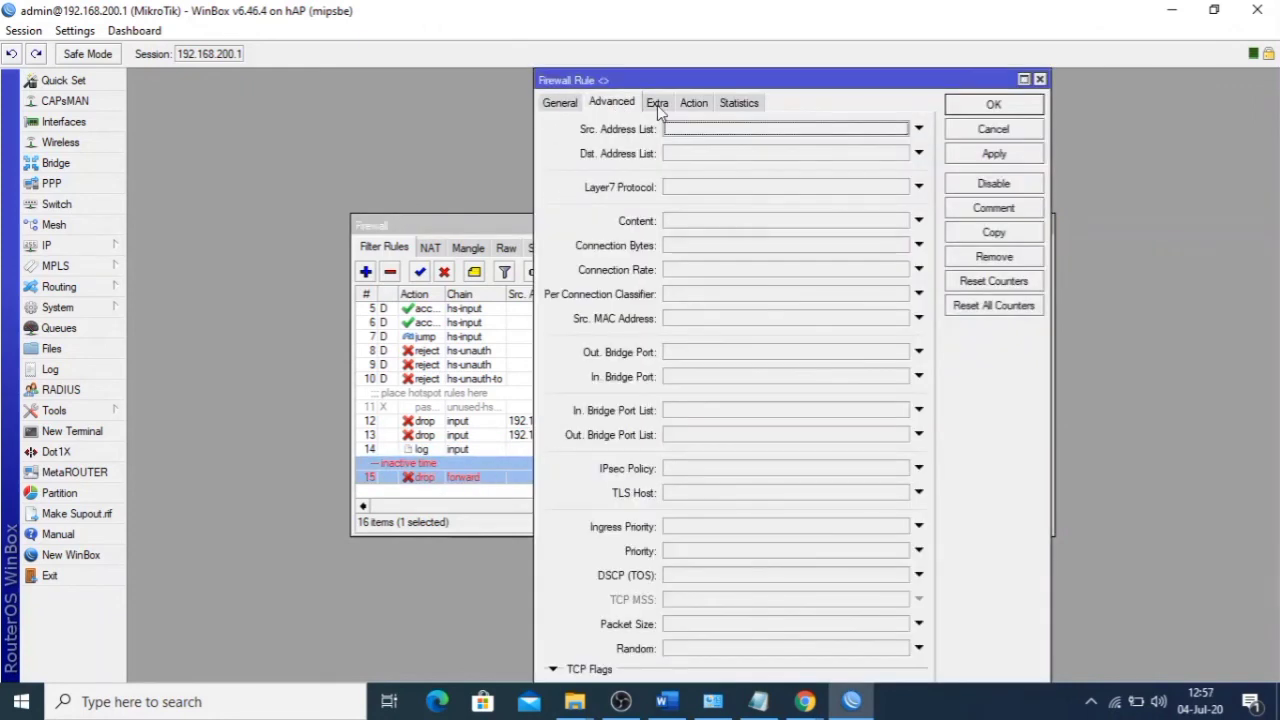
{"action": "left_click", "coordinate": [657, 105]}
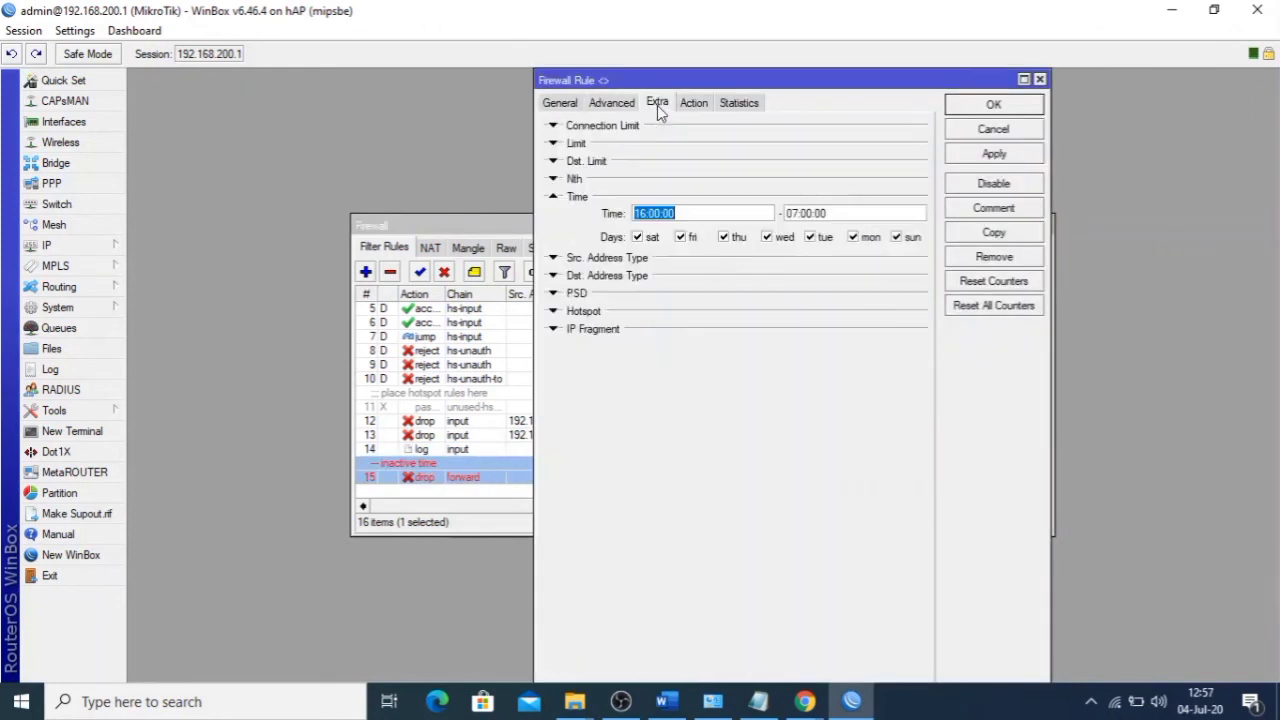
{"action": "left_click", "coordinate": [1039, 80]}
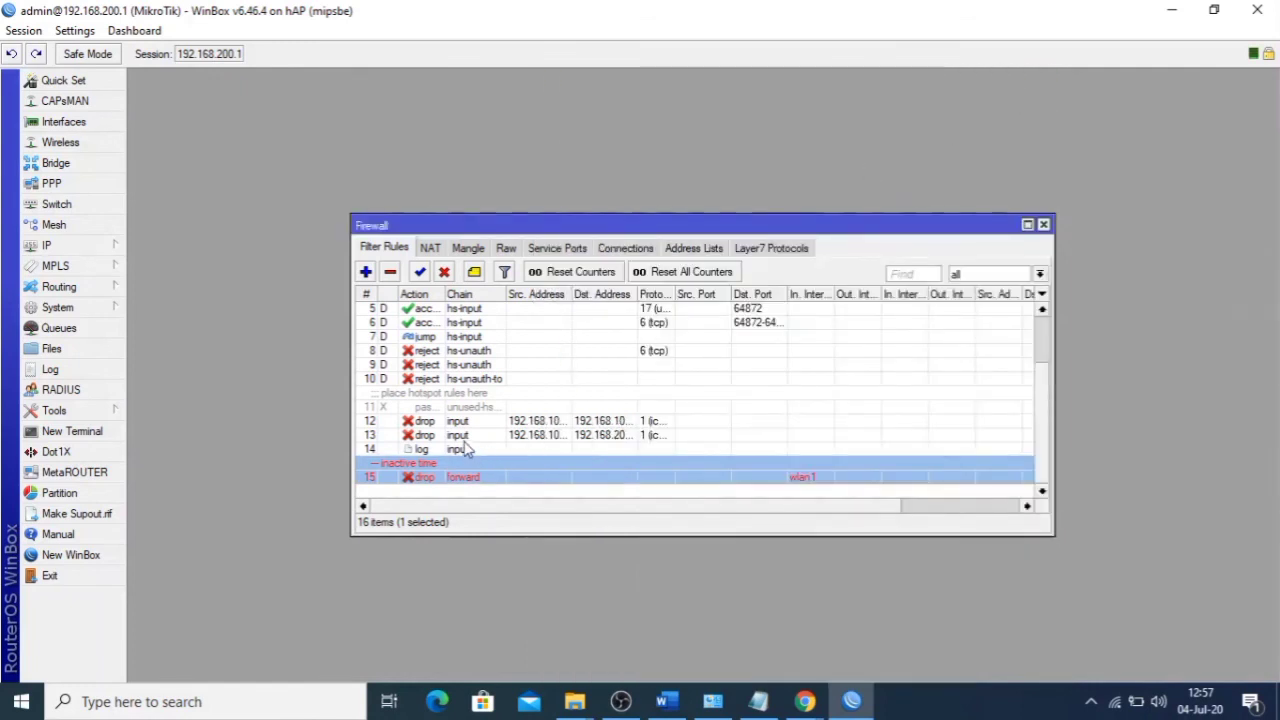
- Begin another new forward-chain firewall rule
{"action": "scroll", "coordinate": [460, 450], "scroll_direction": "up", "scroll_amount": 2}
{"action": "scroll", "coordinate": [460, 448], "scroll_direction": "up", "scroll_amount": 1}
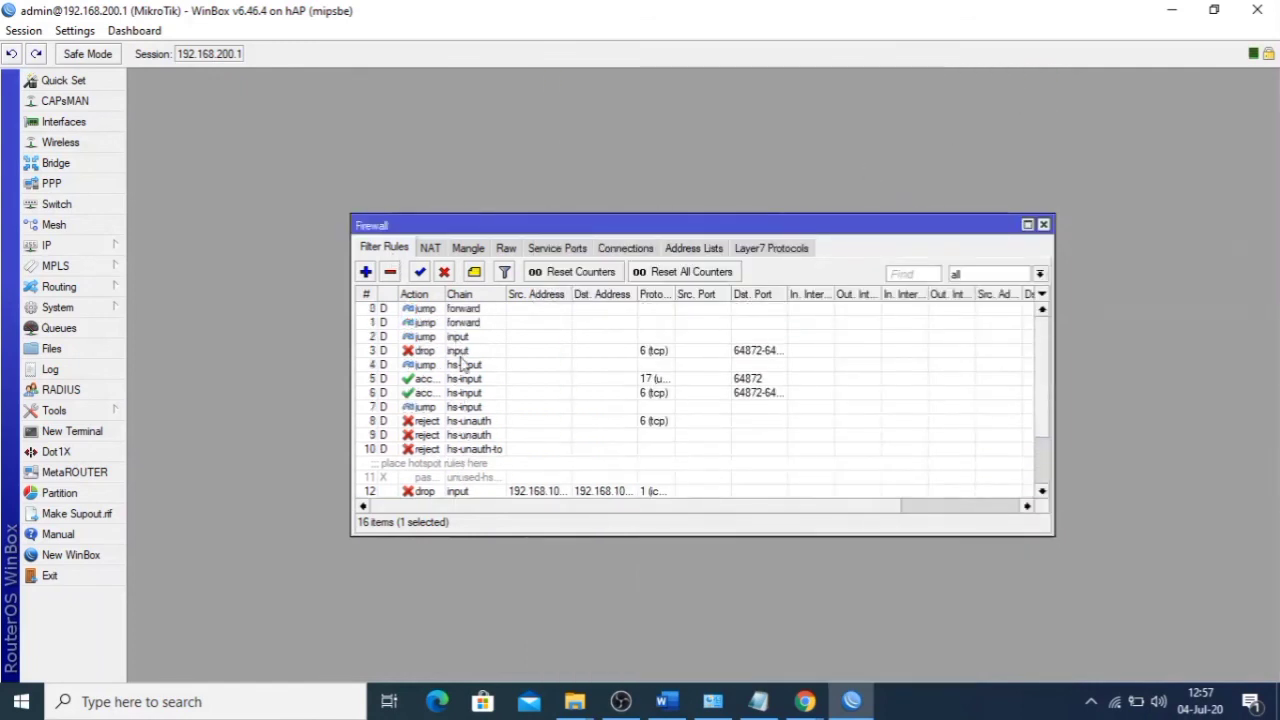
{"action": "left_click", "coordinate": [365, 272]}
- Make the new rule match the Layer7 protocol pattern linuk
{"action": "left_click", "coordinate": [559, 102]}
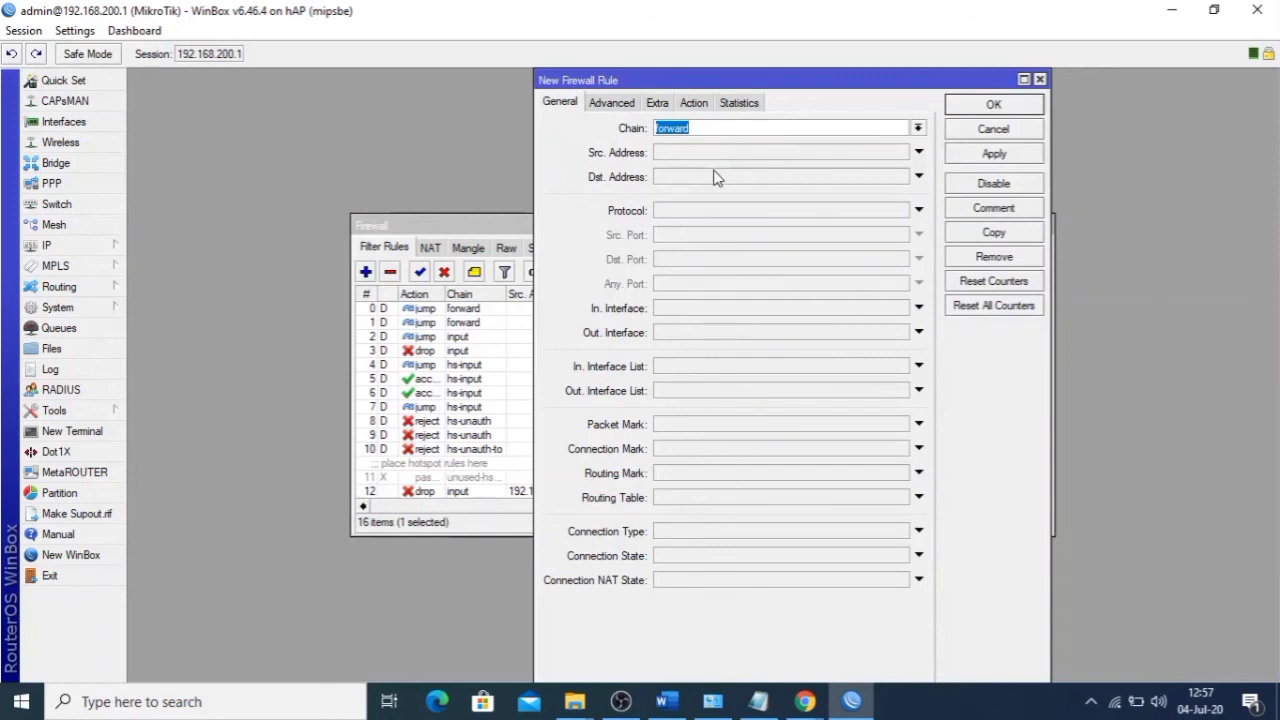
{"action": "left_click", "coordinate": [627, 104]}
{"action": "left_click", "coordinate": [688, 188]}
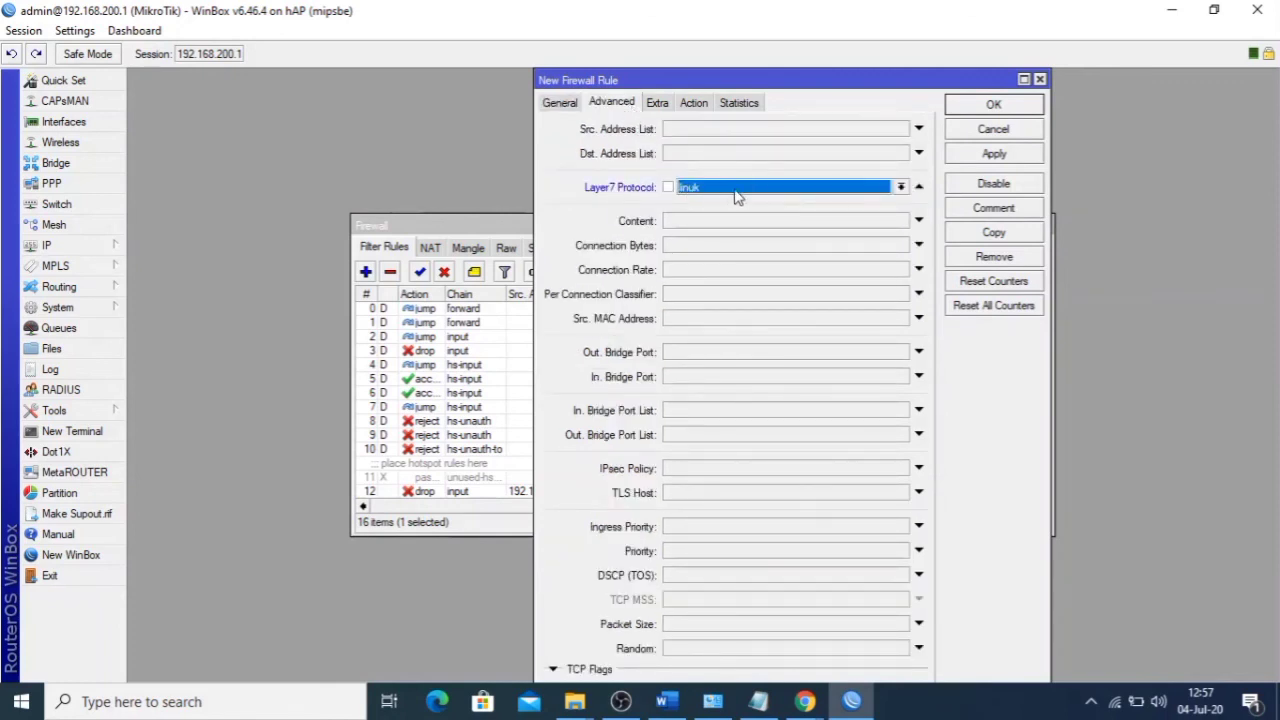
{"action": "left_click", "coordinate": [735, 190]}
{"action": "left_click", "coordinate": [756, 192]}
- Set the rule's action to drop, save it, and return to linux.org in Chrome
{"action": "left_click", "coordinate": [693, 103]}
{"action": "left_click", "coordinate": [706, 128]}
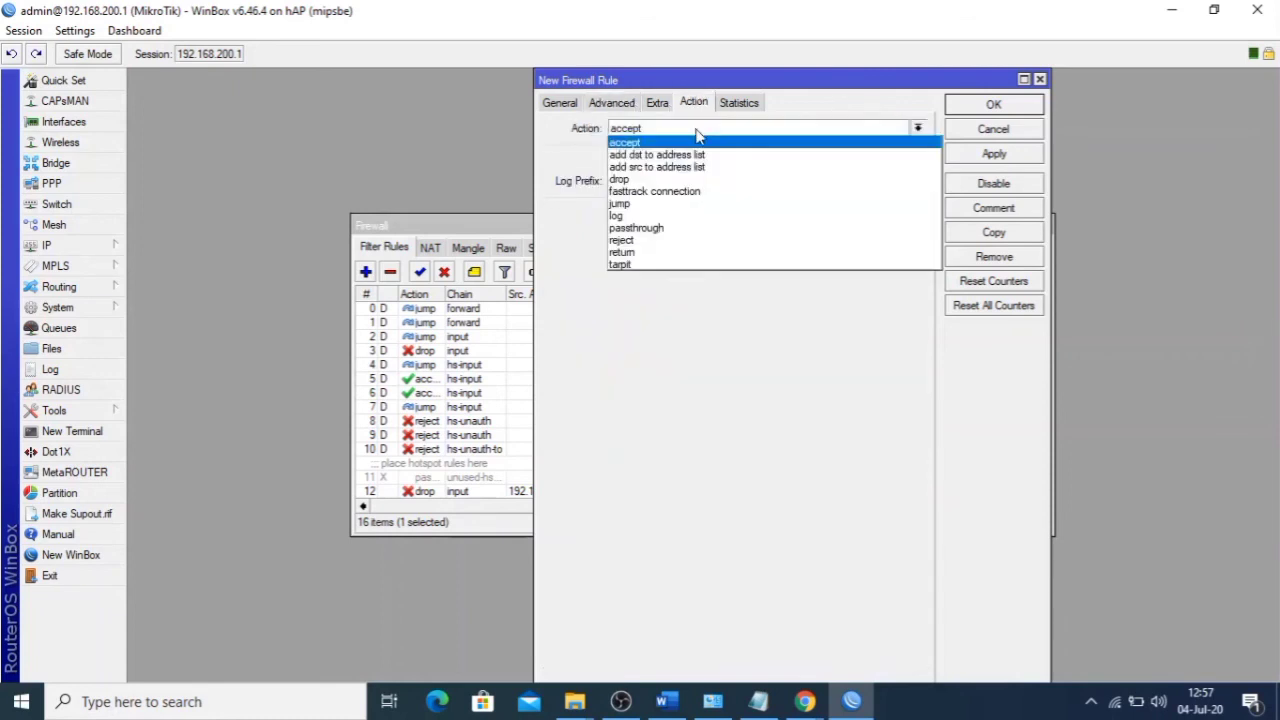
{"action": "left_click", "coordinate": [680, 169]}
{"action": "left_click", "coordinate": [994, 154]}
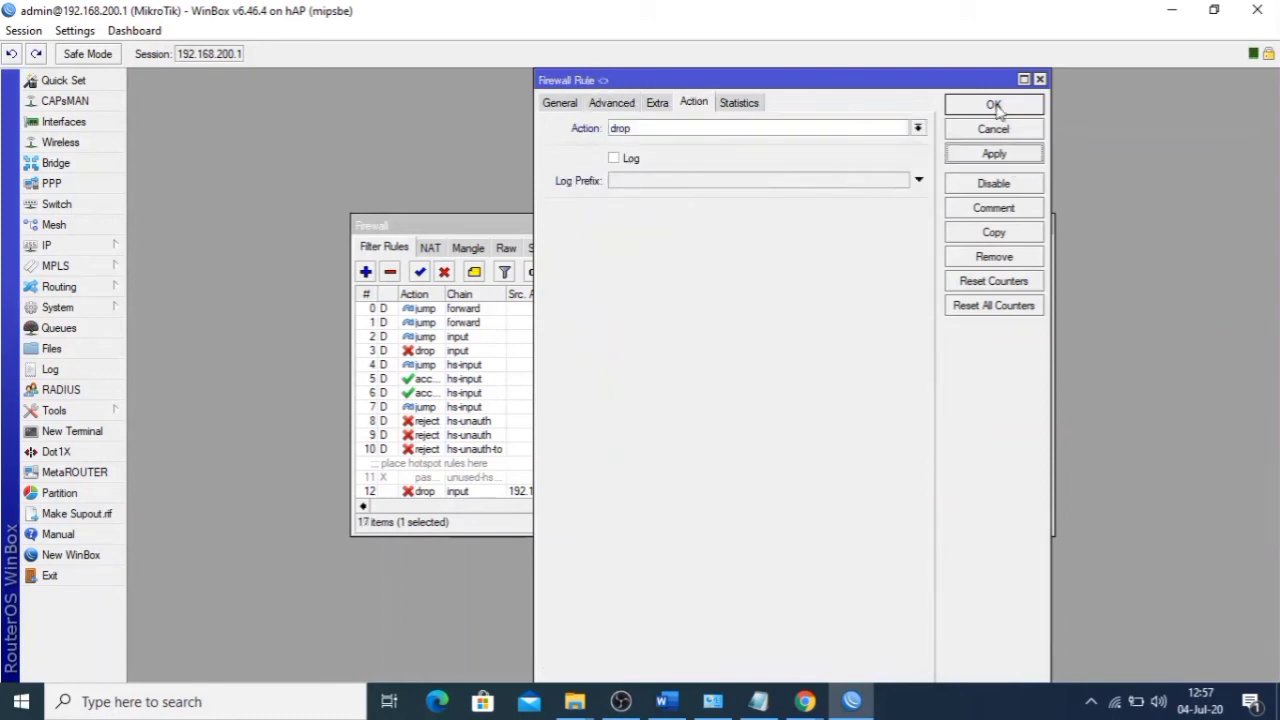
{"action": "left_click", "coordinate": [1003, 106]}
{"action": "mouse_move", "coordinate": [808, 695]}
{"action": "left_click", "coordinate": [778, 605]}
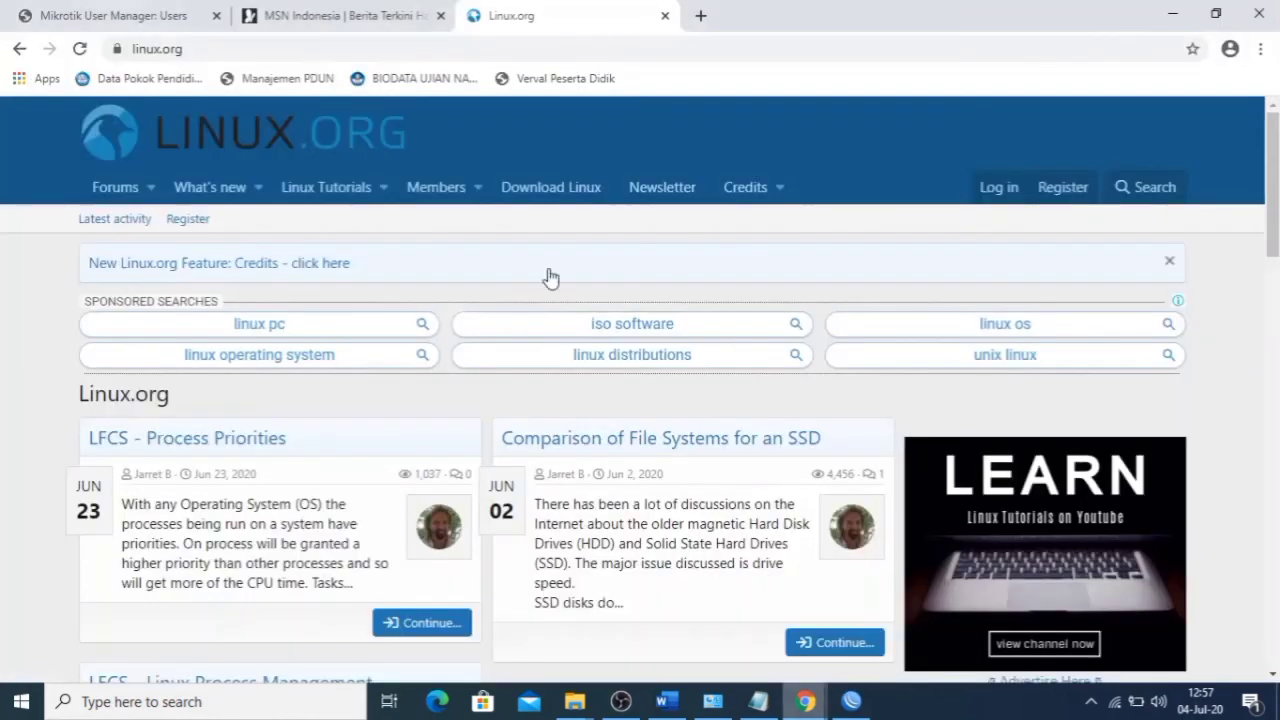
- Close the linux.org tab and reload linux.org in a fresh tab to test the block
{"action": "left_click", "coordinate": [199, 51]}
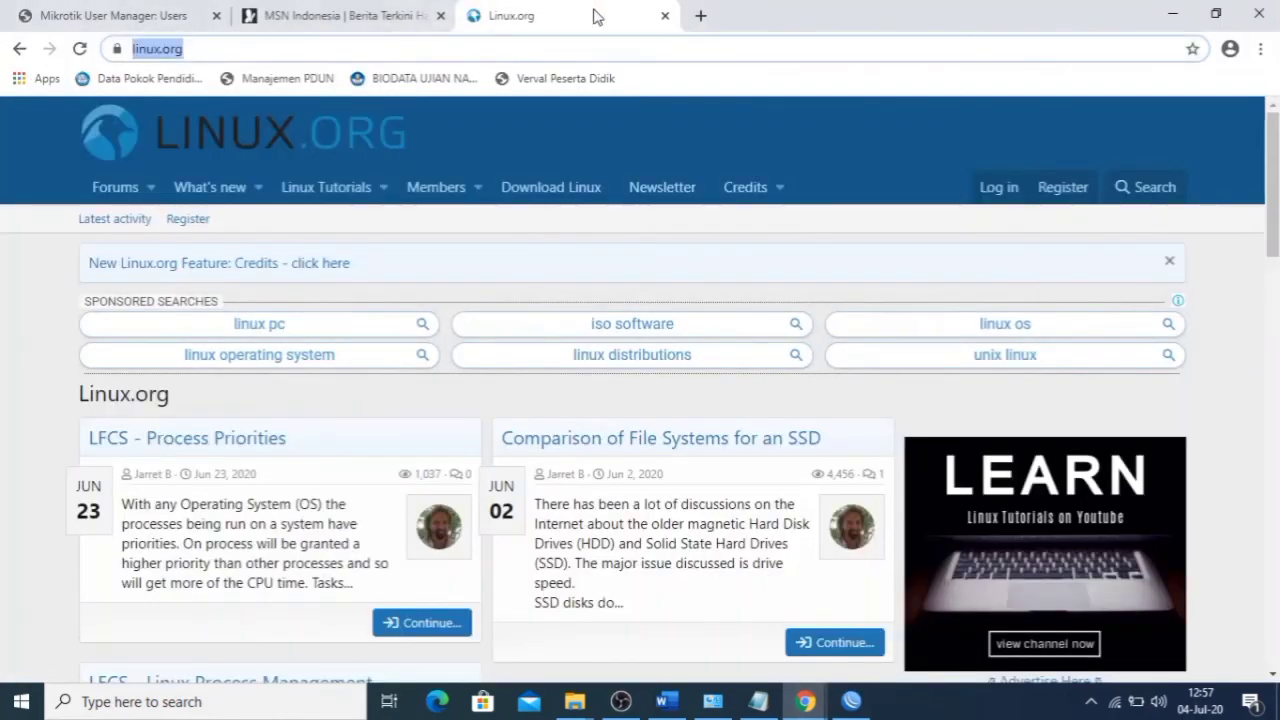
{"action": "left_click", "coordinate": [665, 15]}
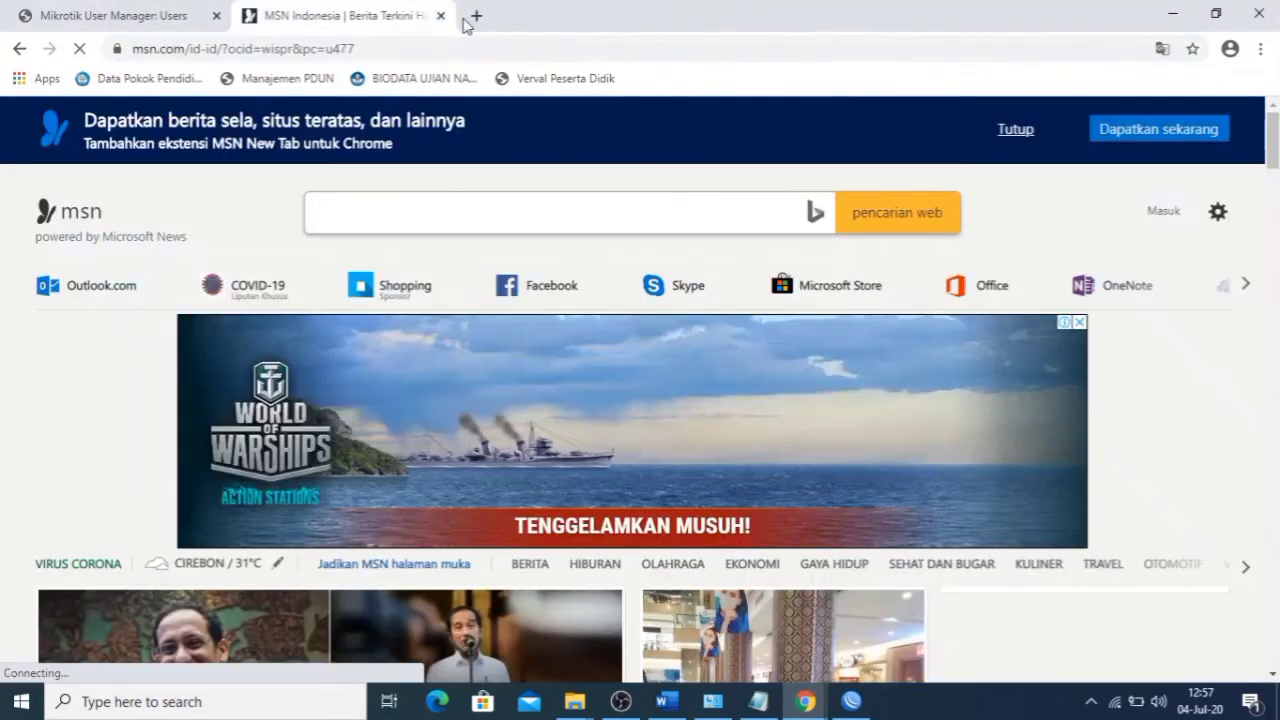
{"action": "left_click", "coordinate": [471, 15]}
{"action": "type", "text": "linux"}
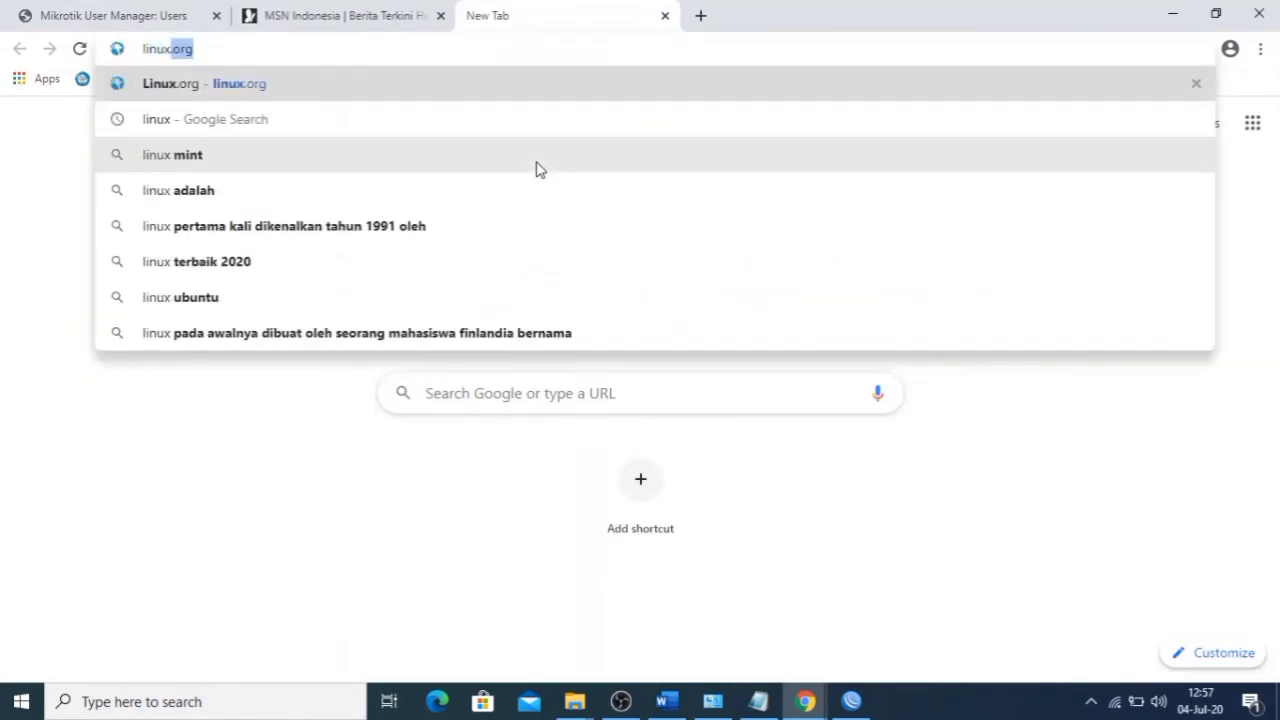
{"action": "key", "text": "Return"}
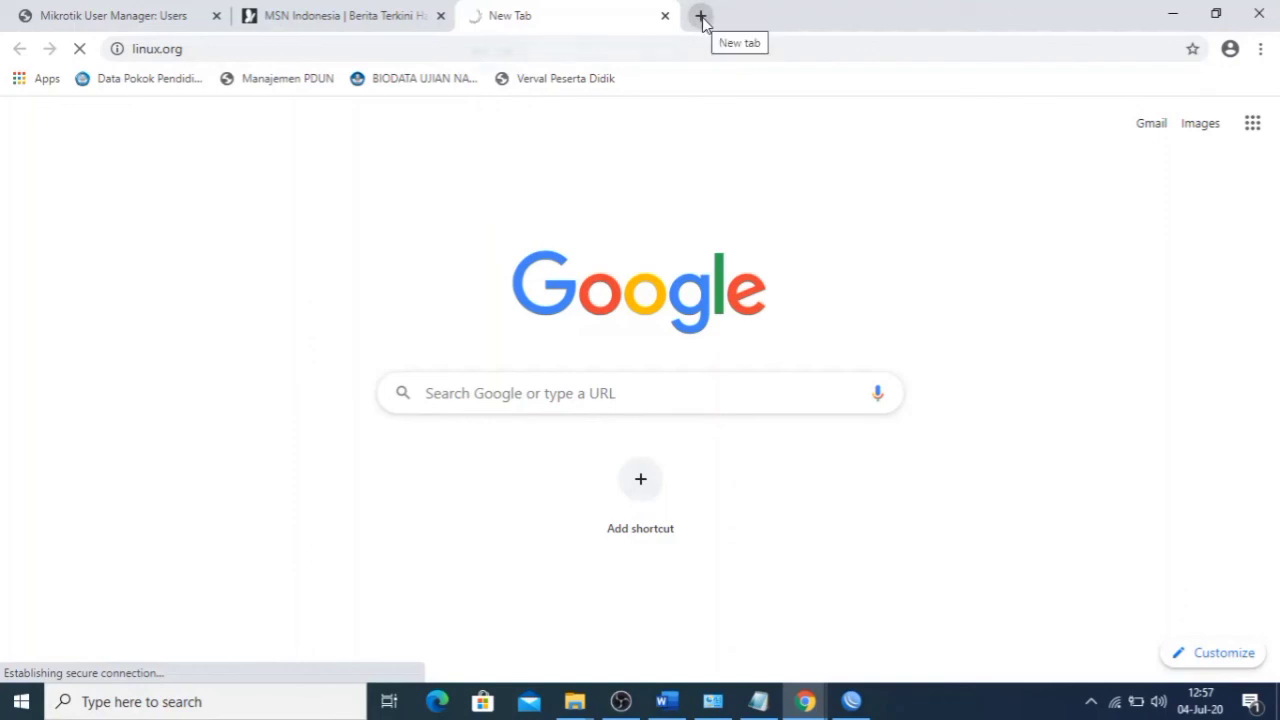
- Search 'index of mp3' and try downloading 01_Afterlife.mp3 from the /downloads/mp3 listing
{"action": "left_click", "coordinate": [702, 18]}
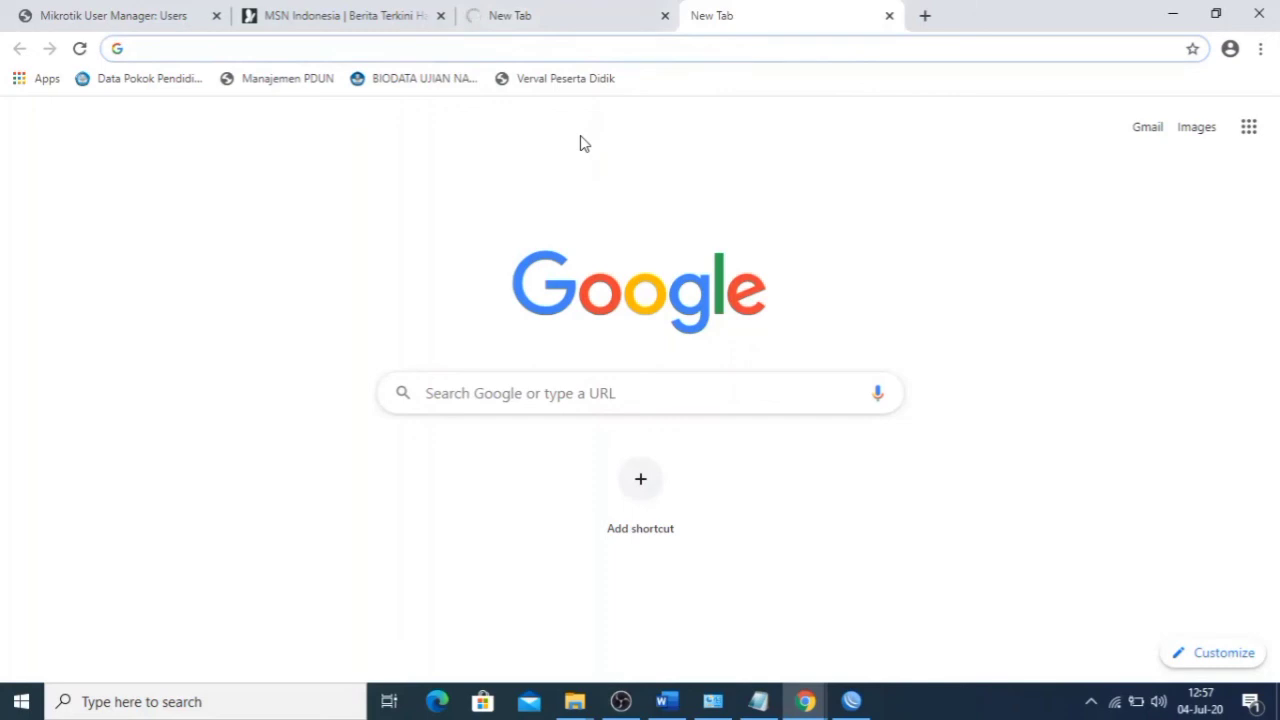
{"action": "type", "text": "index"}
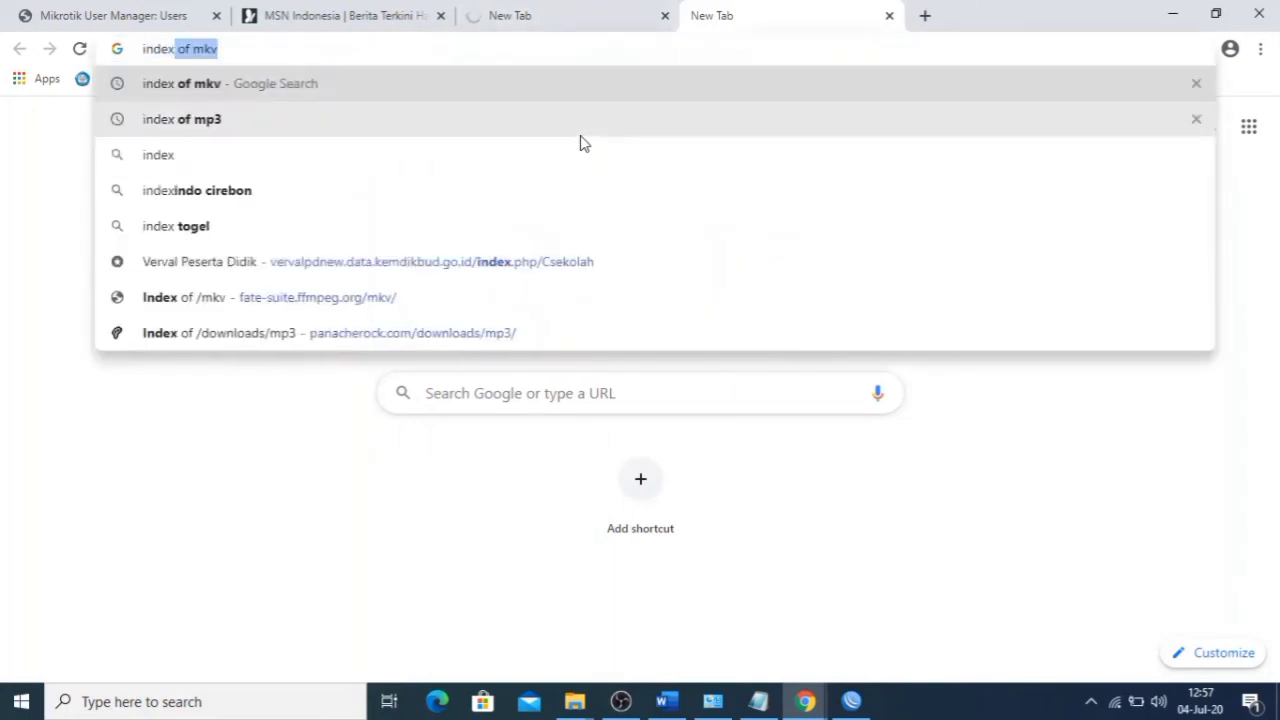
{"action": "left_click", "coordinate": [584, 140]}
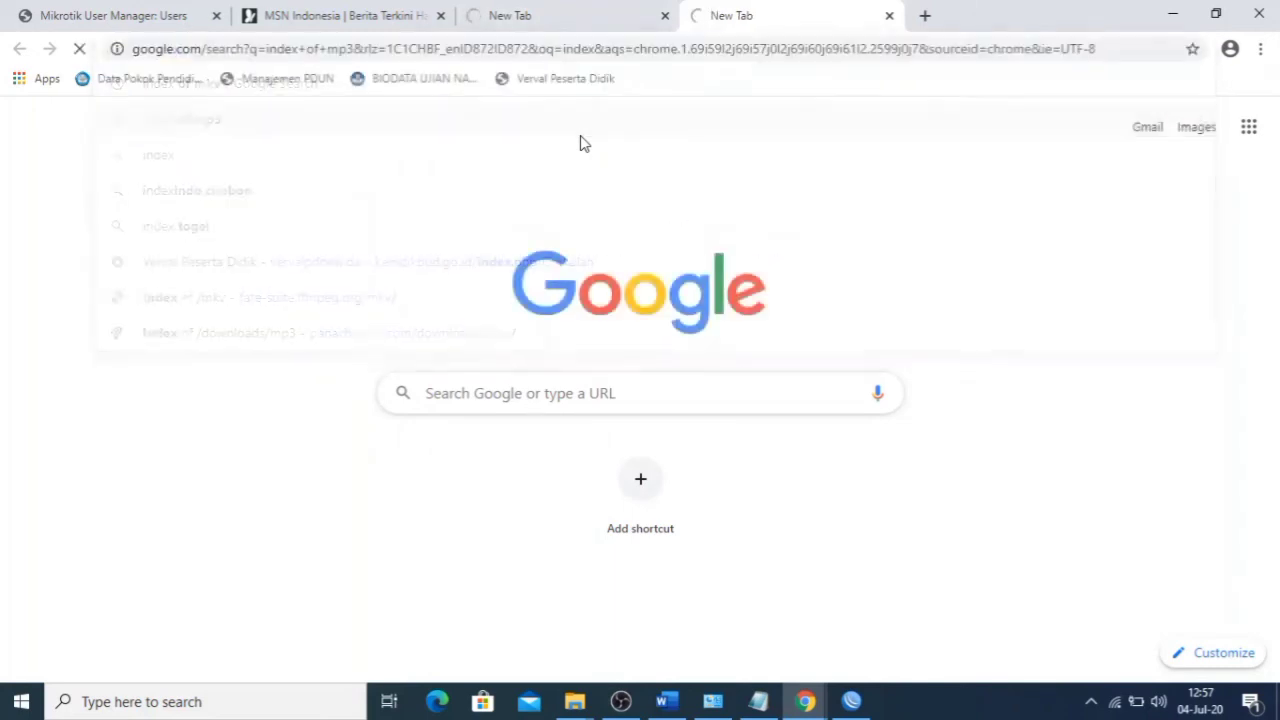
{"action": "left_click", "coordinate": [362, 292]}
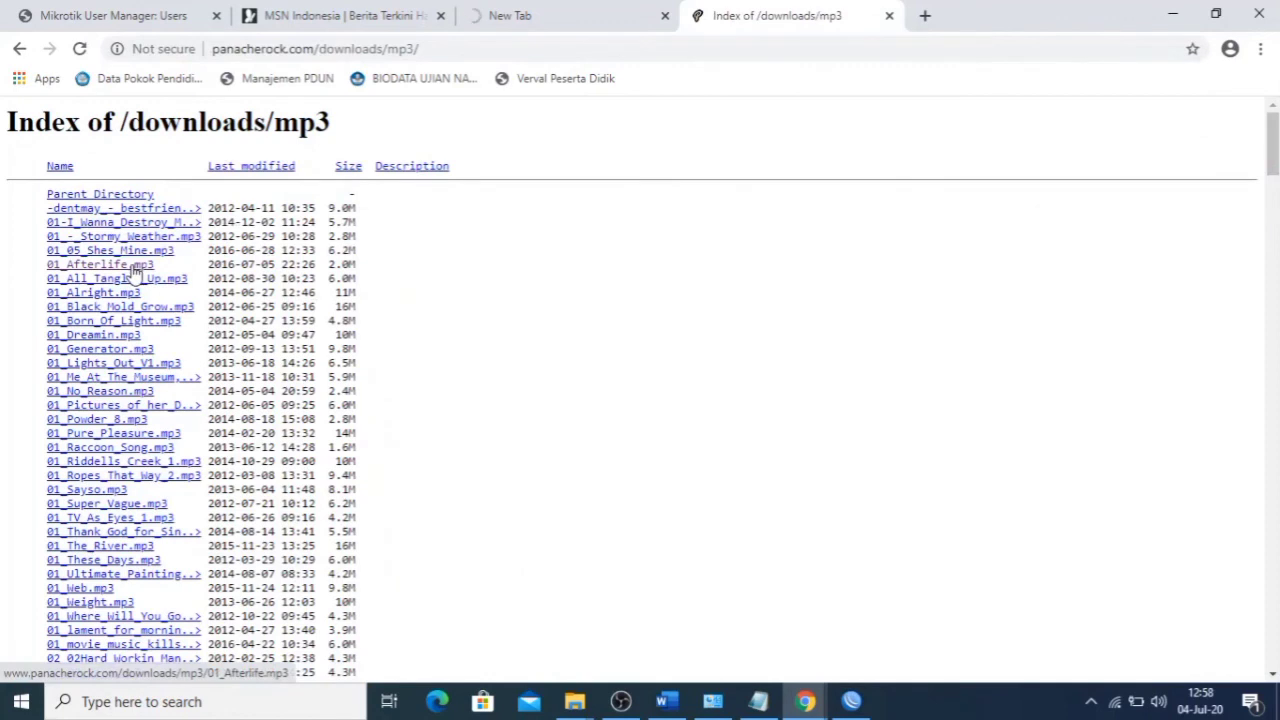
{"action": "left_click", "coordinate": [135, 268]}
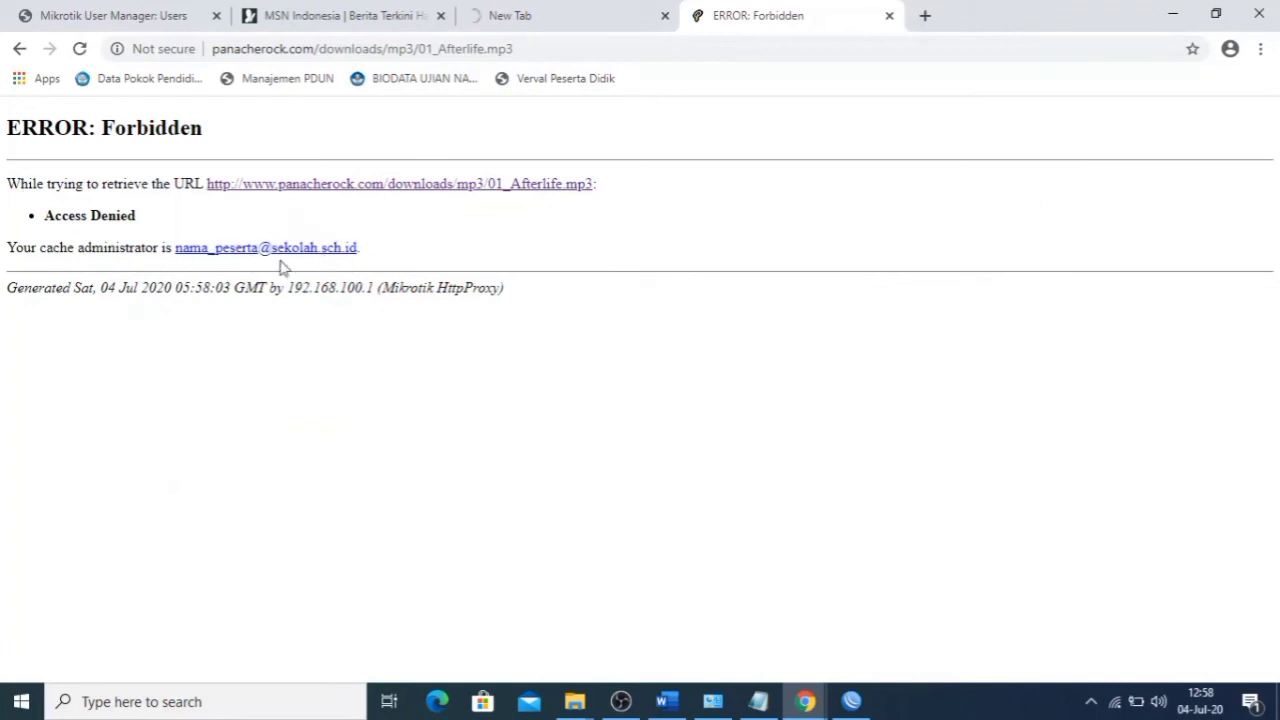
- Search 'index of mkv' and try downloading codec_delay_opus.mkv from Index of /mkv
{"action": "left_click", "coordinate": [926, 15]}
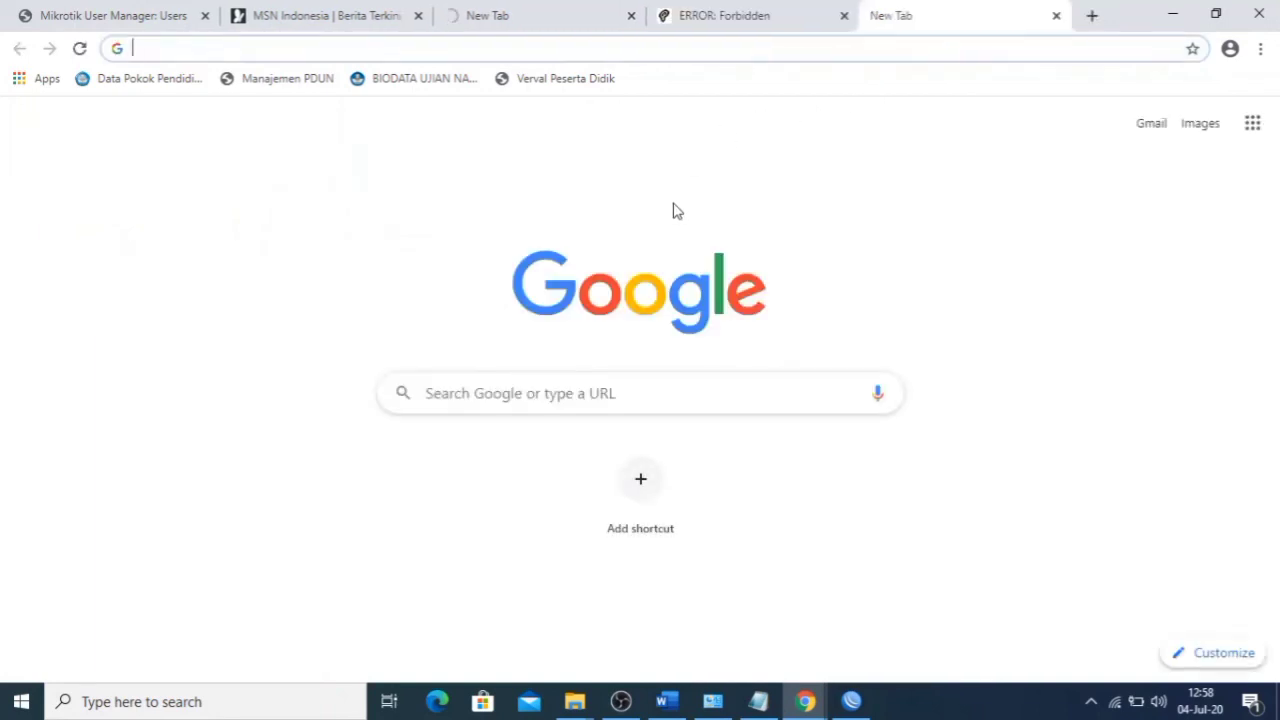
{"action": "type", "text": "ind"}
{"action": "key", "text": "Down"}
{"action": "key", "text": "Return"}
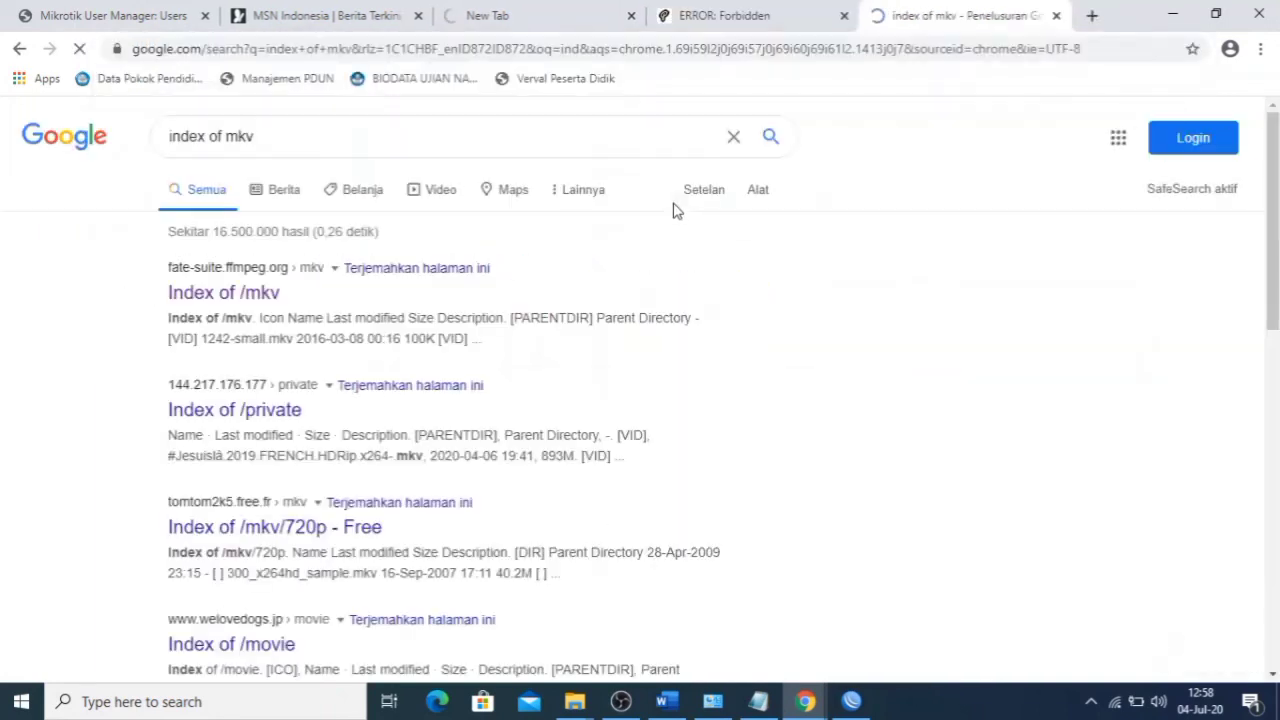
{"action": "left_click", "coordinate": [267, 300]}
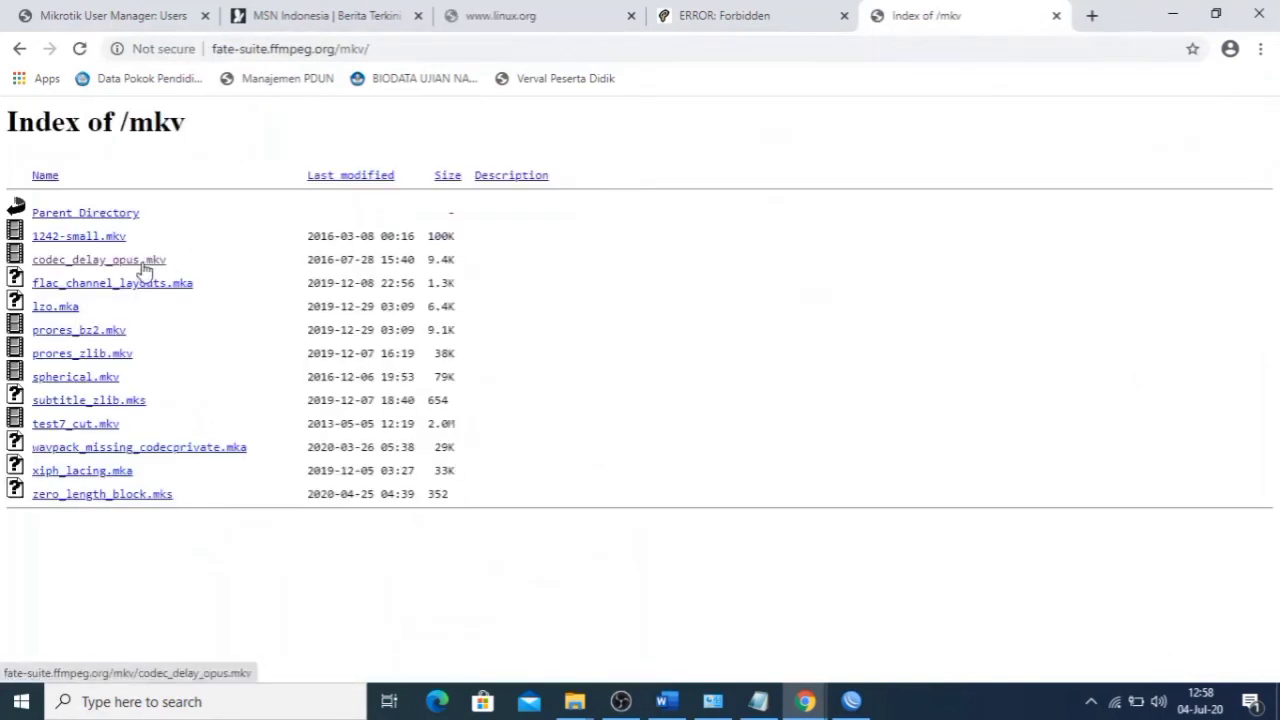
{"action": "left_click", "coordinate": [142, 261]}
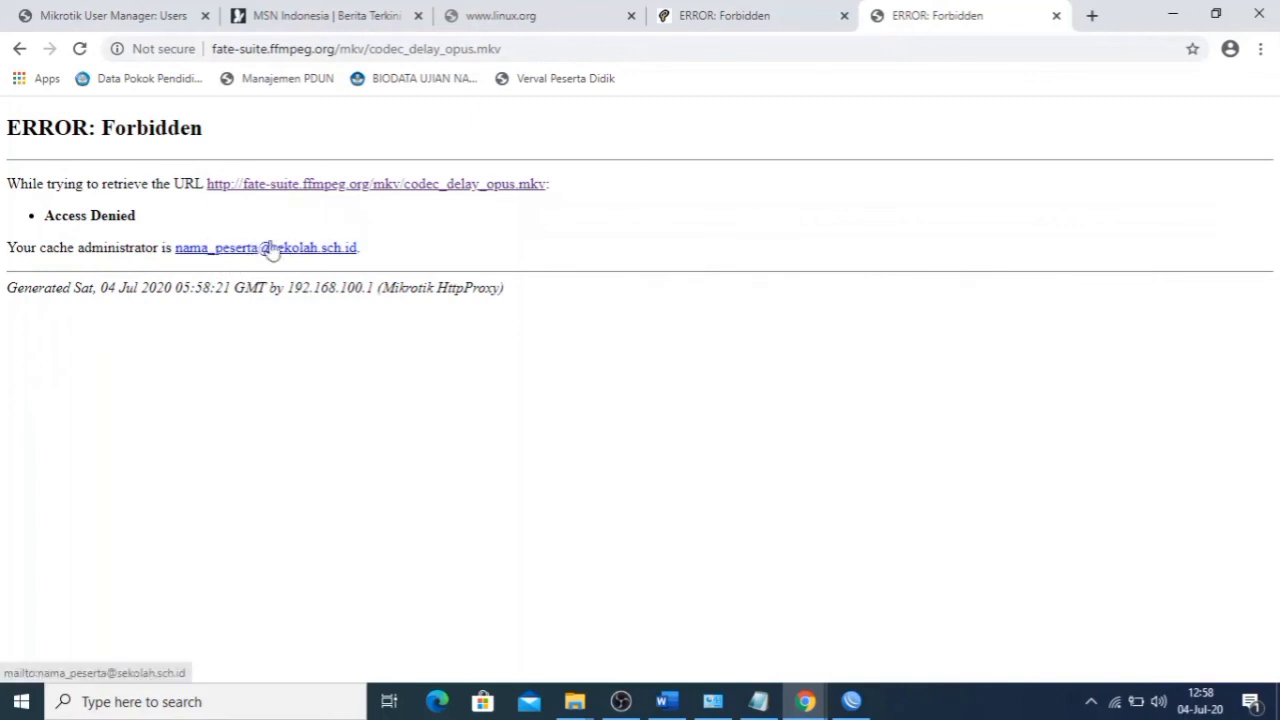
- Check the Forbidden page and the linux.org tab, then go back to WinBox
{"action": "left_click", "coordinate": [829, 12]}
{"action": "left_click", "coordinate": [547, 22]}
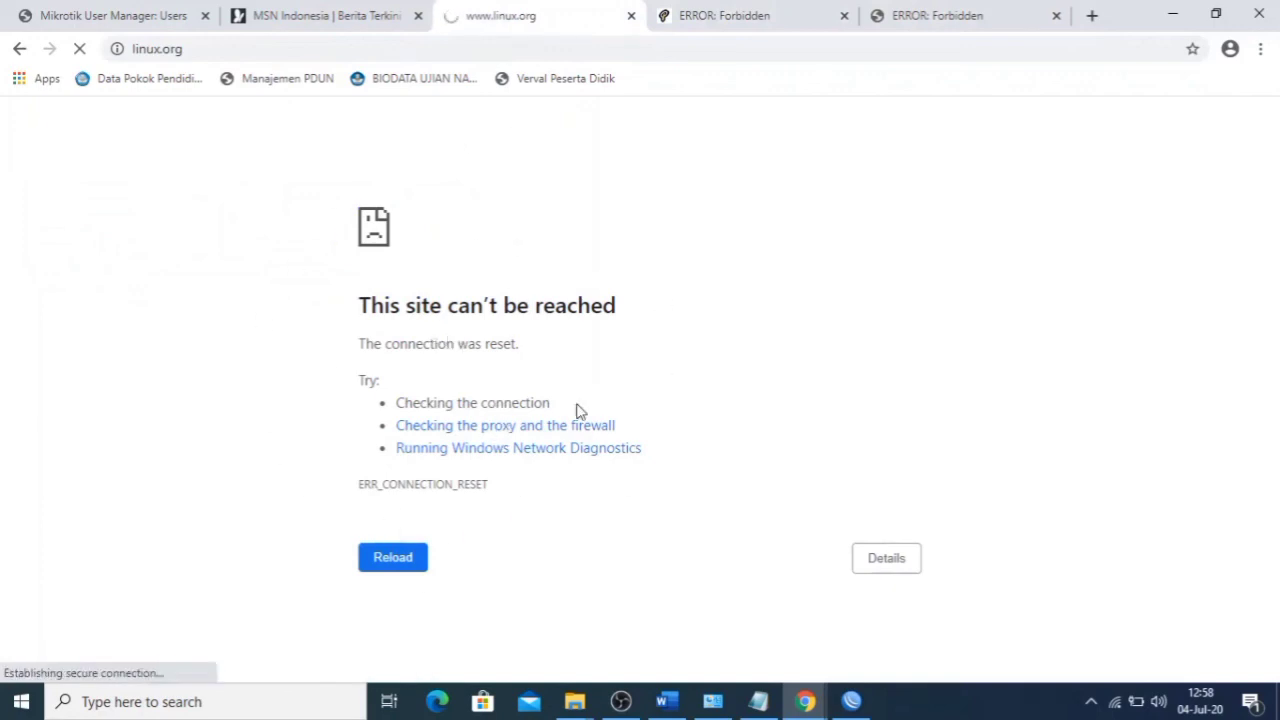
{"action": "left_click", "coordinate": [851, 701]}
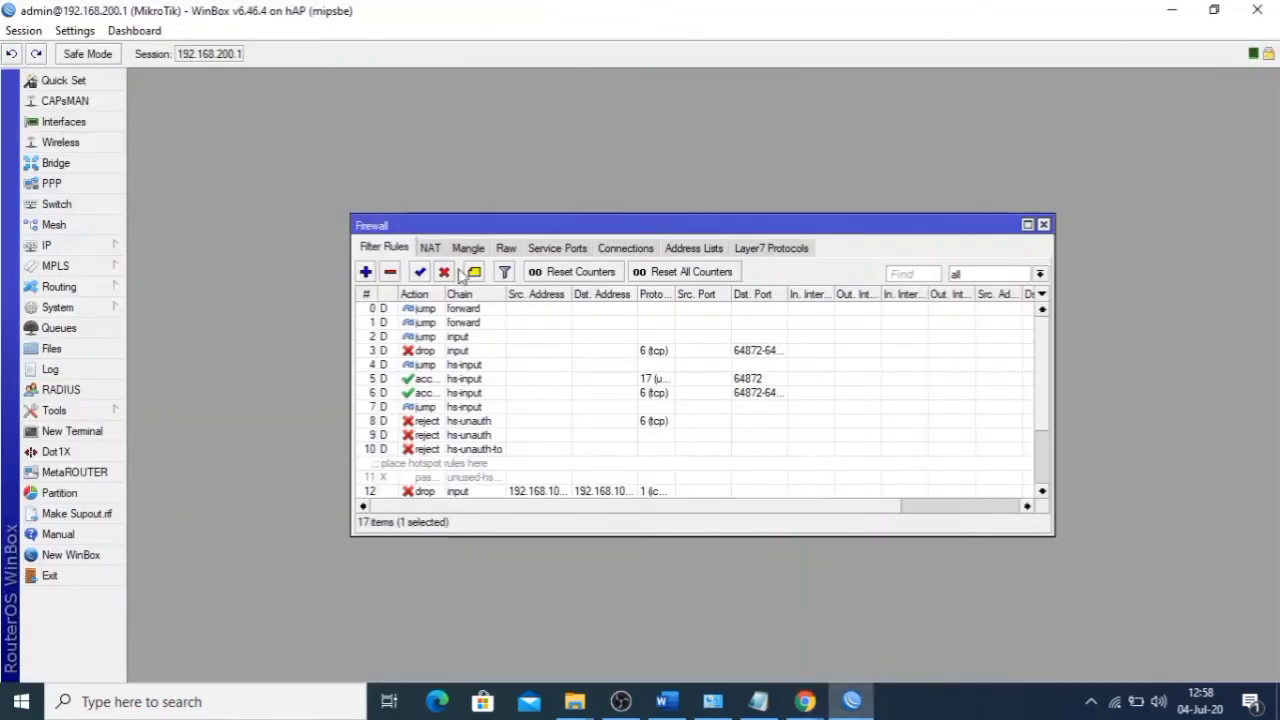
- Review rule 16's general, advanced and action settings, then close the Firewall window
{"action": "scroll", "coordinate": [478, 460], "scroll_direction": "down", "scroll_amount": 3}
{"action": "left_click", "coordinate": [480, 479]}
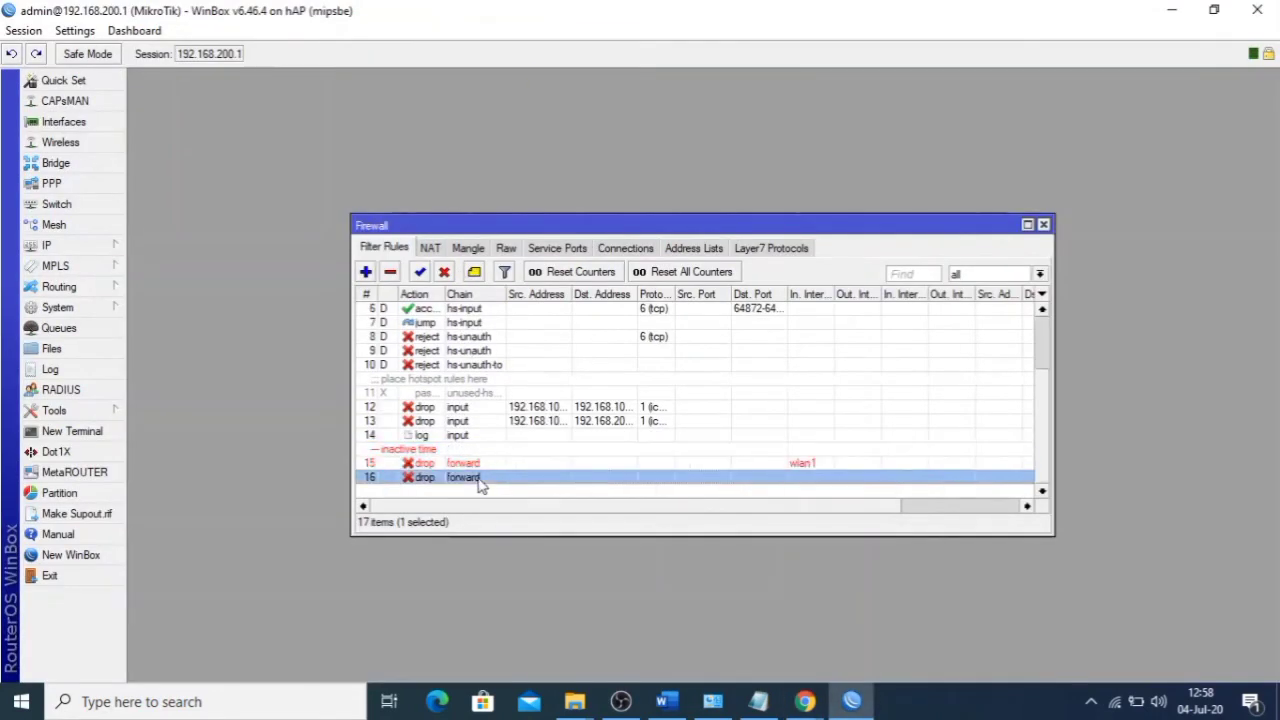
{"action": "double_click", "coordinate": [480, 479]}
{"action": "left_click", "coordinate": [571, 105]}
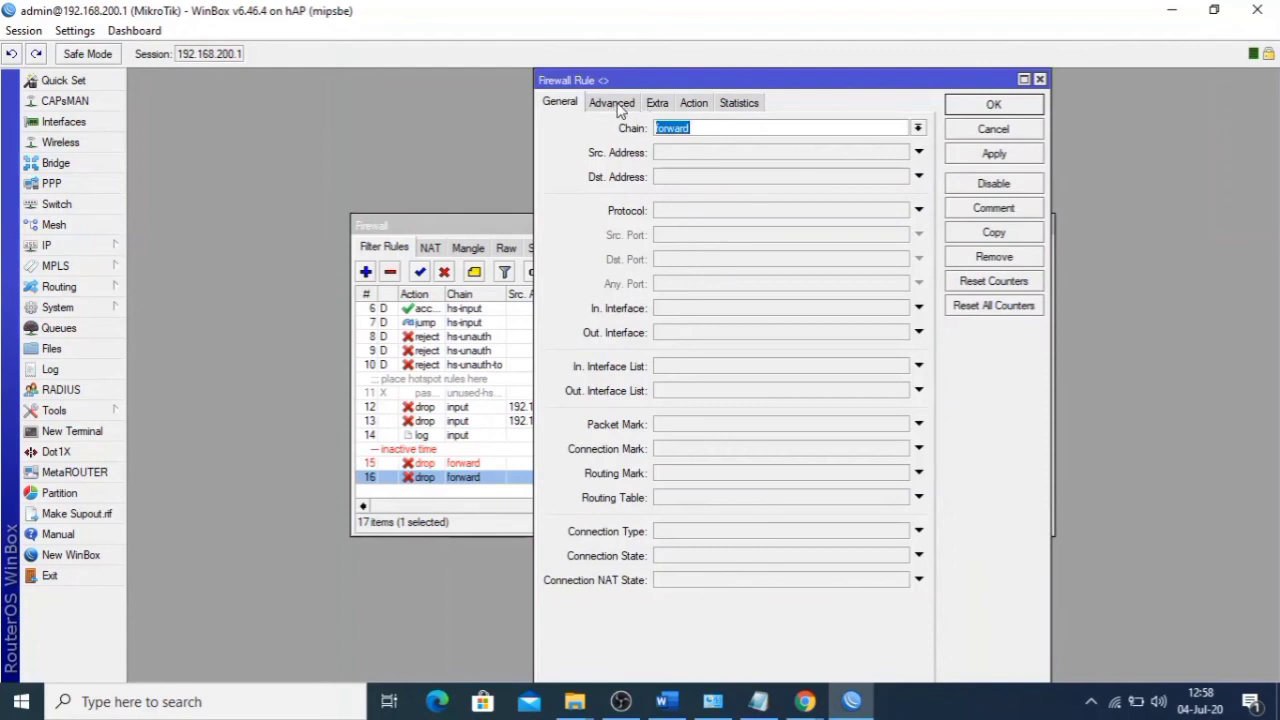
{"action": "left_click", "coordinate": [618, 106]}
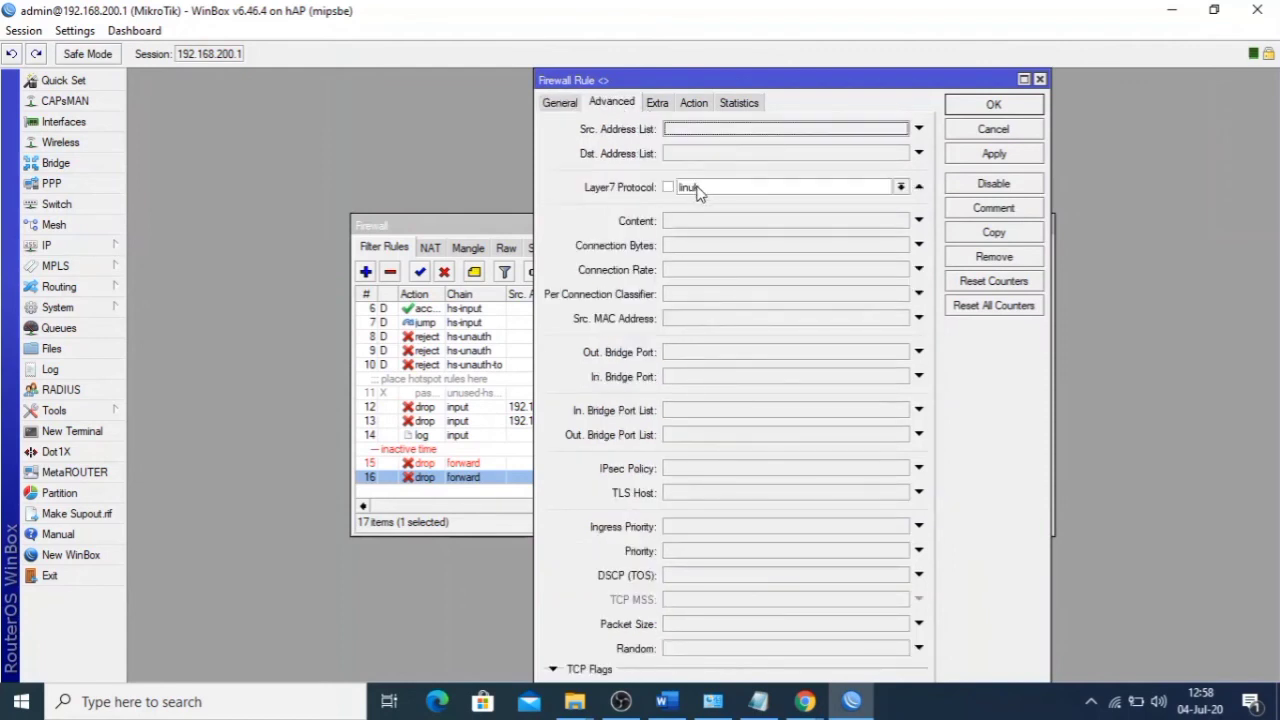
{"action": "left_click", "coordinate": [700, 106]}
{"action": "left_click", "coordinate": [995, 106]}
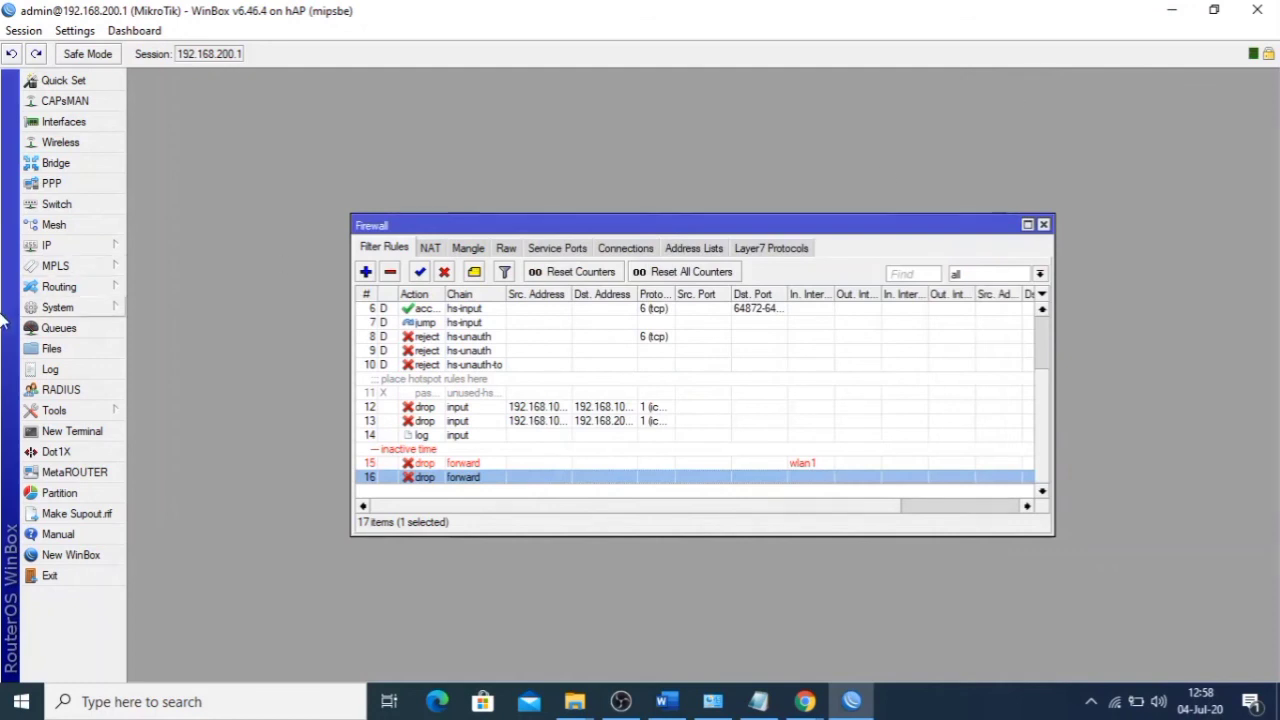
{"action": "left_click", "coordinate": [1043, 224]}
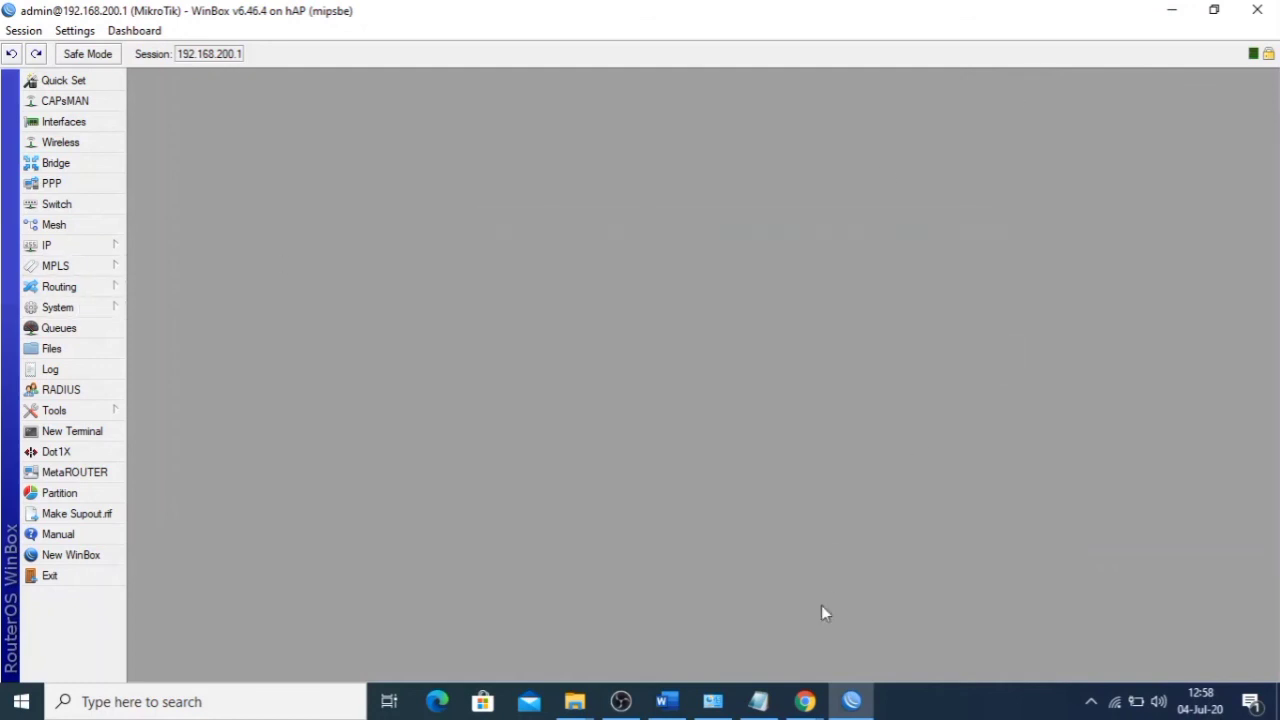
- Recheck linux.org in Chrome, still failing with a connection reset, and return to WinBox
{"action": "mouse_move", "coordinate": [805, 700]}
{"action": "left_click", "coordinate": [778, 592]}
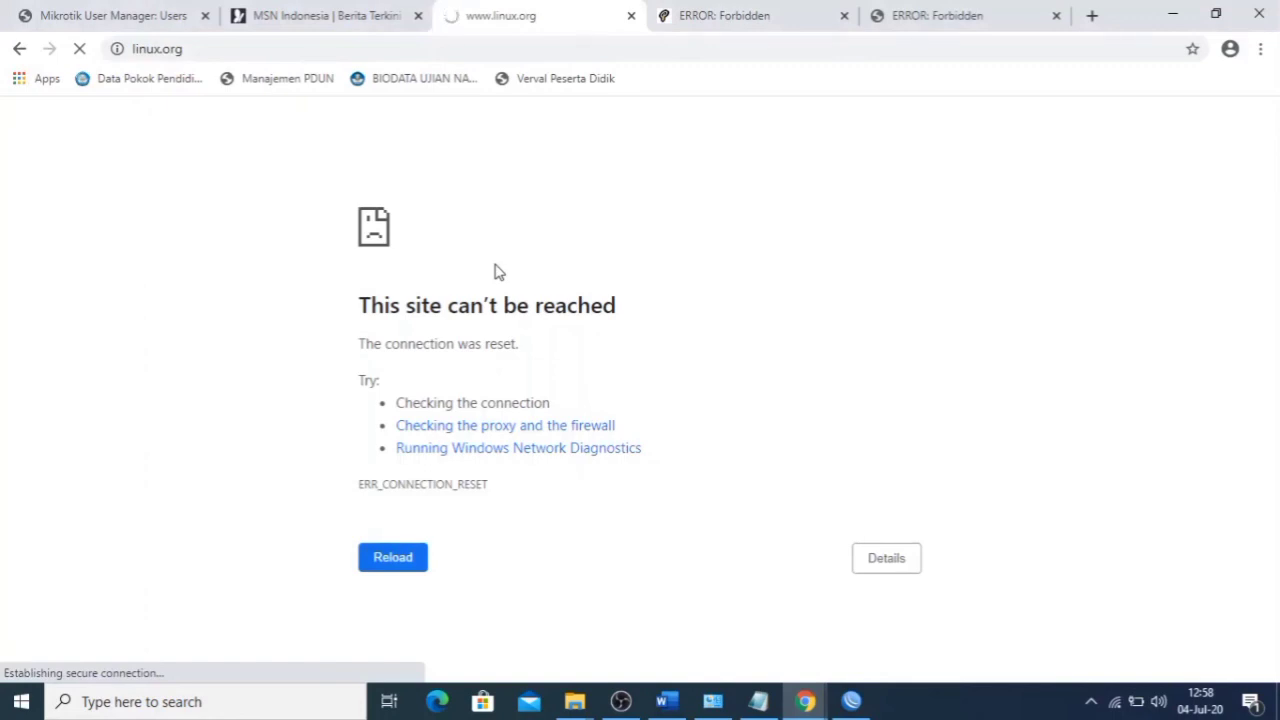
{"action": "left_click", "coordinate": [850, 701]}
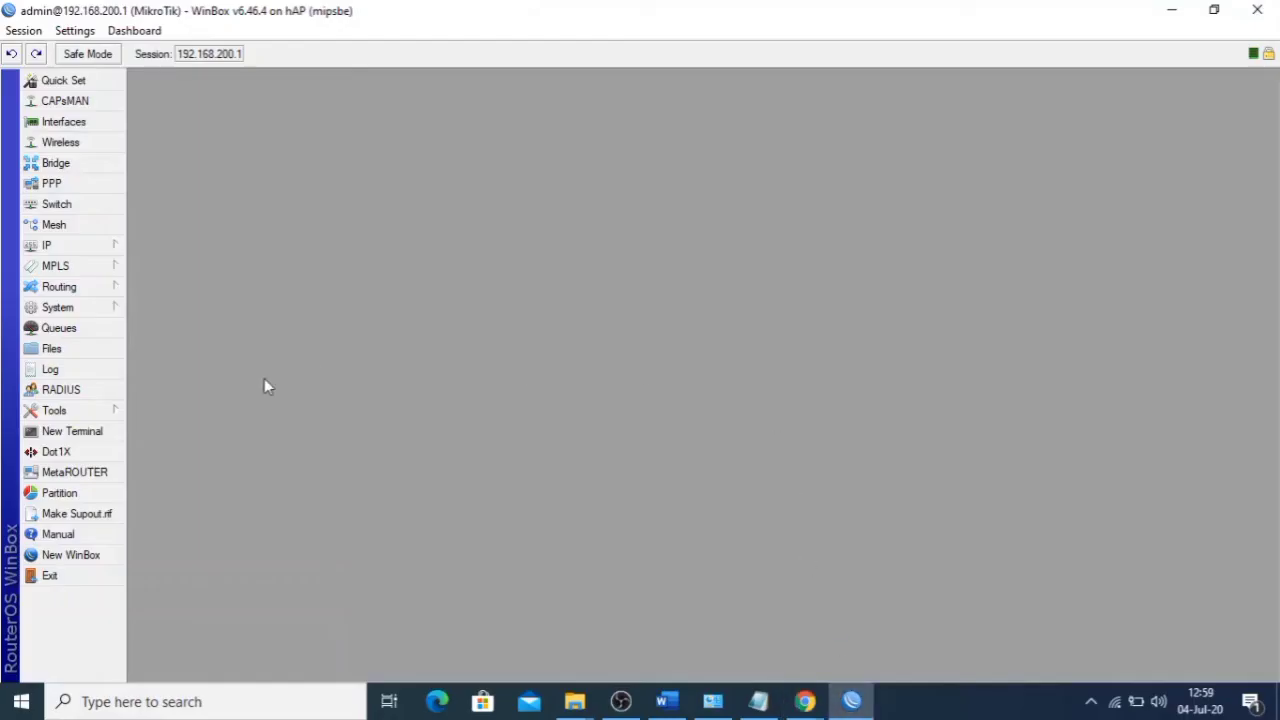
- Switch to the Word exam task document and scroll up to its page 1 header
{"action": "left_click", "coordinate": [667, 701]}
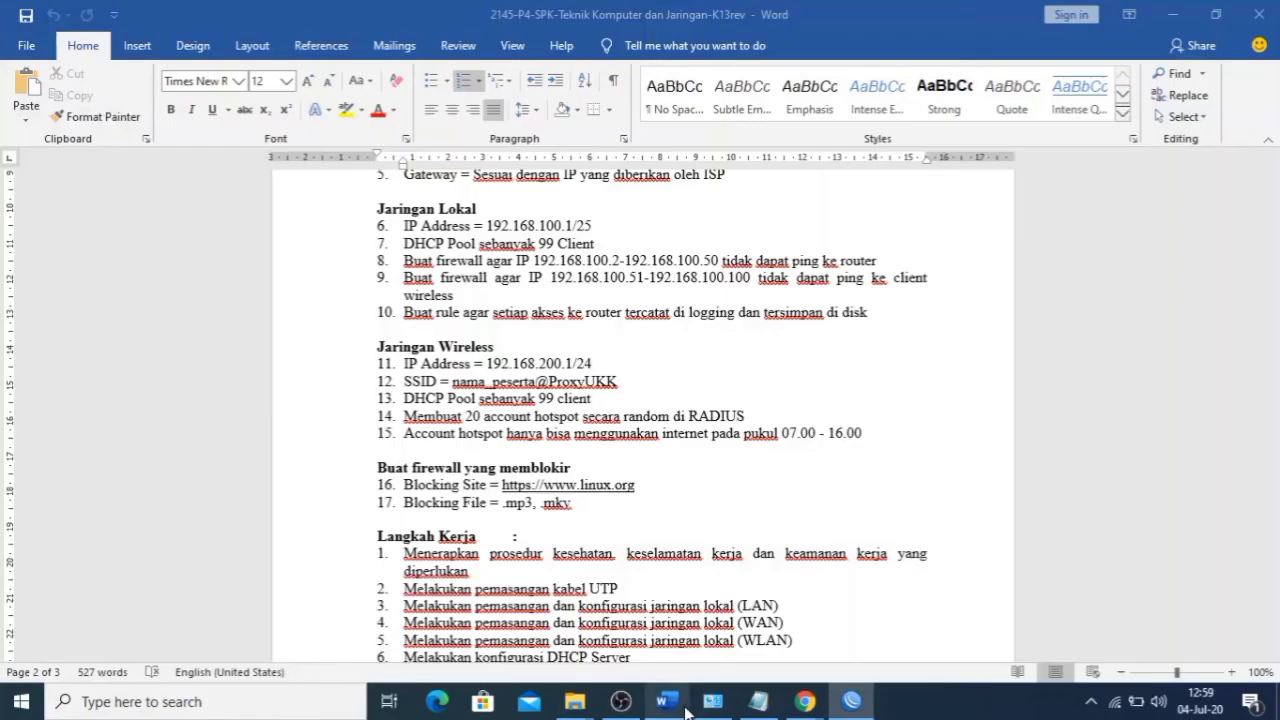
{"action": "scroll", "coordinate": [738, 502], "scroll_direction": "up", "scroll_amount": 5}
{"action": "left_click_drag", "start_coordinate": [1272, 383], "coordinate": [1272, 185]}
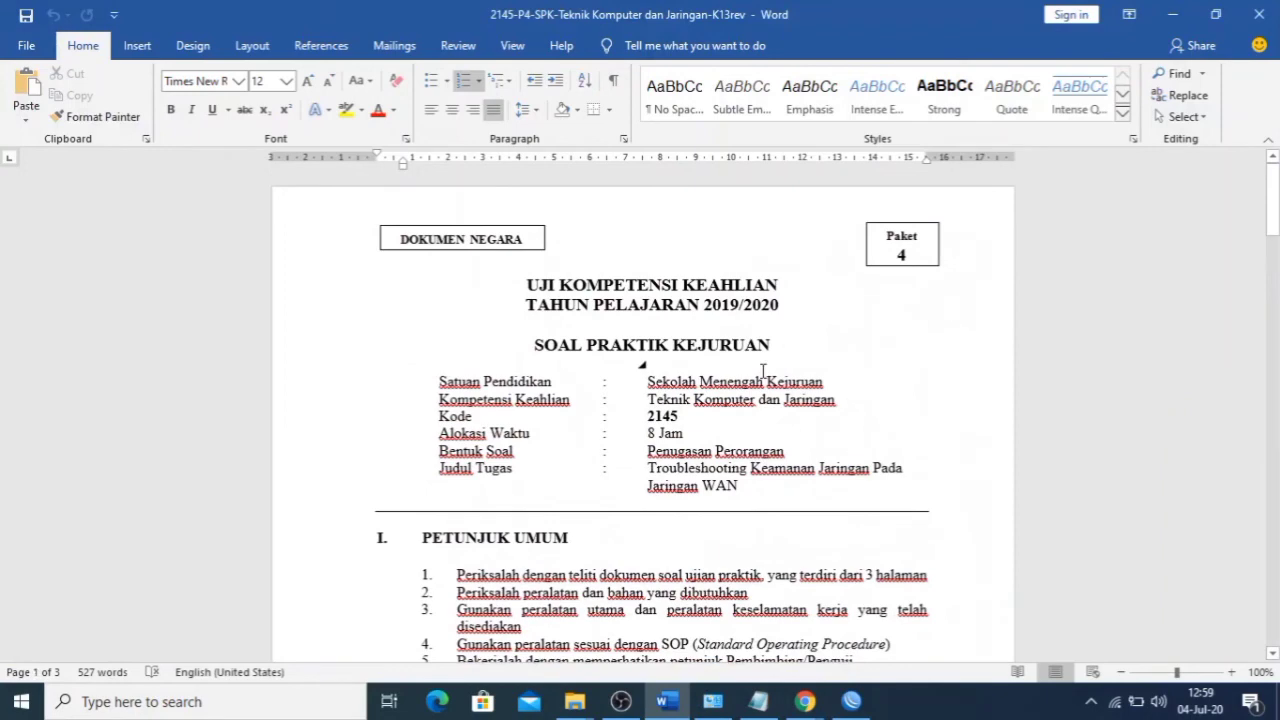